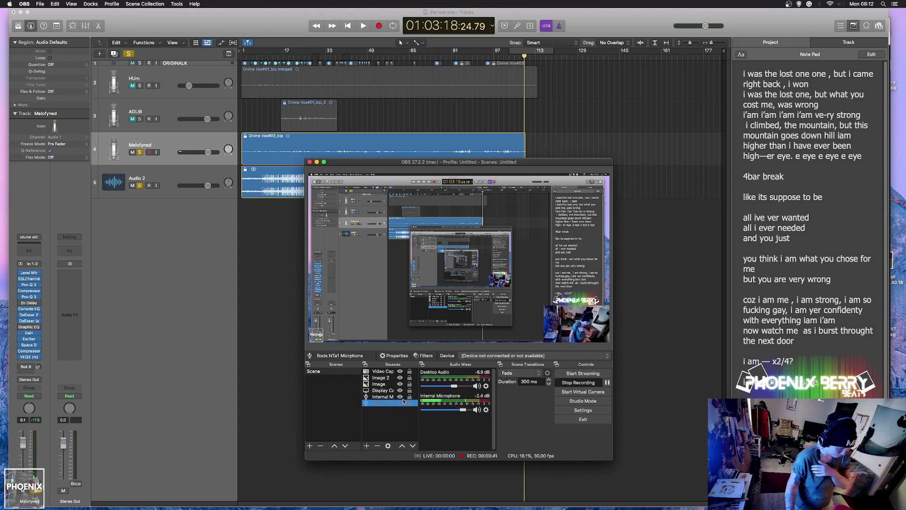
Switch to Logic Pro, turn on cycle mode, and briefly play the song from the beginning.
click(646, 367)
key(space)
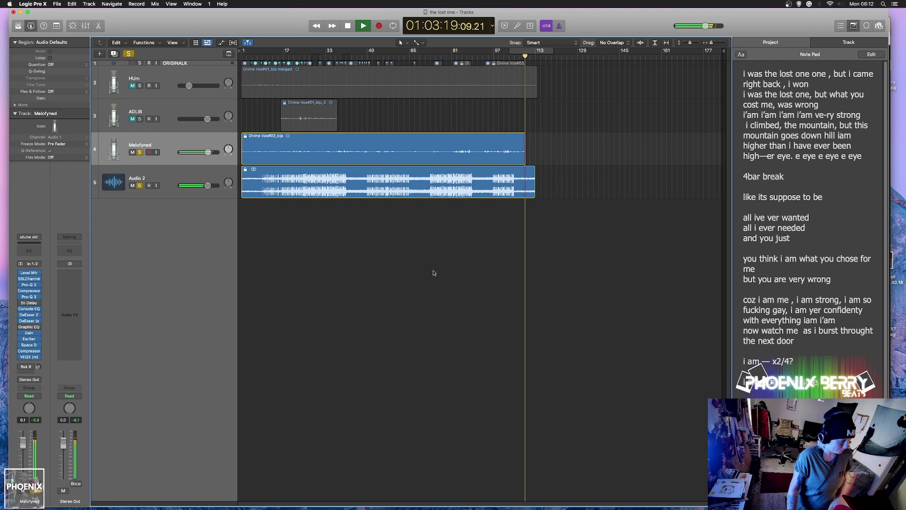
key(c)
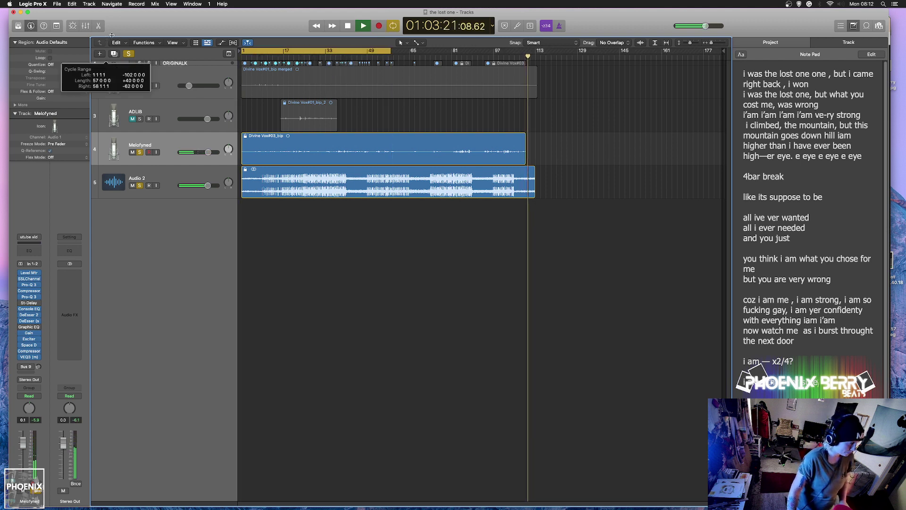
key(space)
key(space)
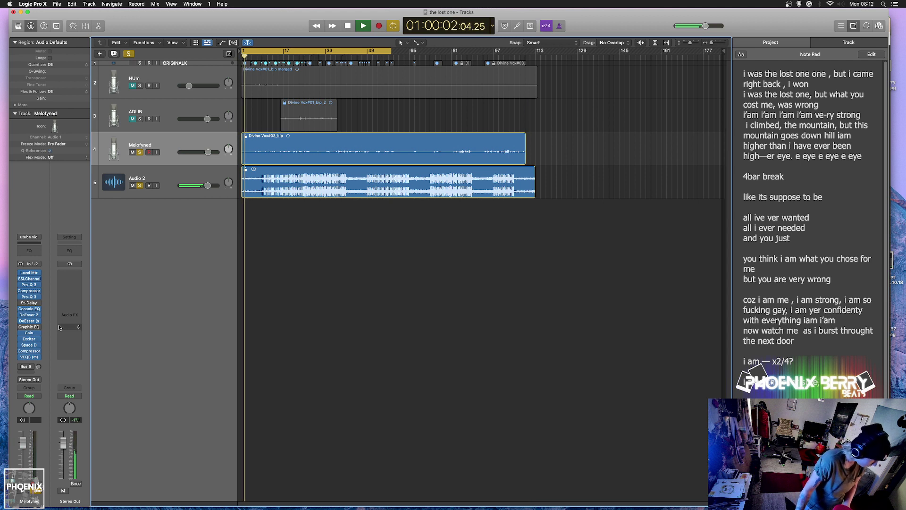
key(space)
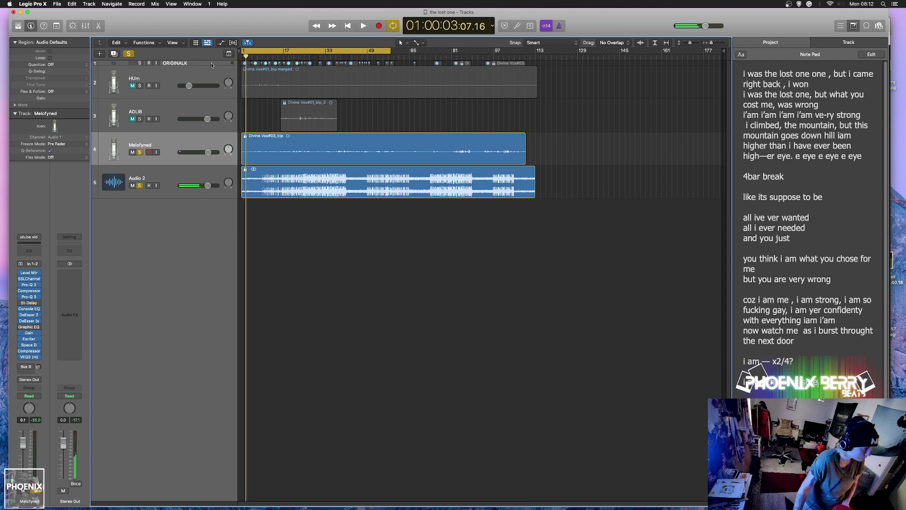
Create one new audio track on Input 1 and load the Divine Vox vocal channel strip setting on it.
click(99, 55)
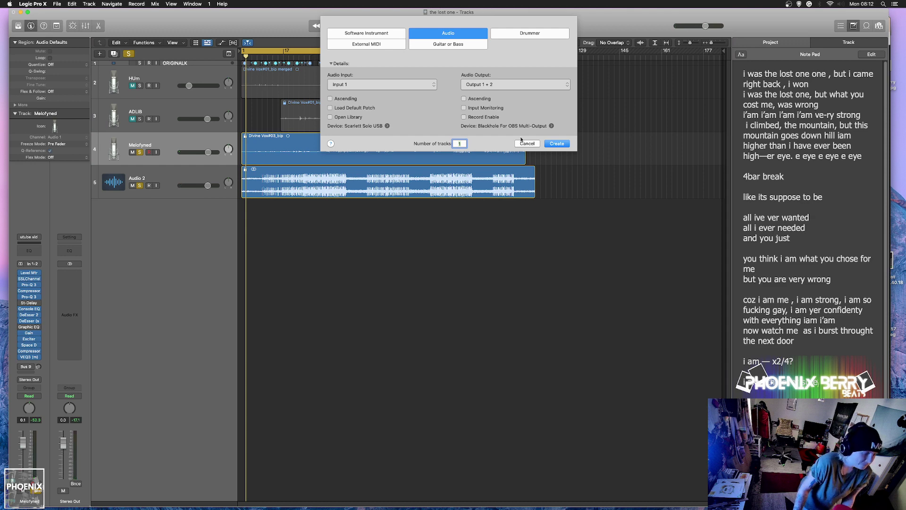
click(557, 143)
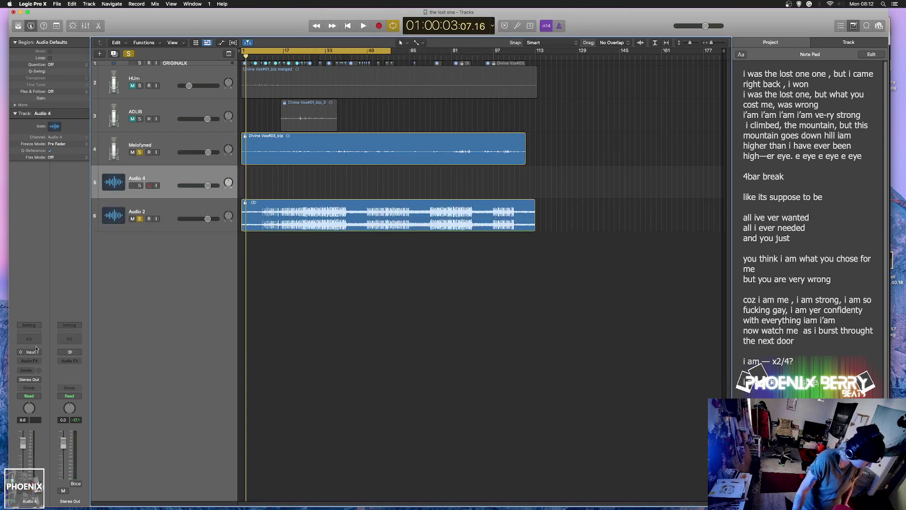
click(33, 328)
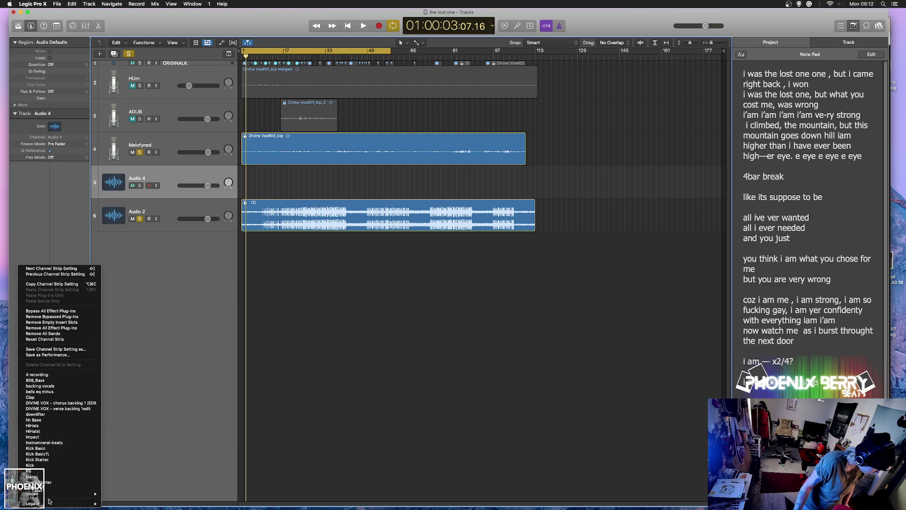
mouse_move(62, 494)
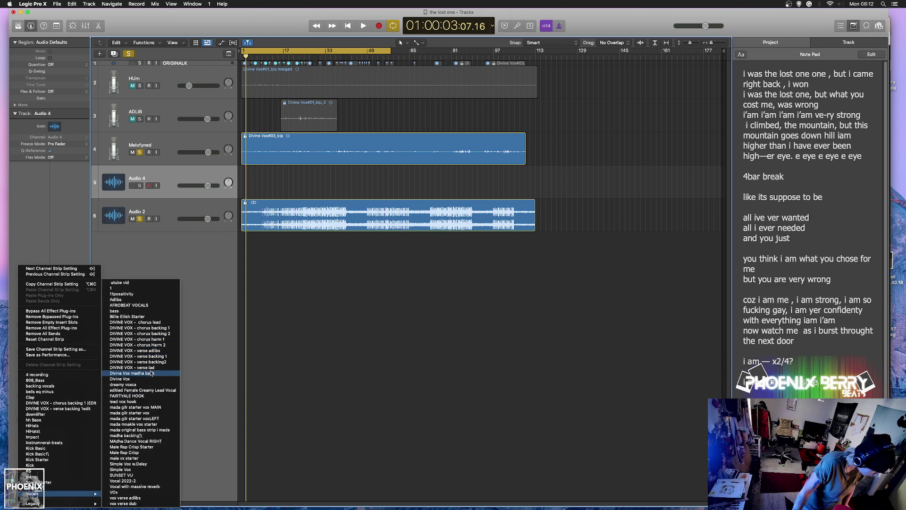
click(142, 379)
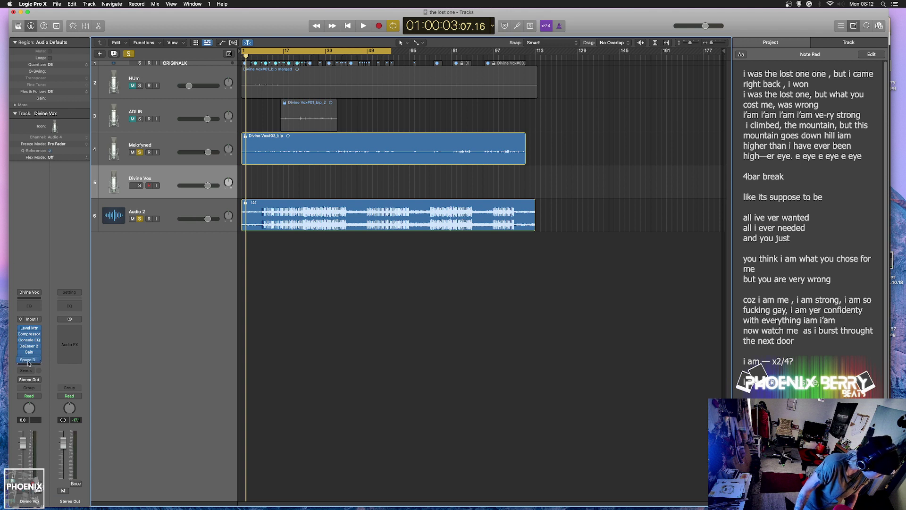
Move DeEsser 2 lower in the Divine Vox plug-in chain and insert a mono Waves DeEsser below it.
drag(28, 364, 30, 365)
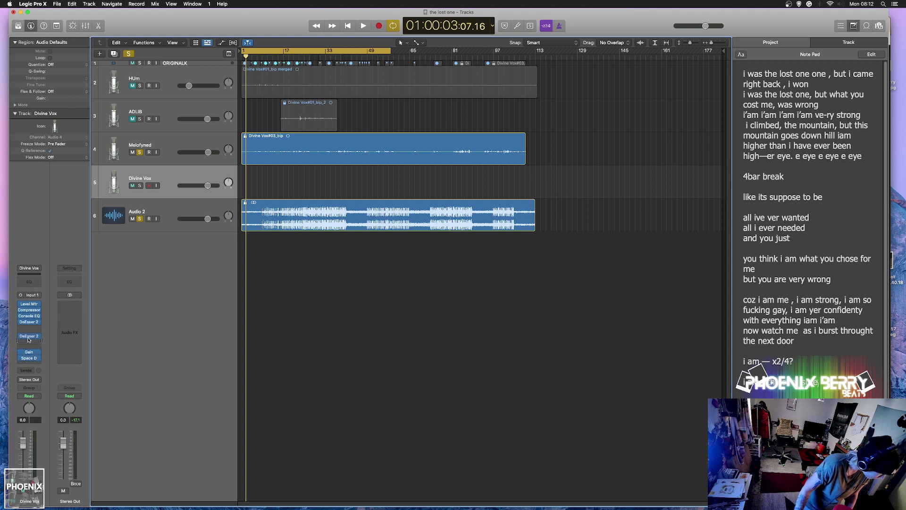
drag(29, 323, 28, 345)
click(29, 344)
mouse_move(32, 471)
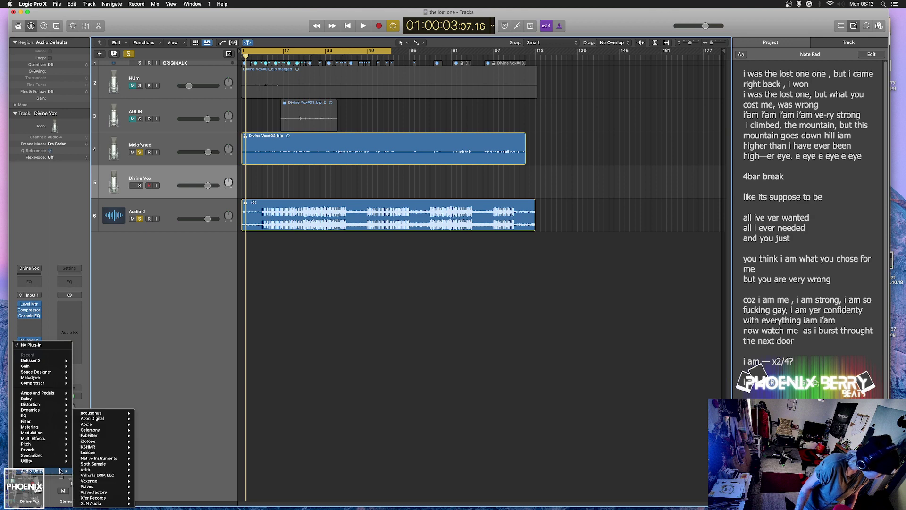
mouse_move(113, 487)
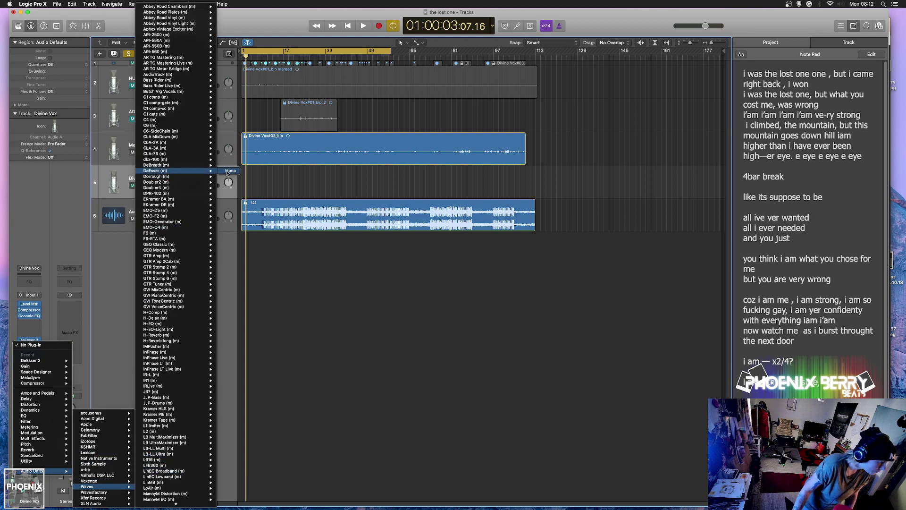
key(Escape)
Insert FabFilter Pro-Q 3 below Console EQ on the Divine Vox channel strip and move it one slot lower.
click(29, 322)
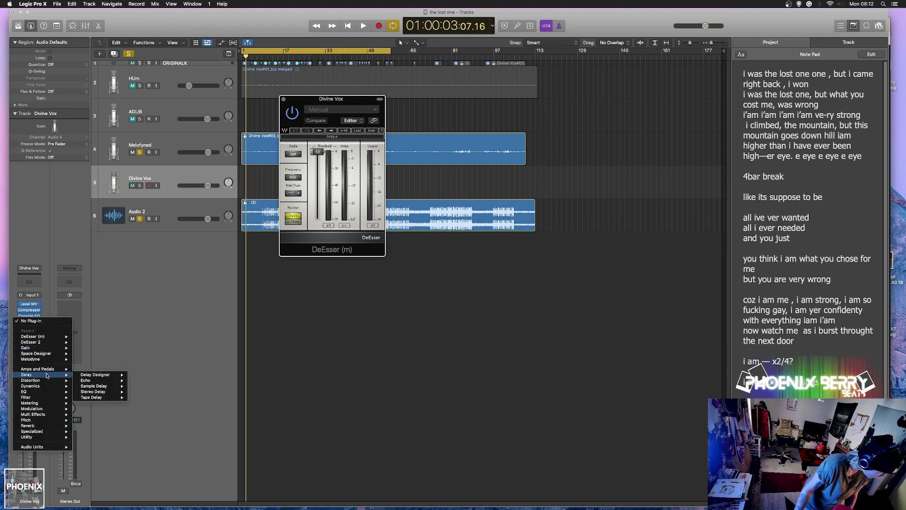
mouse_move(43, 447)
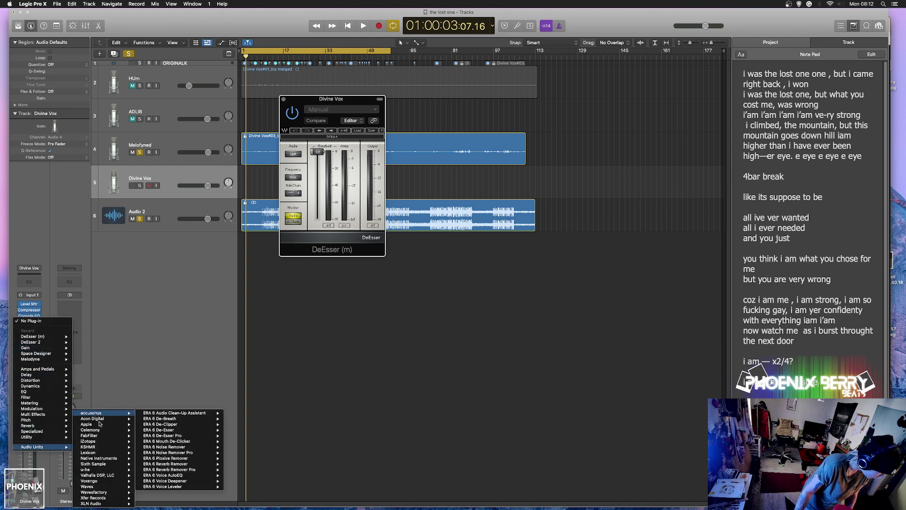
mouse_move(114, 438)
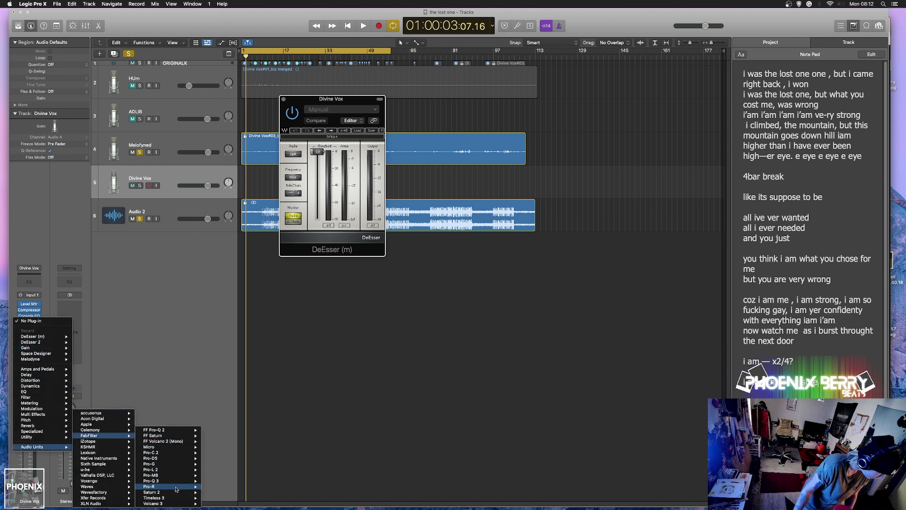
mouse_move(179, 481)
click(215, 481)
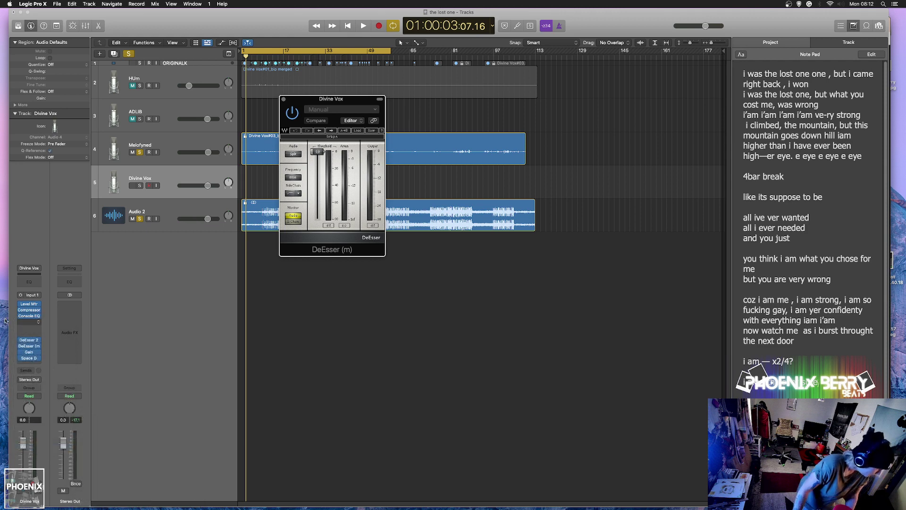
drag(28, 329, 29, 326)
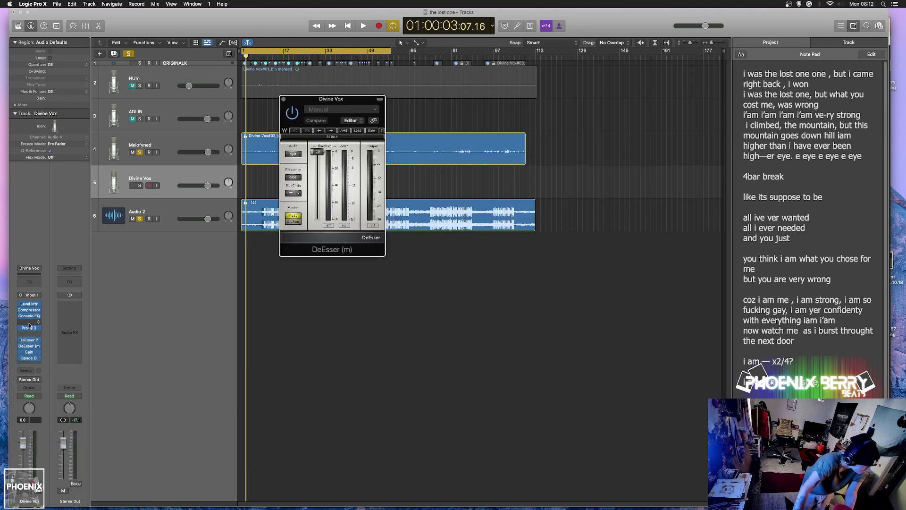
Shift Compressor and Console EQ one slot down, insert mono Waves Tune Real-Time above them, and close its window.
click(29, 316)
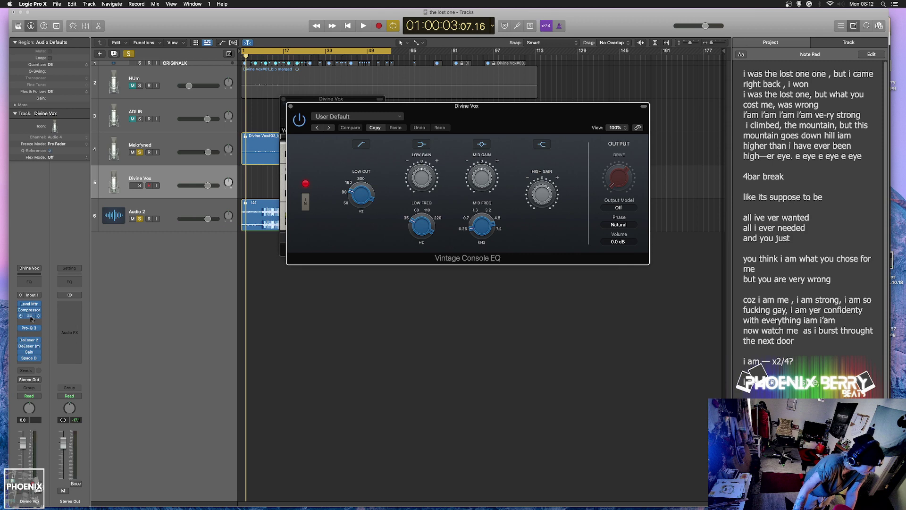
click(31, 317)
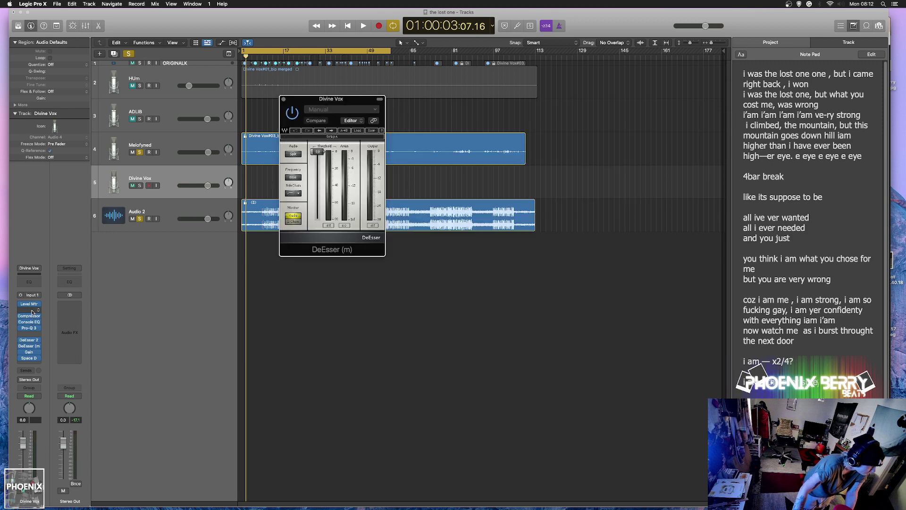
click(31, 316)
mouse_move(52, 434)
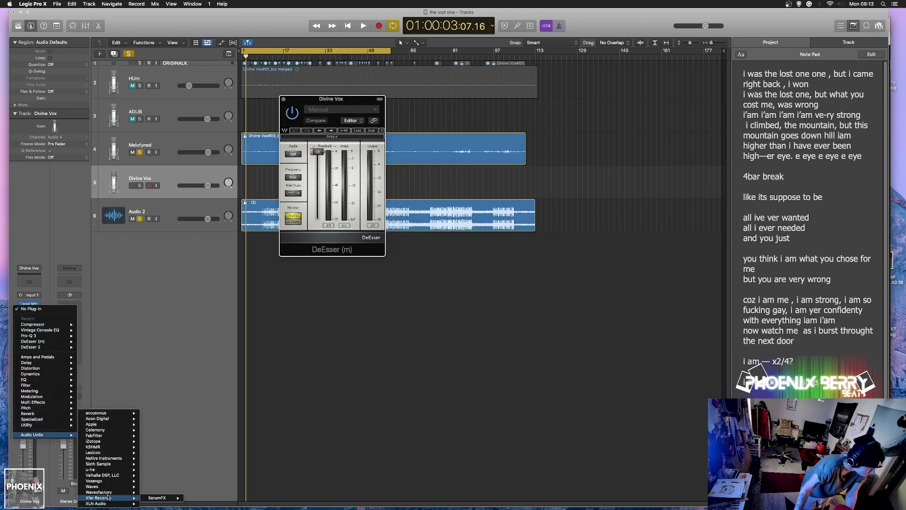
mouse_move(94, 486)
scroll(197, 498, down, 3)
scroll(179, 506, down, 15)
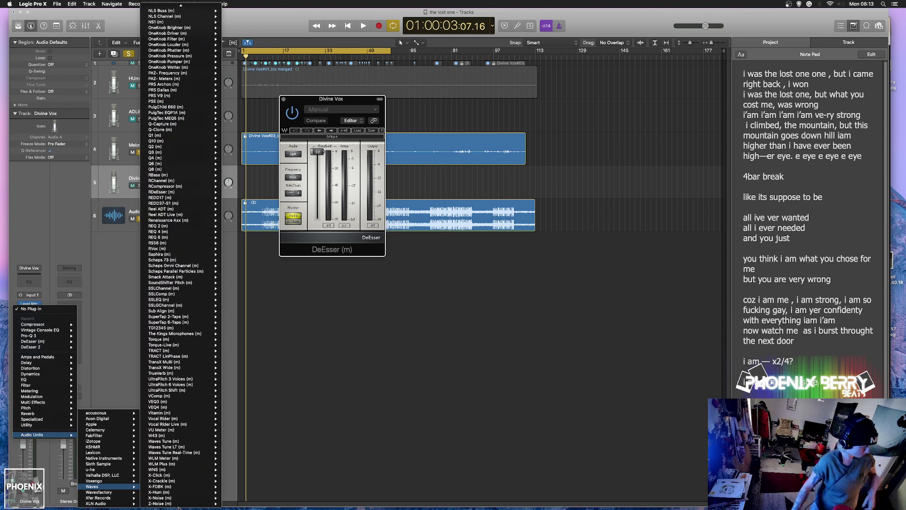
mouse_move(189, 442)
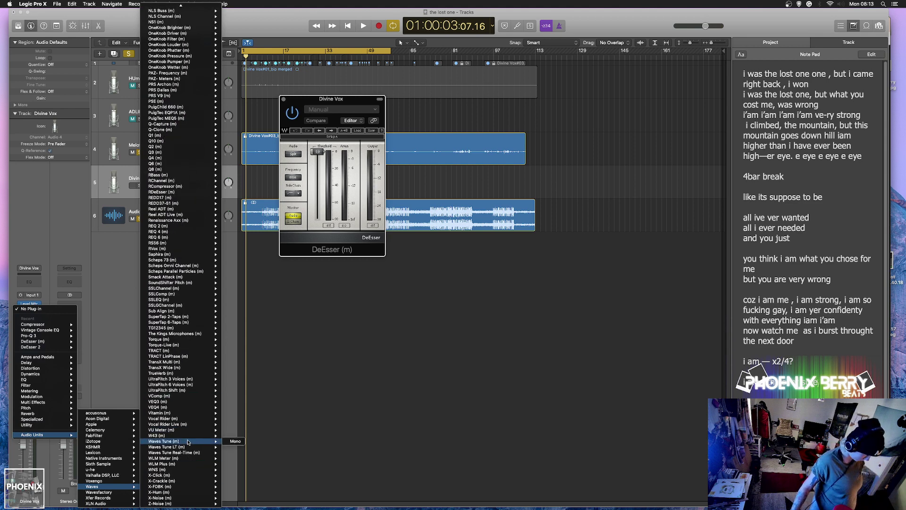
click(232, 454)
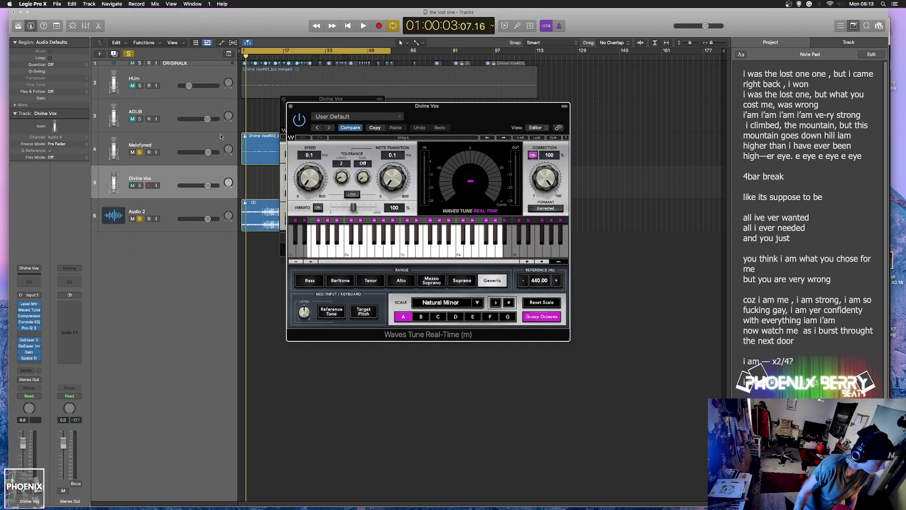
click(291, 108)
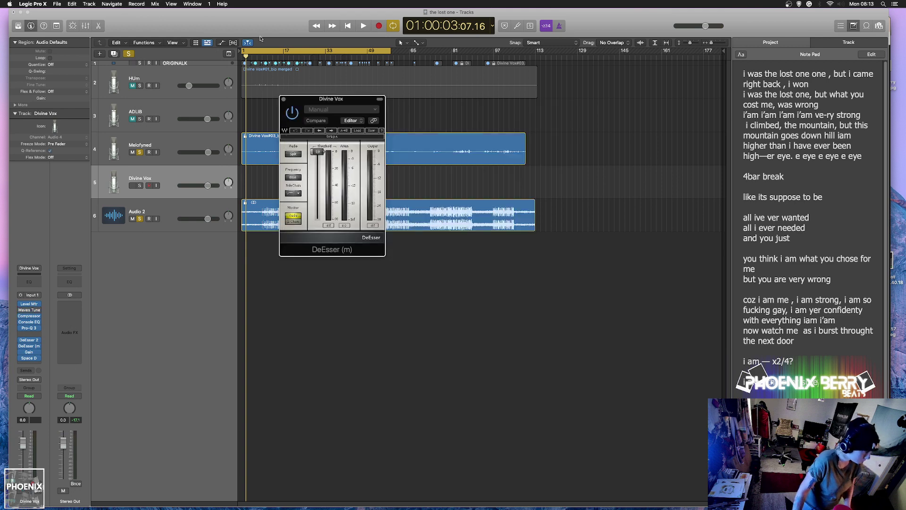
Set the cycle range to about bars 8 to 17 and start playback.
drag(258, 55, 286, 52)
key(space)
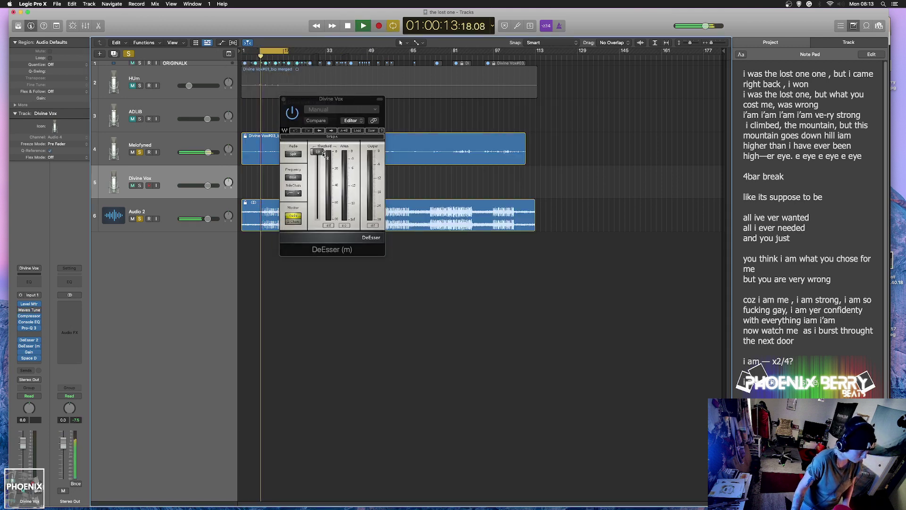
Try a lower threshold on the Waves DeEsser during playback, return it to maximum, and close the plug-in.
drag(317, 158, 317, 189)
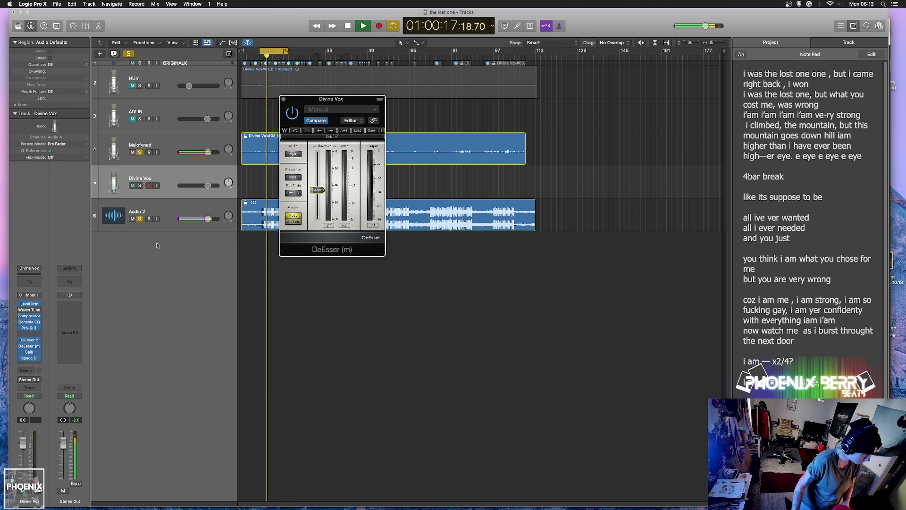
click(284, 98)
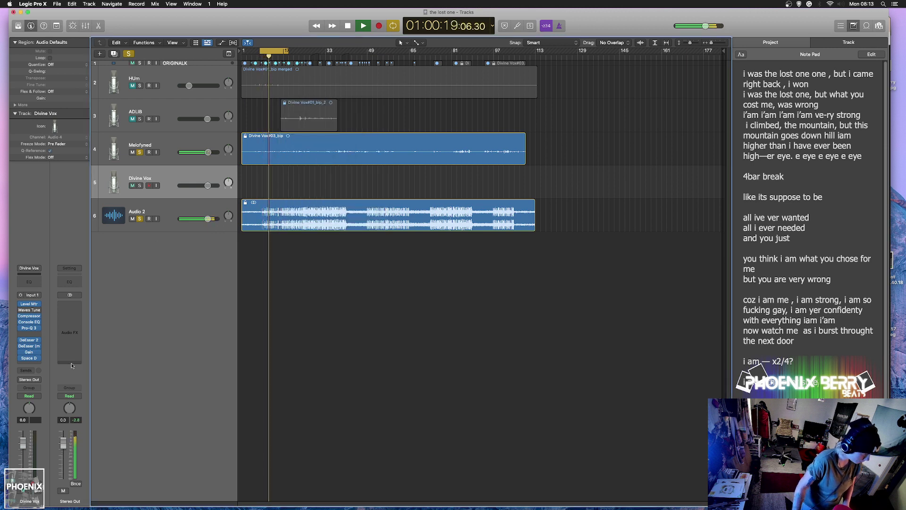
click(29, 347)
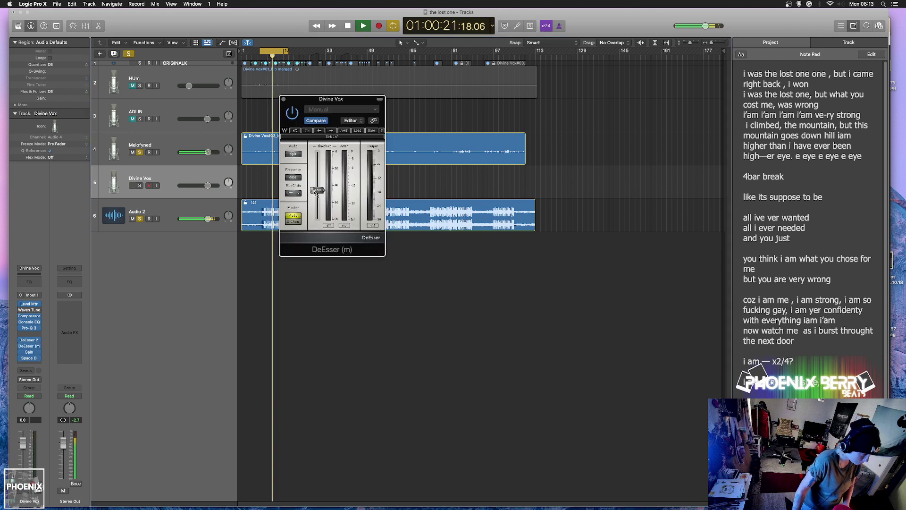
drag(317, 191, 317, 152)
key(space)
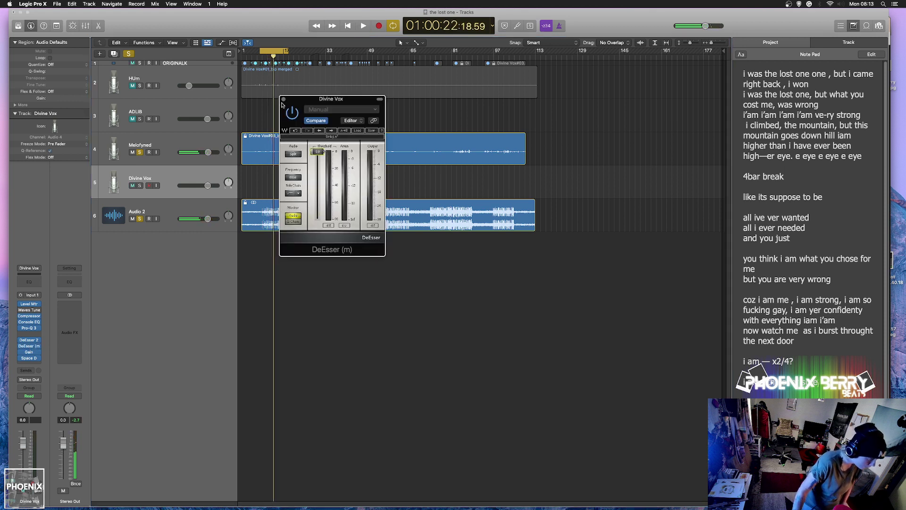
click(284, 99)
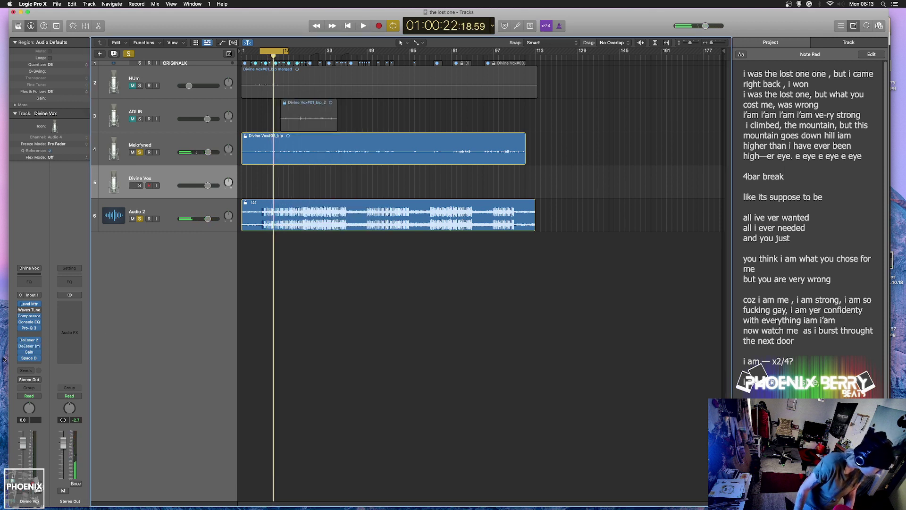
Remove the mono Waves DeEsser from the Divine Vox channel strip and switch the strip's input to stereo In 1-2.
click(39, 347)
click(37, 352)
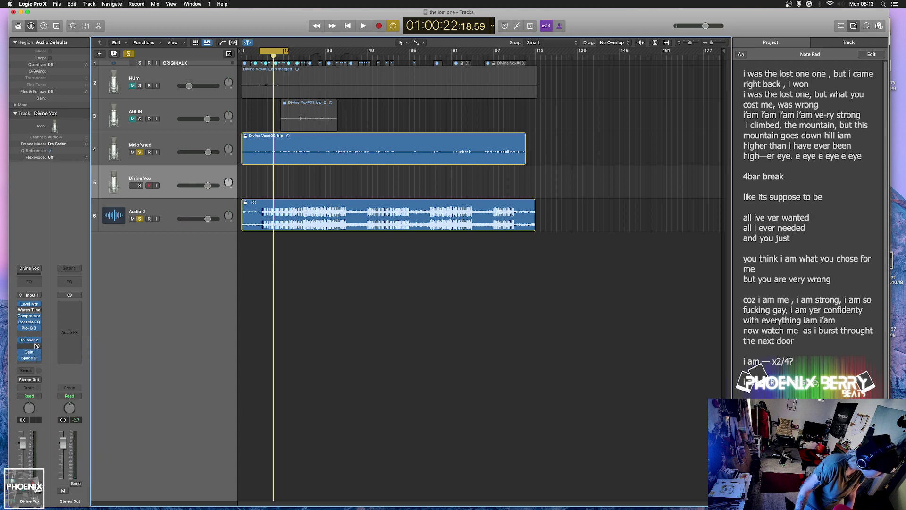
click(37, 347)
mouse_move(68, 471)
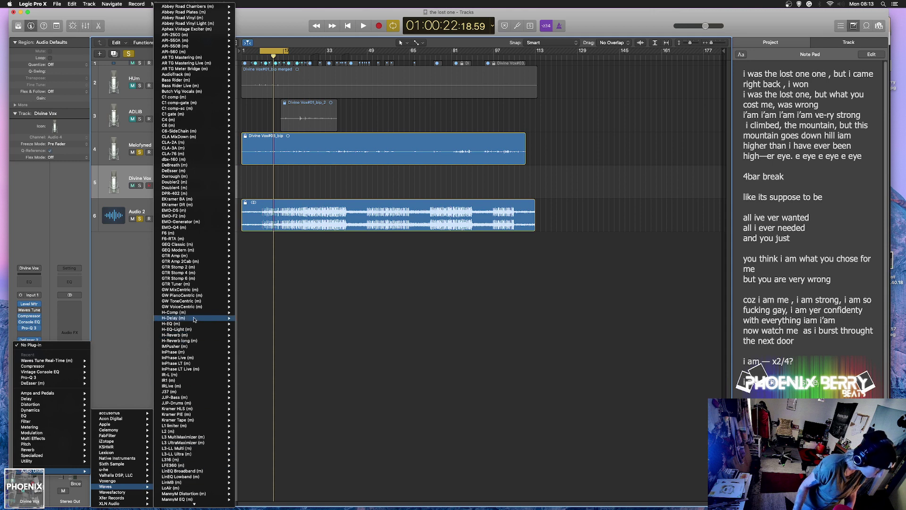
mouse_move(199, 170)
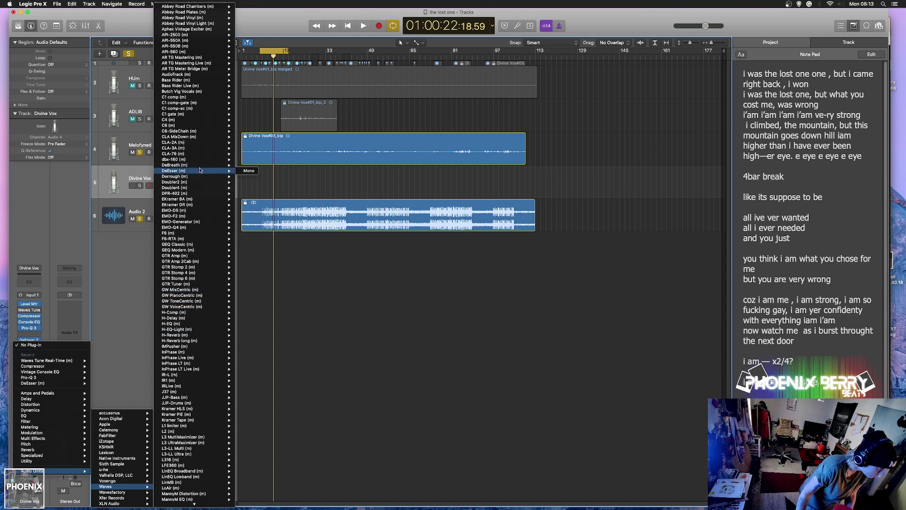
click(31, 284)
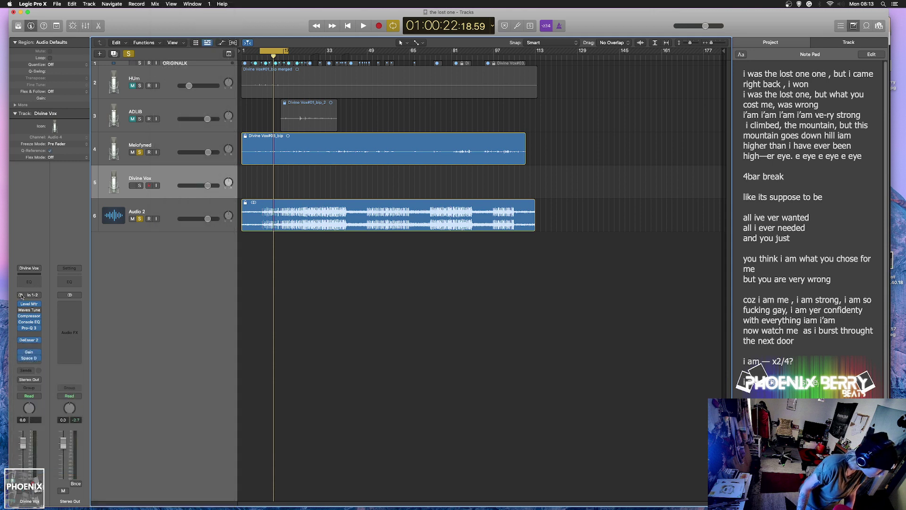
Insert the stereo Waves DeEsser below DeEsser 2 on the Divine Vox strip, using the Female Shh preset with a much lower threshold.
click(34, 346)
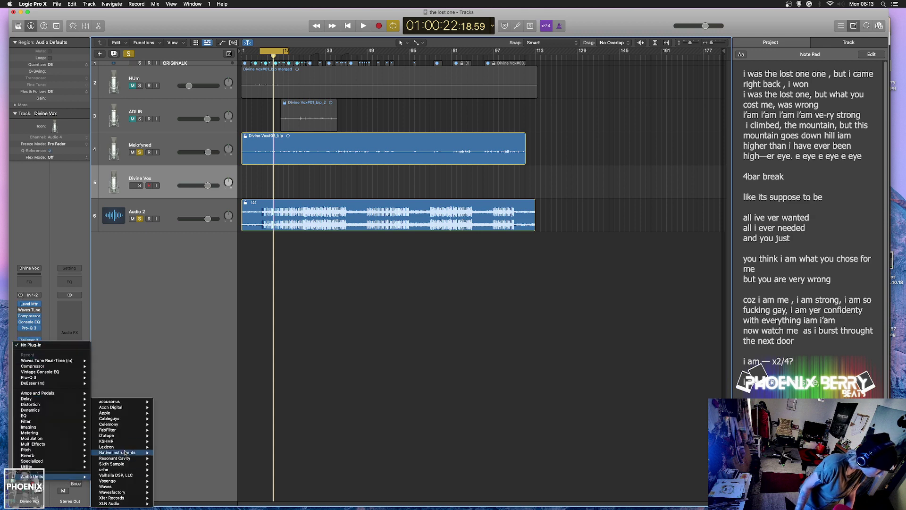
mouse_move(122, 487)
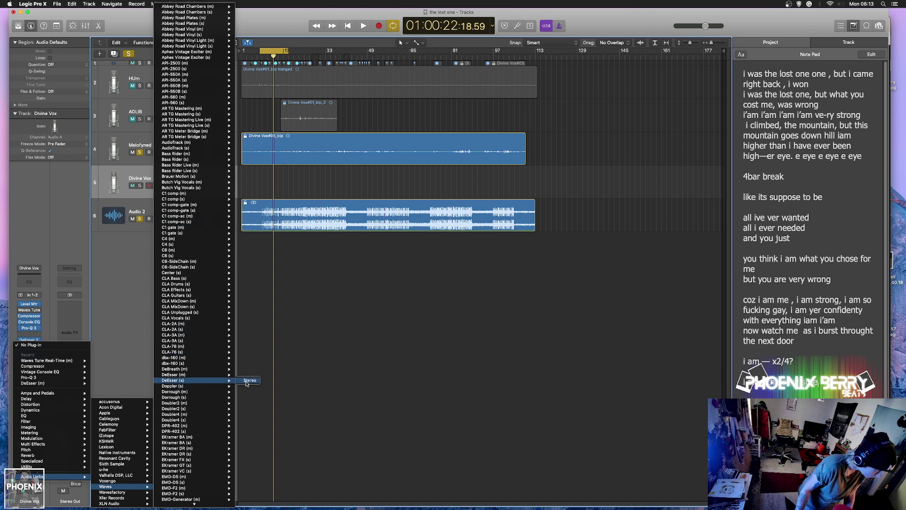
click(218, 380)
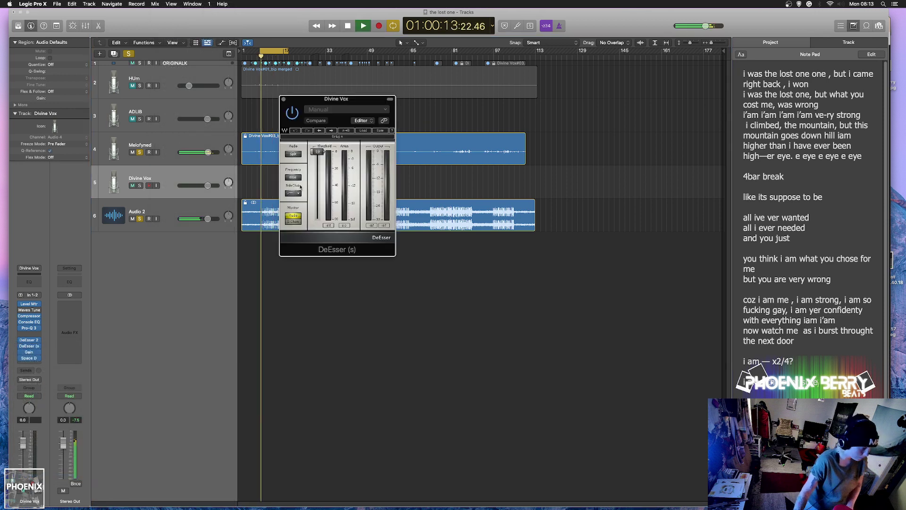
click(347, 109)
mouse_move(371, 246)
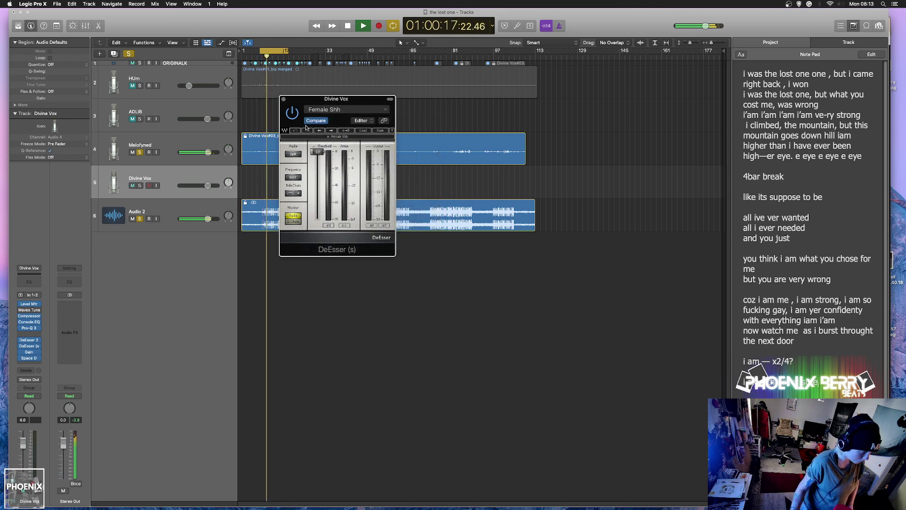
drag(317, 153, 323, 205)
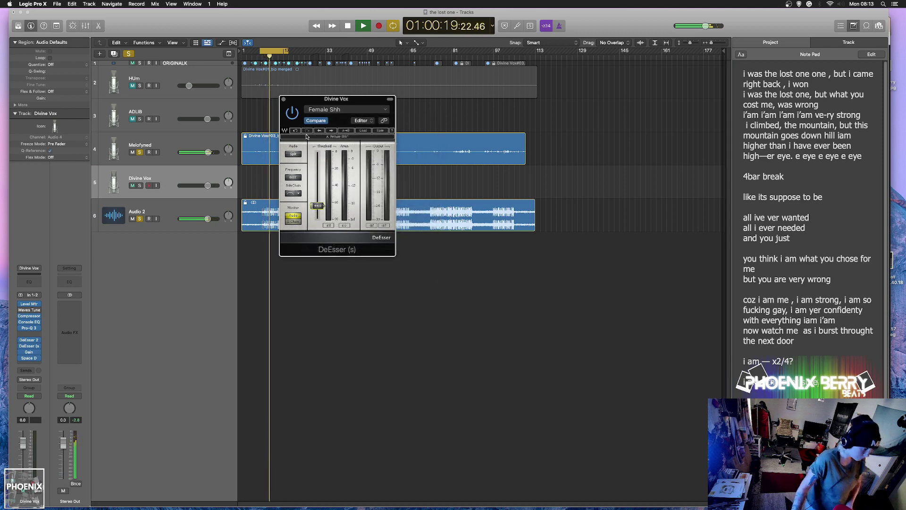
click(283, 99)
key(space)
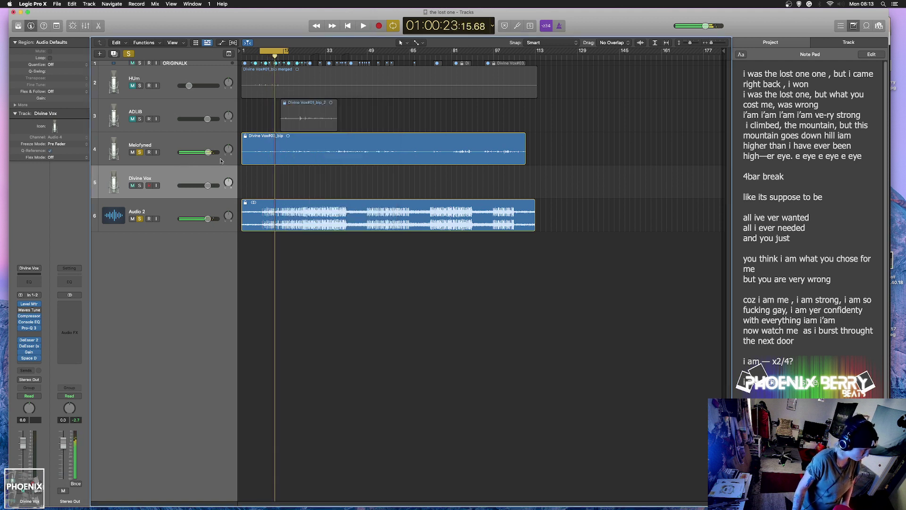
Unsolo the Melofyned and Audio 2 tracks, move the Melofyned vocal region onto the Divine Vox track, and start playback.
mouse_move(254, 157)
mouse_down()
mouse_move(252, 173)
mouse_move(252, 142)
mouse_up()
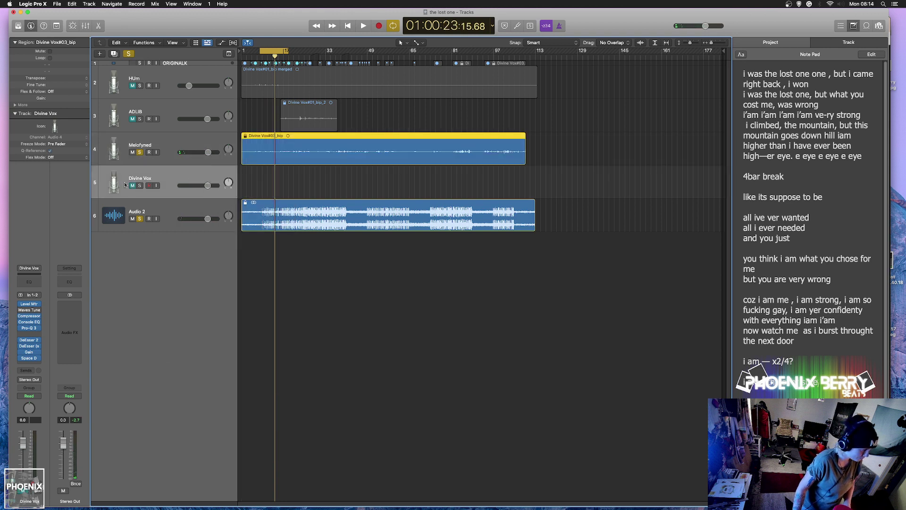
click(141, 152)
click(140, 219)
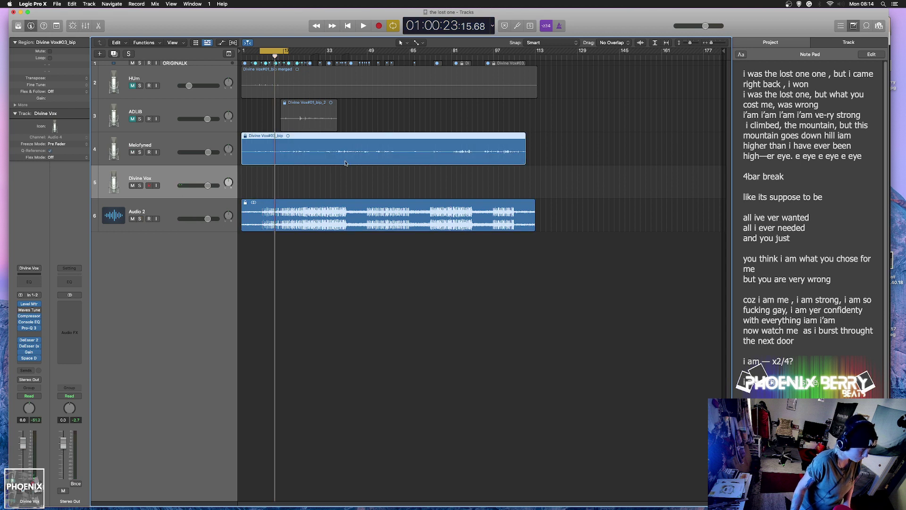
drag(344, 164, 344, 174)
key(space)
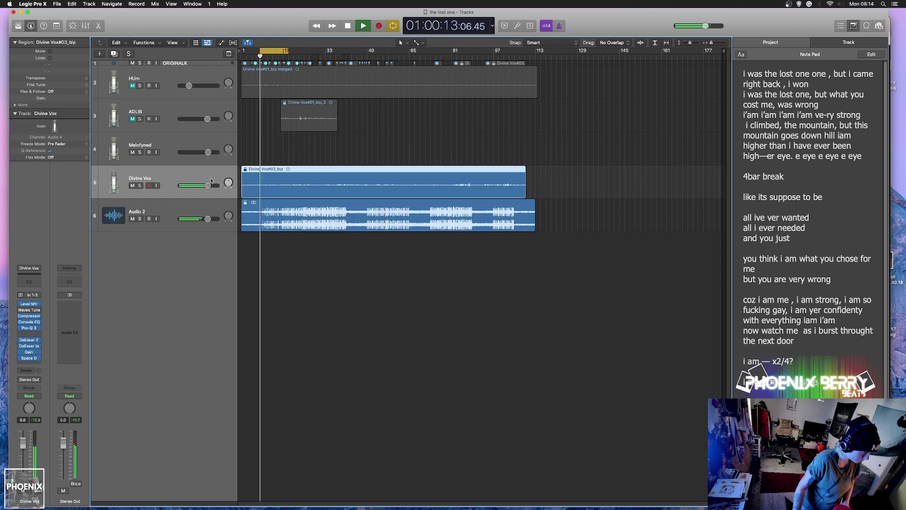
Reopen the Waves DeEsser on Divine Vox and raise its threshold slightly during playback.
click(29, 346)
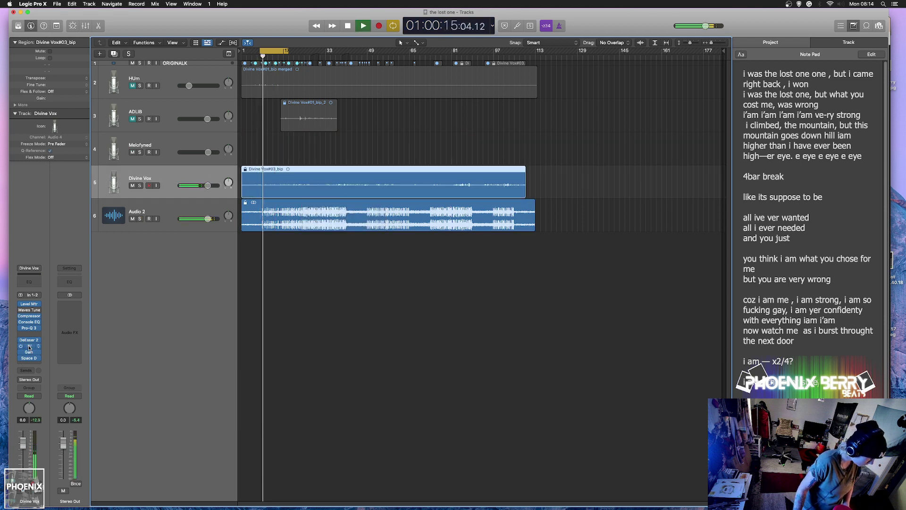
mouse_move(323, 206)
mouse_down()
mouse_move(324, 167)
mouse_move(325, 194)
mouse_up()
key(space)
key(space)
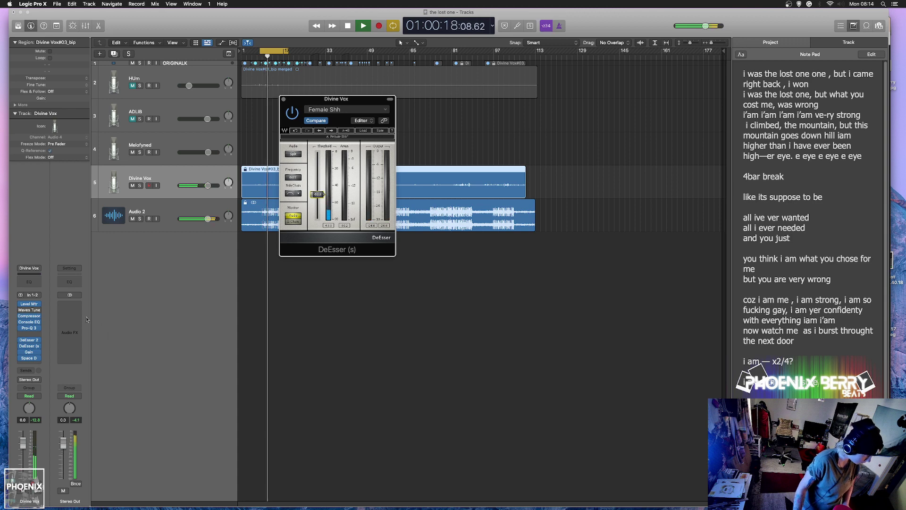
Insert a Limiter on the Stereo Out channel strip and set its gain to +8.0 dB.
click(74, 340)
mouse_move(71, 374)
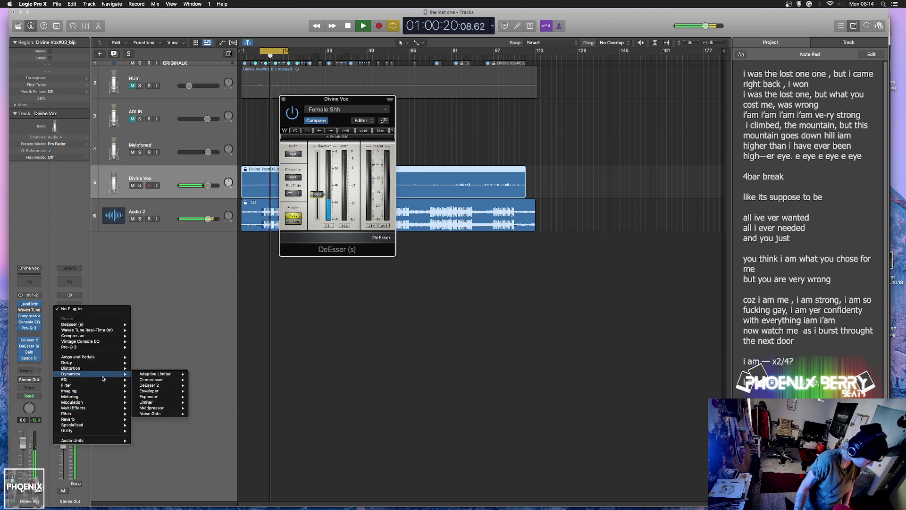
mouse_move(156, 409)
click(206, 403)
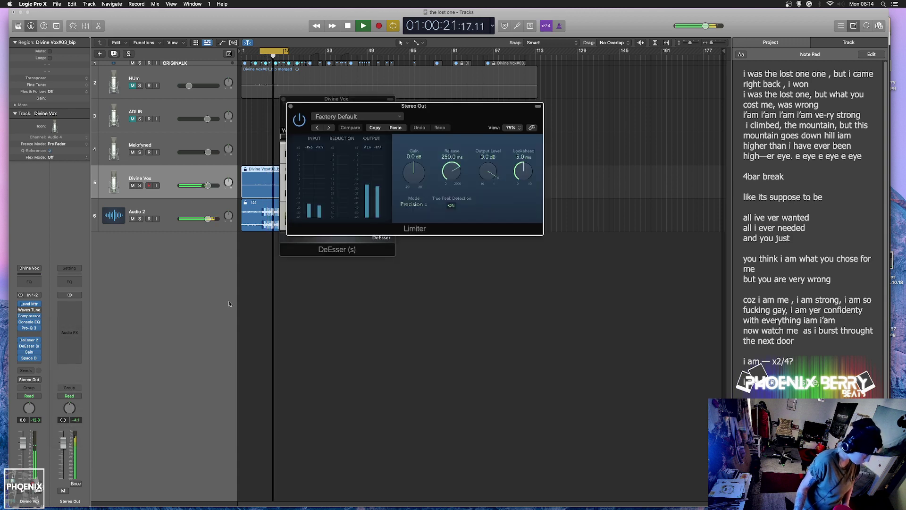
drag(411, 194, 410, 141)
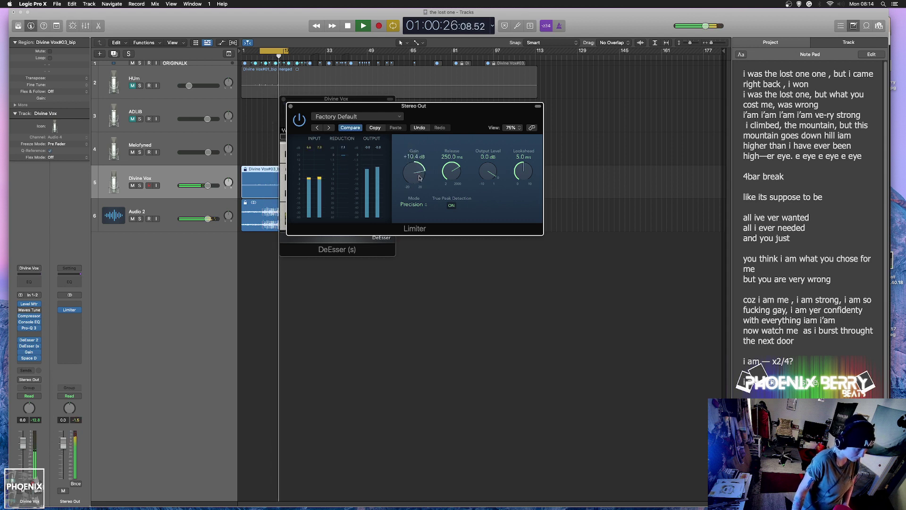
drag(416, 181, 414, 173)
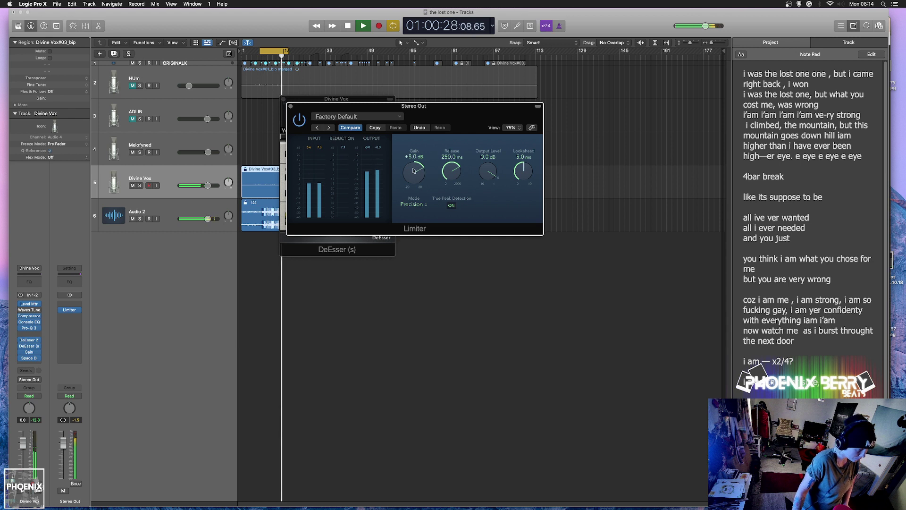
Save the Limiter setting as "Master Channel", close its window, and compare the mix with the Limiter bypassed.
click(358, 116)
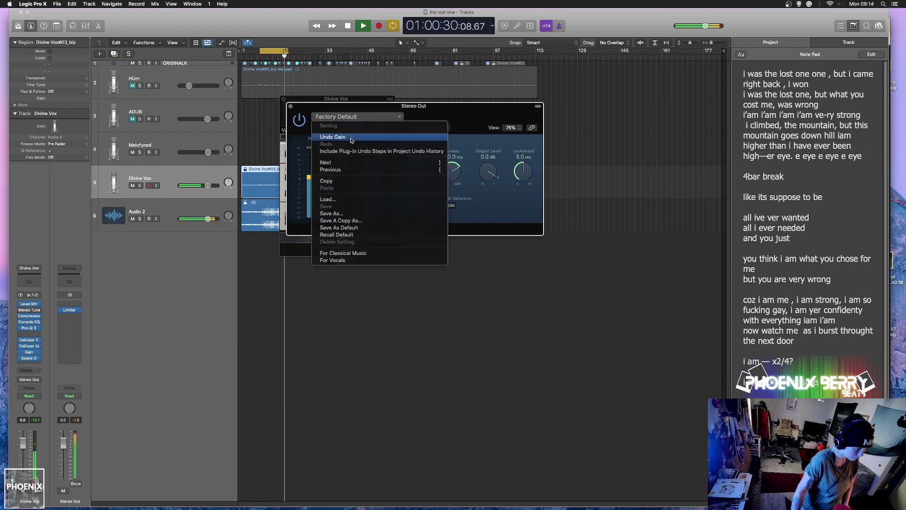
click(353, 213)
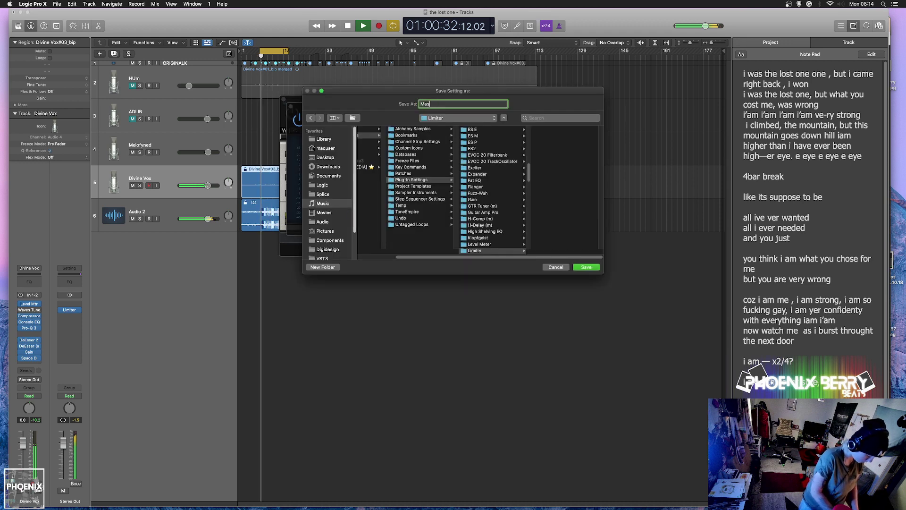
text(Master Channel)
key(Return)
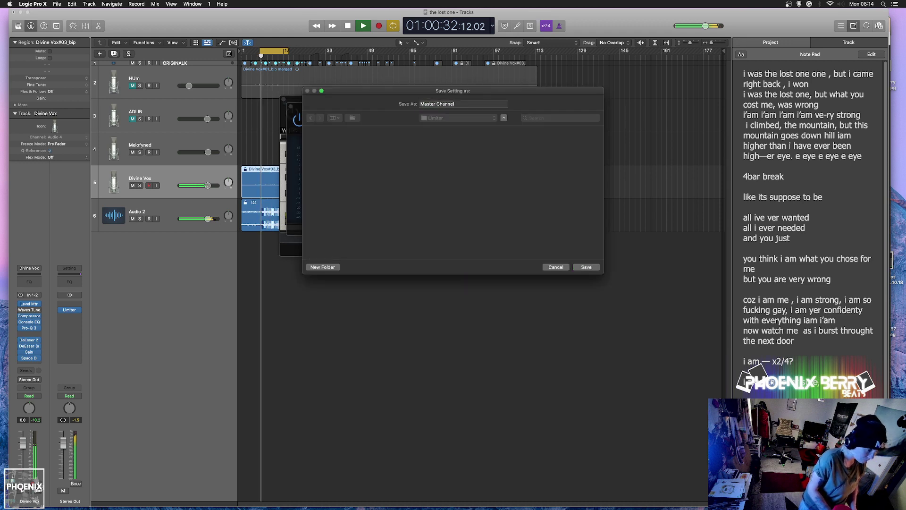
click(290, 106)
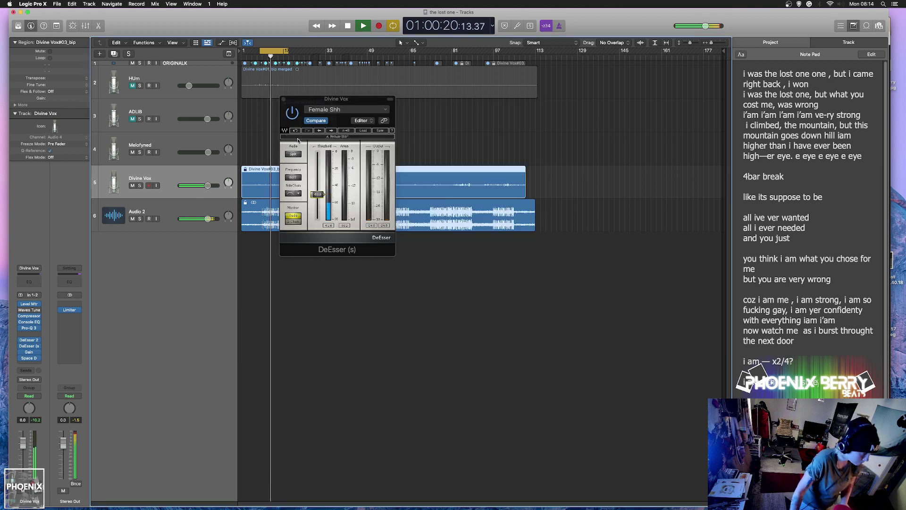
click(61, 311)
click(61, 312)
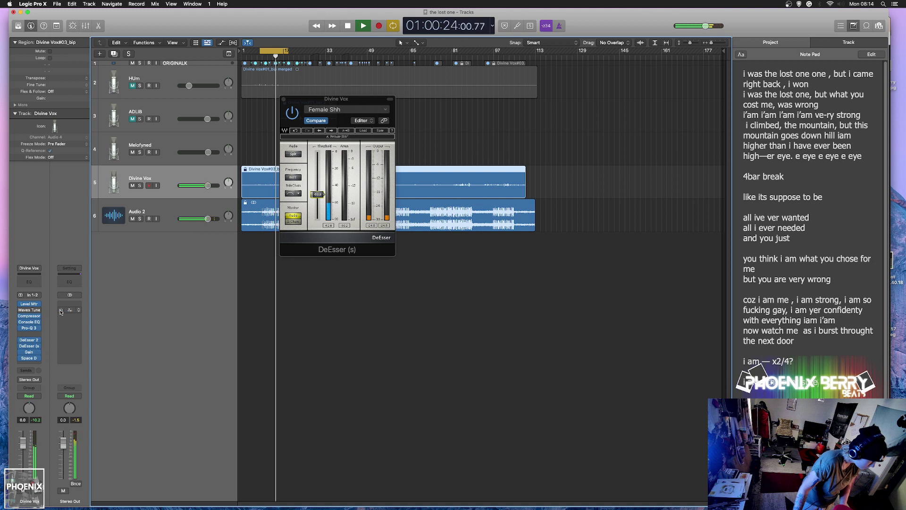
Fine-tune the Waves DeEsser's threshold to slightly below its earlier level during playback and hide the plug-in window.
mouse_move(317, 194)
mouse_down()
mouse_move(317, 219)
mouse_move(317, 202)
mouse_up()
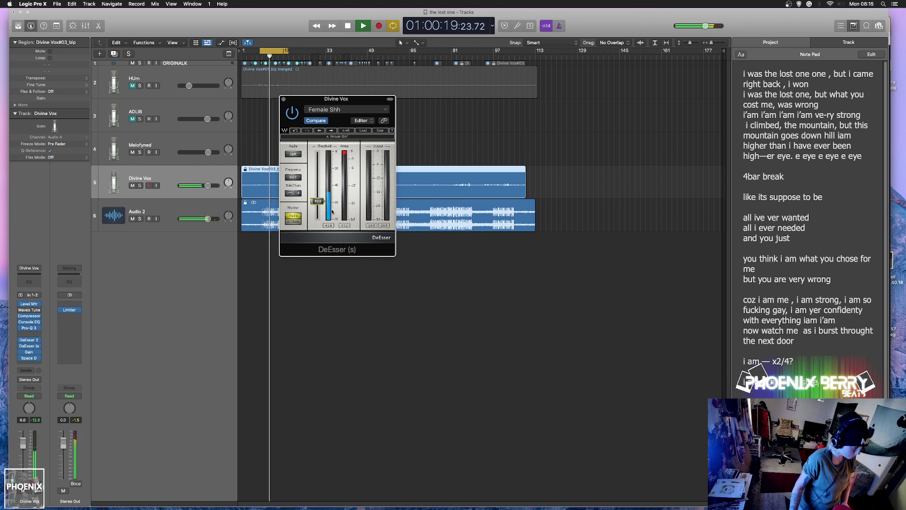
drag(318, 197, 324, 197)
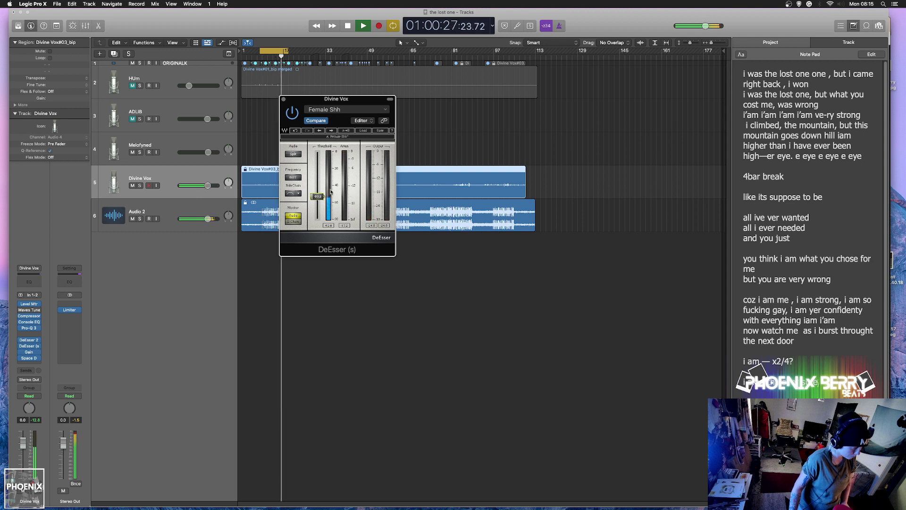
key(v)
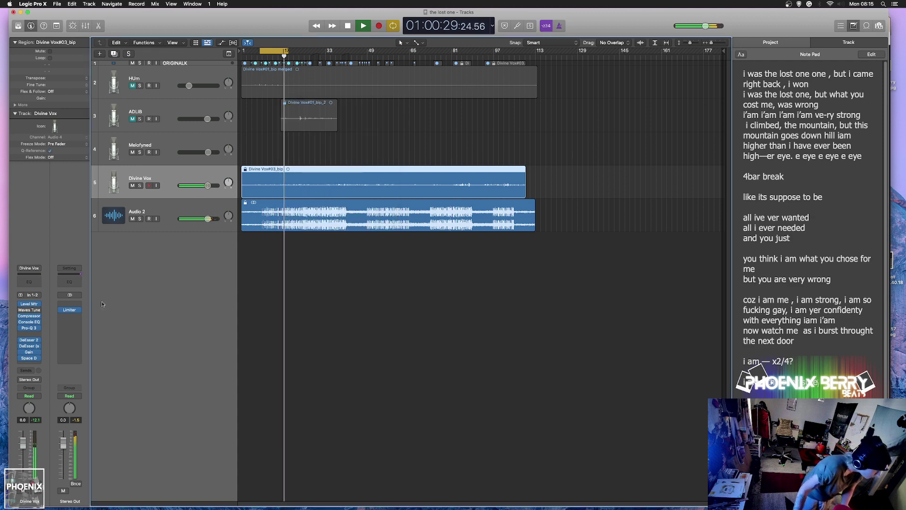
Show the Waves DeEsser and DeEsser 2 windows and arrange them side by side.
click(29, 346)
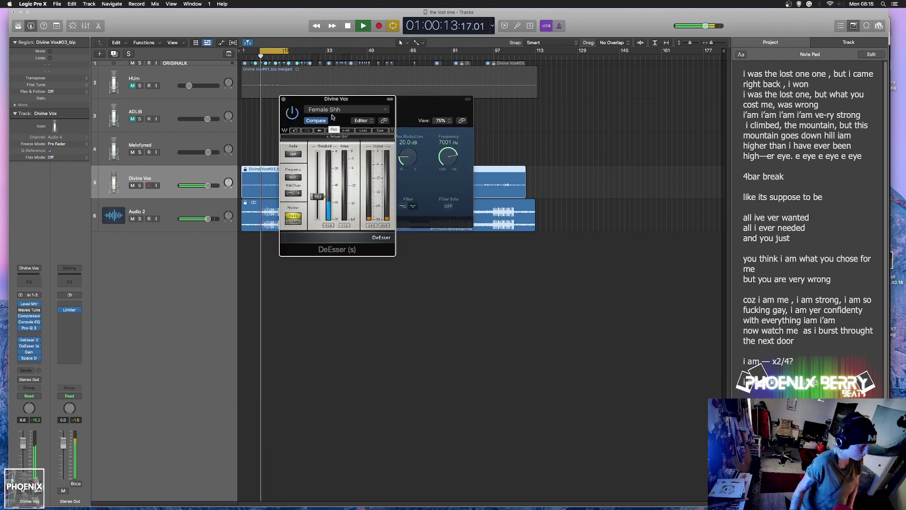
drag(336, 99, 336, 131)
click(343, 100)
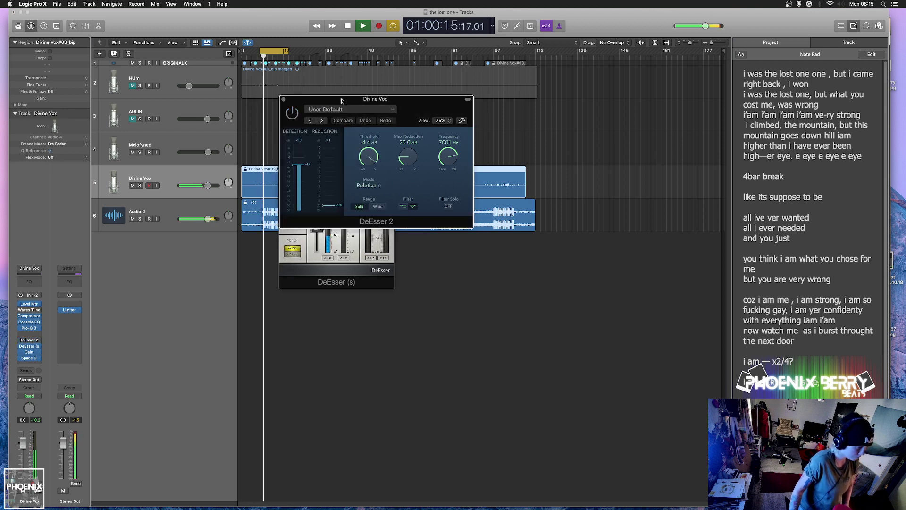
drag(343, 99, 475, 120)
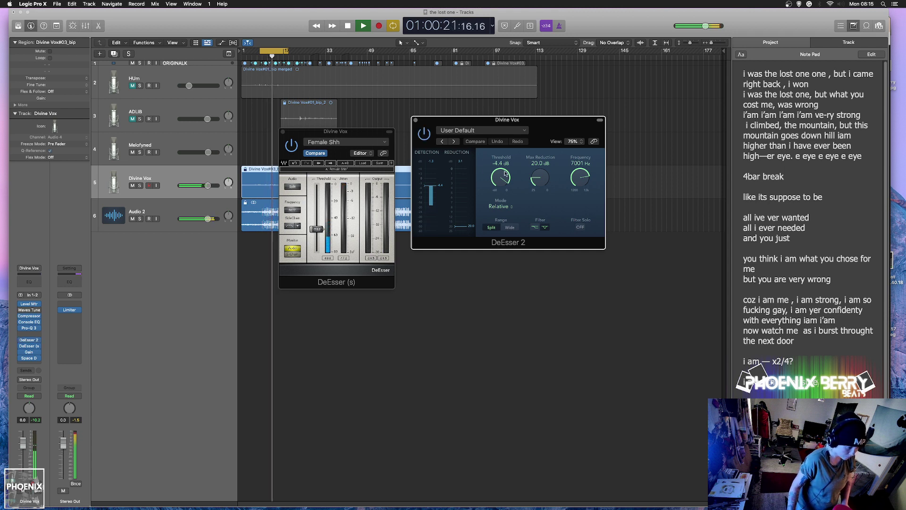
Set DeEsser 2's threshold to -4.9 dB and close both de-esser windows.
drag(506, 174, 502, 184)
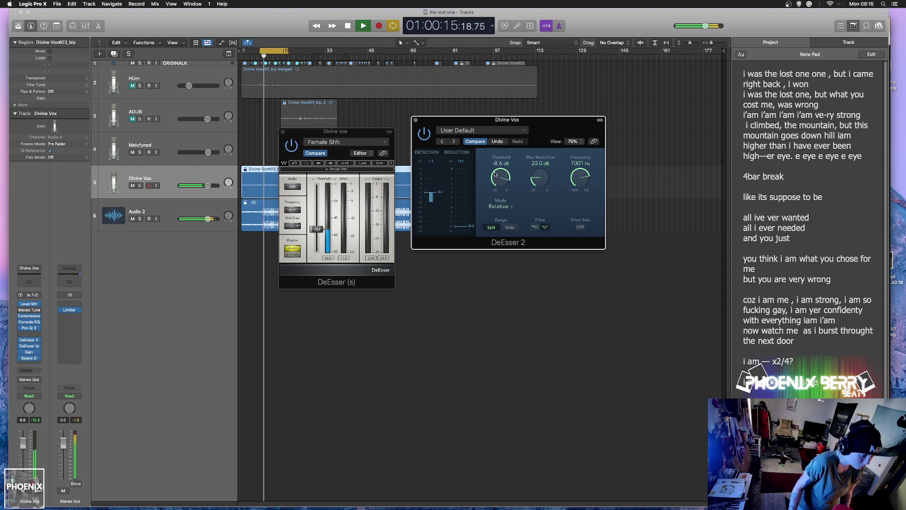
drag(490, 175, 495, 168)
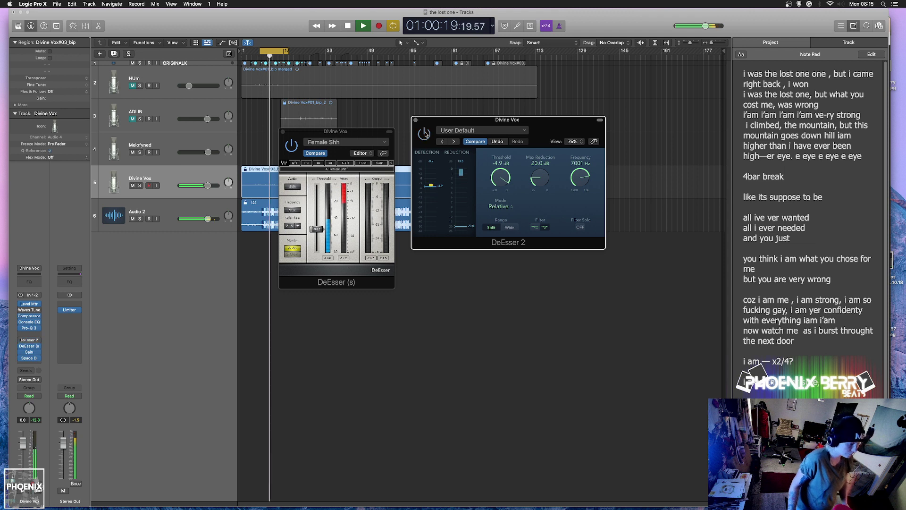
click(415, 120)
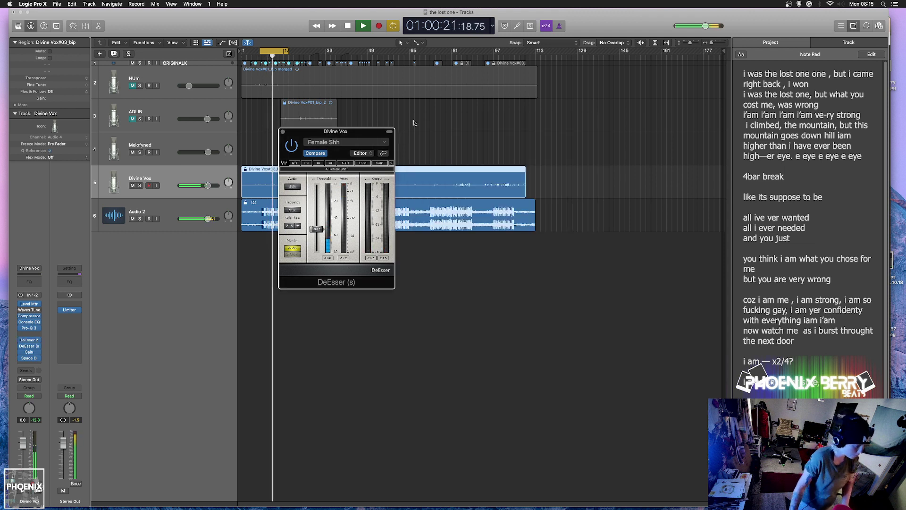
click(283, 133)
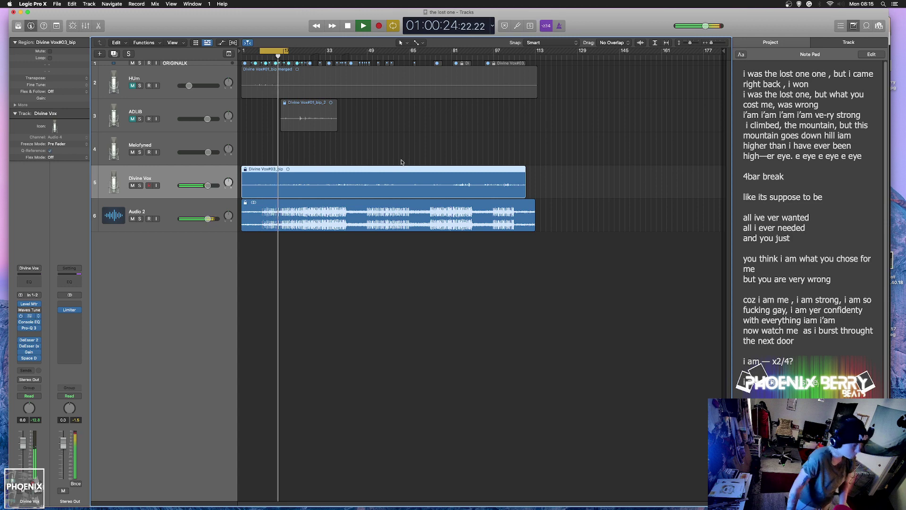
Open the Compressor on Divine Vox and look through its list of saved presets.
click(28, 317)
click(349, 109)
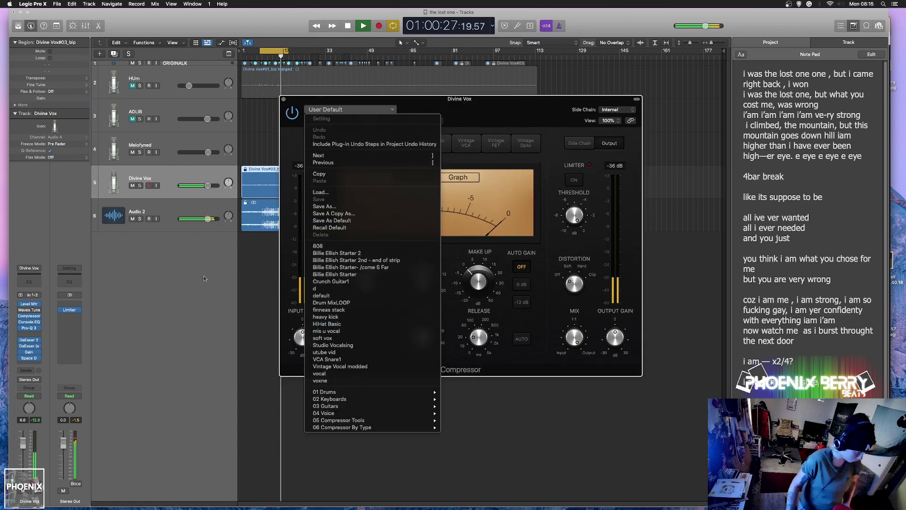
click(132, 297)
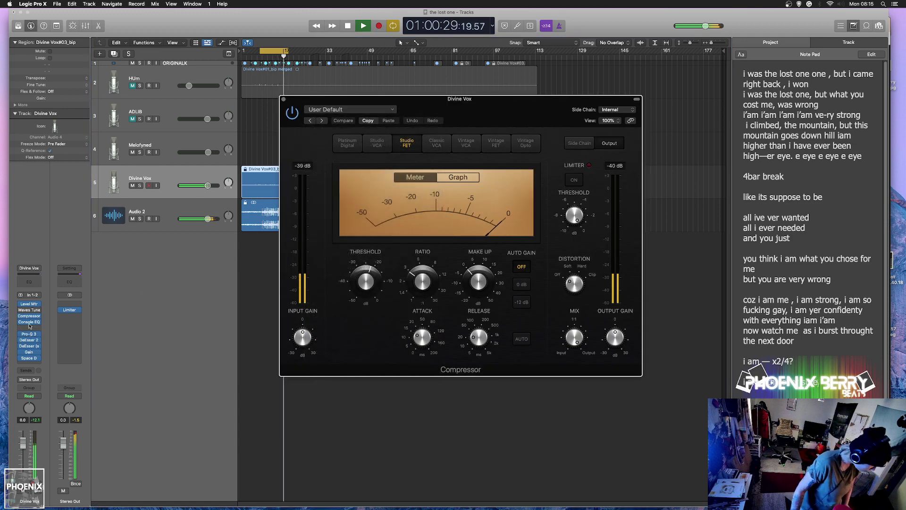
Duplicate the Compressor into the slot above Console EQ, bypass the copy, and open the original Compressor.
drag(30, 327, 29, 324)
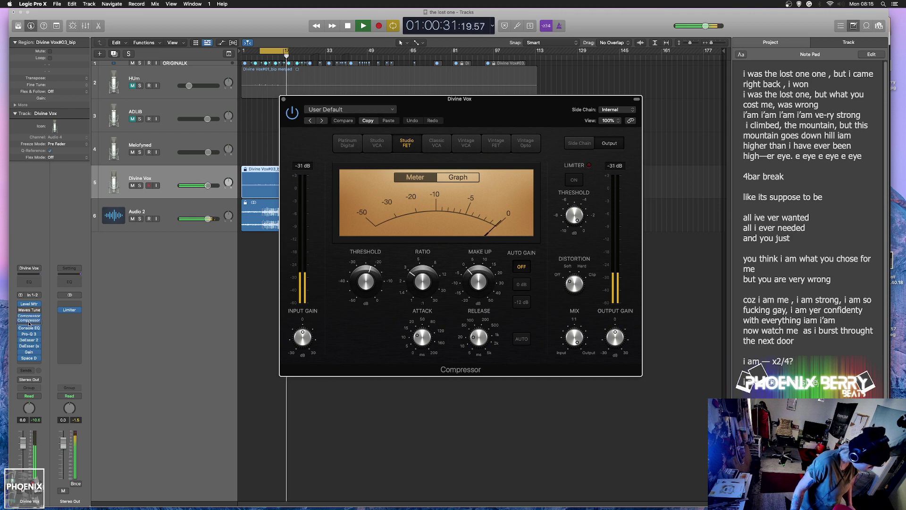
click(19, 323)
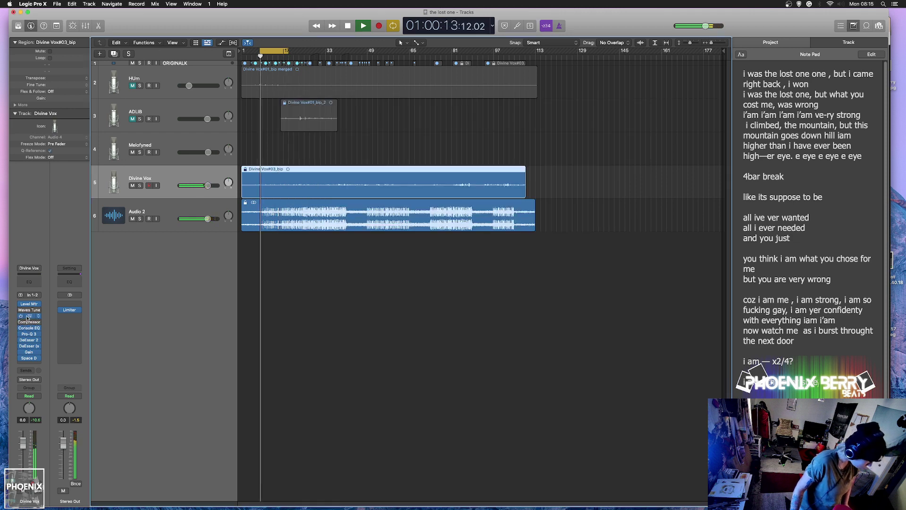
click(31, 319)
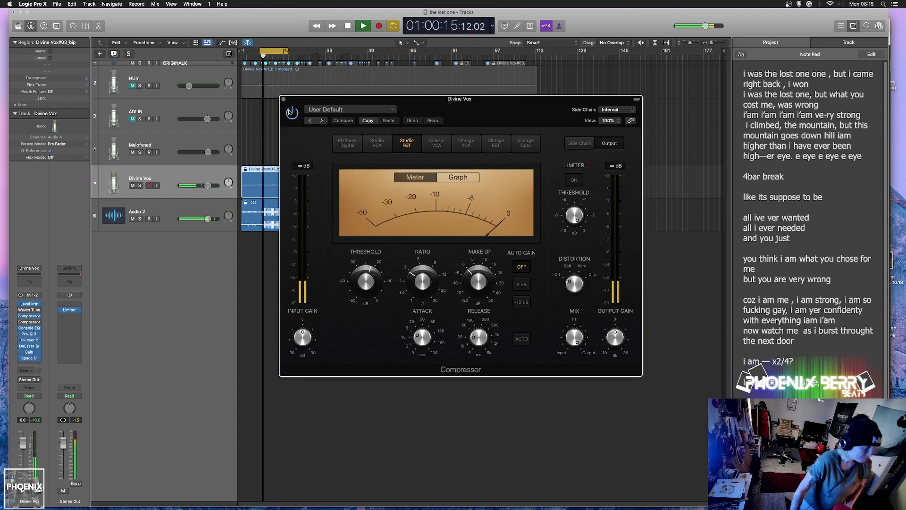
Load the Type R Vocal 02 voice preset in the active Compressor on Divine Vox.
click(350, 110)
mouse_move(406, 414)
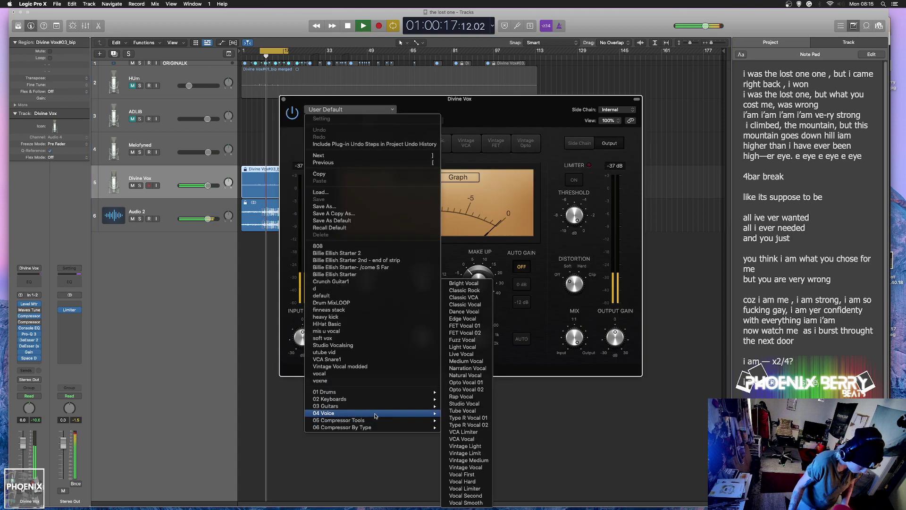
click(467, 425)
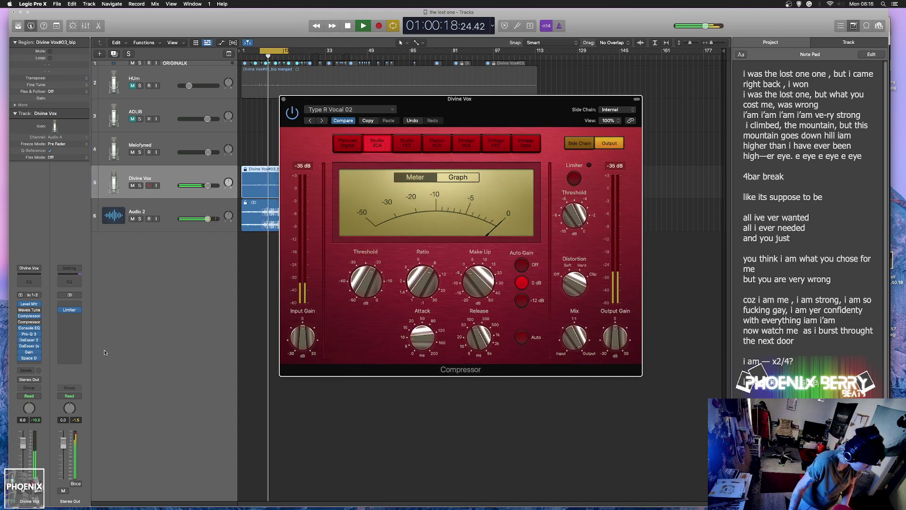
Open the bypassed Compressor copy and arrange both compressor windows side by side.
click(21, 321)
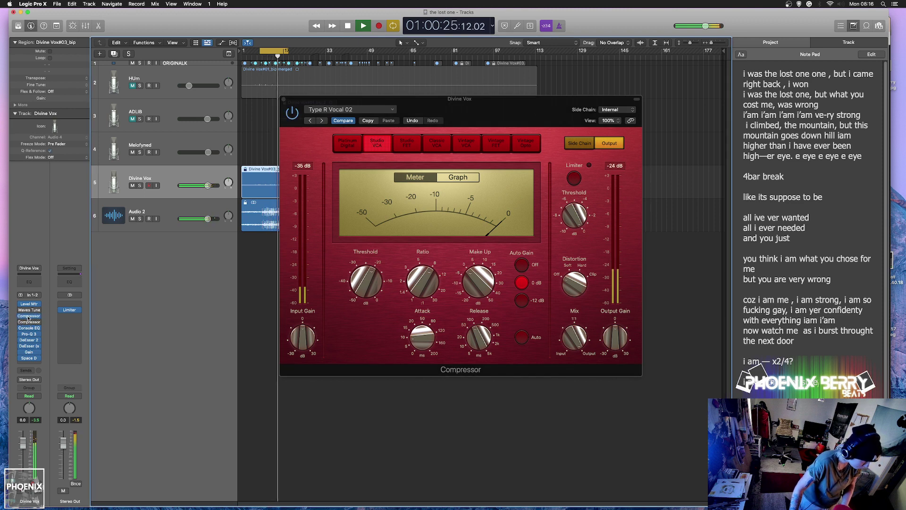
click(29, 322)
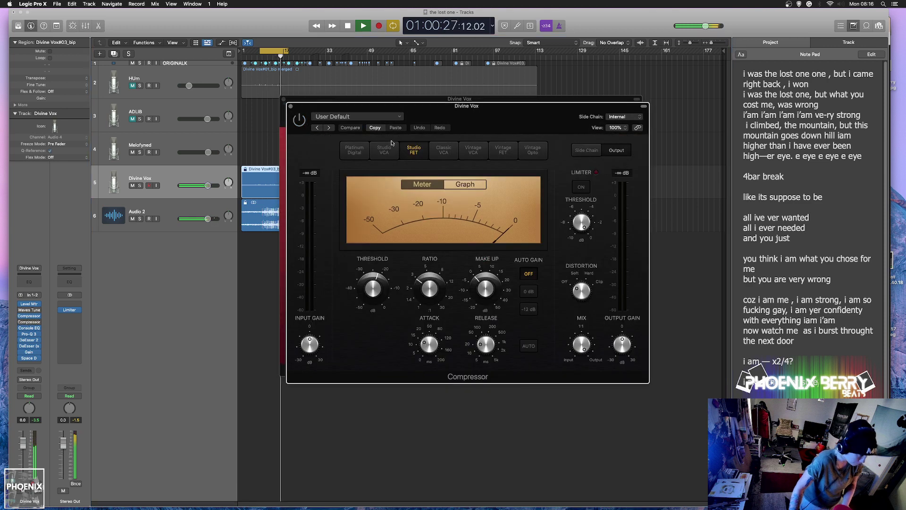
drag(427, 127, 678, 126)
drag(499, 112, 382, 96)
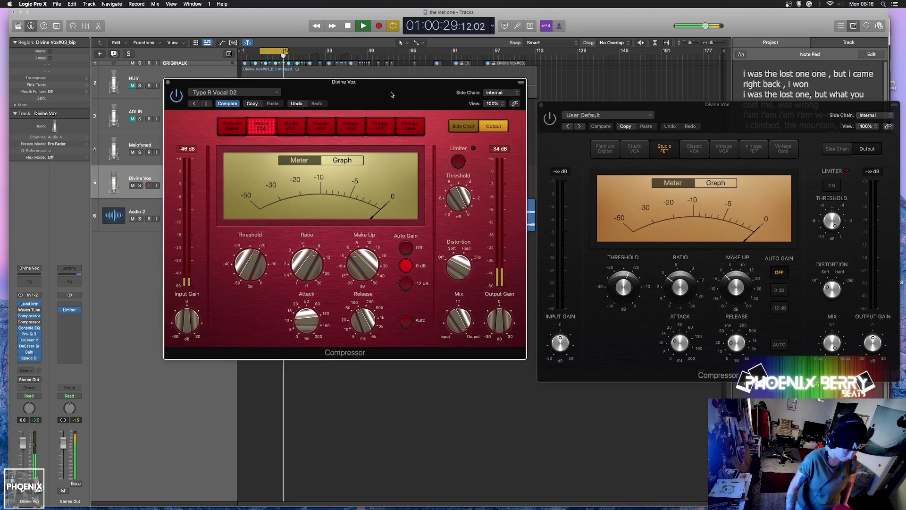
drag(674, 104, 630, 67)
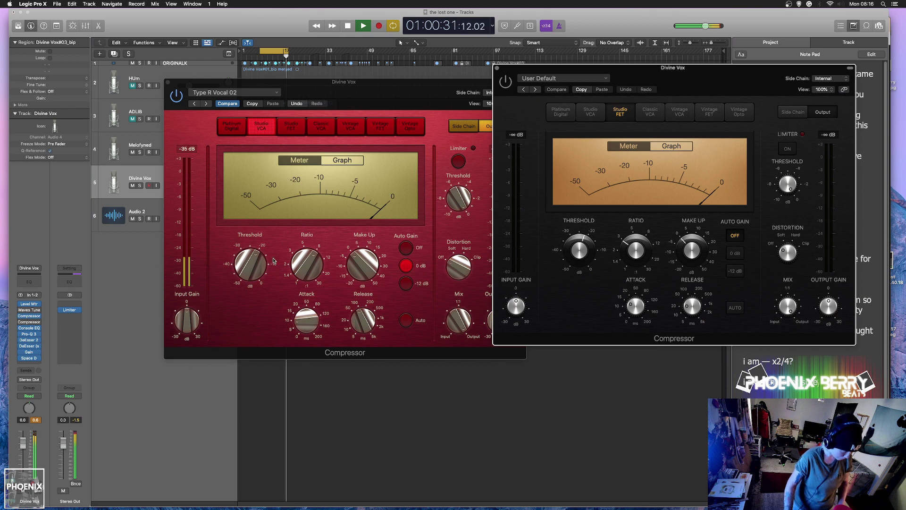
Set the Type R Vocal 02 Compressor's ratio to 3.5:1 and remove the bypassed Compressor copy from the Divine Vox chain.
drag(292, 260, 306, 294)
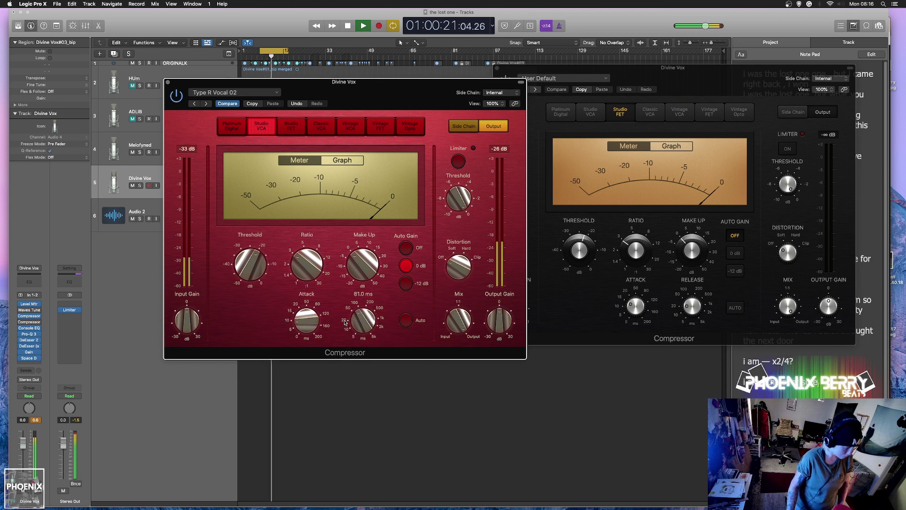
drag(297, 264, 293, 269)
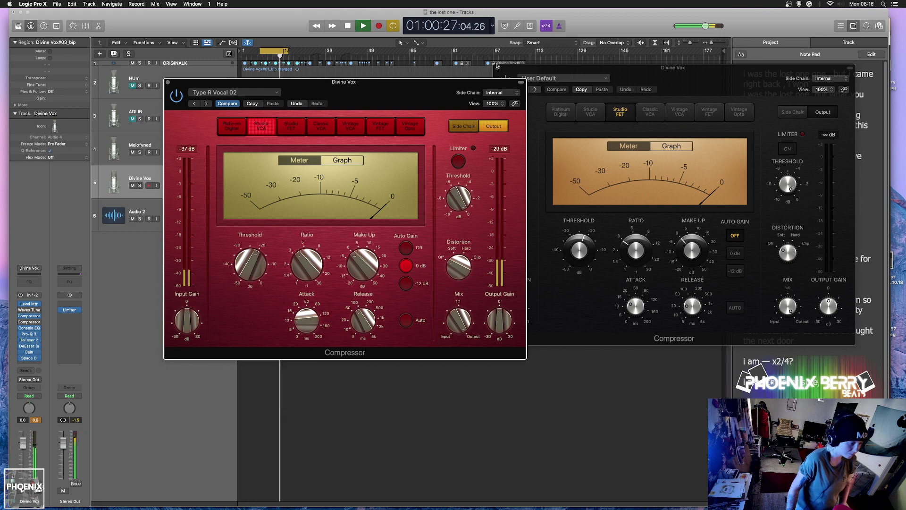
click(38, 321)
click(286, 255)
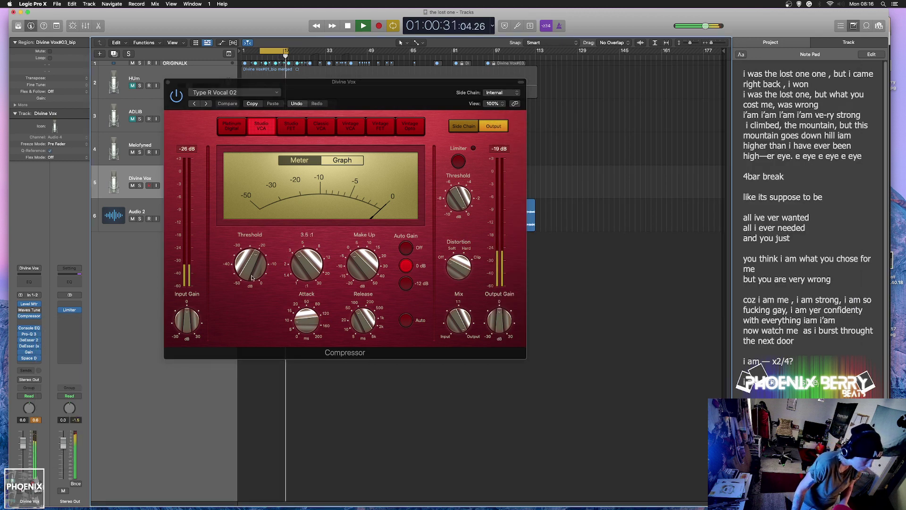
Lower the Compressor's threshold in stages while the vocal plays.
drag(252, 278, 253, 286)
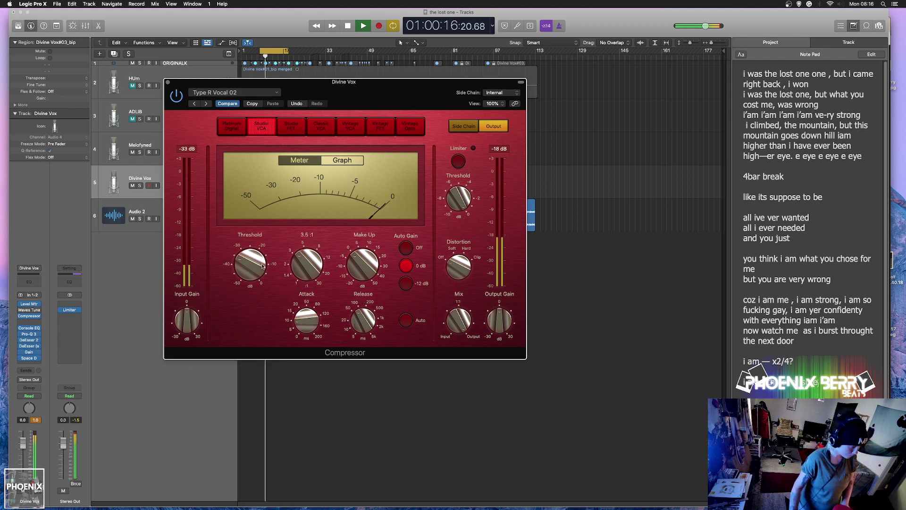
drag(249, 261, 249, 271)
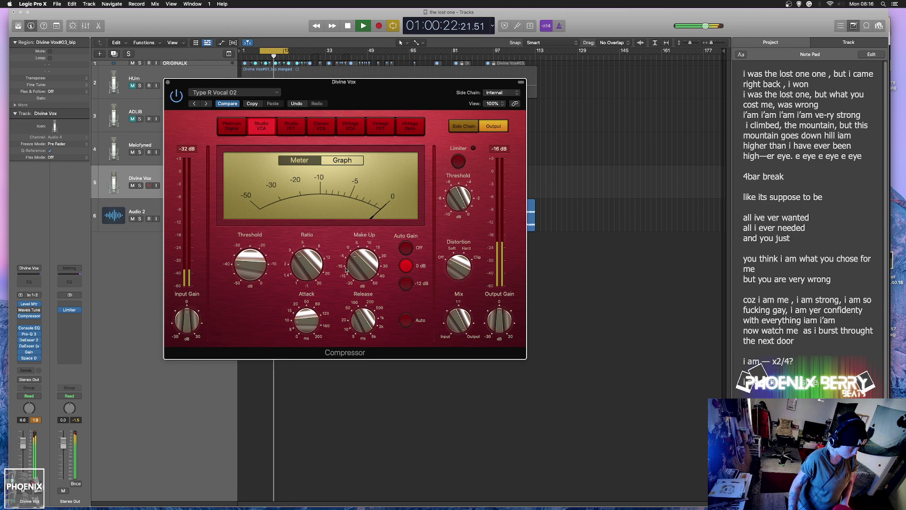
drag(259, 264, 258, 279)
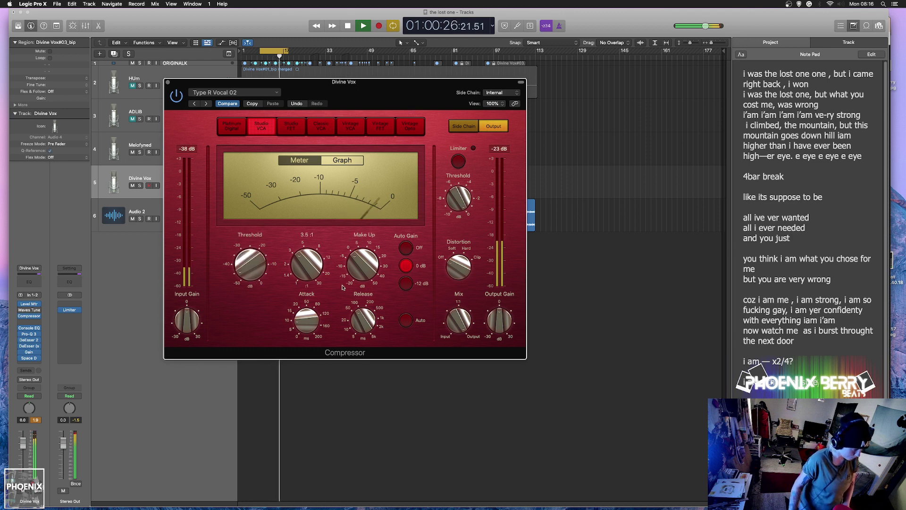
Uncover the track area and loop playback over bars 107 to 109 near the end of the Divine Vox region.
drag(362, 94, 407, 219)
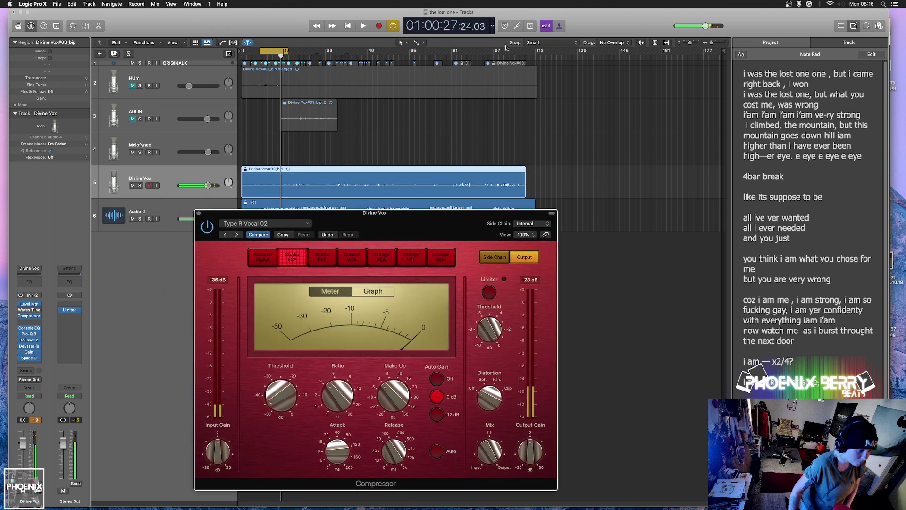
click(519, 55)
key(space)
drag(712, 42, 718, 42)
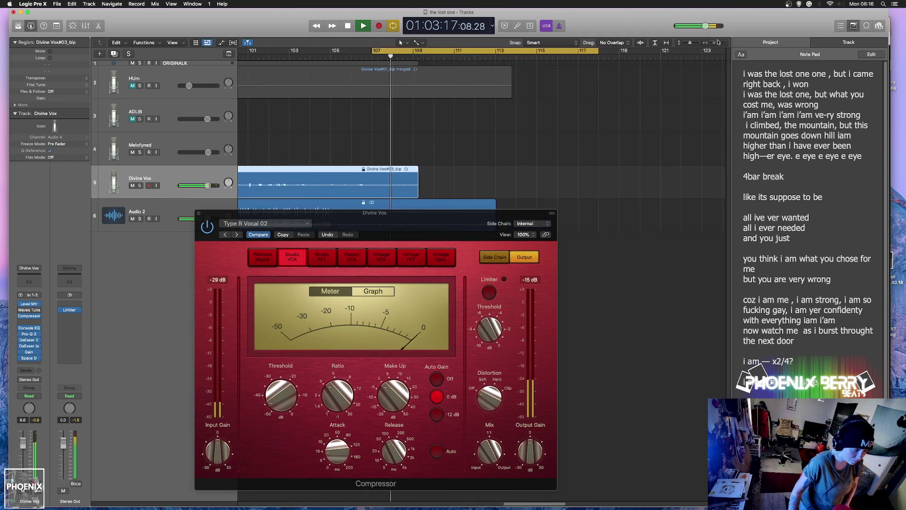
mouse_move(413, 51)
mouse_down()
mouse_move(392, 51)
mouse_move(399, 51)
mouse_up()
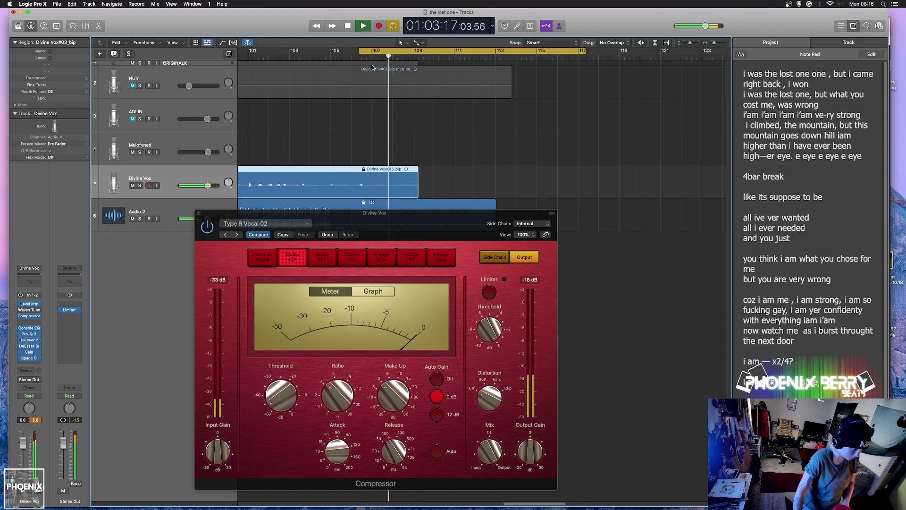
drag(372, 51, 412, 51)
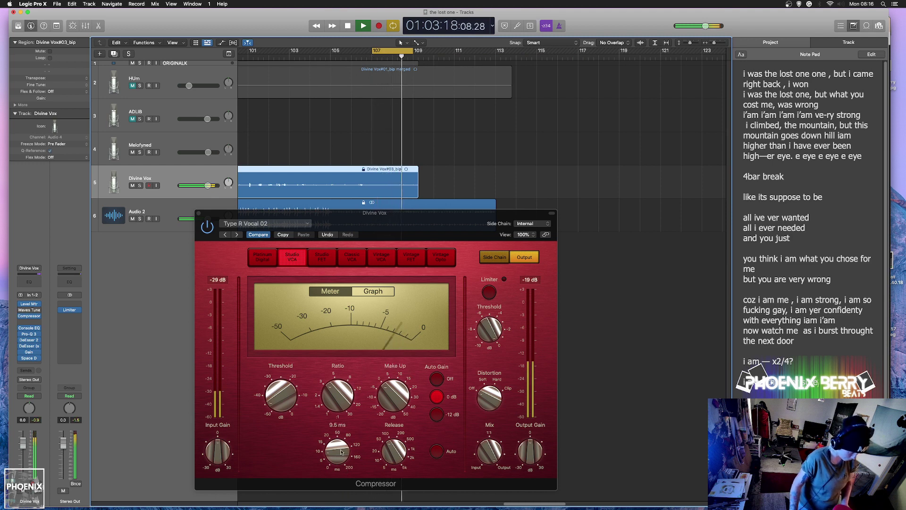
Adjust the Compressor's attack during the looped section and close its window.
drag(342, 452, 341, 460)
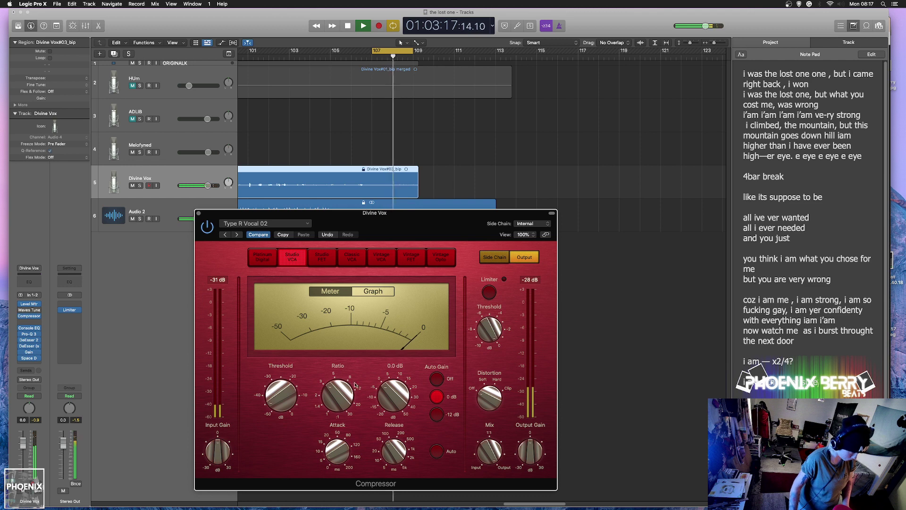
mouse_move(385, 437)
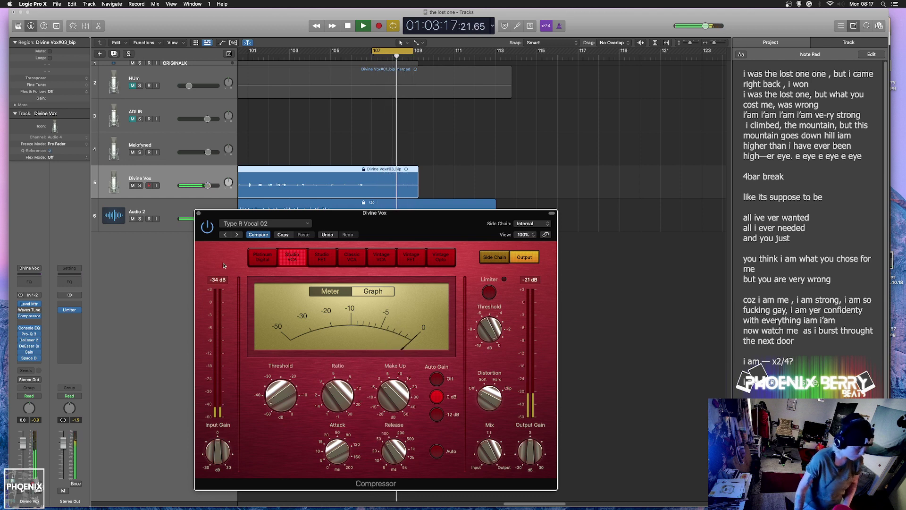
click(198, 213)
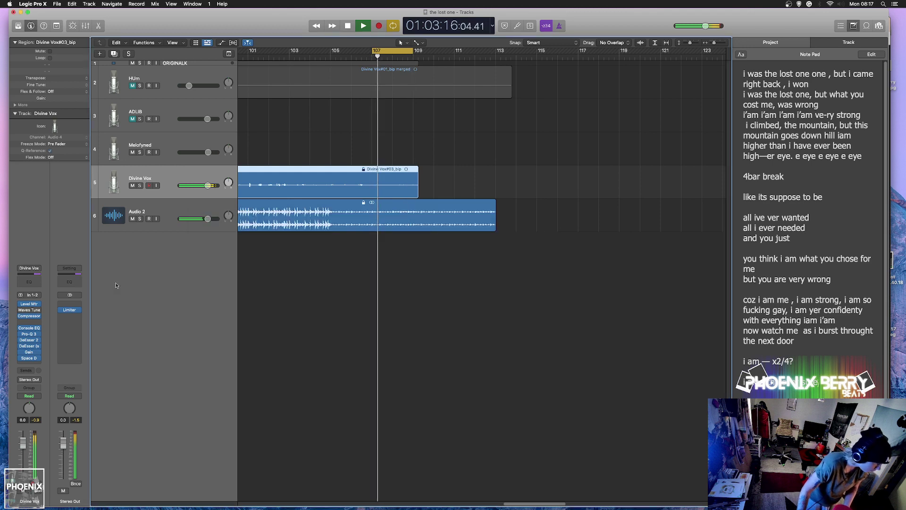
Stop playback, move Console EQ and Pro-Q 3 up one slot, and load the Billie Ellish Starter preset in Console EQ.
key(space)
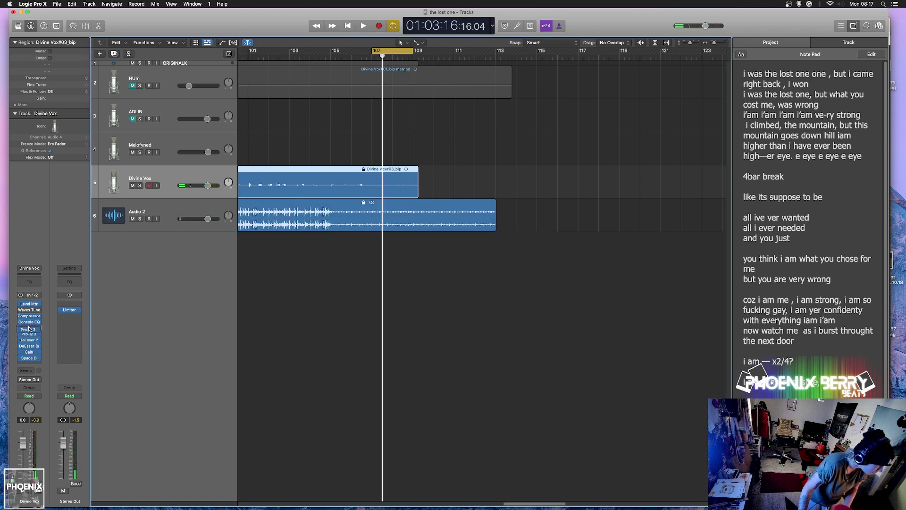
click(29, 323)
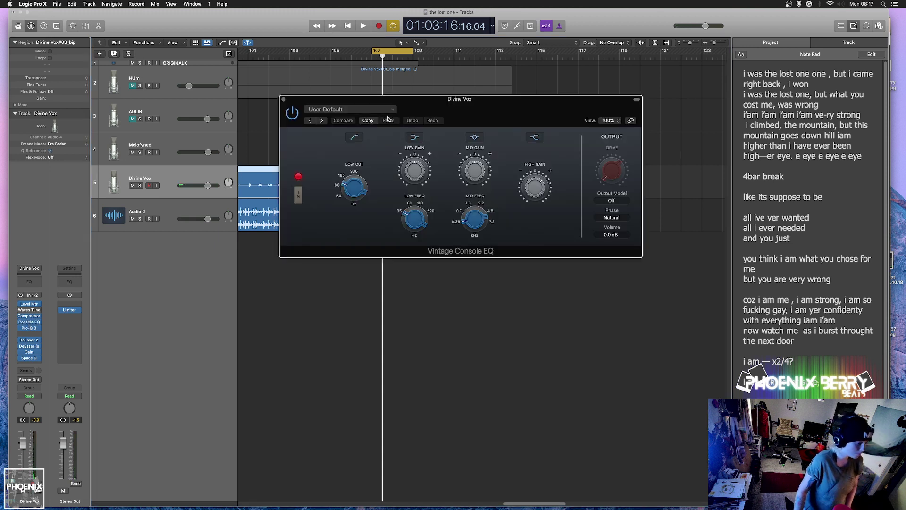
click(374, 109)
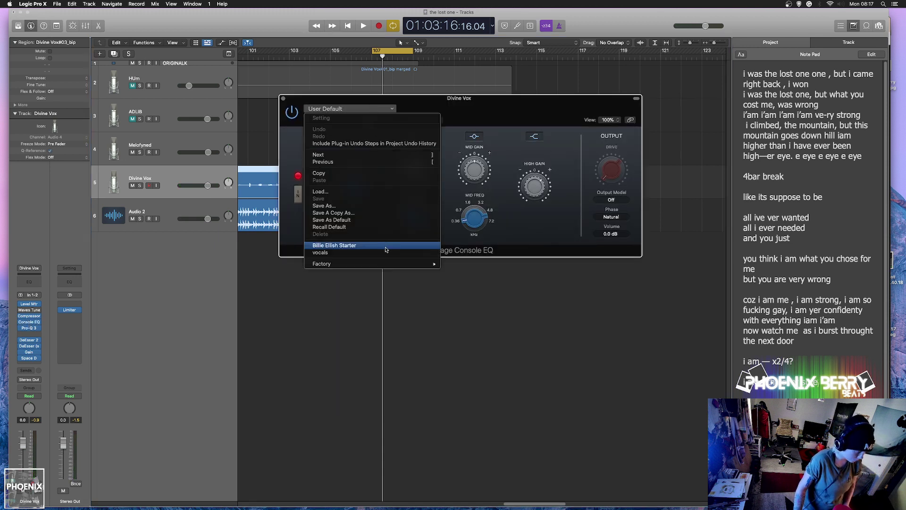
click(385, 248)
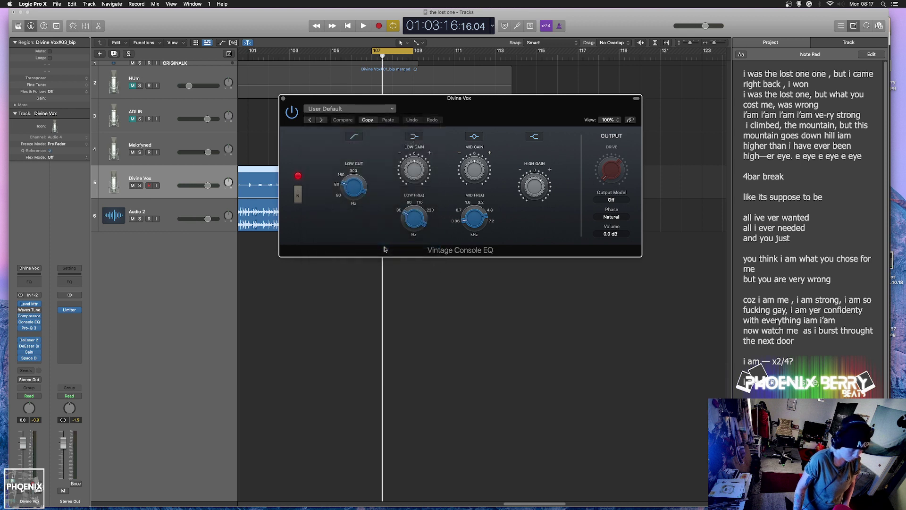
Play the loop, undo and redo the Console EQ preset to compare the sound, and close the EQ window.
key(space)
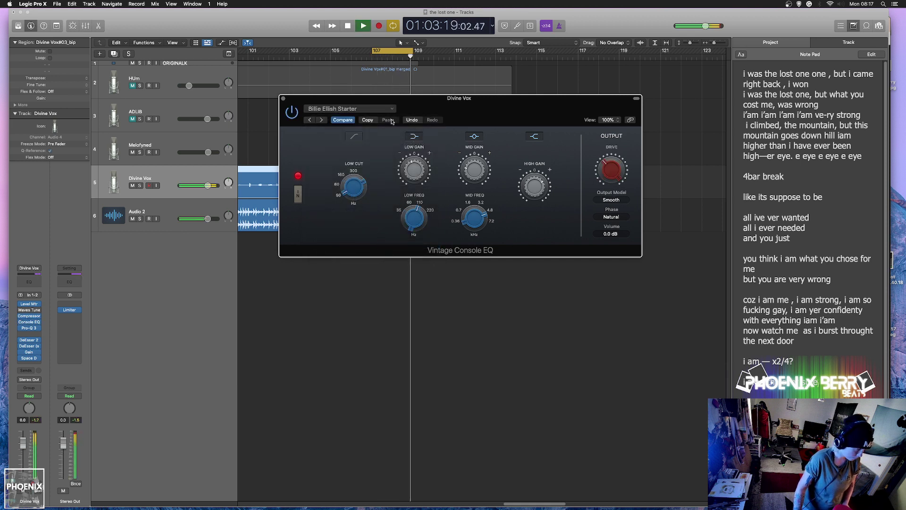
click(412, 120)
click(432, 119)
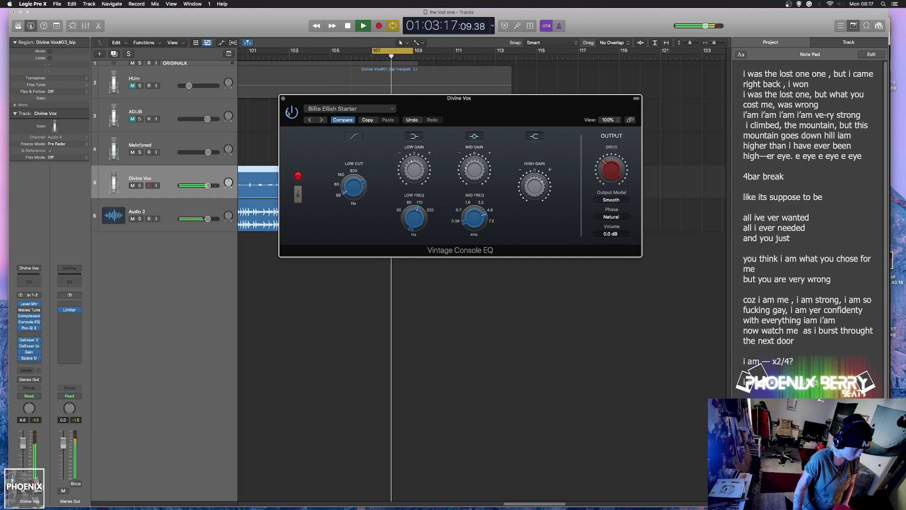
click(283, 98)
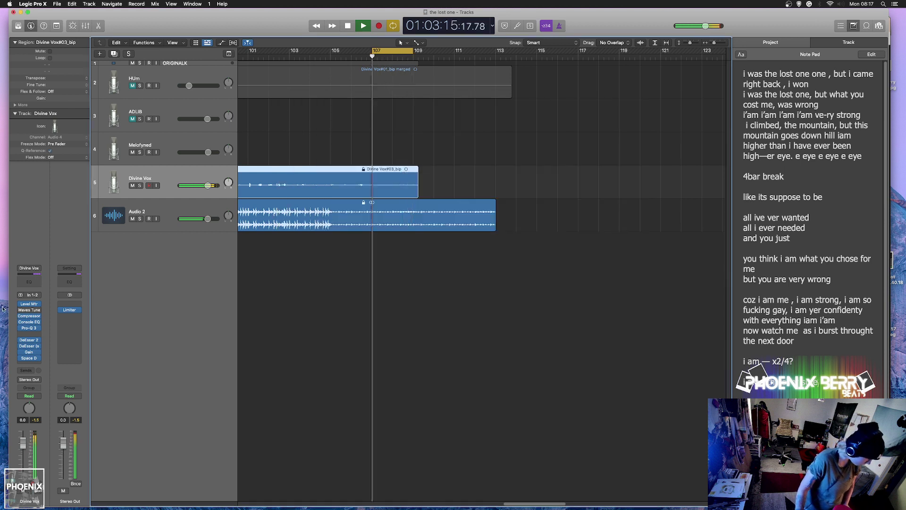
Open Pro-Q 3 on Divine Vox and load the Vocals preset Phoneix berry vocal starter-123.
click(29, 327)
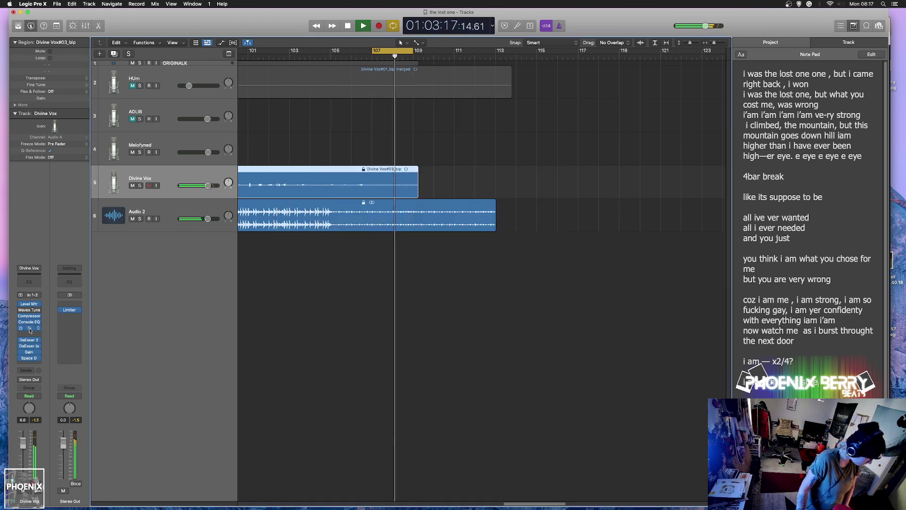
click(350, 109)
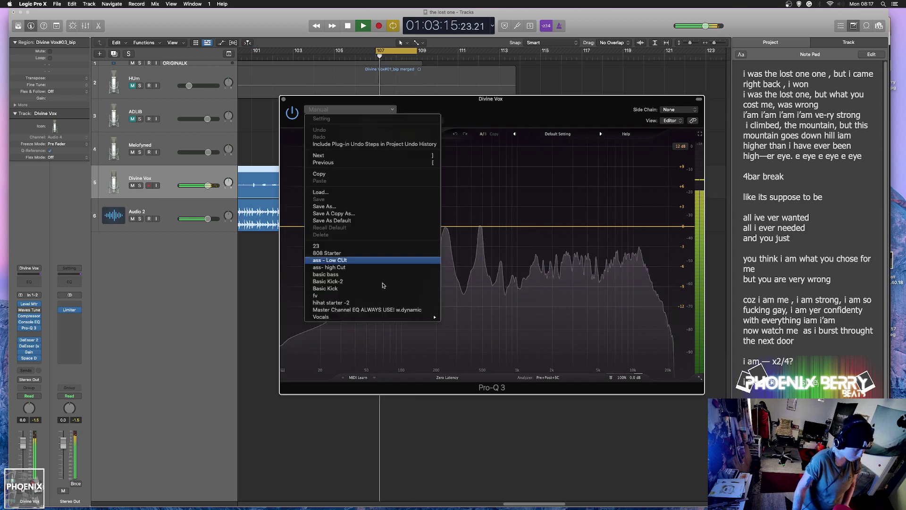
mouse_move(401, 318)
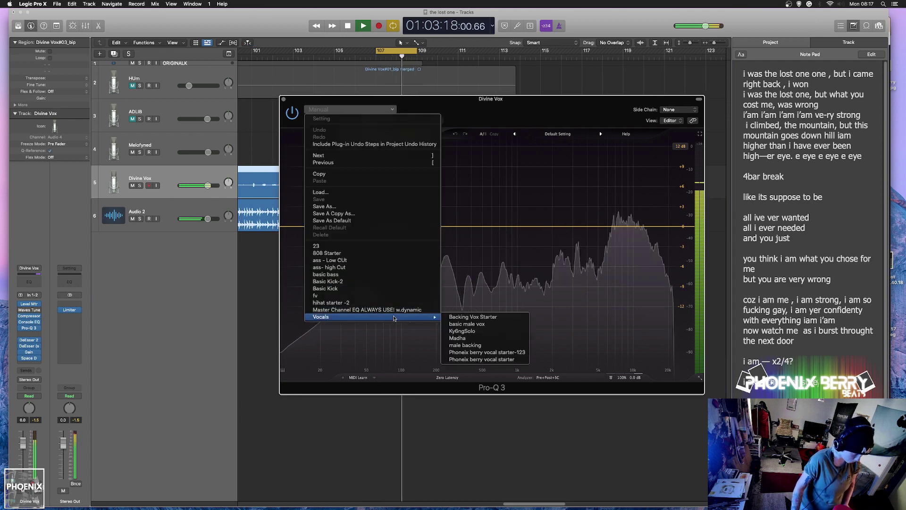
click(487, 352)
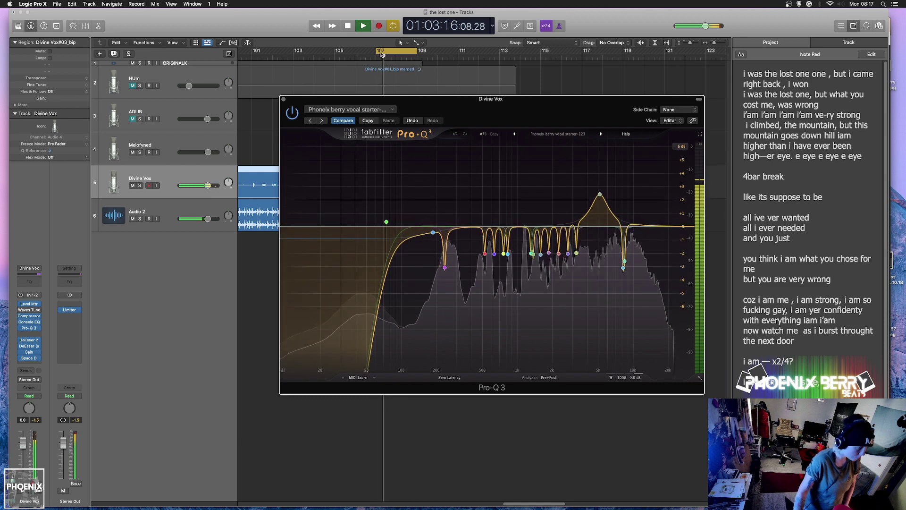
Loop playback over about bars 9 to 11 of the vocal and reposition the Pro-Q 3 window.
drag(294, 53, 243, 53)
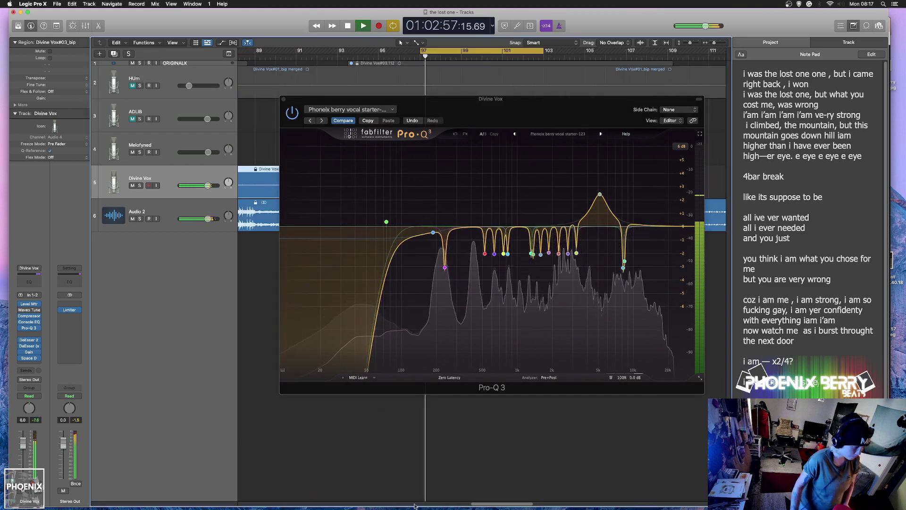
drag(534, 508, 324, 506)
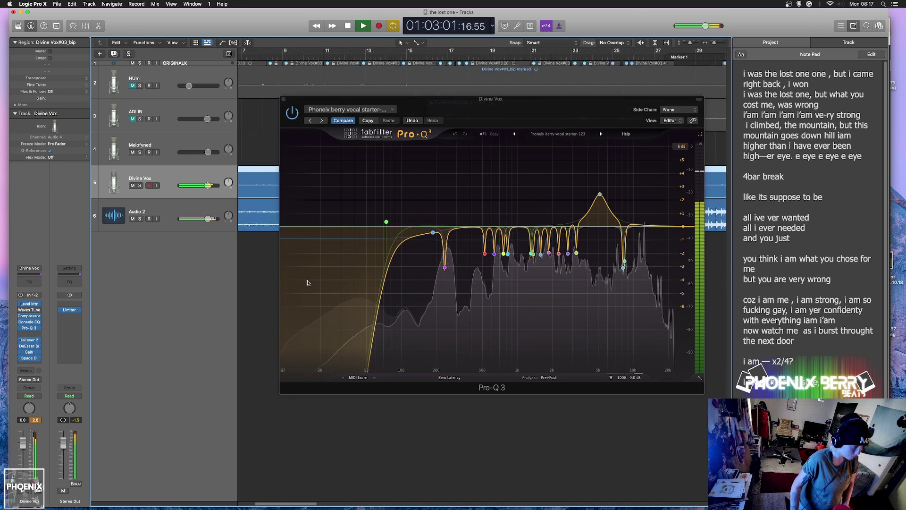
drag(263, 51, 593, 51)
drag(491, 121, 427, 237)
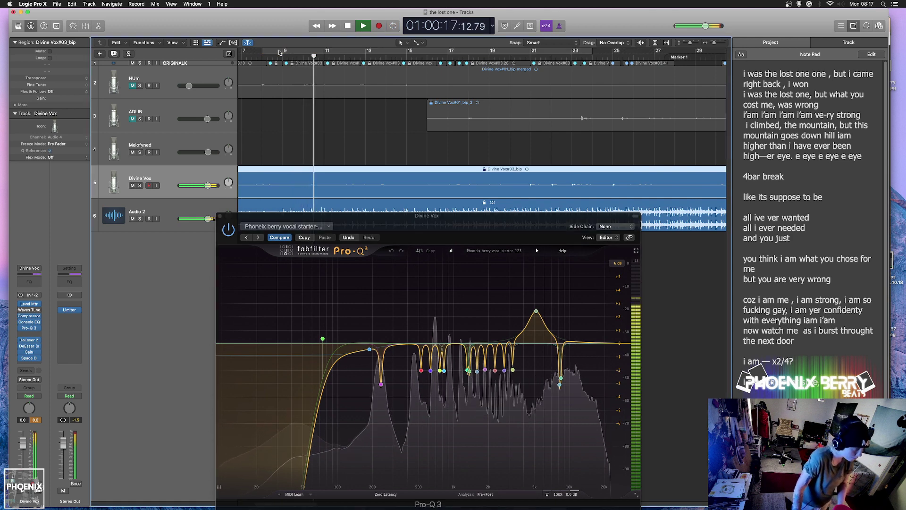
drag(285, 50, 318, 53)
drag(472, 216, 449, 63)
Move the Pro-Q 3 window aside and compare the sound by undoing and redoing the loaded vocal preset during loop playback.
drag(547, 153, 215, 193)
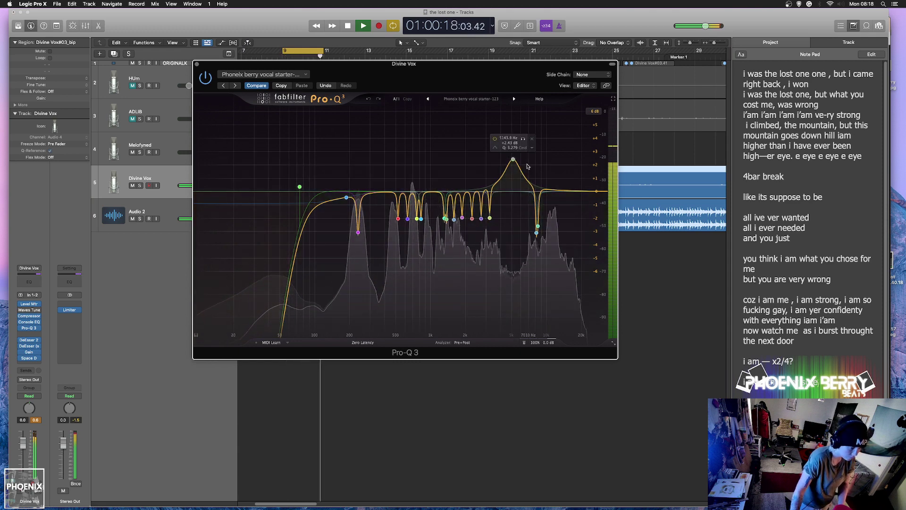
click(493, 142)
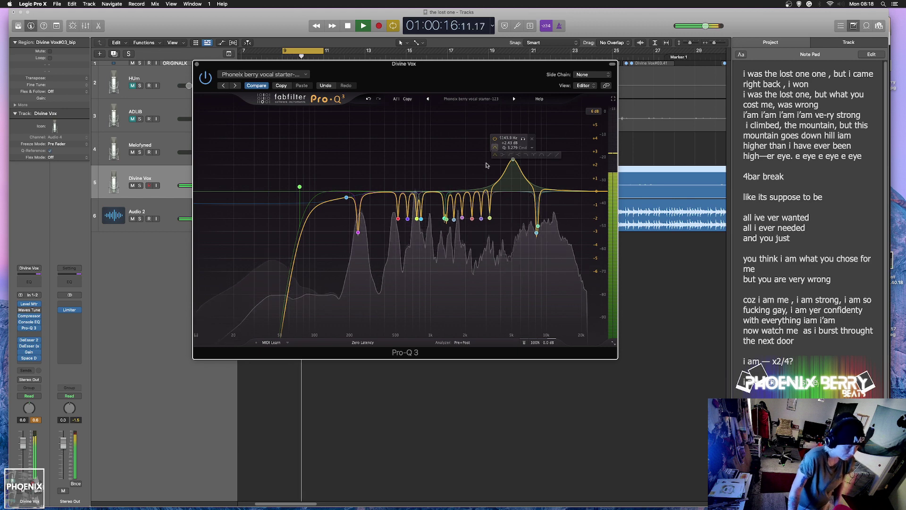
click(369, 100)
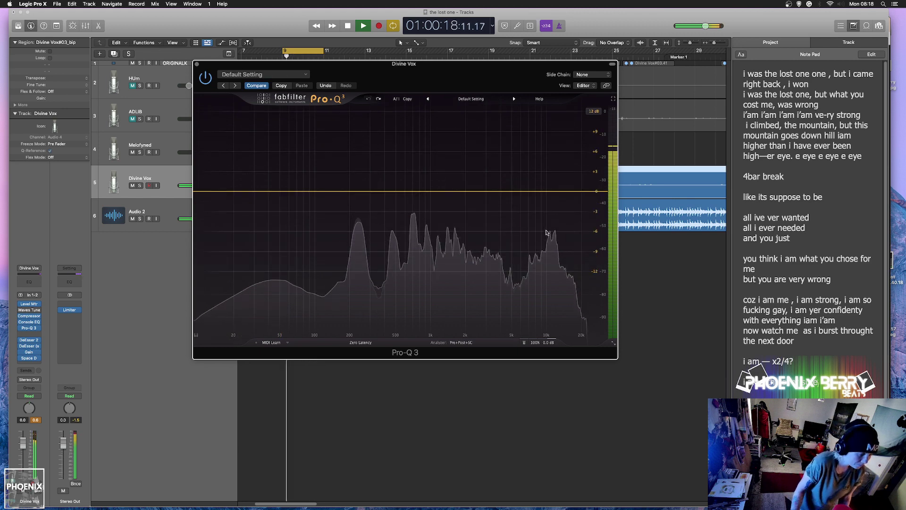
click(379, 98)
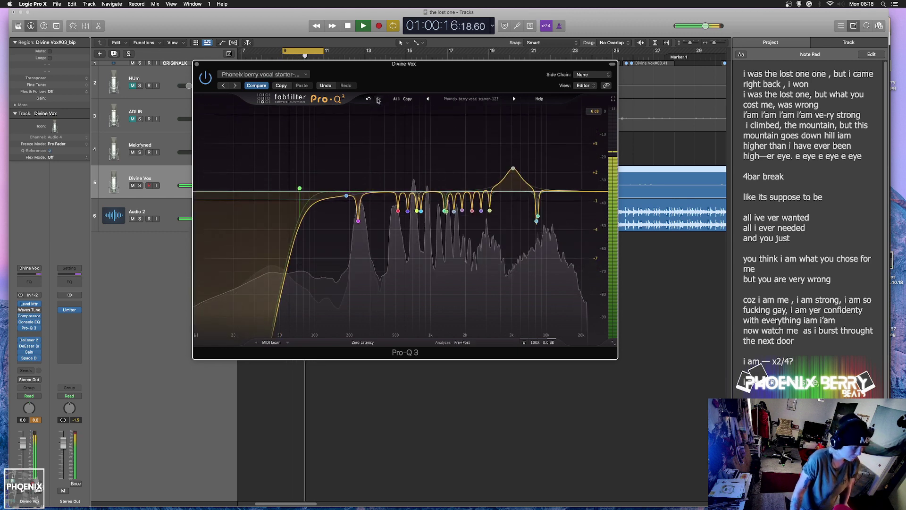
Bypass the 5143 Hz boost and the cuts near 8180 Hz, then reduce the group of narrow mid cuts to about -1 dB and bypass it.
mouse_move(513, 161)
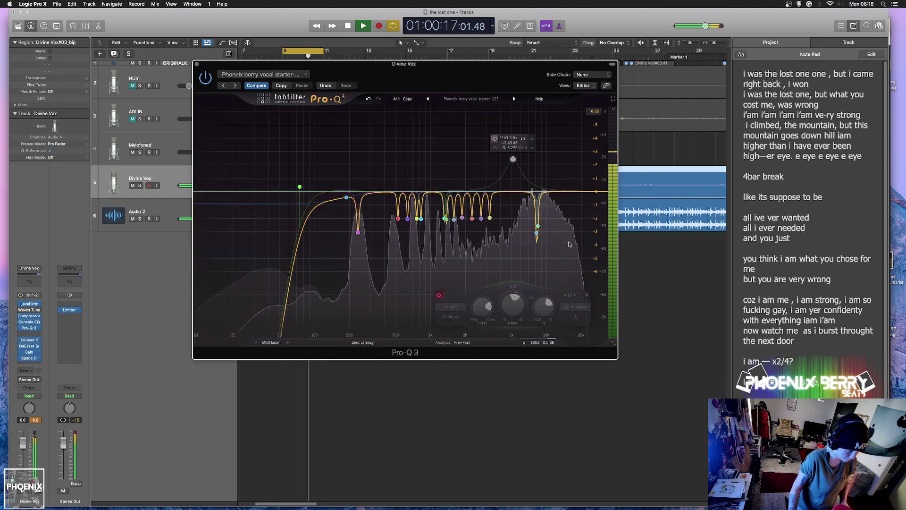
drag(569, 244, 522, 212)
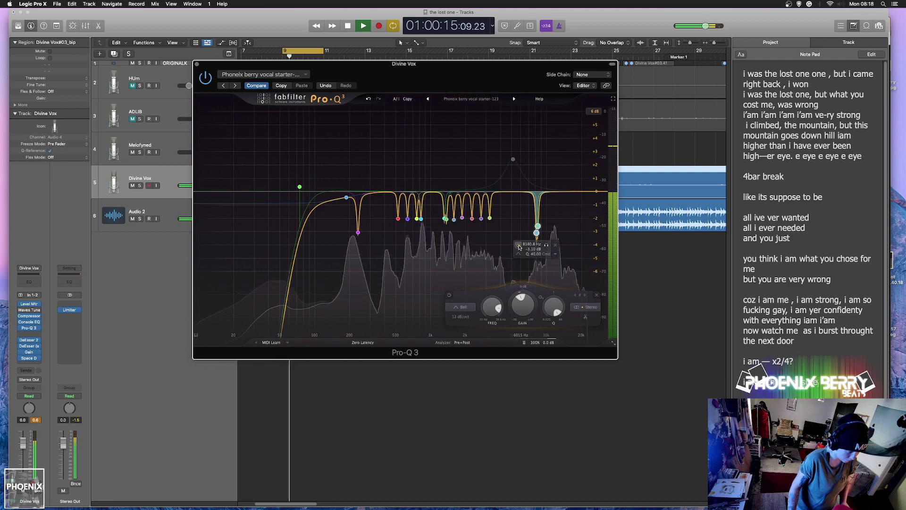
drag(498, 208, 389, 229)
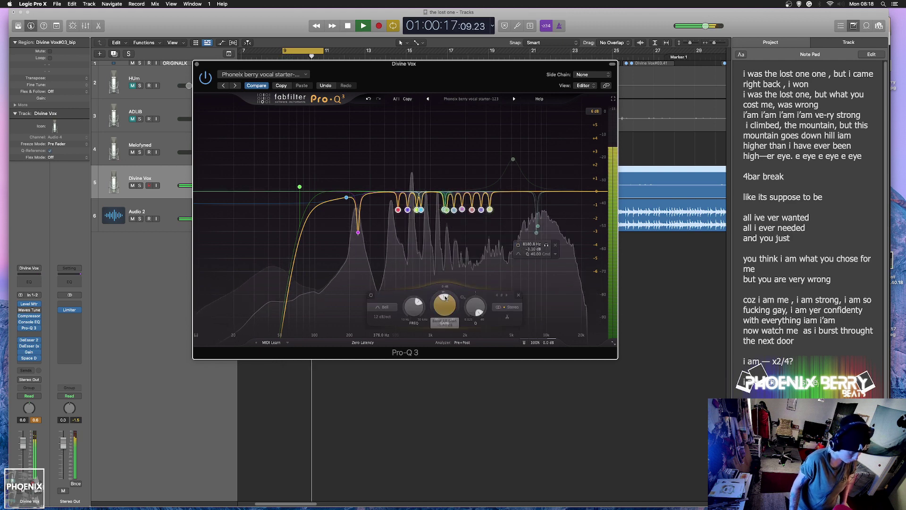
drag(444, 305, 428, 290)
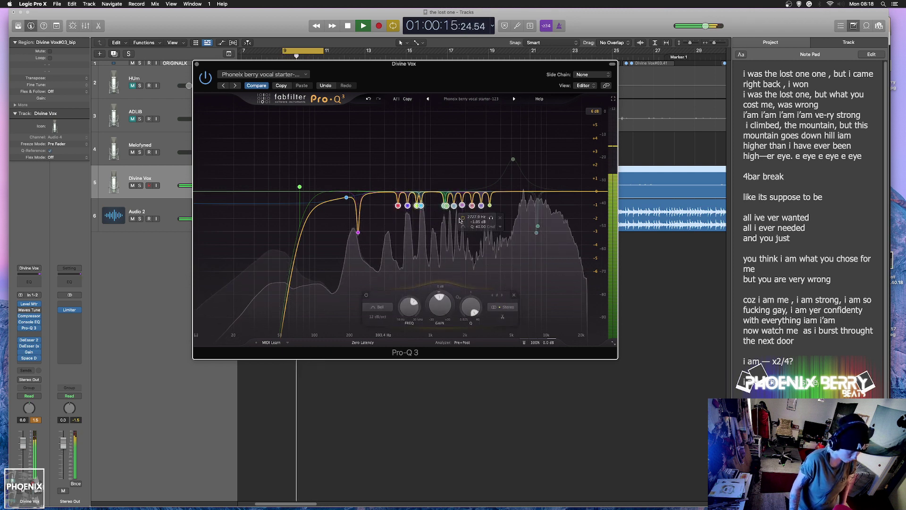
click(462, 217)
Boost band 14 to +30 dB at about 3.3 kHz, mute the Audio 2 track, and restart the loop to hear the vocal alone.
drag(490, 207, 490, 99)
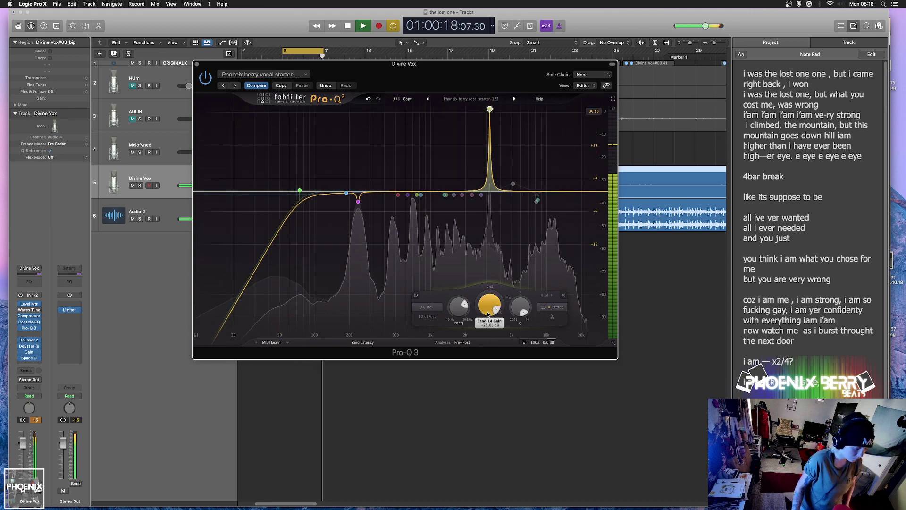
scroll(489, 310, down, 1)
mouse_move(489, 116)
mouse_down()
mouse_move(523, 110)
mouse_move(491, 111)
mouse_up()
click(132, 218)
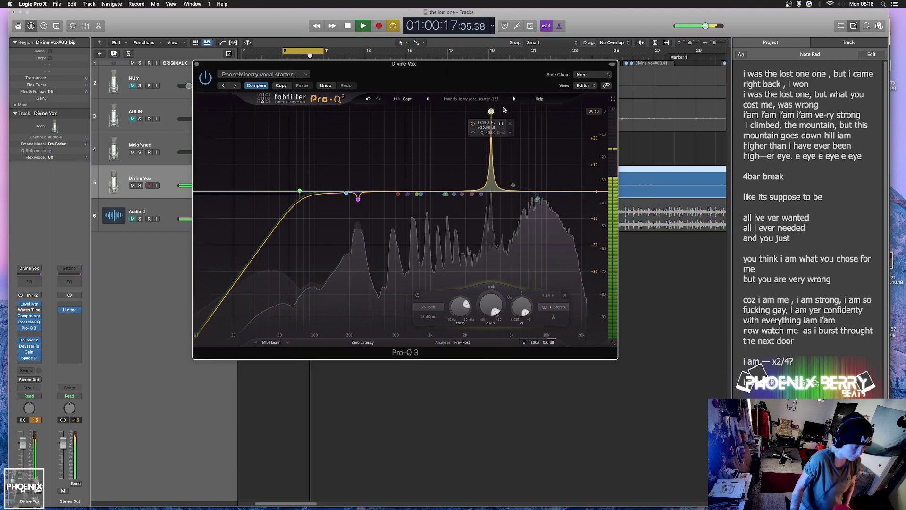
key(space)
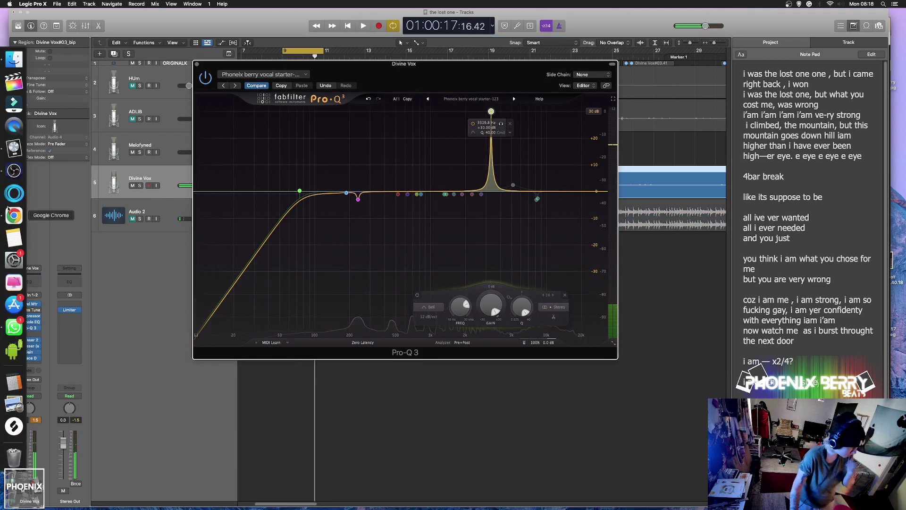
key(space)
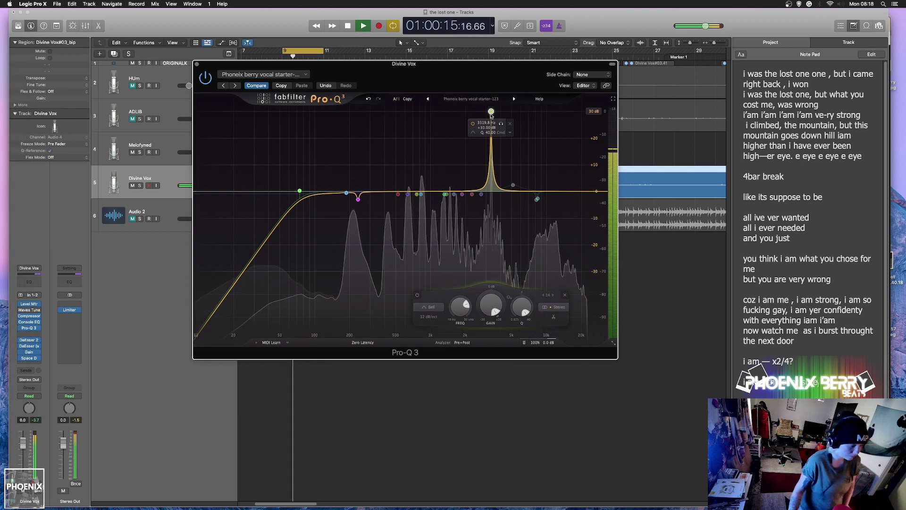
Sweep band 14 down to about 1043 Hz and turn it into a narrow cut of about -3.4 dB.
drag(491, 112, 432, 111)
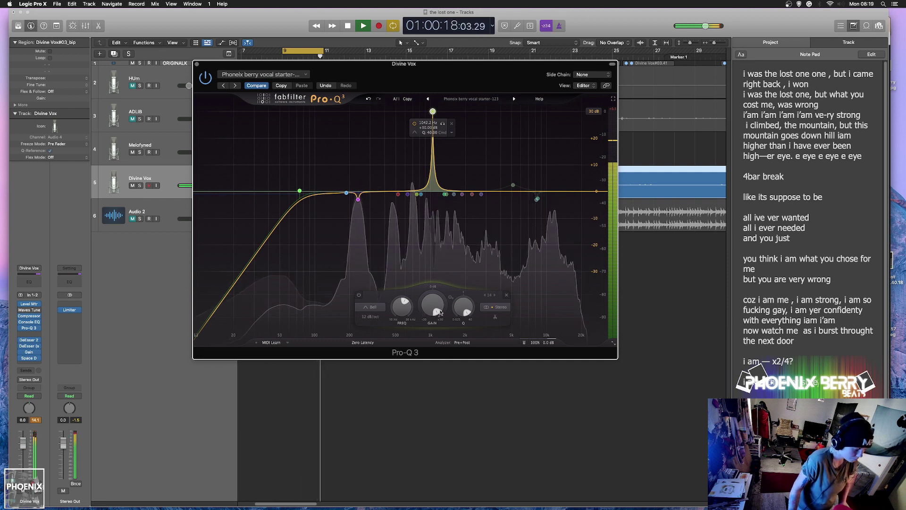
scroll(439, 306, down, 5)
scroll(439, 306, down, 10)
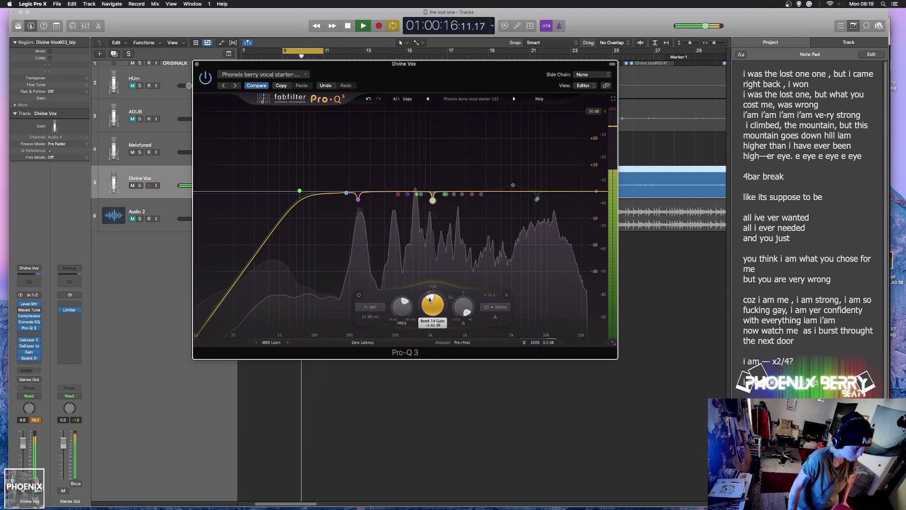
scroll(430, 299, up, 1)
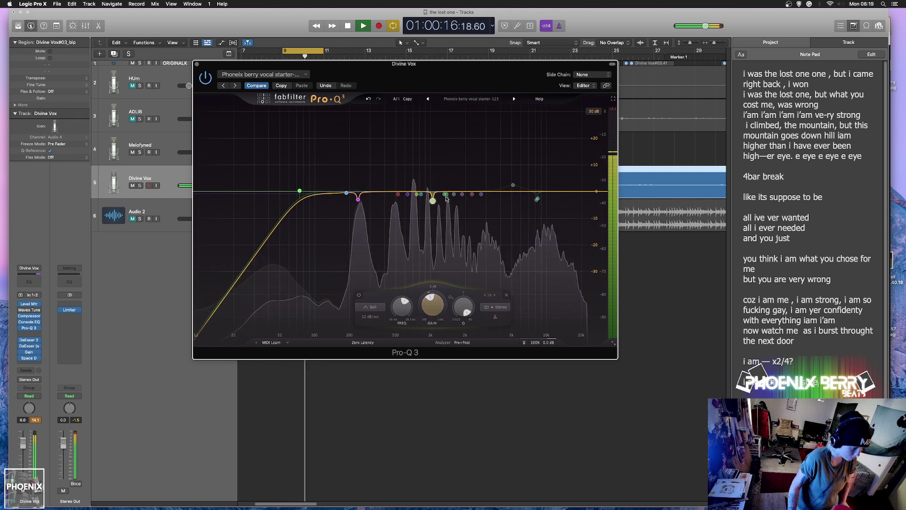
Re-enable band 13 near 2728 Hz, boost it to +30 dB to listen, and set its gain to about -3.45 dB.
click(481, 194)
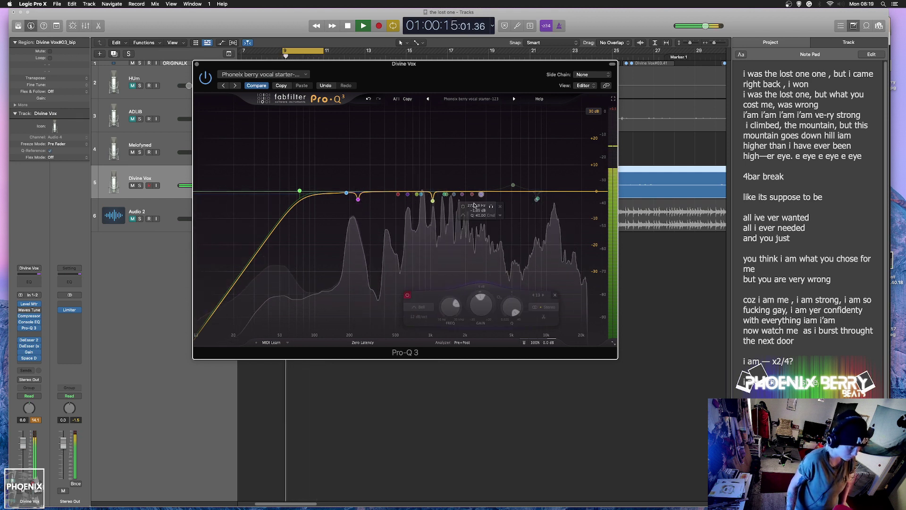
drag(481, 300, 475, 211)
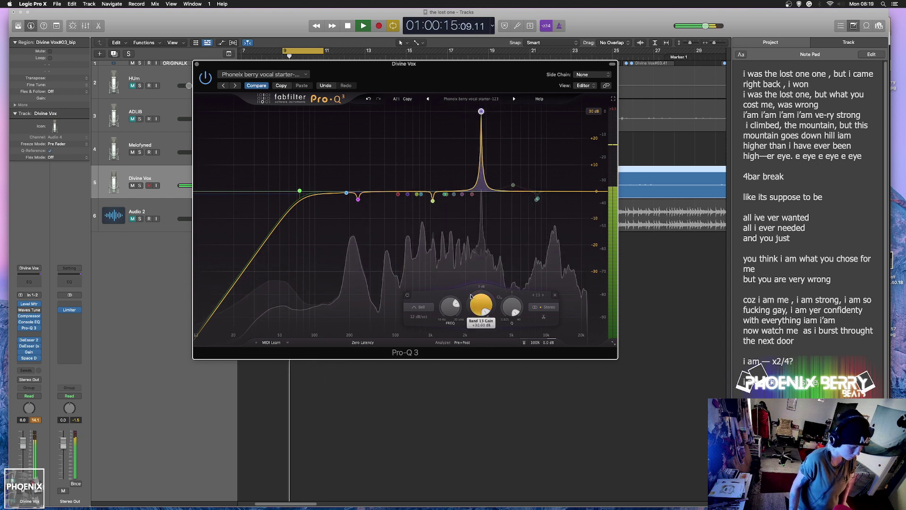
drag(475, 212, 485, 285)
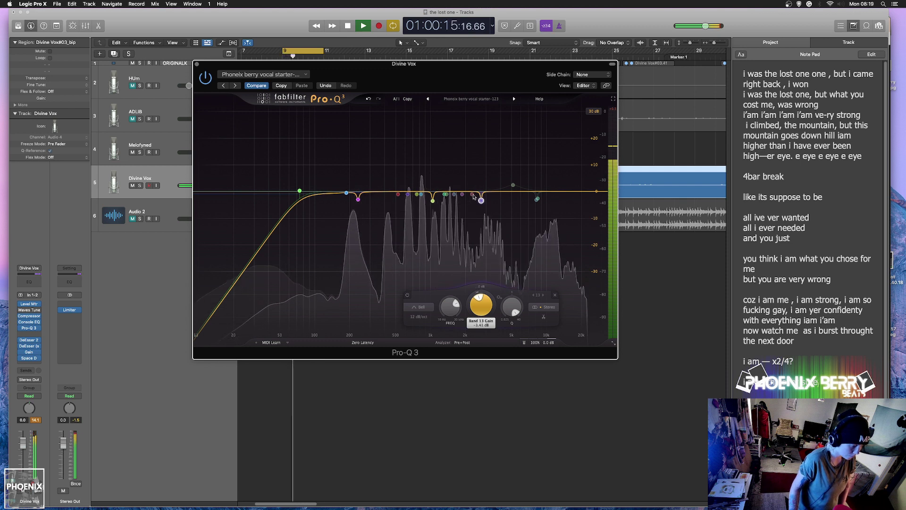
Re-enable band 12 at full boost, sweep it to about 2617 Hz, and cut it to about -3.66 dB.
drag(473, 291, 454, 124)
click(453, 124)
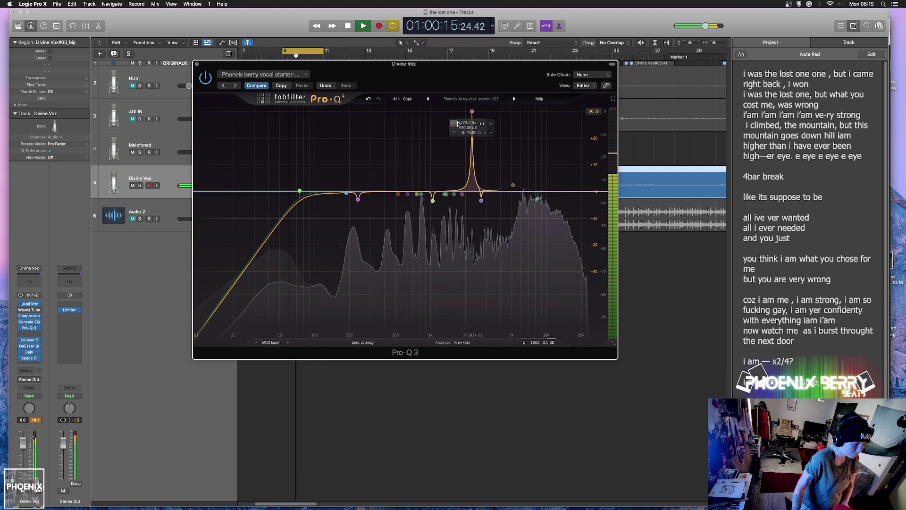
drag(471, 113, 479, 111)
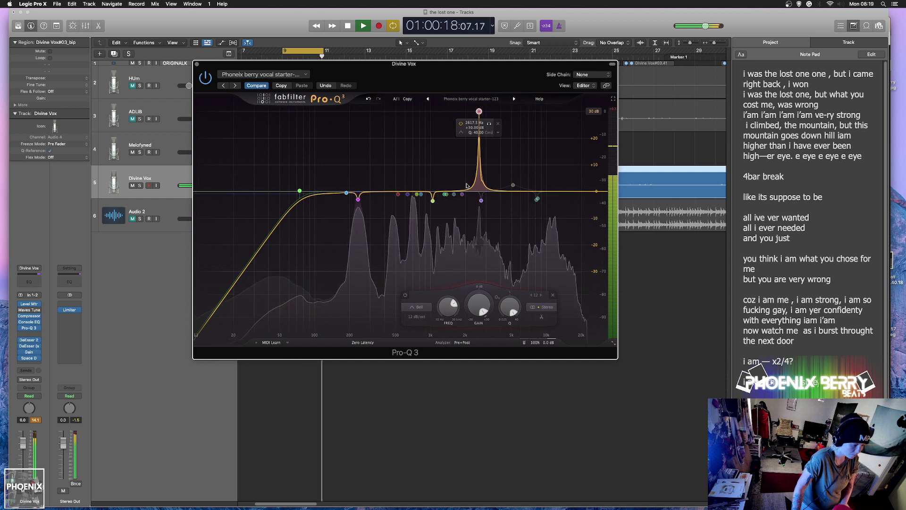
drag(483, 313, 475, 287)
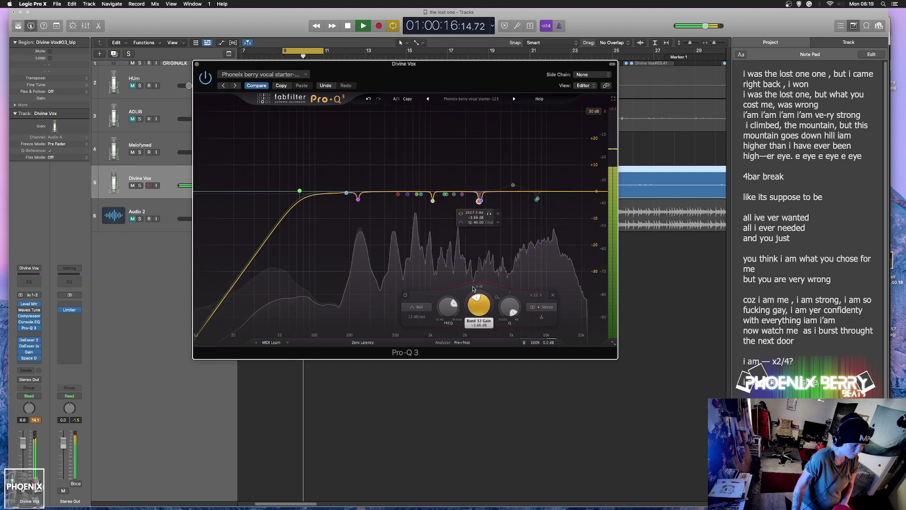
Re-enable band 11 near 1865 Hz, boost it to +30 dB to listen, and set its gain to about -3.07 dB.
click(463, 194)
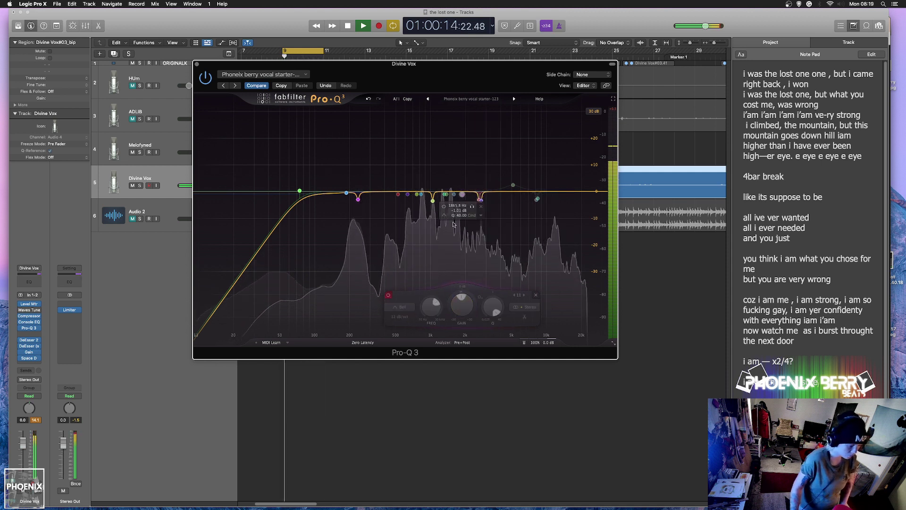
drag(473, 297, 455, 231)
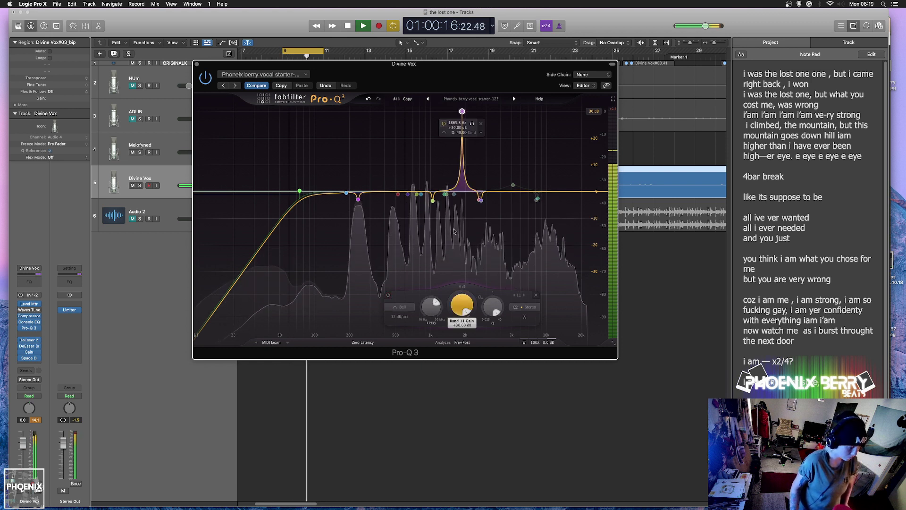
drag(462, 303, 456, 275)
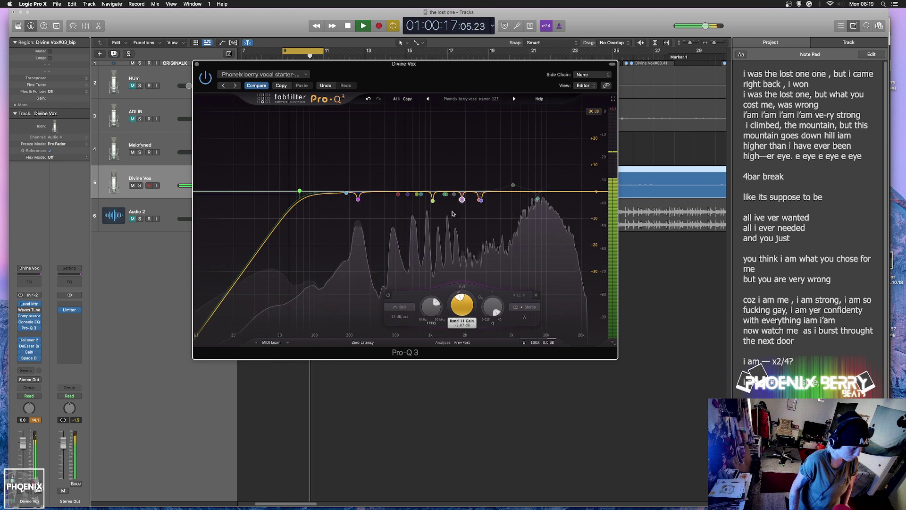
Re-enable band 10 near 1587 Hz and the paired bands near 1332 Hz, and deepen each cut to about -3 dB.
click(454, 194)
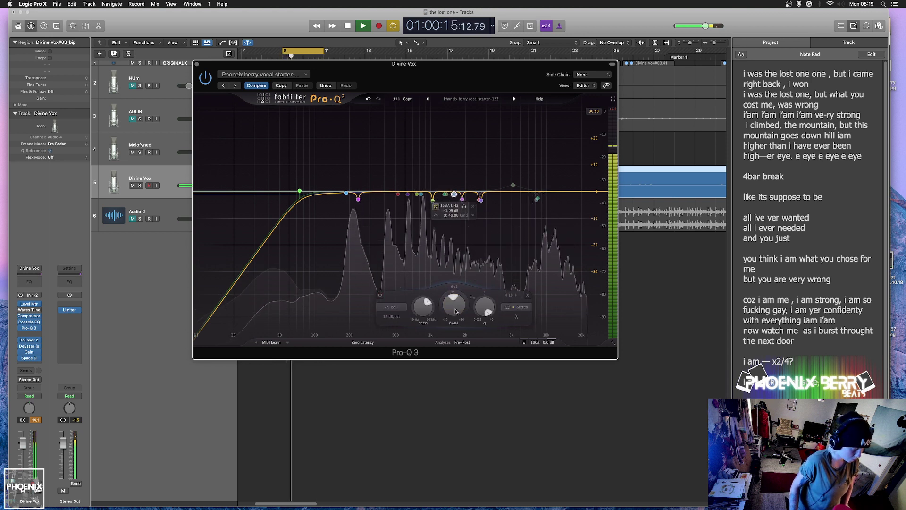
drag(456, 312, 454, 280)
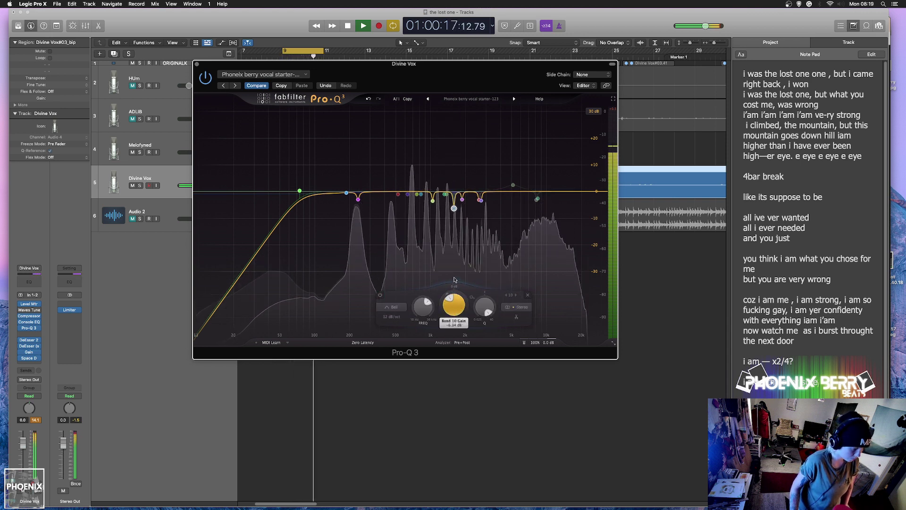
click(446, 195)
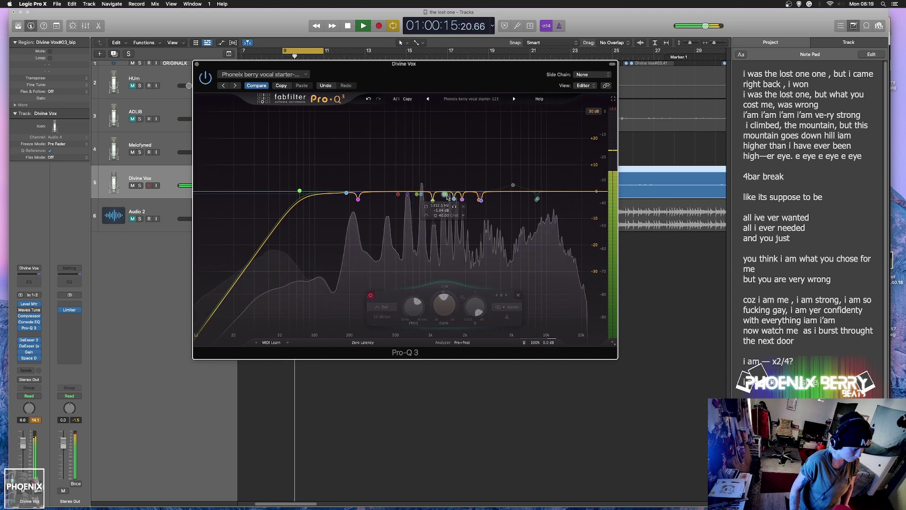
click(425, 206)
drag(449, 302, 428, 291)
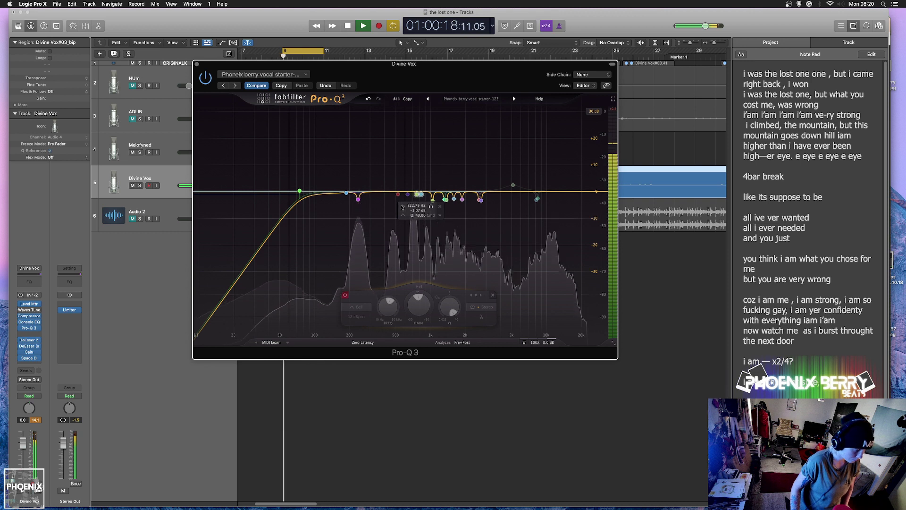
Boost bands 6 and 7 to listen, bypass band 6, and cut band 7 at about 842 Hz to about -3.5 dB.
drag(417, 308, 387, 306)
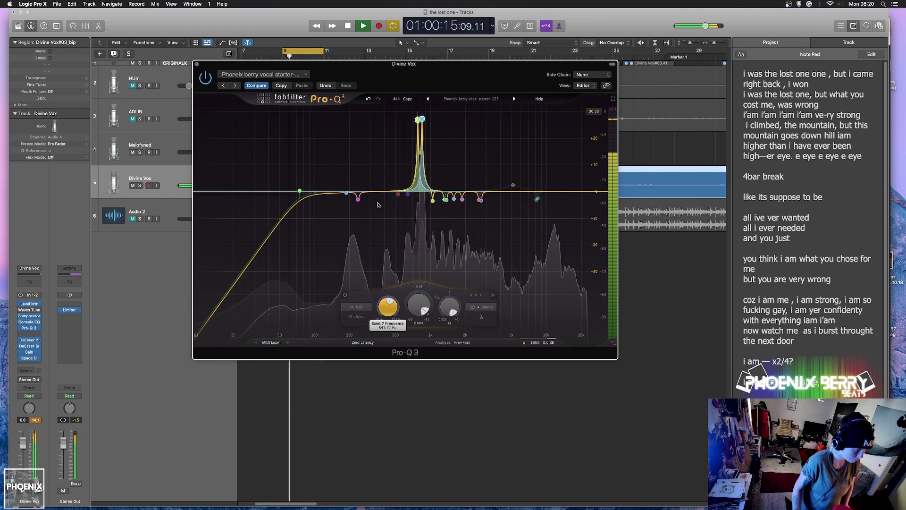
drag(424, 307, 420, 115)
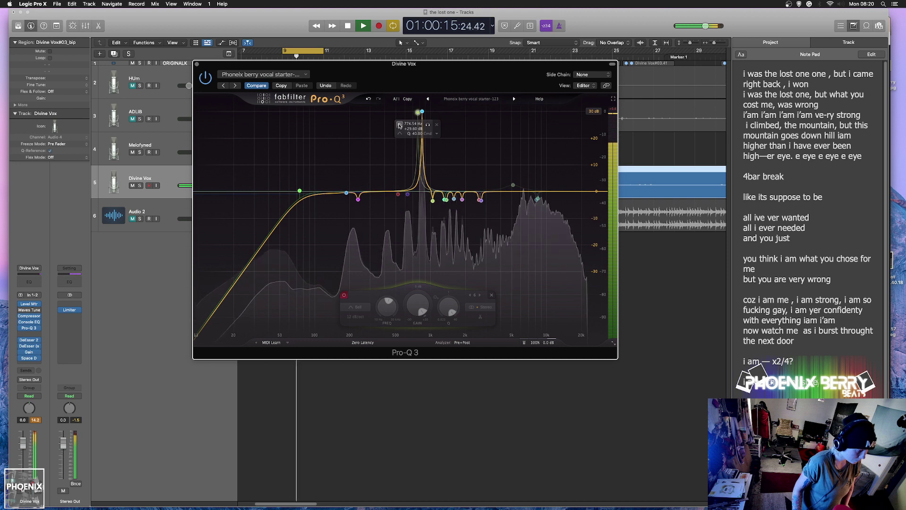
drag(425, 114, 428, 112)
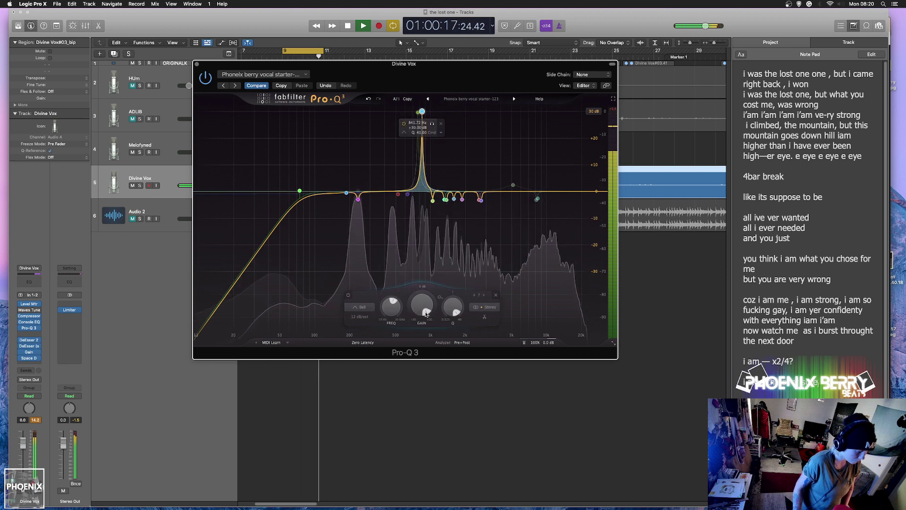
drag(426, 314, 426, 339)
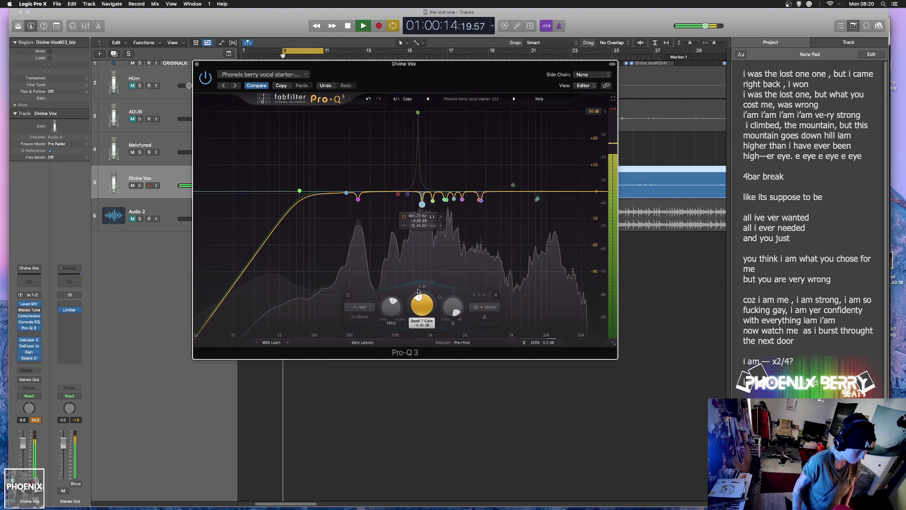
Re-enable band 6, move its full boost to about 817 Hz, and lower it to a narrow cut of about -3 dB.
click(418, 113)
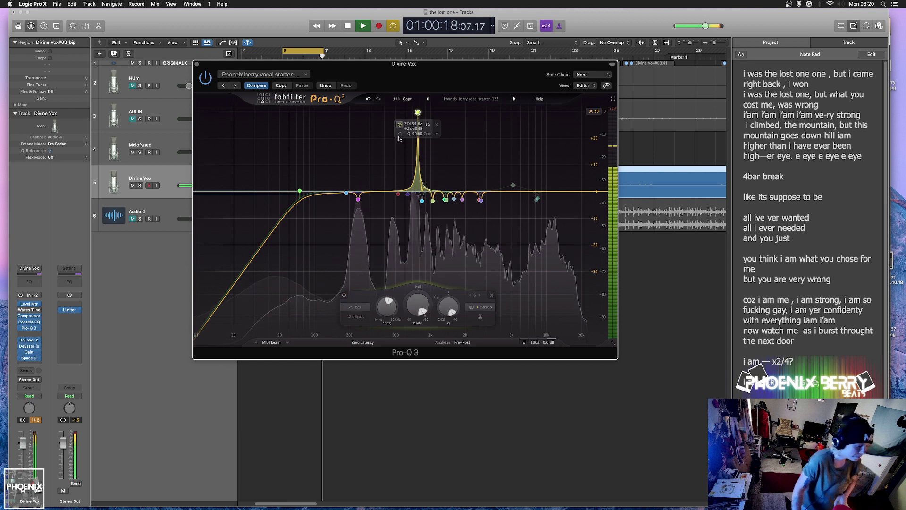
drag(419, 114, 422, 113)
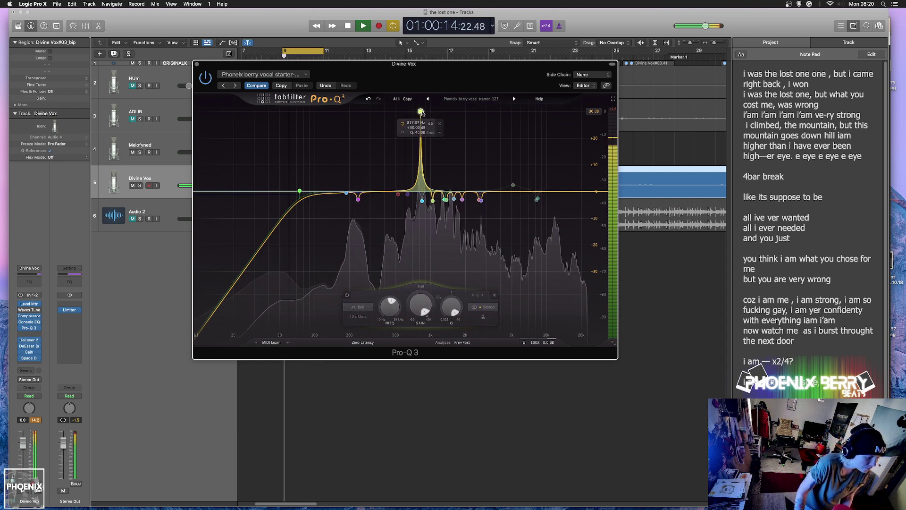
drag(414, 299, 413, 295)
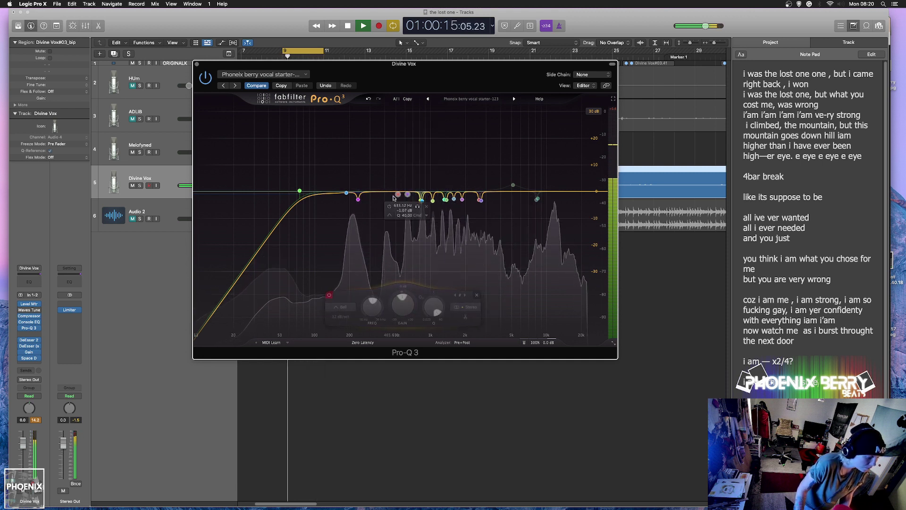
Boost band 5 to +30 dB and re-enable it, move it to about 502 Hz, and lower its gain to about -4.5 dB.
drag(406, 301, 391, 252)
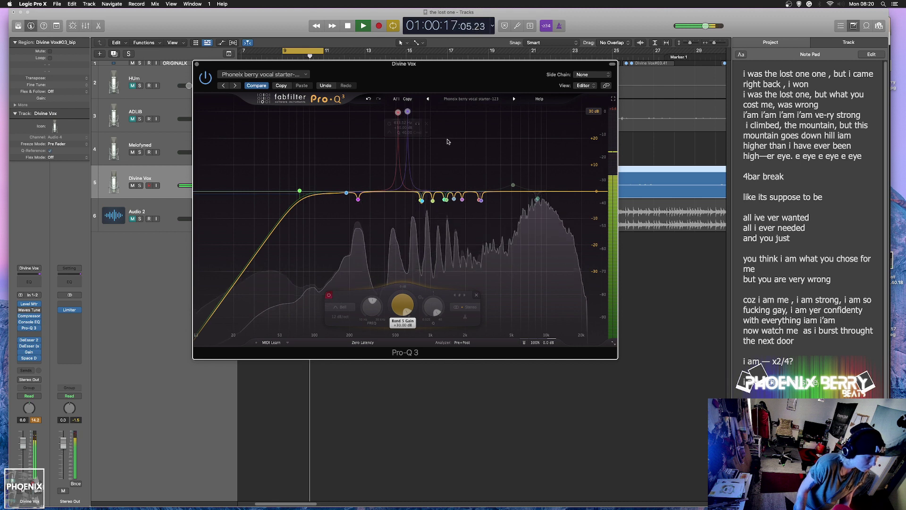
click(390, 124)
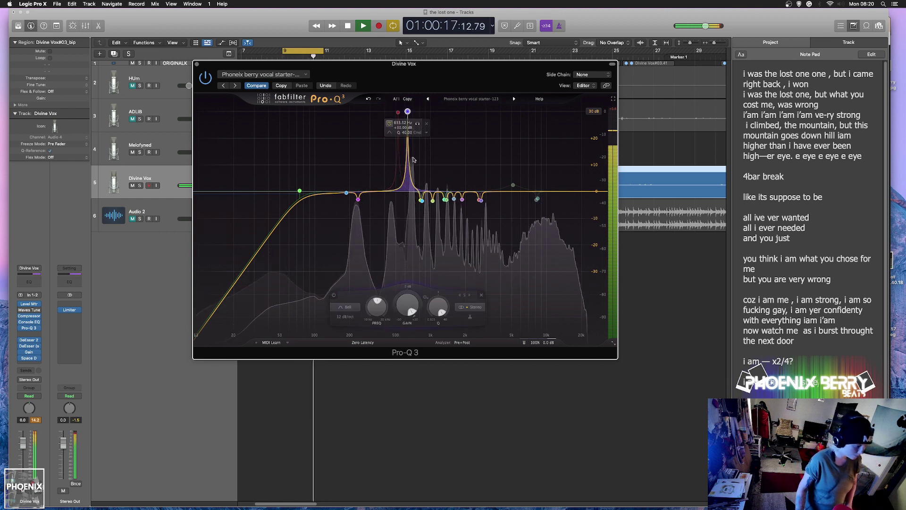
mouse_move(408, 112)
mouse_down()
mouse_move(393, 104)
mouse_move(396, 112)
mouse_up()
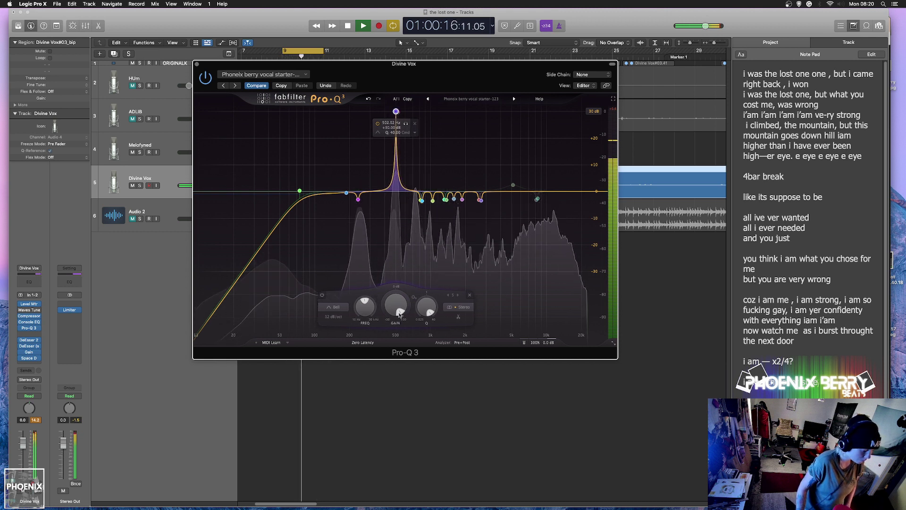
drag(399, 313, 392, 290)
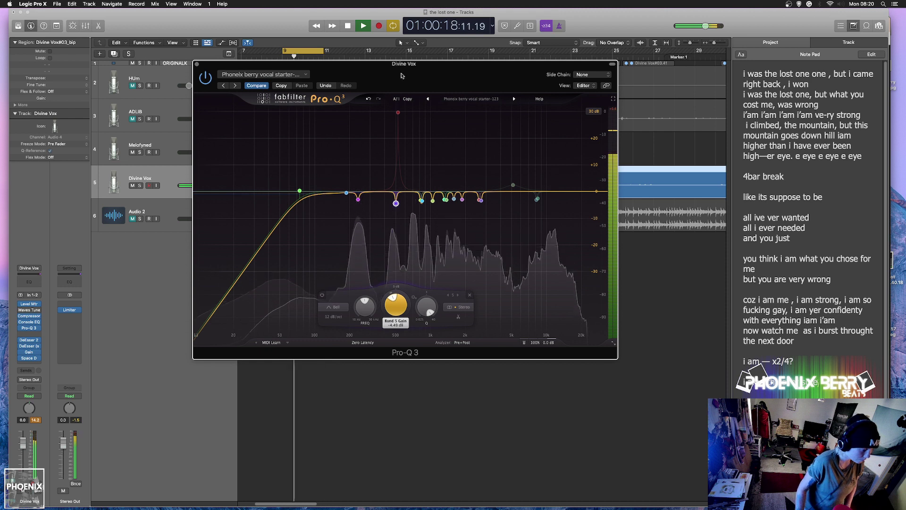
Re-enable band 4 near 521 Hz and lower its boost to a narrow cut of about -4 dB.
mouse_move(400, 113)
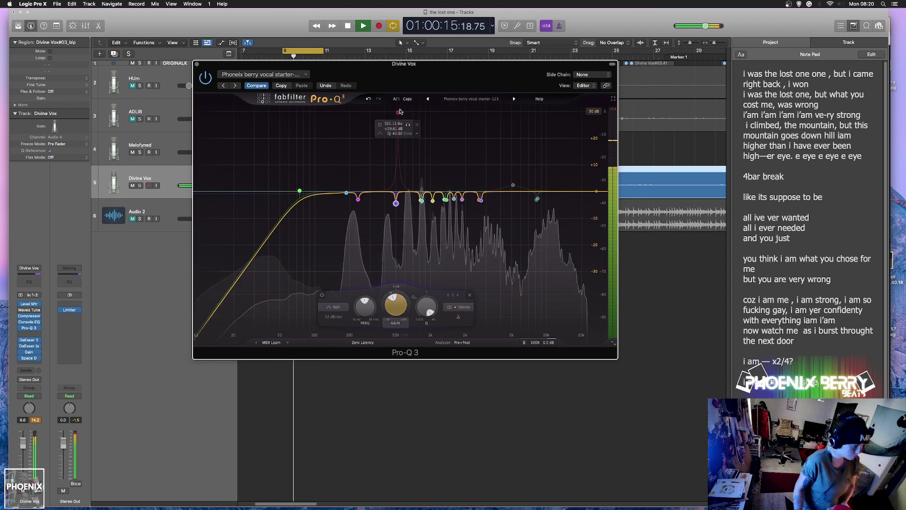
click(381, 126)
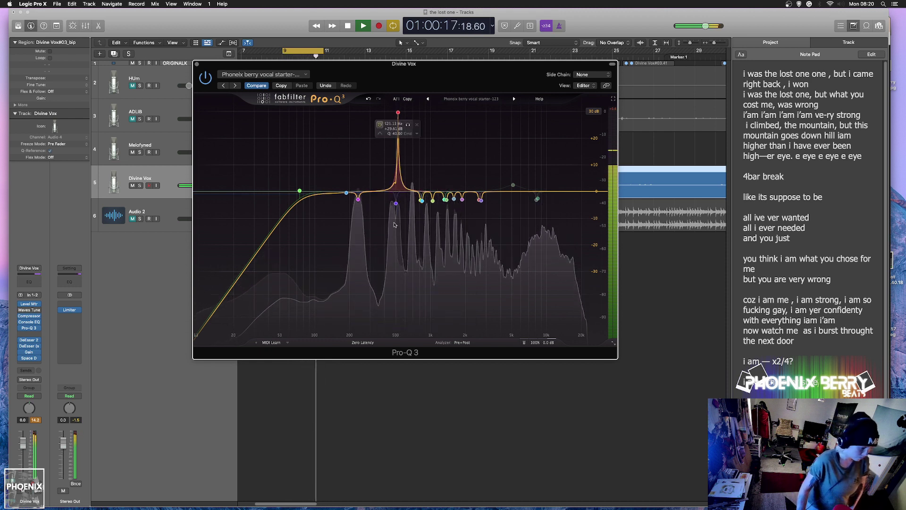
click(397, 112)
drag(403, 305, 389, 292)
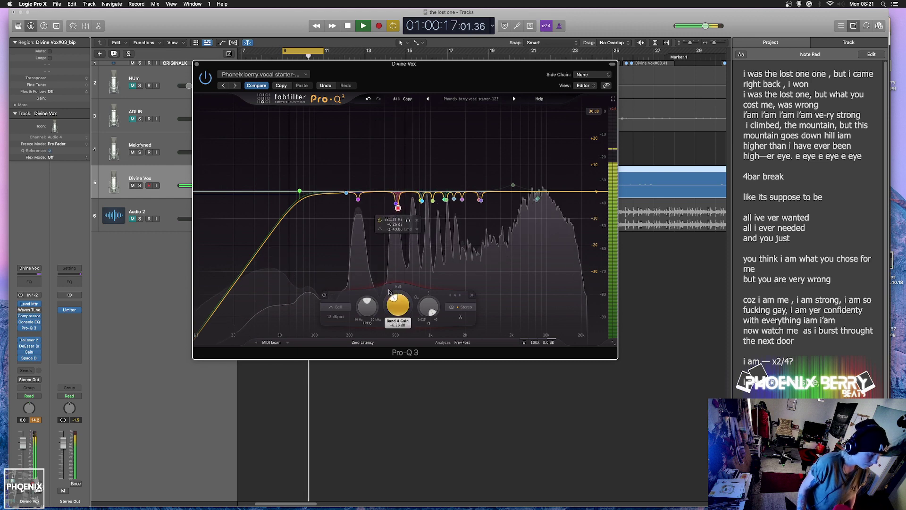
Raise the low-cut band's frequency to about 162 Hz with a 48 dB/oct slope.
click(299, 191)
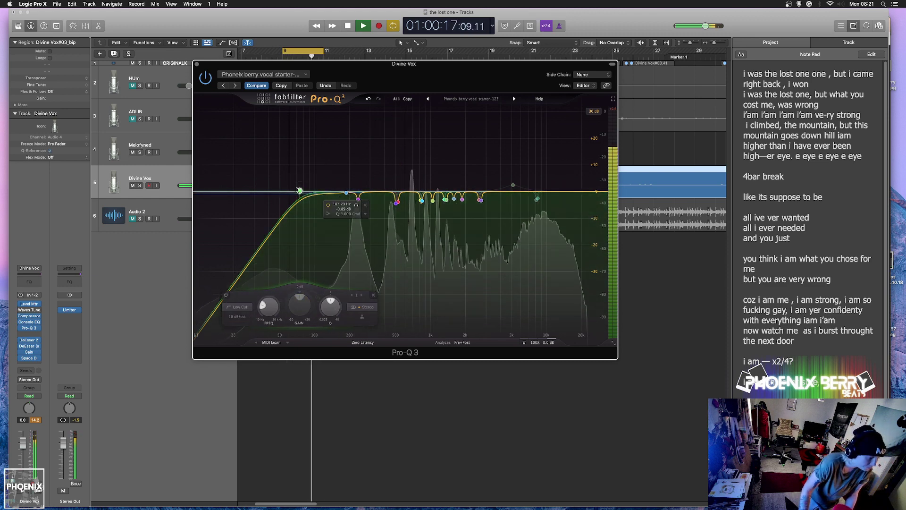
drag(300, 191, 342, 191)
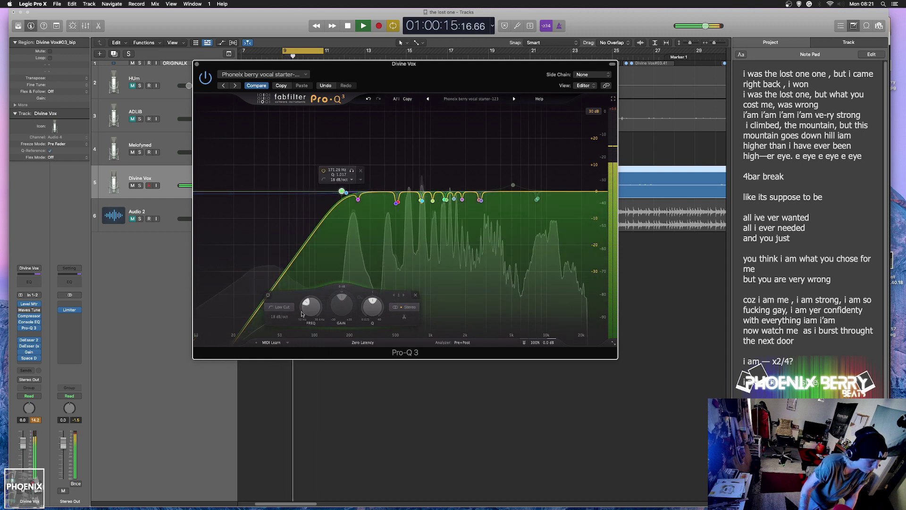
click(280, 317)
click(285, 365)
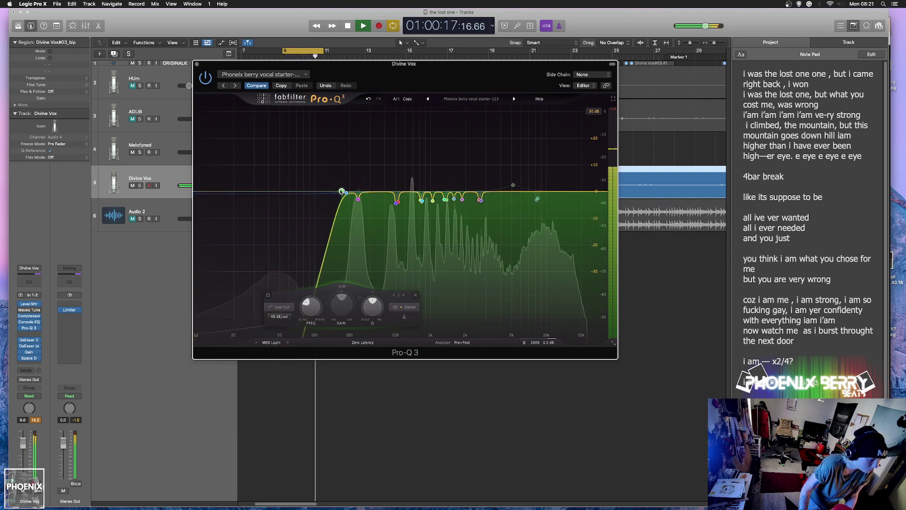
drag(341, 191, 339, 192)
Steepen the low cut to 72 dB/oct, try it near 183 Hz, and settle it at about 162 Hz.
click(279, 316)
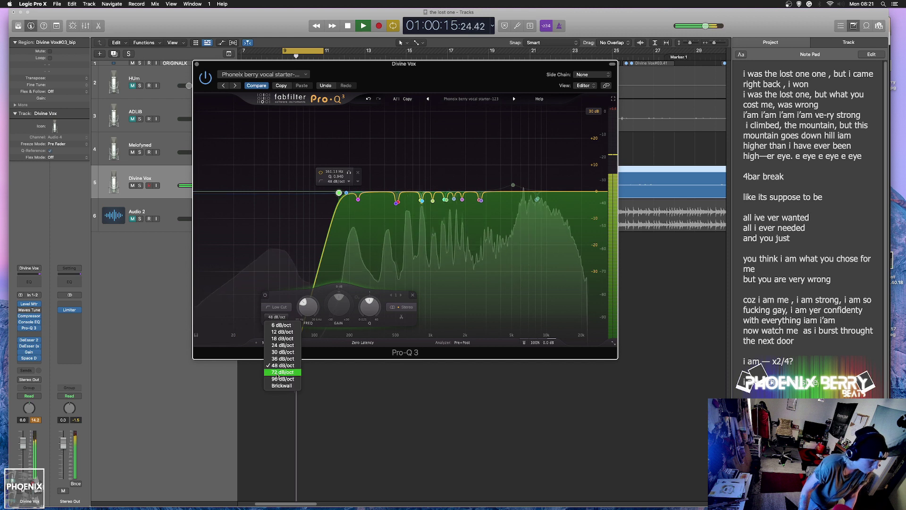
click(283, 372)
mouse_move(339, 193)
mouse_down()
mouse_move(482, 194)
mouse_move(345, 195)
mouse_up()
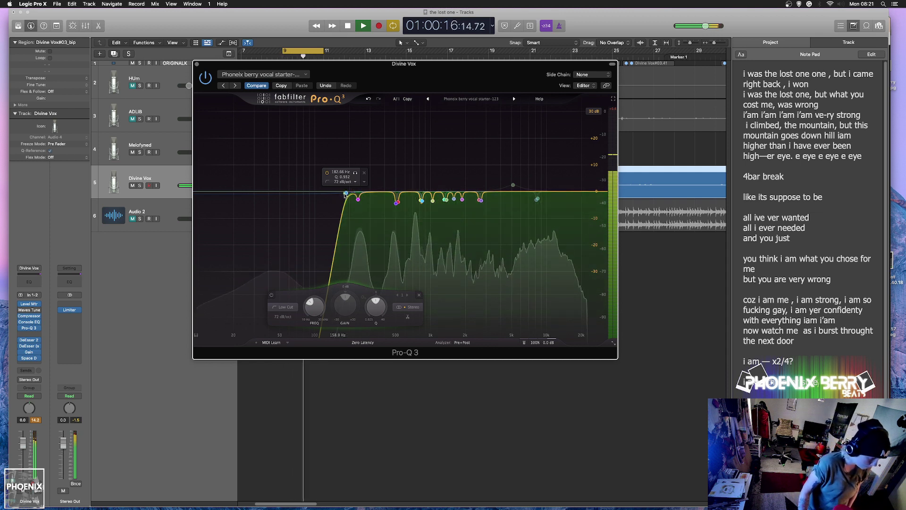
drag(345, 193, 340, 193)
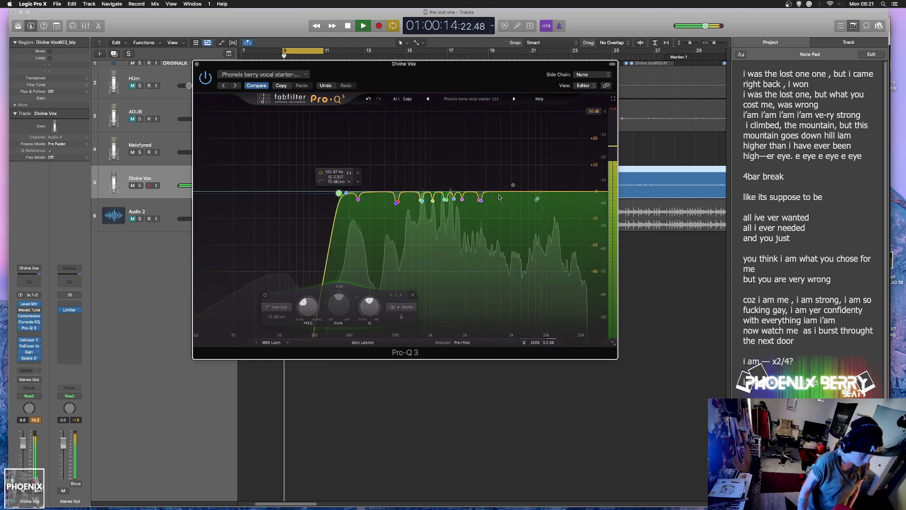
Re-enable band 17 near 5.1 kHz, make it dynamic, and give it a downward dynamic range.
click(513, 185)
click(495, 165)
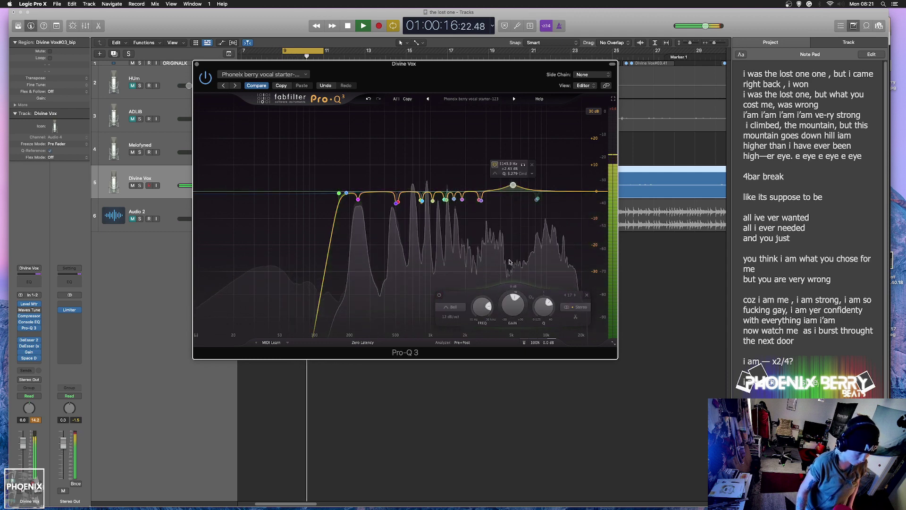
right_click(518, 184)
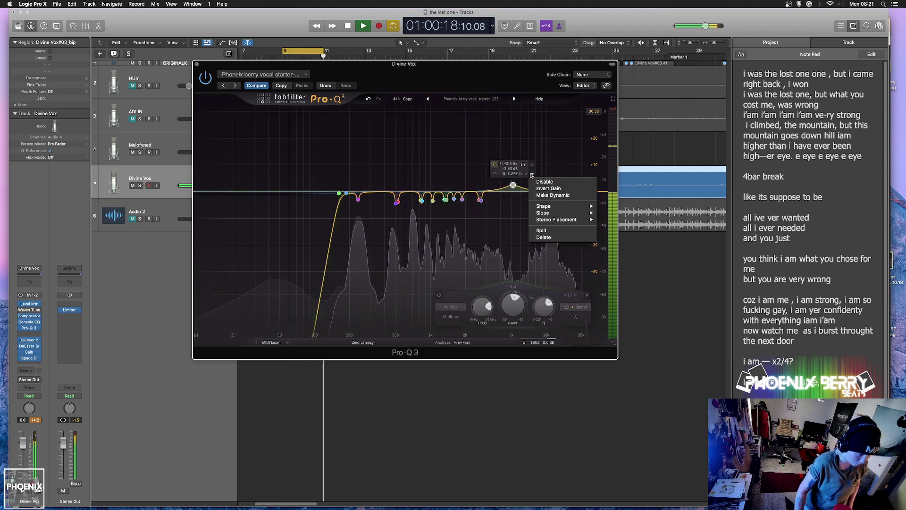
click(548, 196)
mouse_move(513, 175)
mouse_down()
mouse_move(513, 214)
mouse_move(512, 124)
mouse_move(509, 199)
mouse_up()
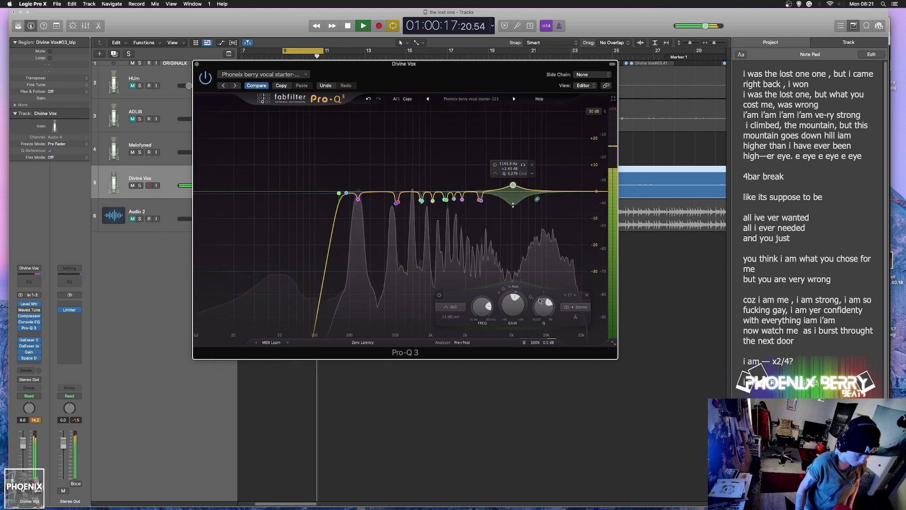
Sweep the dynamic band's frequency between about 3.7 and 8.9 kHz to listen, and undo the sweep while keeping the other EQ bands.
drag(487, 311, 487, 307)
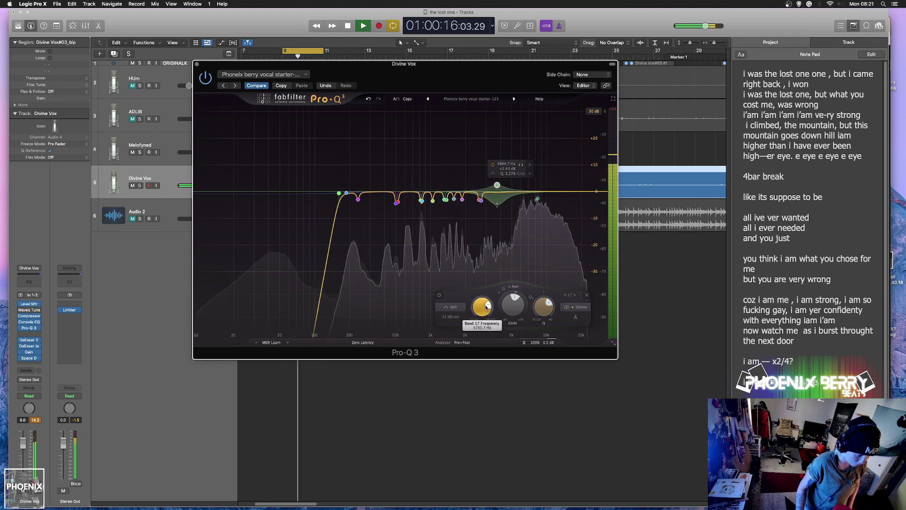
scroll(487, 307, up, 3)
scroll(487, 308, up, 10)
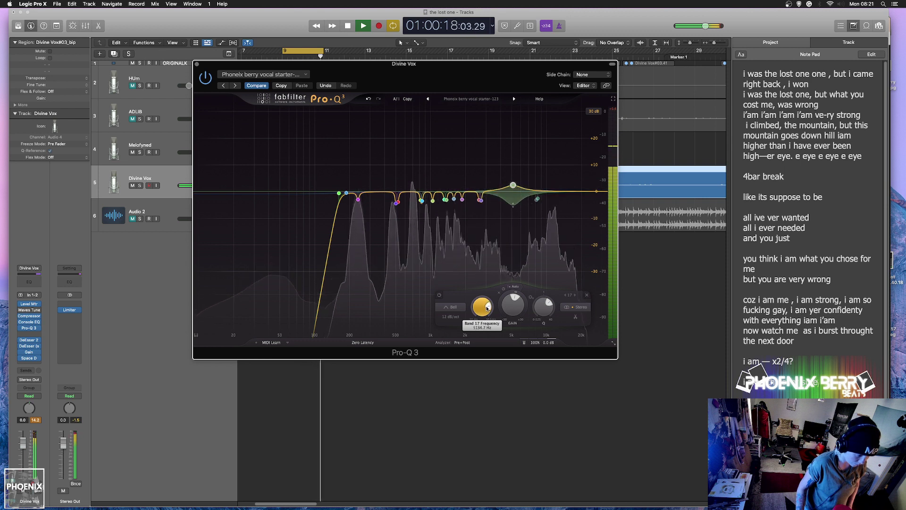
scroll(487, 309, down, 5)
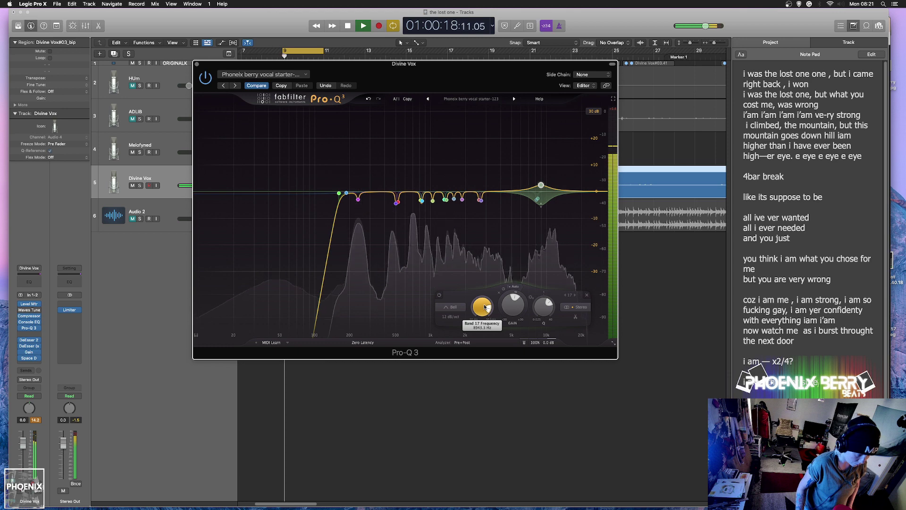
click(368, 99)
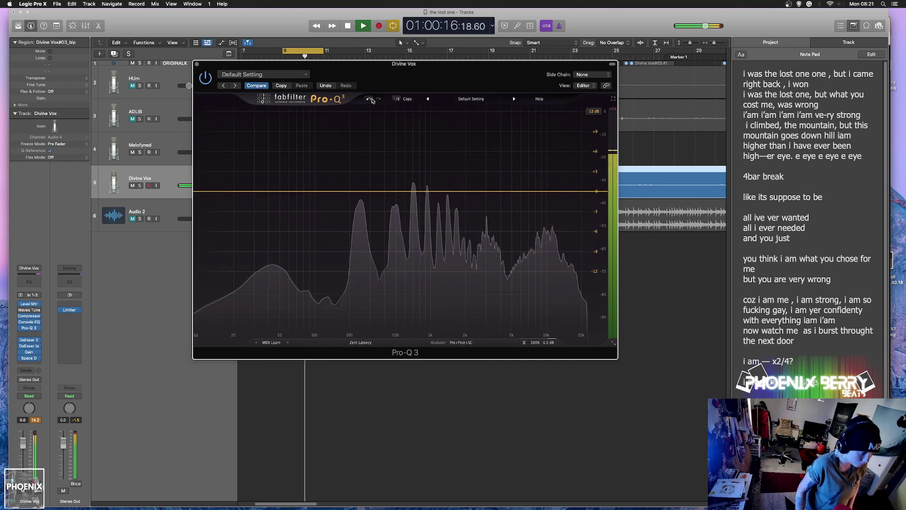
click(378, 99)
click(370, 99)
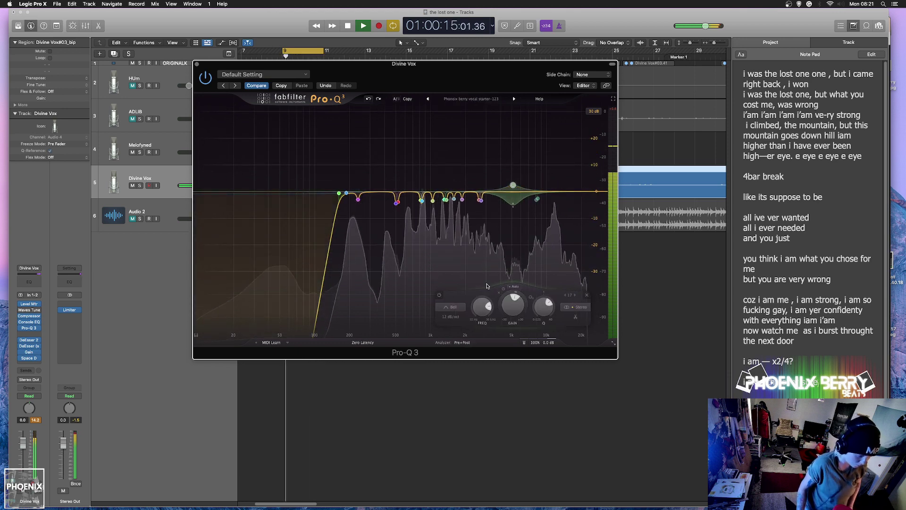
Set the dynamic band's frequency to about 4.99 kHz and extend its dynamic range down to about -7 dB.
scroll(488, 306, up, 5)
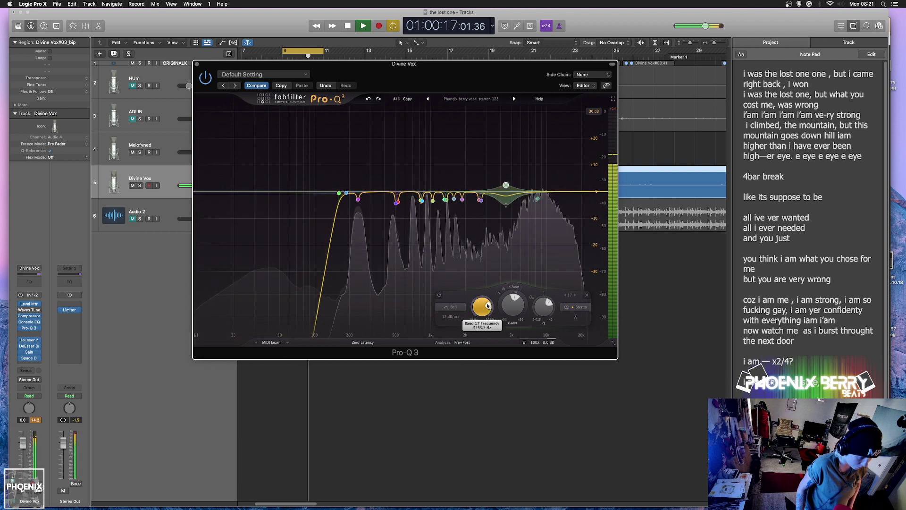
scroll(488, 306, up, 1)
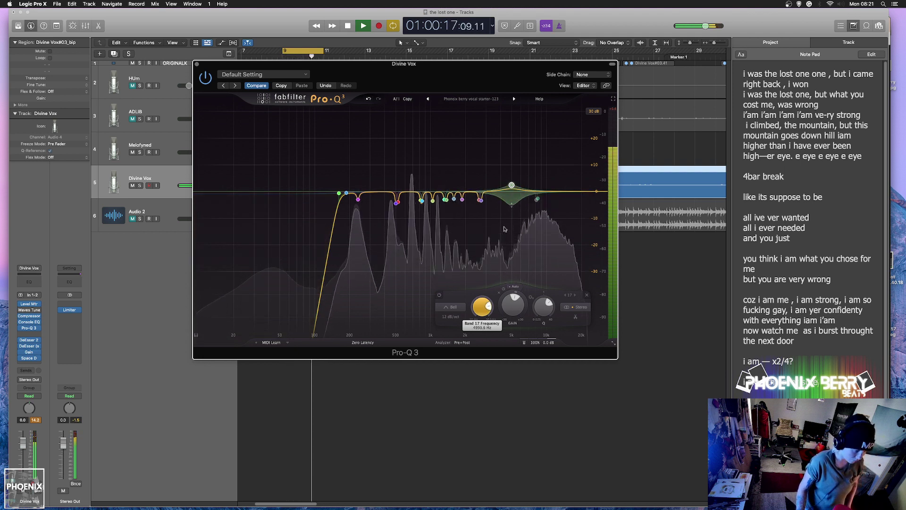
drag(511, 200, 512, 231)
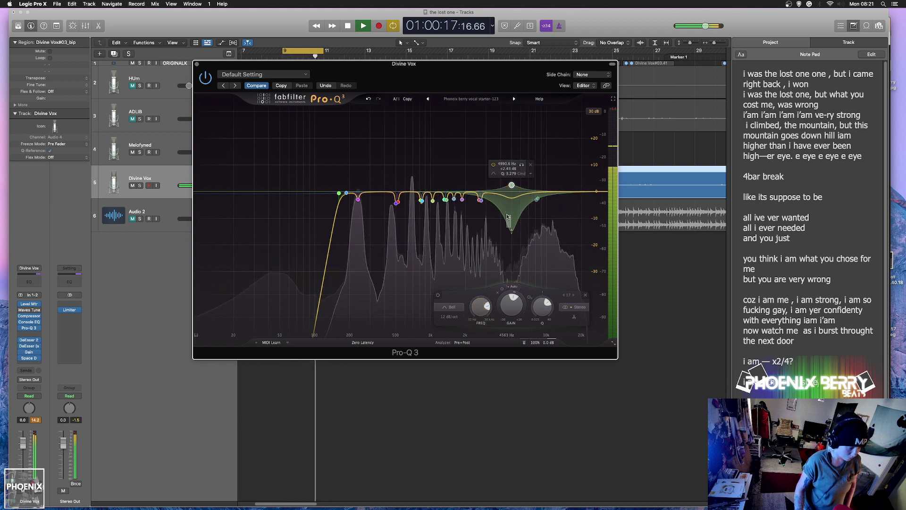
drag(508, 217, 506, 211)
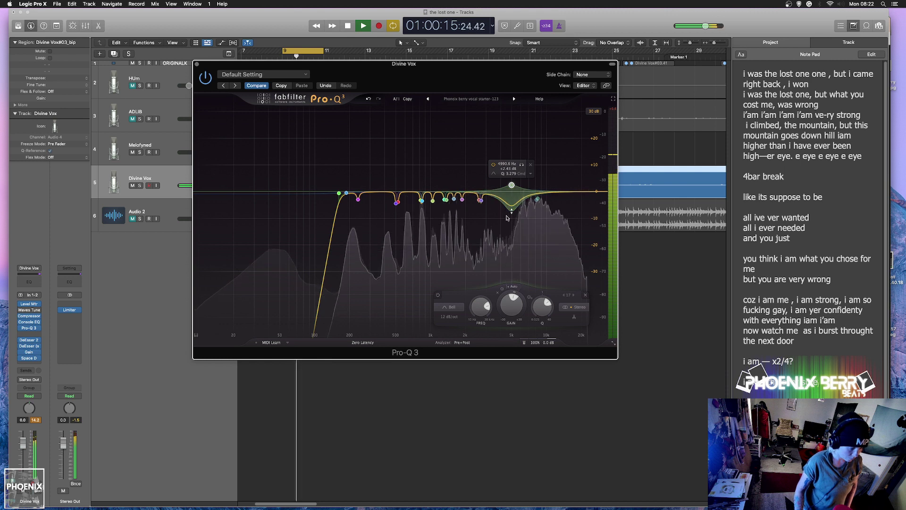
Boost bands 15 and 16 to listen, re-enable band 15, move it to about 11.7 kHz, and cut it to about -4.2 dB.
click(537, 199)
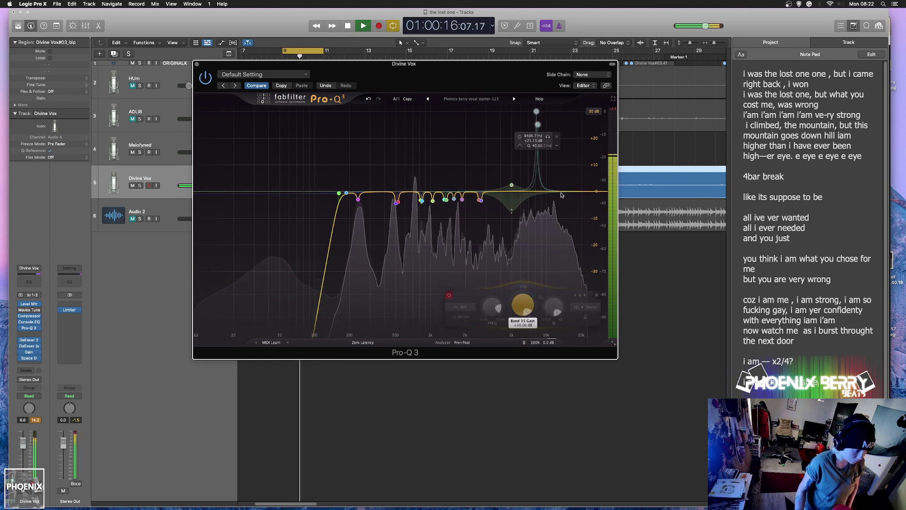
click(537, 112)
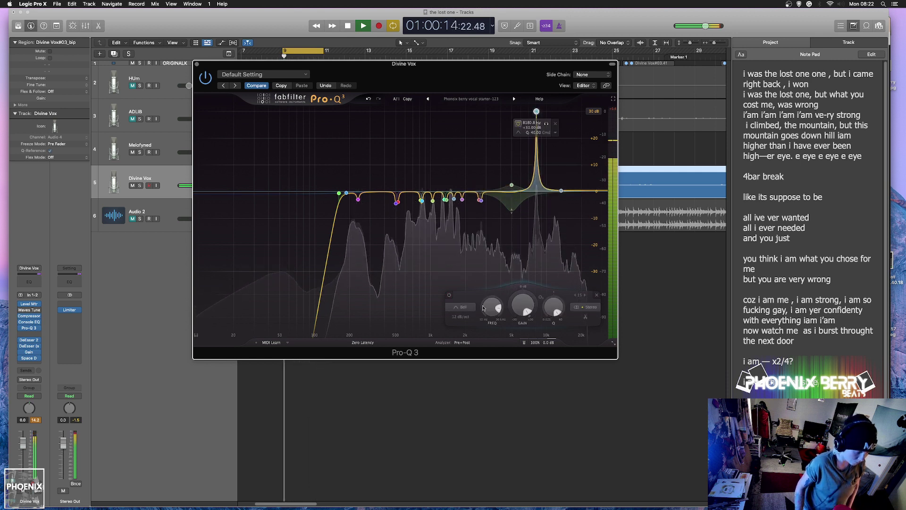
drag(537, 114, 540, 112)
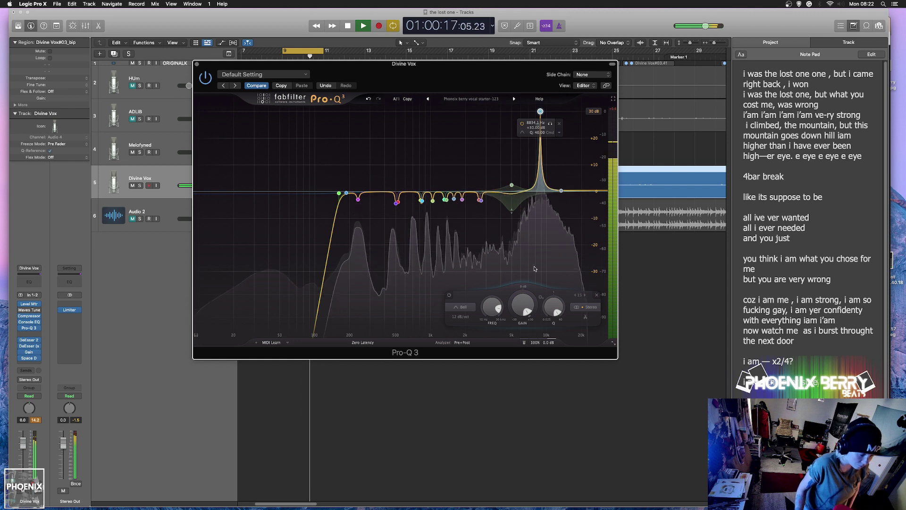
drag(540, 111, 555, 111)
scroll(524, 306, down, 15)
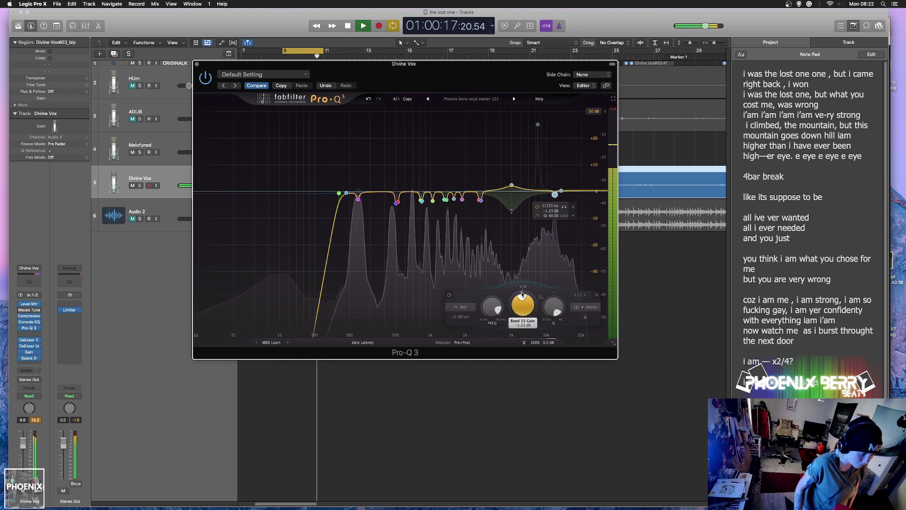
scroll(521, 297, up, 1)
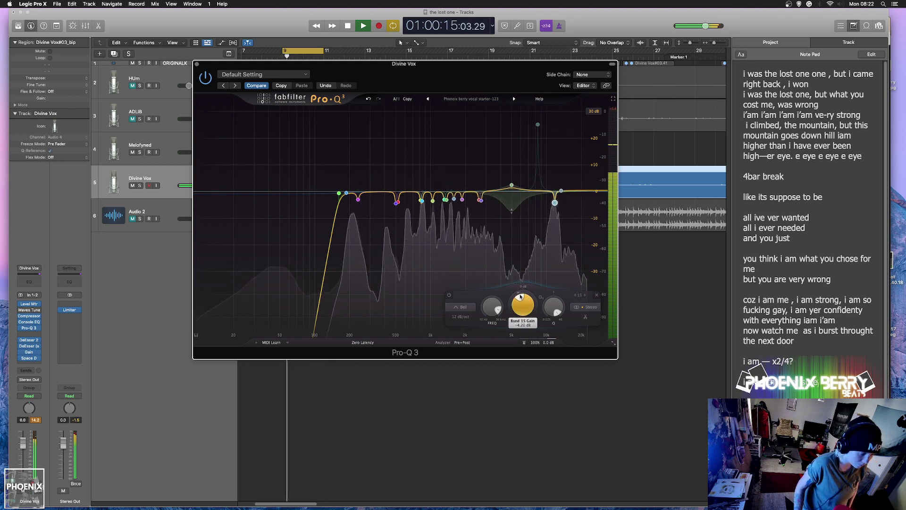
Re-enable band 16, move it to about 11.3 kHz with a -4 dB cut, and delete the high-shelf band near 13.3 kHz.
click(537, 124)
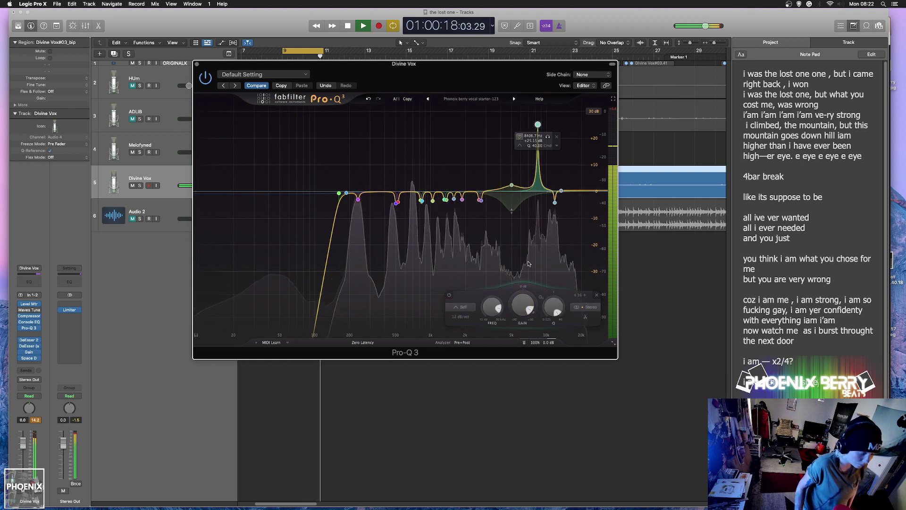
drag(537, 124, 553, 112)
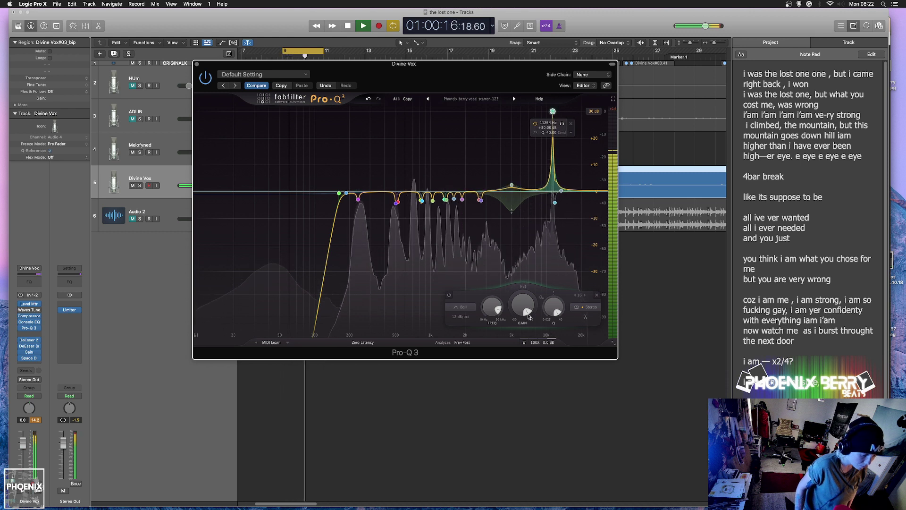
drag(528, 316, 520, 299)
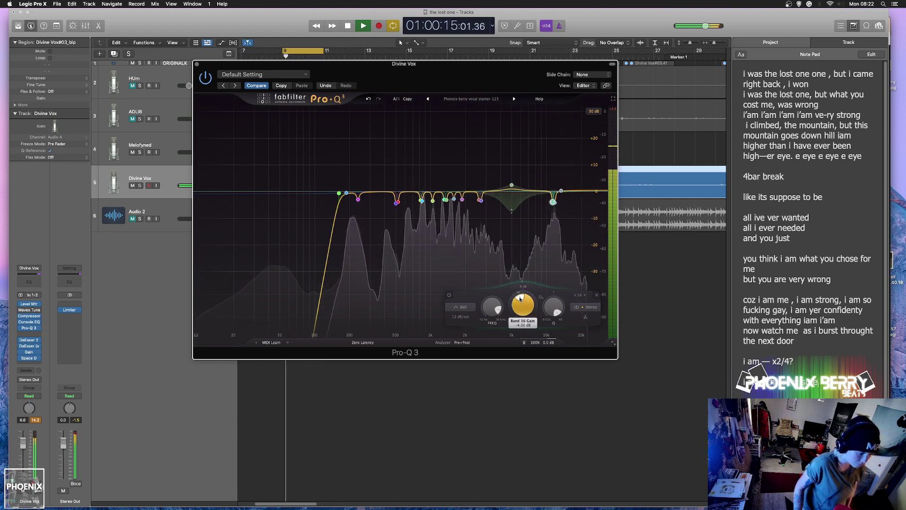
right_click(561, 190)
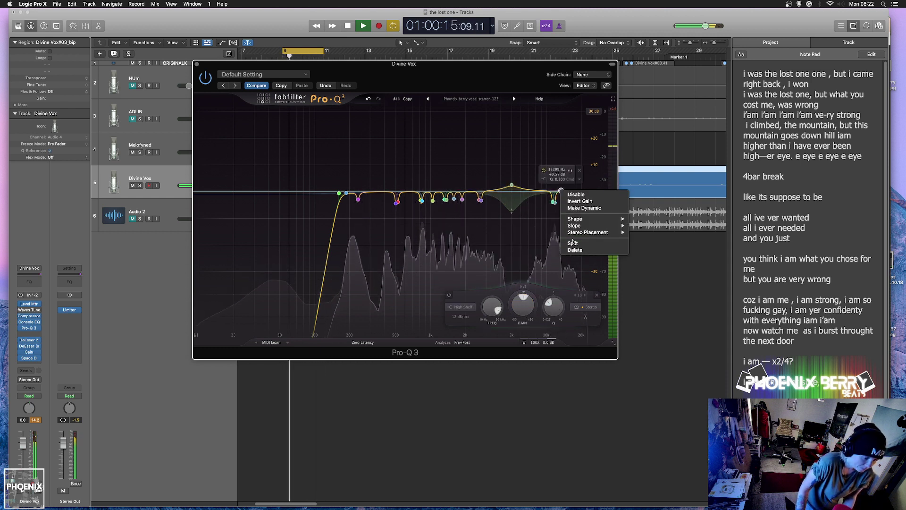
click(575, 250)
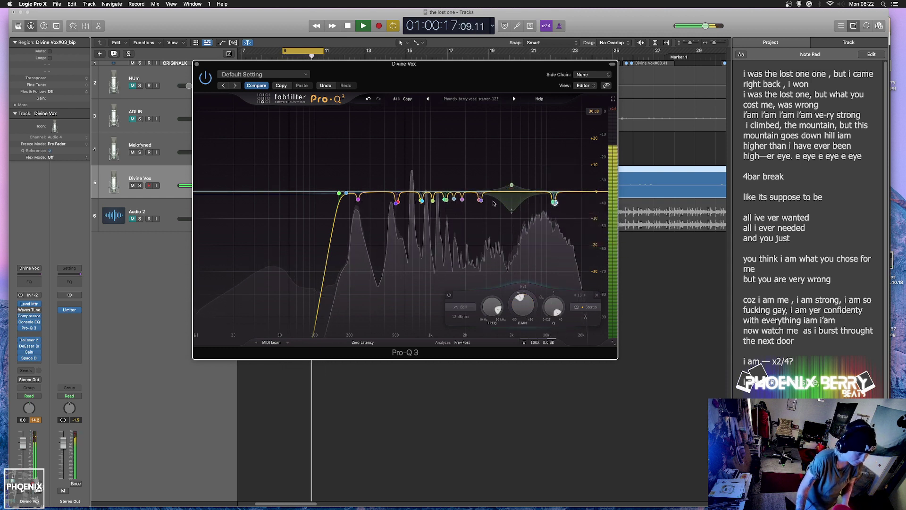
Try to set the gain of the narrow cut bands to -2 dB from the 2.7 kHz band, and undo the edit.
drag(488, 206, 384, 202)
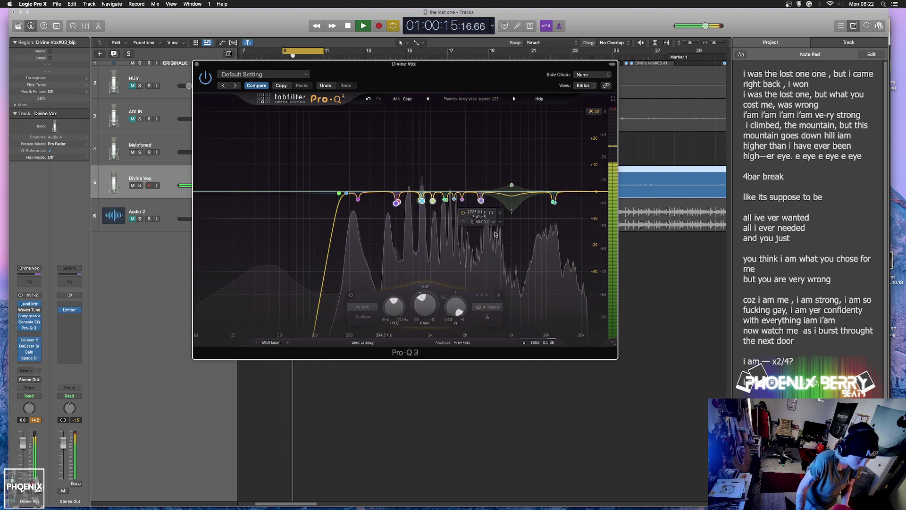
double_click(477, 217)
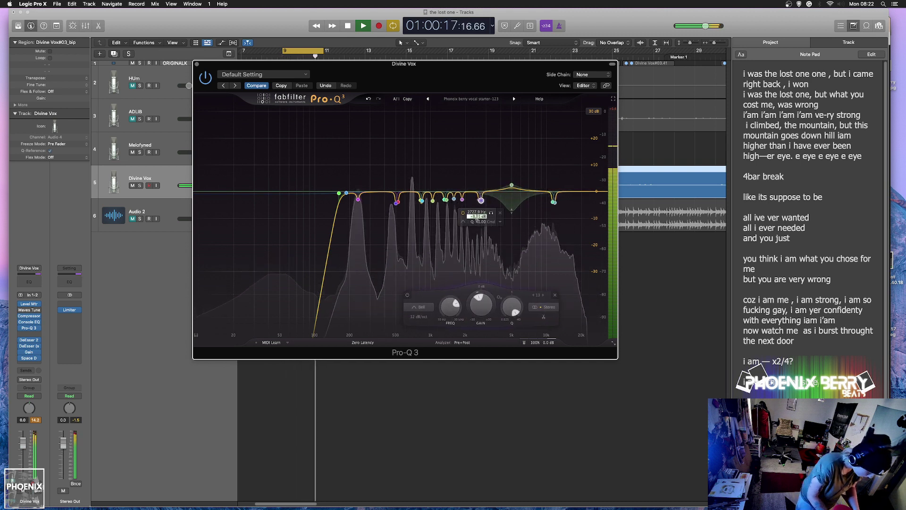
text(-2)
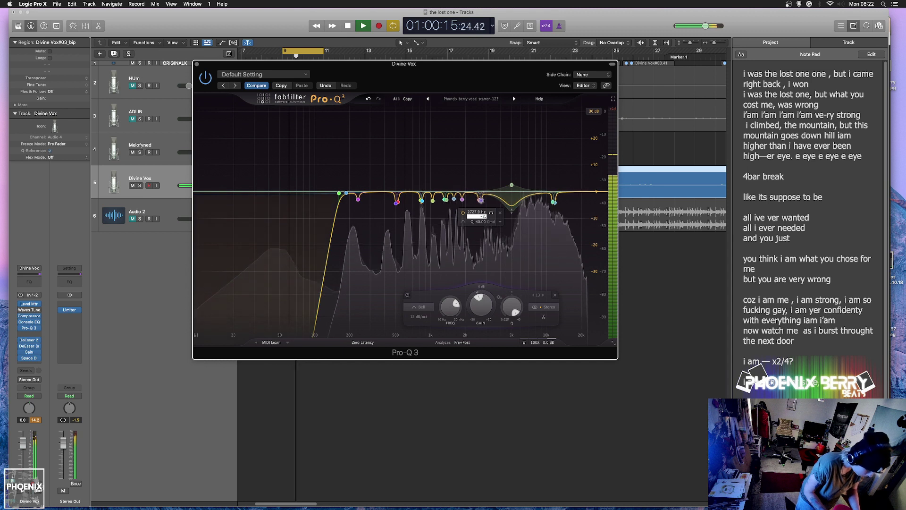
click(454, 199)
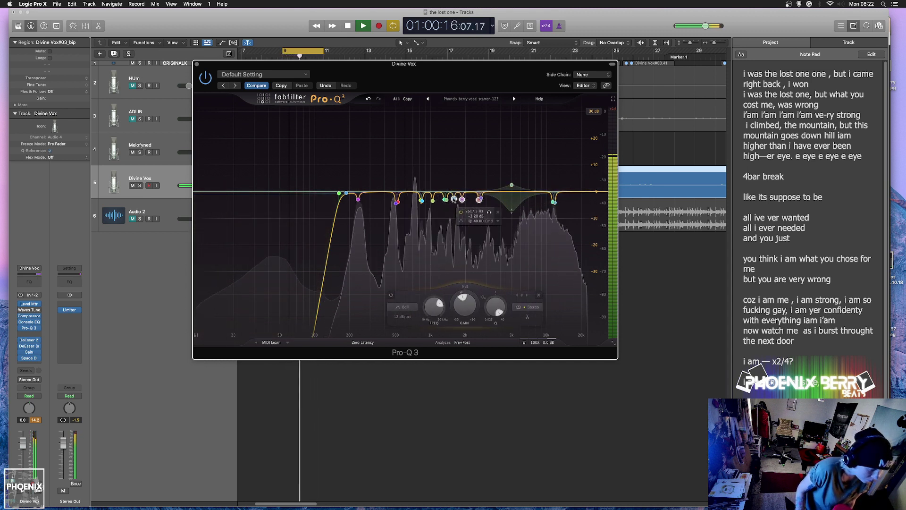
click(455, 201)
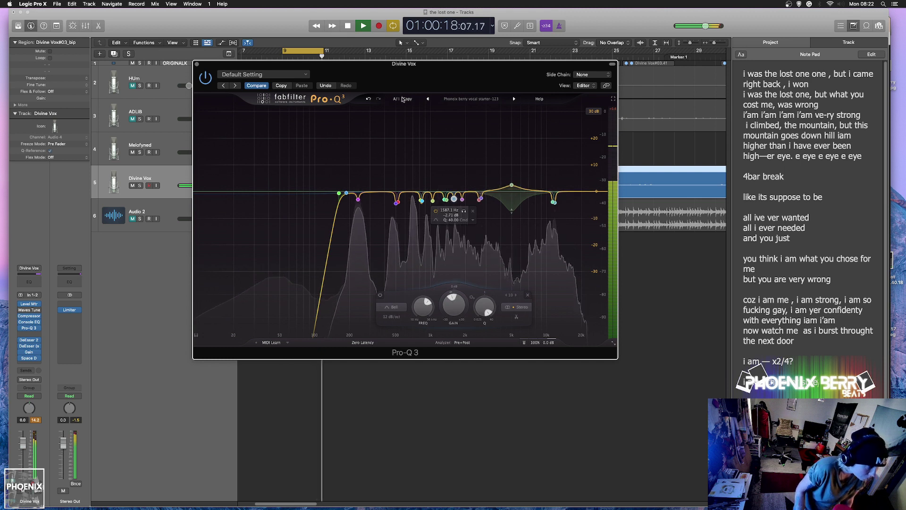
click(368, 99)
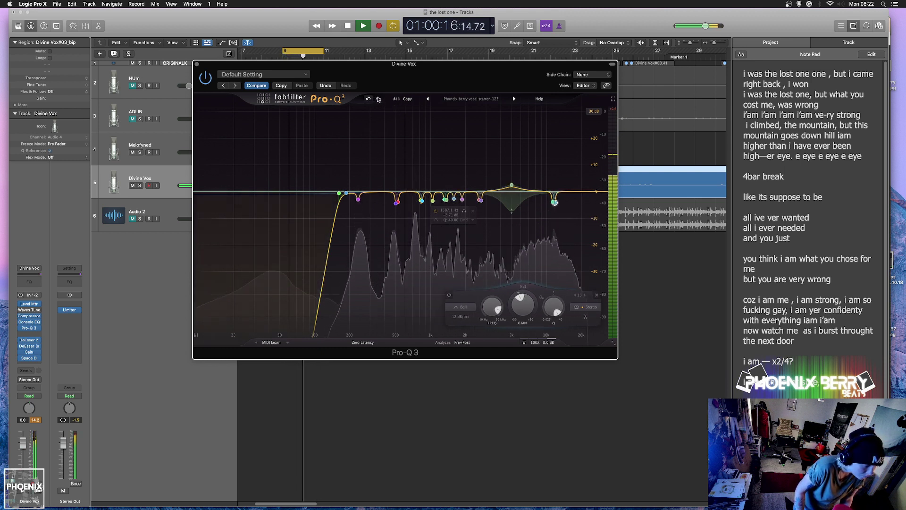
click(371, 99)
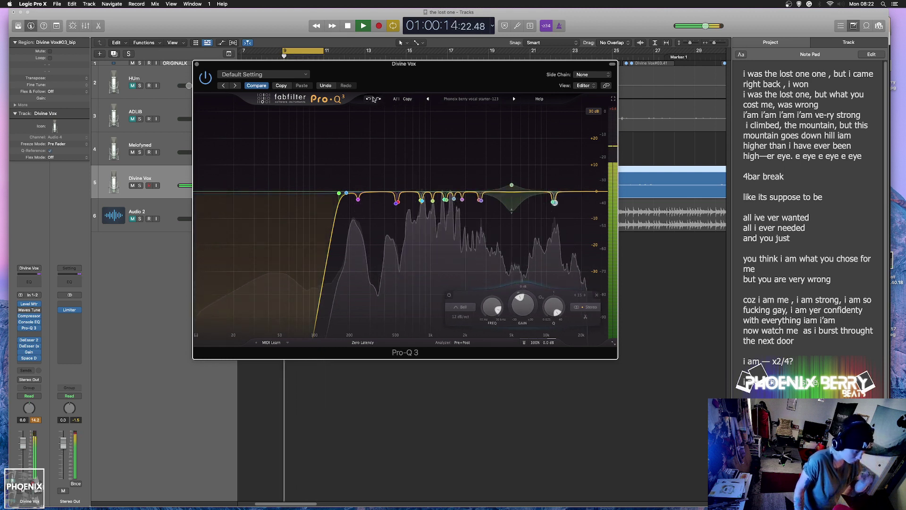
click(379, 99)
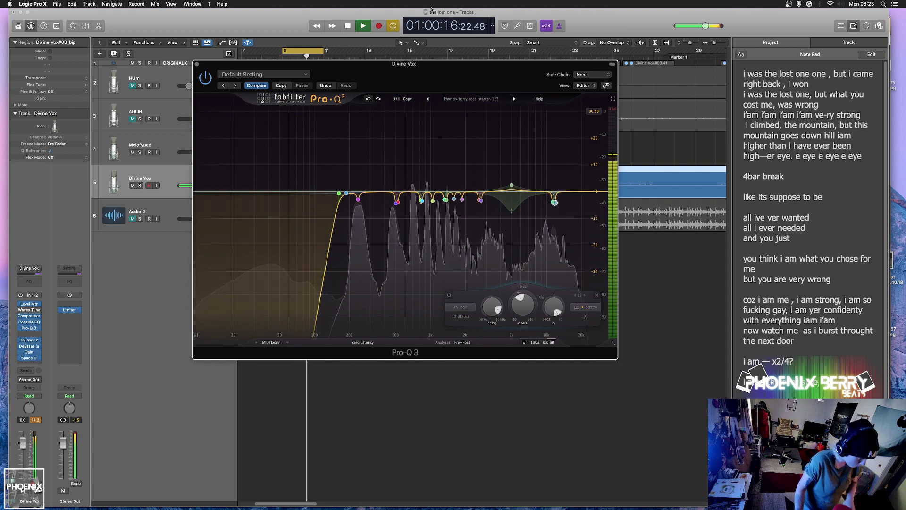
mouse_move(519, 306)
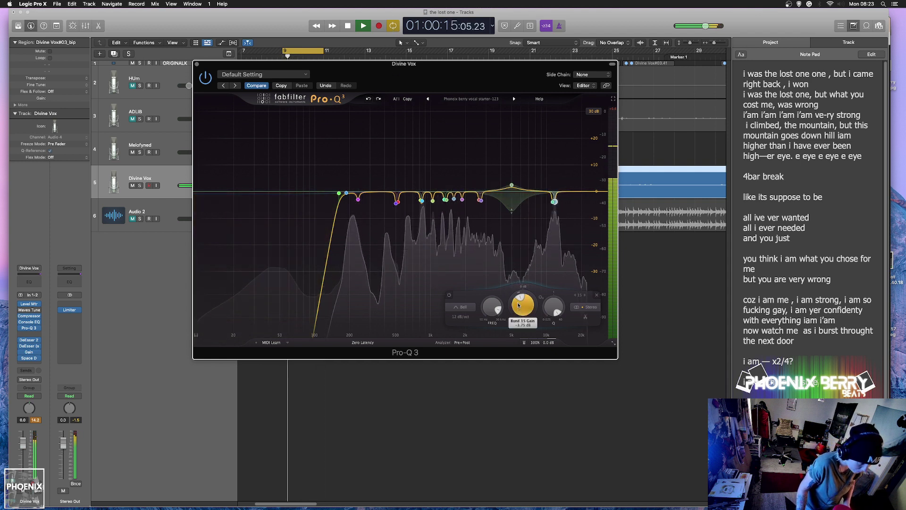
click(469, 213)
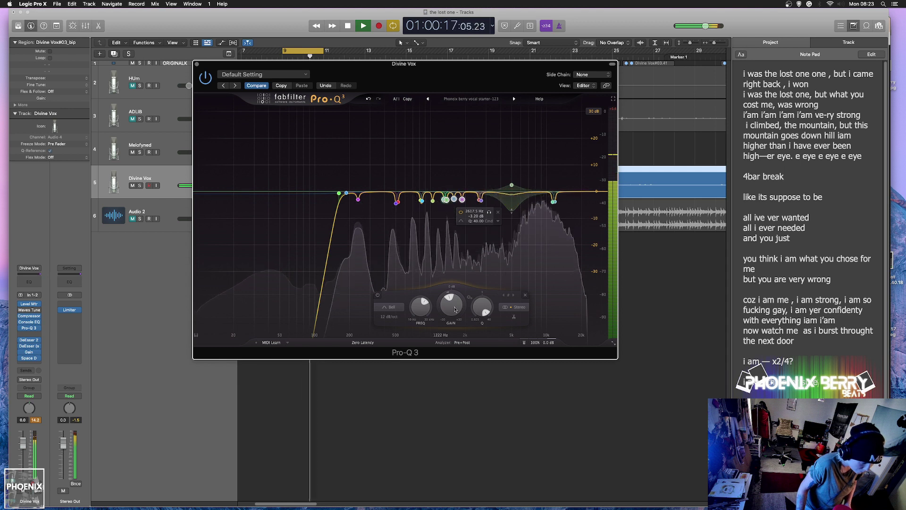
mouse_move(454, 310)
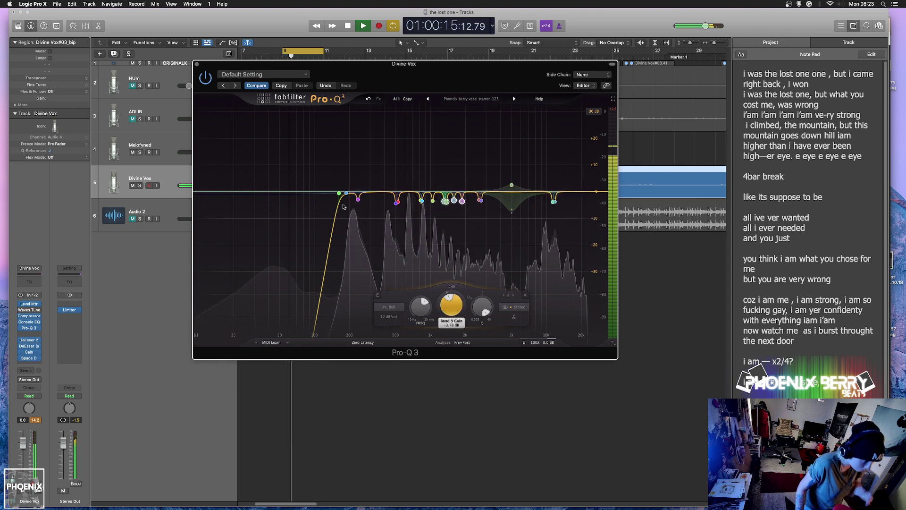
Set the low-shelf band to about 87 Hz with a -22.46 dB cut, bypass and re-enable it, and steepen its slope.
mouse_move(356, 191)
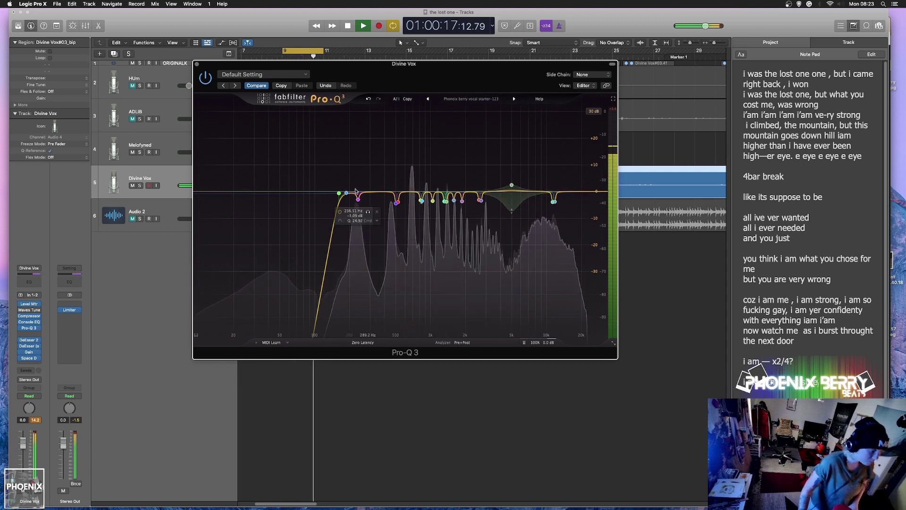
drag(347, 194, 309, 252)
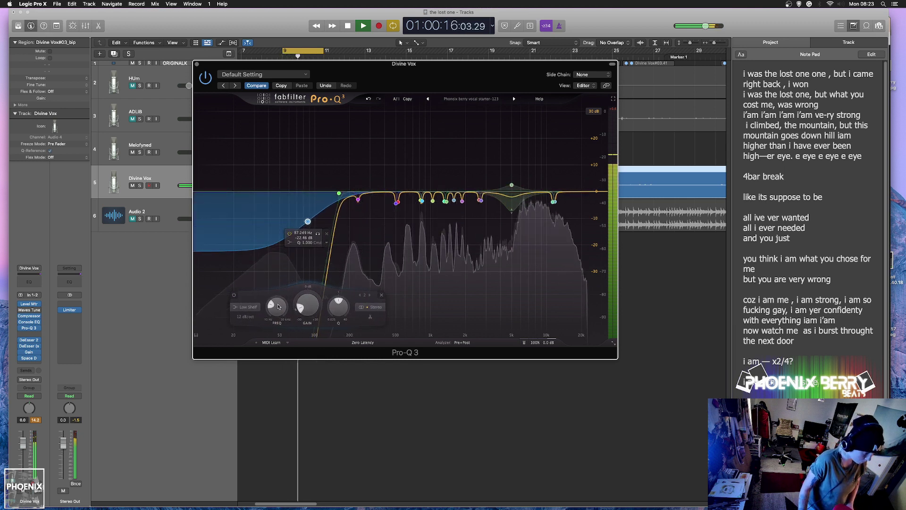
click(289, 233)
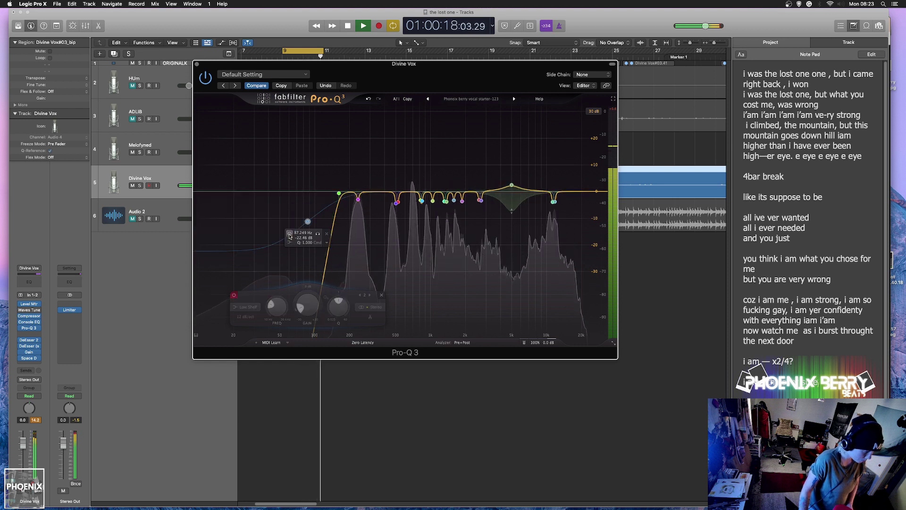
click(289, 233)
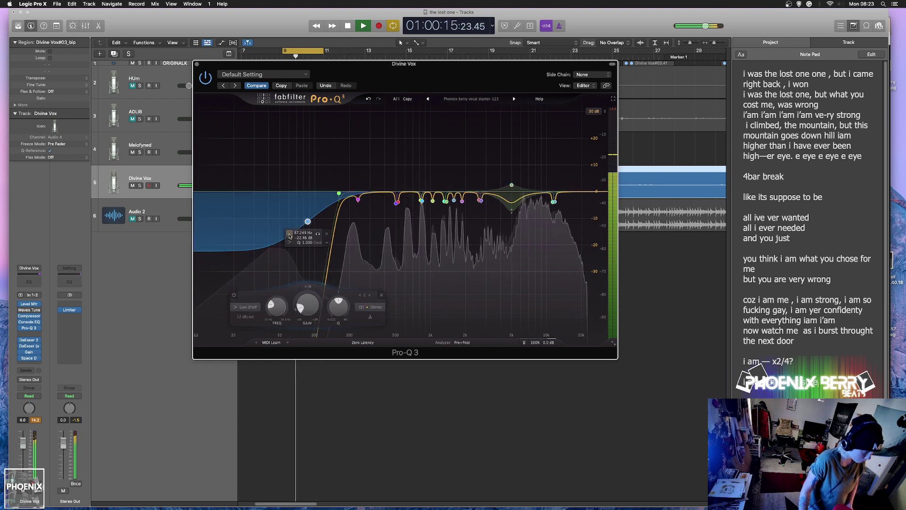
click(245, 316)
click(250, 355)
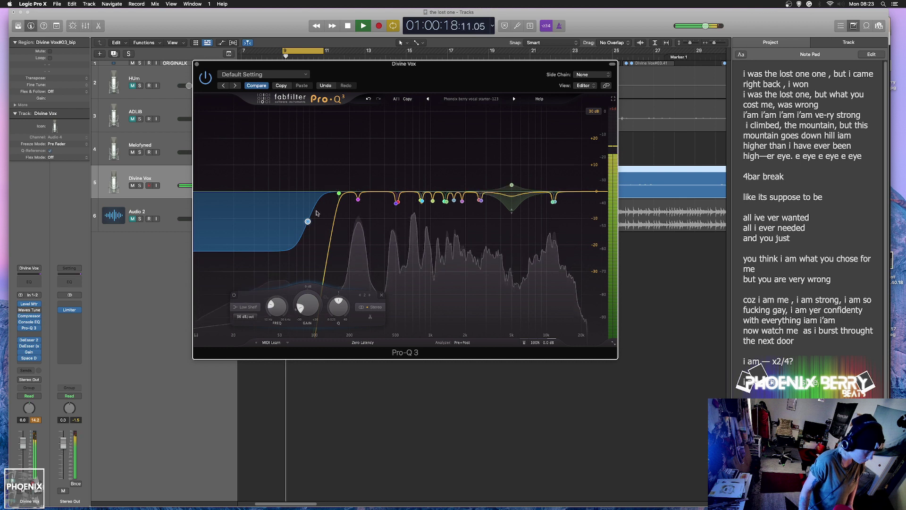
Move the low shelf to about 138 Hz at -20.06 dB with a slight upward dynamic range, toggling its bypass to compare.
drag(308, 222, 321, 221)
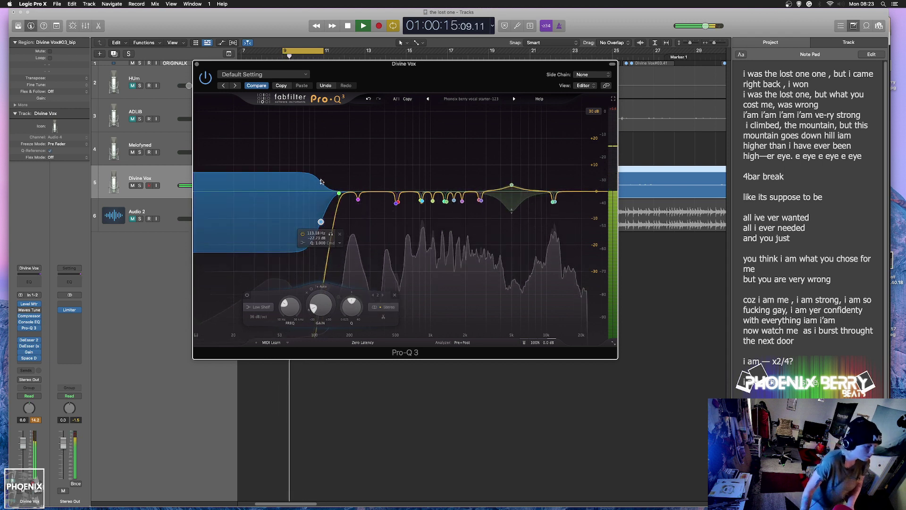
drag(321, 222, 331, 218)
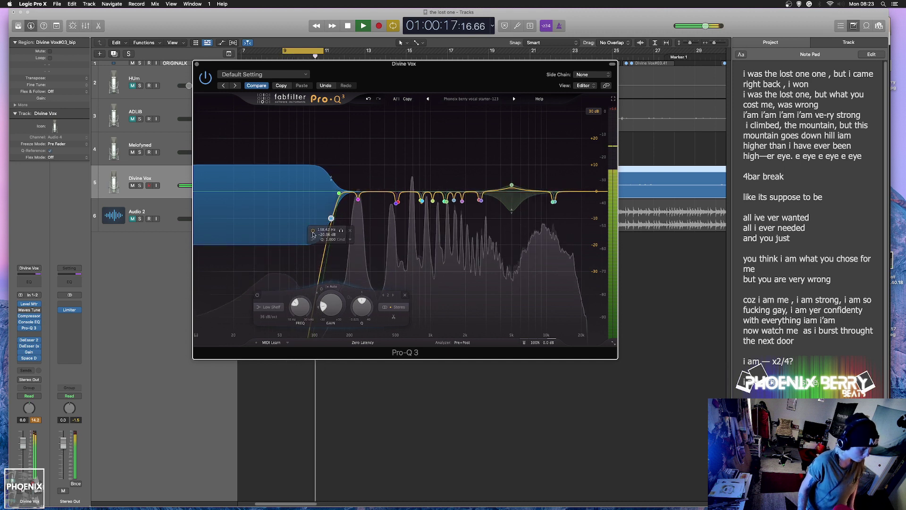
click(314, 231)
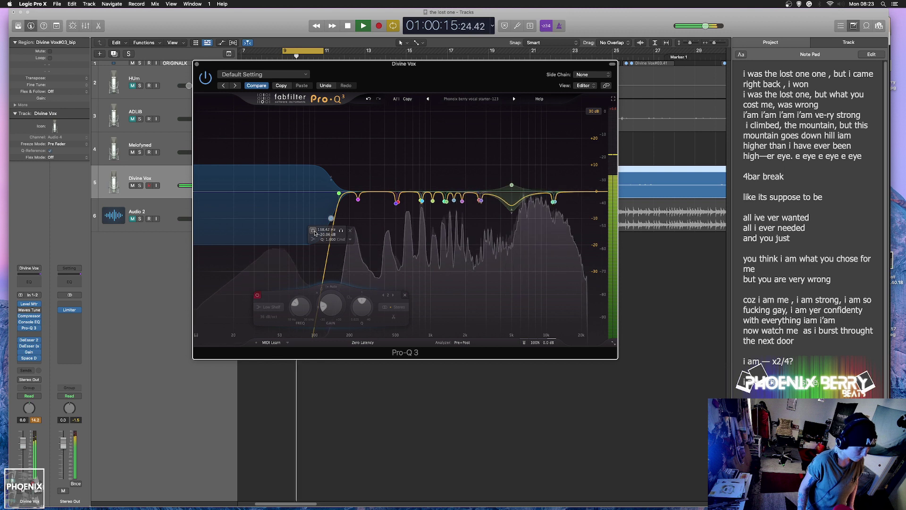
click(313, 232)
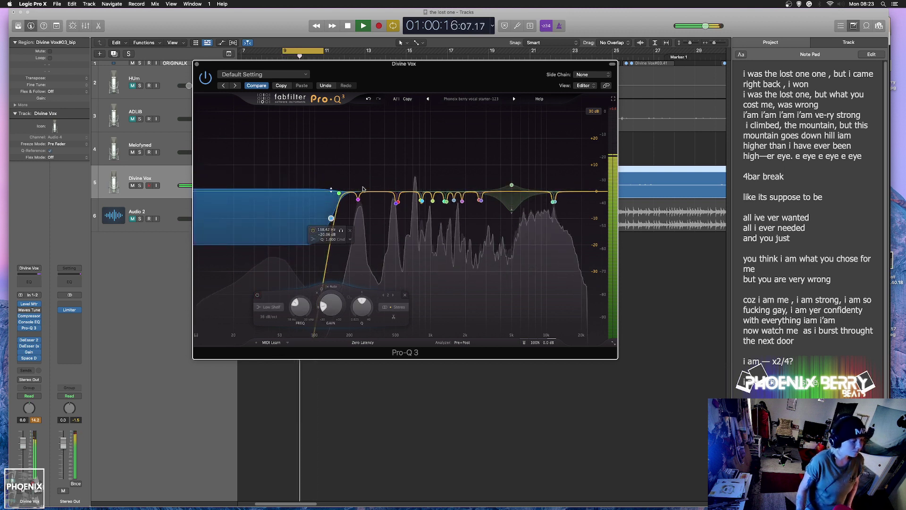
click(314, 231)
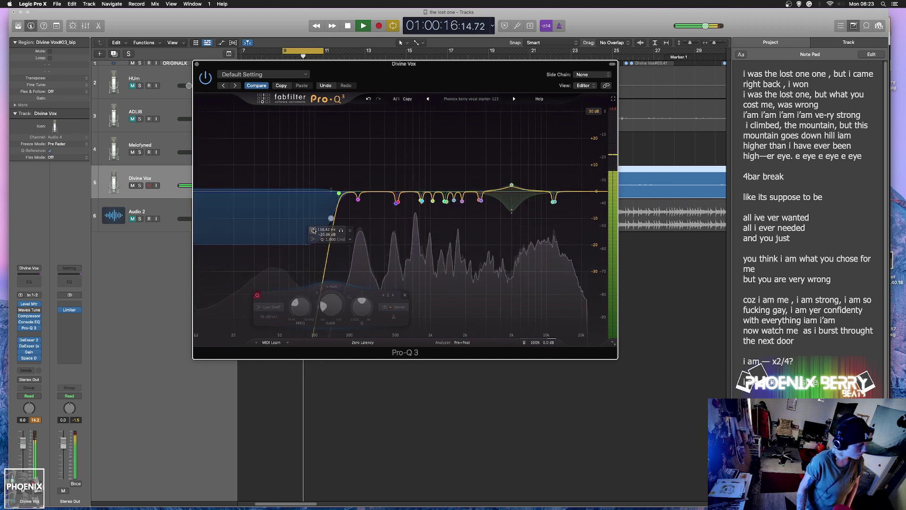
click(313, 231)
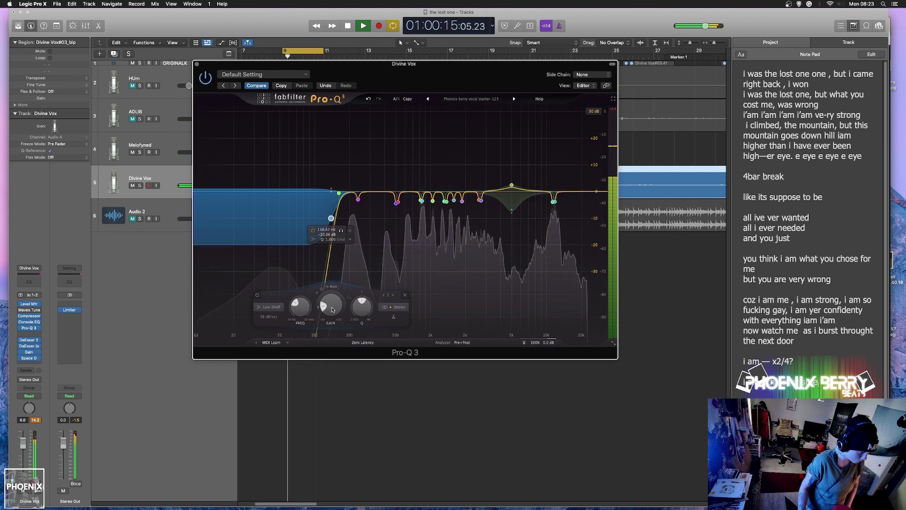
Ease the low shelf's gain to about -4.64 dB, comparing the sound with the band bypassed along the way.
drag(331, 306, 329, 286)
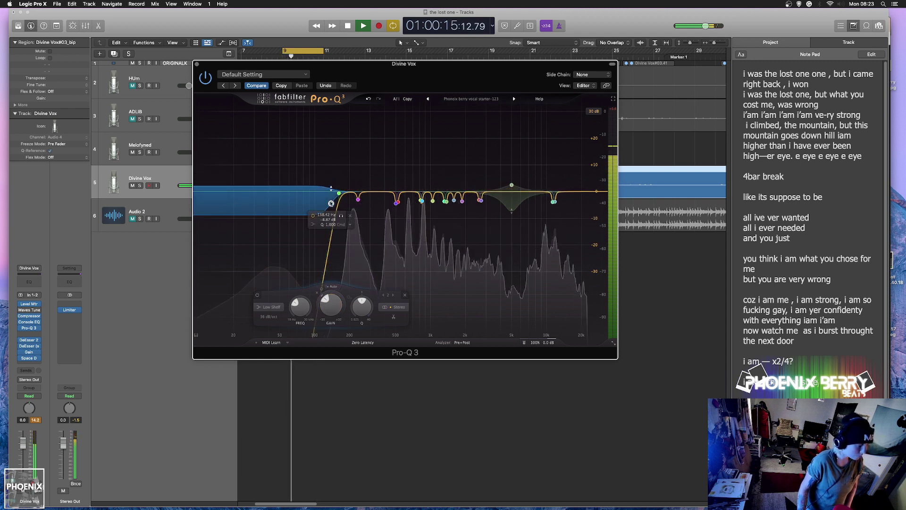
click(312, 216)
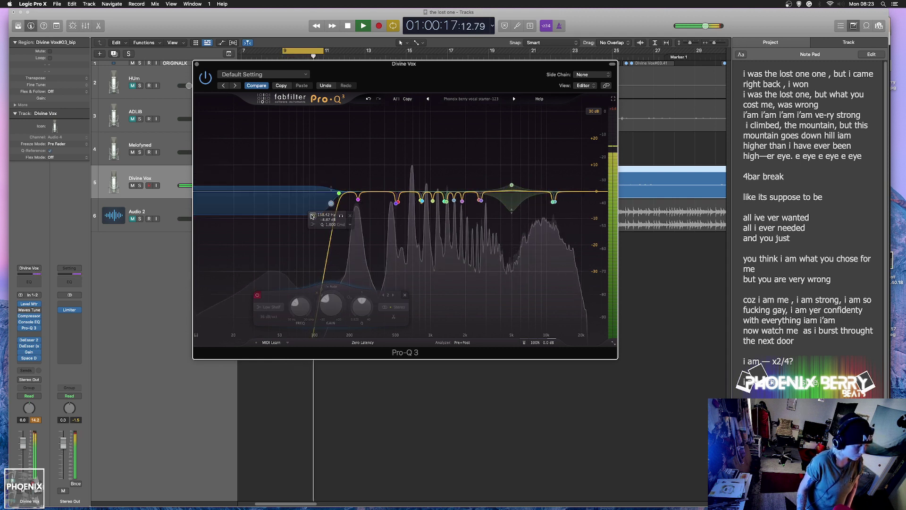
click(312, 215)
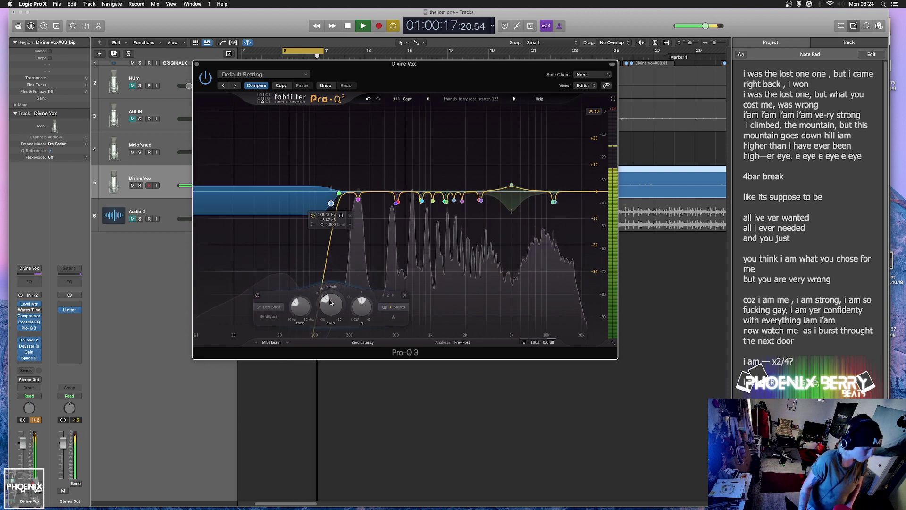
drag(331, 303, 332, 189)
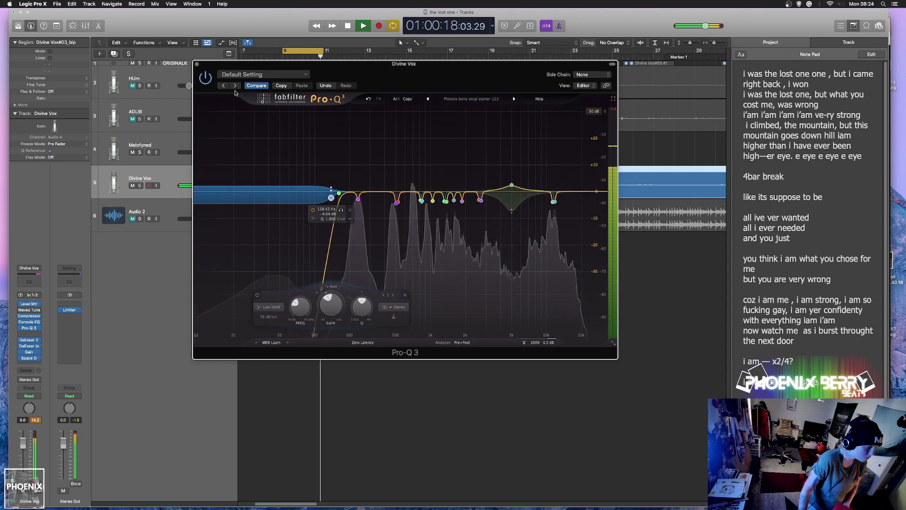
Restart playback and close the Pro-Q 3 window.
key(space)
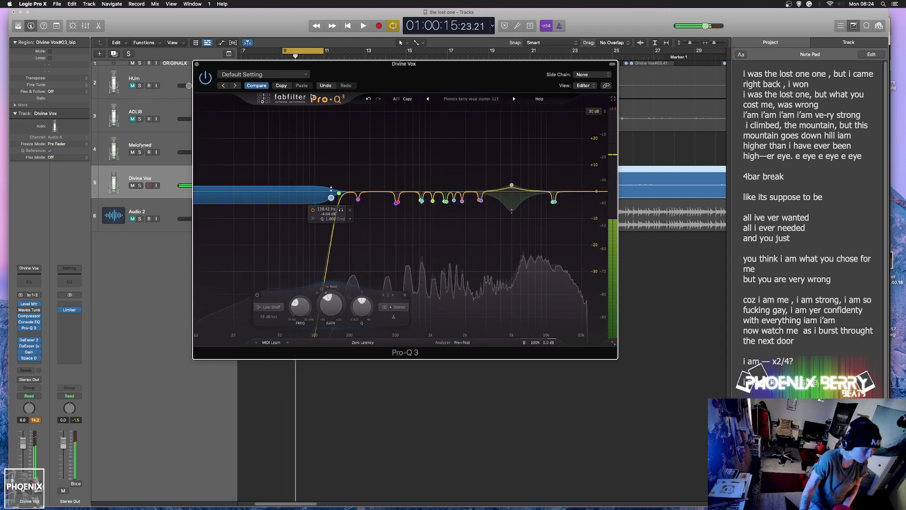
key(space)
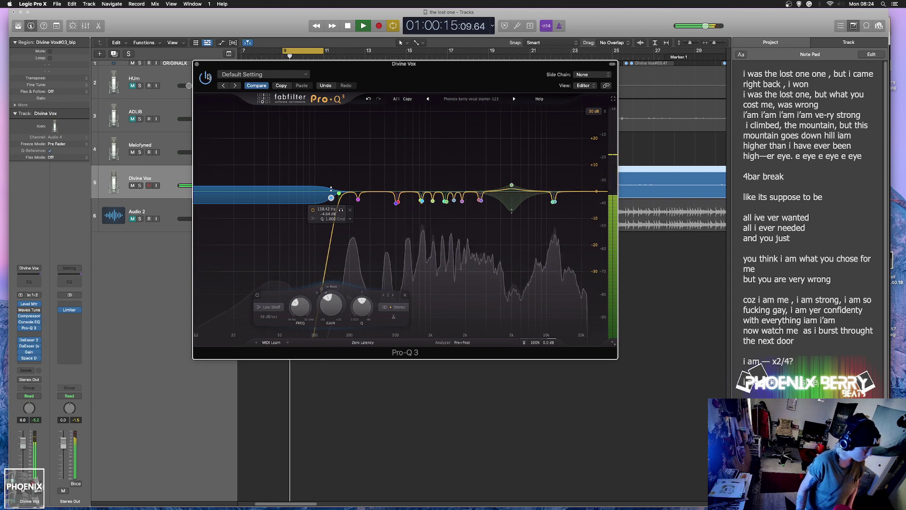
click(198, 64)
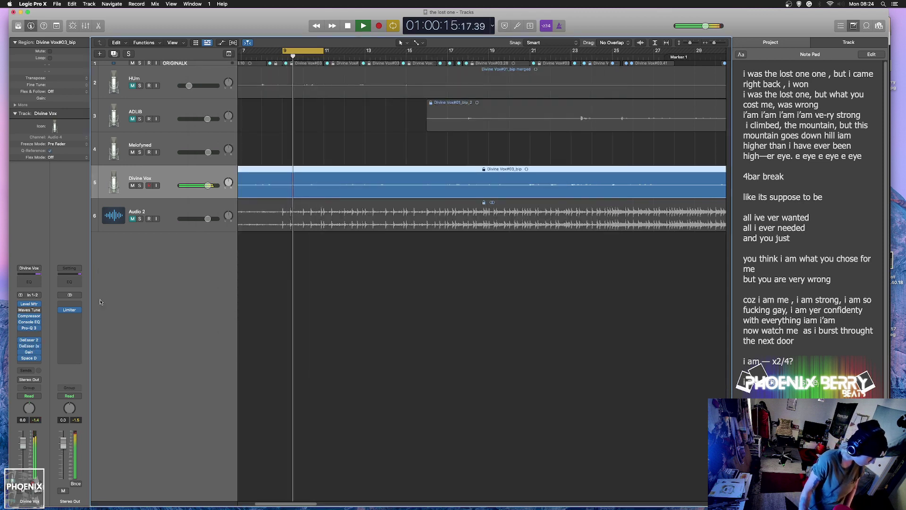
Add the Audio 2 region to the selection, lower the Divine Vox track volume to -4.7 dB, and stop playback.
key(shift+Down)
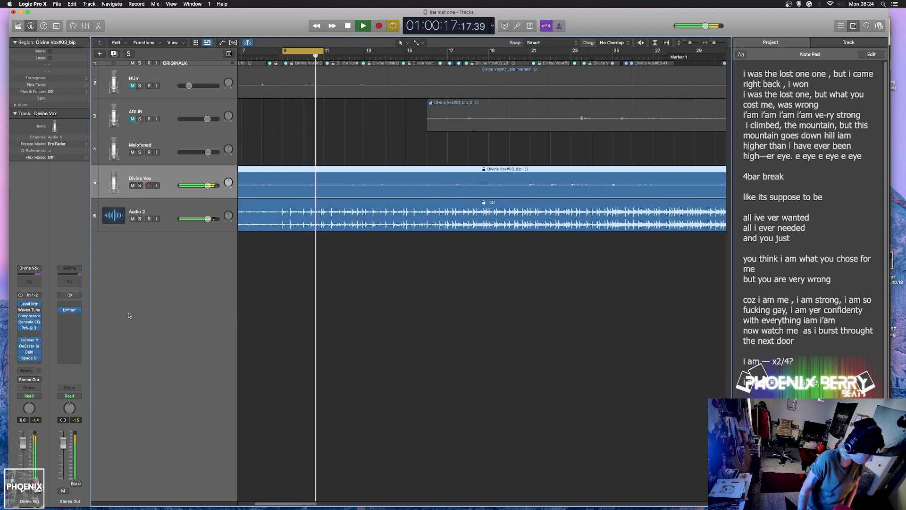
drag(208, 185, 200, 185)
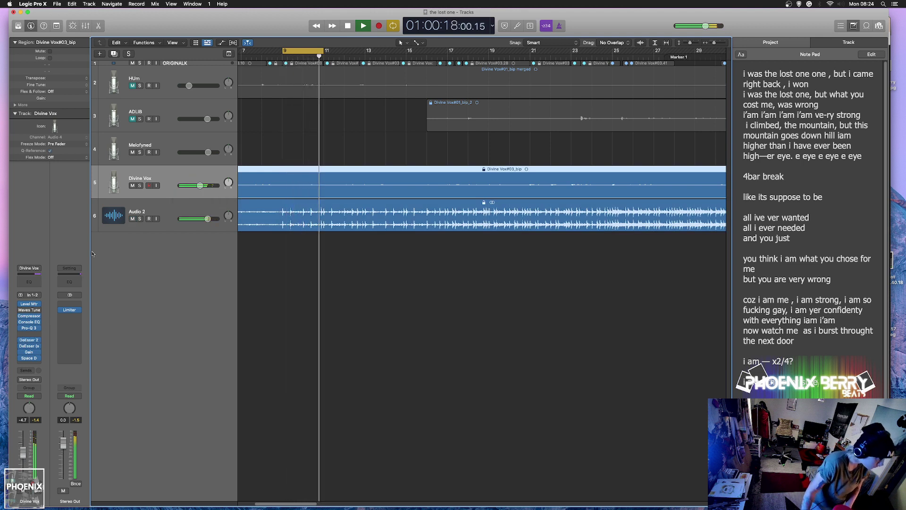
key(space)
Export the Audio 2 region as a 16-bit WAVE audio file to the Desktop.
right_click(282, 210)
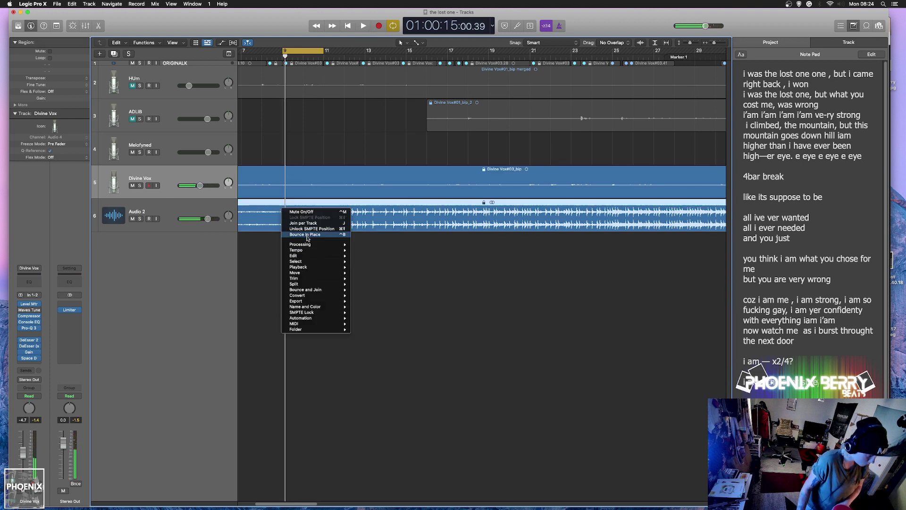
click(410, 258)
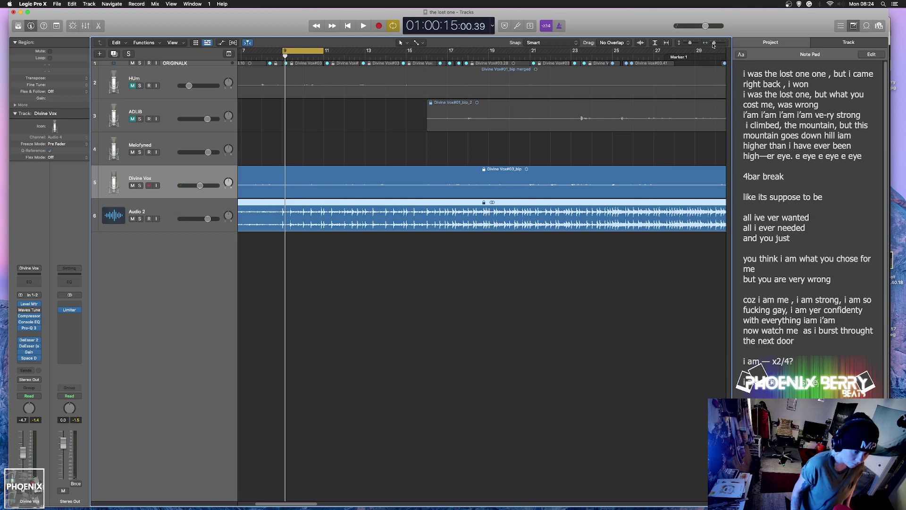
drag(714, 44, 708, 48)
right_click(366, 204)
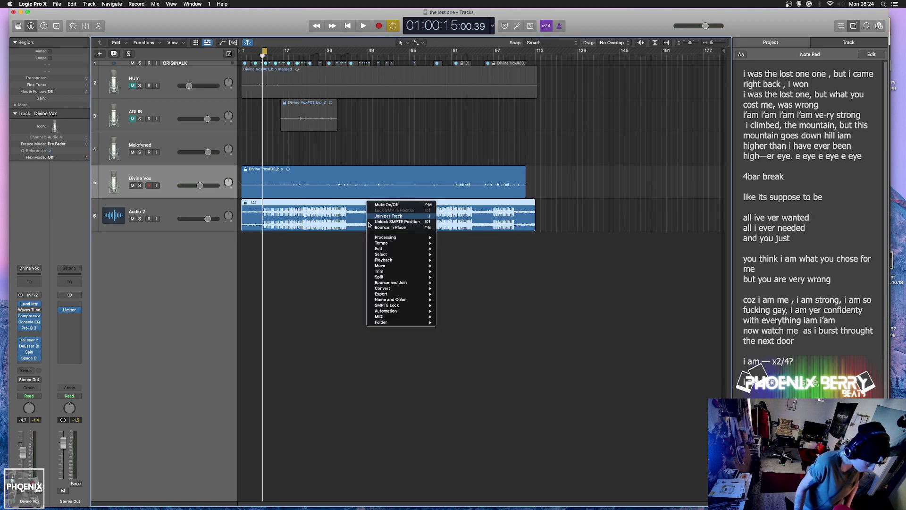
mouse_move(406, 294)
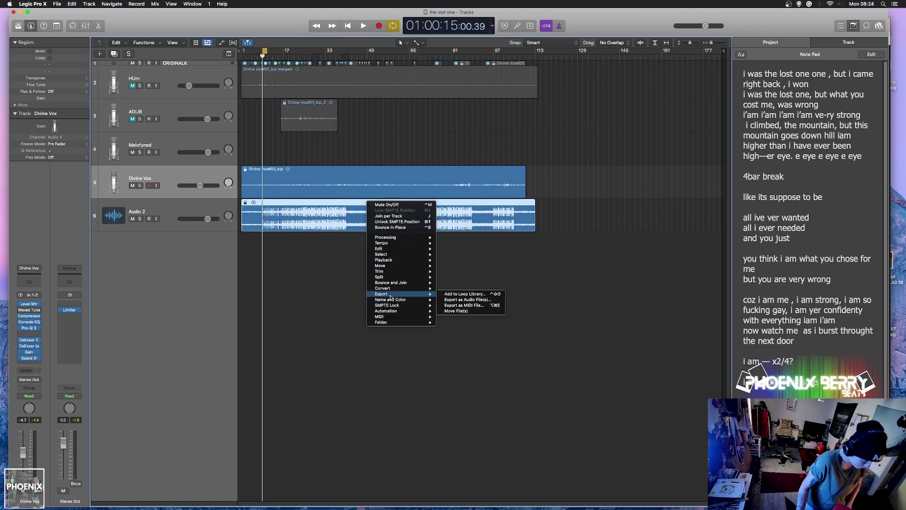
click(464, 301)
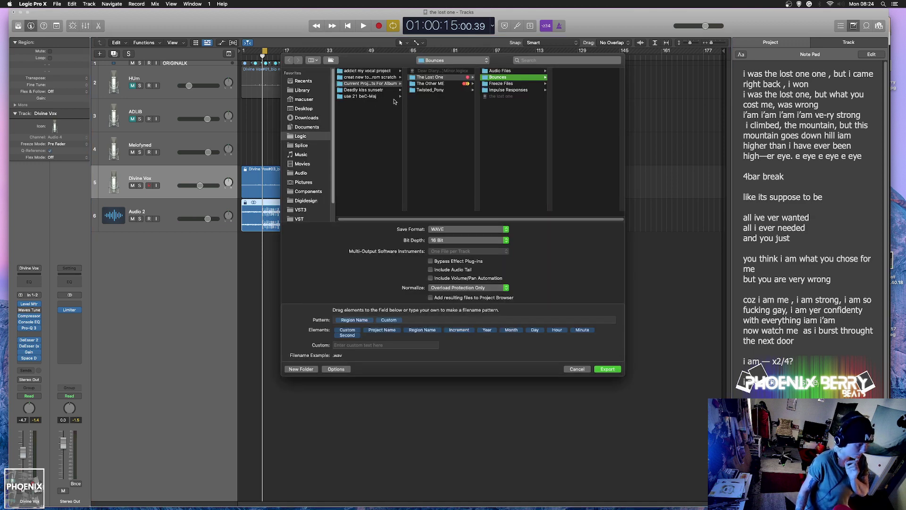
click(306, 109)
click(608, 369)
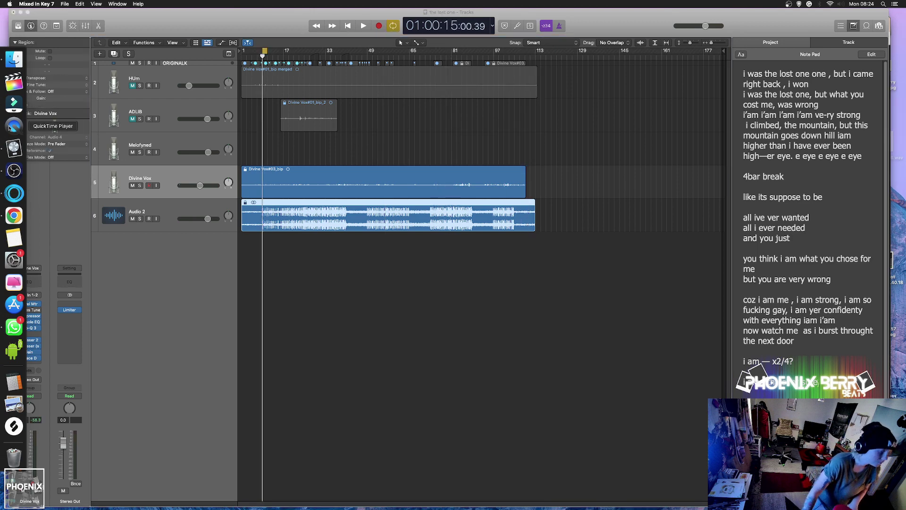
Add Desktop.wav from the Desktop folder to the Mixed In Key analysis queue, and return to Logic Pro.
click(16, 61)
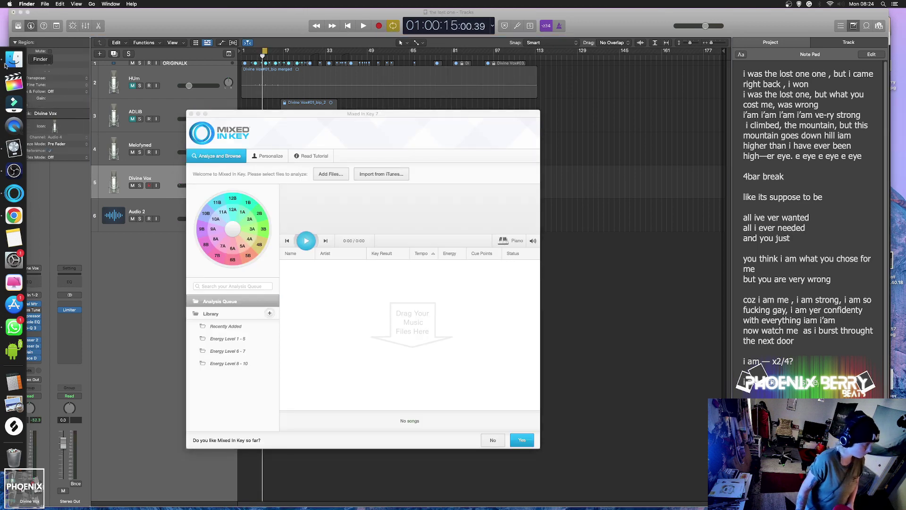
click(364, 250)
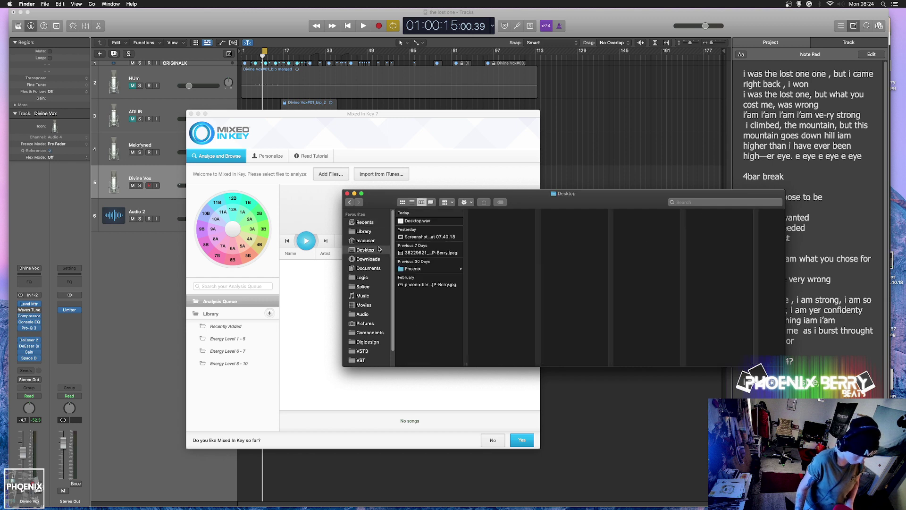
drag(419, 223, 322, 314)
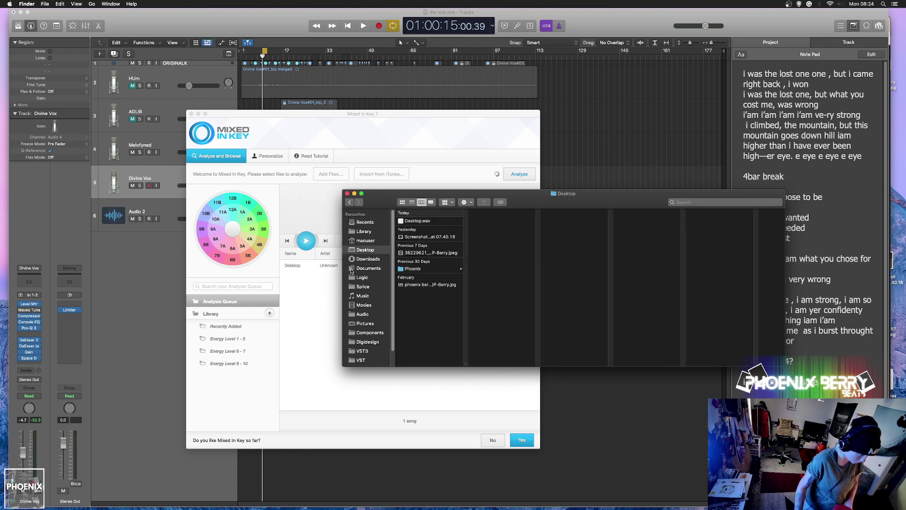
click(560, 169)
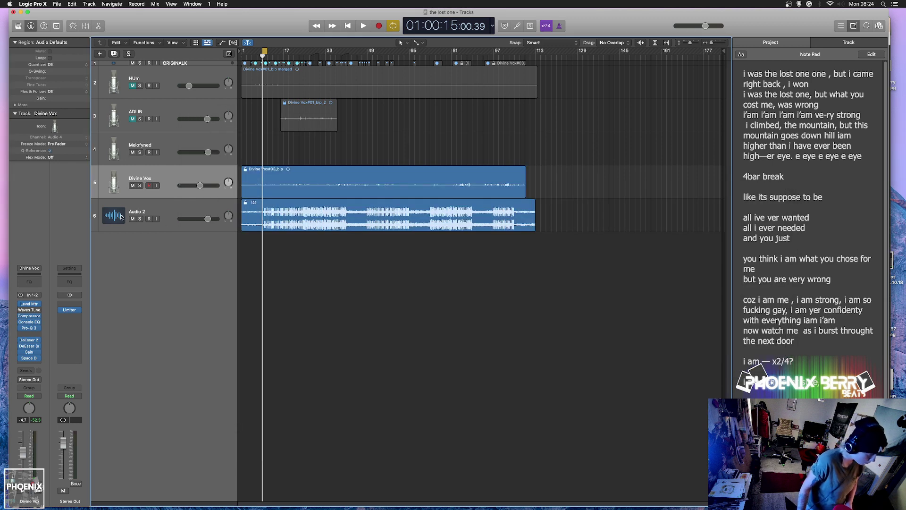
Create a Hip Hop Drummer track above Audio 2 and move its Trap Door region to start at bar 9.
click(100, 54)
click(522, 34)
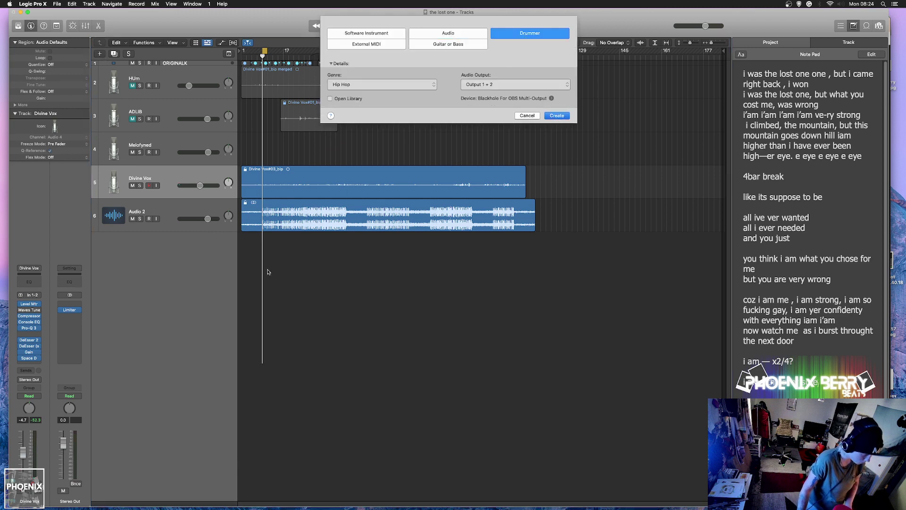
key(Return)
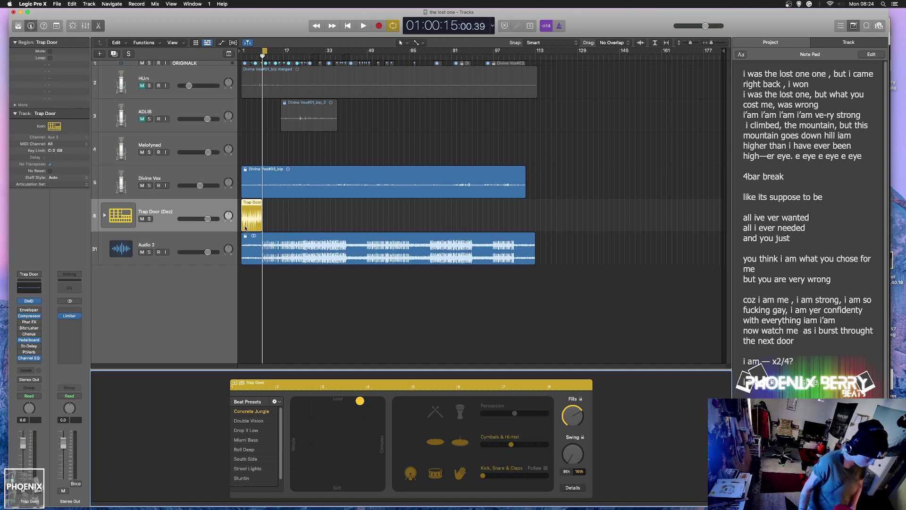
drag(245, 228, 266, 229)
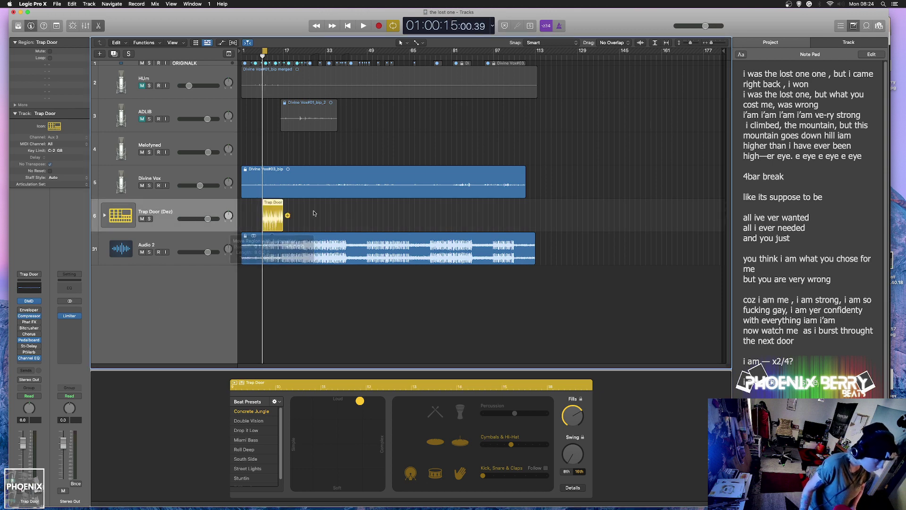
Start playback from bar 9 and mute the Divine Vox track to hear the drums with the beat.
key(super+Right)
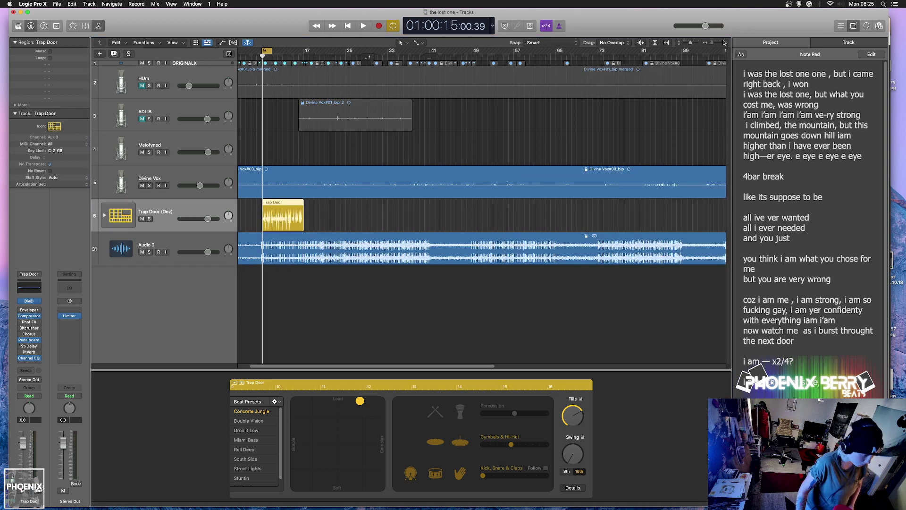
key(space)
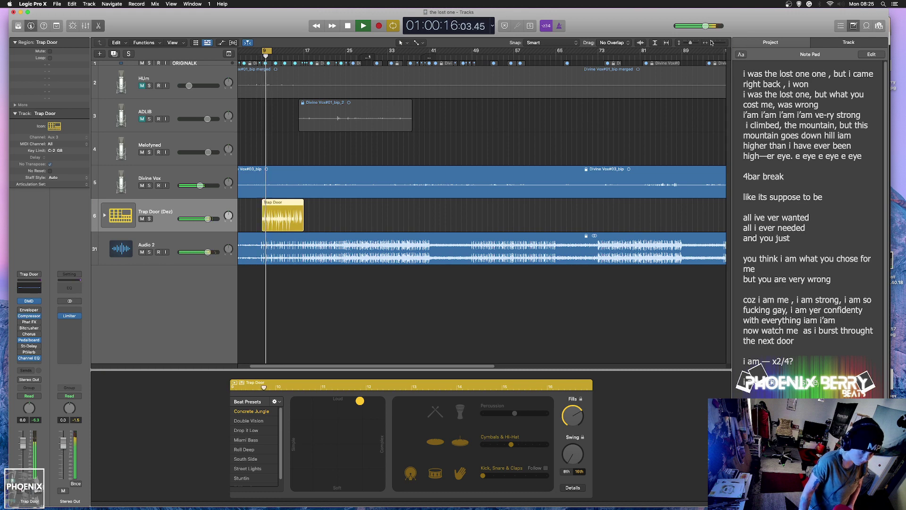
drag(711, 43, 715, 42)
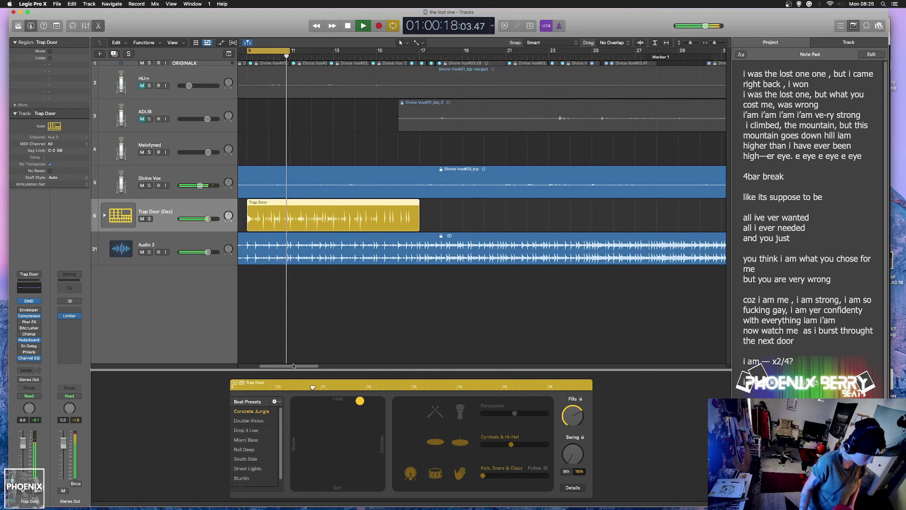
key(ctrl+m)
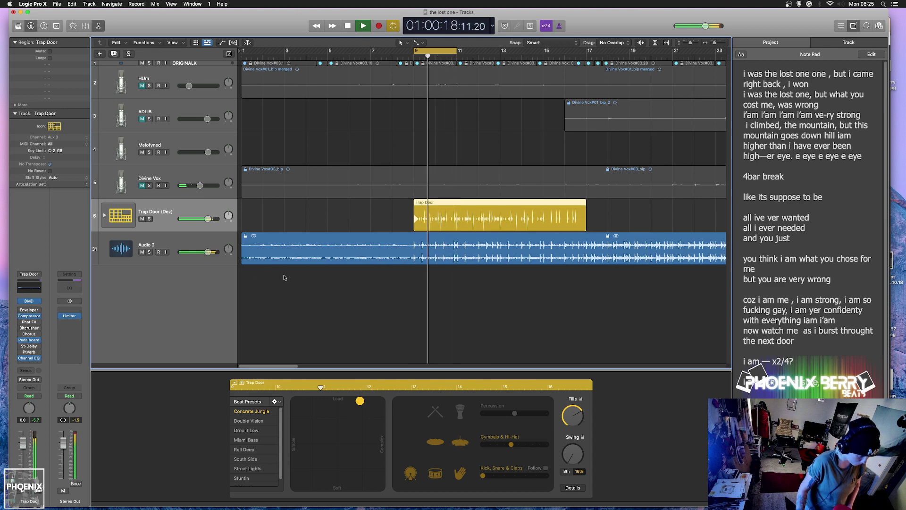
Compare the beat and the drummer by muting and unmuting the Audio 2 track, and the Trap Door track after it.
click(142, 252)
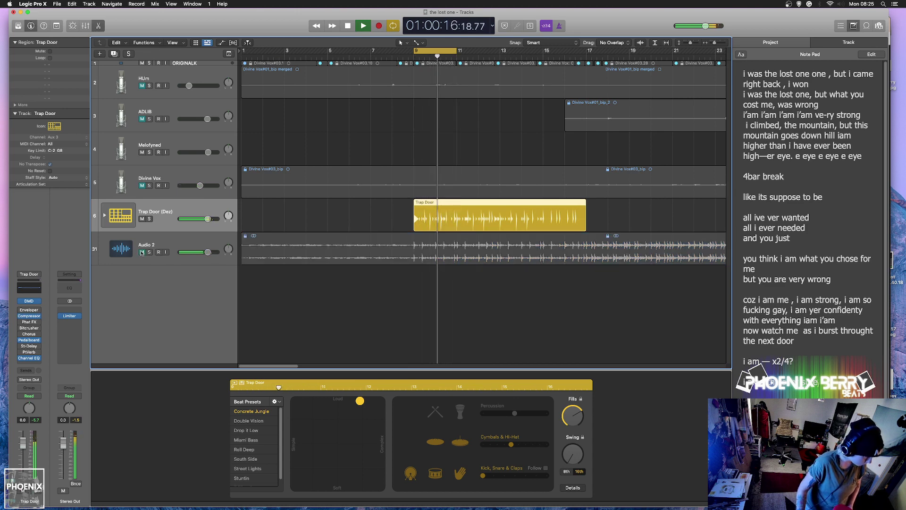
click(141, 252)
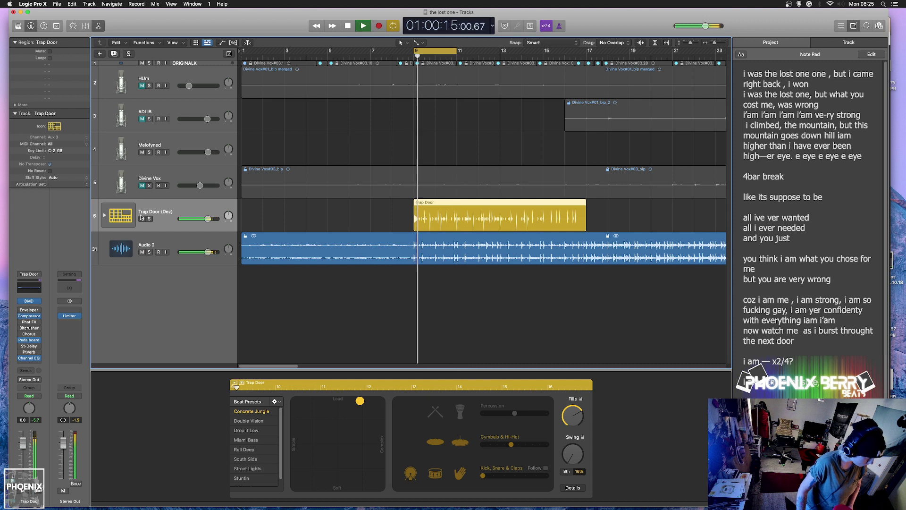
click(141, 219)
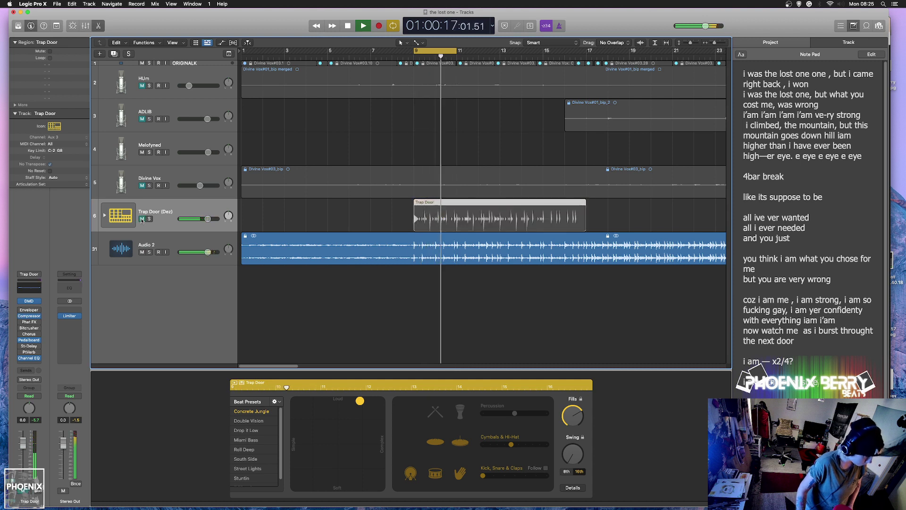
click(142, 219)
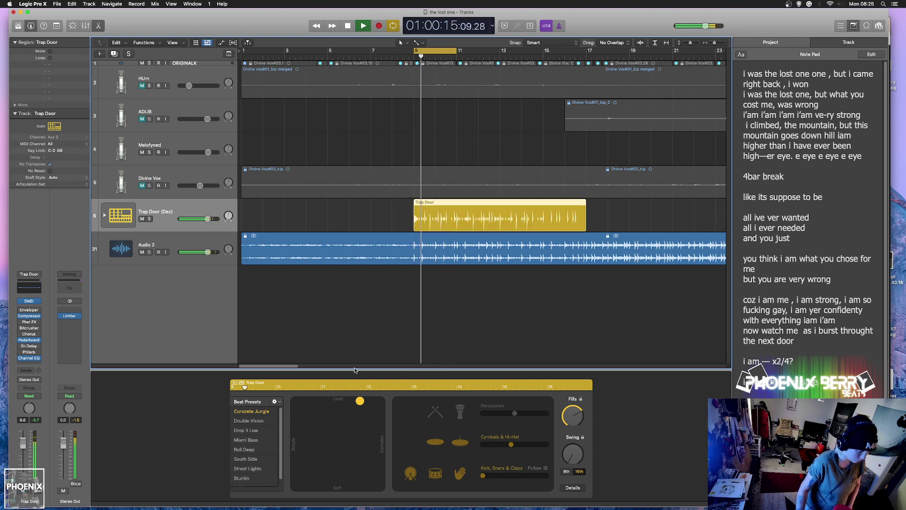
Move the playhead to just before bar 17 and add a second Trap Door region directly after the first.
scroll(566, 148, right, 5)
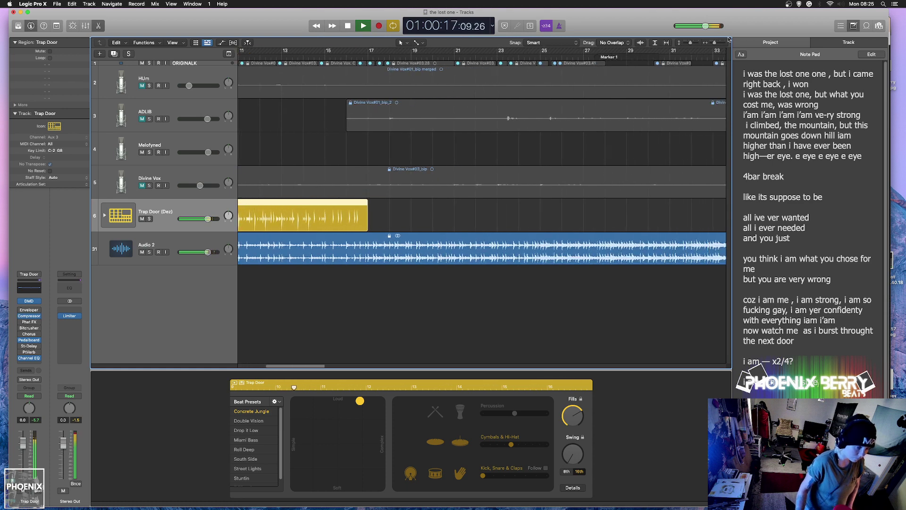
drag(714, 42, 711, 42)
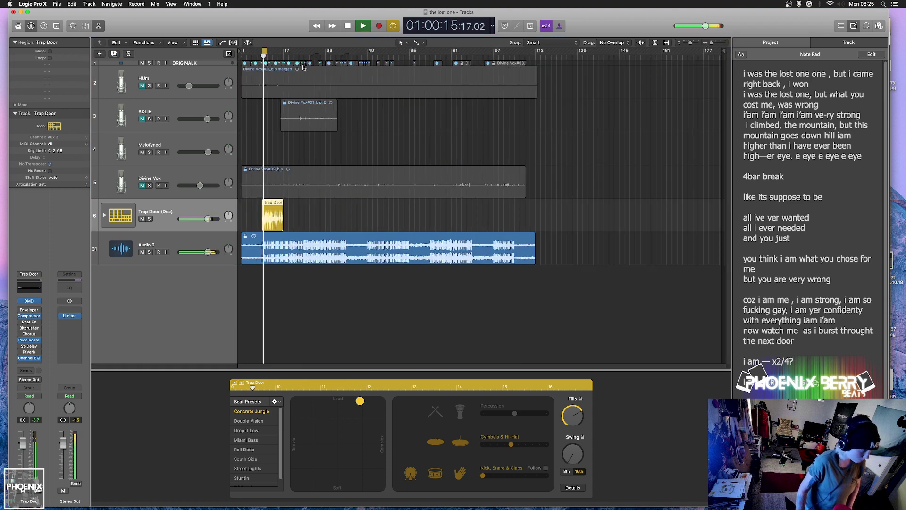
click(287, 56)
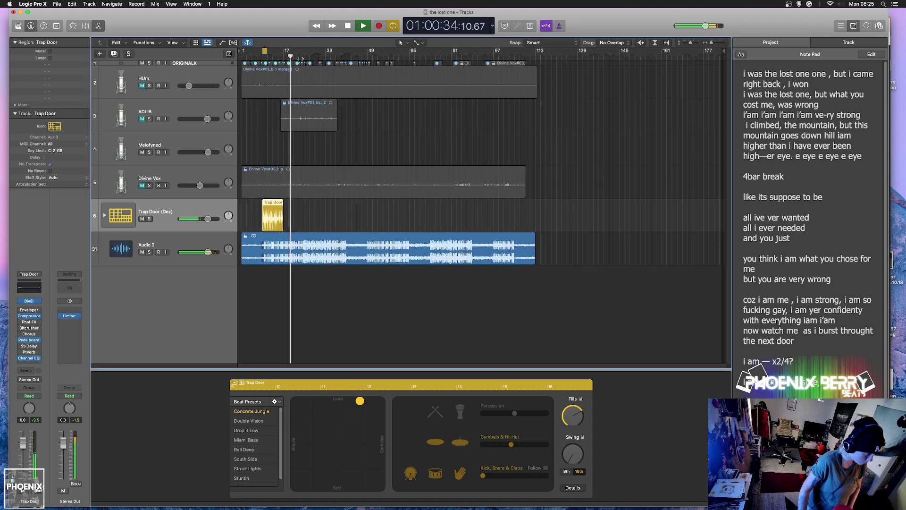
click(286, 56)
click(282, 56)
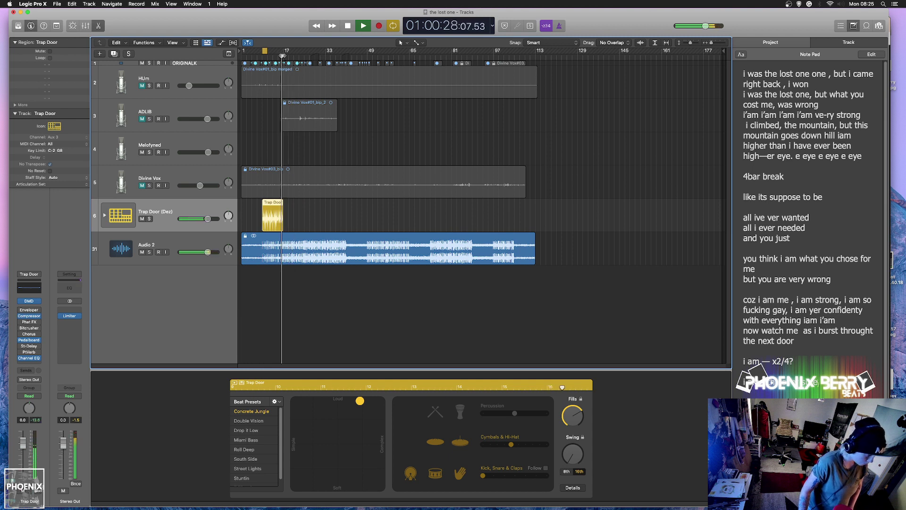
click(289, 216)
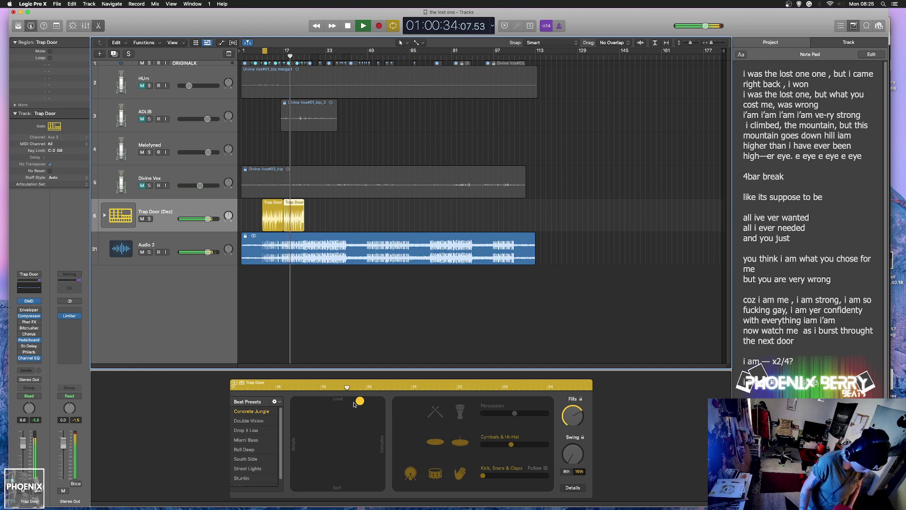
Shift the second Trap Door region's pattern toward simple while keeping it near the loud end of the XY pad.
click(311, 403)
drag(310, 403, 321, 421)
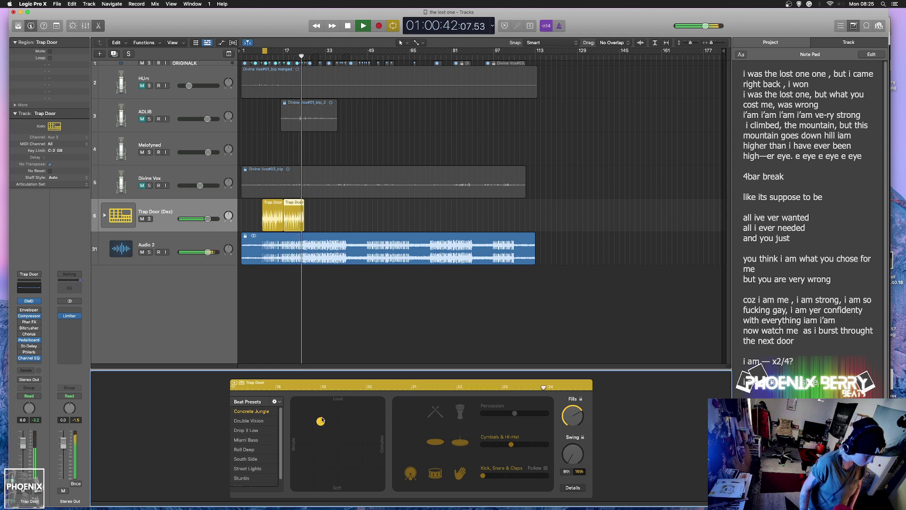
drag(322, 419, 321, 406)
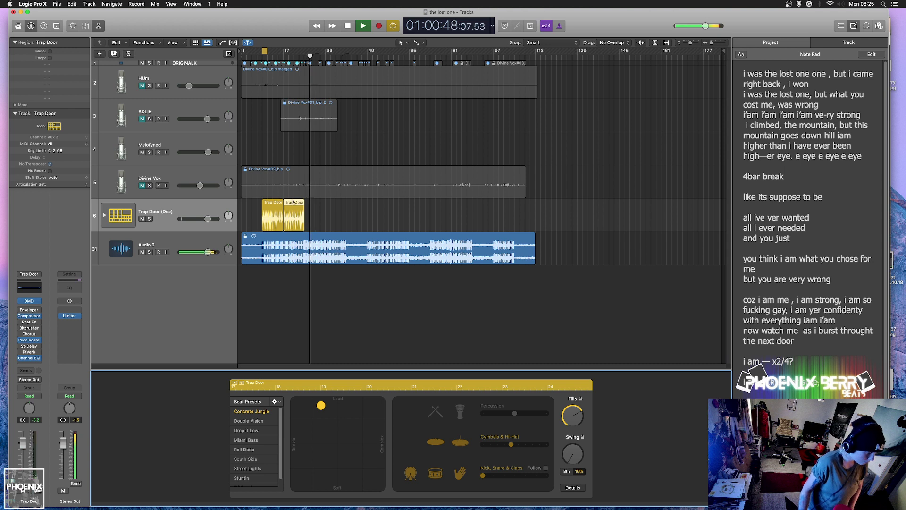
Loop the second Trap Door region up to bar 41 and add a new Drummer region there.
key(super+r)
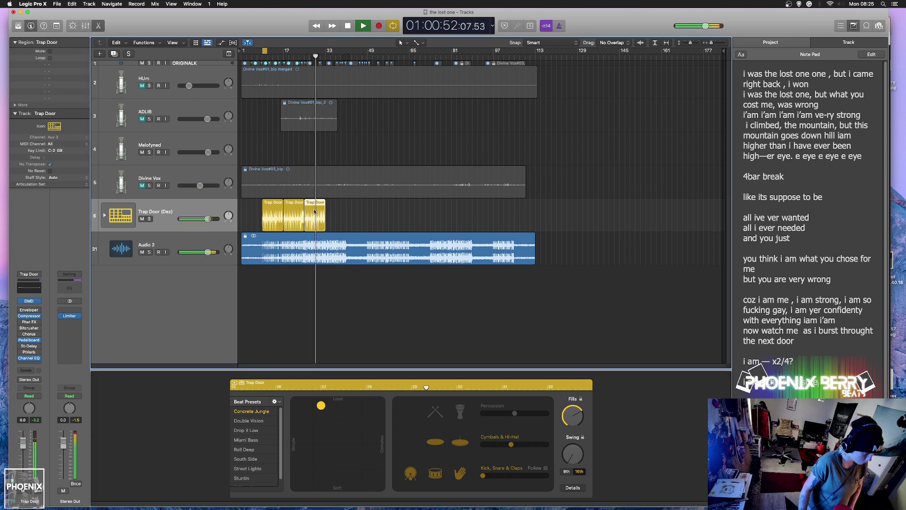
key(Delete)
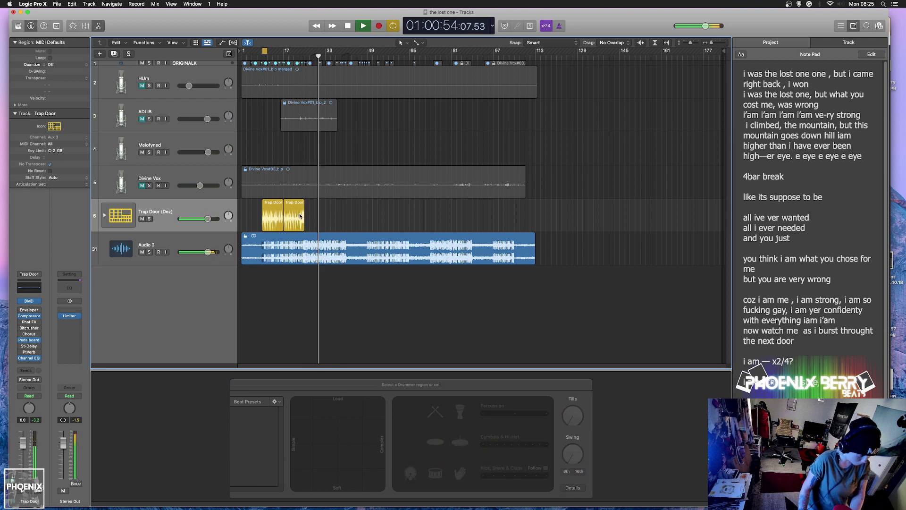
click(301, 215)
drag(304, 207, 347, 216)
key(ctrl+l)
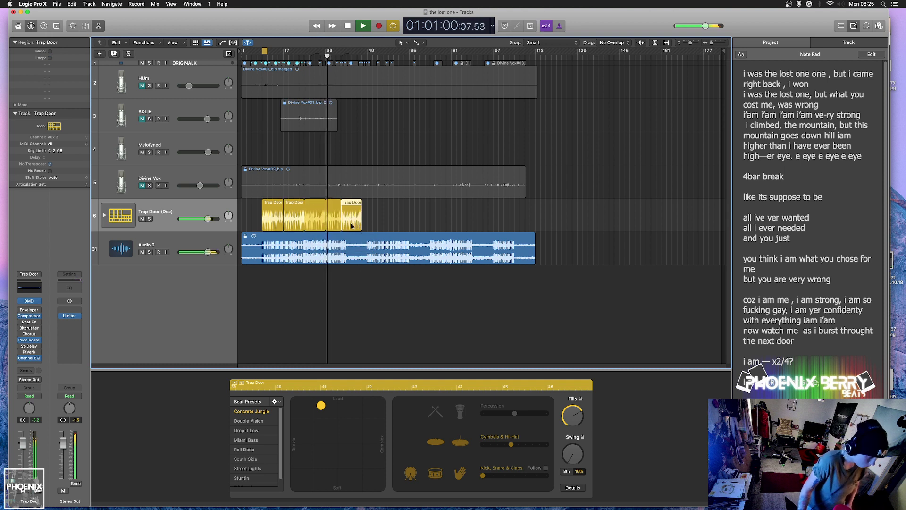
key(super+z)
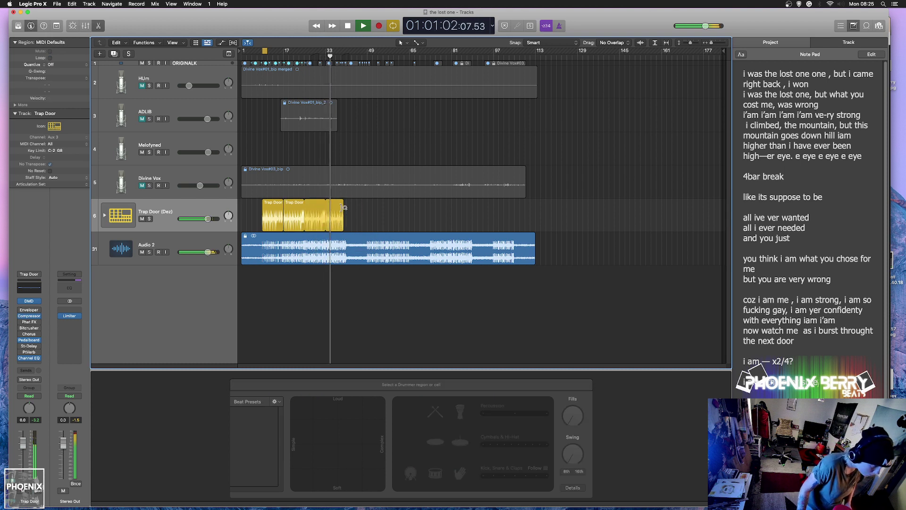
mouse_move(348, 206)
mouse_down()
mouse_move(356, 207)
mouse_move(350, 215)
mouse_up()
key(ctrl+l)
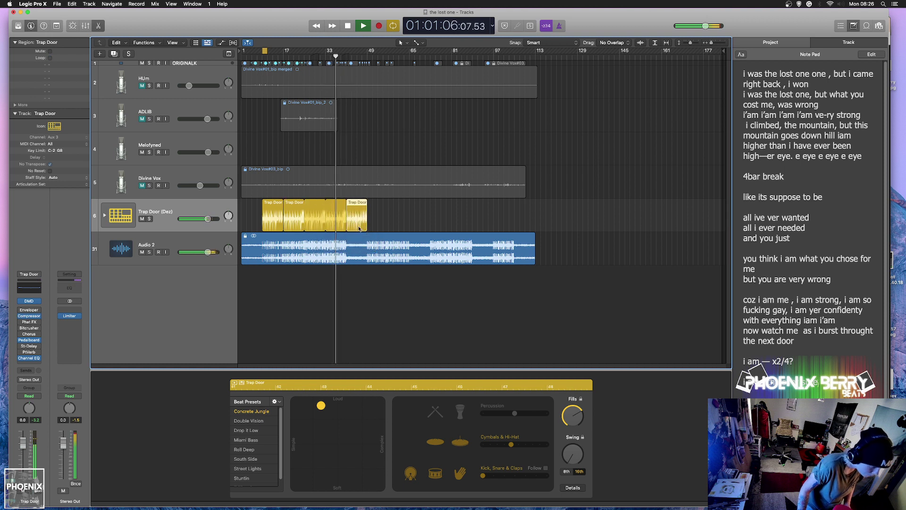
Set the bar 41 Drummer region to the simplest pattern with a loudness slightly below the middle.
drag(325, 400, 295, 401)
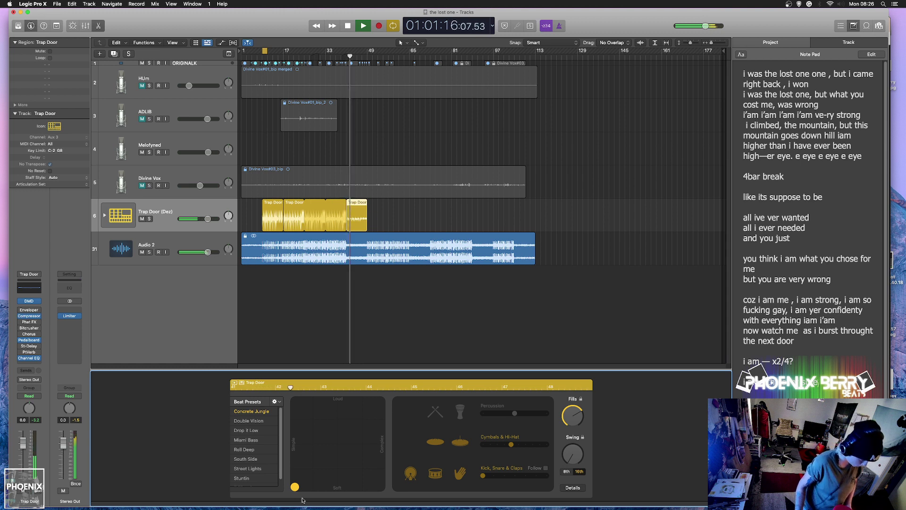
drag(299, 490, 288, 454)
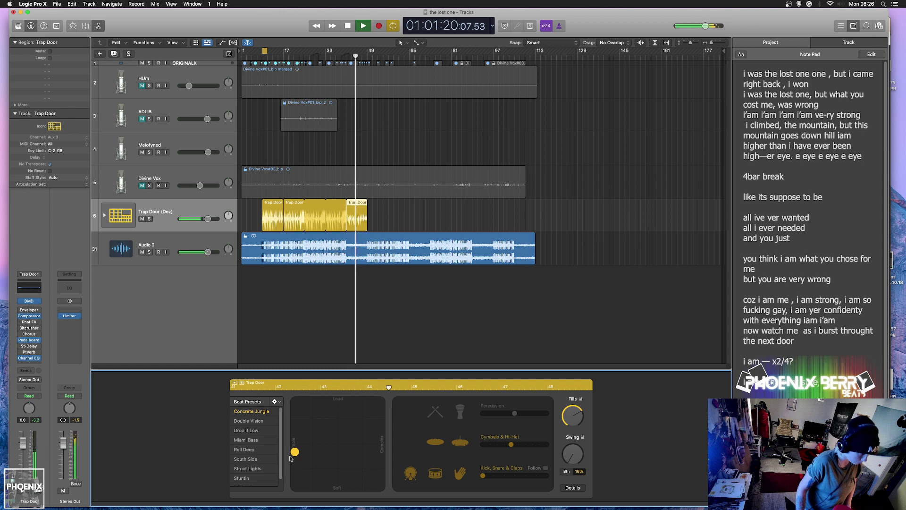
Copy the bar 41 Trap Door region to bar 65, around bar 90 and bar 105, and audition the last copy near bar 109.
drag(352, 222, 527, 232)
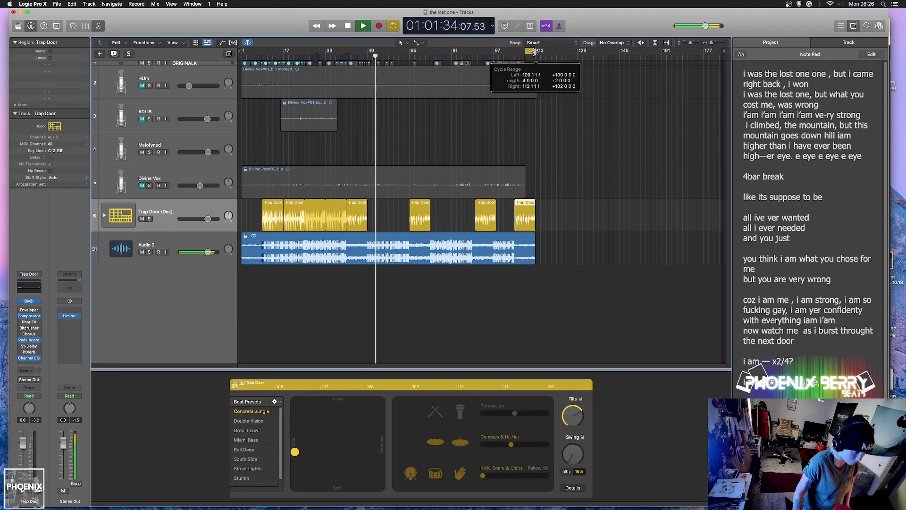
click(526, 52)
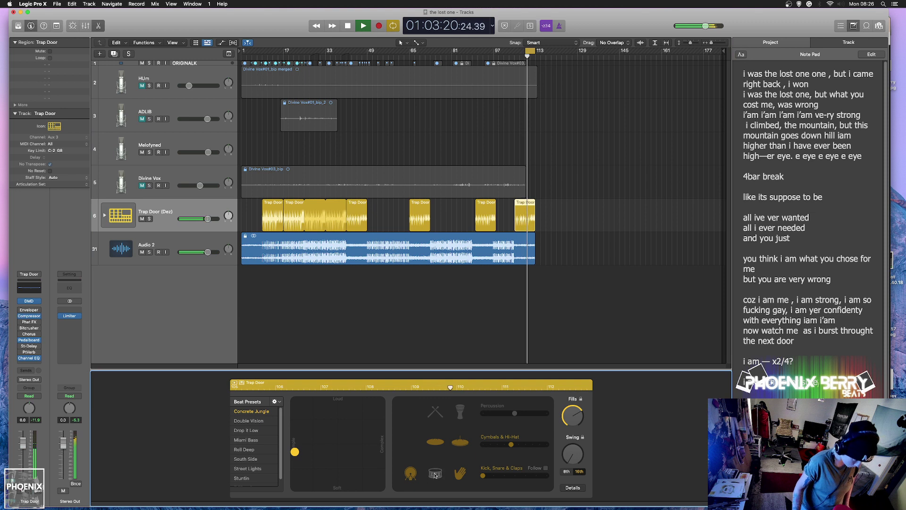
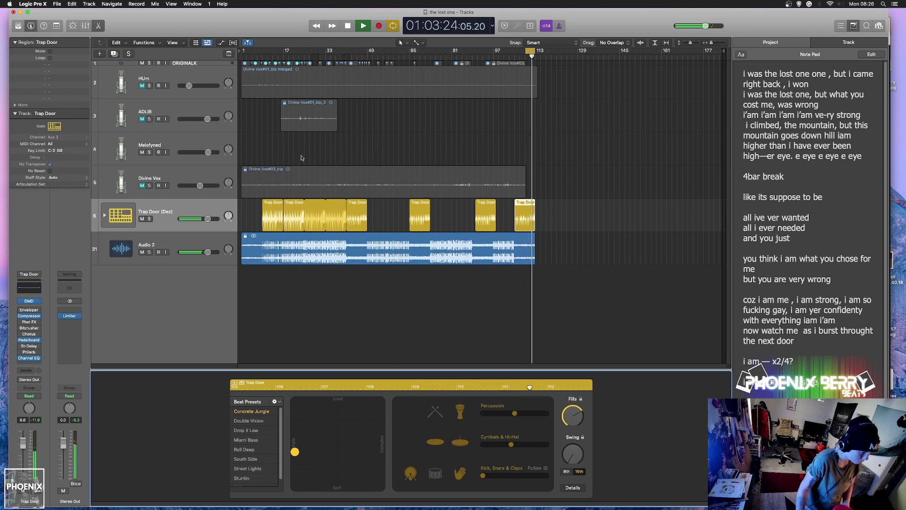
Lower the Audio 2 track's volume and delete the second Trap Door region together with its loops.
click(291, 53)
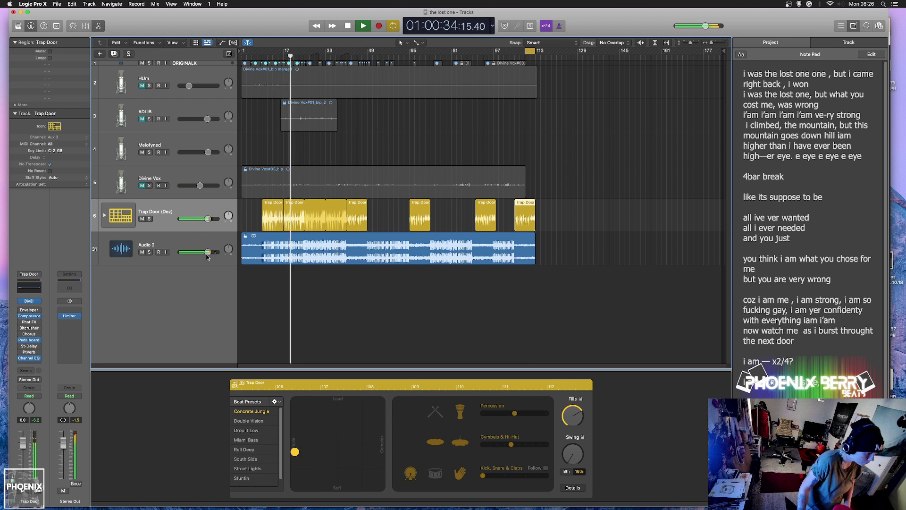
drag(207, 257, 193, 257)
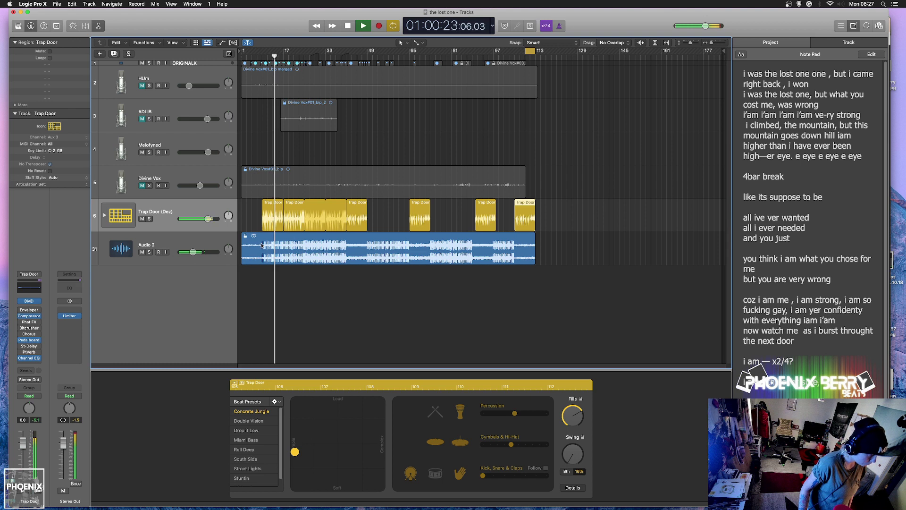
click(286, 224)
key(Delete)
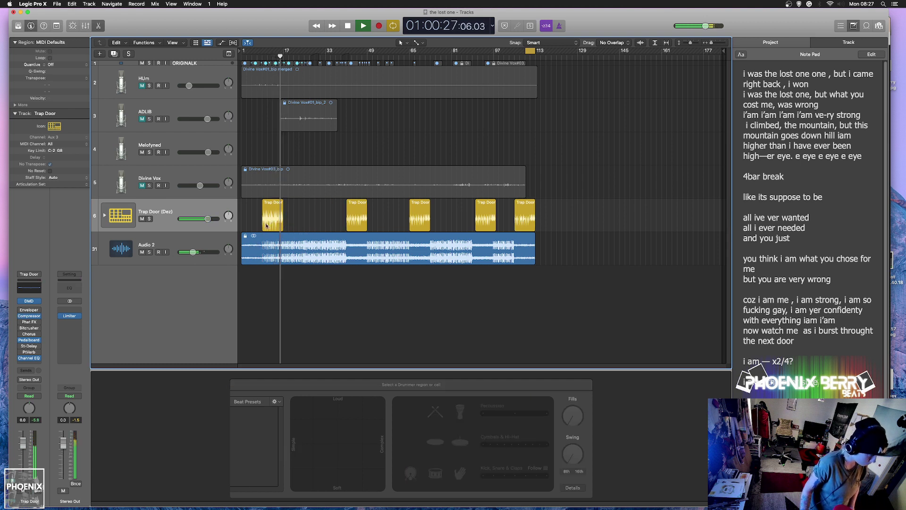
Close the Drummer editor and convert the first Trap Door region to a MIDI region.
click(271, 218)
key(e)
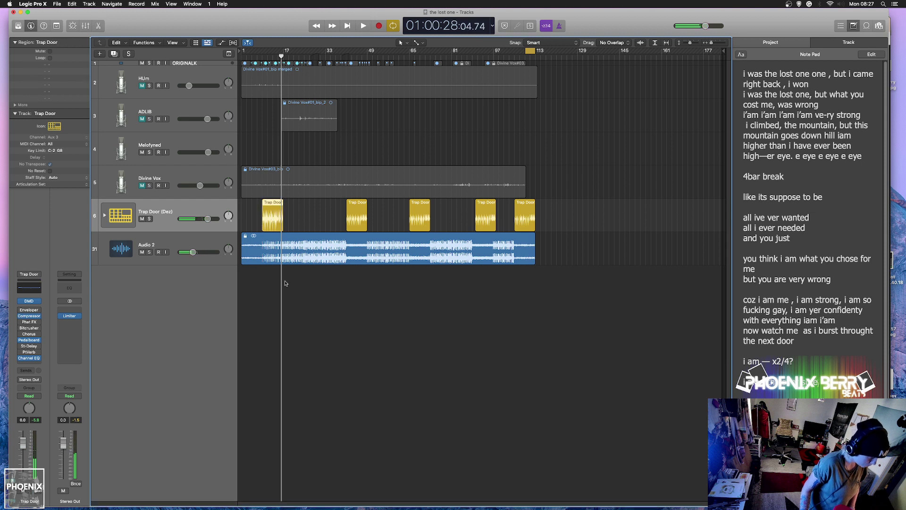
right_click(270, 214)
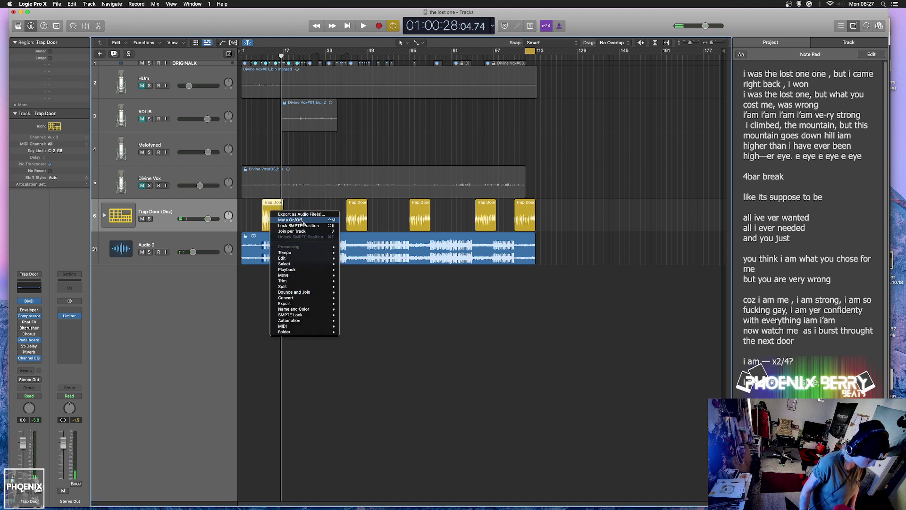
mouse_move(320, 310)
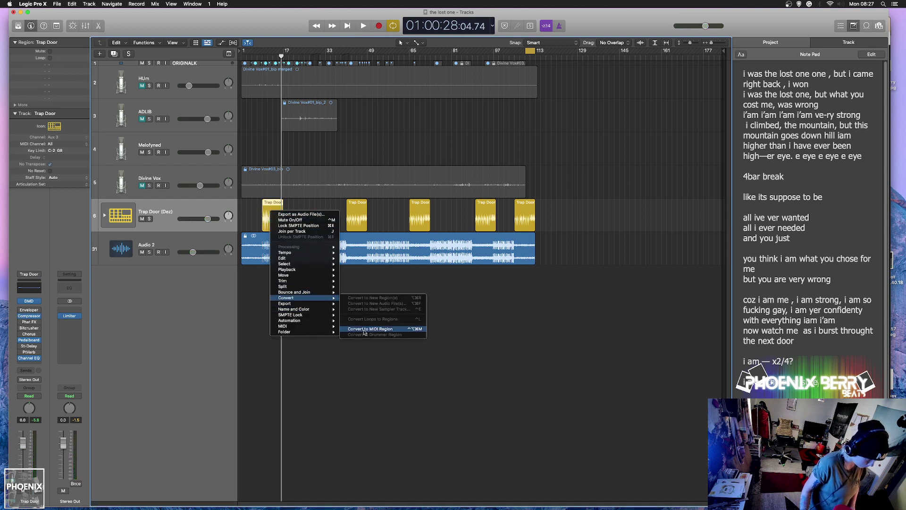
click(372, 320)
Set the cycle range to bars 9–17 around the converted region and hide the note pad.
drag(262, 52, 286, 51)
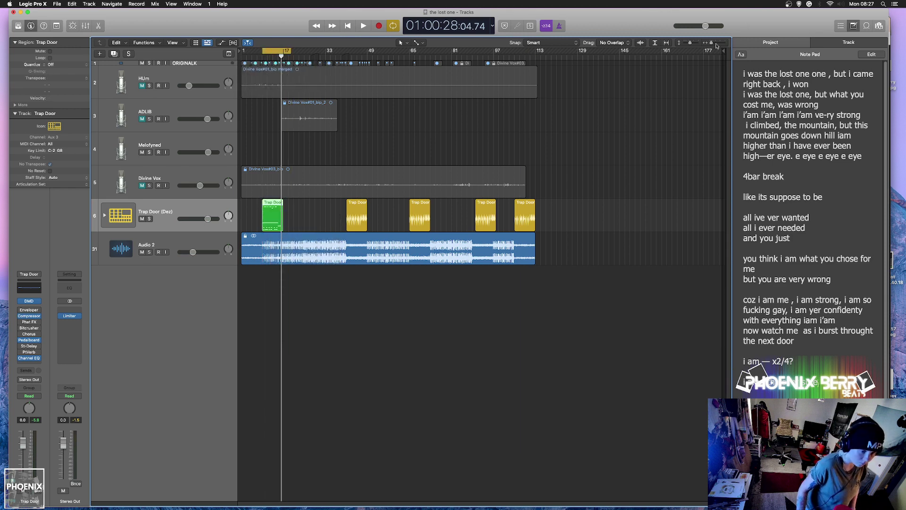
drag(712, 44, 724, 43)
key(space)
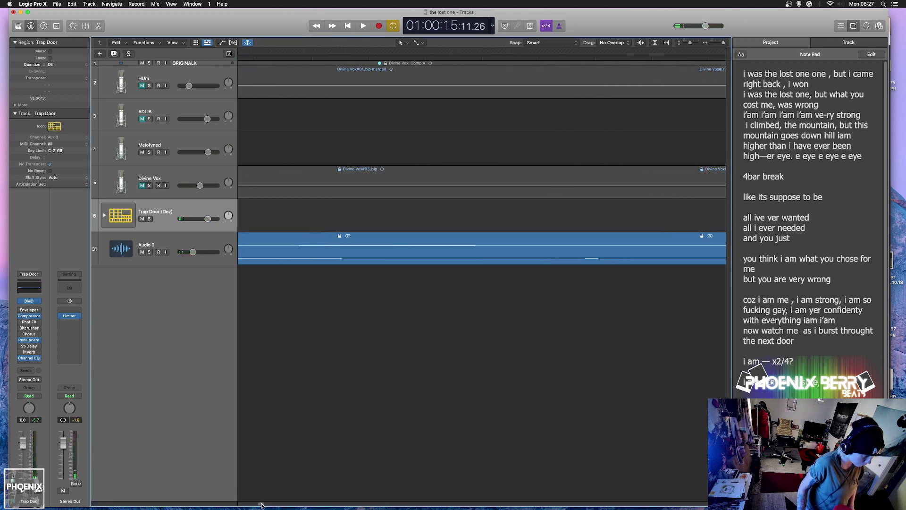
click(854, 27)
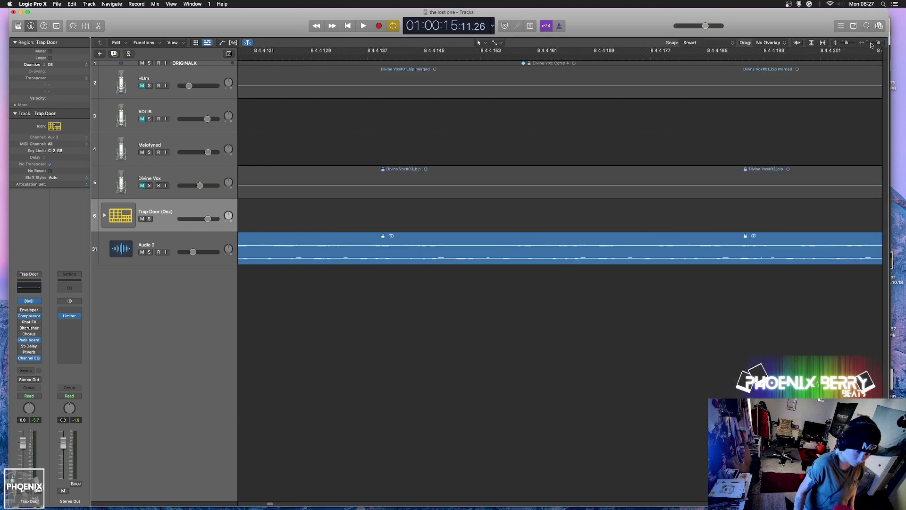
click(872, 45)
click(539, 284)
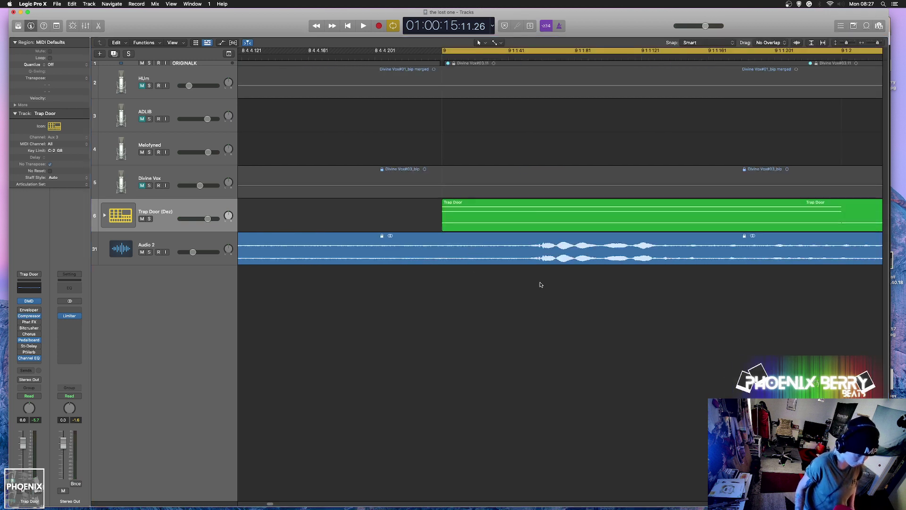
Open the converted Trap Door region in the Piano Roll and enlarge the editor to show all its drum notes.
click(540, 217)
double_click(534, 220)
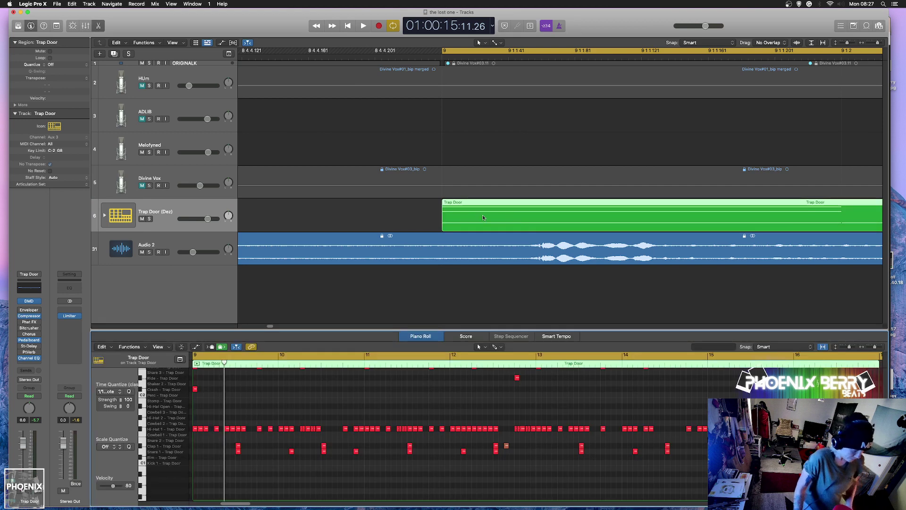
drag(341, 329, 341, 148)
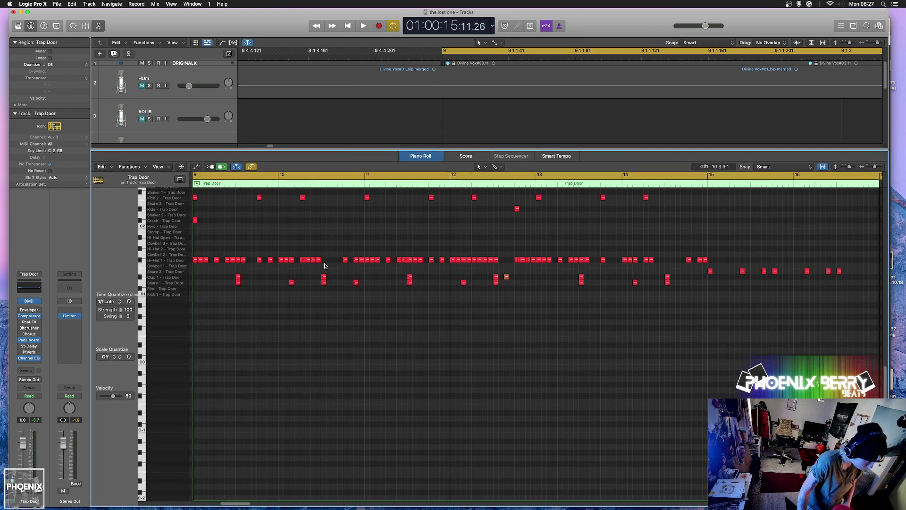
scroll(303, 311, up, 4)
Play from bar 9 with the Trap Door and Audio 2 tracks in view to compare the Kick 2 notes with the beat.
key(space)
key(space)
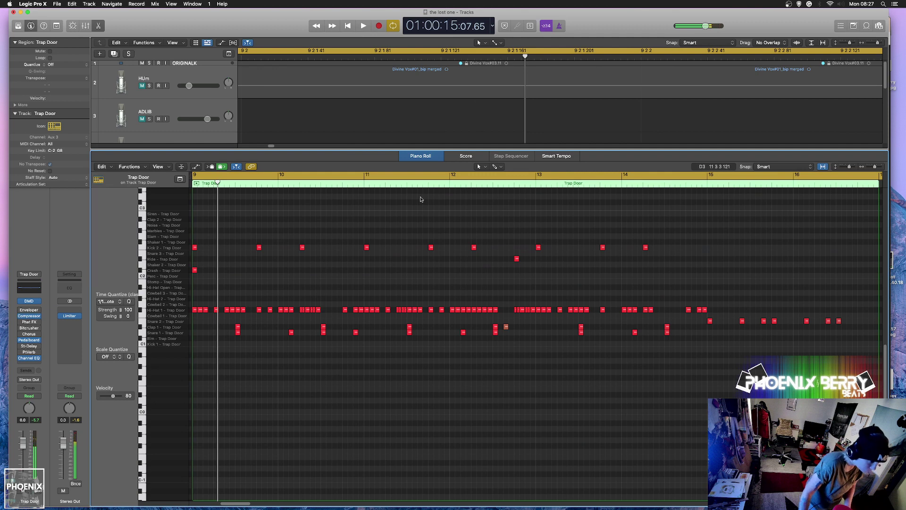
scroll(344, 122, down, 5)
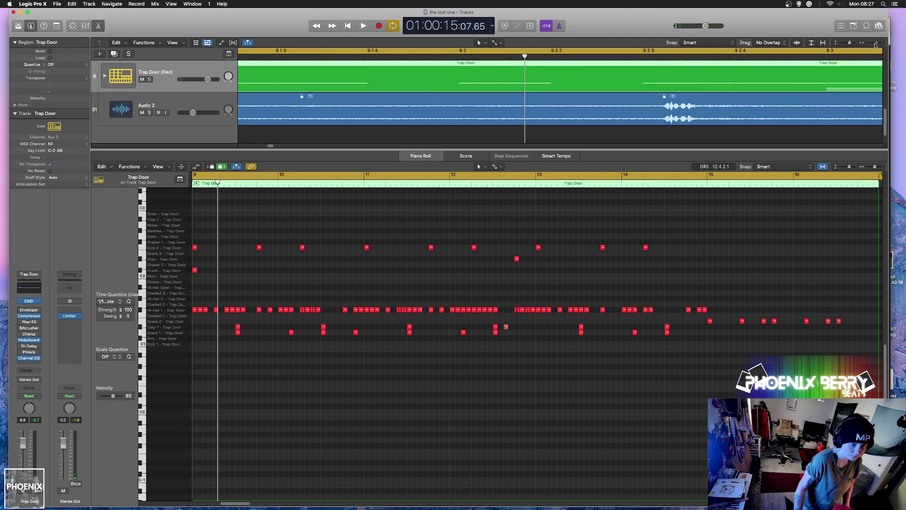
scroll(528, 129, down, 5)
click(529, 129)
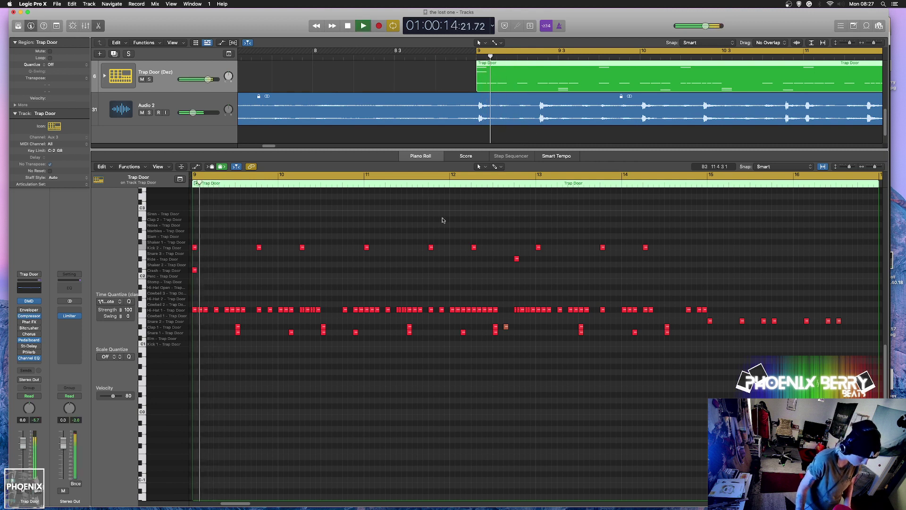
click(195, 248)
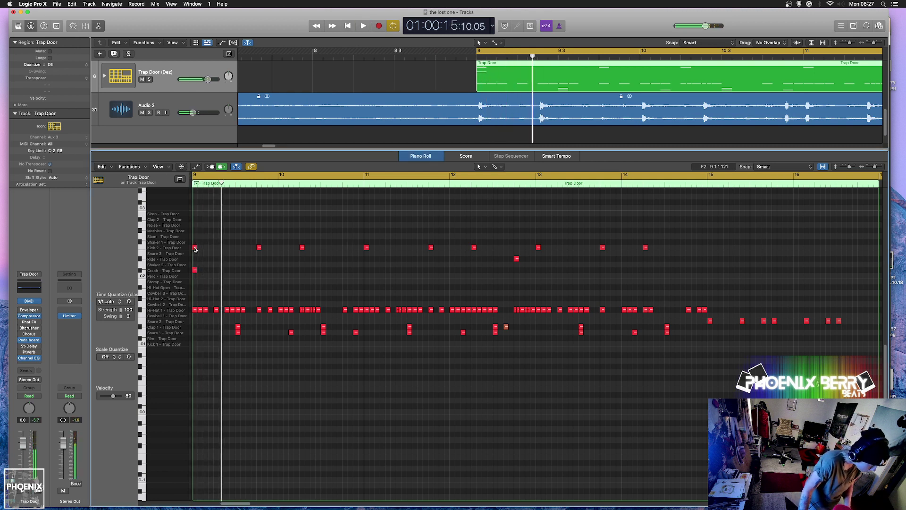
key(space)
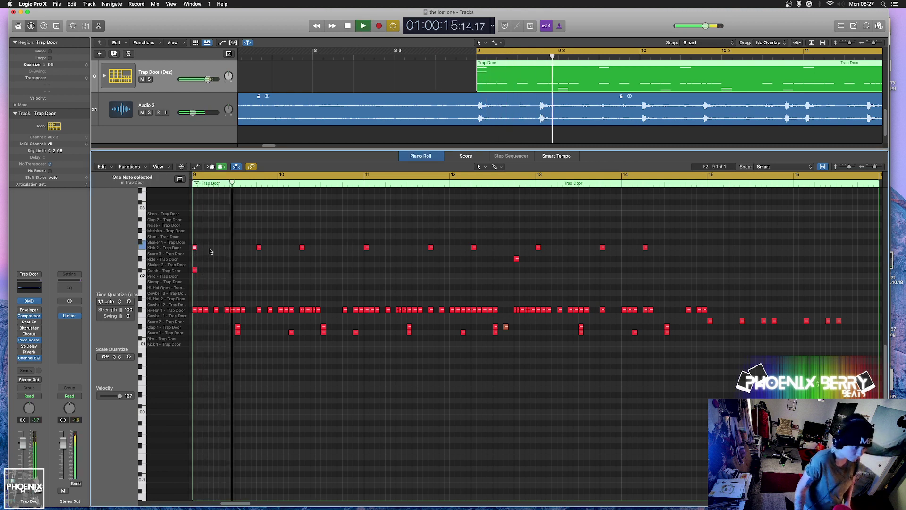
click(558, 53)
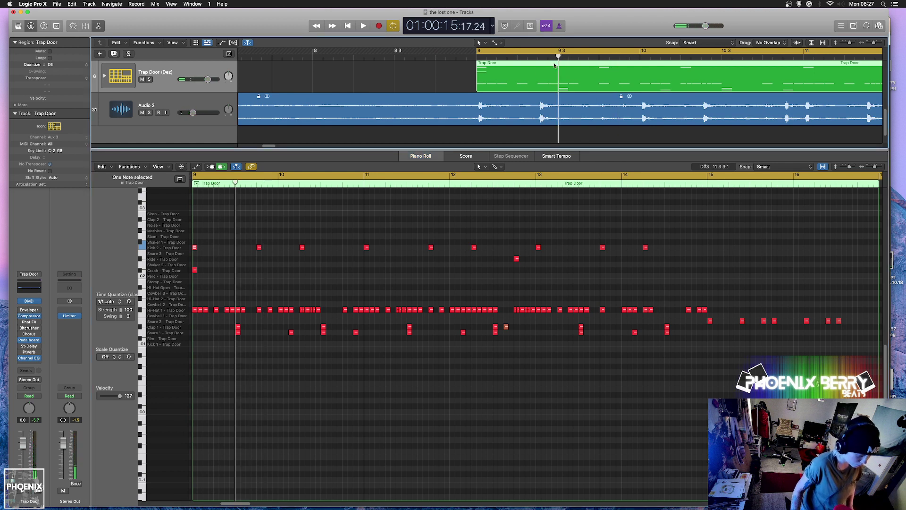
key(space)
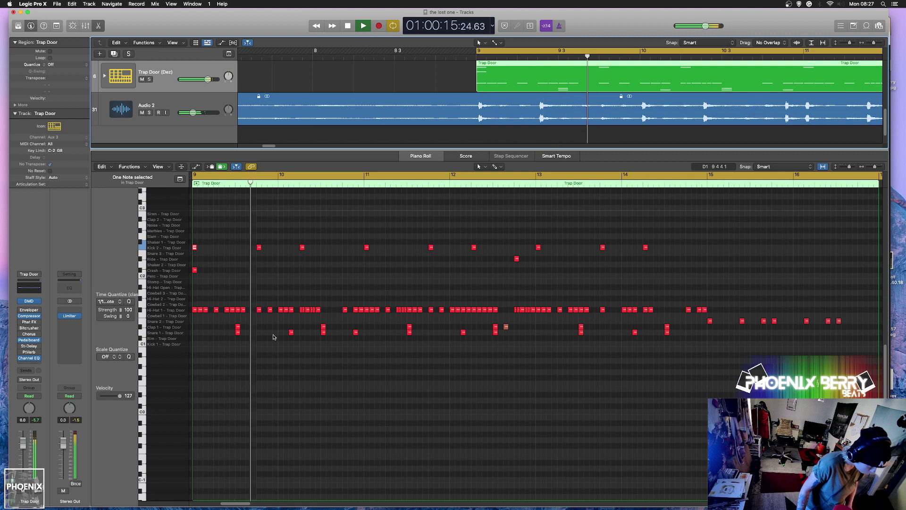
key(space)
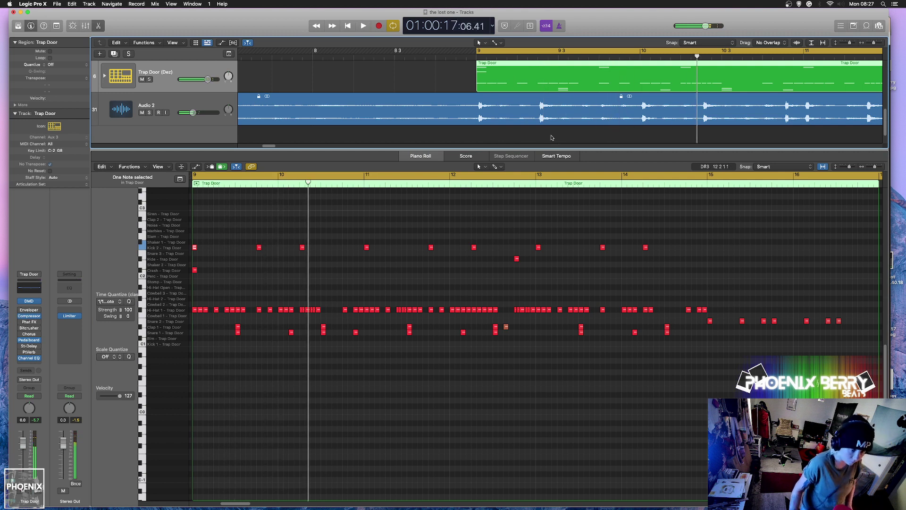
Move the Kick 2 note on beat 2 of bar 10 to the start of bar 10 and play it back.
click(641, 55)
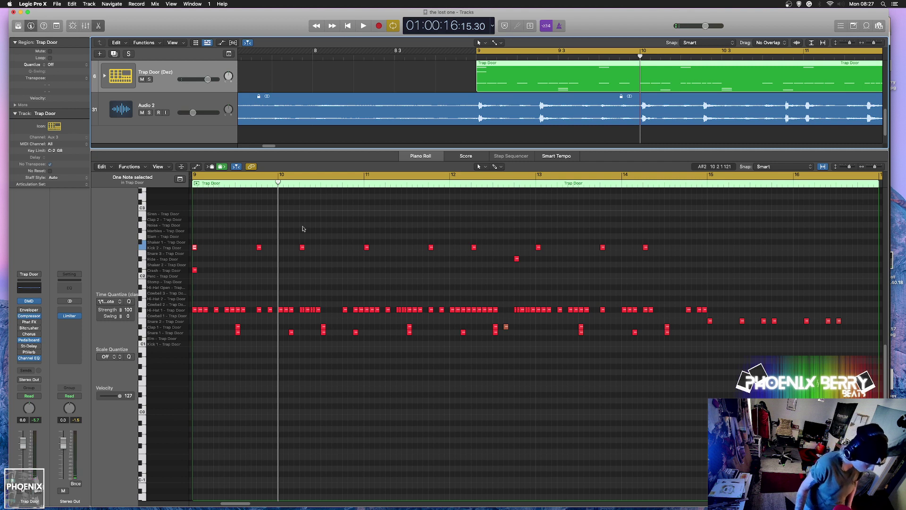
drag(302, 248, 282, 248)
key(space)
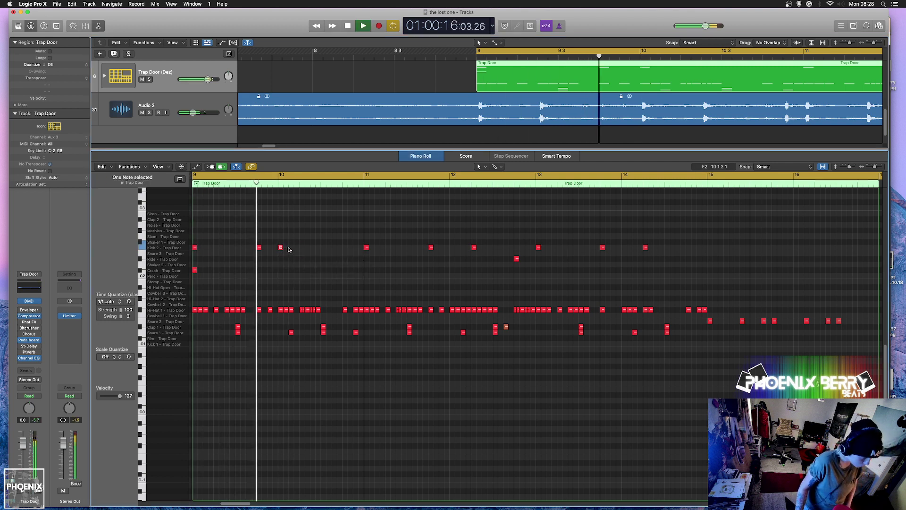
key(space)
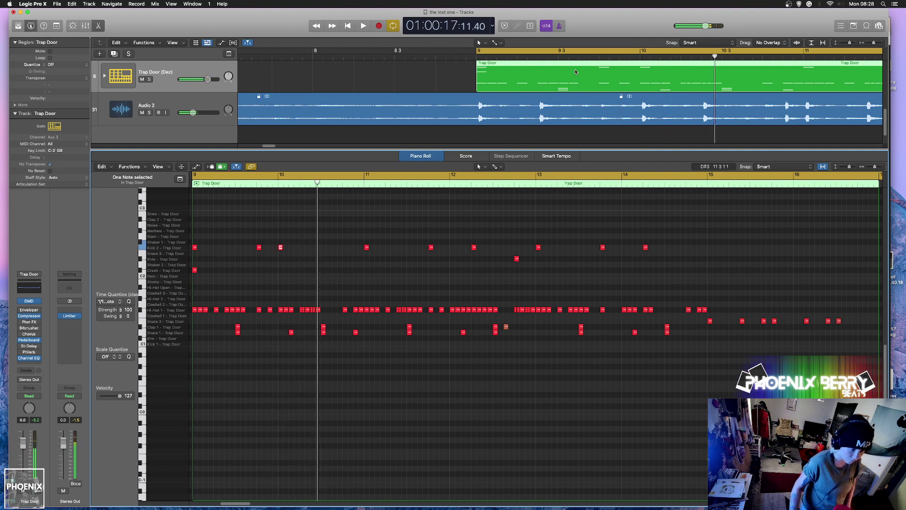
Add copied Kick 2 notes halfway through beats 2 and 4 of bar 10, aligned with the Audio 2 hits, and play them back.
drag(642, 57, 702, 55)
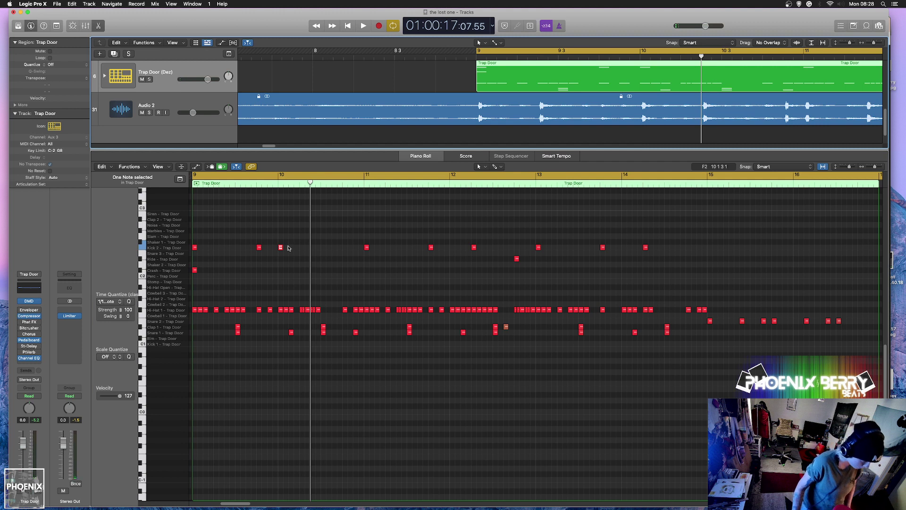
drag(282, 249, 313, 249)
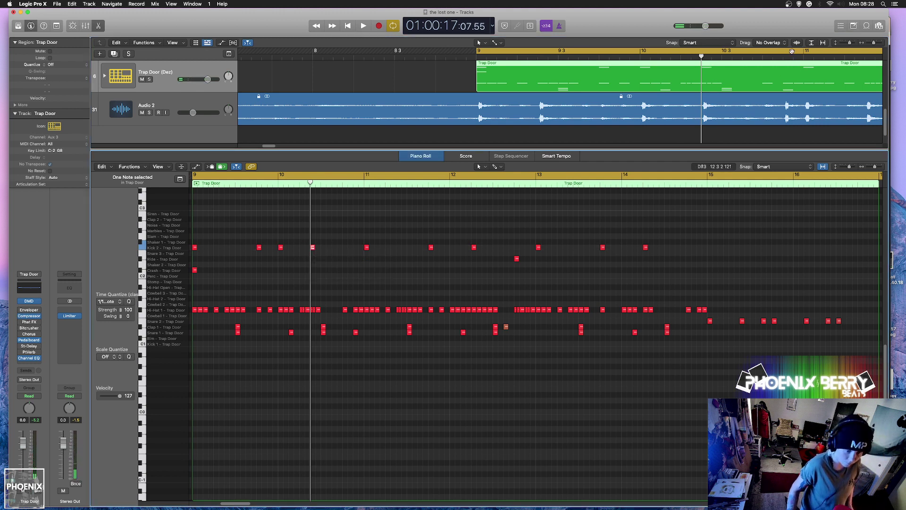
drag(792, 52, 783, 58)
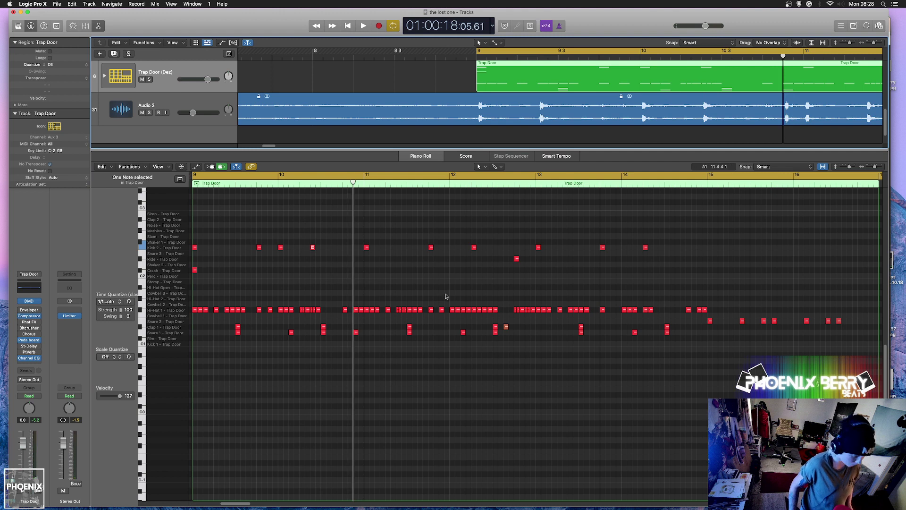
drag(366, 250, 355, 250)
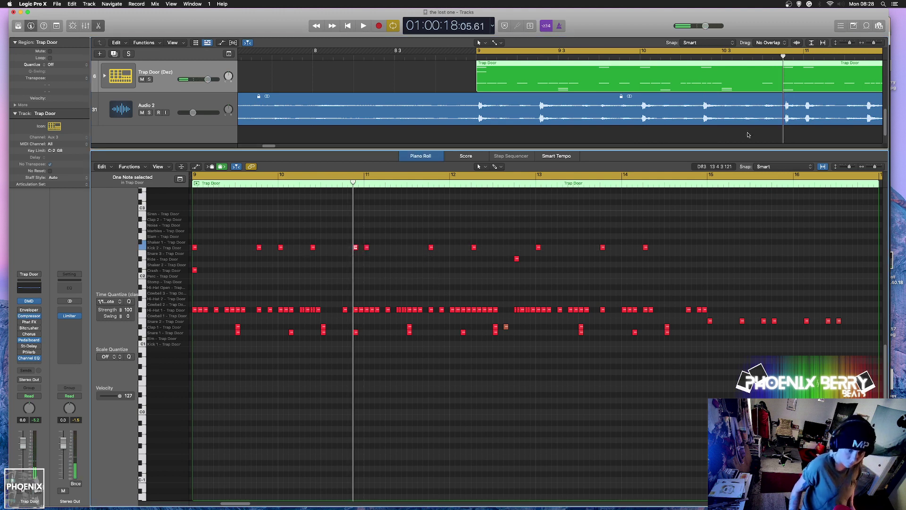
drag(784, 56, 803, 56)
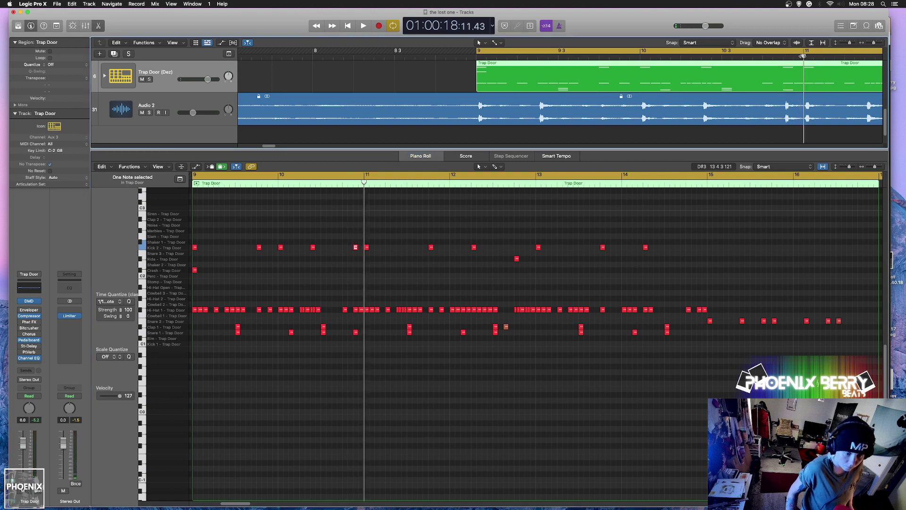
key(space)
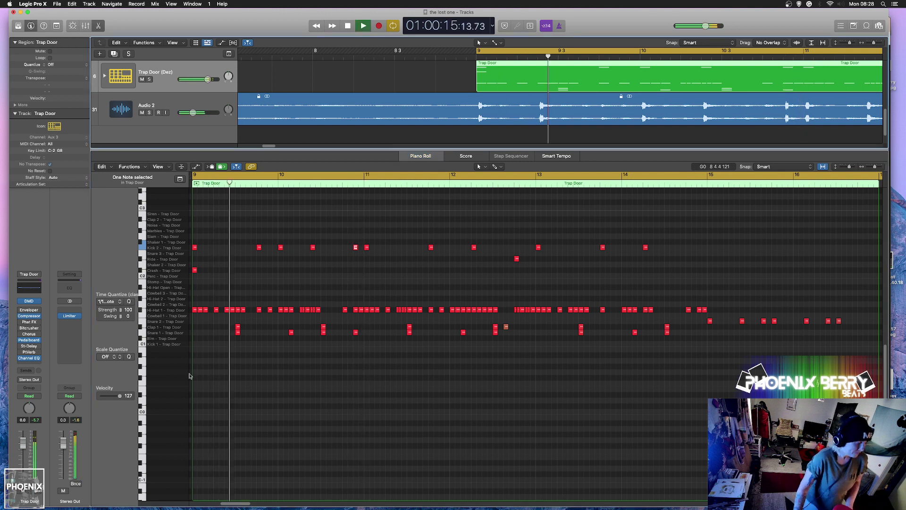
key(space)
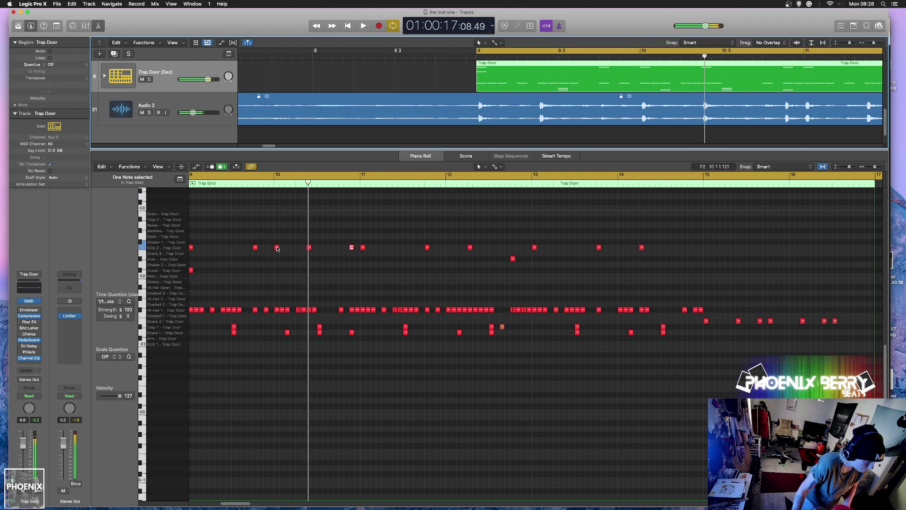
Set the velocity of the Kick 2 note at the start of bar 10 to 3 and play the pattern.
click(186, 345)
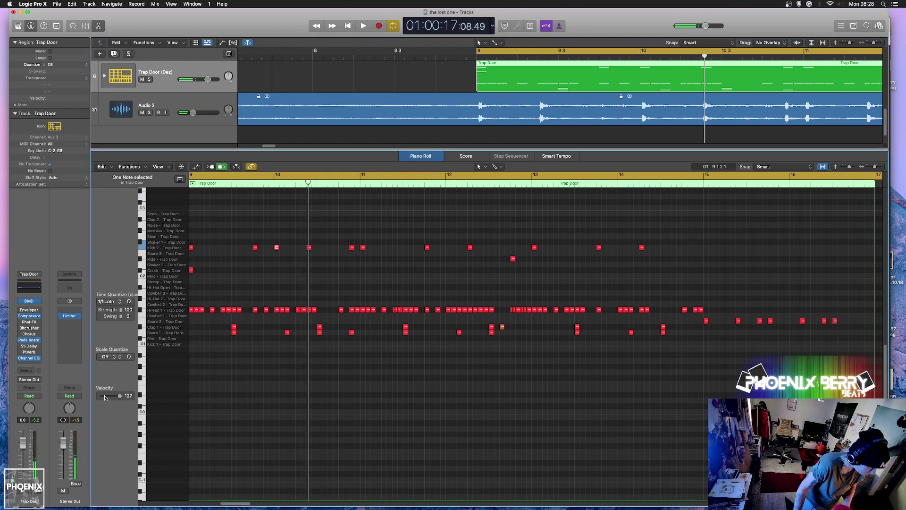
drag(105, 397, 100, 397)
key(space)
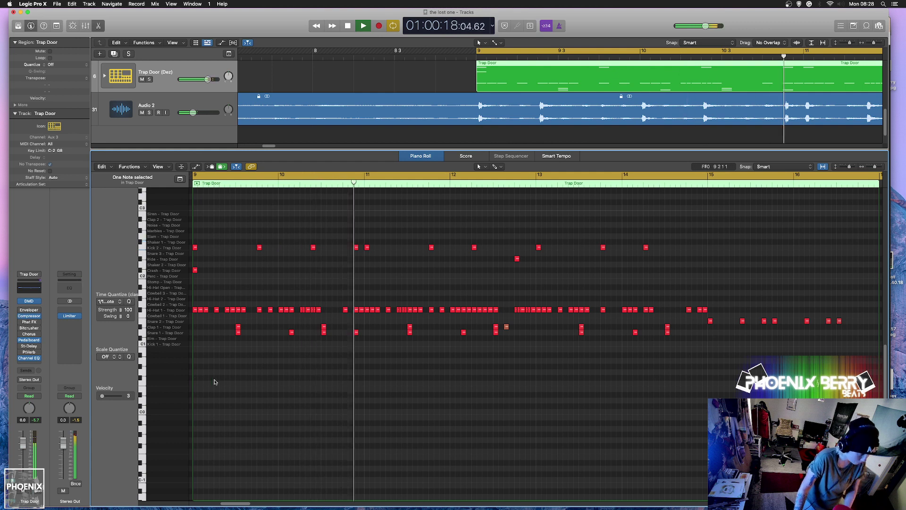
Copy the Kick 2 note on beat 4 of bar 9 to halfway through beat 2, aligned with the Audio 2 hit, and play it back.
key(space)
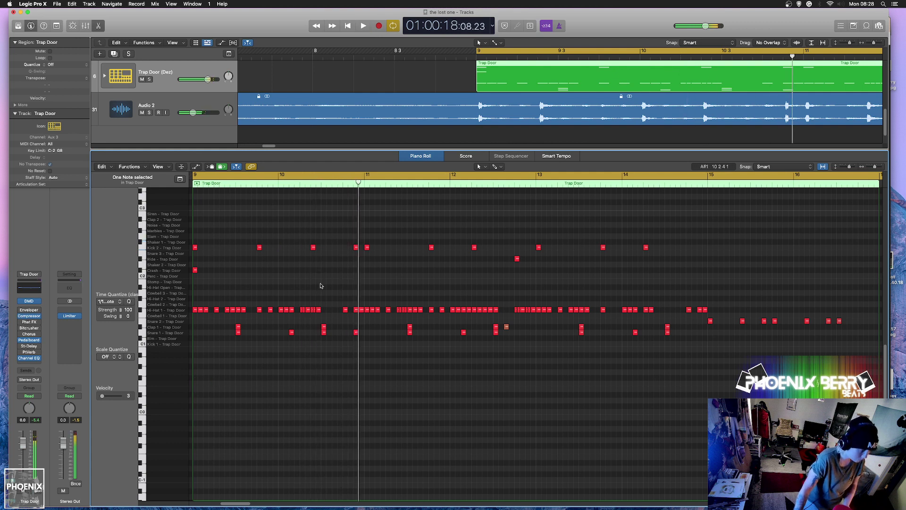
click(537, 58)
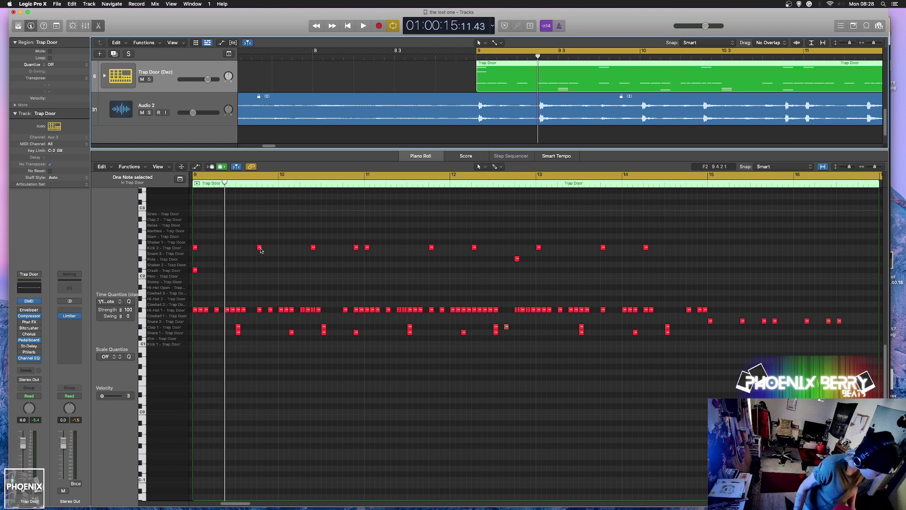
drag(260, 247, 228, 250)
key(space)
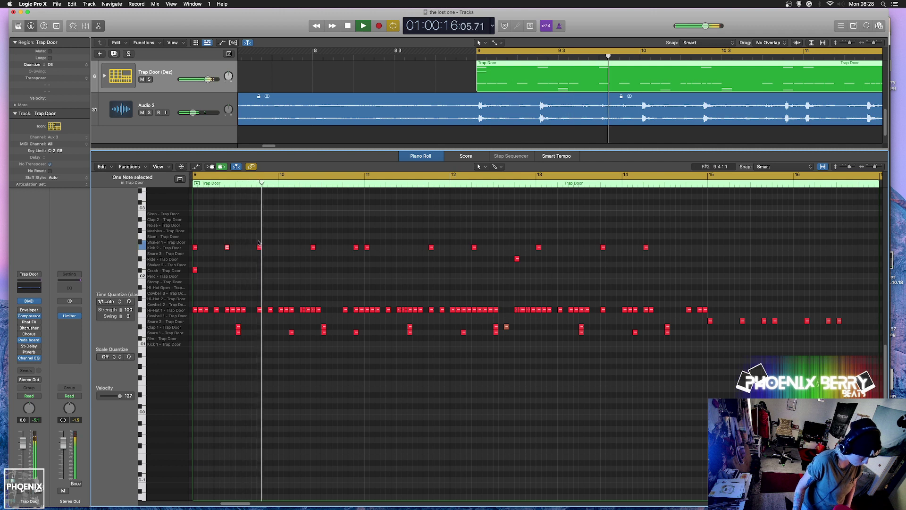
key(space)
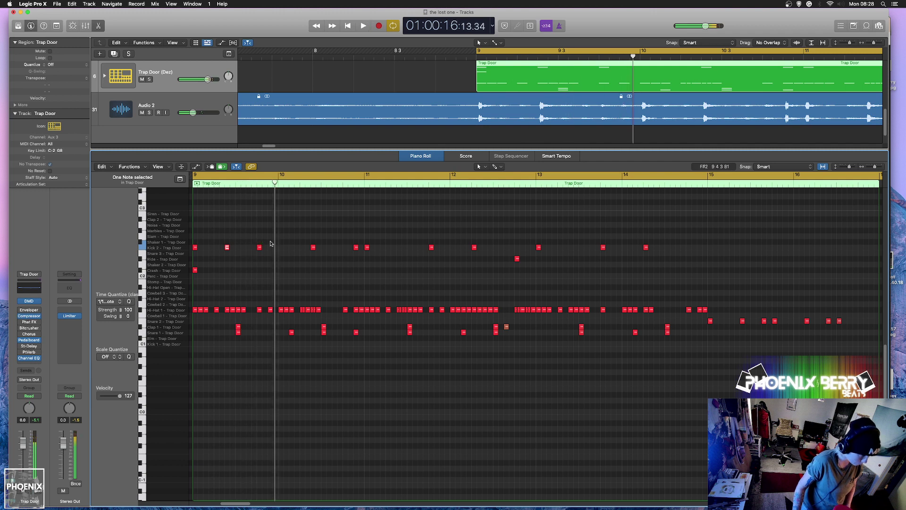
Move the Kick 2 note on beat 4 of bar 9 to the start of bar 10 and play it back.
click(633, 64)
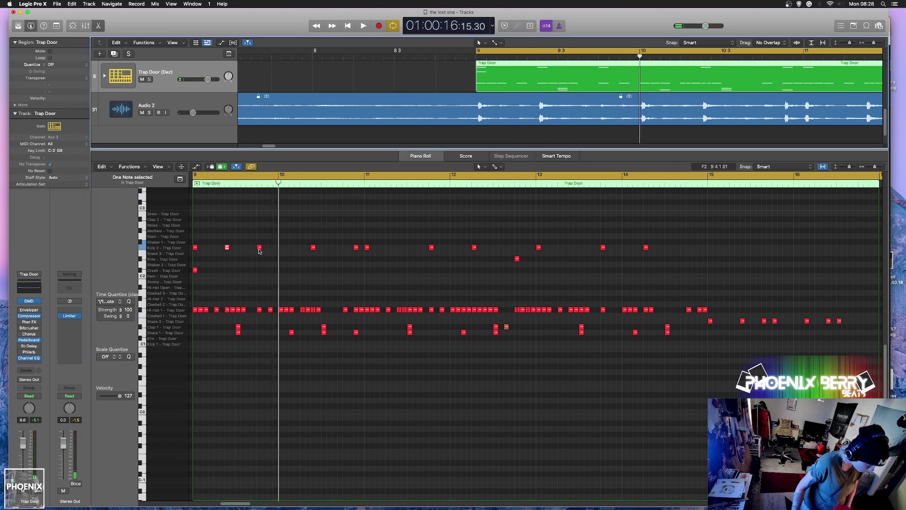
drag(259, 251, 282, 252)
key(space)
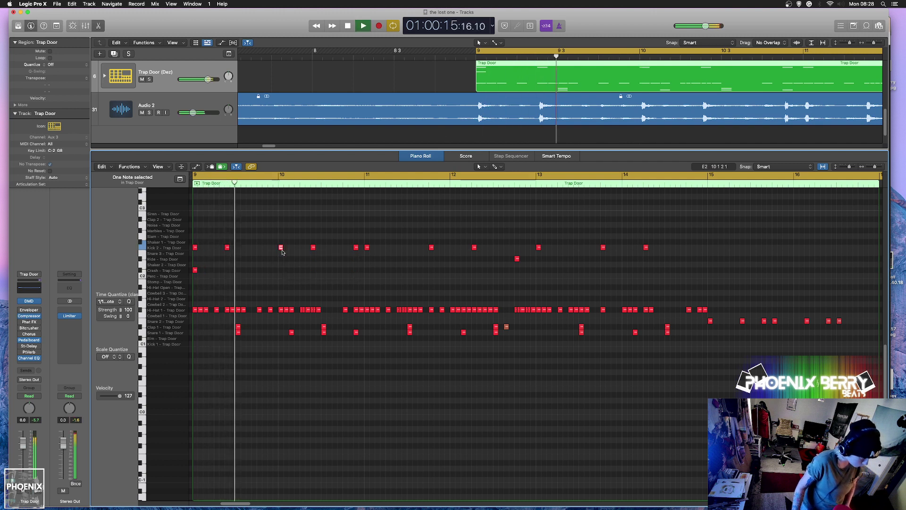
key(space)
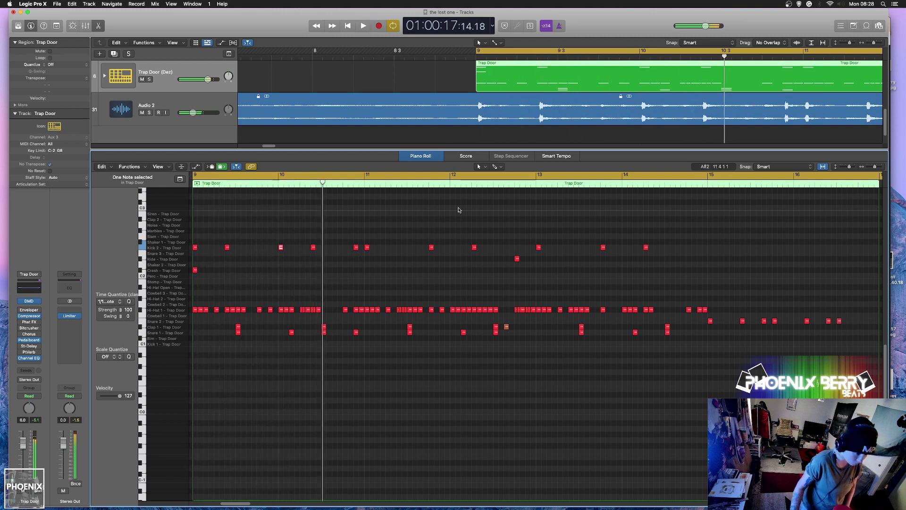
Check the remaining bar 10 kicks against the Audio 2 hits and set the cycle range from bar 11 to bar 13.
click(702, 58)
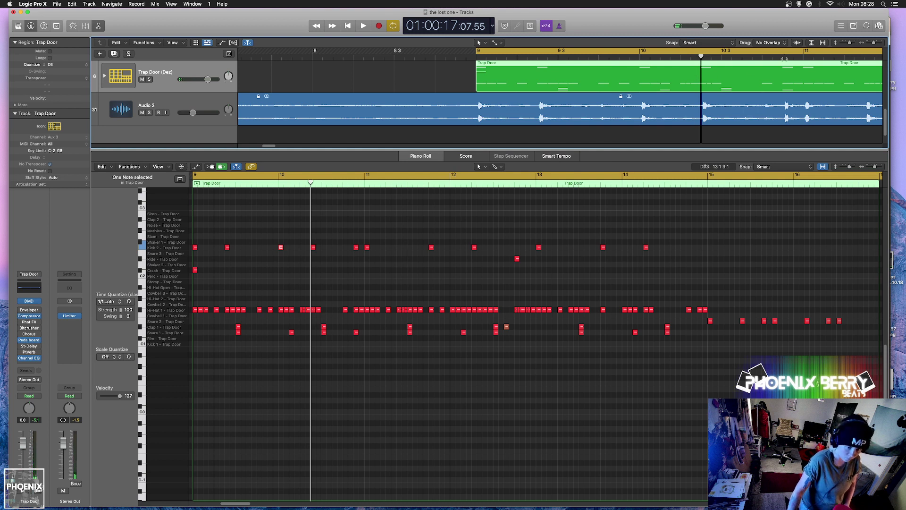
click(784, 58)
key(space)
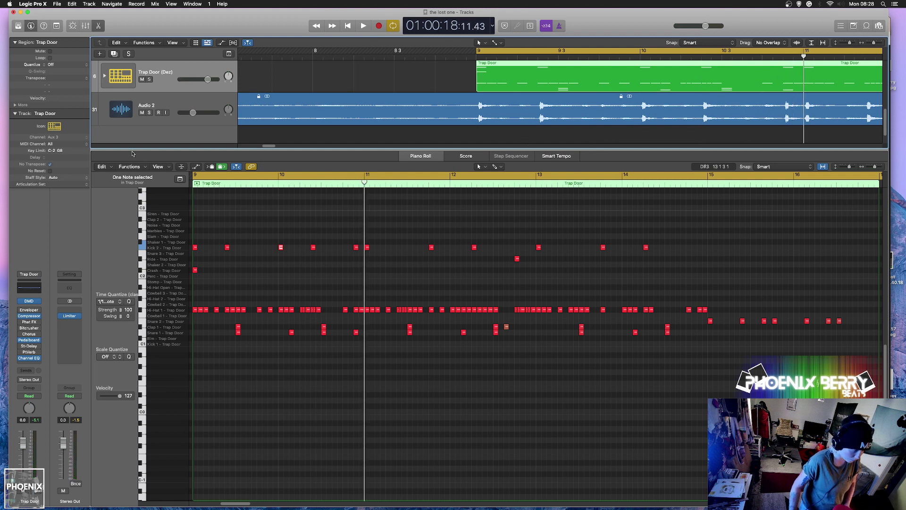
drag(266, 146, 279, 149)
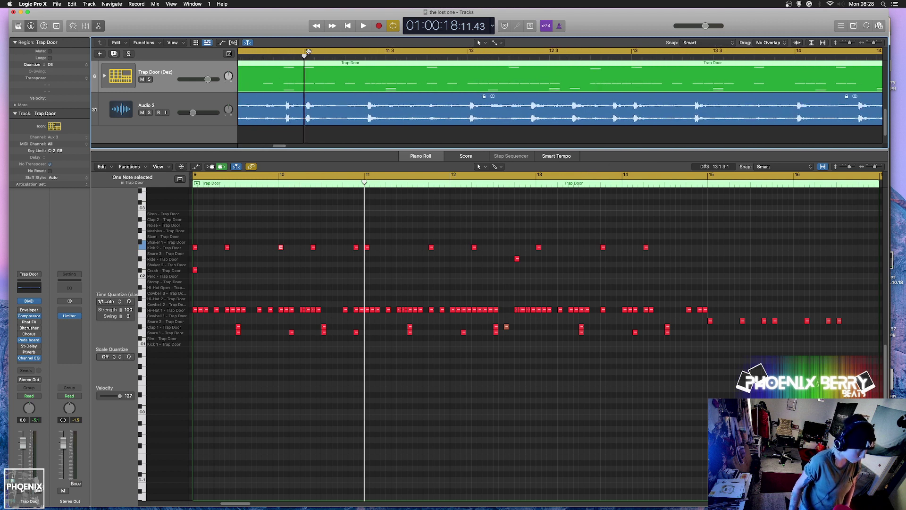
drag(309, 51, 632, 51)
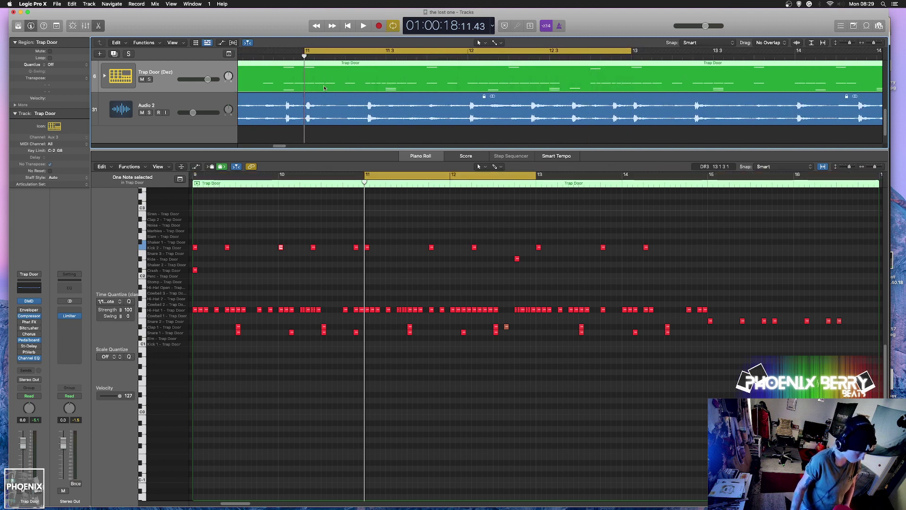
Copy the Kick 2 note on beat 4 of bar 11 to halfway through beat 2, aligned with the Audio 2 hit.
click(366, 58)
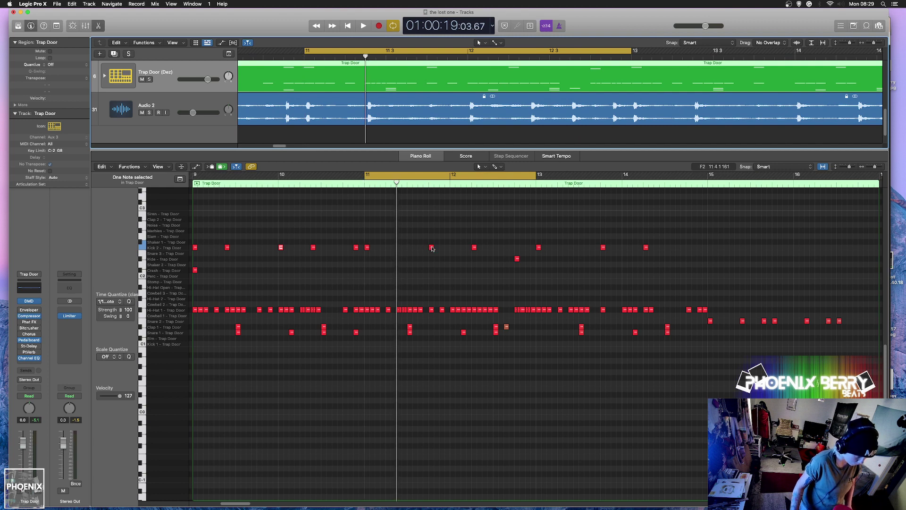
mouse_move(432, 249)
mouse_down()
mouse_move(399, 250)
mouse_move(432, 249)
mouse_up()
key(space)
key(space)
click(443, 265)
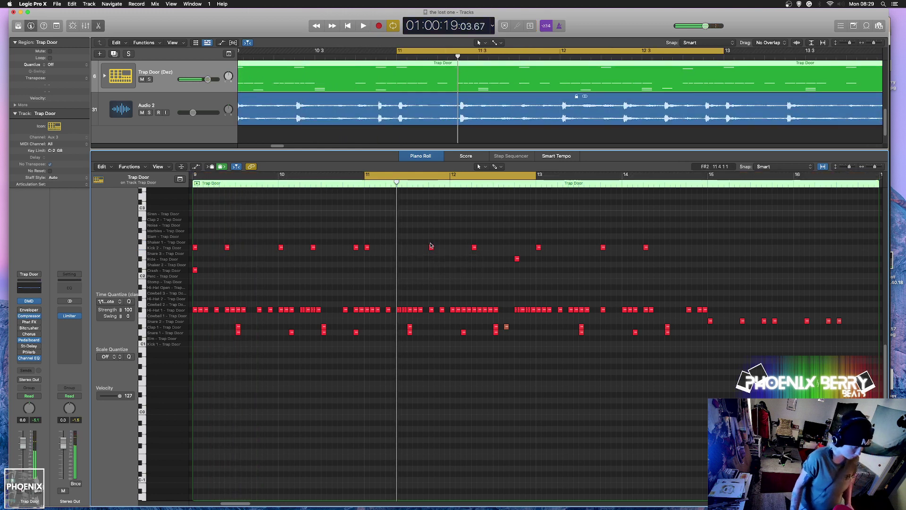
mouse_move(458, 55)
mouse_down()
mouse_move(399, 56)
mouse_move(457, 57)
mouse_up()
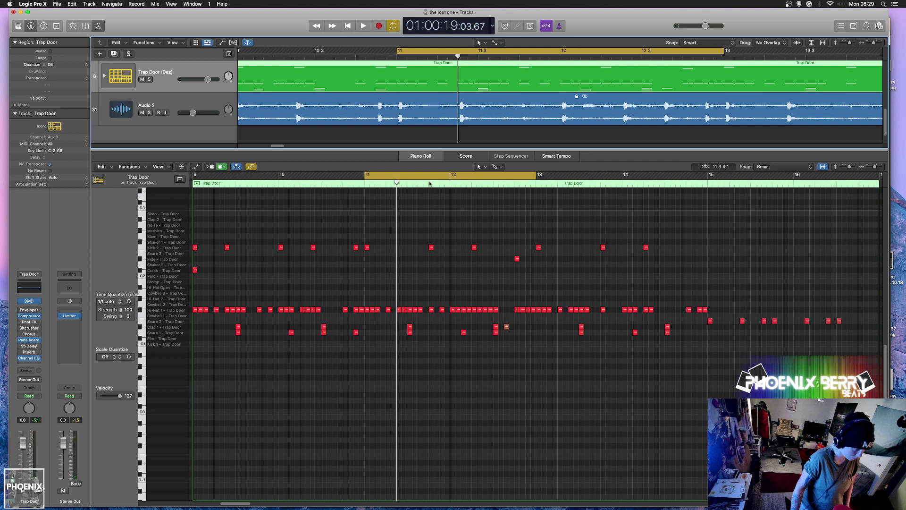
click(432, 248)
drag(431, 248, 400, 249)
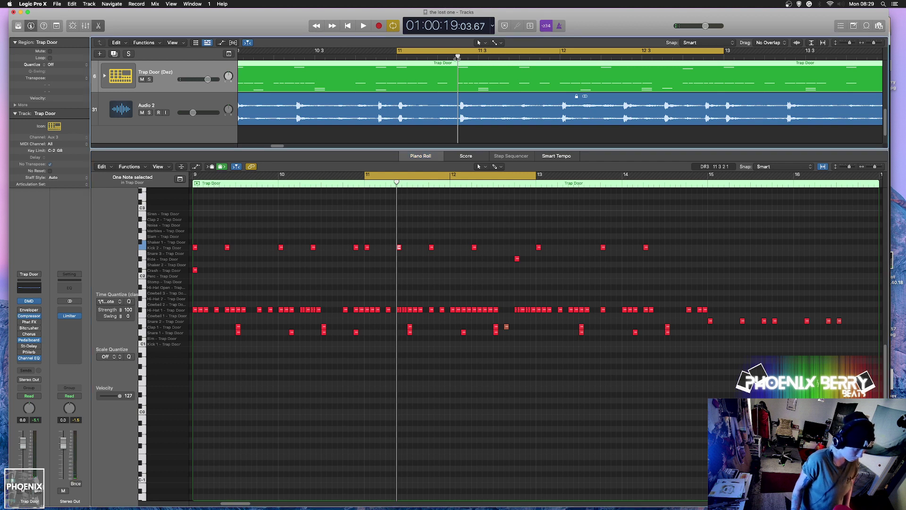
Move the Kick 2 note on beat 2 of bar 12 to the bar's start and copy it to halfway through beat 2.
drag(458, 57, 562, 57)
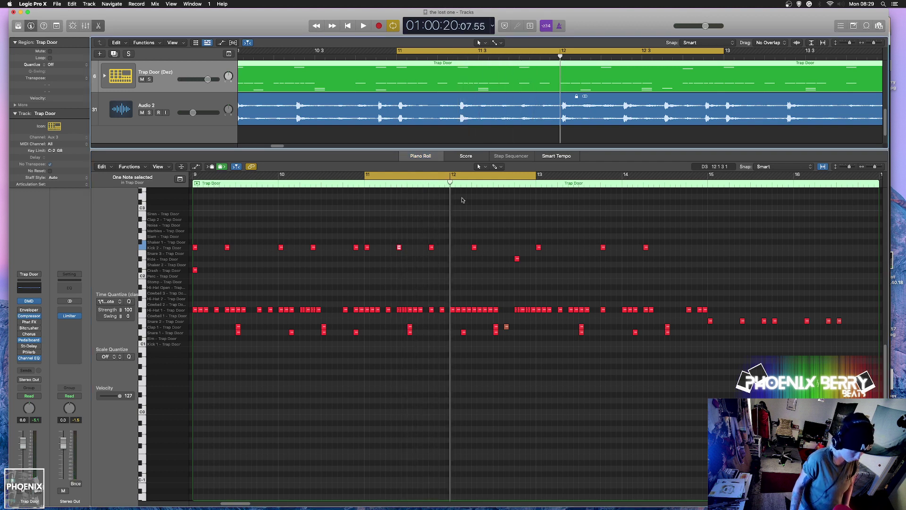
drag(475, 248, 452, 249)
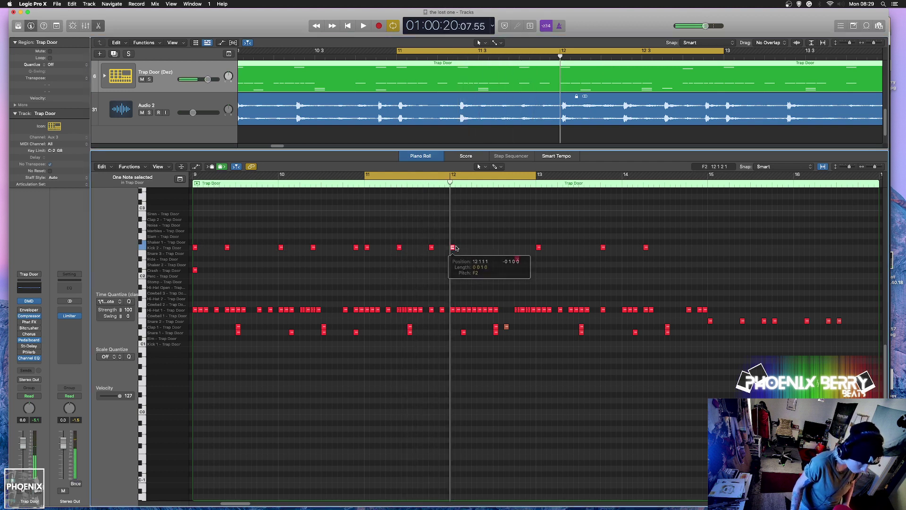
click(621, 52)
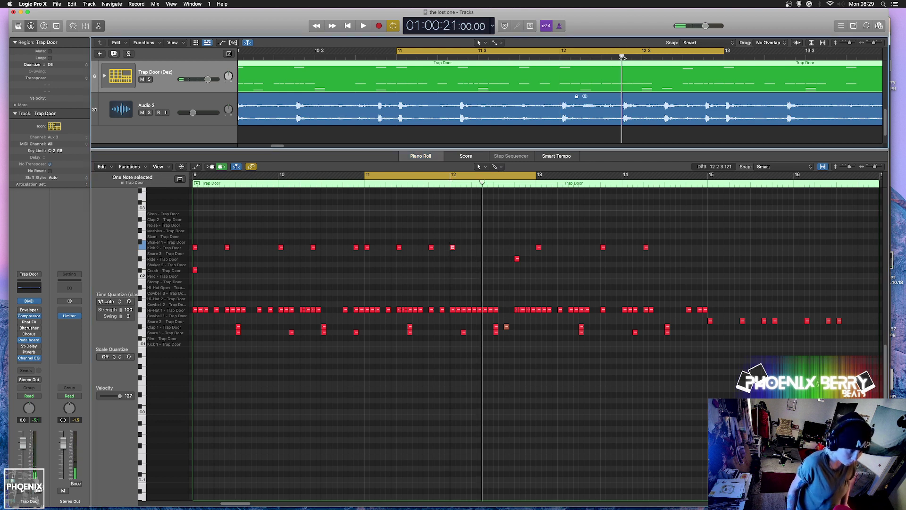
drag(452, 249, 486, 250)
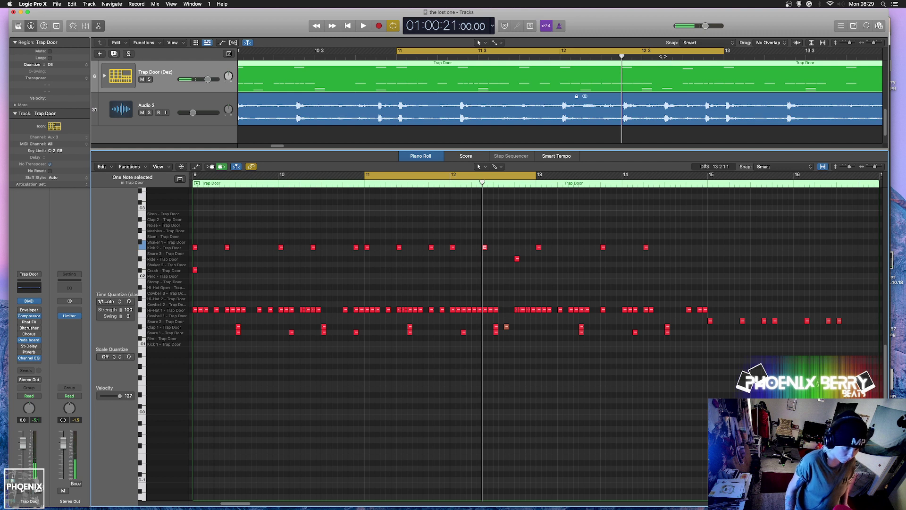
Copy the Kick 2 note at the start of bar 13 to halfway through beats 3 and 4 of bar 12 and play the range.
click(663, 56)
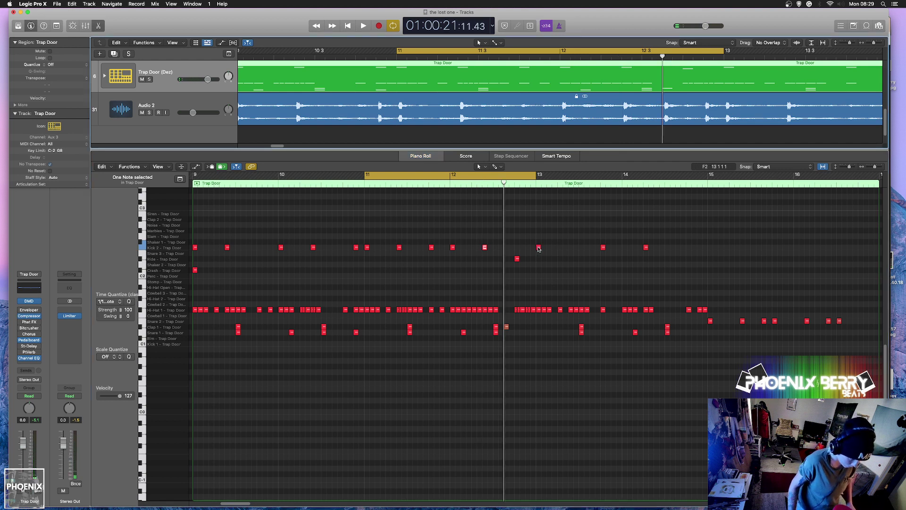
drag(539, 250, 507, 249)
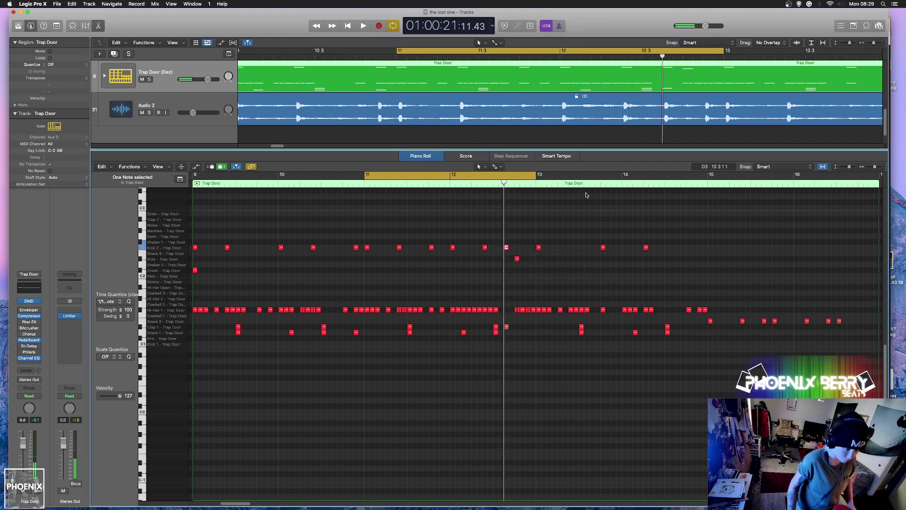
click(725, 55)
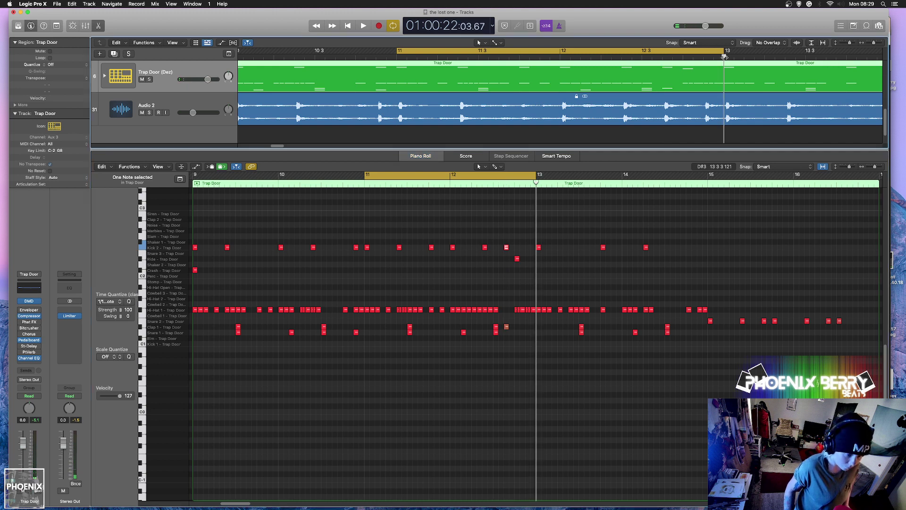
drag(725, 55, 704, 56)
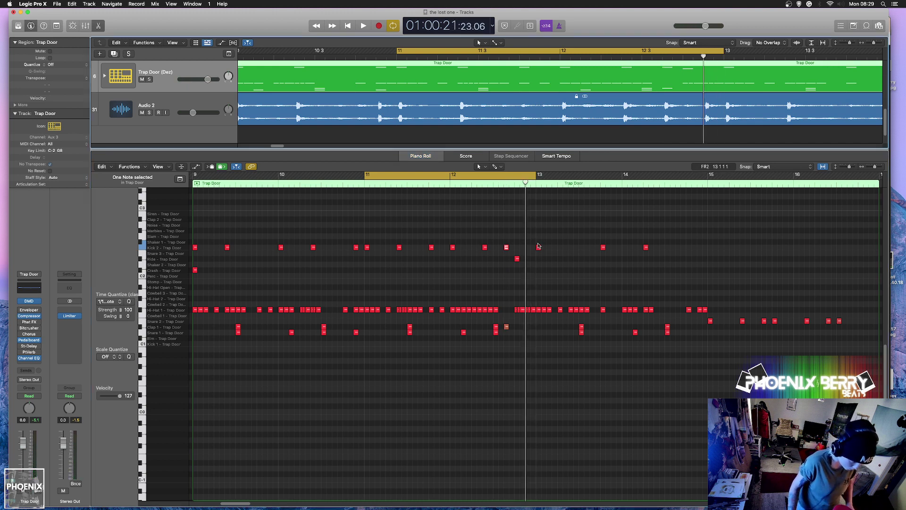
drag(539, 246, 528, 251)
key(space)
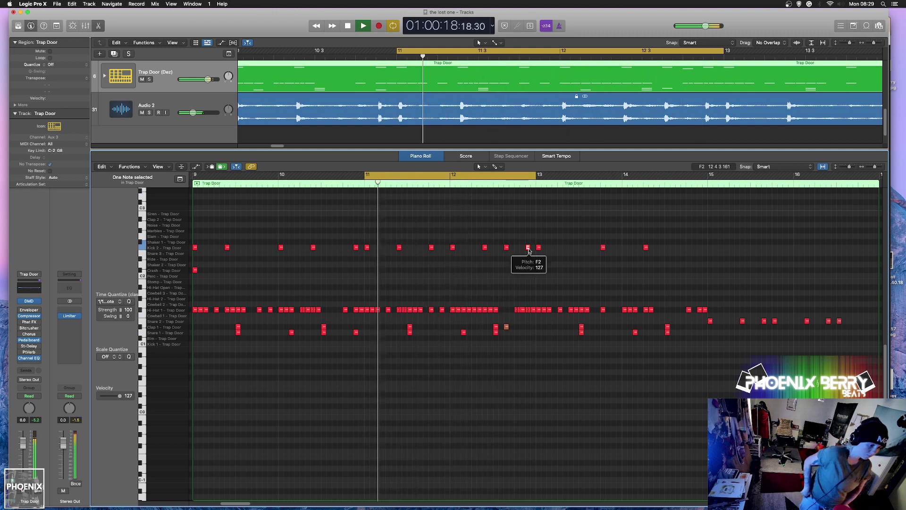
drag(528, 250, 518, 262)
key(space)
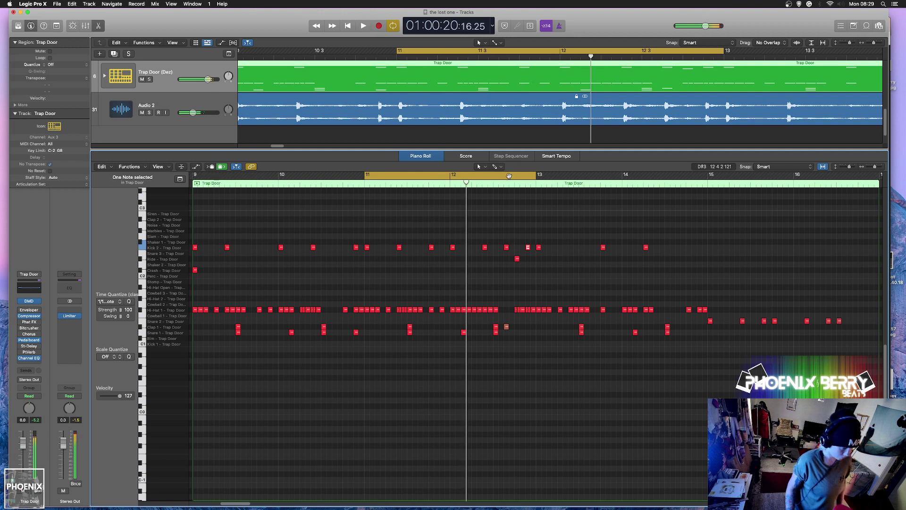
Move the cycle range to run from bar 13 to bar 15 and play it to check the kicks.
drag(509, 176, 666, 172)
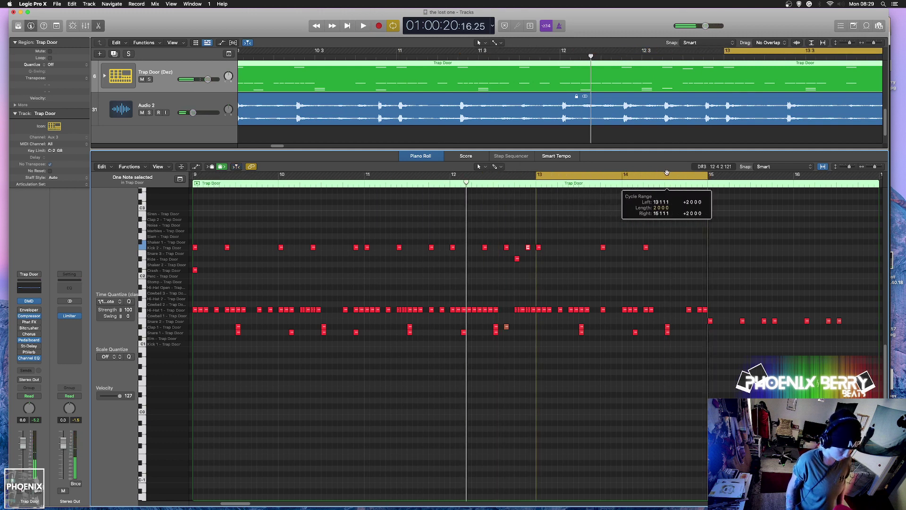
key(space)
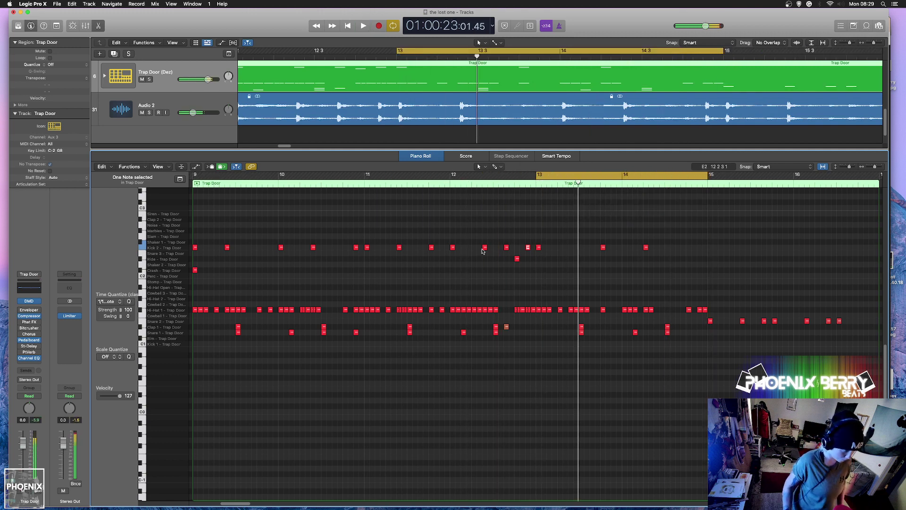
Stop playback and place Kick 2 notes at the playhead in bar 13, at the start of bar 14, and at about 14 2 3.
key(space)
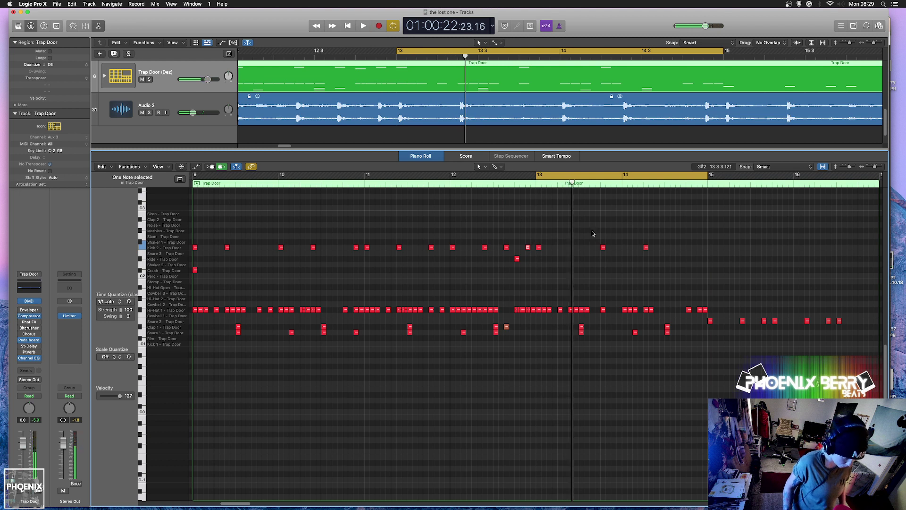
drag(604, 248, 570, 249)
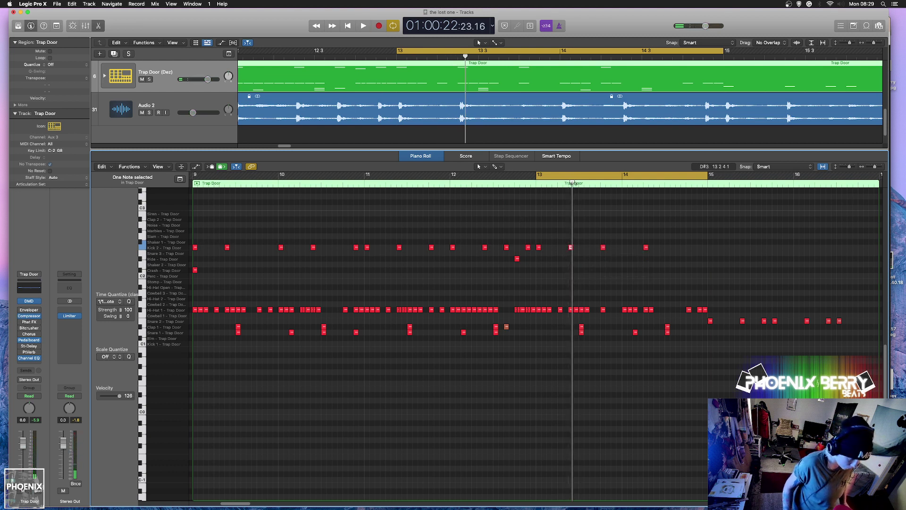
drag(571, 182, 623, 183)
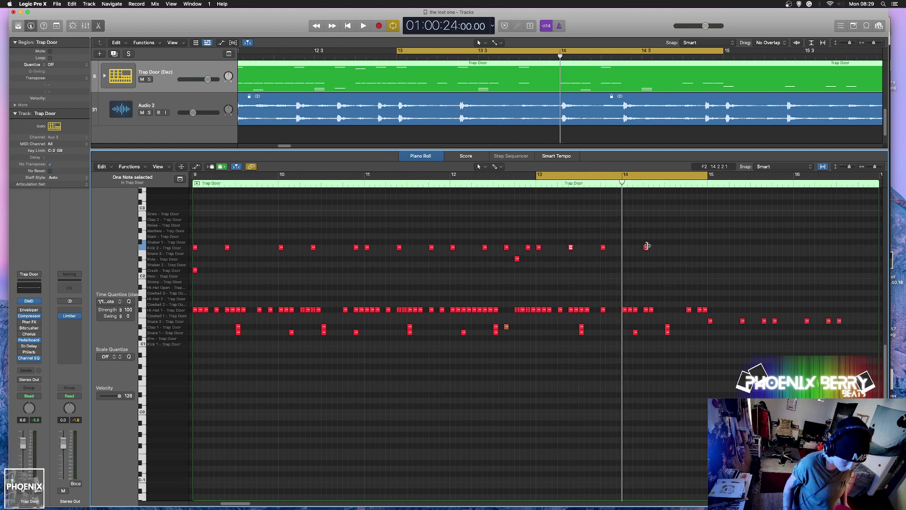
drag(647, 246, 626, 250)
click(621, 56)
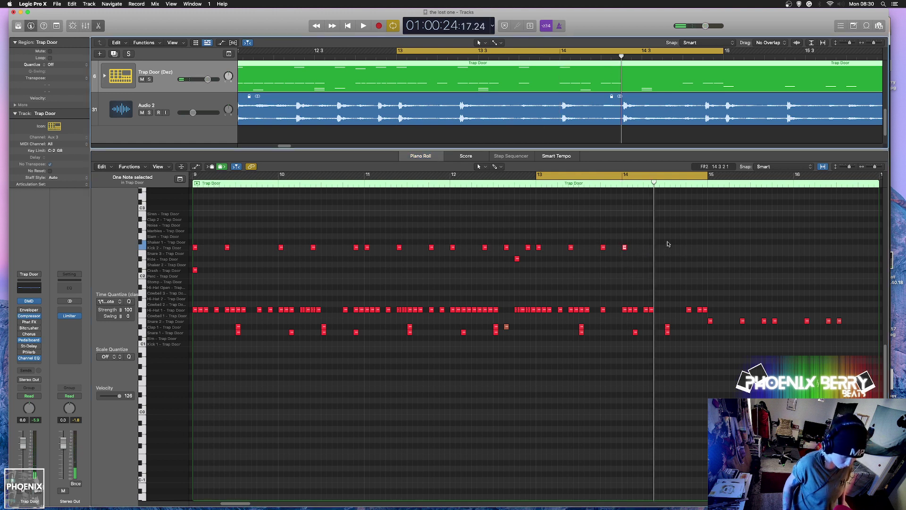
click(625, 249)
drag(626, 250, 657, 248)
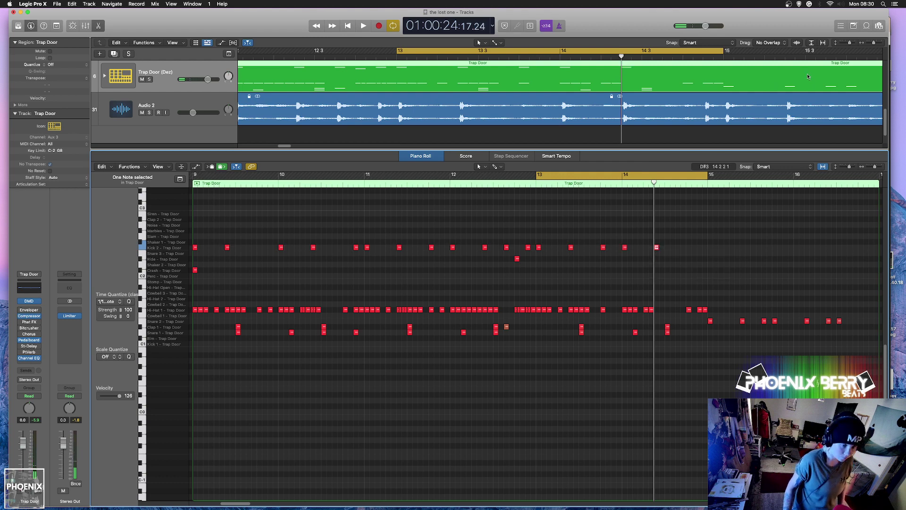
Set the cycle range to bars 9 to 13 and play back the drum pattern.
drag(874, 42, 869, 45)
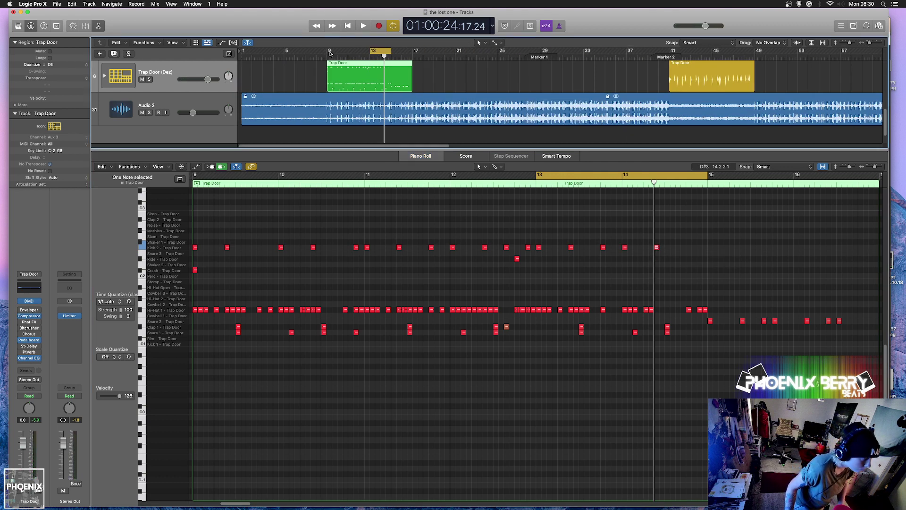
drag(328, 52, 370, 52)
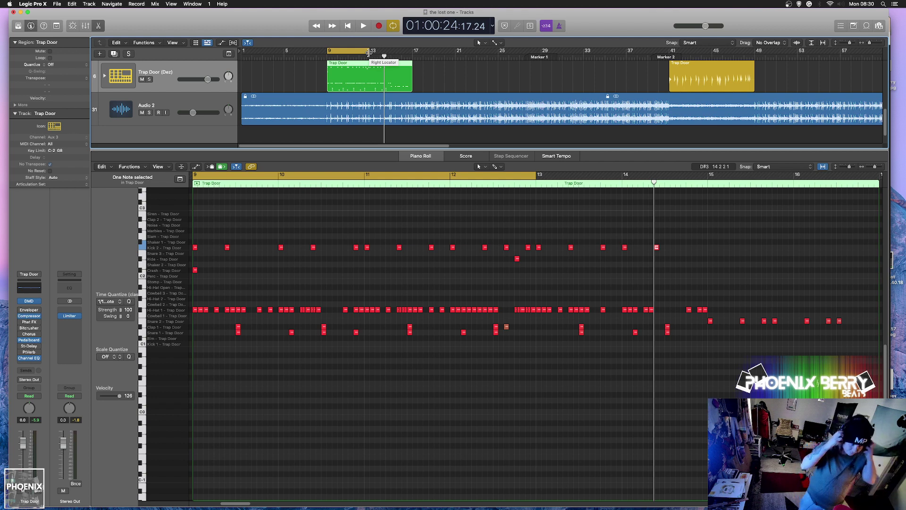
key(space)
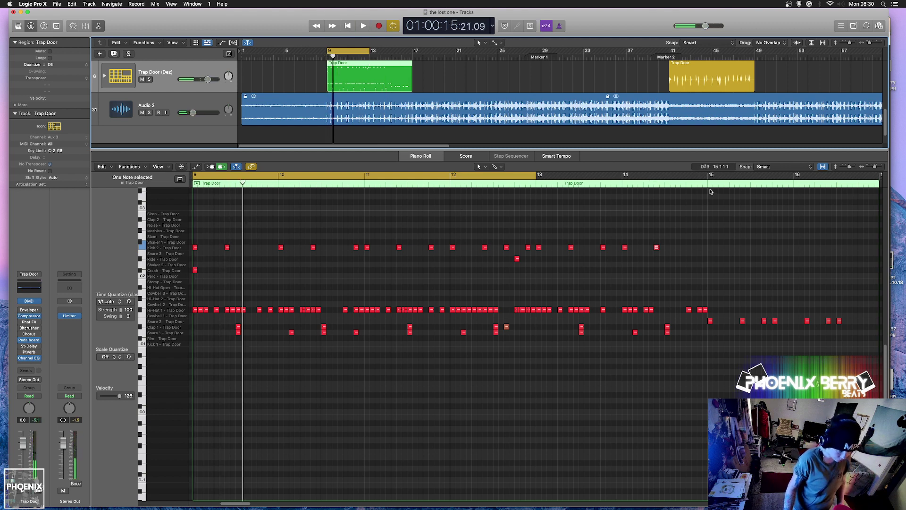
Split the green Trap Door region at bar 13.
drag(873, 170, 873, 172)
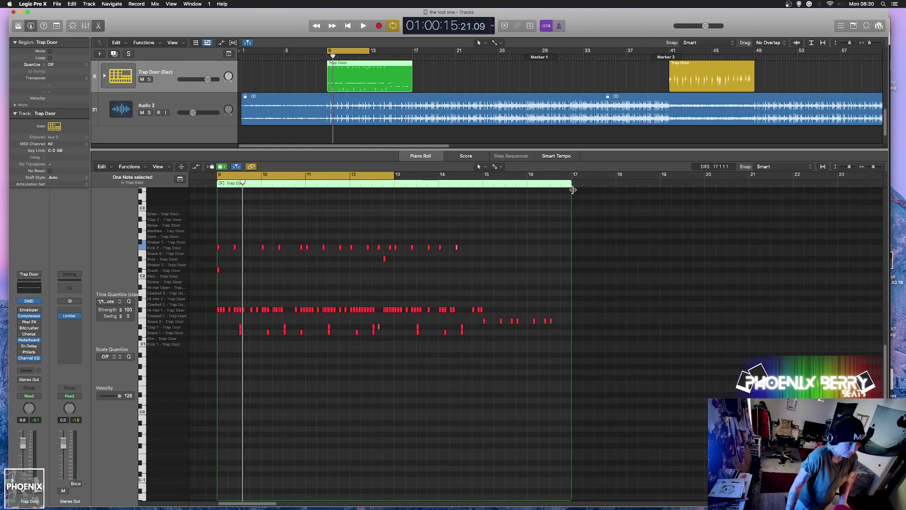
drag(371, 56, 370, 57)
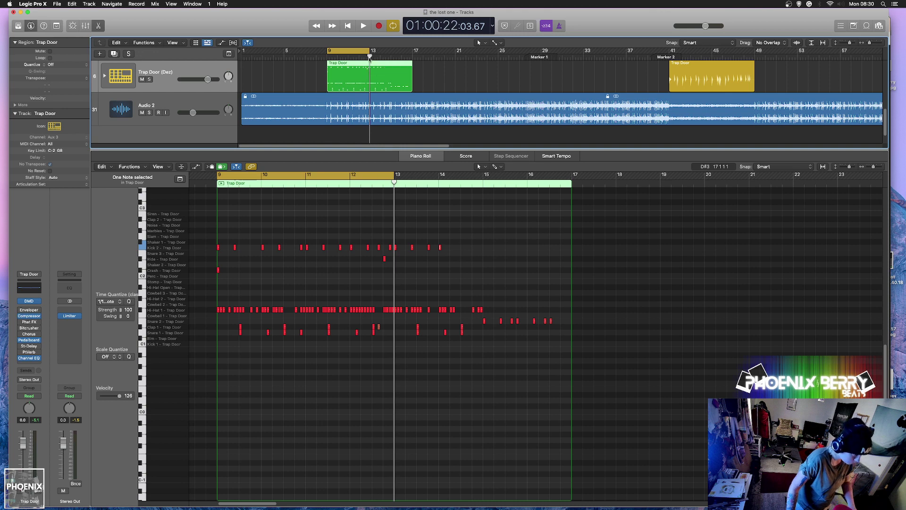
click(417, 76)
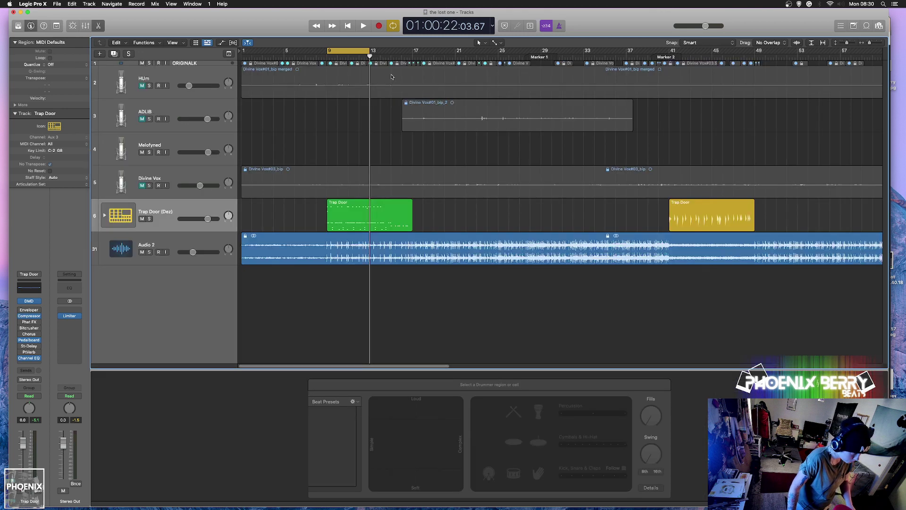
click(57, 4)
click(403, 285)
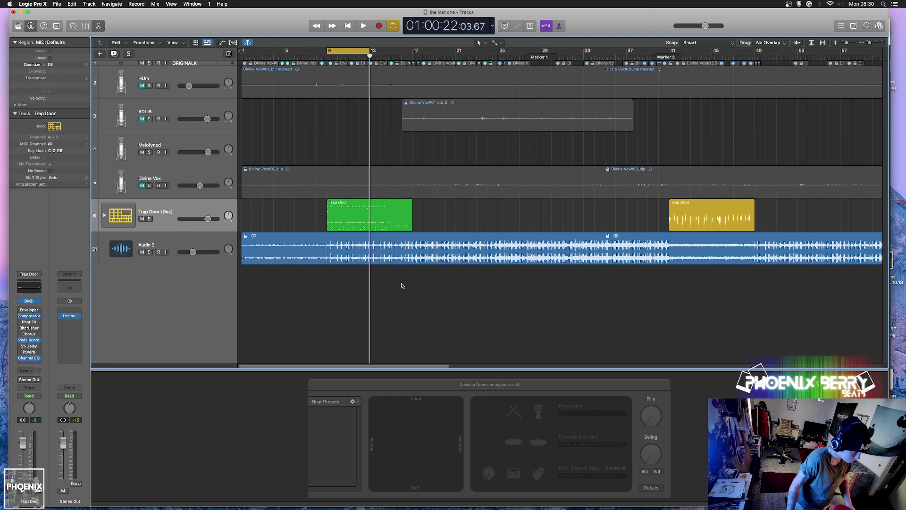
double_click(390, 221)
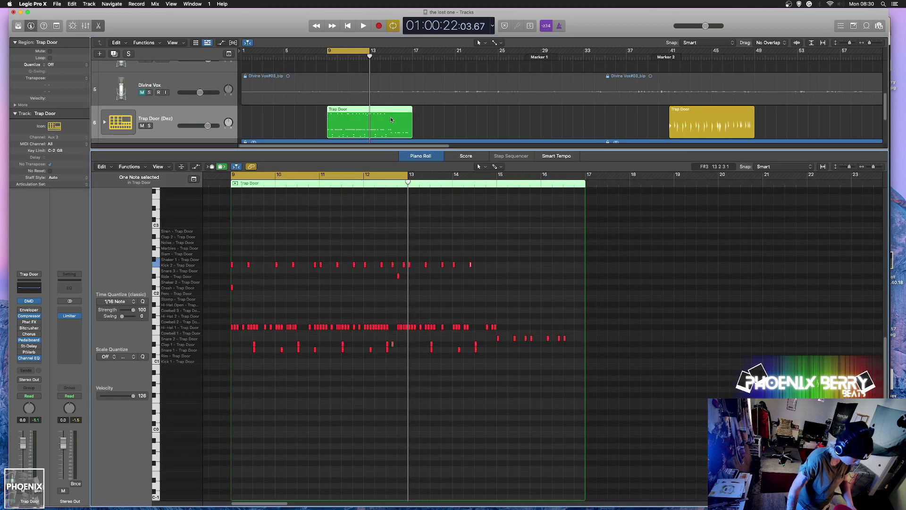
click(440, 123)
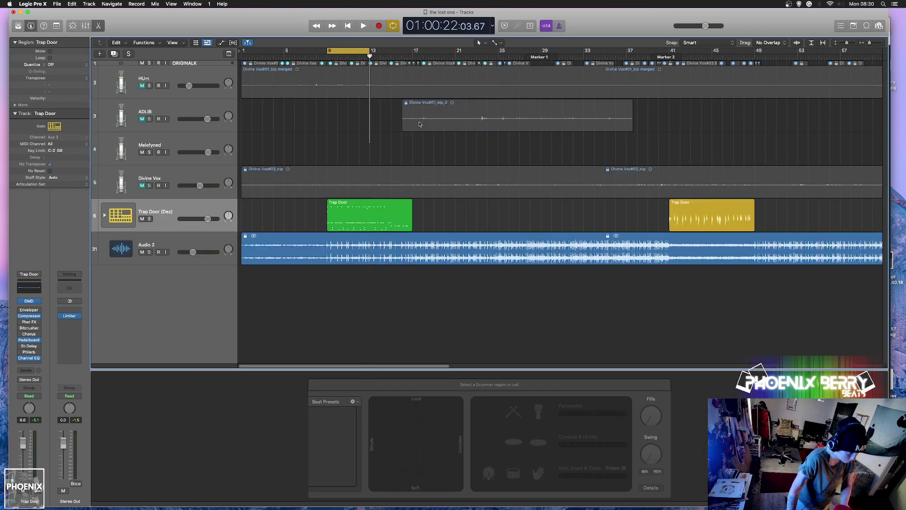
click(442, 121)
click(98, 26)
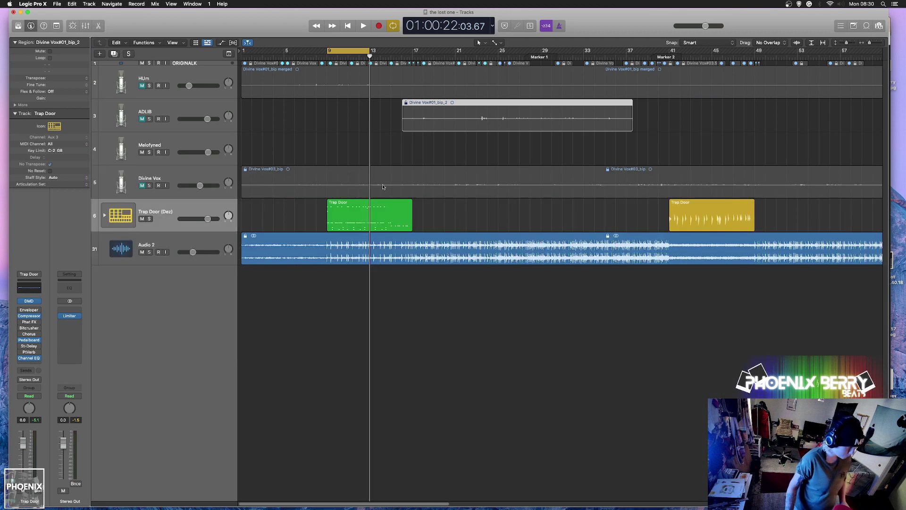
click(363, 227)
key(super+t)
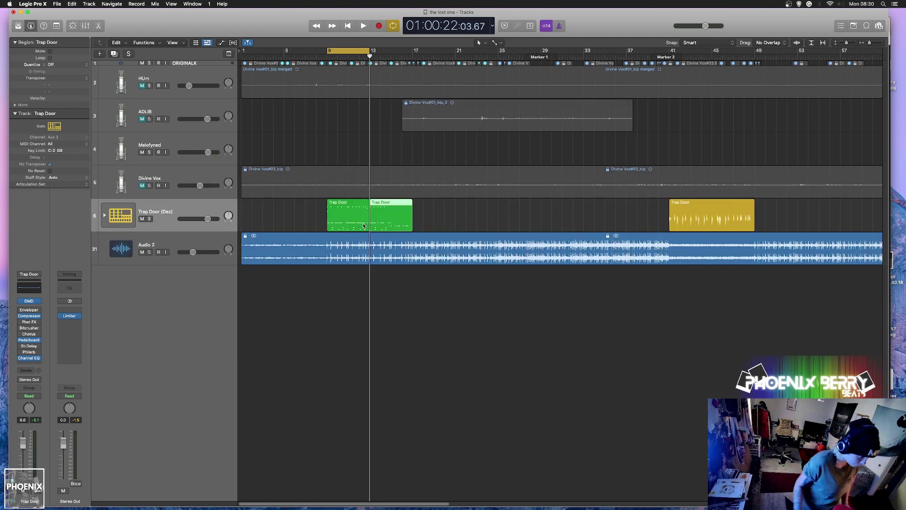
Copy the four-bar Trap Door region from bar 9 over the one at bar 13 and cycle bars 13 to 17, with the copy's notes open.
drag(364, 225, 386, 218)
drag(351, 51, 396, 50)
double_click(385, 208)
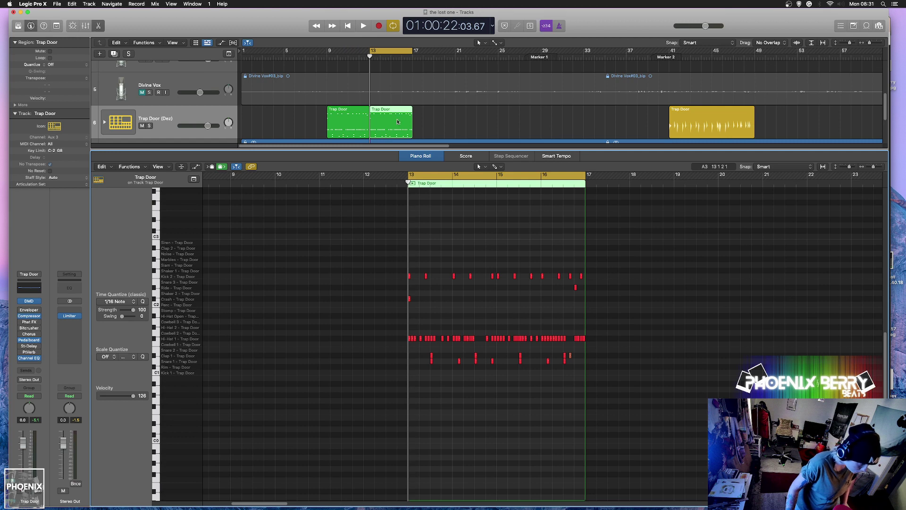
Place the playhead on the kick at 14 2 3 and set a short cycle range from 14 2 3 1 to 14 2 3 48.
scroll(398, 122, down, 2)
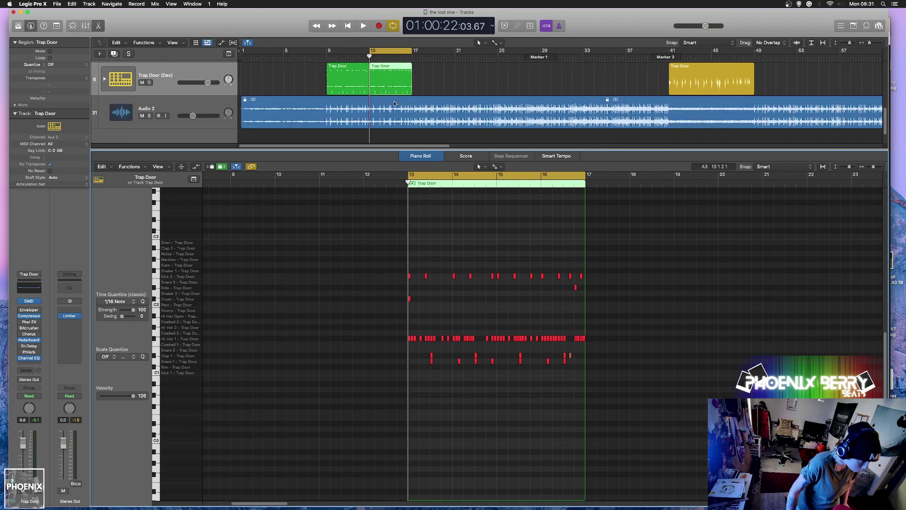
click(876, 43)
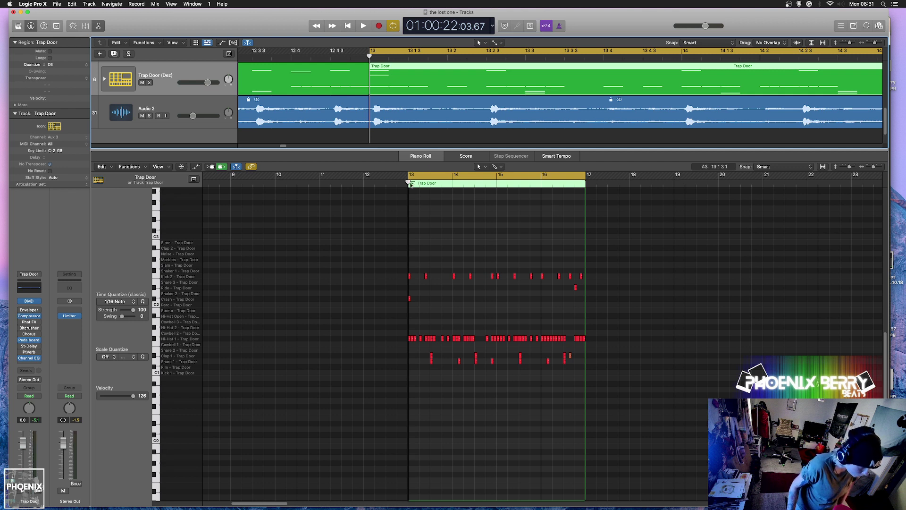
drag(409, 183, 469, 174)
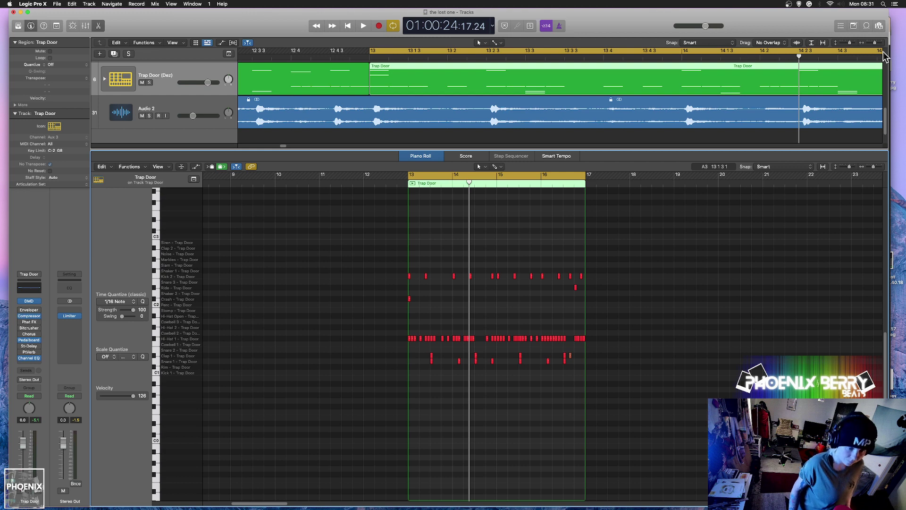
drag(874, 42, 881, 43)
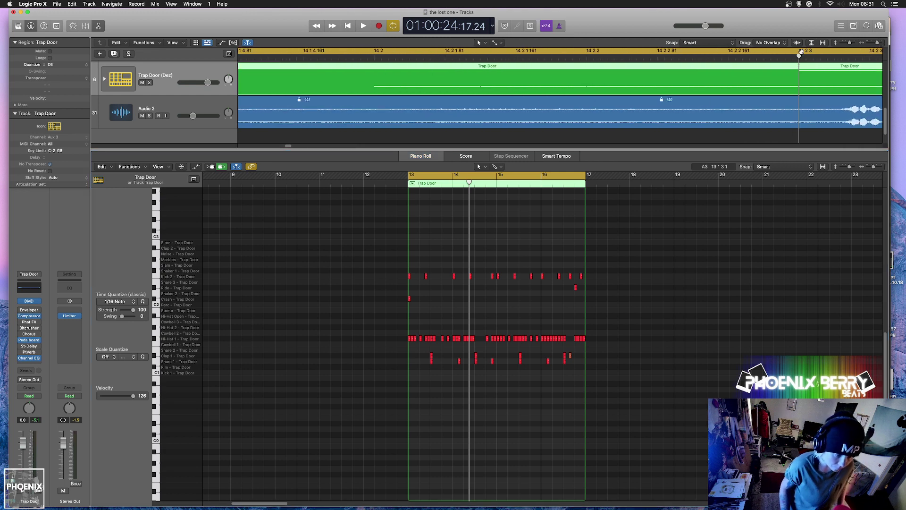
drag(800, 52, 842, 99)
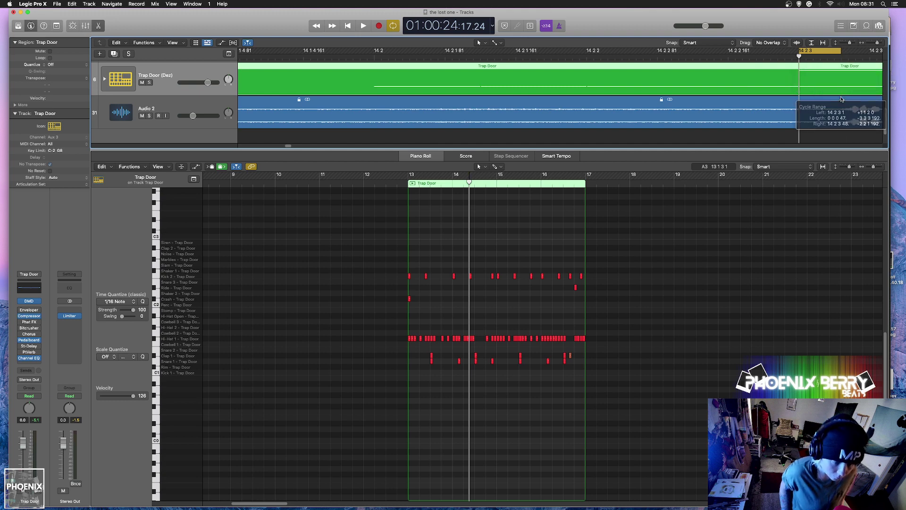
Select both green Trap Door regions together and open their notes in the Piano Roll.
key(z)
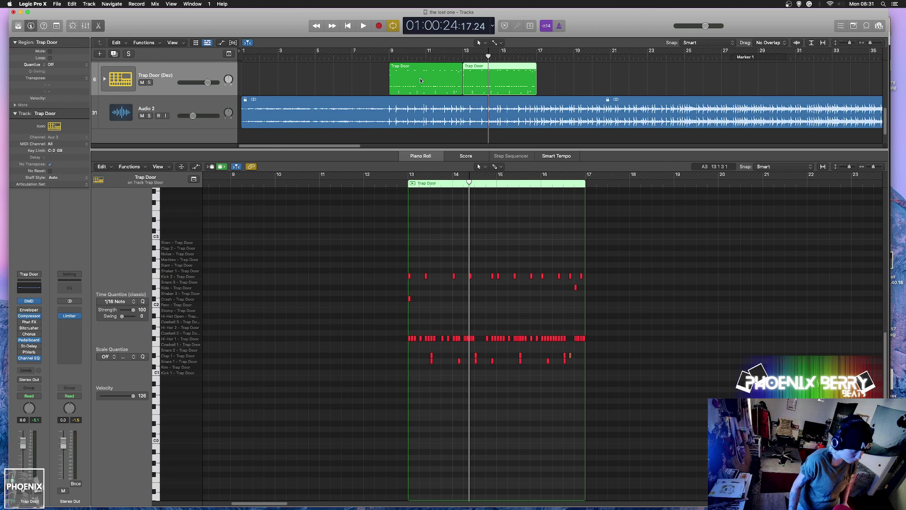
scroll(434, 89, up, 5)
click(437, 76)
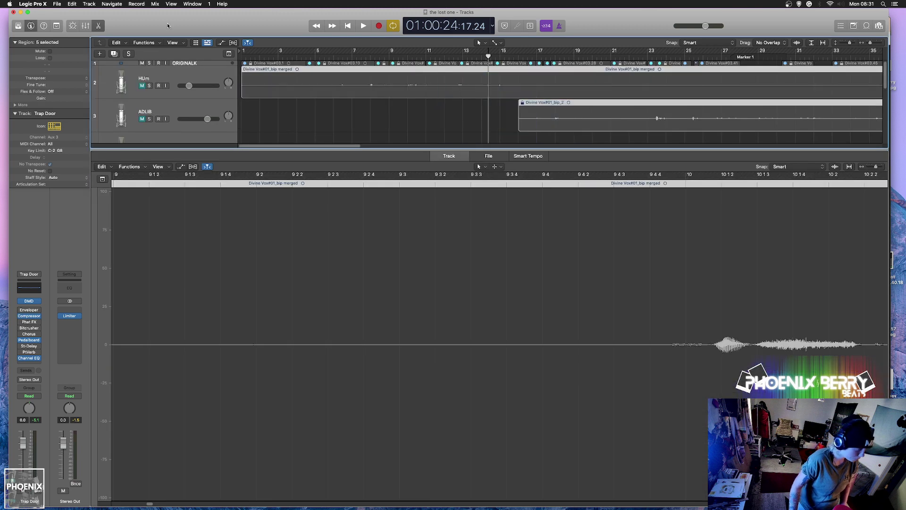
click(100, 26)
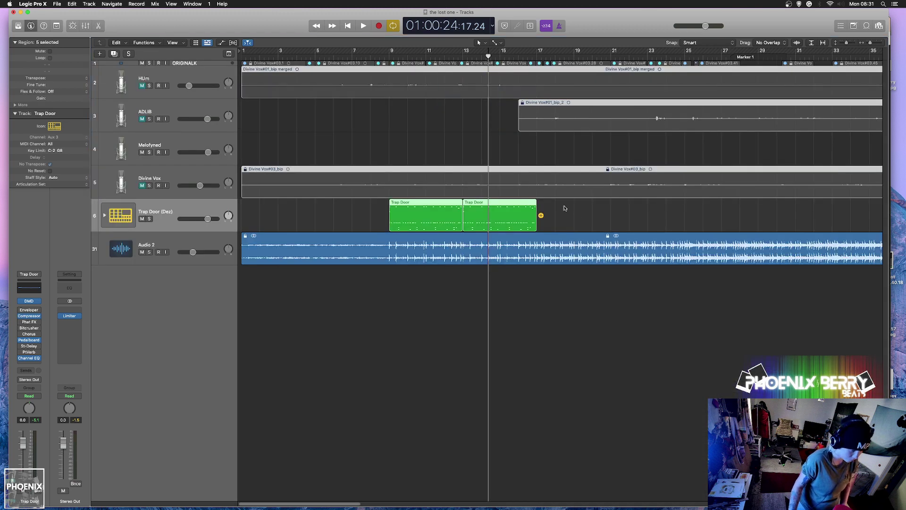
drag(576, 213, 426, 215)
double_click(425, 215)
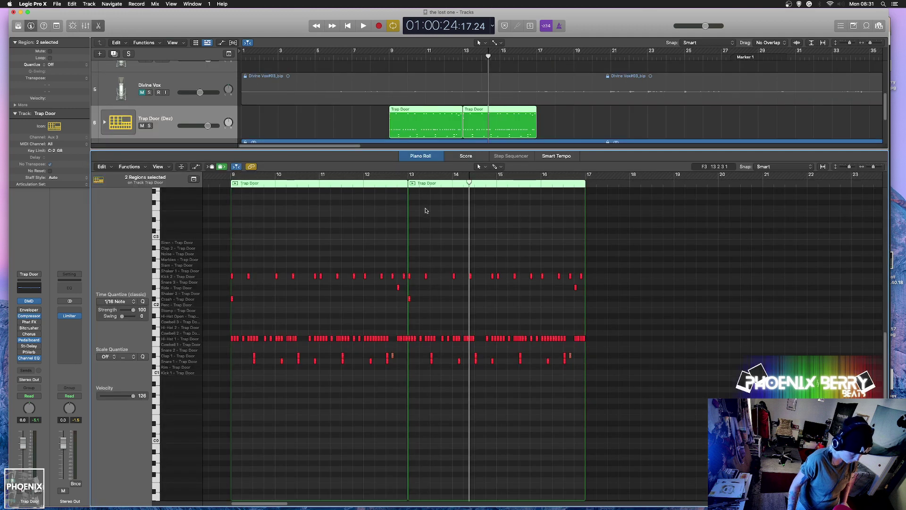
Shift all Kick 2 notes in both Trap Door regions slightly later, using the playhead at the short cycle range's end as timing reference.
drag(608, 282, 671, 282)
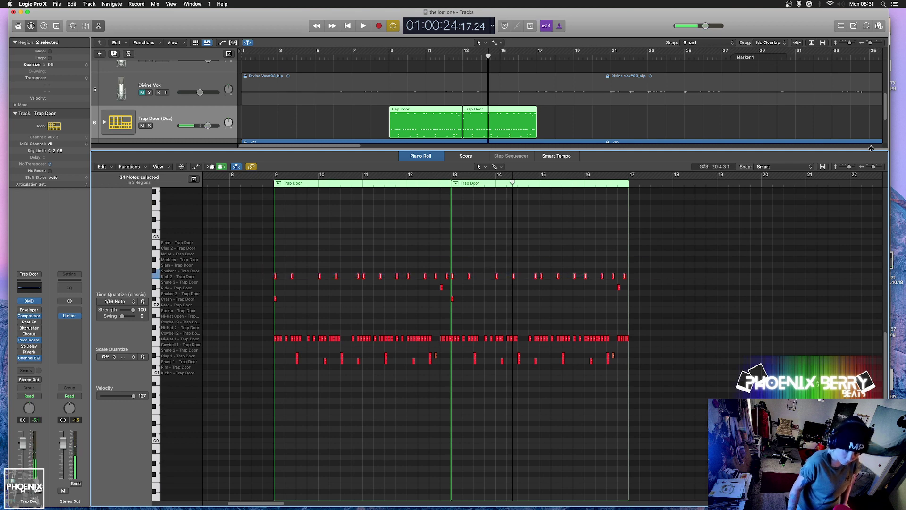
mouse_move(870, 46)
mouse_down()
mouse_move(892, 42)
mouse_move(877, 43)
mouse_up()
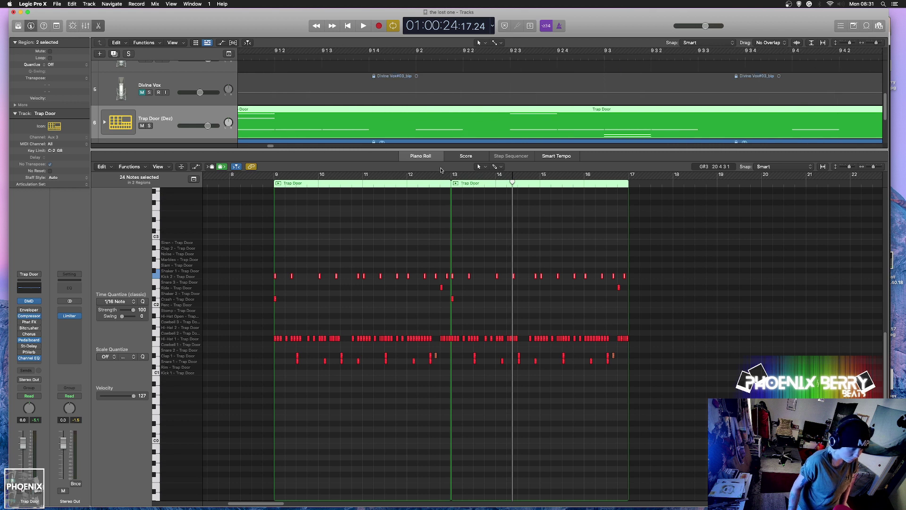
scroll(270, 148, right, 10)
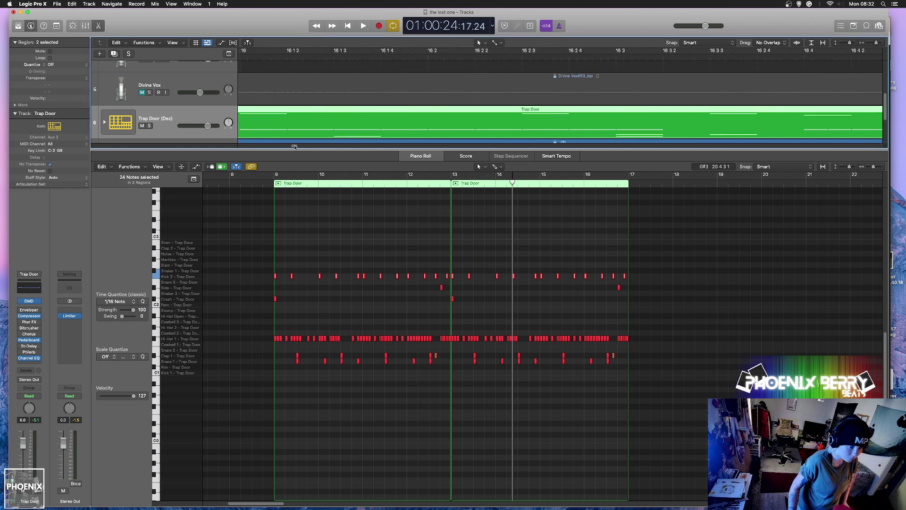
scroll(286, 147, right, 6)
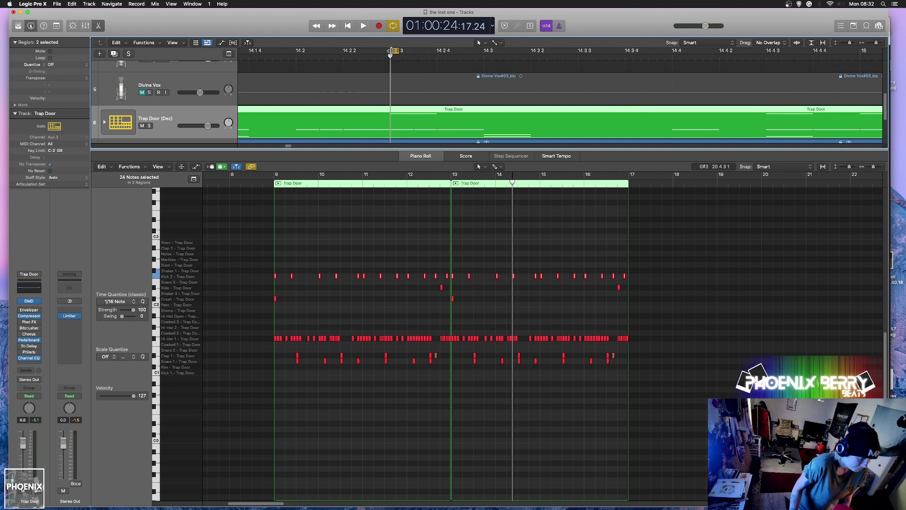
mouse_move(873, 167)
mouse_down()
mouse_move(882, 164)
mouse_move(875, 166)
mouse_up()
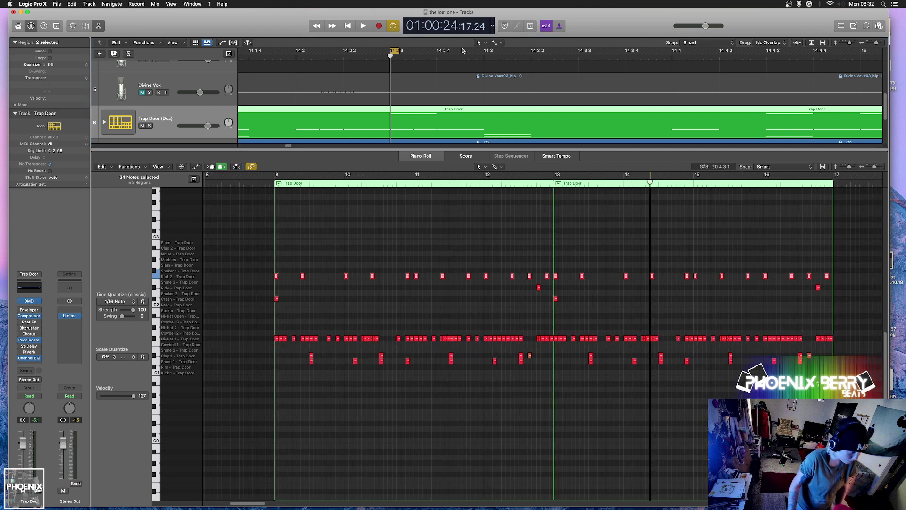
drag(879, 47, 881, 47)
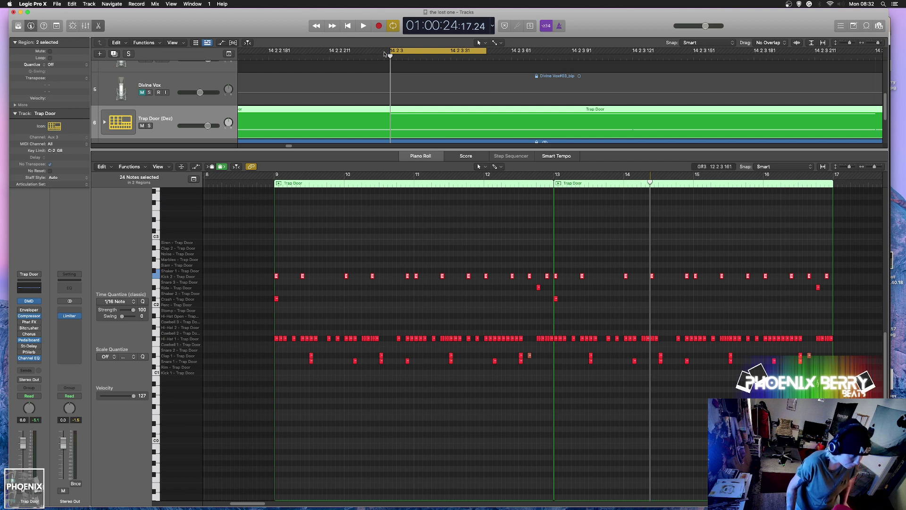
drag(391, 56, 487, 70)
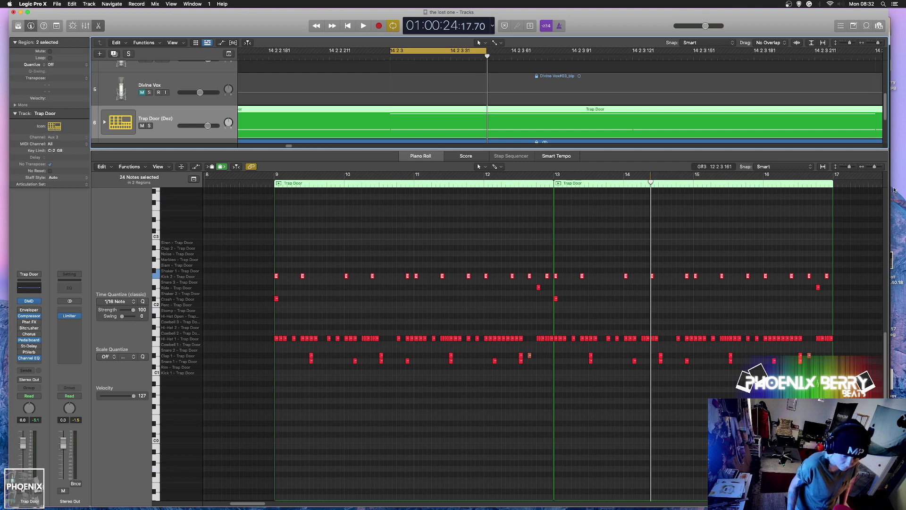
drag(874, 165, 877, 167)
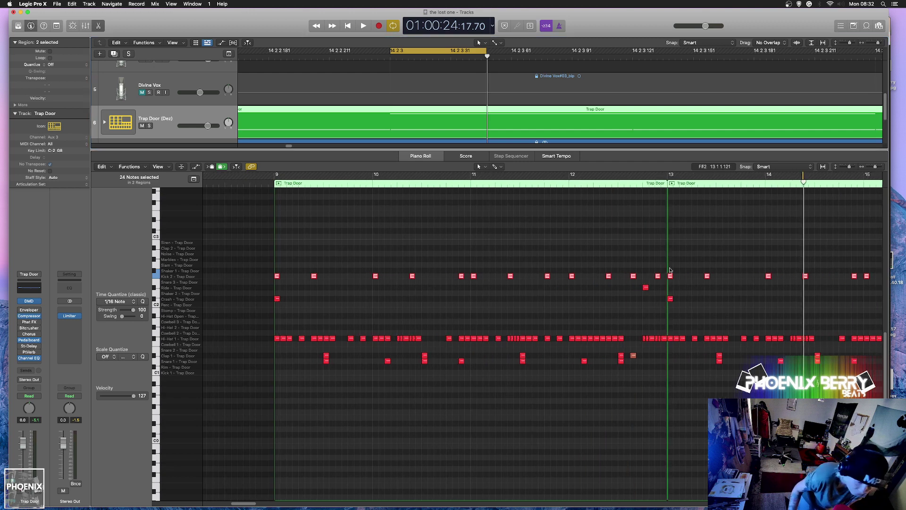
drag(807, 277, 808, 279)
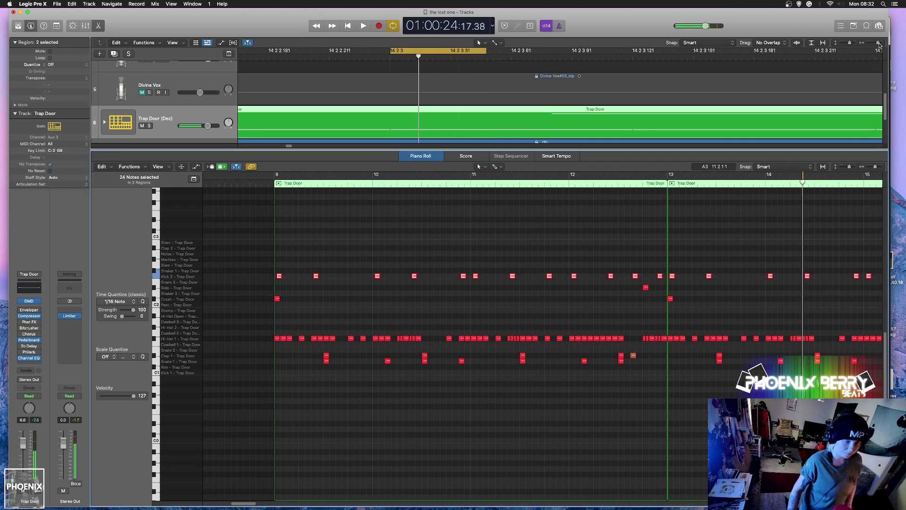
Close the Piano Roll and play back the two green Trap Door regions from bar 9 with the full arrangement in view.
drag(879, 45, 785, 52)
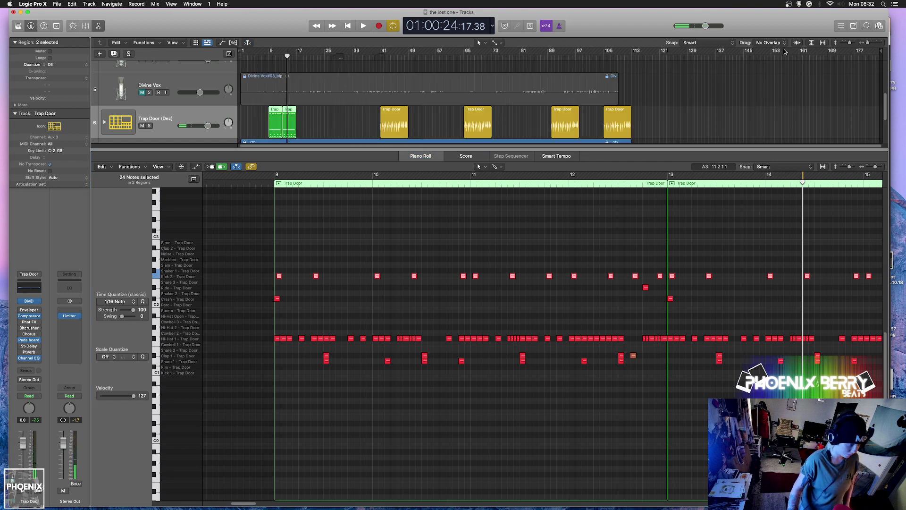
click(100, 25)
key(space)
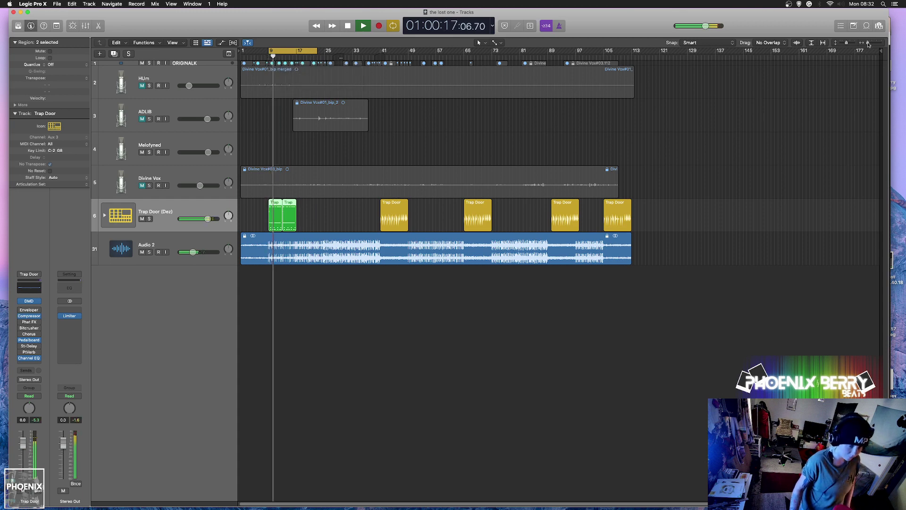
key(super+Right)
key(super+Right)
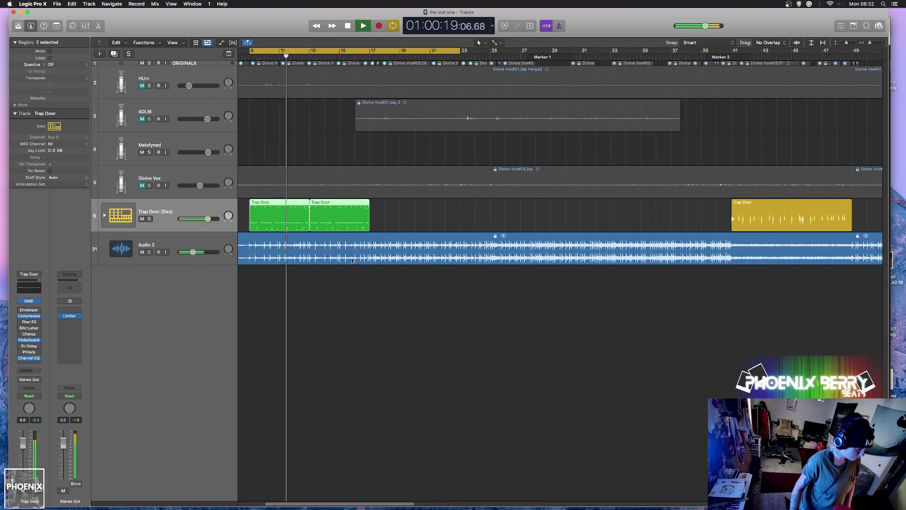
key(space)
key(space)
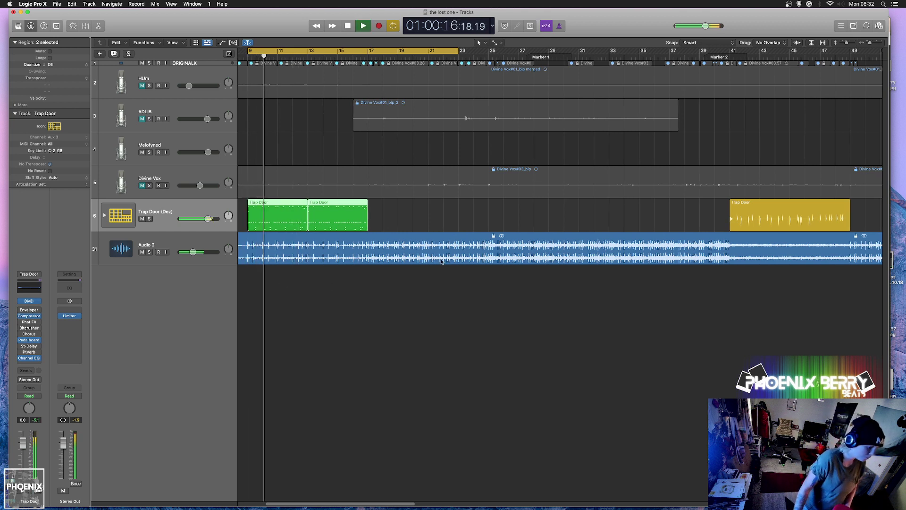
Copy the pair of green Trap Door regions repeatedly to fill bars 17 to 41, and save the project.
click(401, 222)
drag(402, 222, 632, 217)
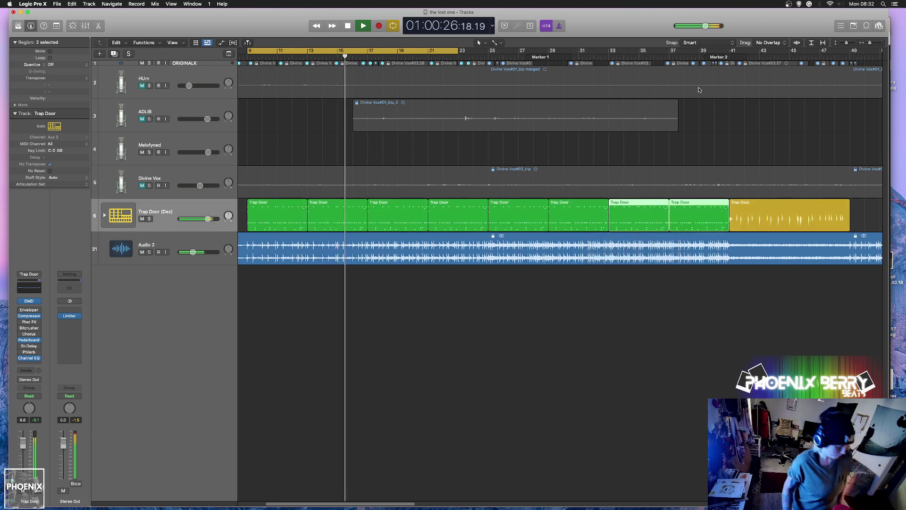
key(super+s)
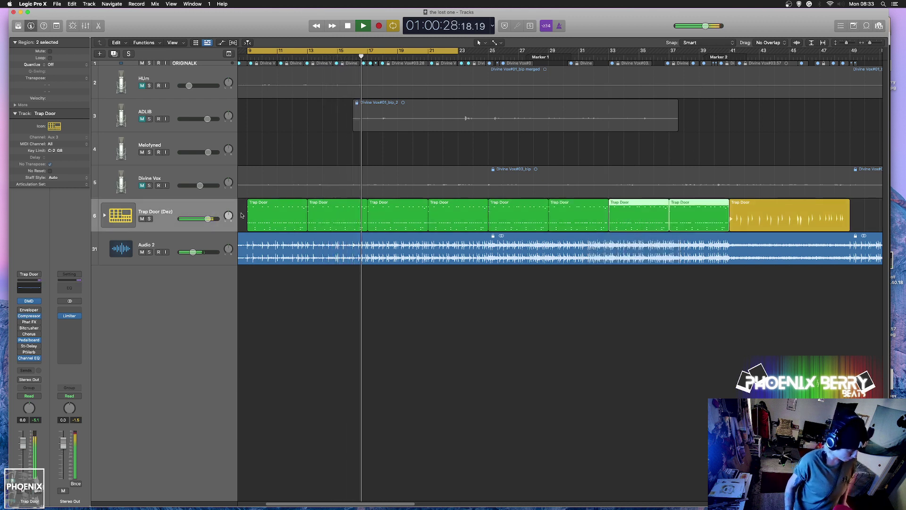
Join all eight green Trap Door regions from bar 9 to 41 into one and lock its SMPTE position.
key(space)
drag(243, 215, 676, 217)
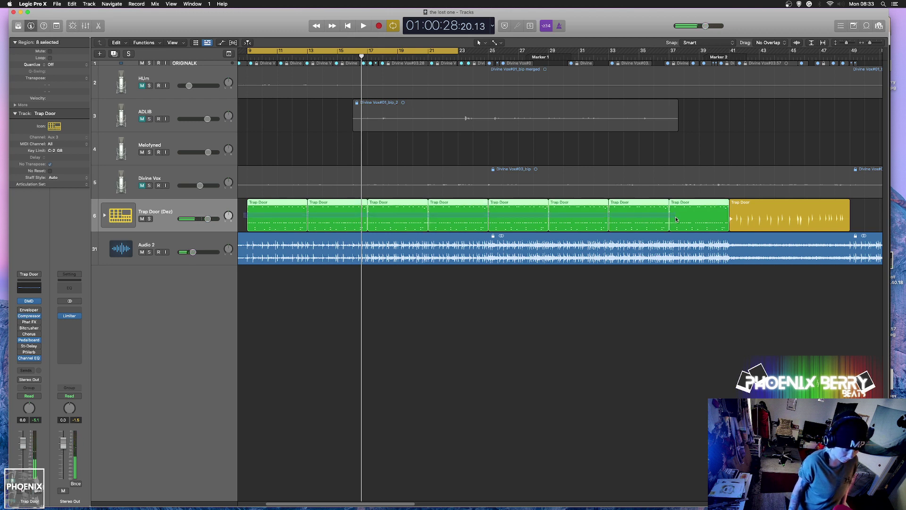
right_click(676, 218)
click(698, 243)
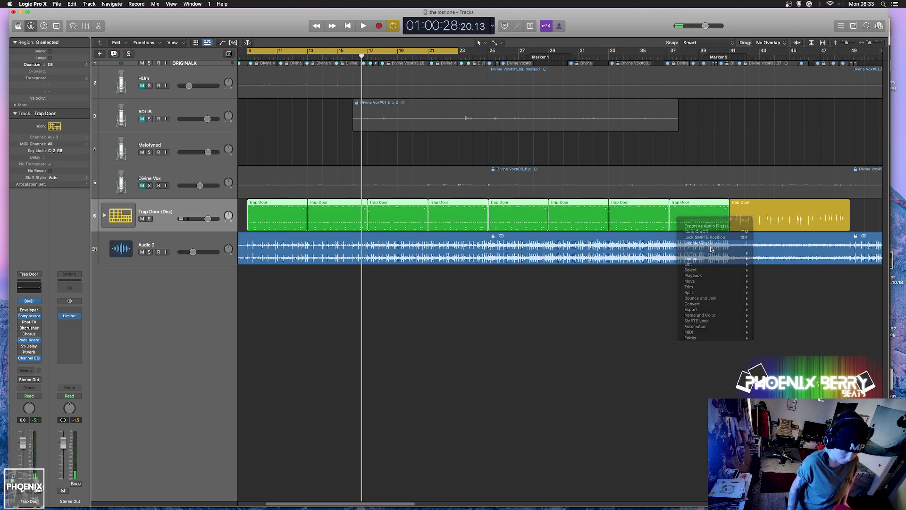
right_click(668, 212)
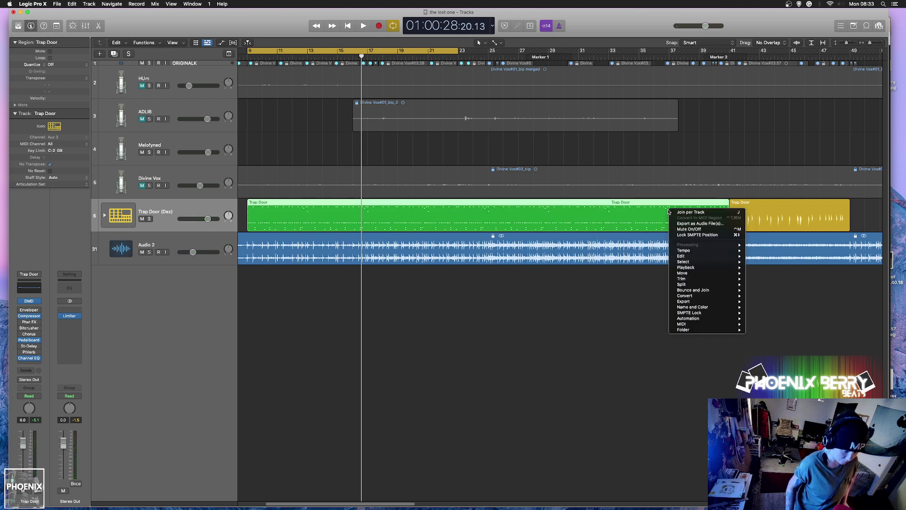
click(698, 235)
Cycle bars 41 to 49 and convert the yellow Trap Door region there to a MIDI region.
drag(730, 52, 849, 52)
key(space)
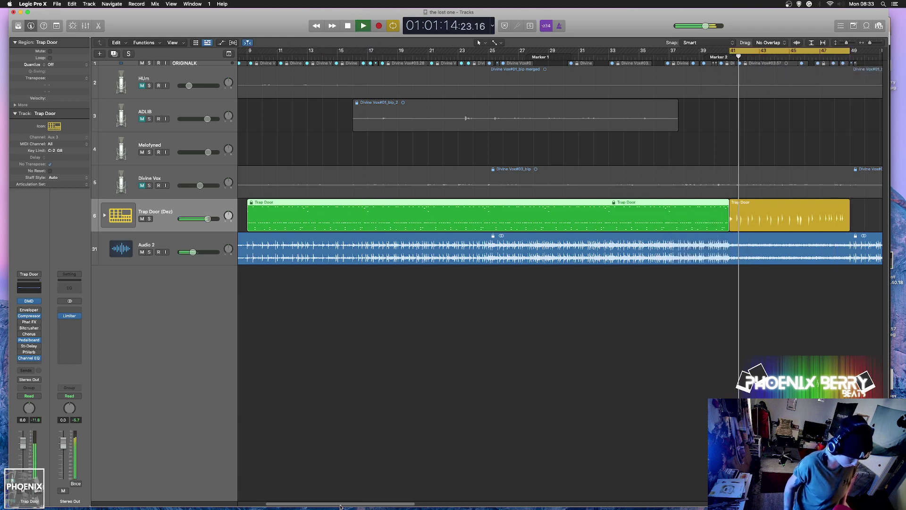
scroll(434, 494, right, 10)
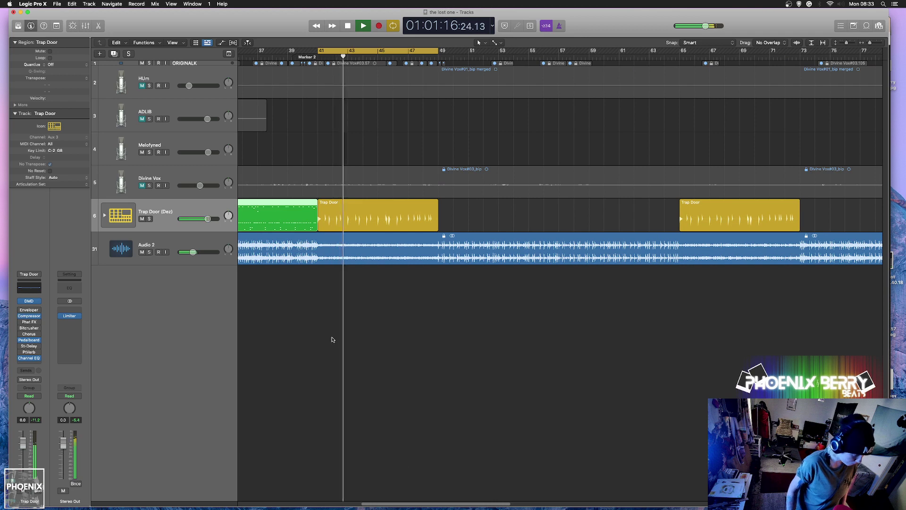
right_click(390, 214)
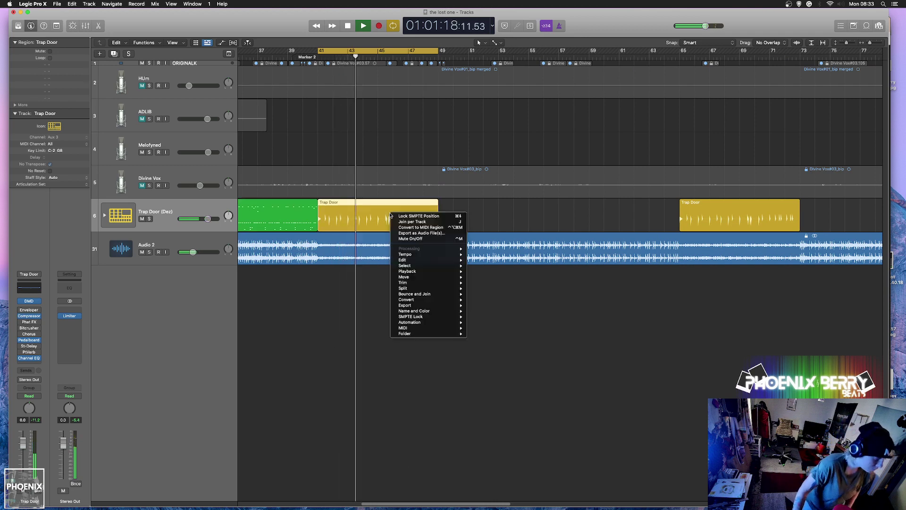
click(415, 227)
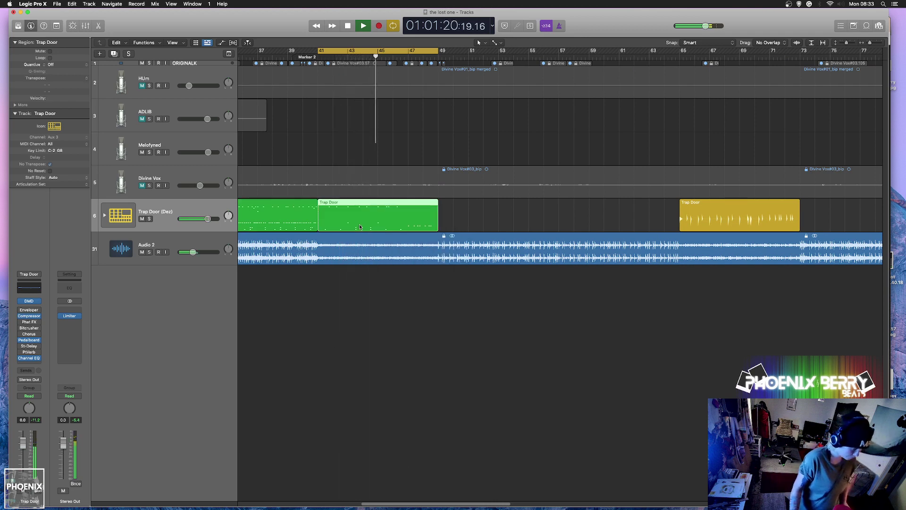
Open the converted region's notes in the Piano Roll and play it from bar 41 with the Audio 2 waveform in view.
double_click(359, 224)
key(space)
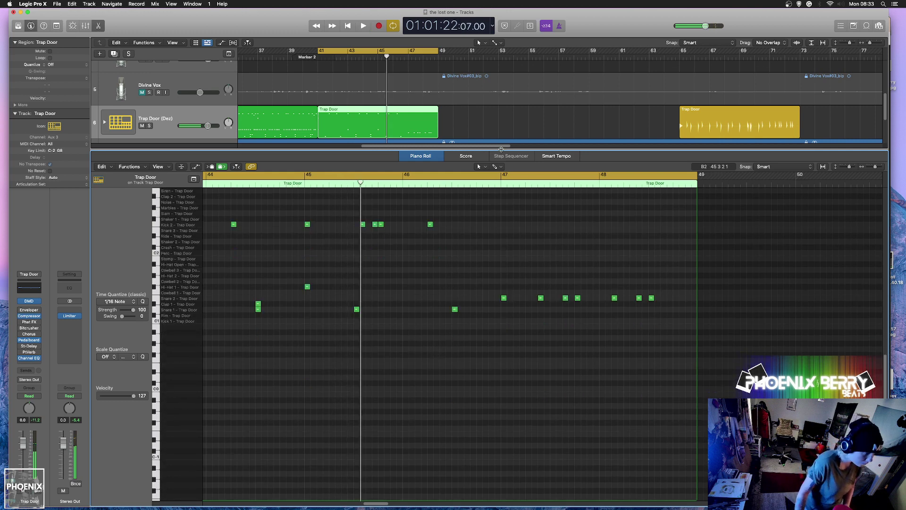
click(880, 43)
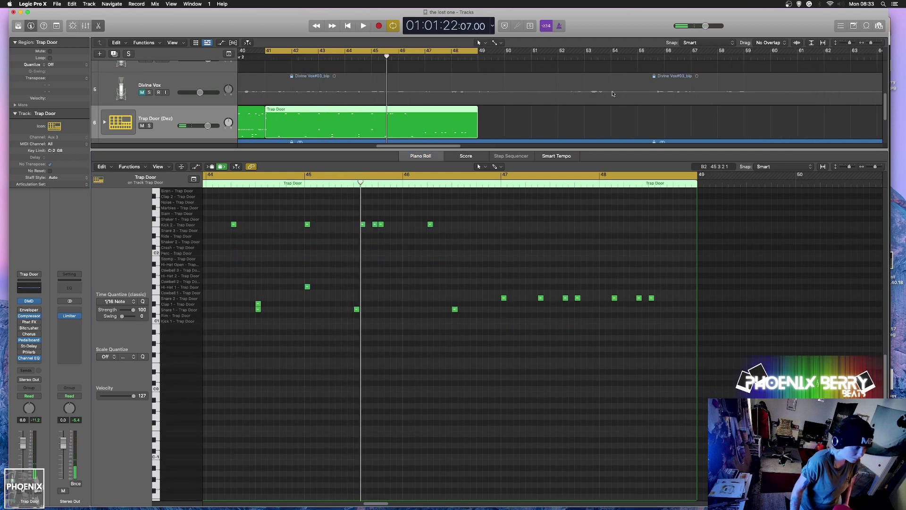
scroll(430, 103, down, 2)
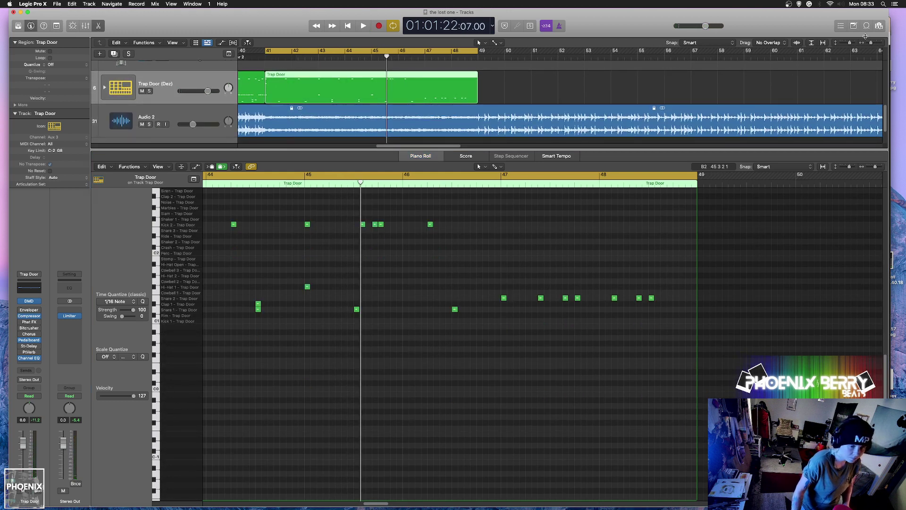
click(872, 43)
key(space)
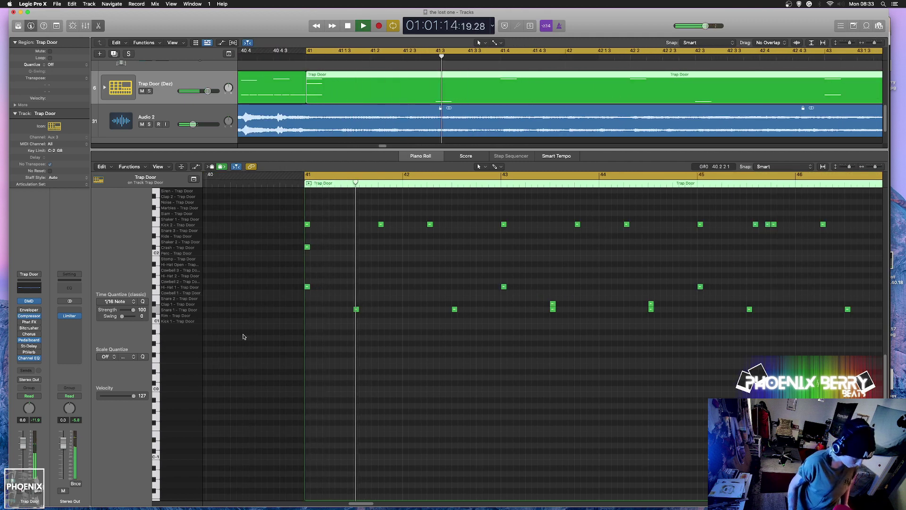
Mute the Trap Door (Dez) track and listen to Audio 2 alone from bar 41.
key(space)
click(142, 91)
key(space)
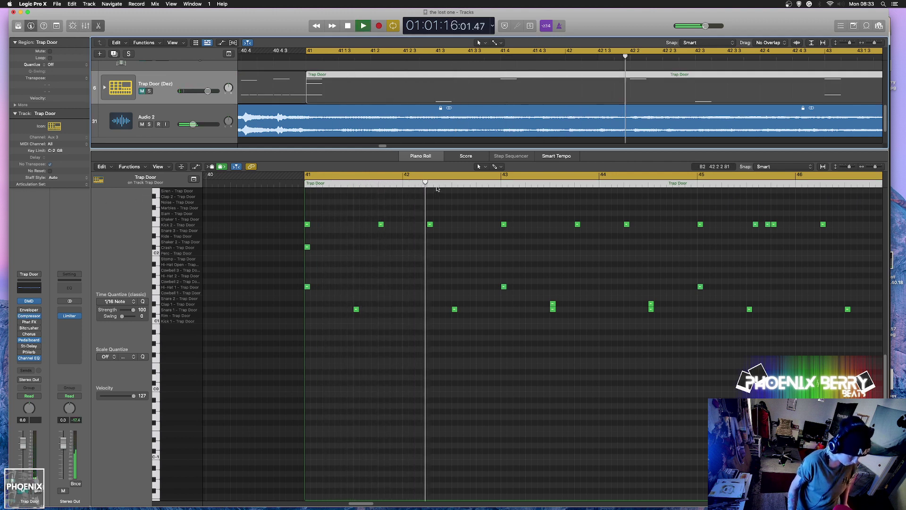
key(space)
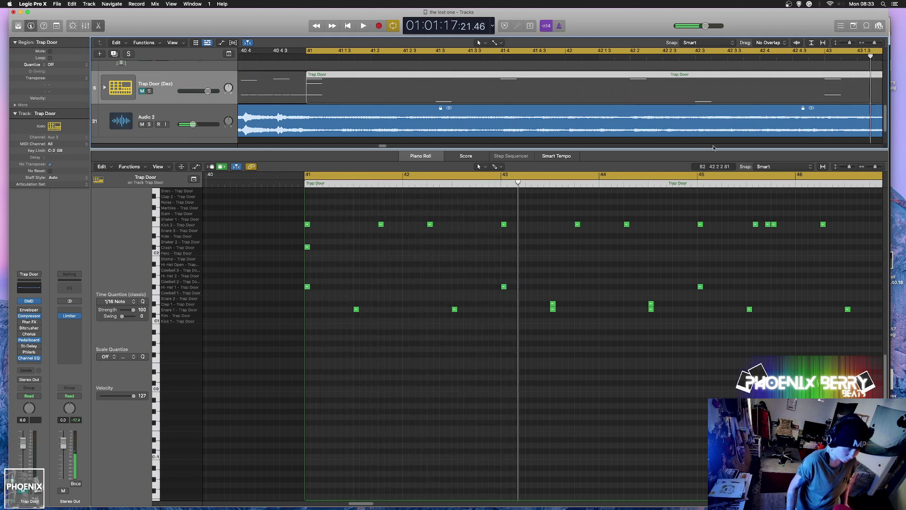
key(space)
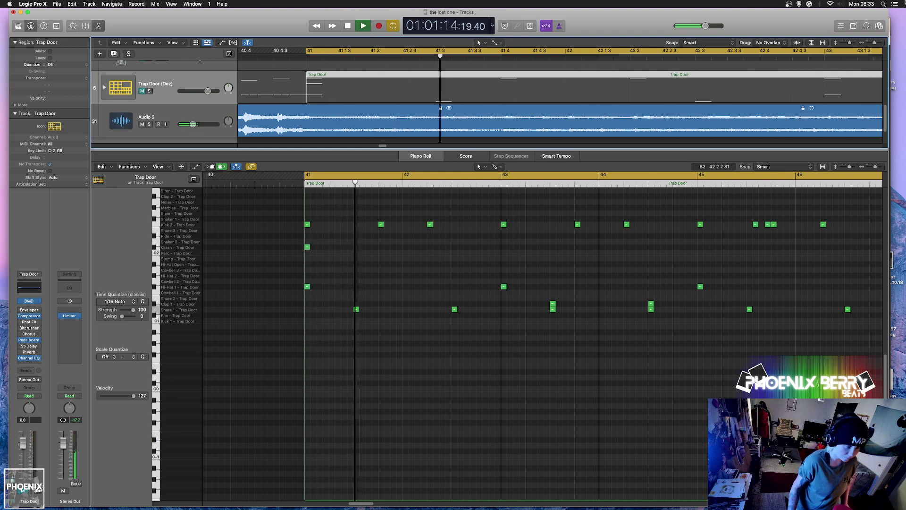
scroll(673, 85, down, 5)
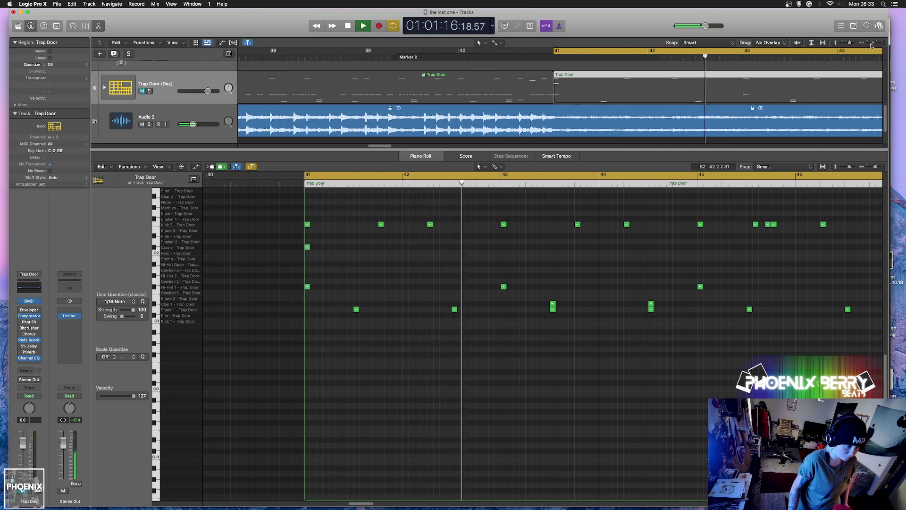
Mute the converted Trap Door region at bar 41 and copy it over the yellow Trap Door region at bar 65.
right_click(436, 90)
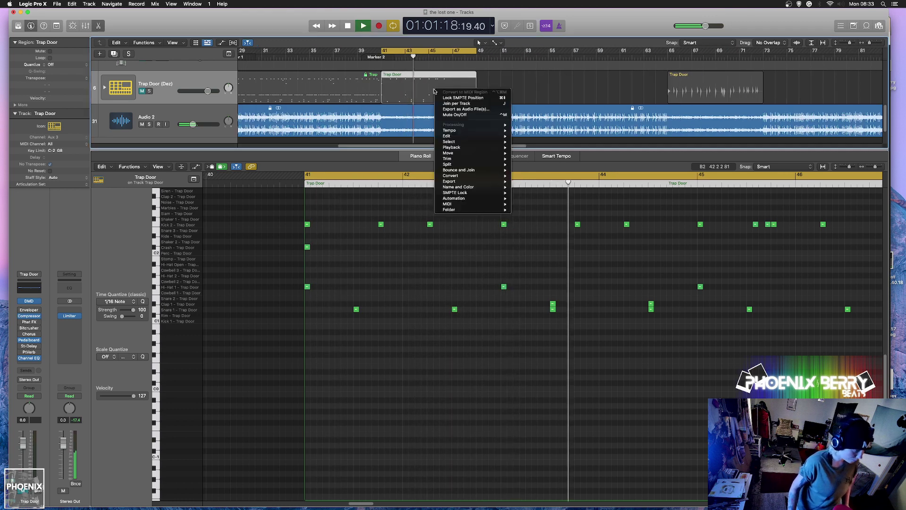
click(454, 115)
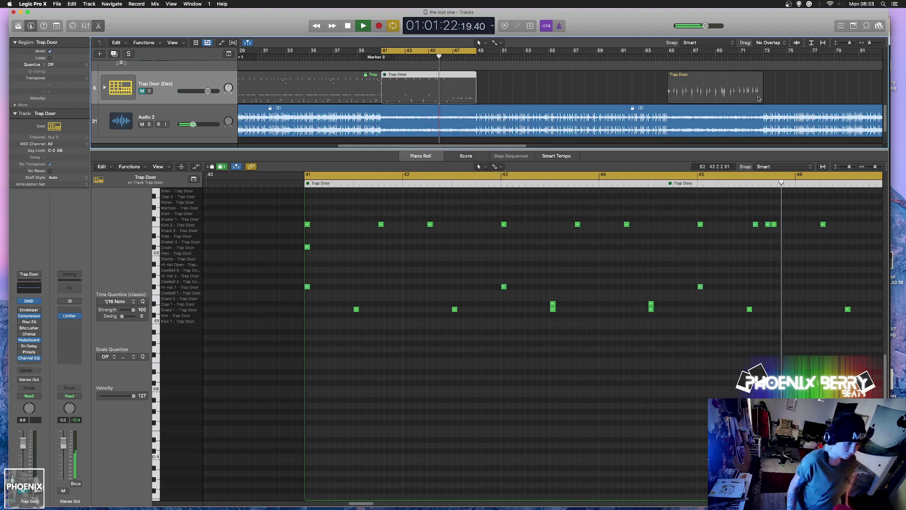
click(705, 84)
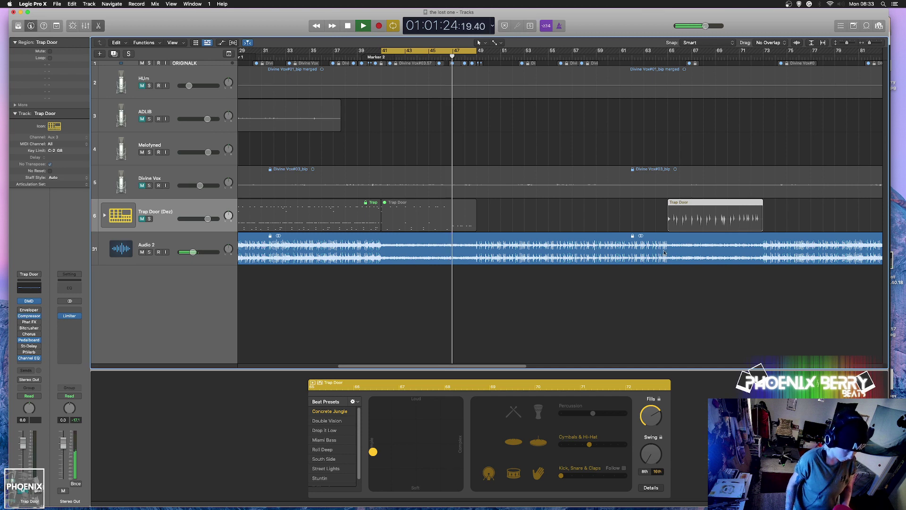
click(347, 298)
click(396, 210)
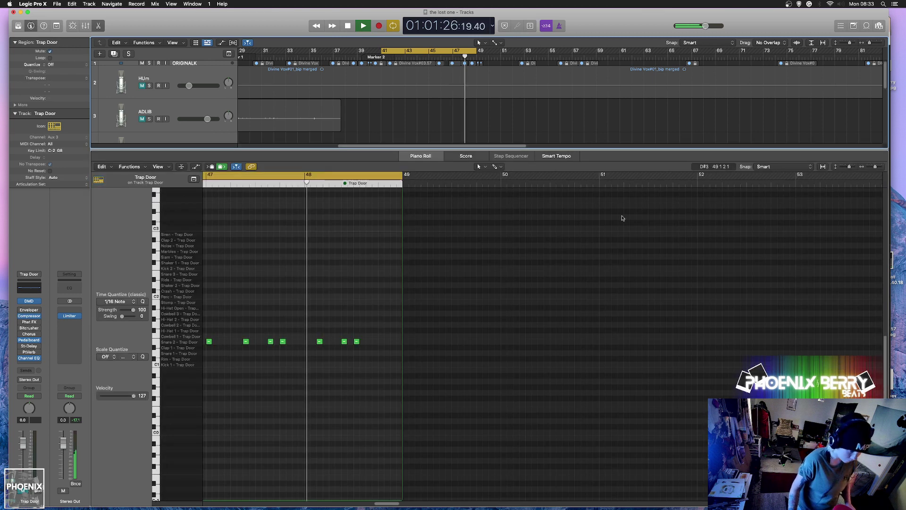
key(space)
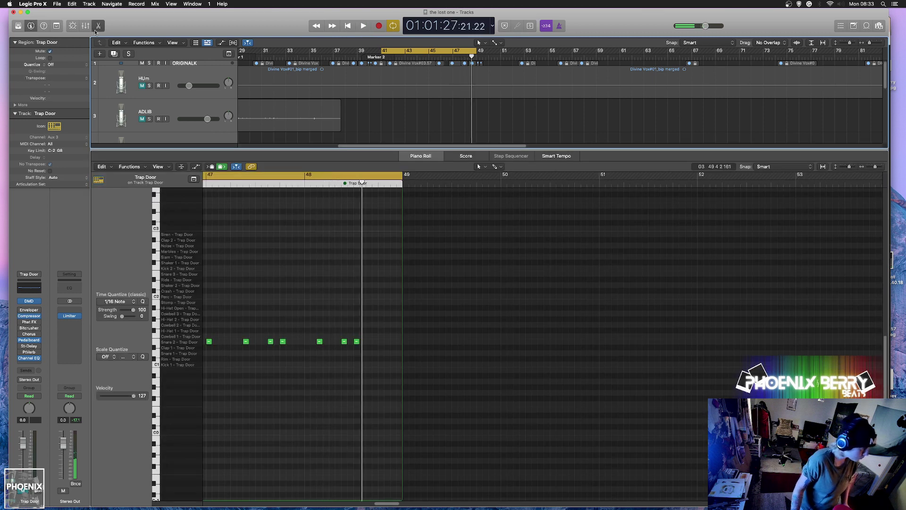
click(97, 28)
drag(440, 214, 715, 231)
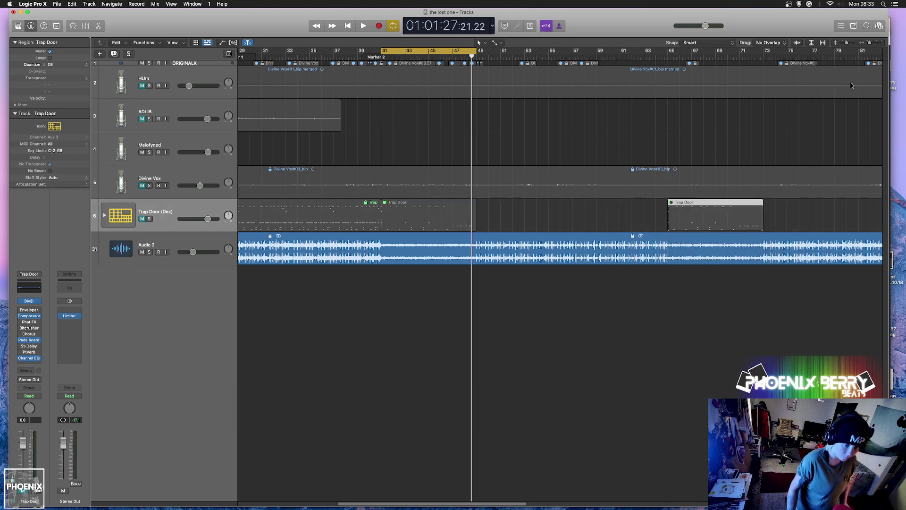
Split the long locked Trap Door region at bar 17 and join its two parts again.
drag(871, 44, 867, 46)
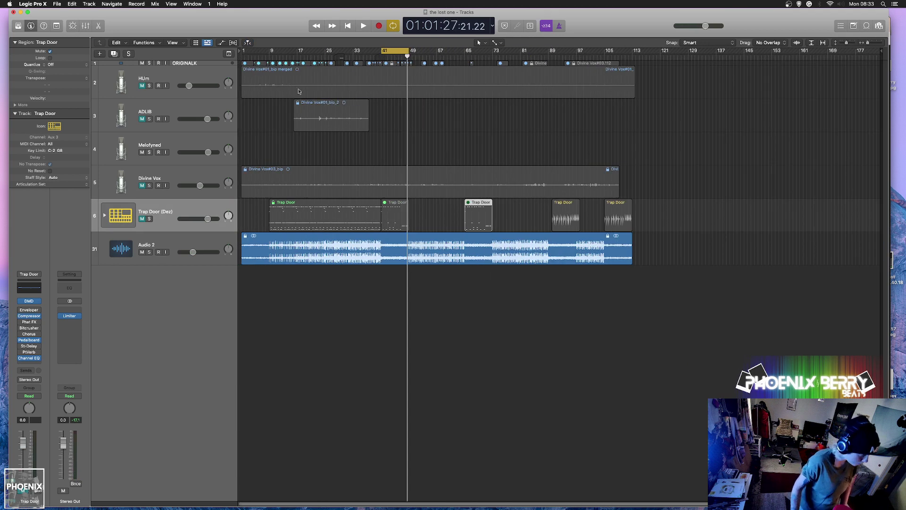
click(297, 65)
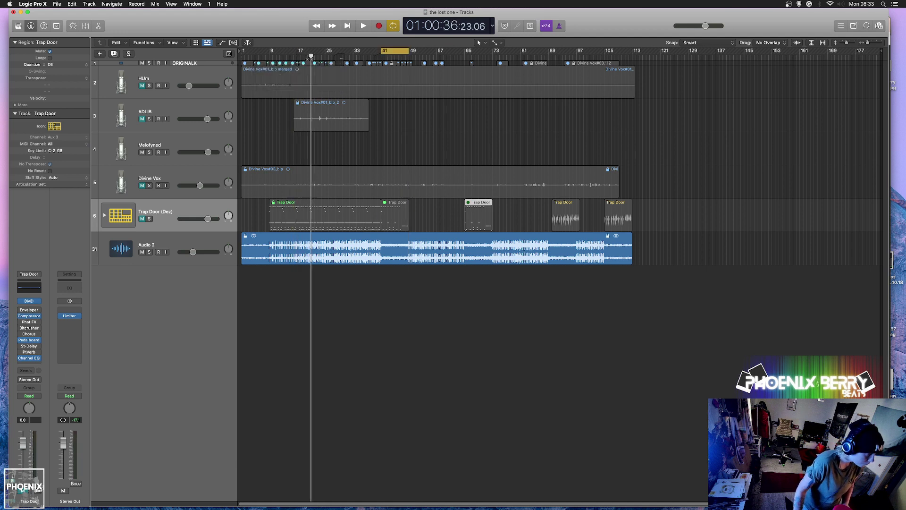
click(312, 221)
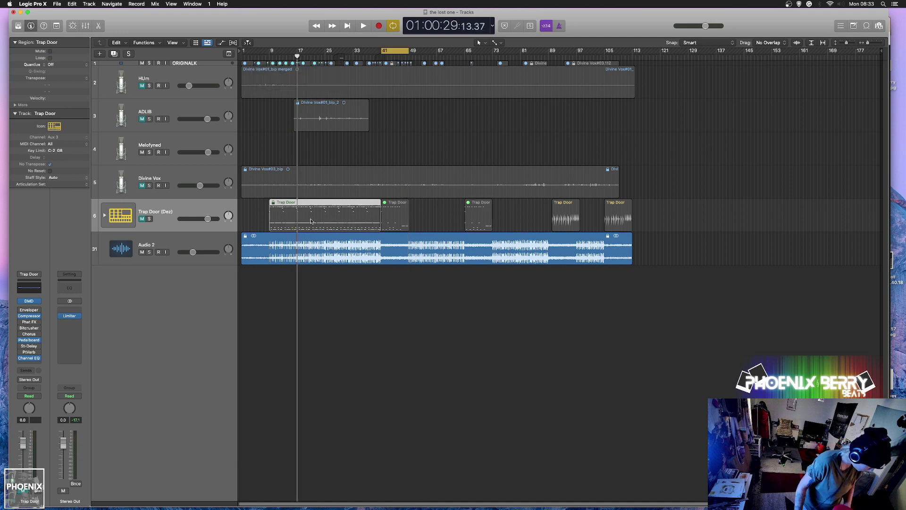
key(super+t)
click(509, 175)
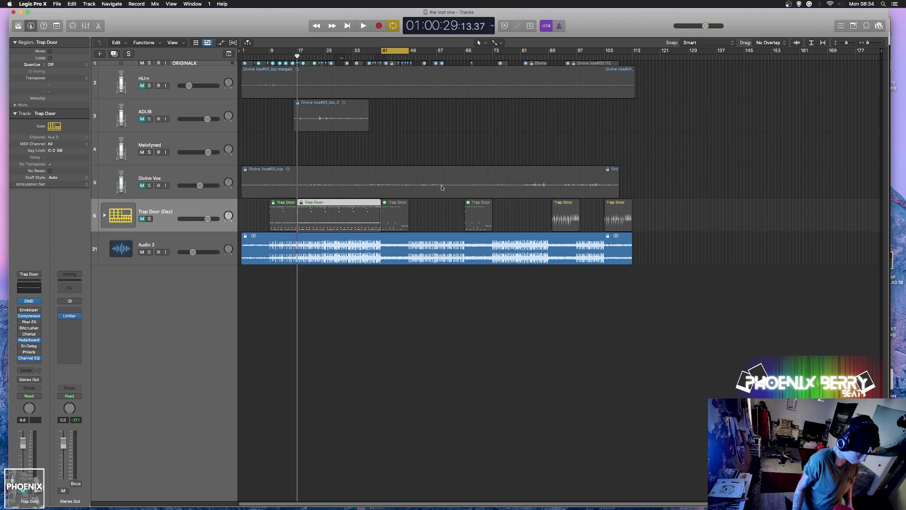
click(289, 213)
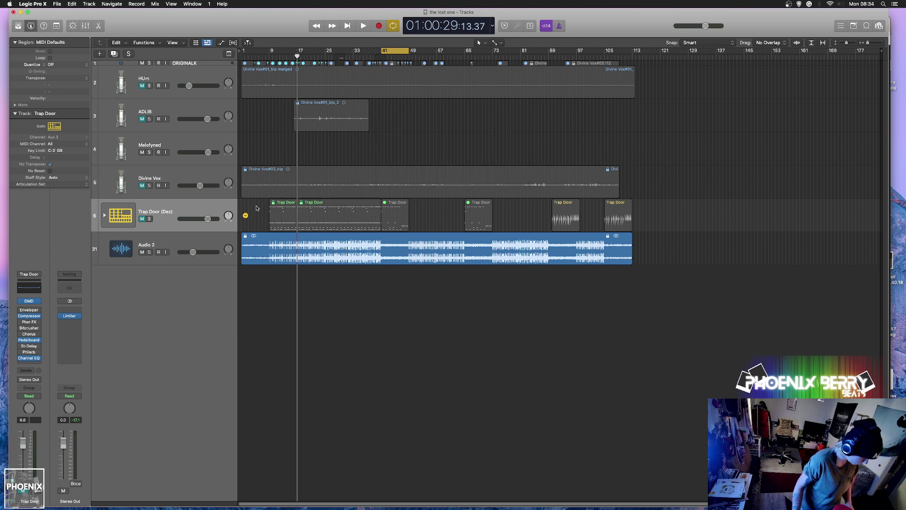
key(j)
Paste the copied eight-bar Trap Door region at bar 49 on the Trap Door (Dez) track.
drag(429, 56, 410, 56)
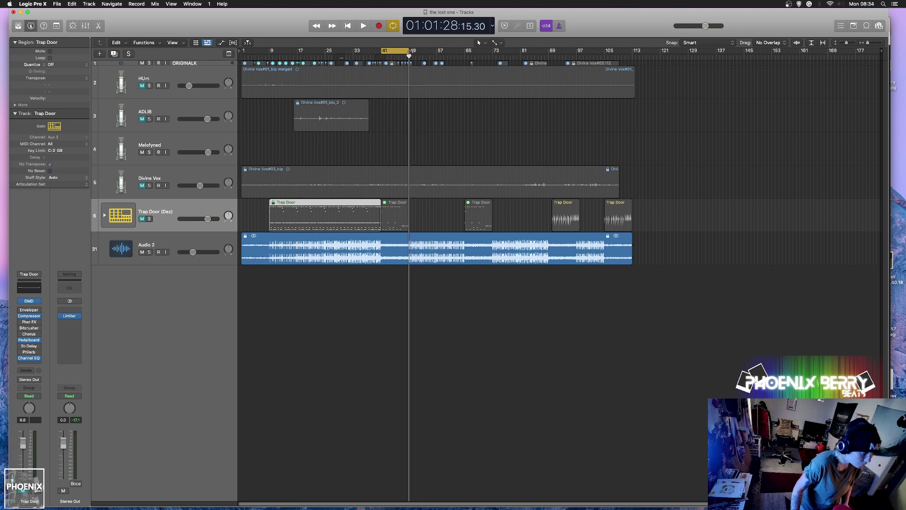
drag(867, 45, 875, 43)
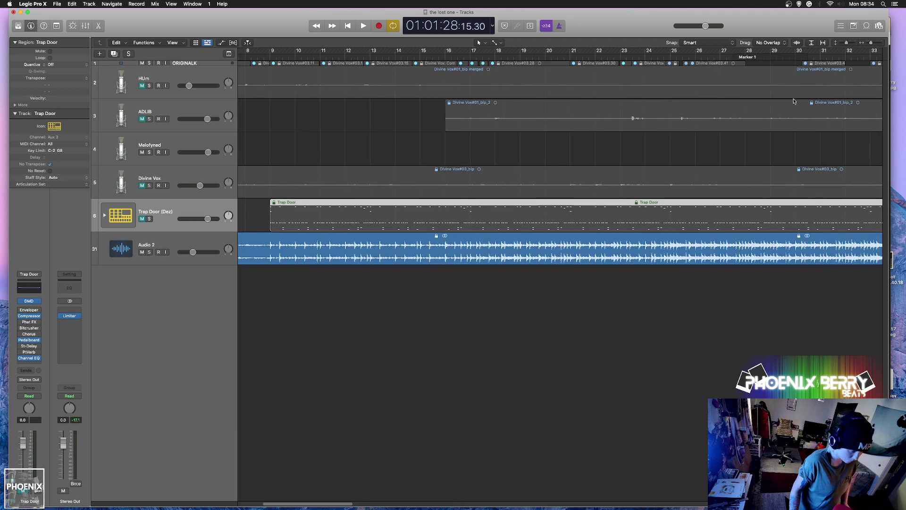
drag(297, 506, 385, 498)
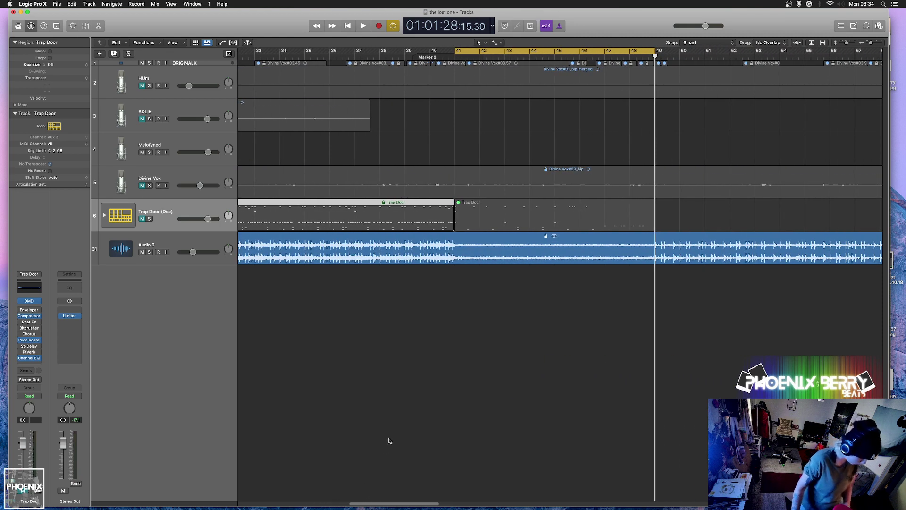
click(714, 208)
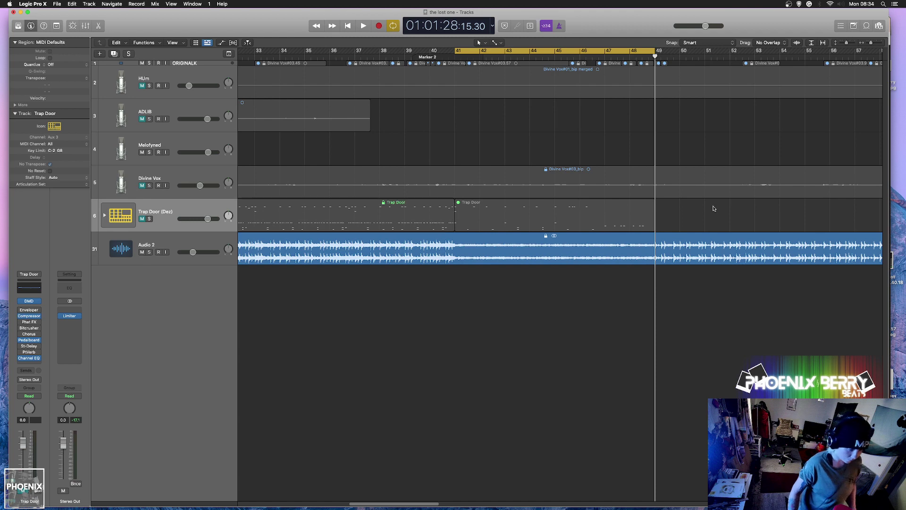
key(super+v)
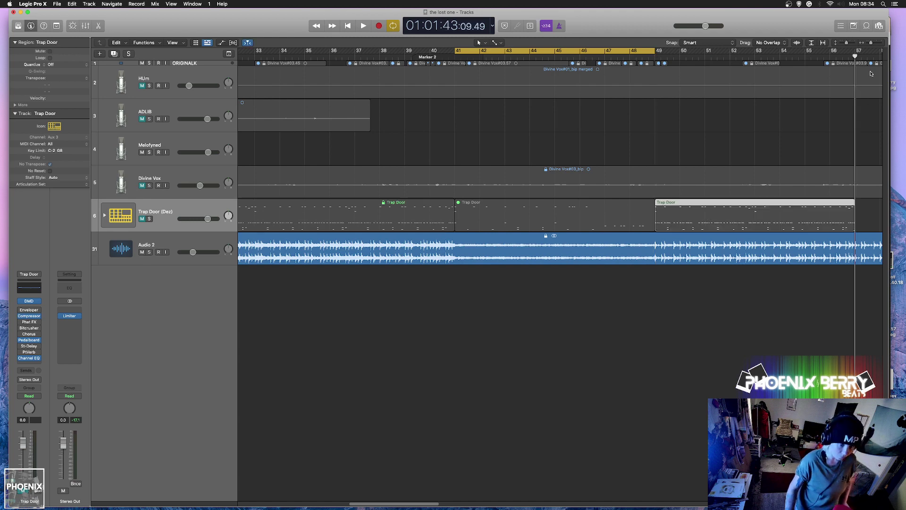
drag(870, 44, 868, 46)
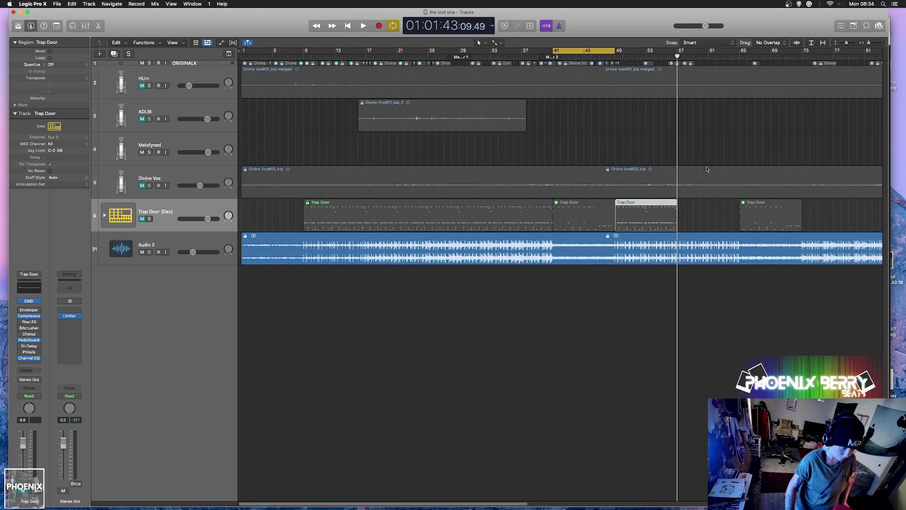
Loop the pasted Trap Door region from bar 49 up to bar 65, turn it into one region and lock its SMPTE position.
drag(679, 203, 740, 203)
right_click(727, 230)
click(734, 238)
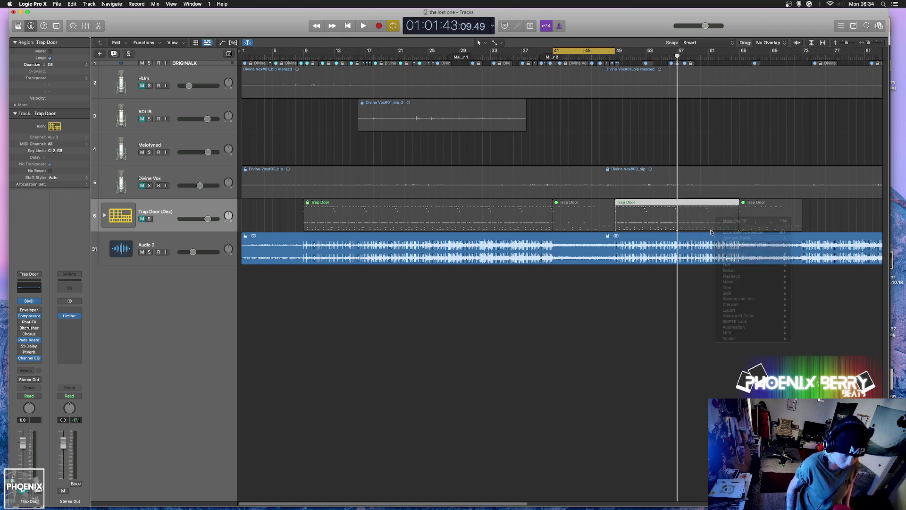
right_click(698, 215)
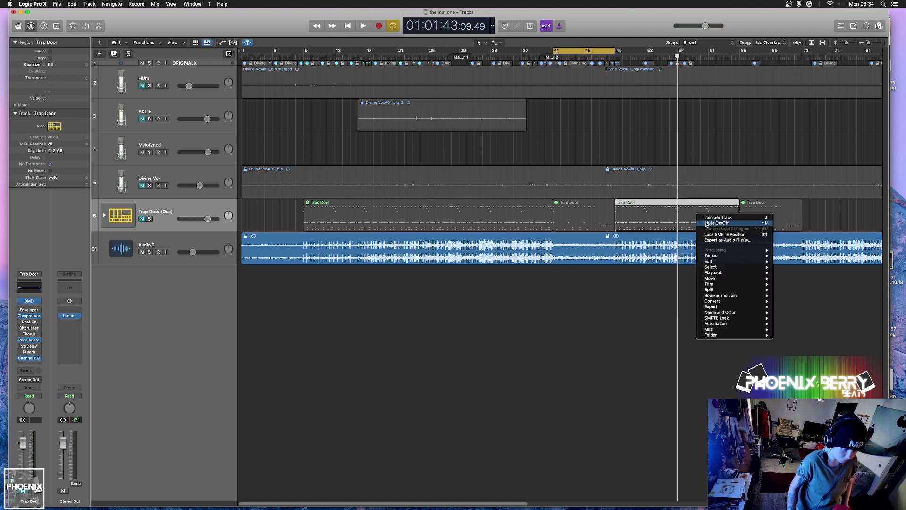
click(716, 224)
Copy the joined Trap Door region from bar 49 to bar 73 and delete the two yellow Trap Door regions at bars 89 and 105.
drag(659, 217, 844, 214)
drag(874, 43, 867, 46)
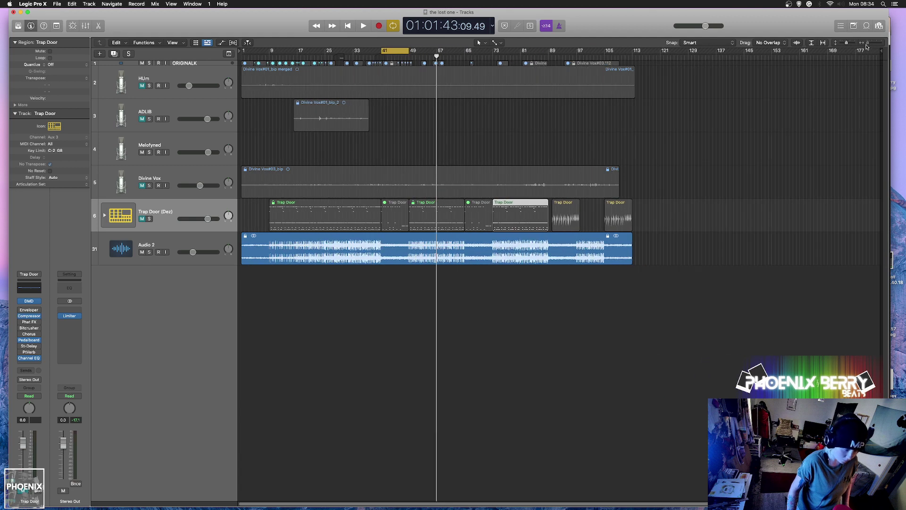
click(564, 224)
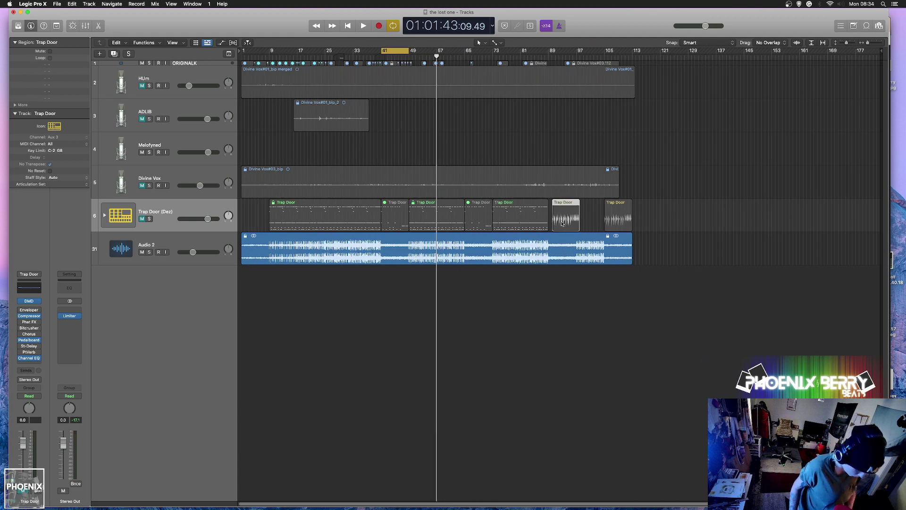
key(Delete)
click(622, 215)
key(Delete)
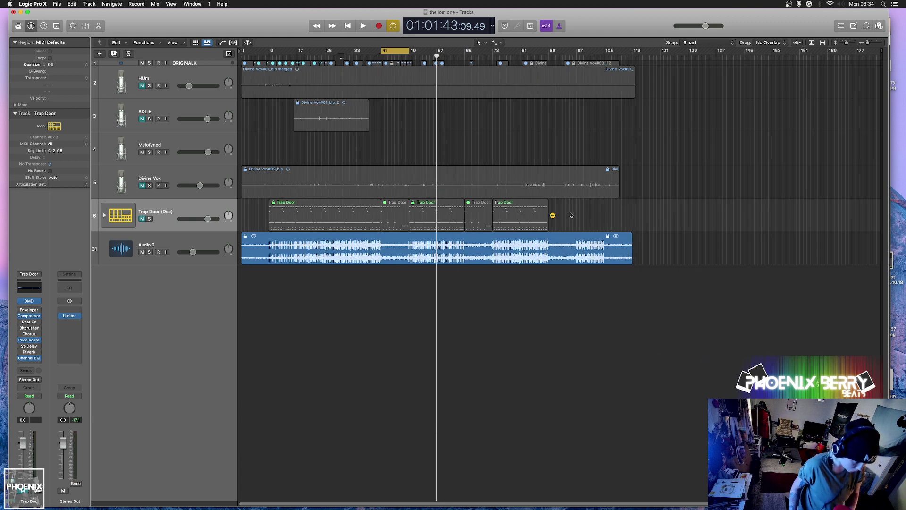
Copy muted Trap Door regions to bars 89 and 105 and an unmuted one to bar 97, and lock all regions' SMPTE positions.
drag(479, 220, 615, 222)
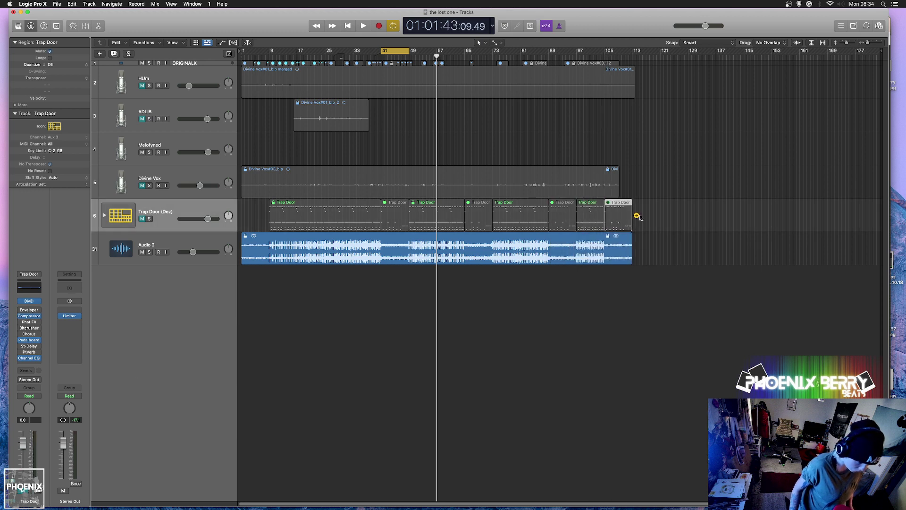
key(super+a)
right_click(628, 211)
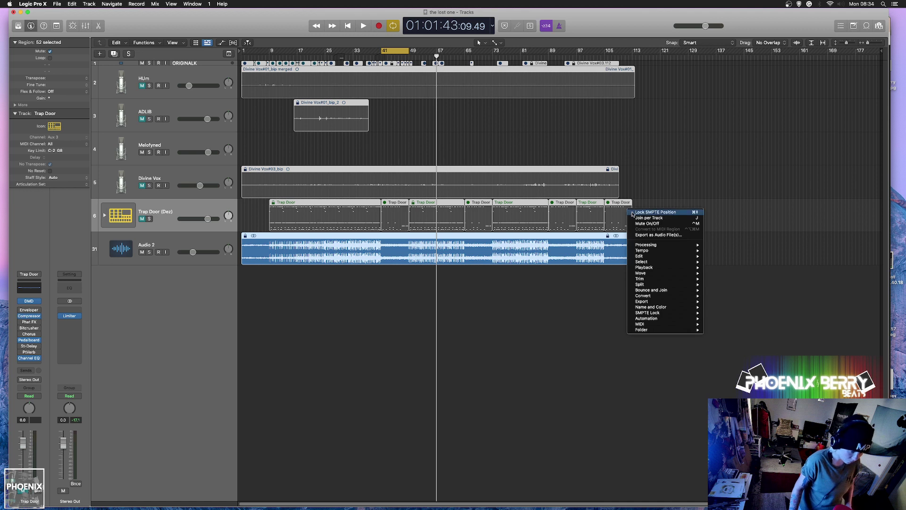
click(655, 212)
click(253, 317)
Unmute the Trap Door (Dez) track and play it with a cycle range from about bar 13 to about bar 96.
click(142, 219)
key(space)
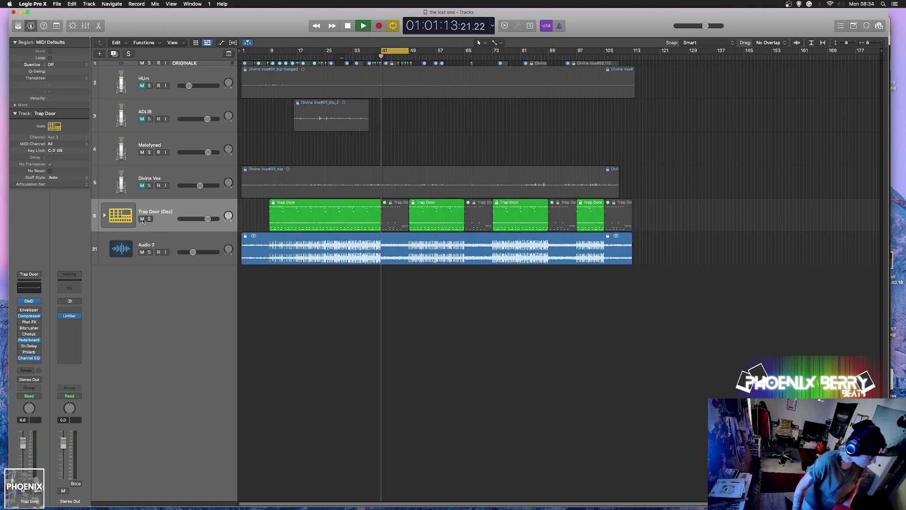
drag(283, 50, 573, 51)
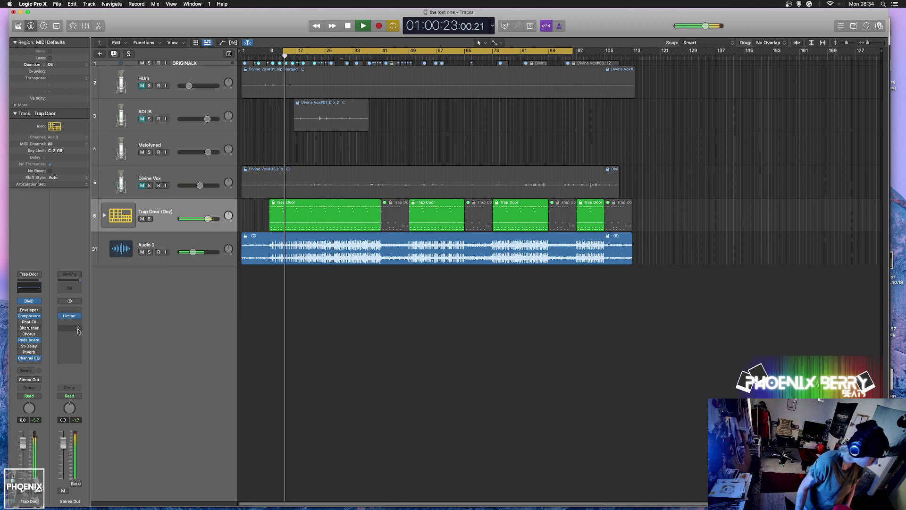
key(space)
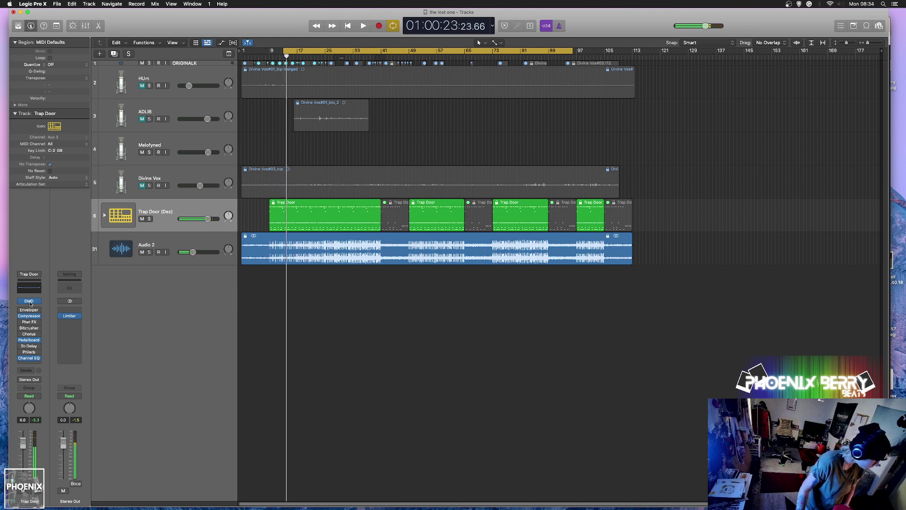
Open the Trap Door kit in Drum Machine Designer and play the drums again briefly.
click(29, 301)
key(space)
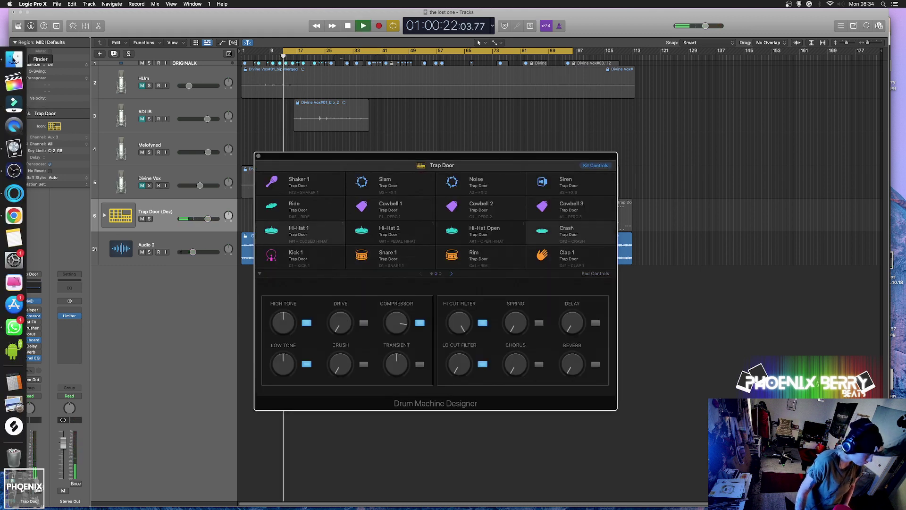
key(space)
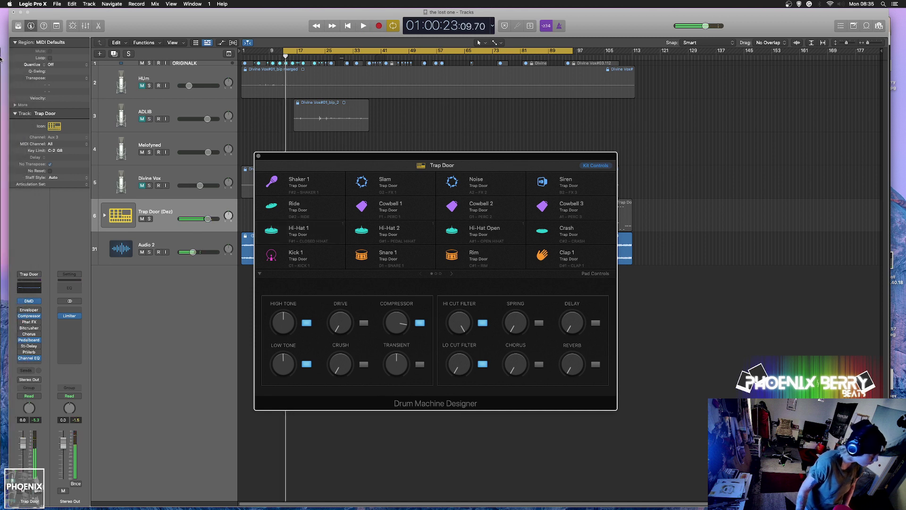
Switch to Finder and open the One Shots folder of Grime Sample Pack 001, inside Phoenix and Samples on the Desktop.
click(11, 60)
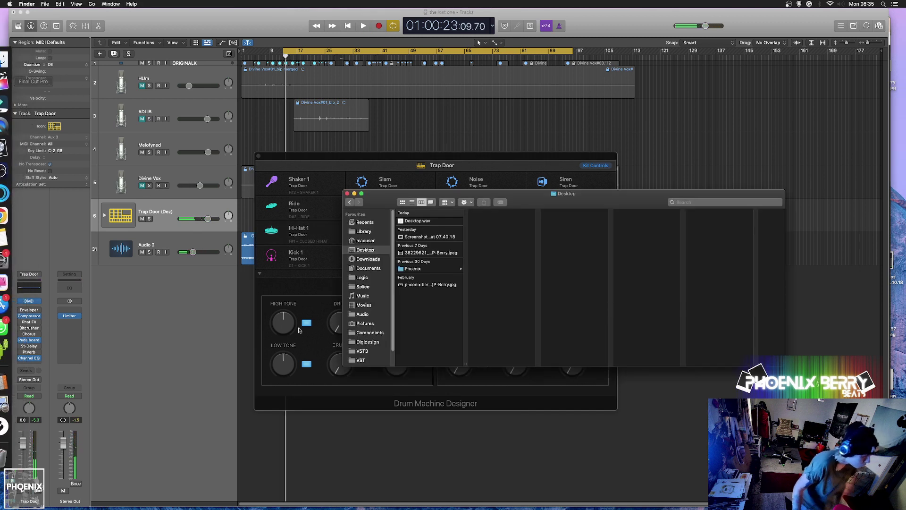
click(367, 259)
click(371, 252)
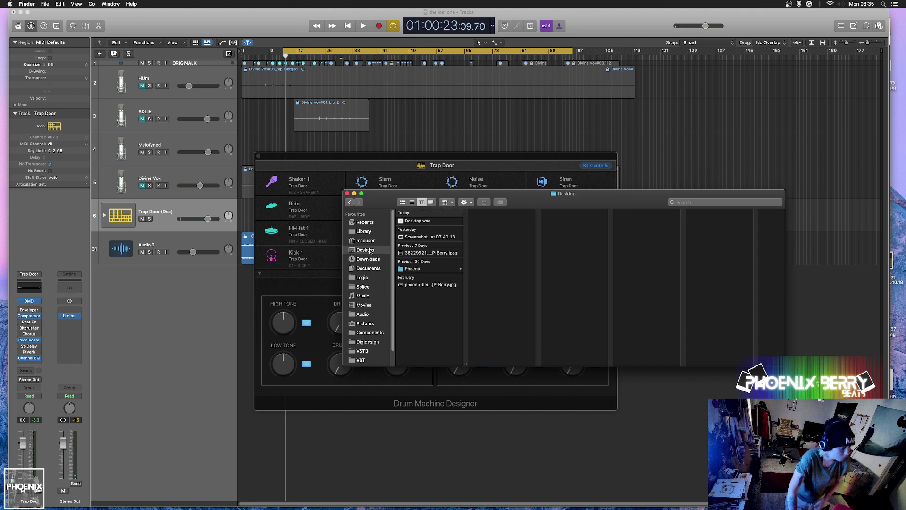
click(431, 267)
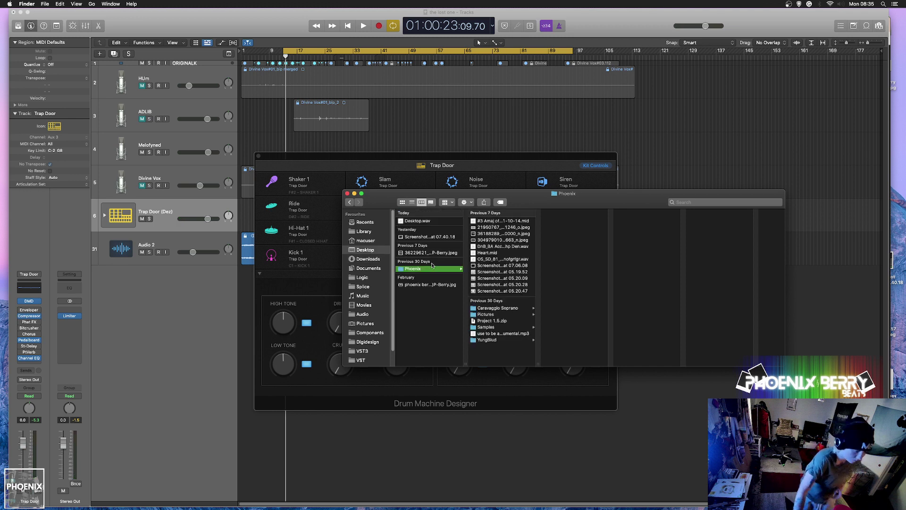
click(505, 327)
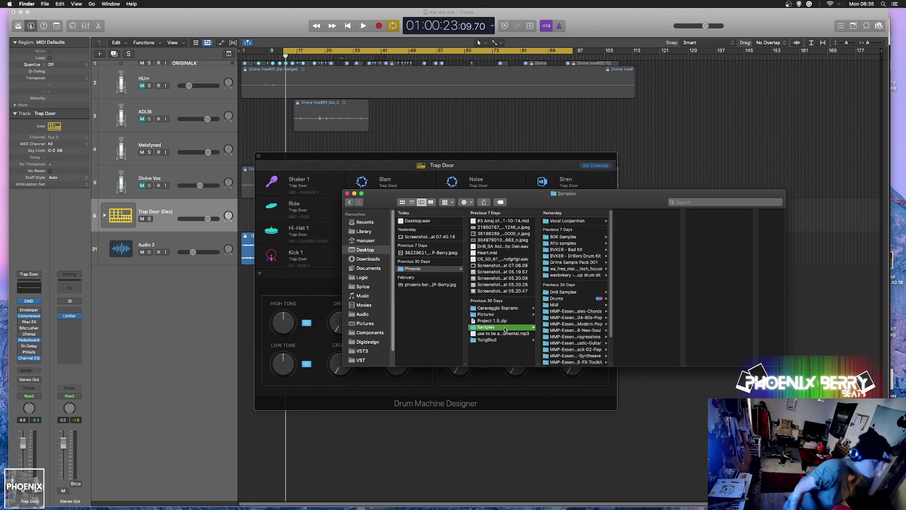
click(575, 263)
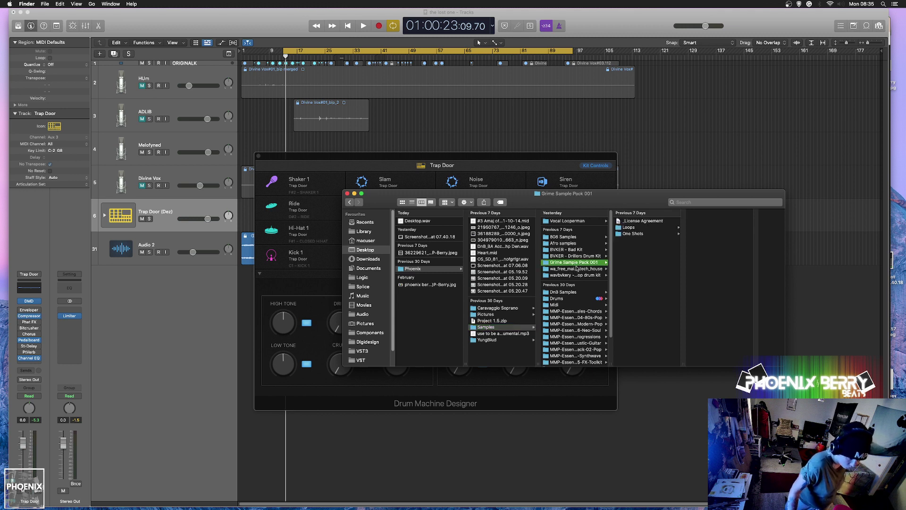
click(661, 234)
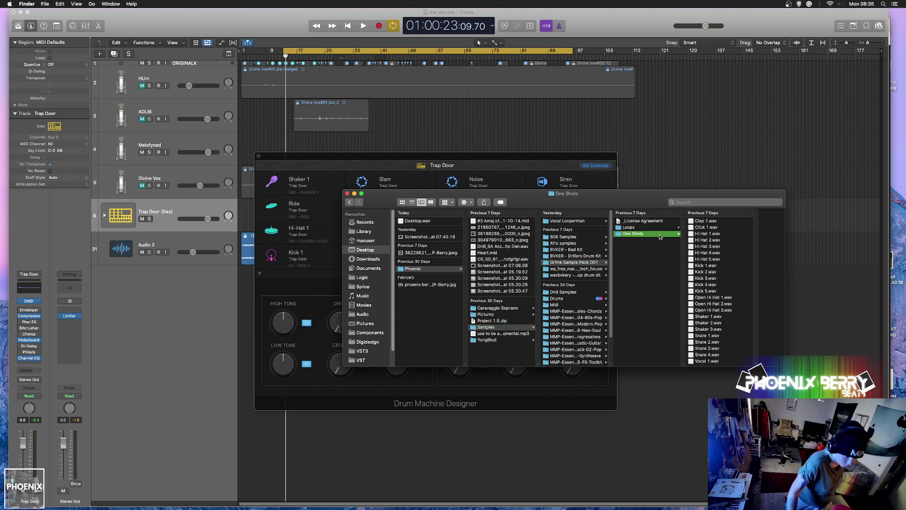
Audition Hi Hat 1.wav to Hi Hat 5.wav and load Hi Hat 1.wav onto the kit's Hi-Hat 1 pad.
click(697, 235)
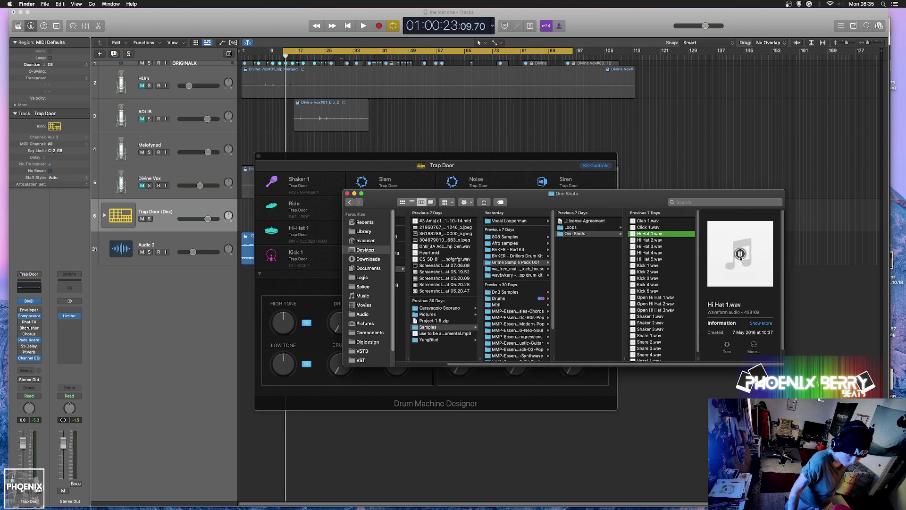
key(Down)
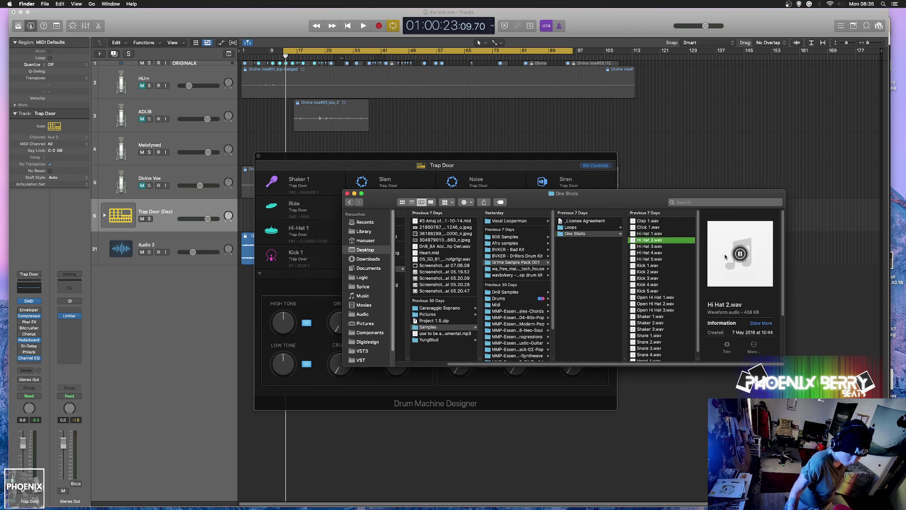
click(666, 253)
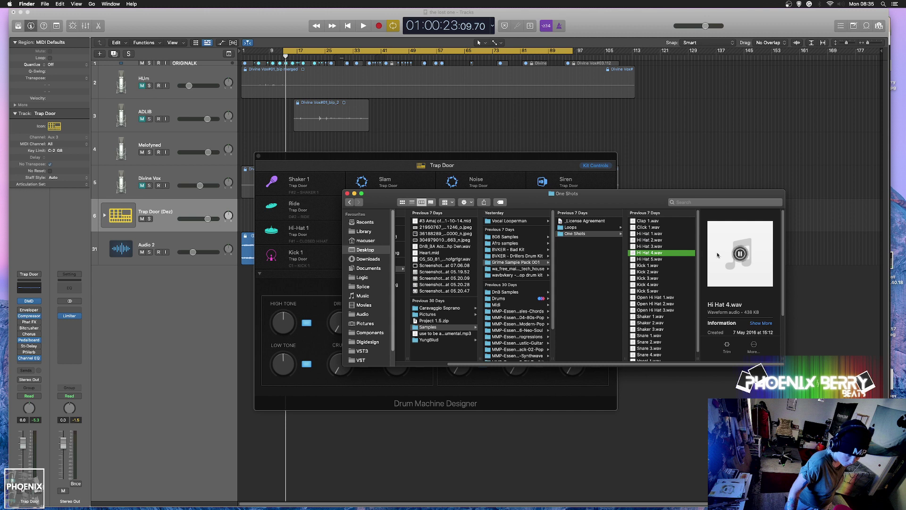
click(674, 246)
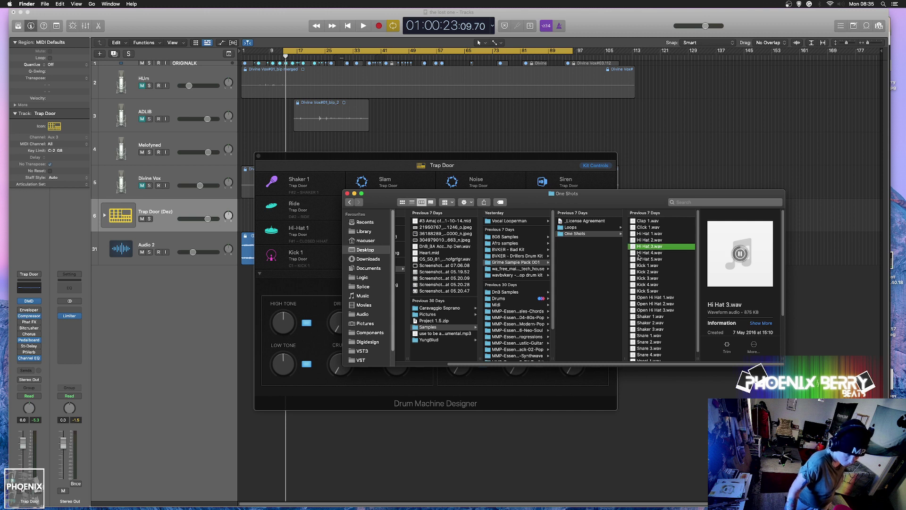
click(679, 260)
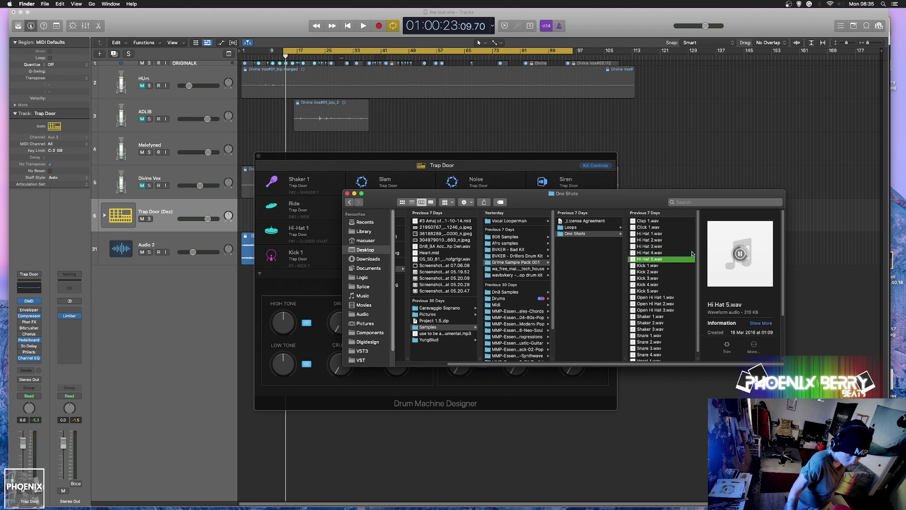
click(654, 233)
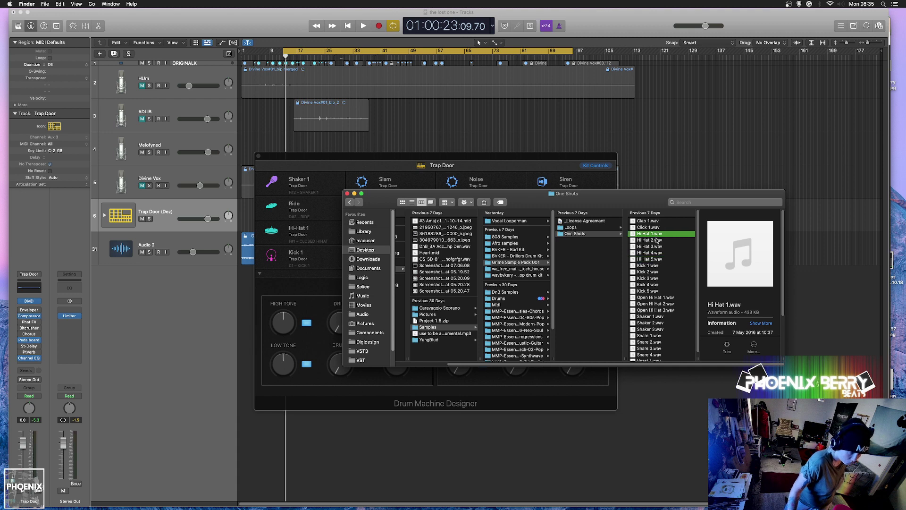
drag(655, 236, 310, 235)
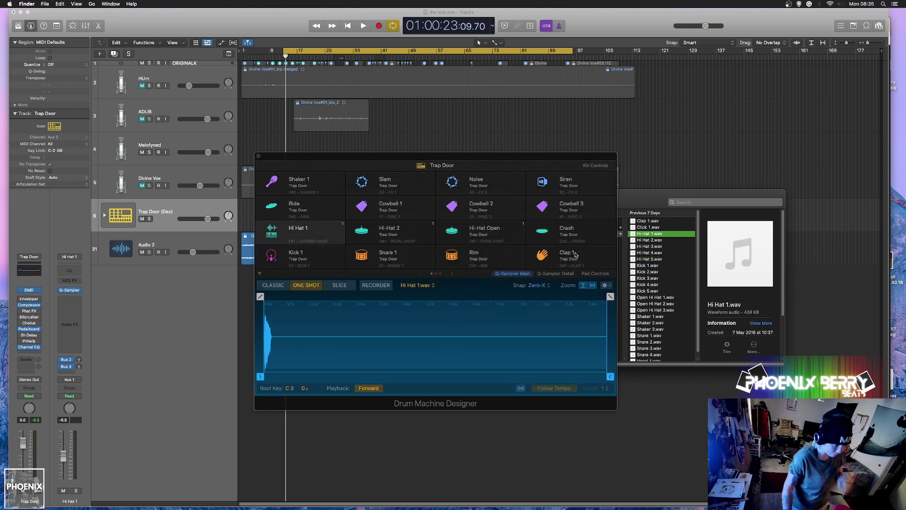
click(642, 166)
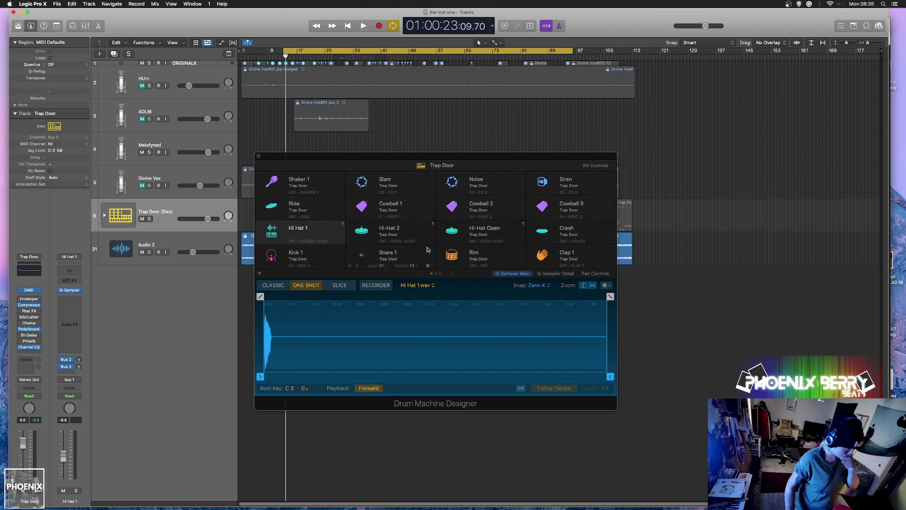
Move the drum kit window clear of the tracks and lower Audio 2's volume to -17.8 dB during playback.
drag(256, 330, 397, 314)
key(space)
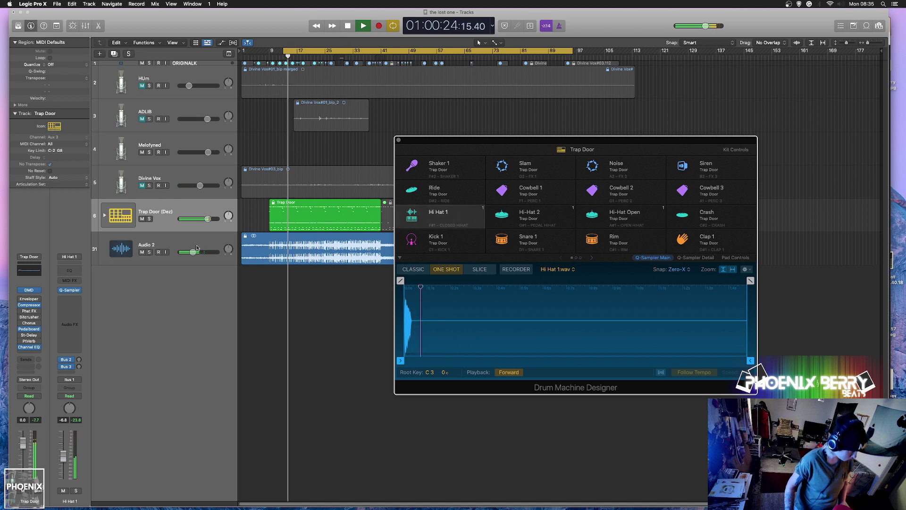
drag(192, 252, 179, 251)
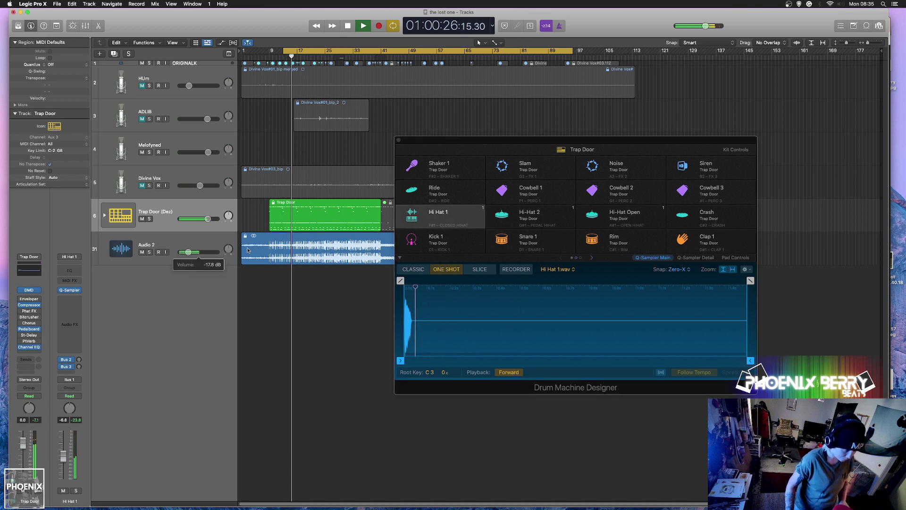
mouse_move(469, 227)
key(space)
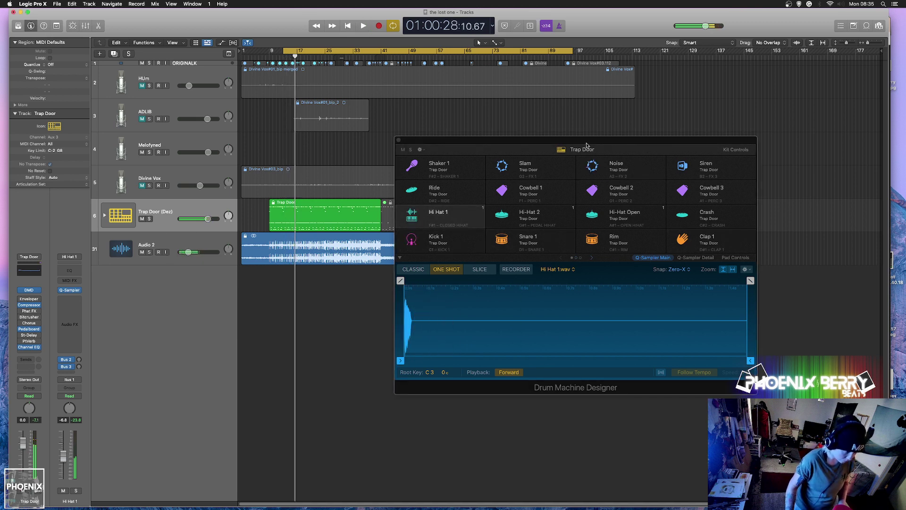
Move the drum kit window aside, play the drums again briefly and show the kit's next page of pads.
drag(576, 143, 521, 134)
key(space)
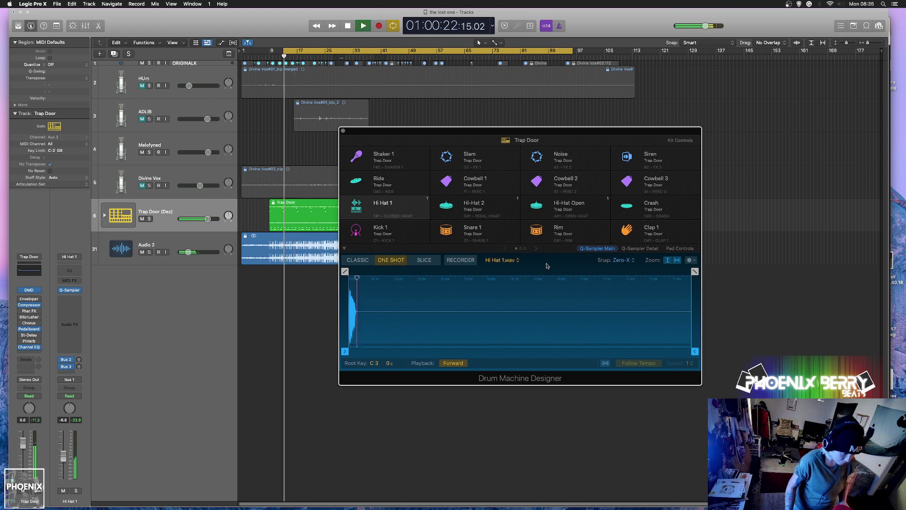
key(space)
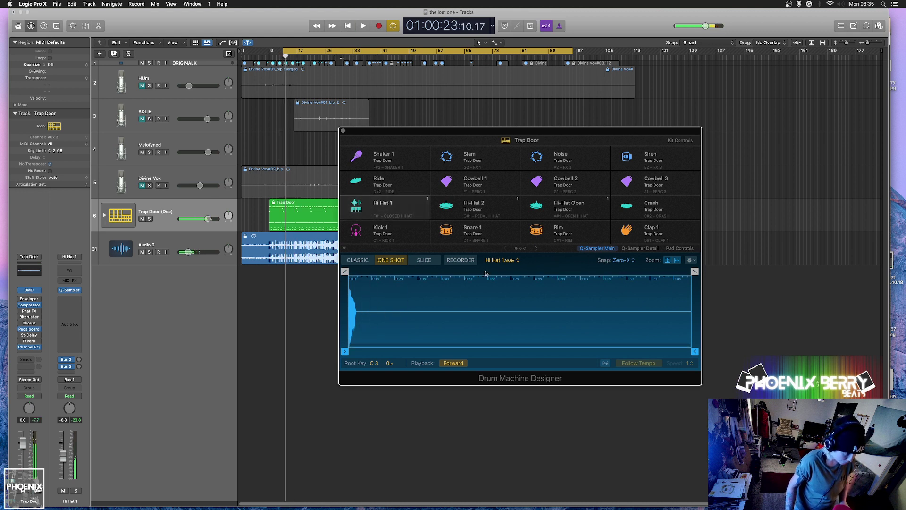
click(537, 248)
key(space)
key(space)
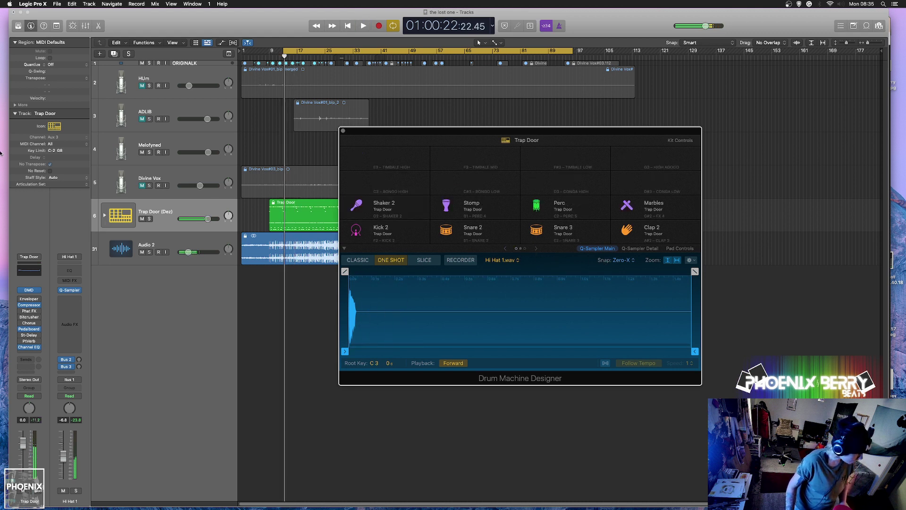
Switch to Finder and audition Kick 1.wav, Kick 2.wav and Kick 5.wav in the One Shots folder.
click(13, 59)
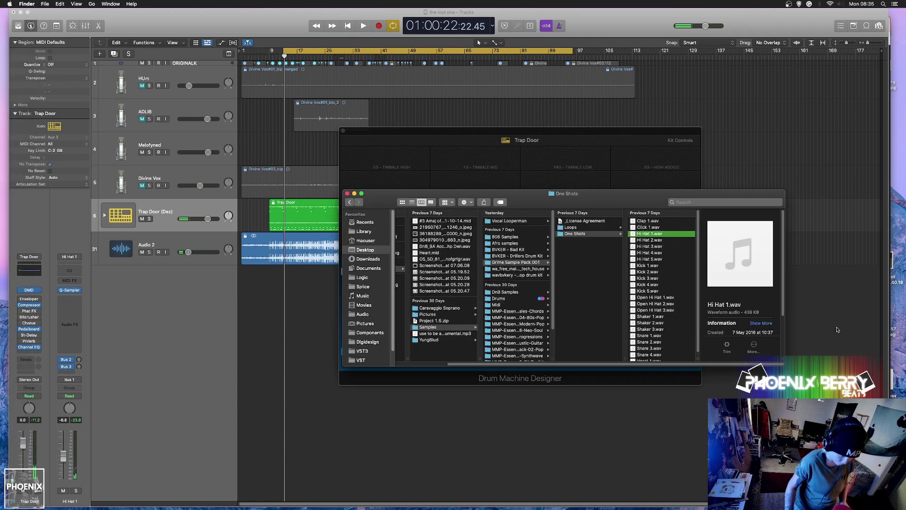
click(648, 266)
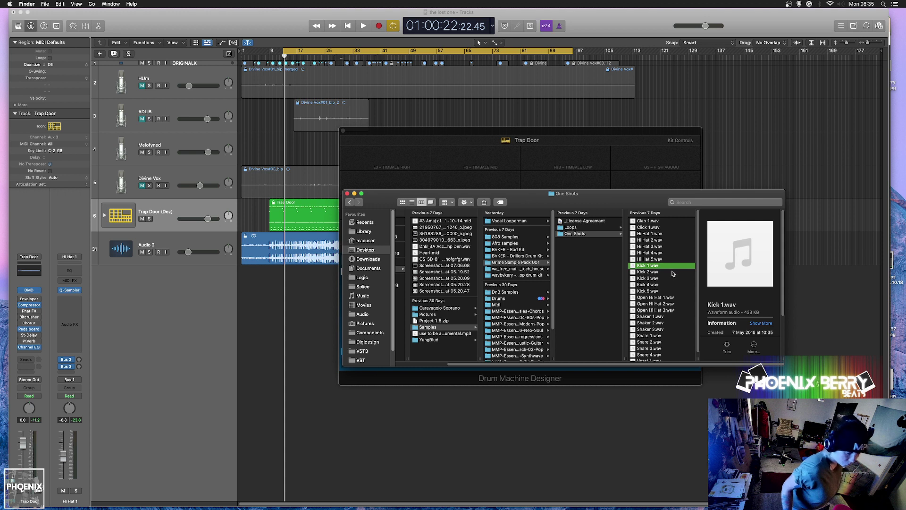
key(Down)
click(740, 254)
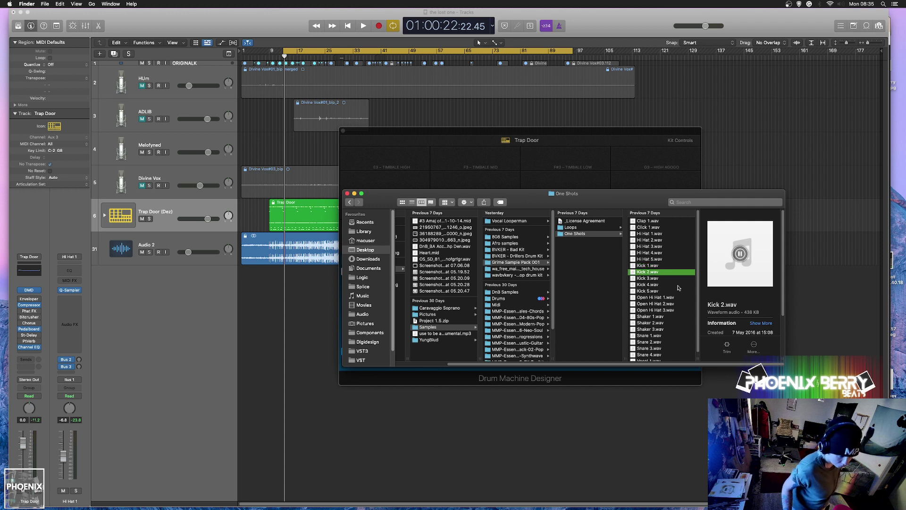
click(651, 291)
click(740, 254)
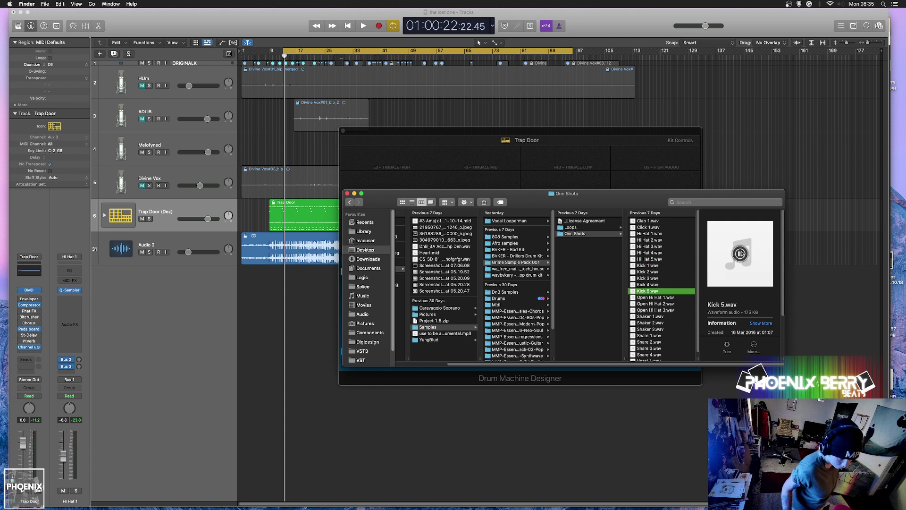
Audition Snare 1.wav and load it onto the kit's empty High Agogo pad.
click(651, 336)
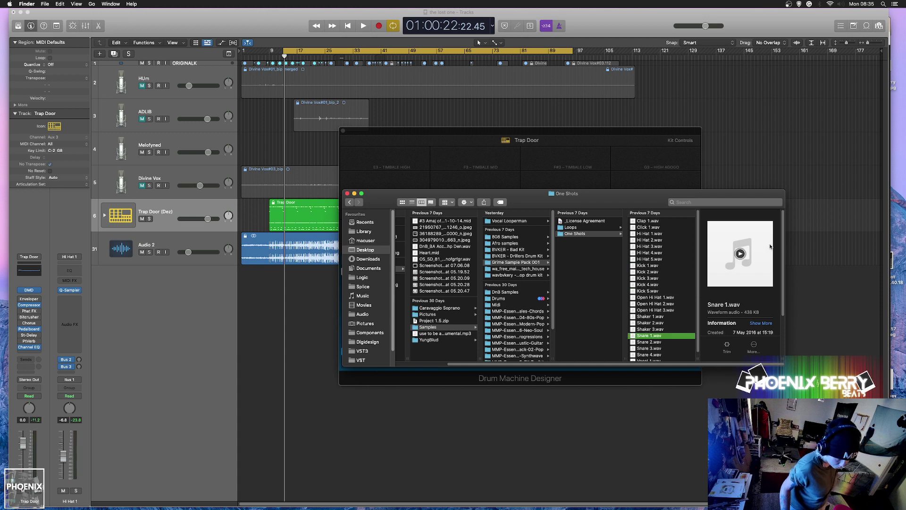
click(741, 254)
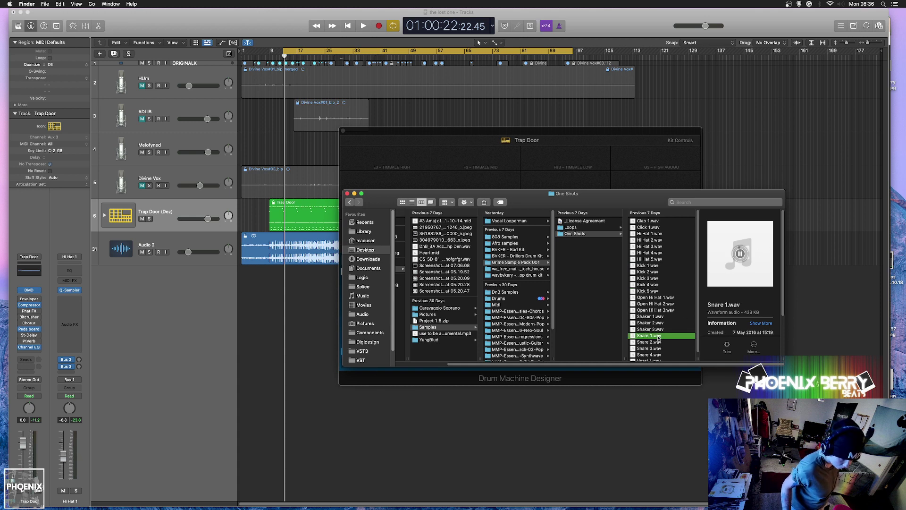
drag(658, 338, 657, 159)
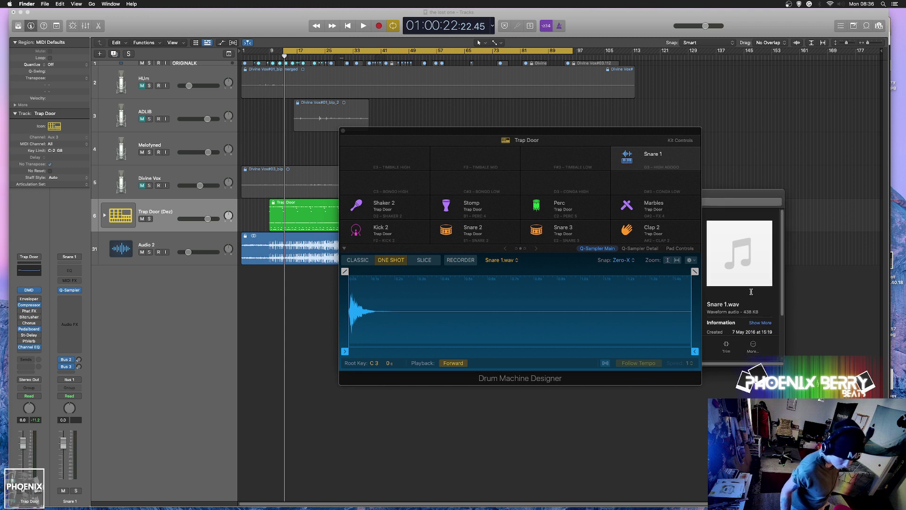
Open the Drums folder inside Samples in Finder and move the Finder and drum kit windows apart.
drag(744, 204, 792, 338)
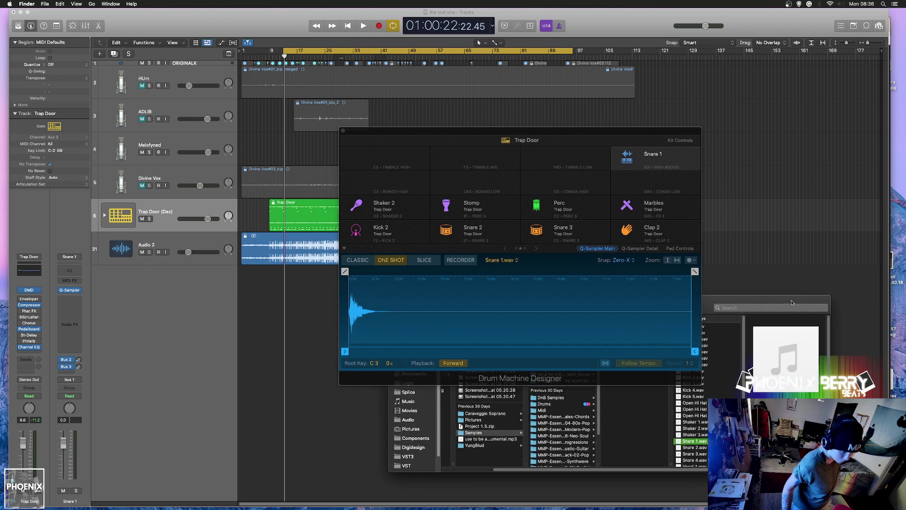
click(579, 433)
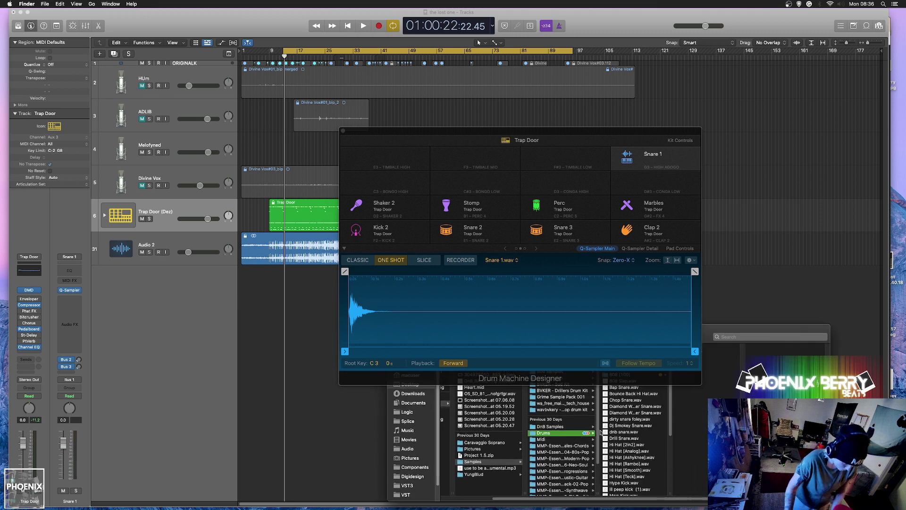
drag(555, 137, 415, 22)
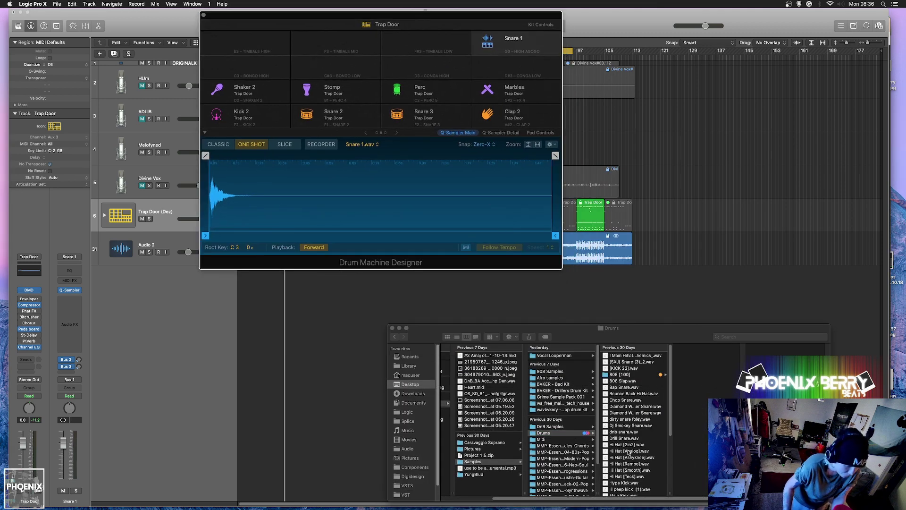
Audition [KICK 22].wav, load lil peep kick (1).wav onto the empty Bongo High pad and swap it with the Kick 2 pad.
click(628, 363)
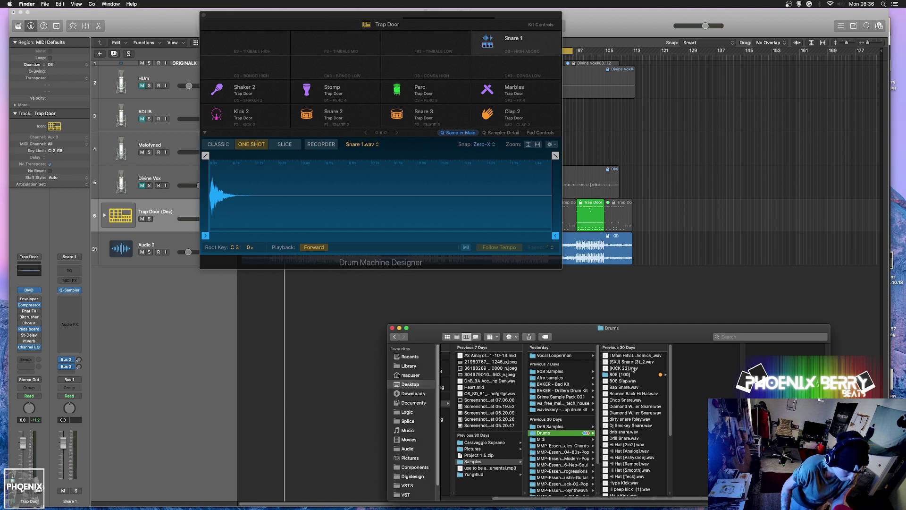
click(633, 368)
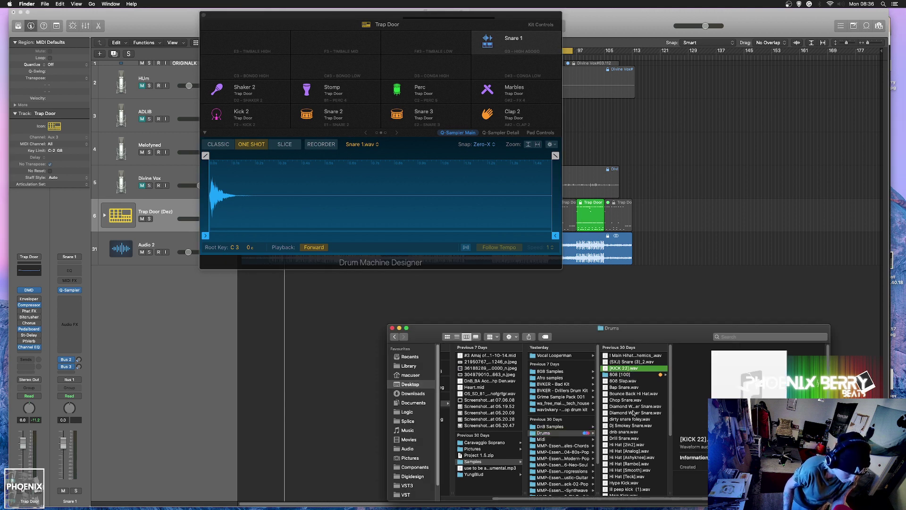
scroll(631, 442, down, 5)
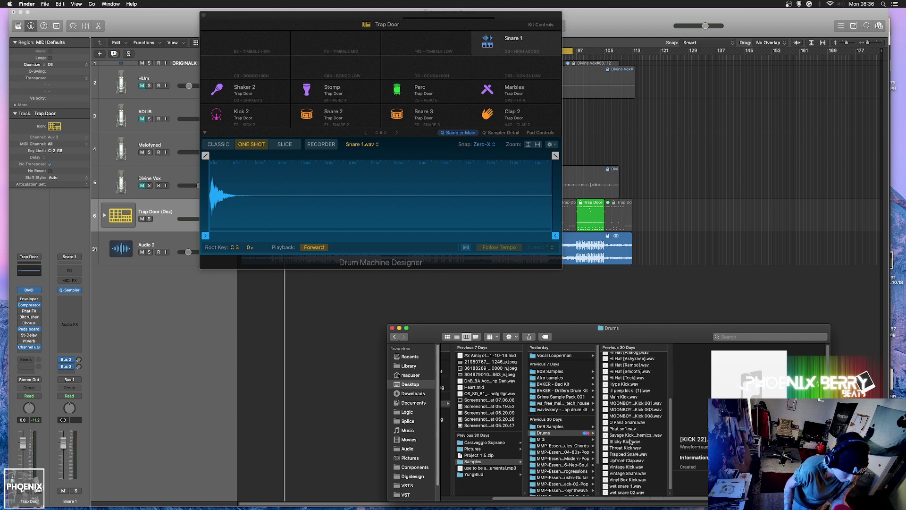
click(641, 391)
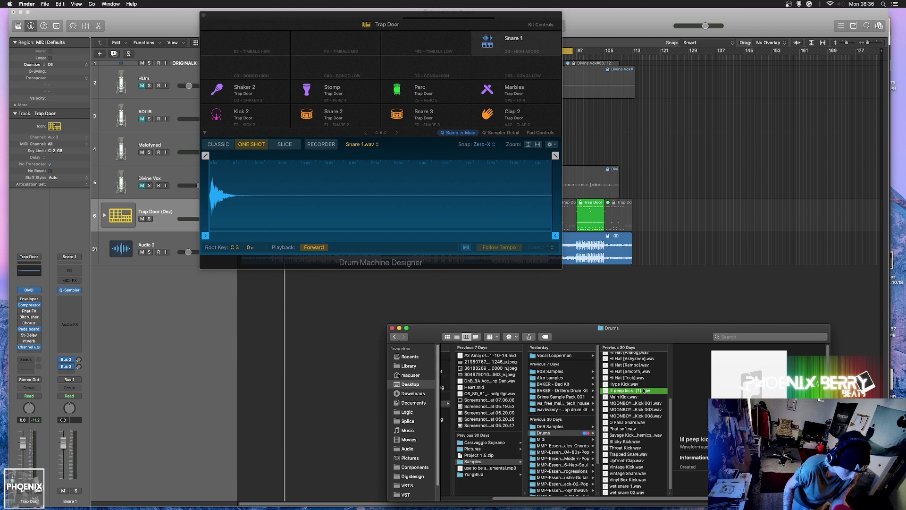
drag(644, 391, 244, 114)
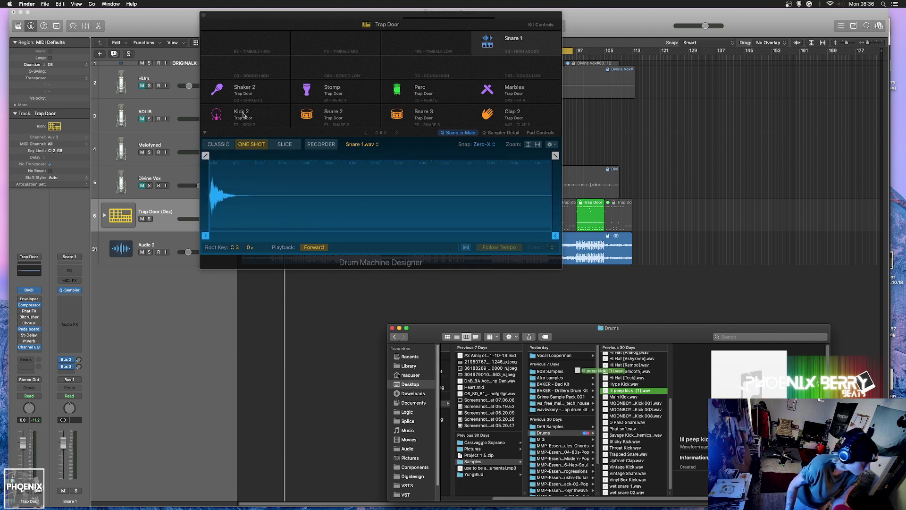
drag(636, 391, 230, 69)
click(230, 68)
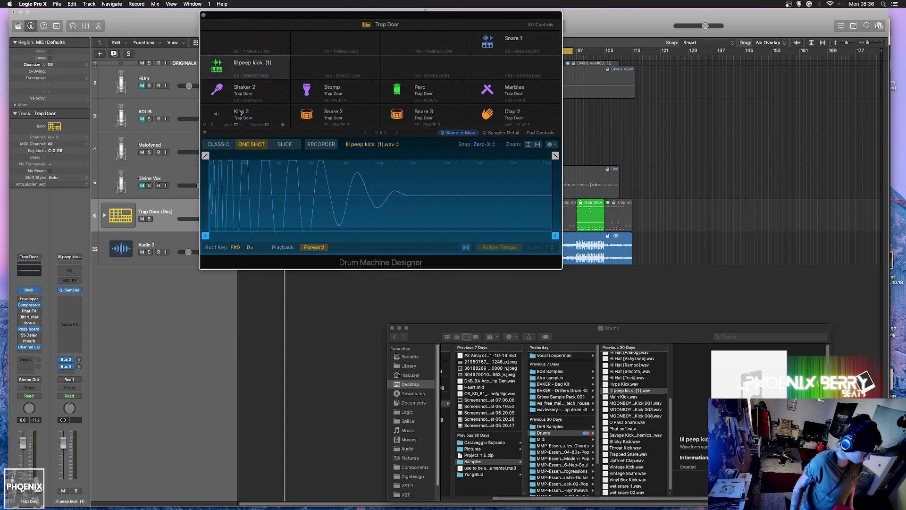
drag(234, 66, 241, 116)
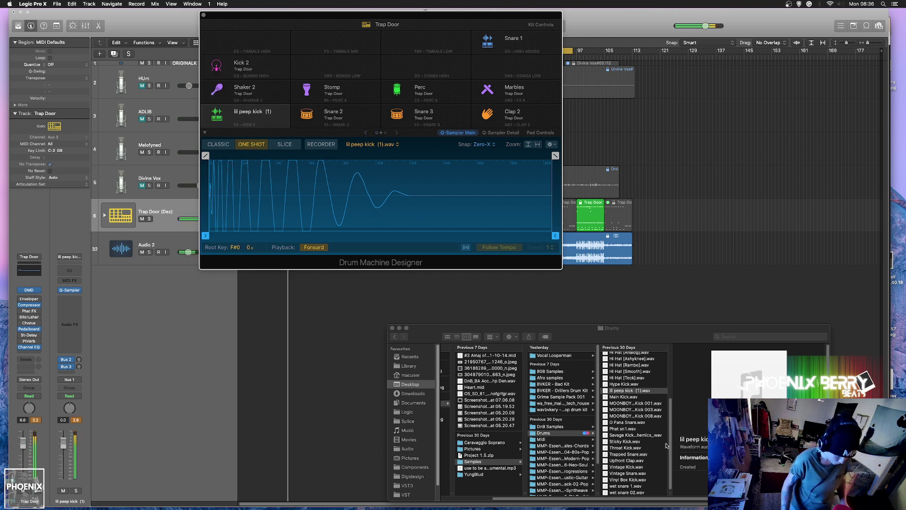
Audition Vintage Kick.wav in the Drums folder and load it onto the kit's empty Bongo Low pad.
click(631, 469)
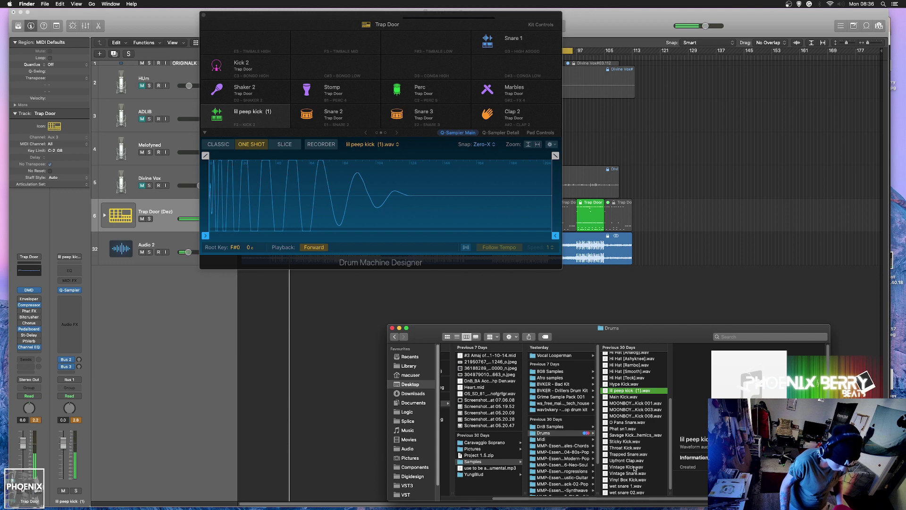
click(635, 467)
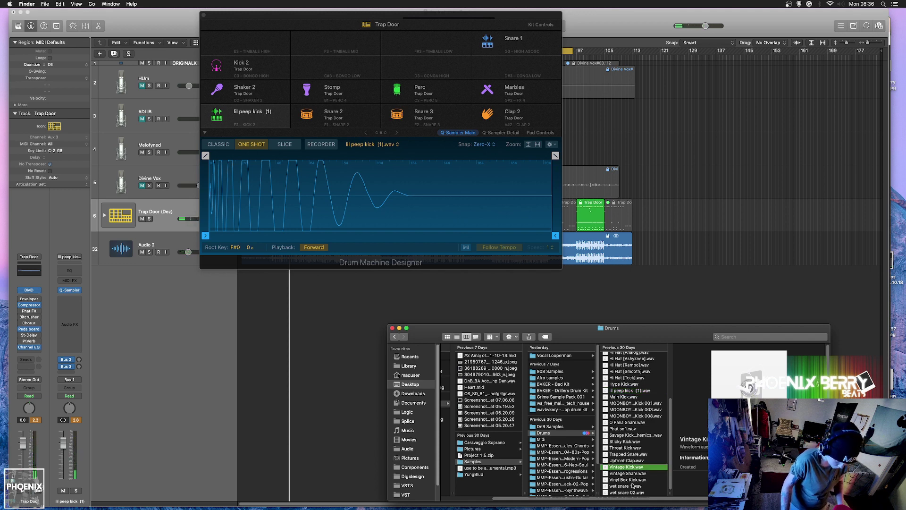
drag(632, 471, 341, 71)
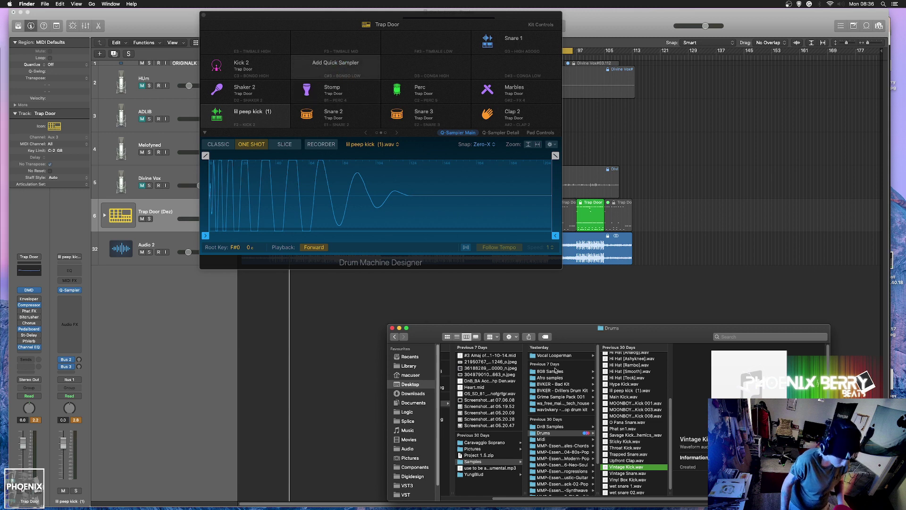
Audition Sticky Kick.wav and the MOONBOY kicks 001, 003 and 008, and load MOONBOY - Acid Kick 003.wav onto the Conga High pad.
click(637, 442)
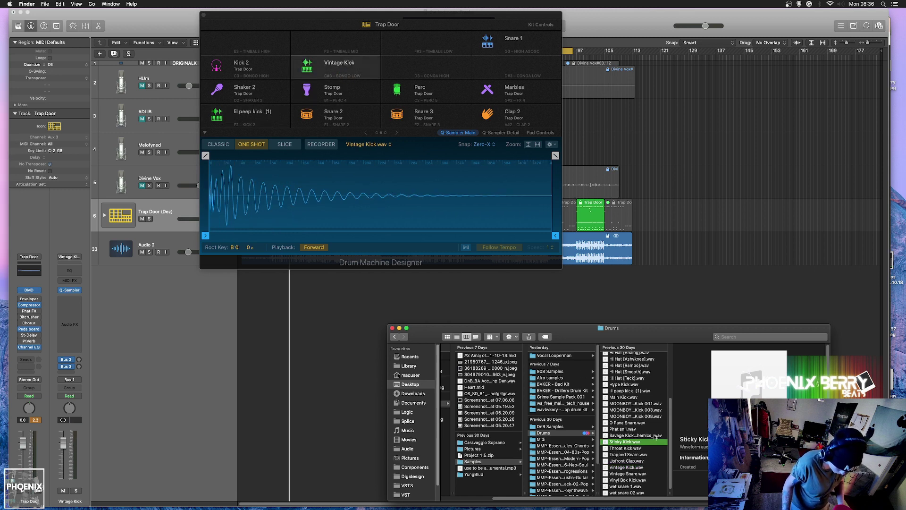
scroll(624, 424, left, 1)
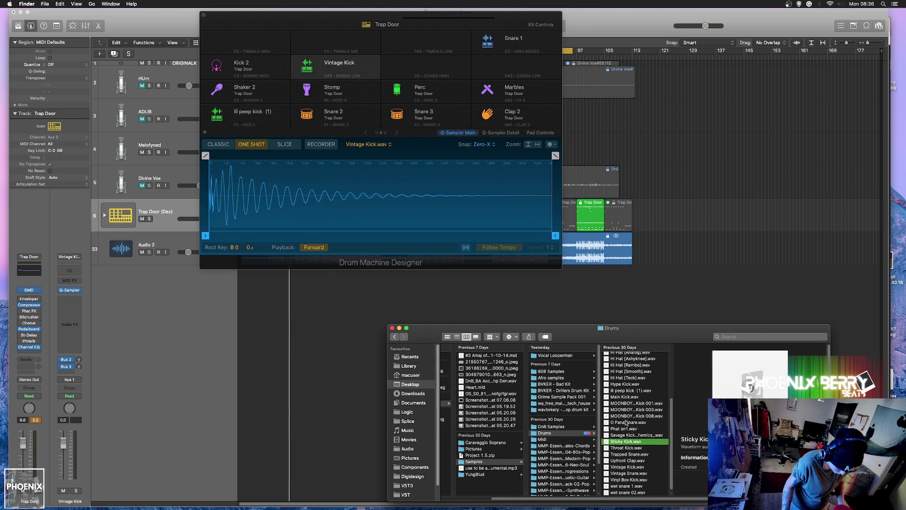
click(634, 410)
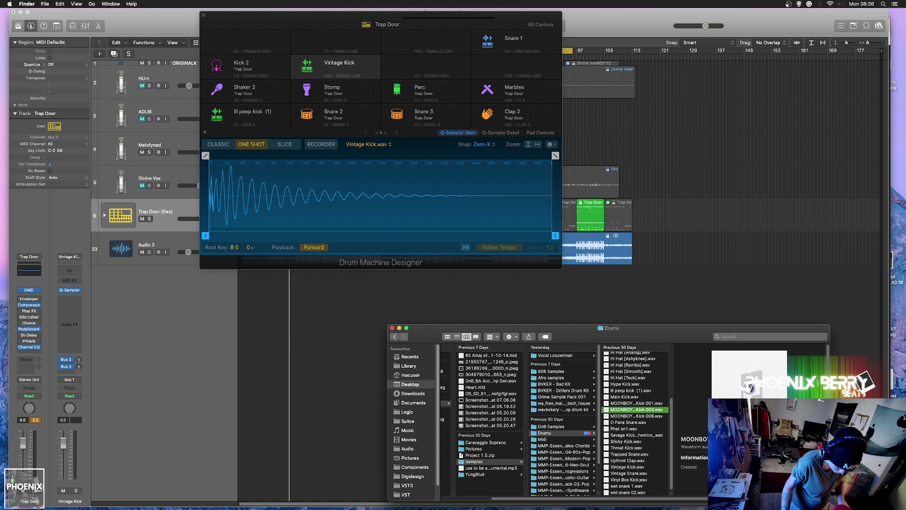
click(651, 403)
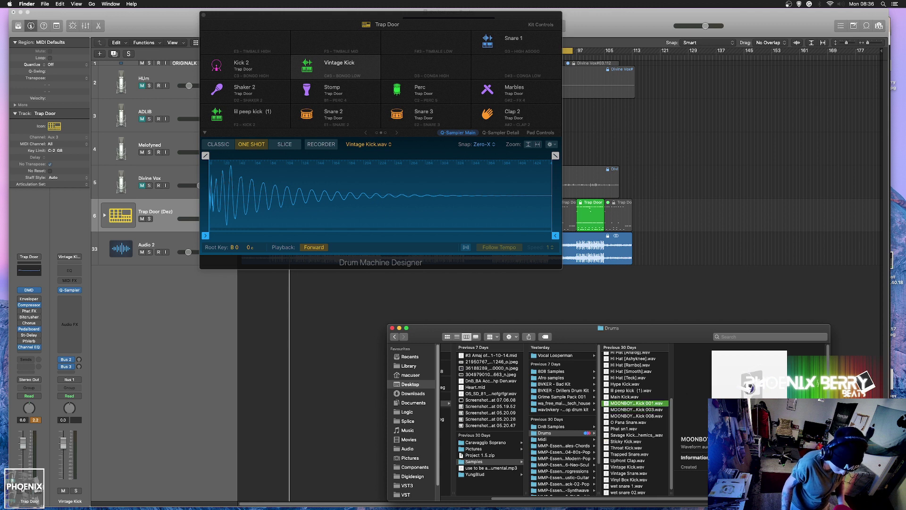
click(655, 416)
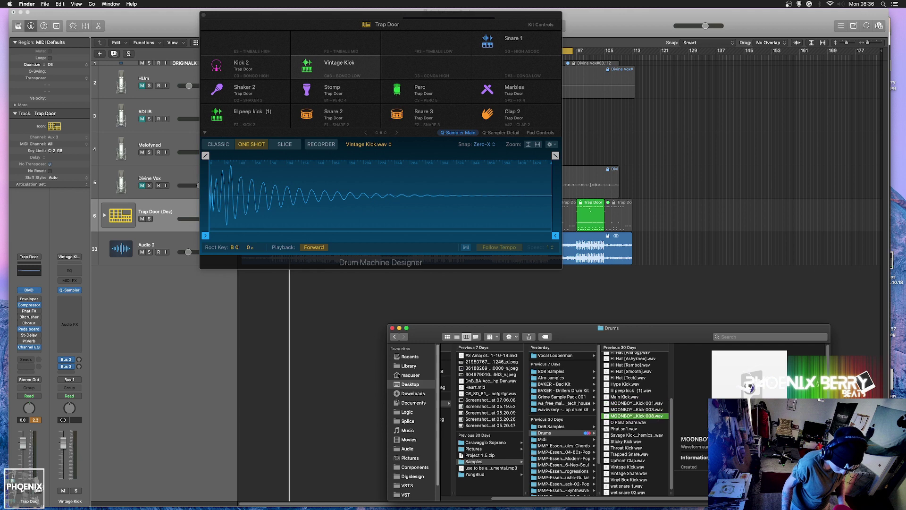
click(642, 410)
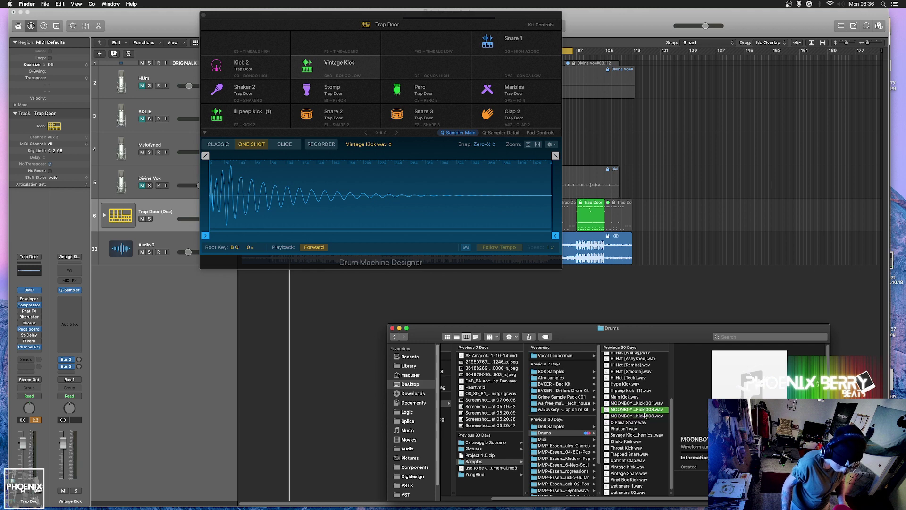
drag(647, 414, 476, 71)
Return the kit to its first page of pads during playback and close the MOONBOY - Acid Kick 003.wav preview.
key(space)
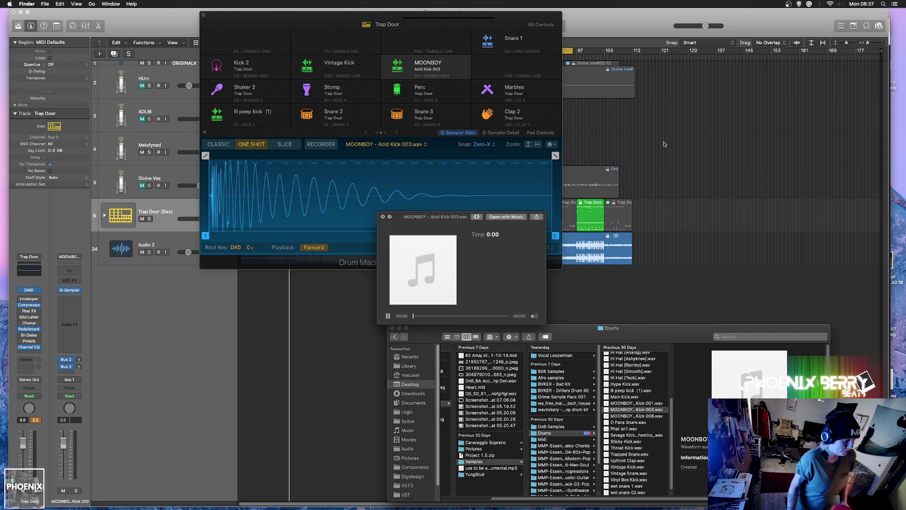
click(652, 141)
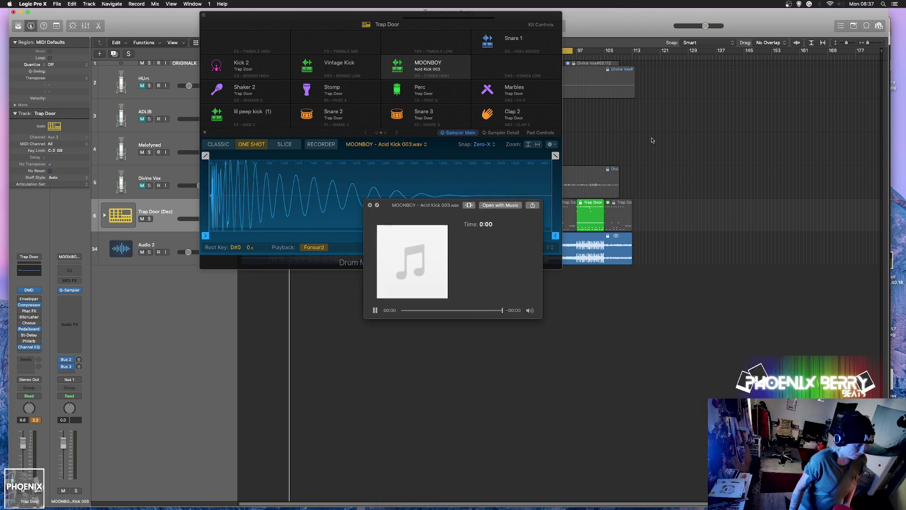
click(368, 206)
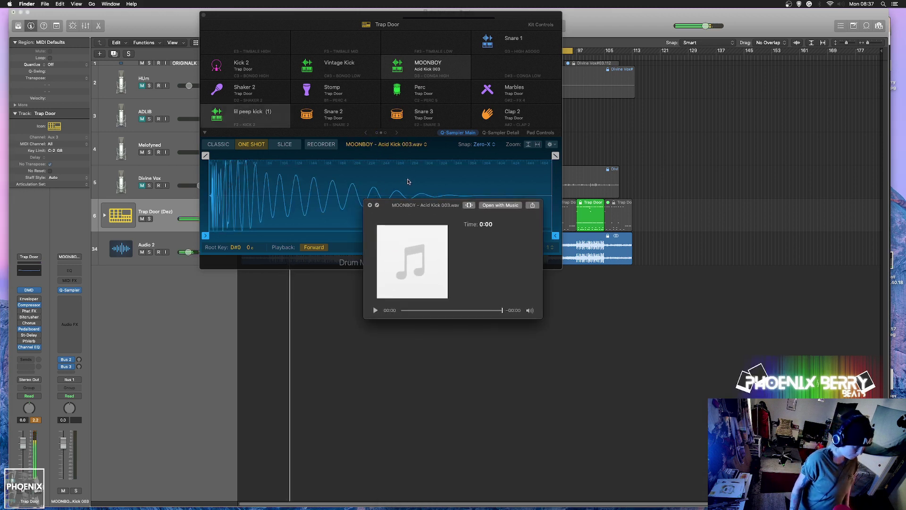
click(364, 133)
click(373, 213)
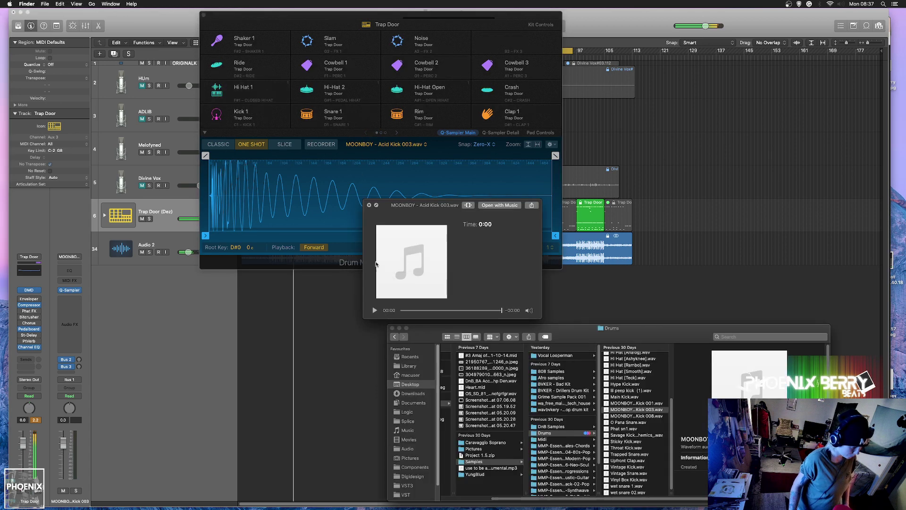
click(370, 205)
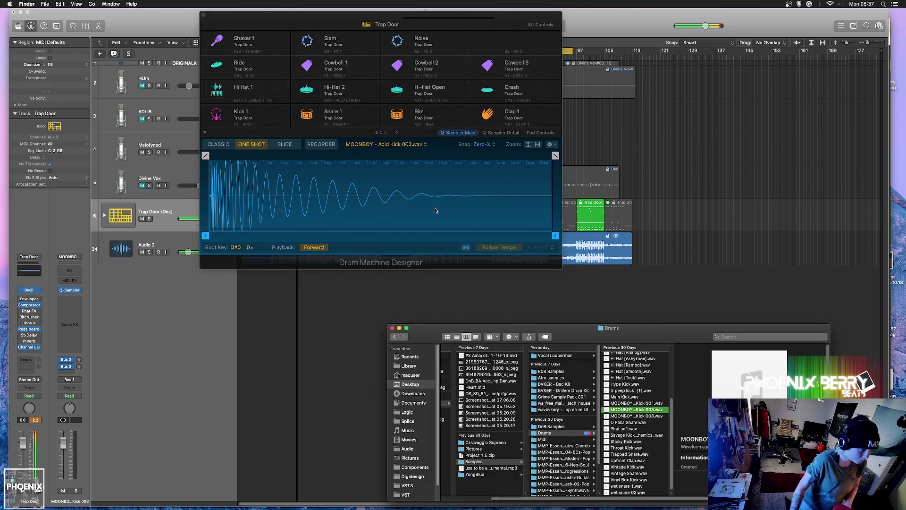
key(space)
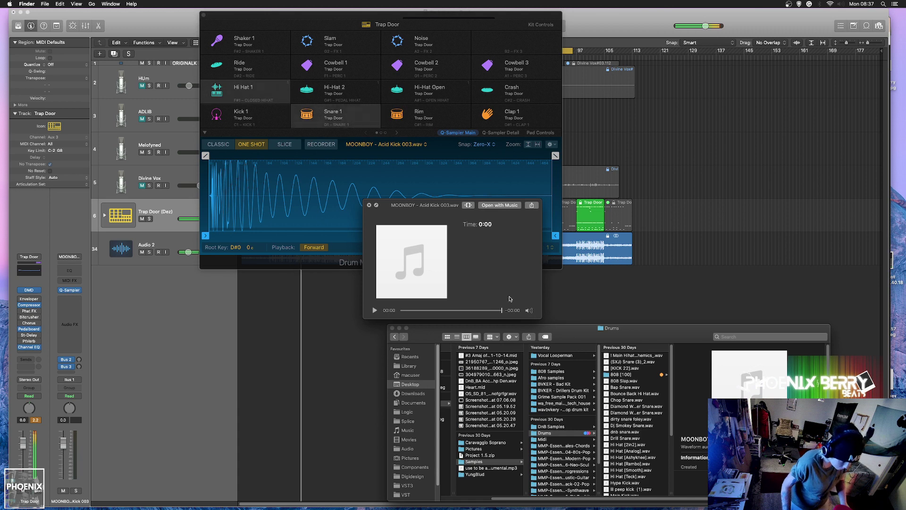
Load Clap 1.wav from the One Shots folder of Grime Sample Pack 001 onto the kit's Clap 1 pad and close the kit window.
click(369, 205)
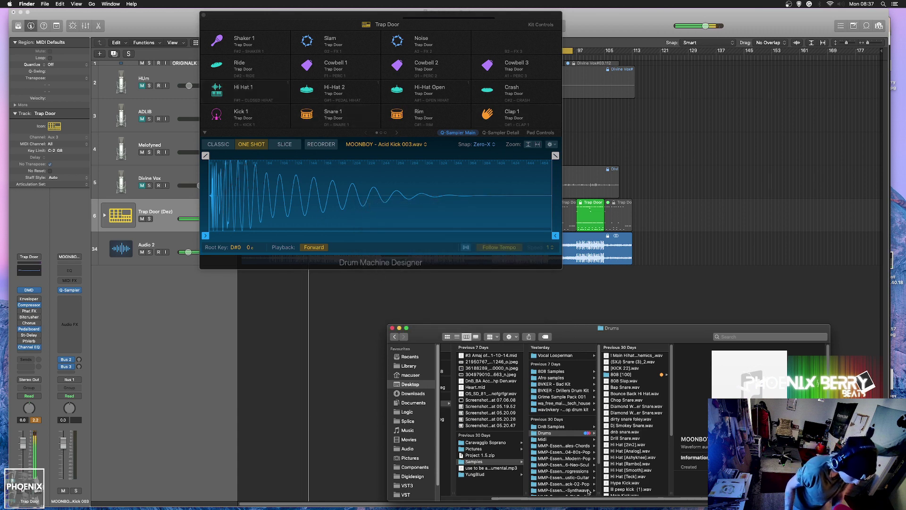
click(556, 397)
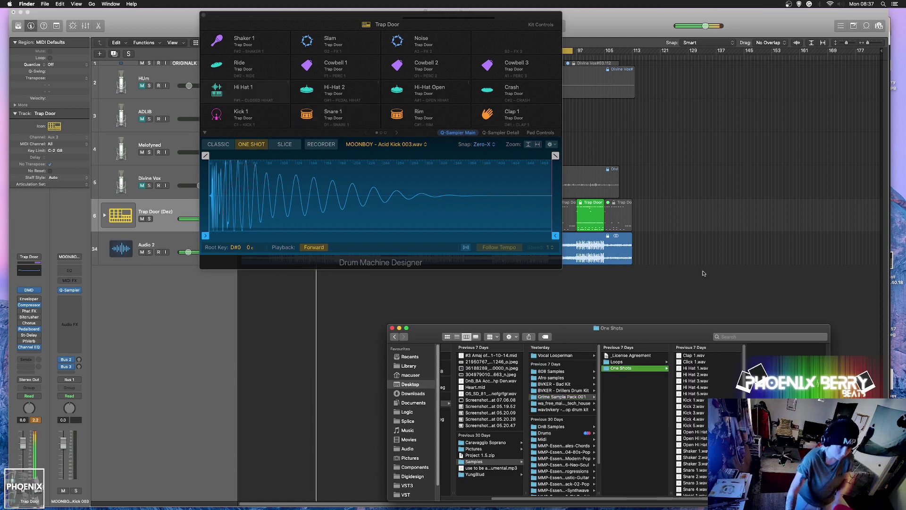
click(674, 318)
mouse_move(1, 236)
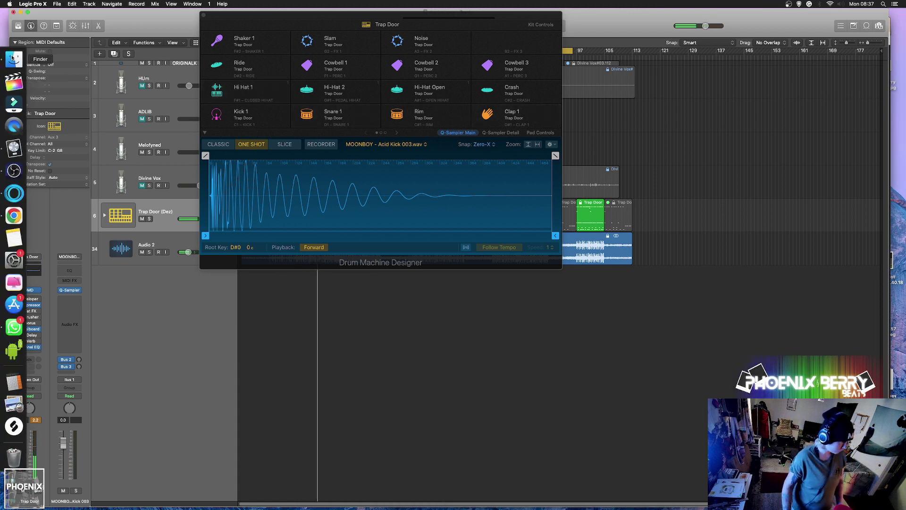
click(13, 60)
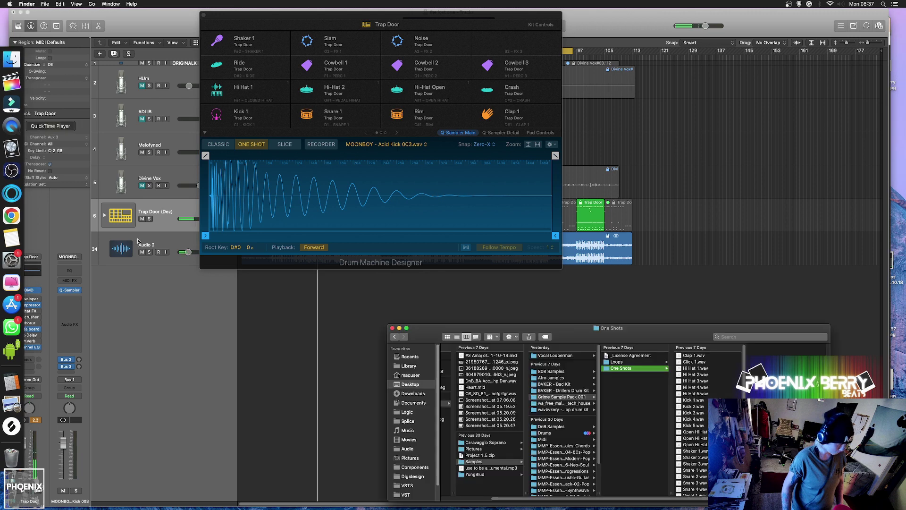
click(699, 356)
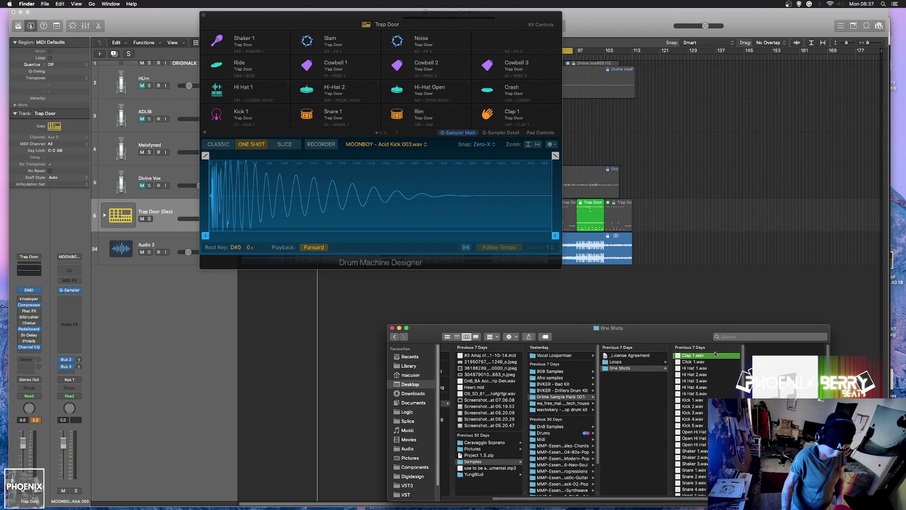
drag(715, 357, 524, 117)
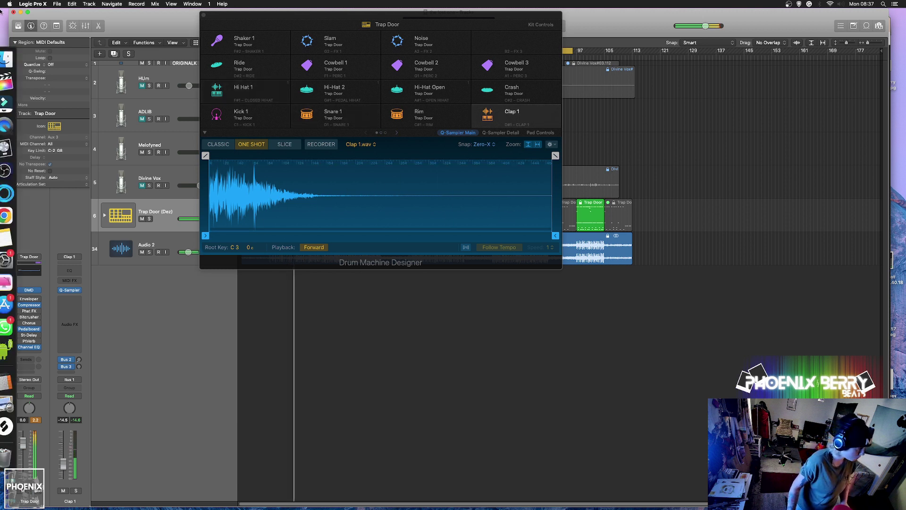
click(203, 14)
Open the first Trap Door region, starting at bar 9, in the Piano Roll and play it briefly.
click(319, 210)
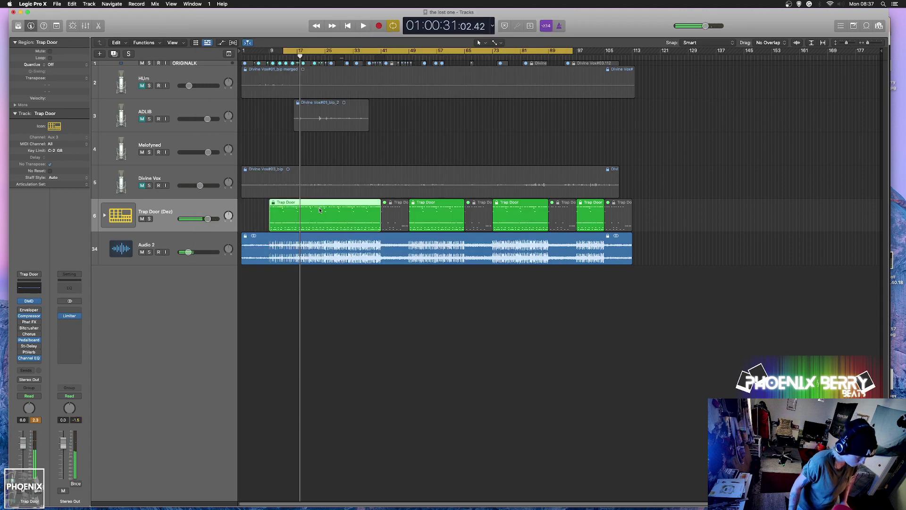
drag(262, 209, 606, 222)
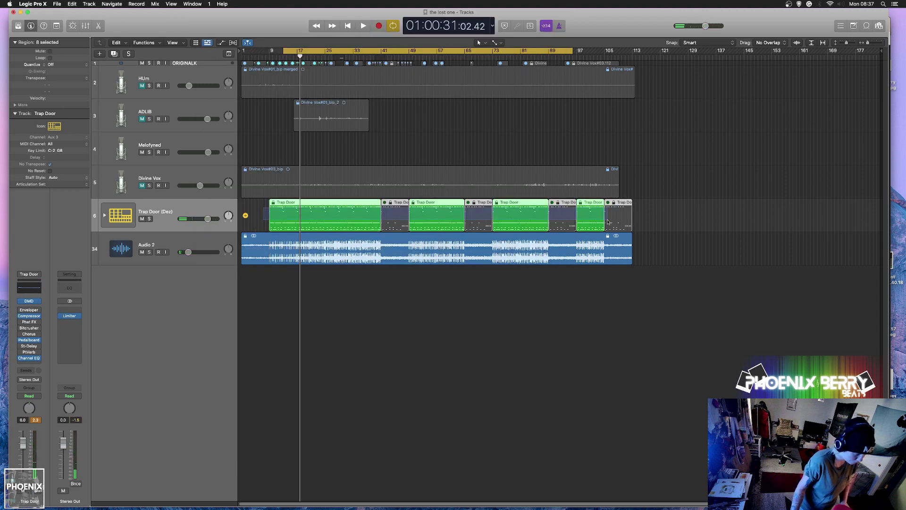
click(279, 221)
double_click(282, 210)
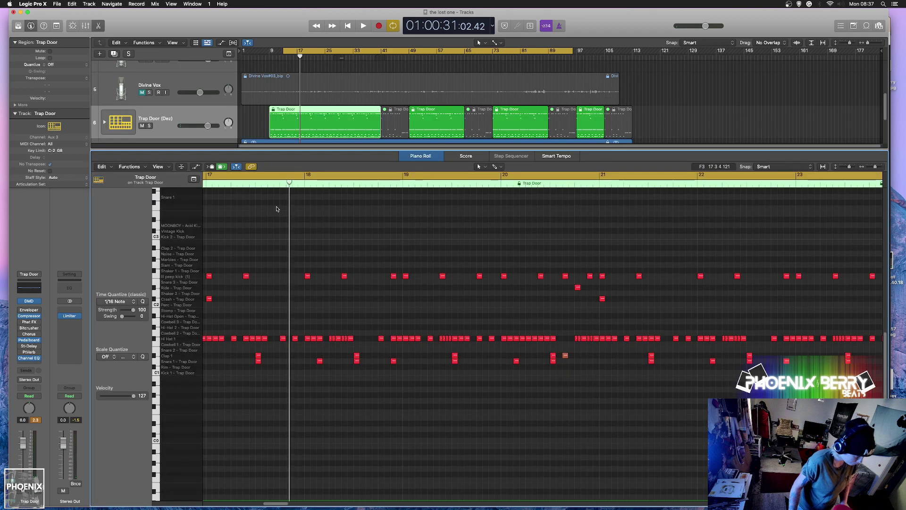
drag(876, 170, 844, 170)
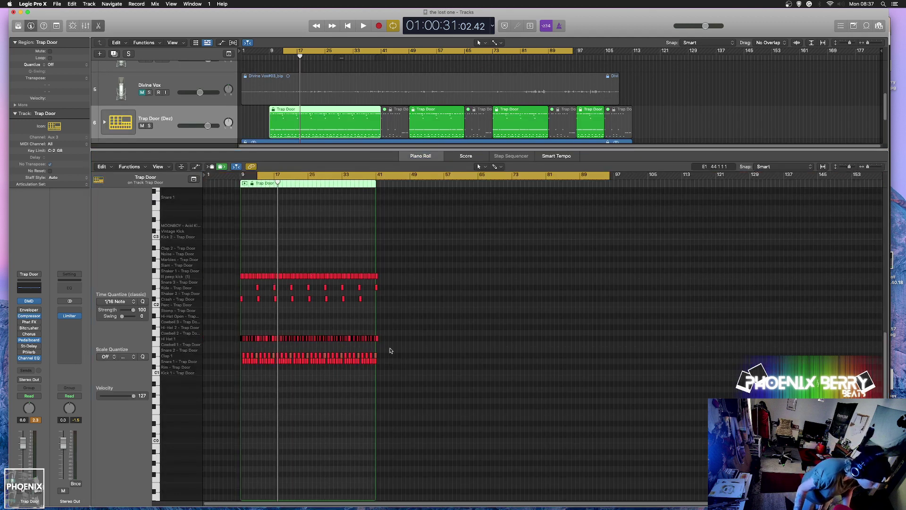
key(space)
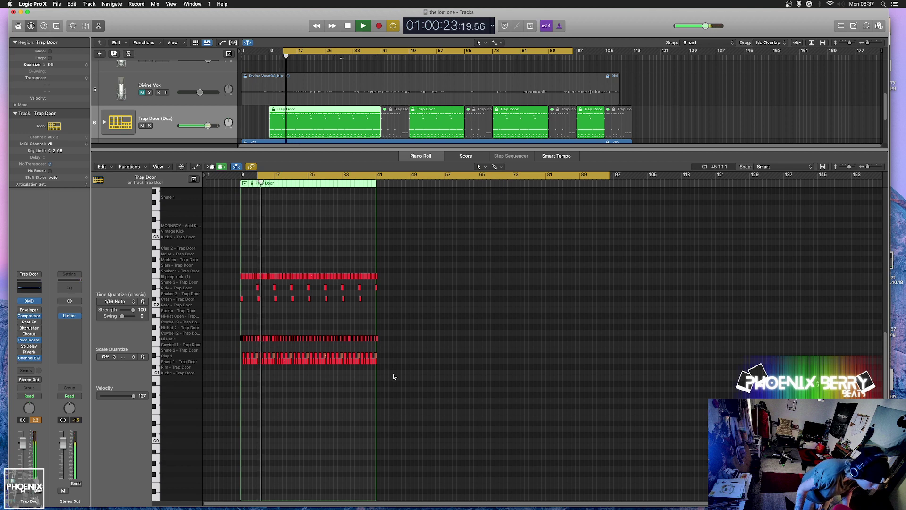
key(space)
Select all the Snare 1 notes in the region and copy them up 12 semitones onto the E2 Snare 3 row.
drag(395, 373, 223, 365)
key(super+Right)
key(super+Right)
key(super+Right)
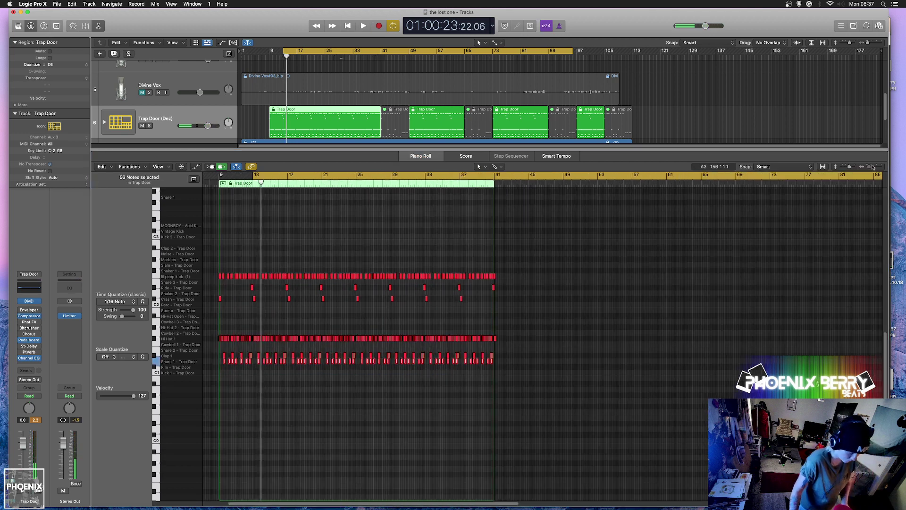
key(space)
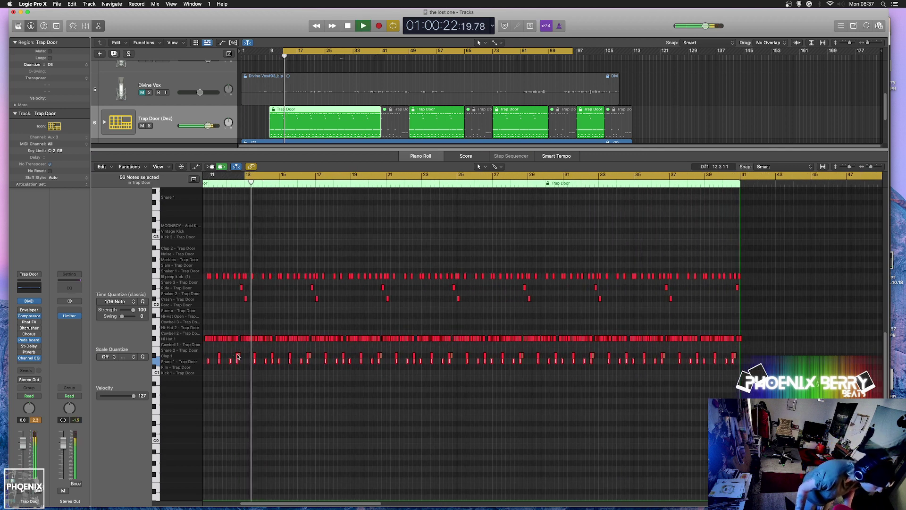
key(space)
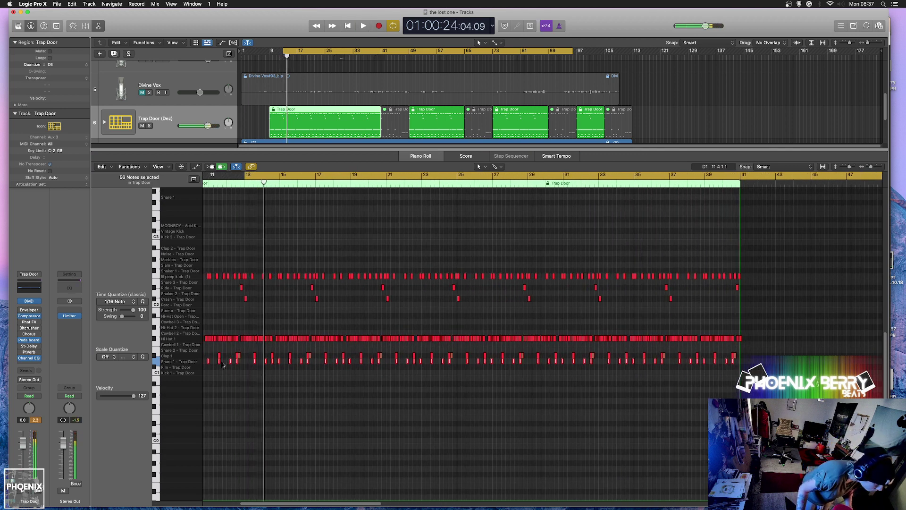
drag(229, 362, 225, 284)
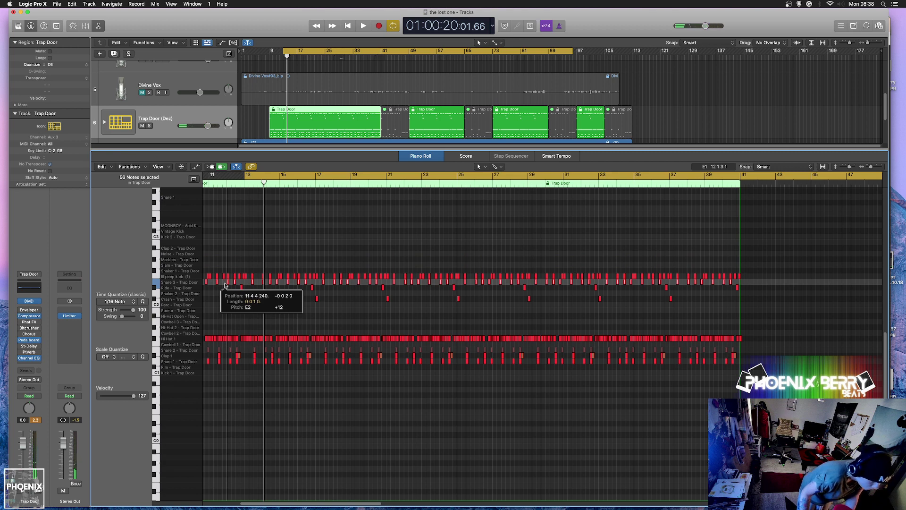
drag(225, 284, 225, 284)
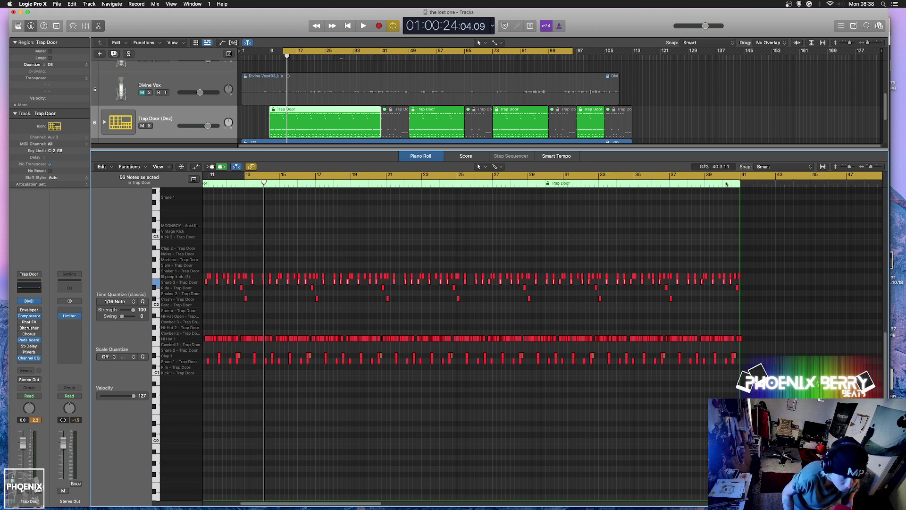
Inspect the end of the first Trap Door region around bars 39 to 41 and play back the copied snare pattern.
click(725, 187)
scroll(627, 99, up, 5)
click(627, 95)
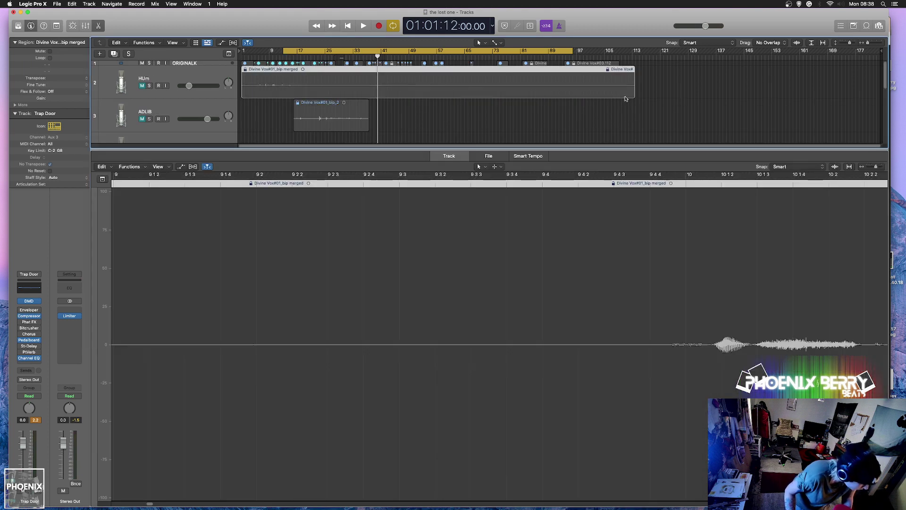
click(101, 25)
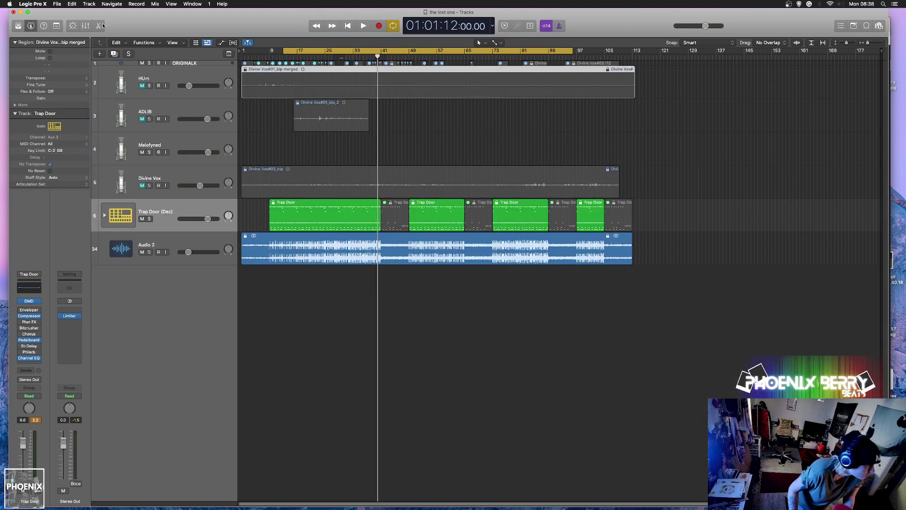
double_click(371, 225)
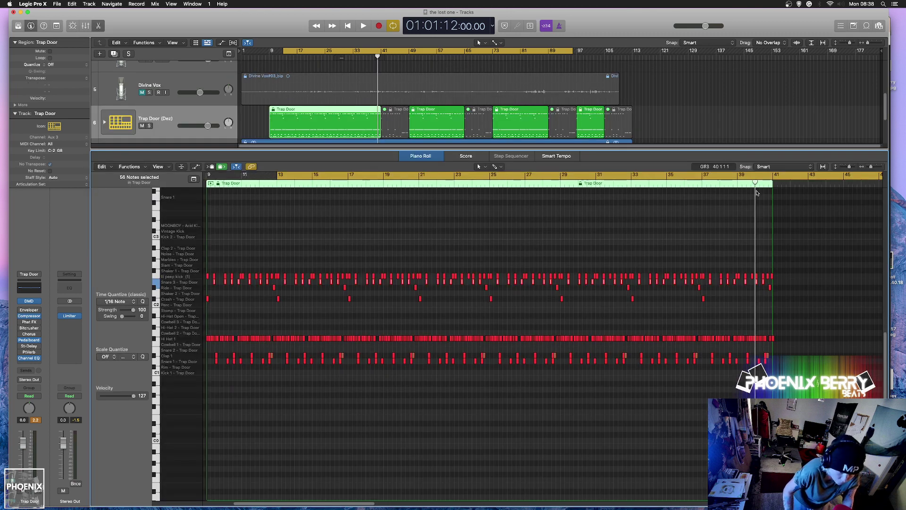
drag(755, 183, 746, 183)
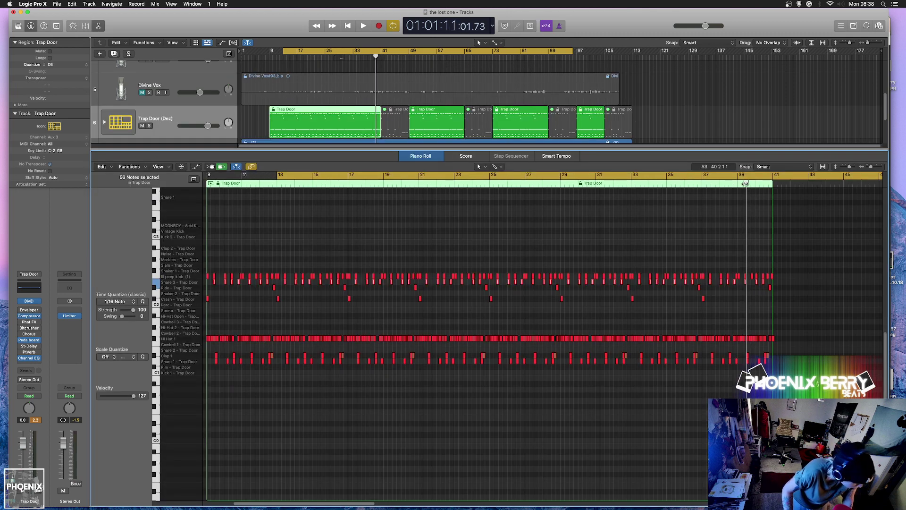
click(764, 281)
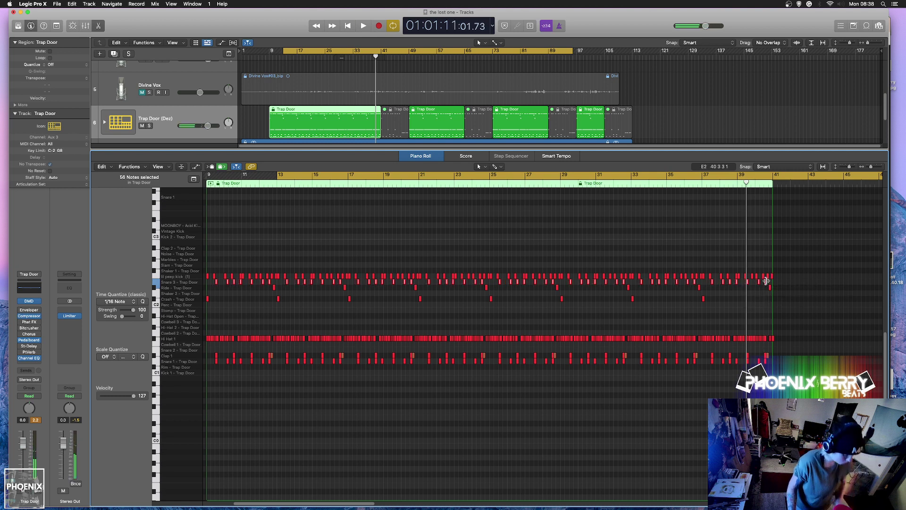
key(space)
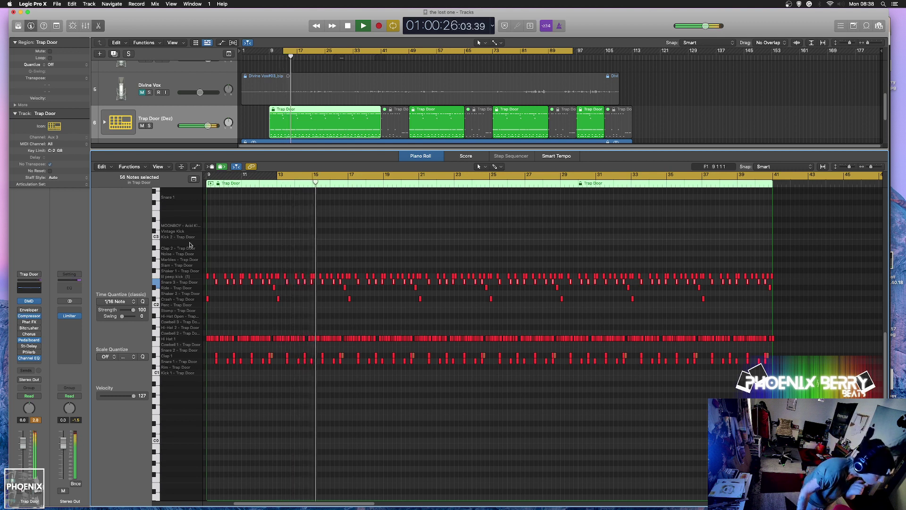
Add a note on the G#2 Marbles row in bar 9 and move it to bar 12, beat 3.
right_click(211, 259)
click(218, 262)
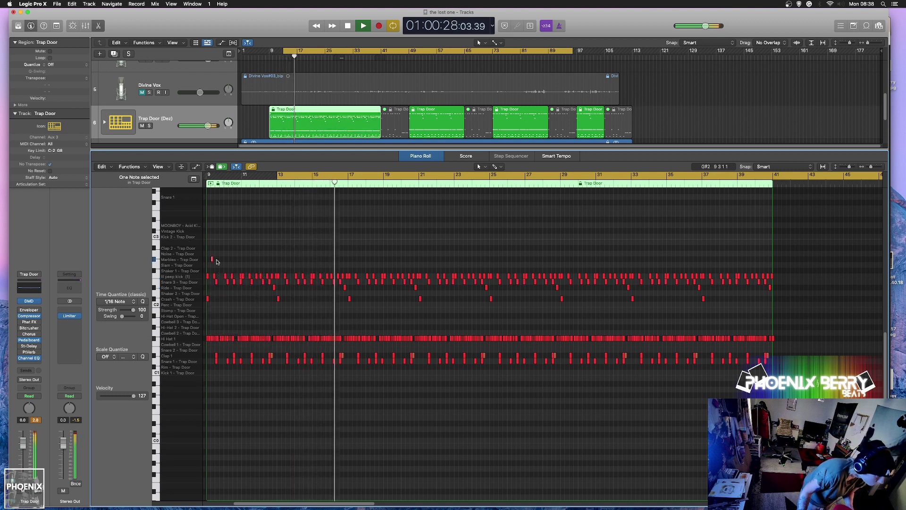
key(space)
drag(216, 261, 270, 259)
Shift the cycle range back so it starts at 8 4 1 1 and play from its start.
drag(297, 177, 219, 175)
key(space)
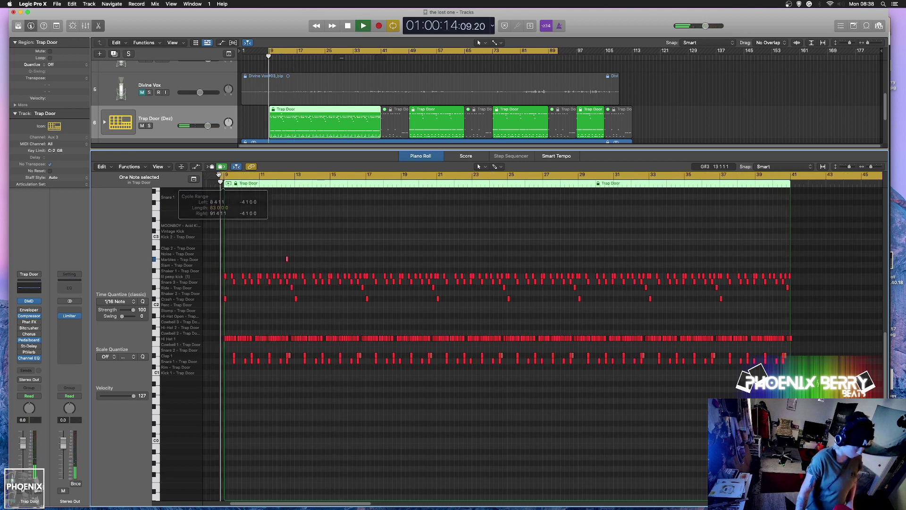
drag(871, 167, 875, 167)
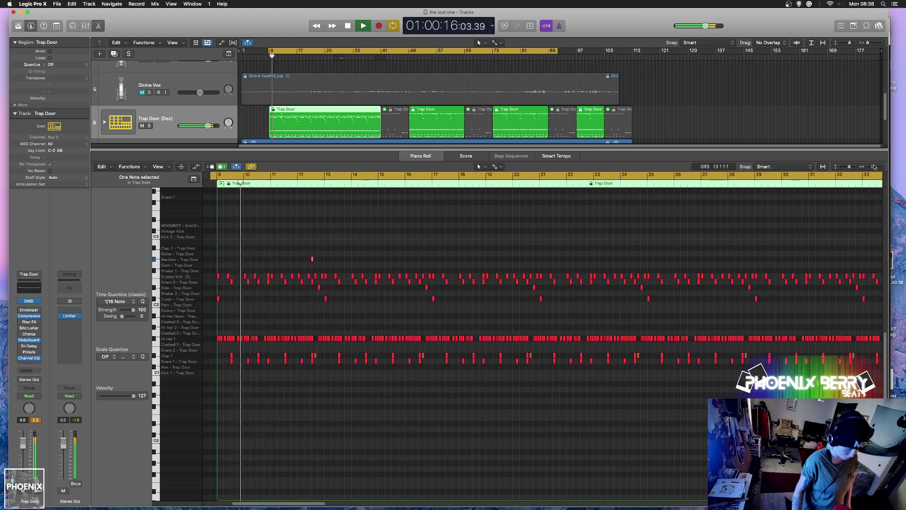
key(super+Right)
key(super+Right)
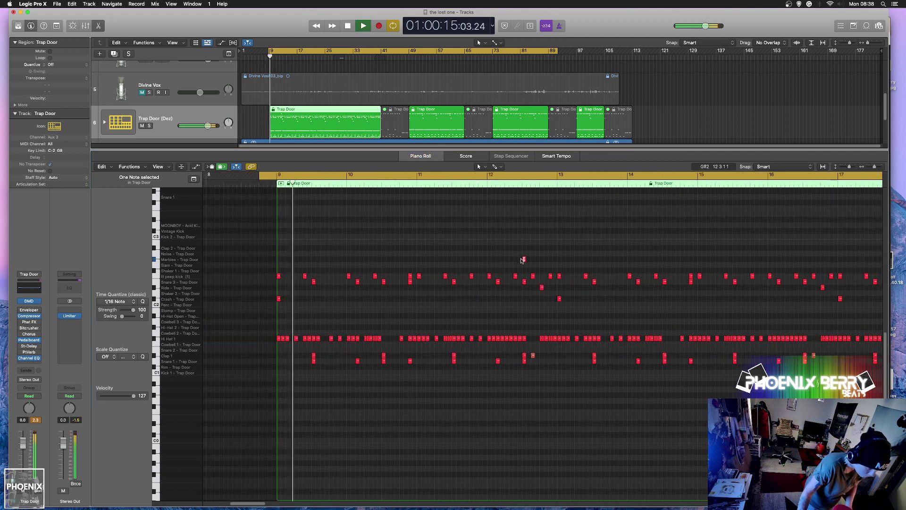
Move the Marbles note to bar 9, beat 4, and try a copy of it at bar 10, beat 4.
key(space)
drag(523, 260, 331, 260)
key(space)
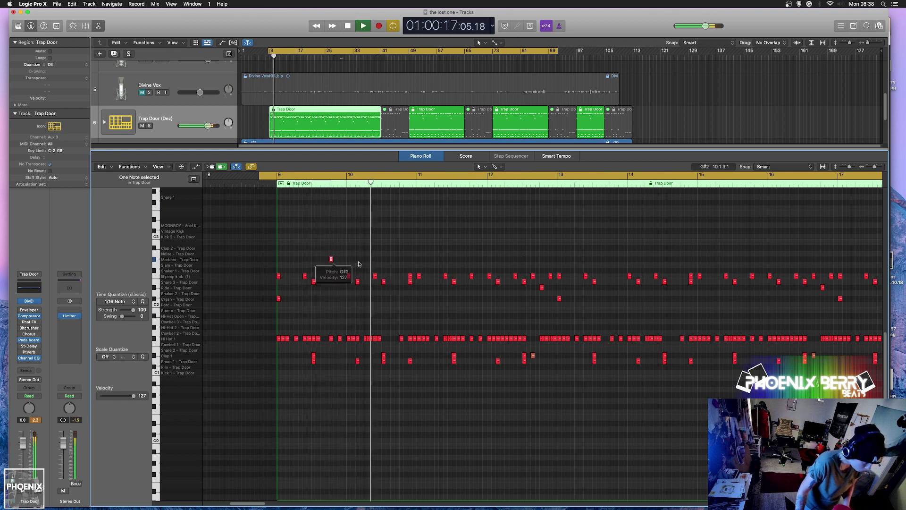
key(space)
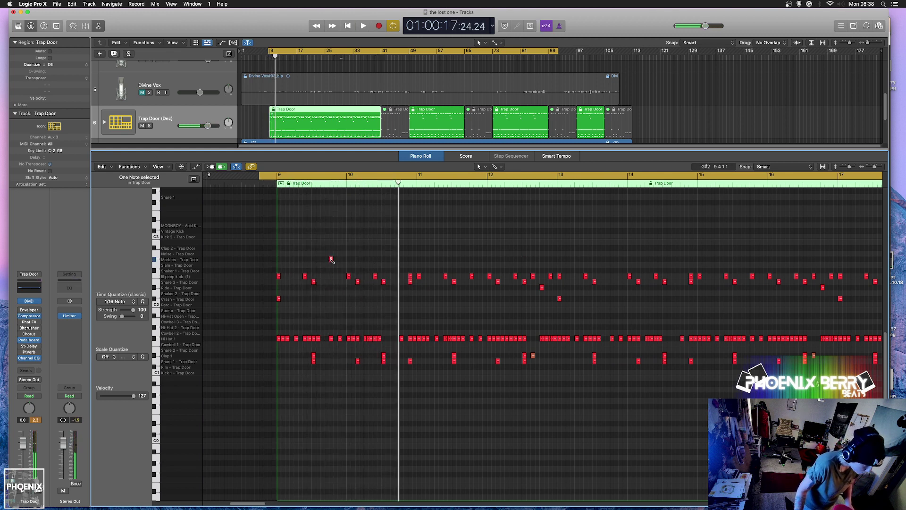
mouse_move(332, 260)
mouse_down()
mouse_move(402, 261)
mouse_move(337, 260)
mouse_up()
key(space)
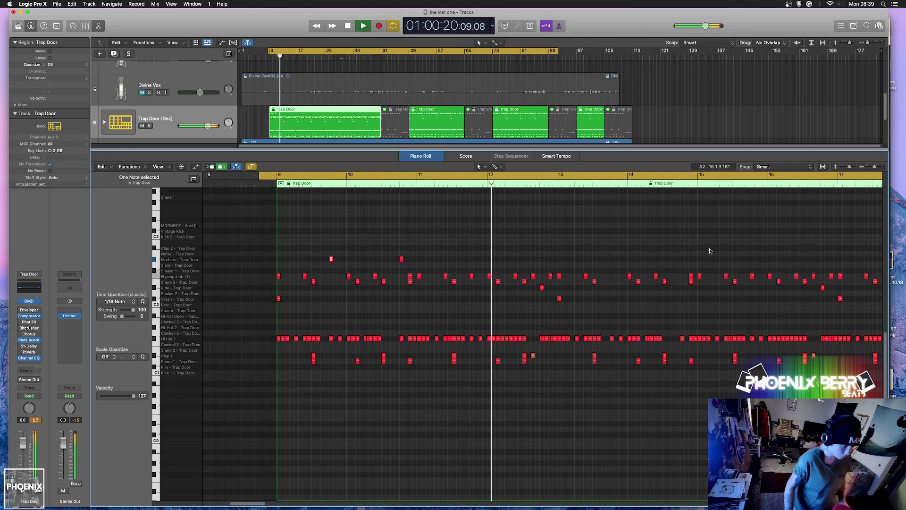
key(space)
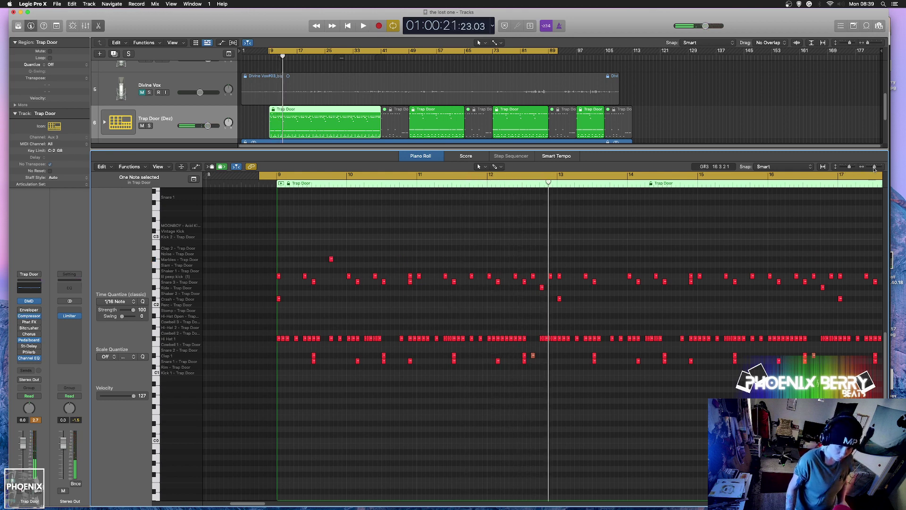
Play the region from the start of the cycle and remove the remaining Marbles note.
drag(874, 170, 871, 170)
key(space)
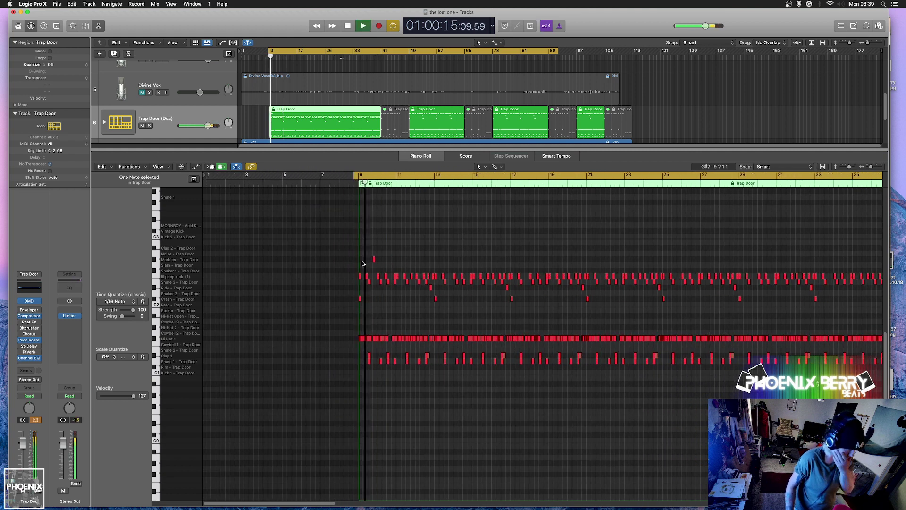
click(319, 311)
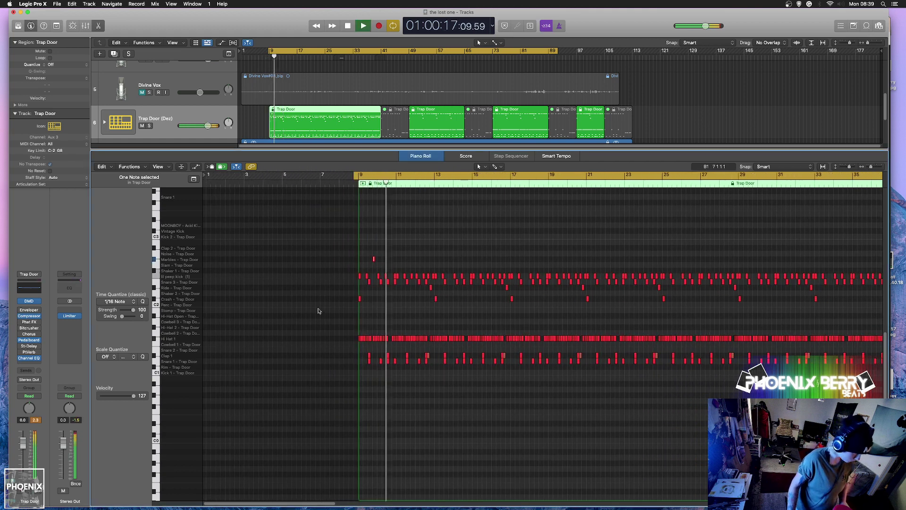
key(Return)
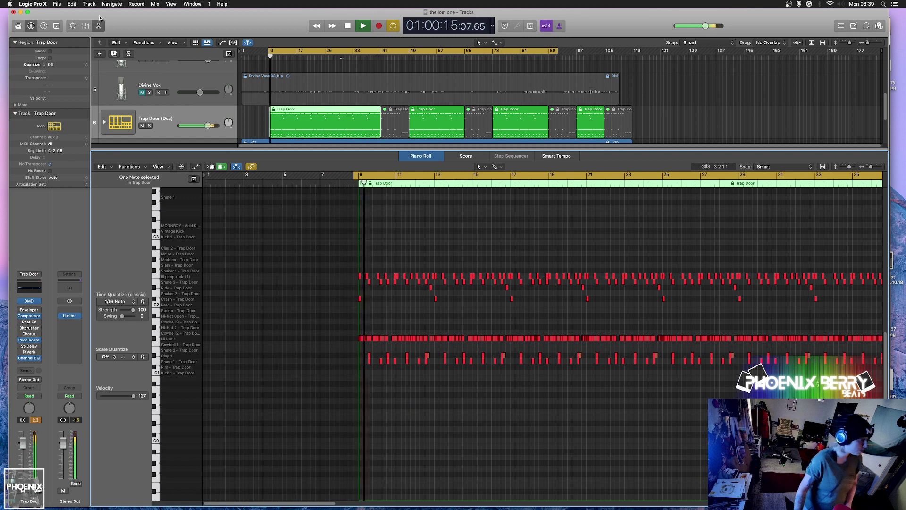
Close the Piano Roll and mute the Trap Door track during playback.
click(98, 25)
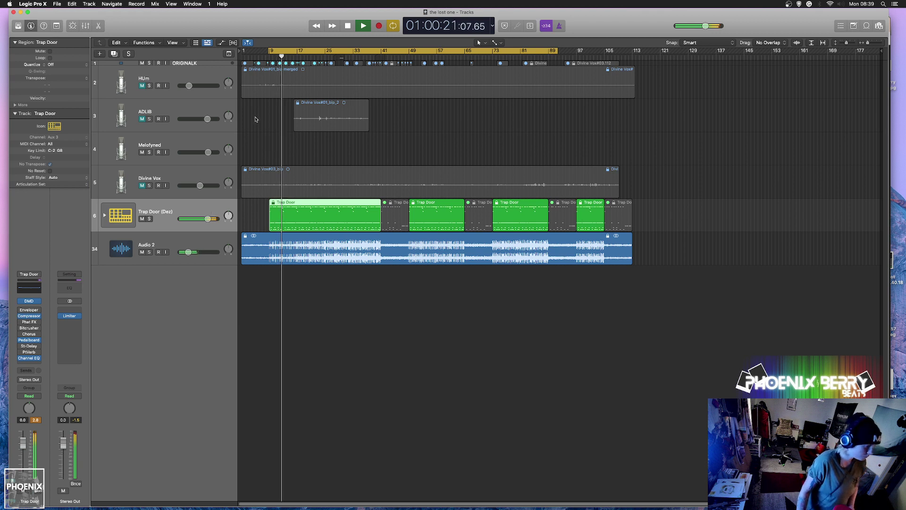
click(142, 219)
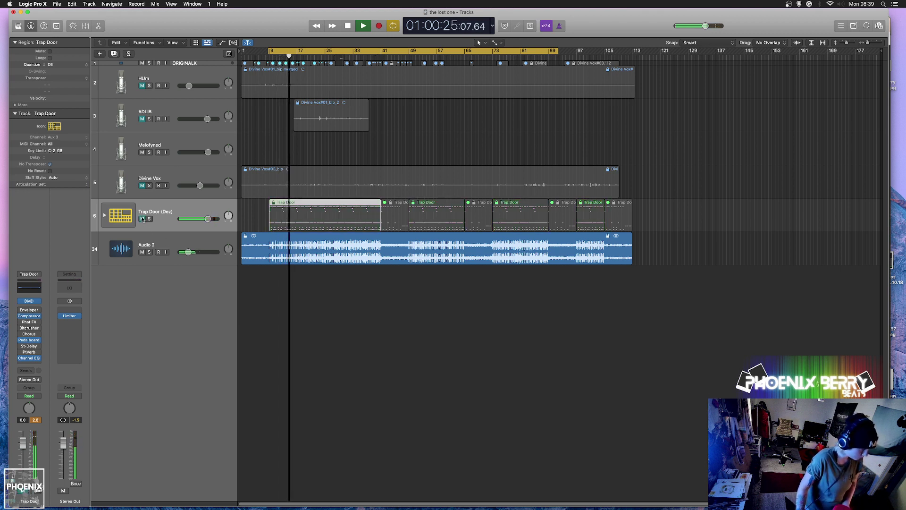
Unmute the Trap Door track, mute the Audio 2 reference track and stop playback.
click(143, 219)
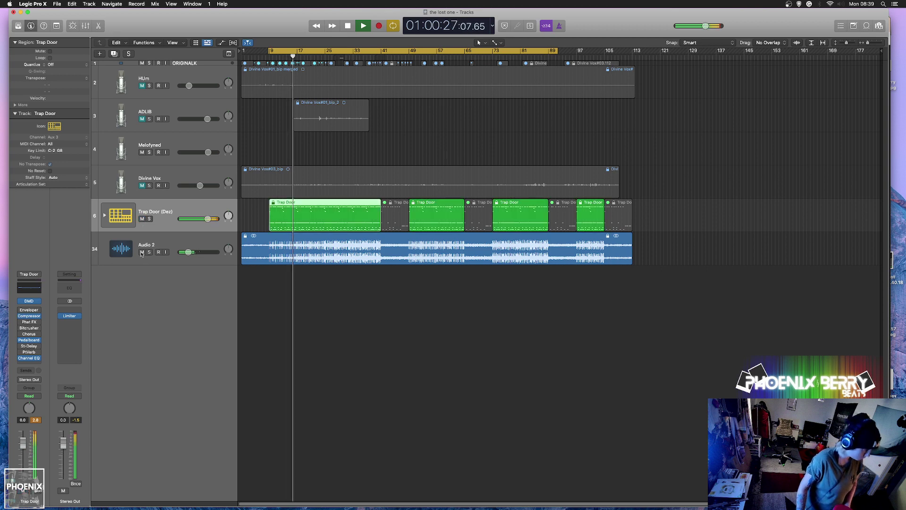
click(142, 252)
key(space)
Check the song's key result in Mixed In Key, and switch Logic Pro's control bar display to the layout with time, beats, locators and tempo.
mouse_move(3, 207)
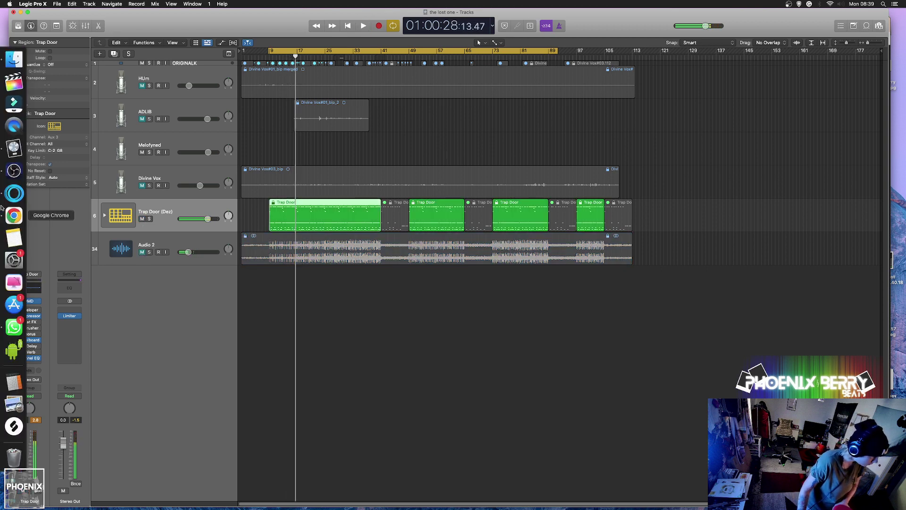
click(14, 194)
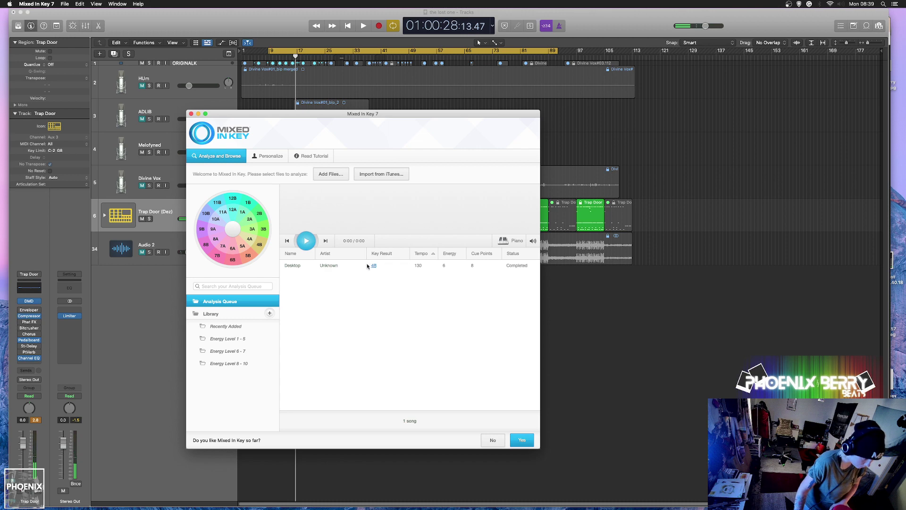
click(491, 25)
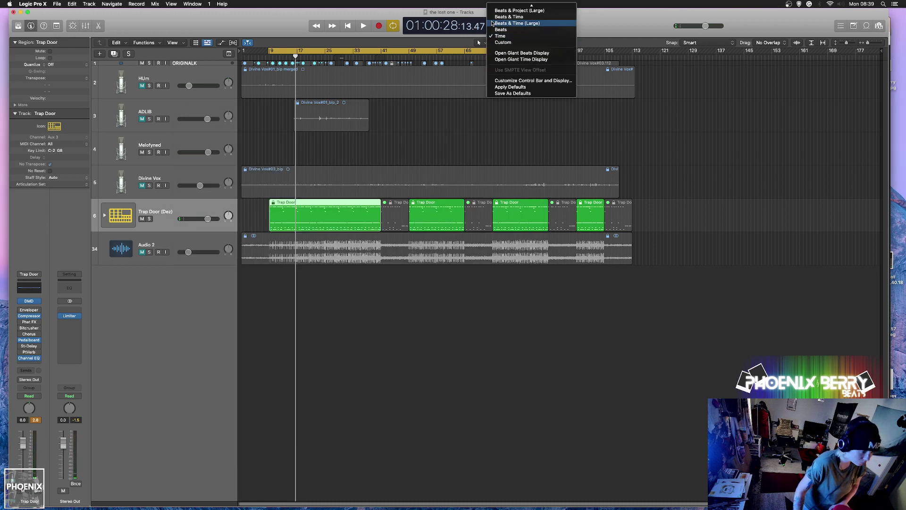
click(503, 29)
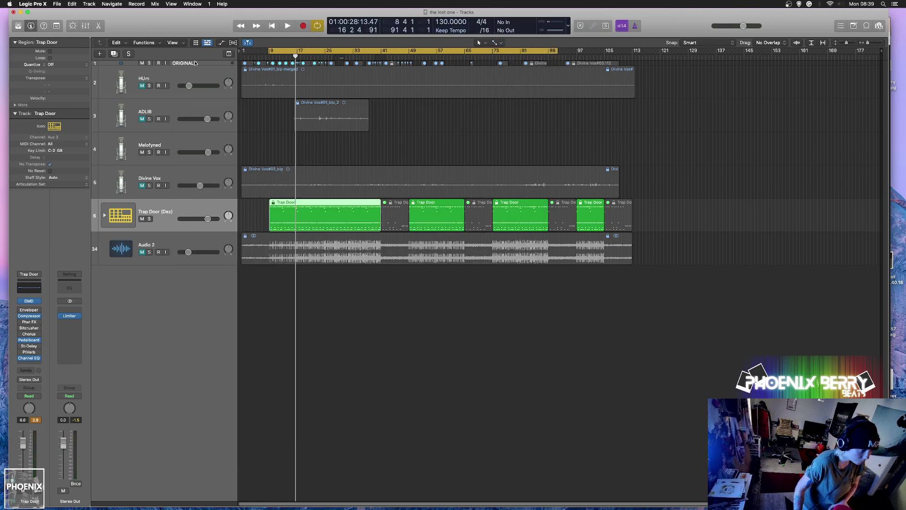
Look up the song's 4B key result on the Camelot wheel in the tutorial of Mixed In Key.
mouse_move(1, 123)
click(13, 60)
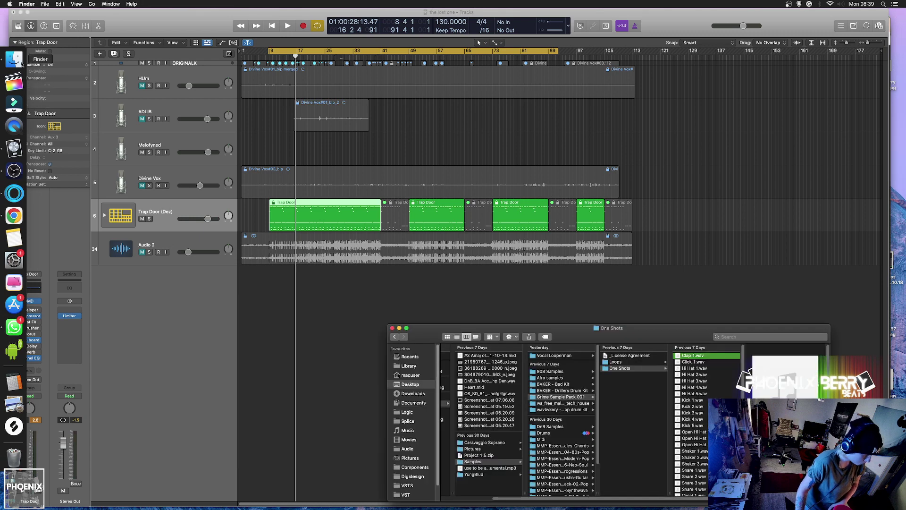
mouse_move(1, 254)
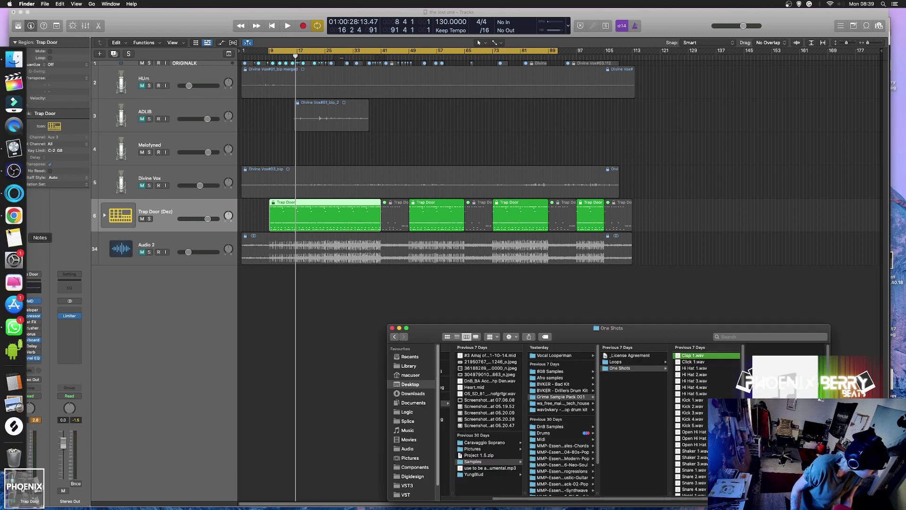
click(14, 193)
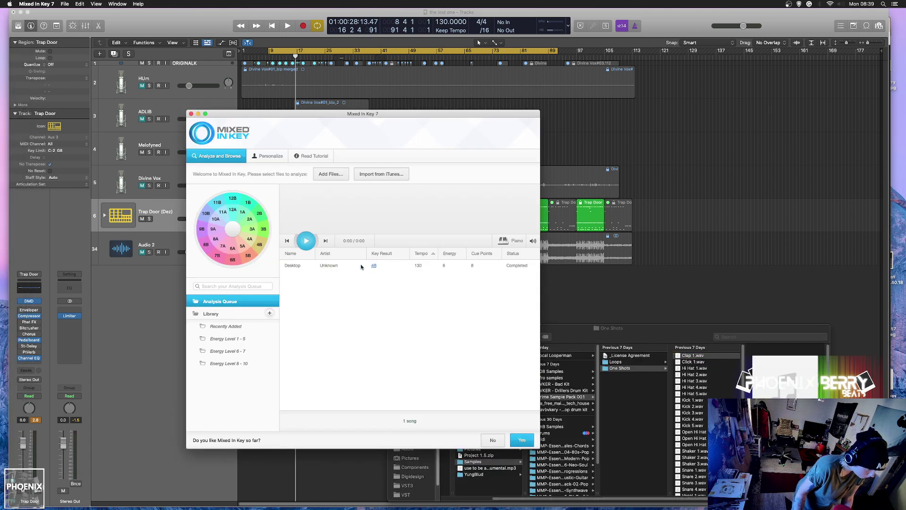
click(310, 156)
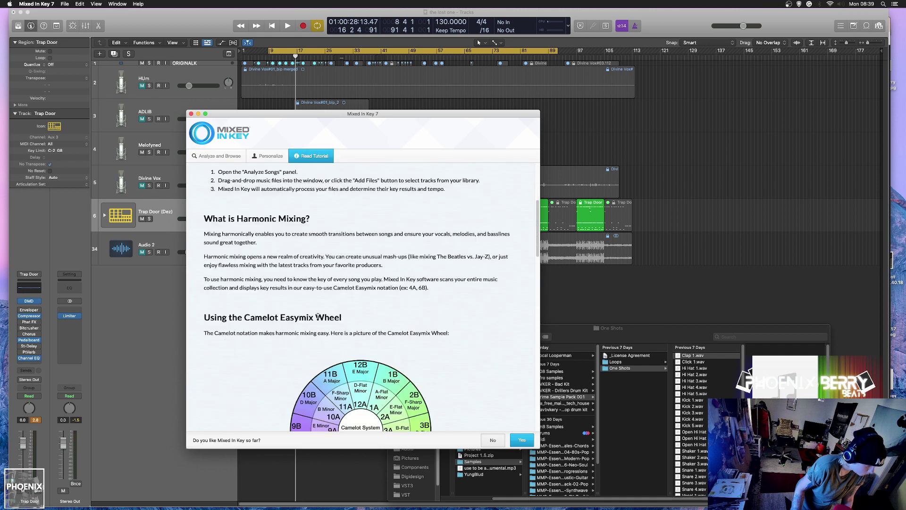
scroll(318, 307, down, 5)
scroll(345, 245, up, 3)
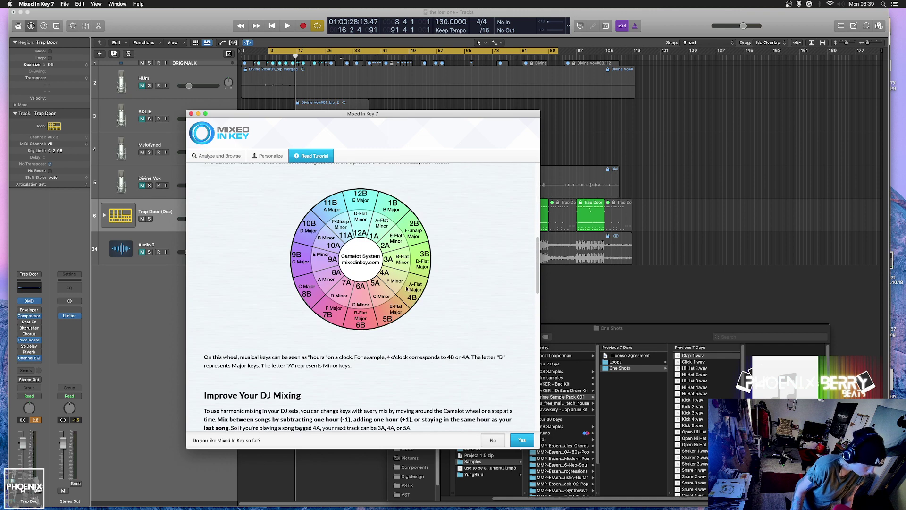
Return to Logic Pro and rename the project to "the lost one- A Flat Major".
click(356, 85)
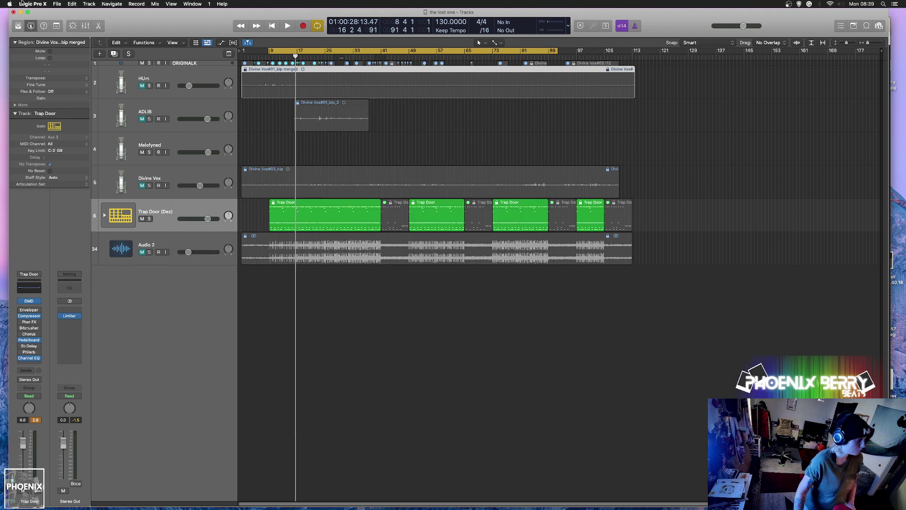
click(56, 4)
mouse_move(120, 102)
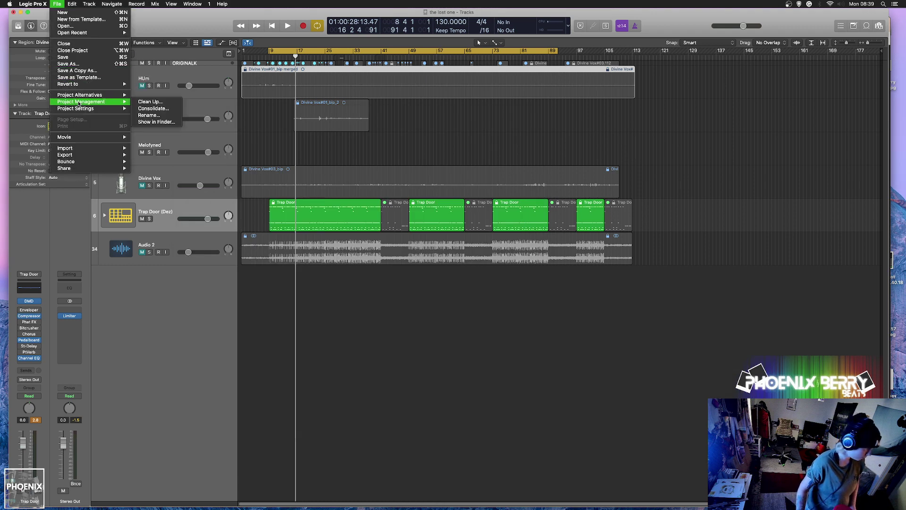
click(148, 116)
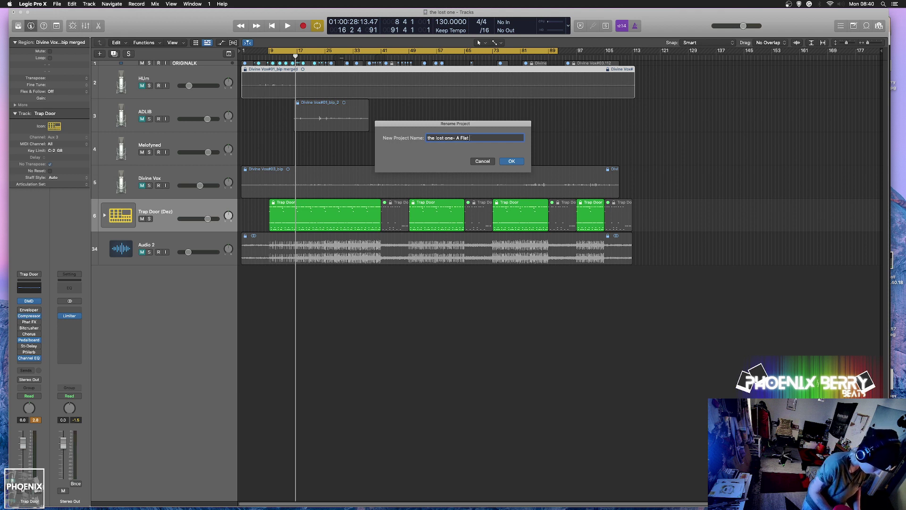
text(- A Flat Major)
key(Return)
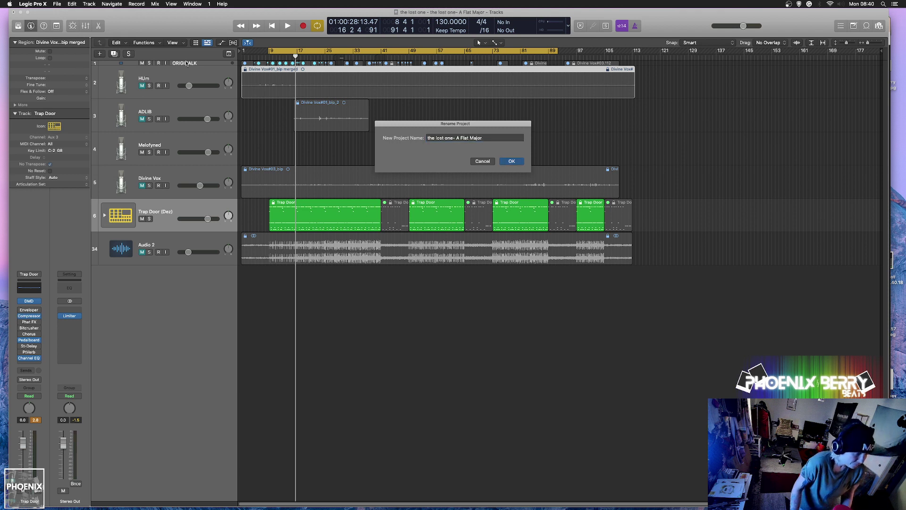
click(505, 160)
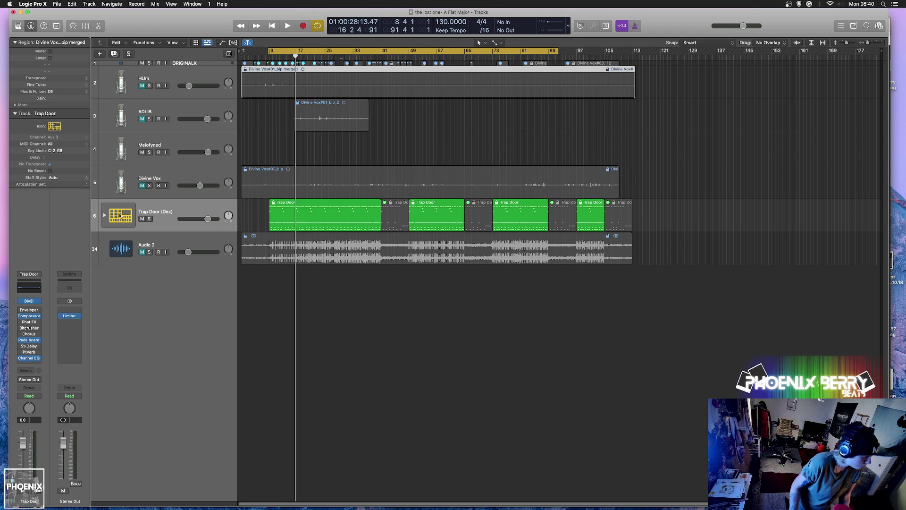
mouse_move(0, 80)
click(10, 60)
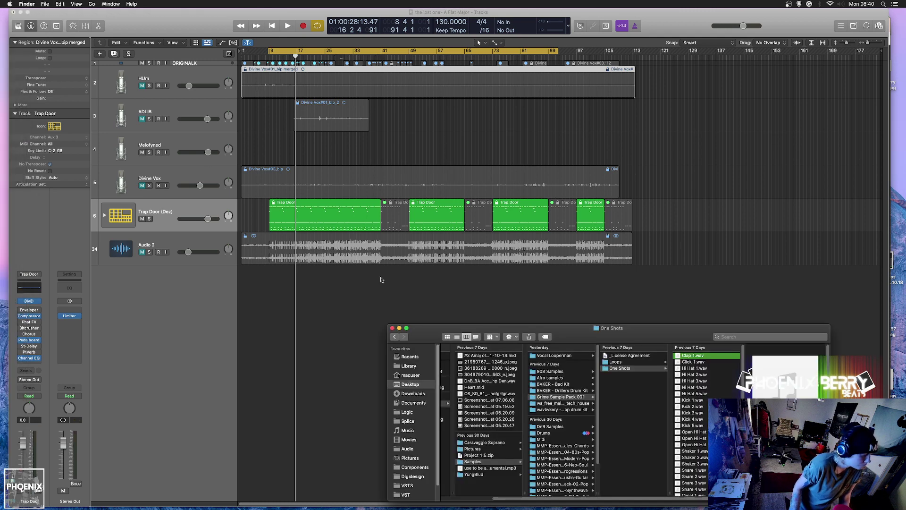
drag(456, 341, 395, 267)
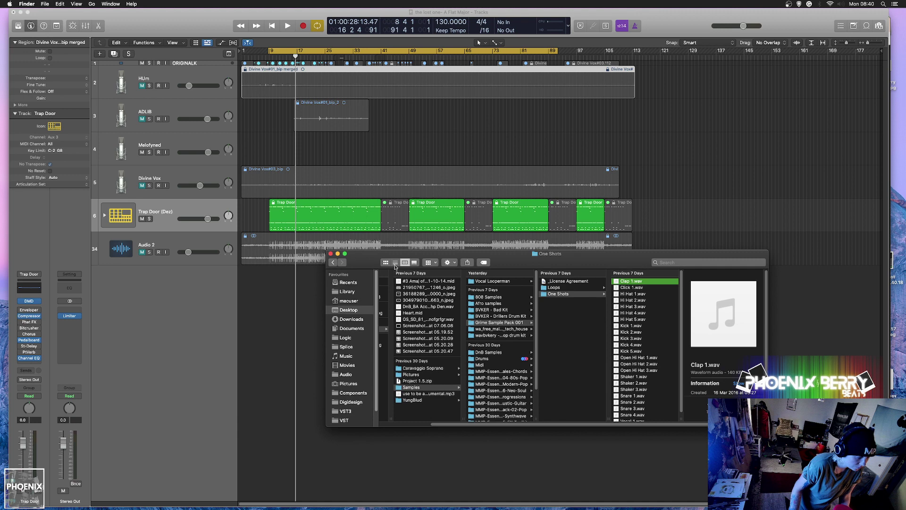
click(331, 254)
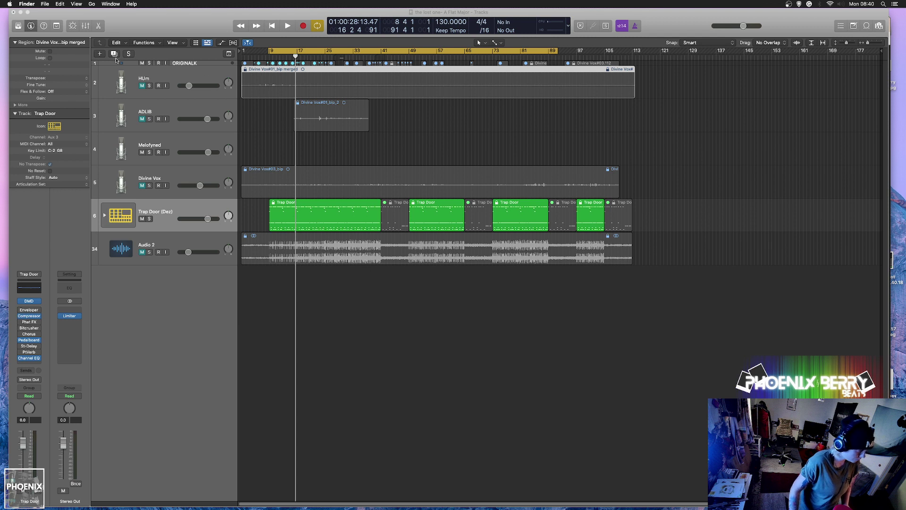
Create one software instrument track using Arturia's Analog Lab V in stereo.
click(98, 54)
click(366, 33)
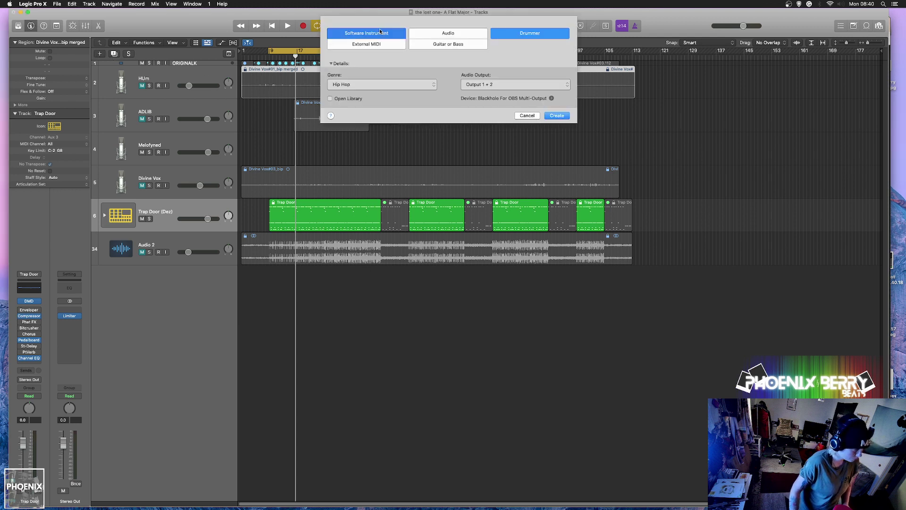
click(384, 84)
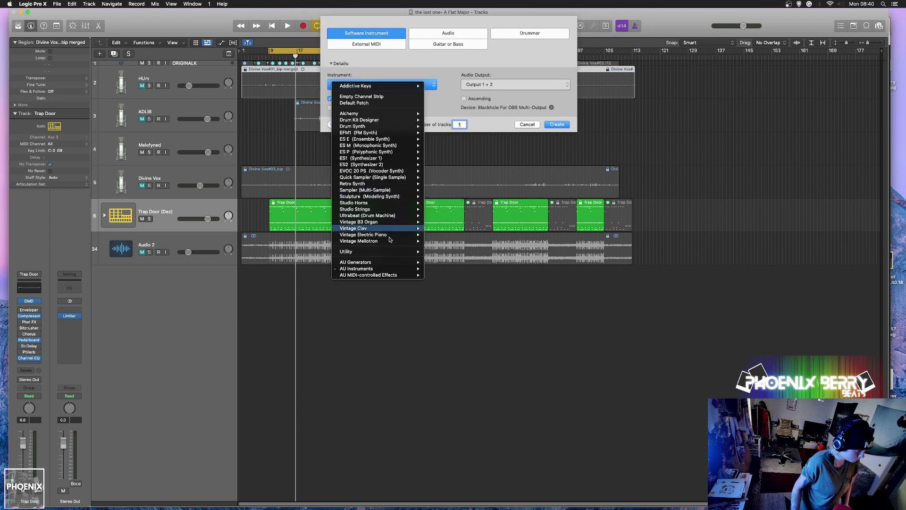
mouse_move(400, 269)
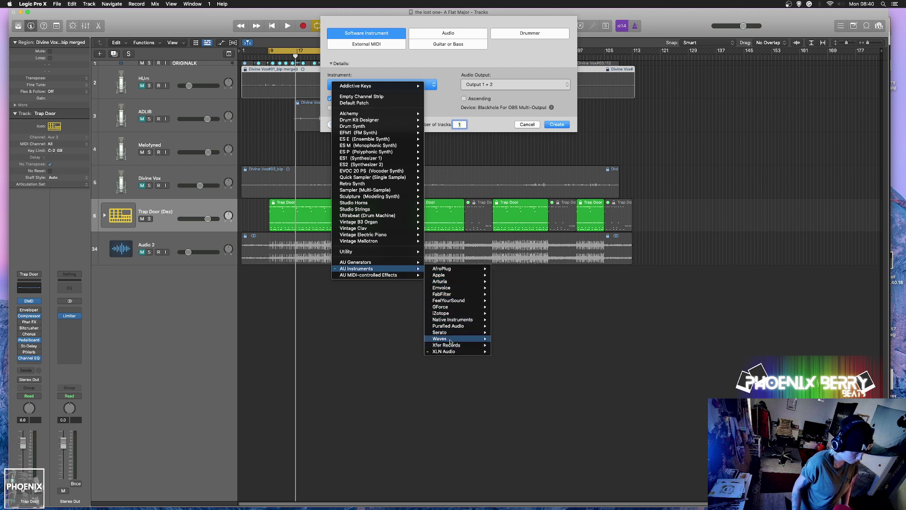
mouse_move(450, 340)
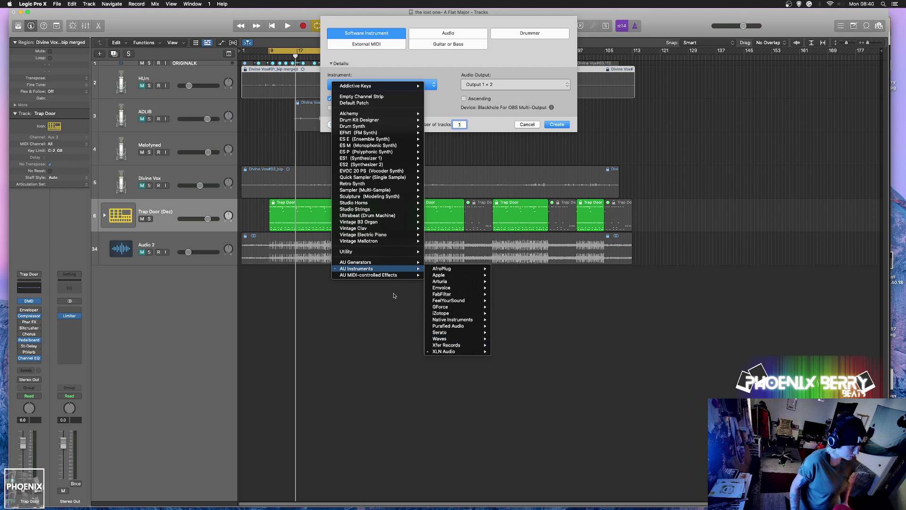
mouse_move(347, 188)
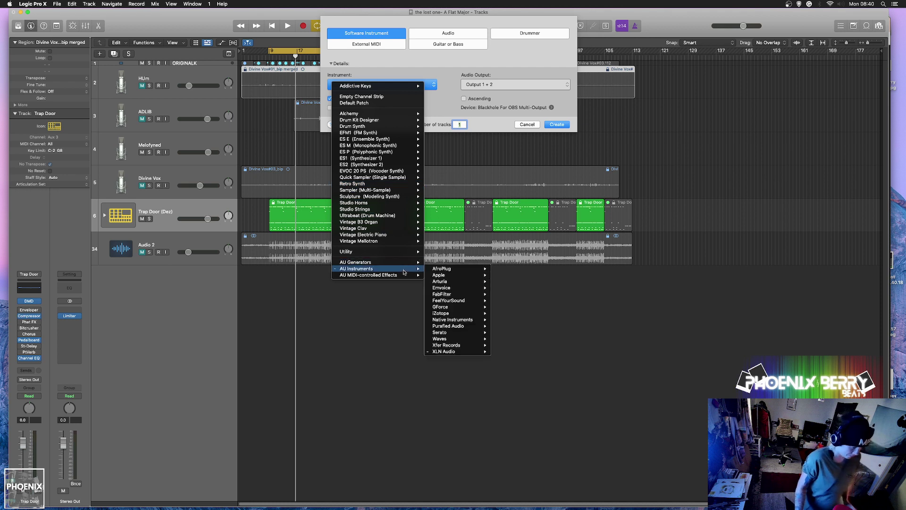
mouse_move(453, 282)
mouse_move(516, 284)
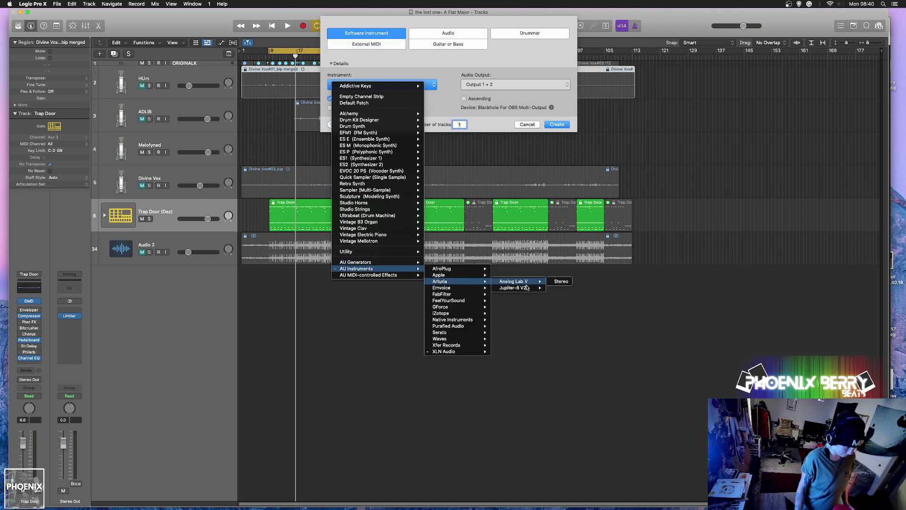
click(560, 281)
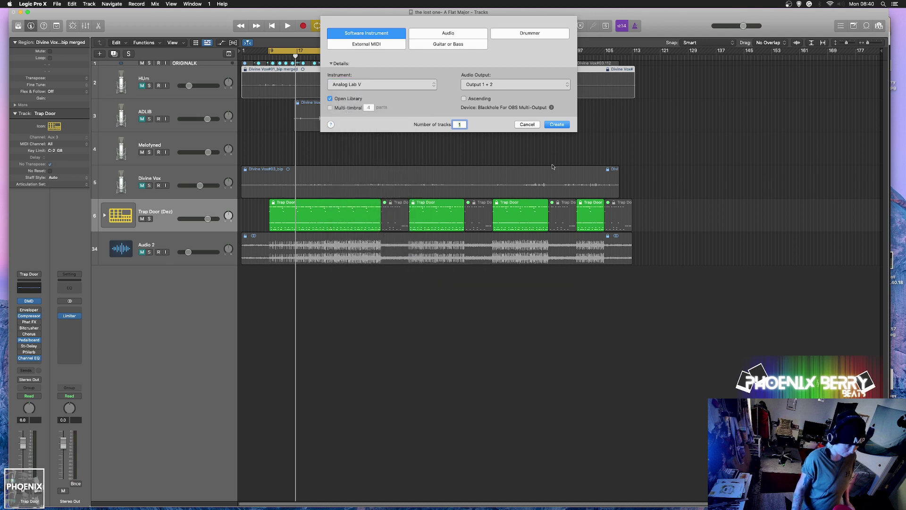
click(555, 124)
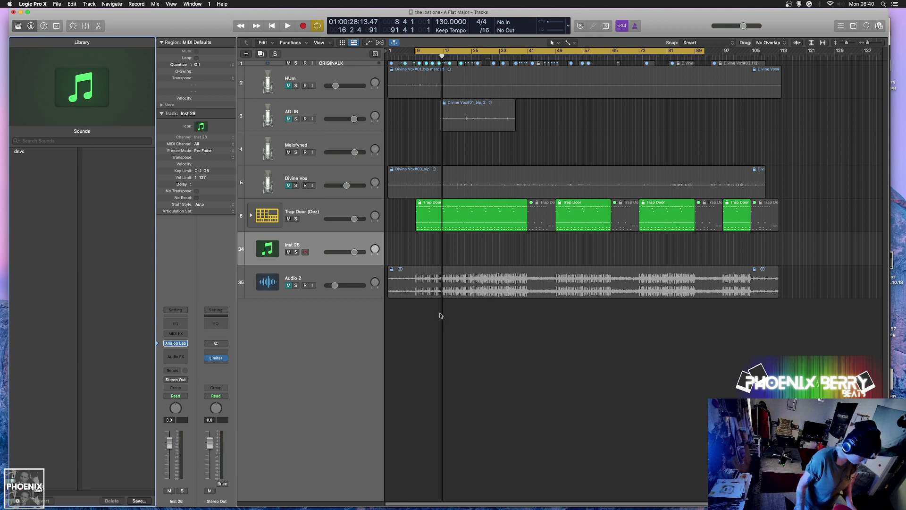
Turn on Musical Typing, then list Analog Lab V's Strings presets sorted by type and find the guitar sounds.
key(super+k)
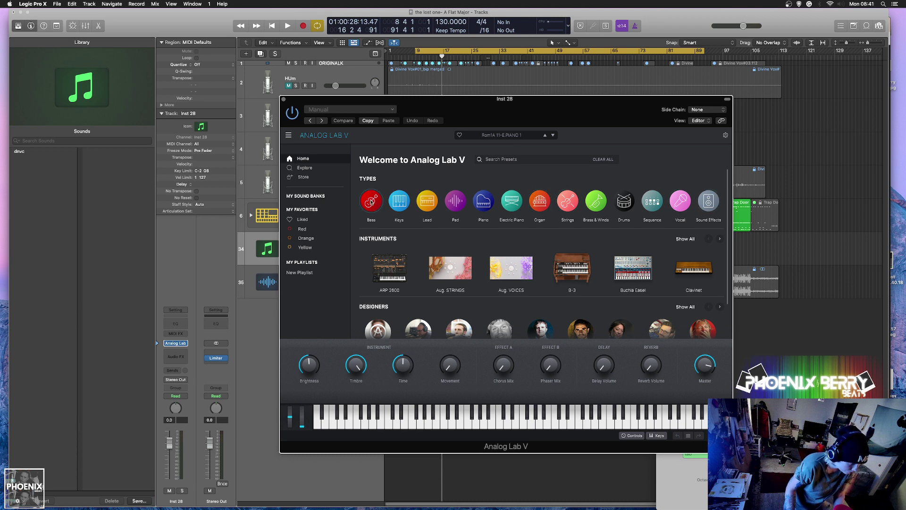
click(561, 200)
click(533, 200)
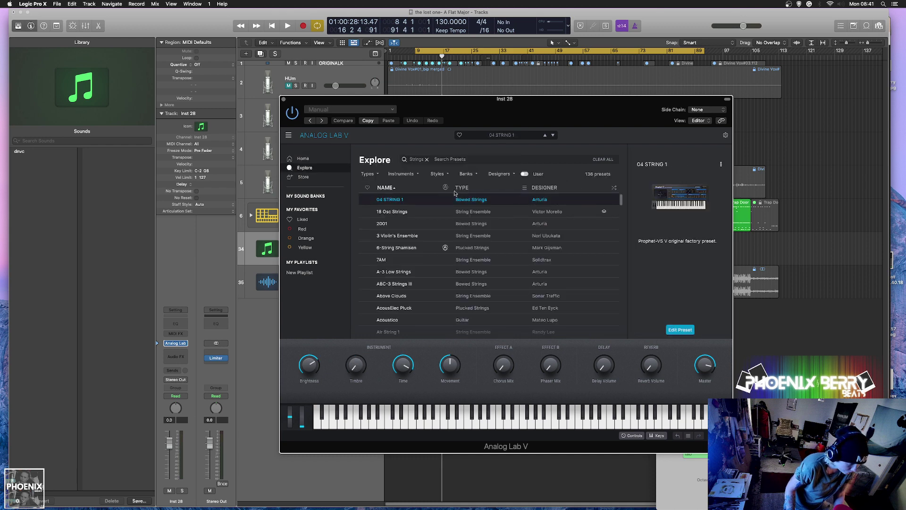
click(462, 188)
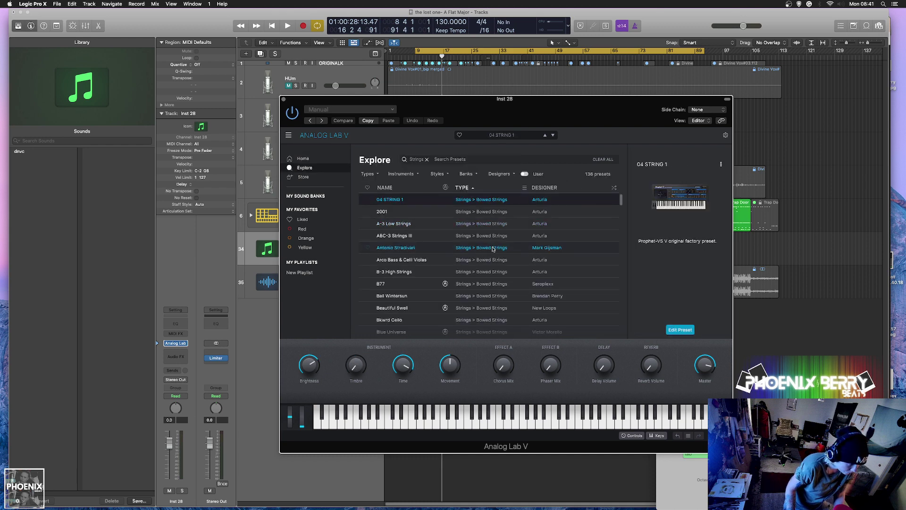
scroll(493, 249, down, 10)
scroll(493, 249, up, 3)
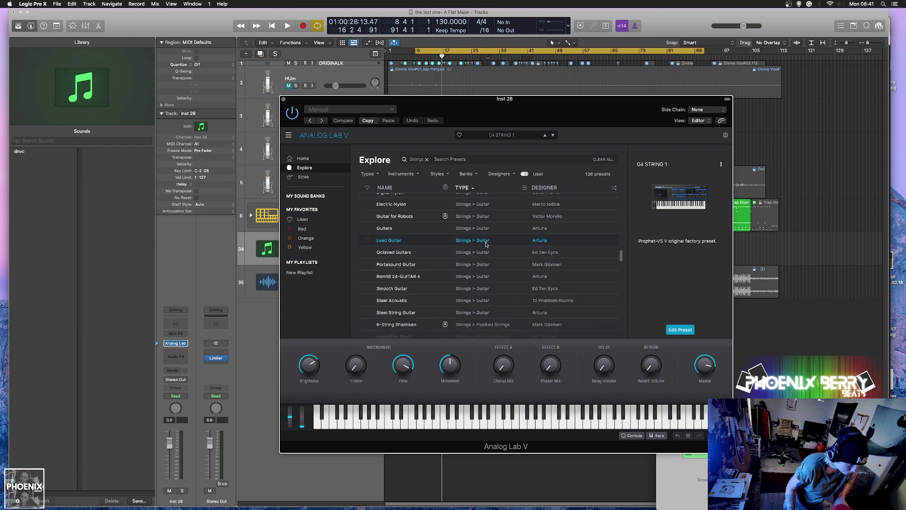
scroll(471, 235, up, 2)
Audition the first three guitar presets, ending on Digital Nylon, and make a very short recording on the new instrument track.
click(434, 218)
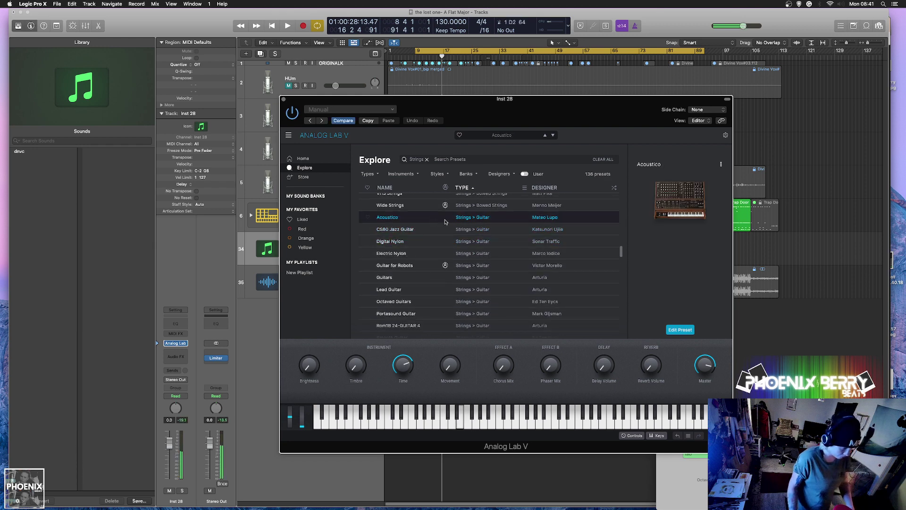
click(477, 230)
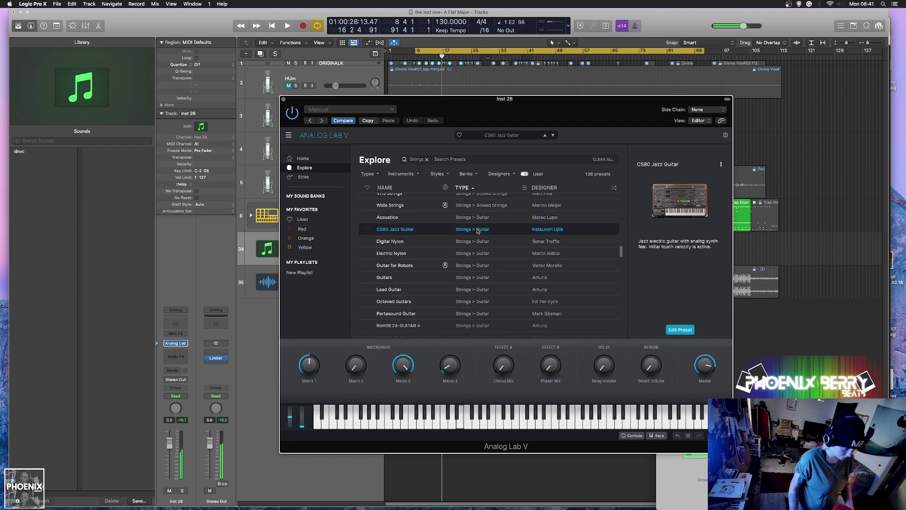
click(478, 241)
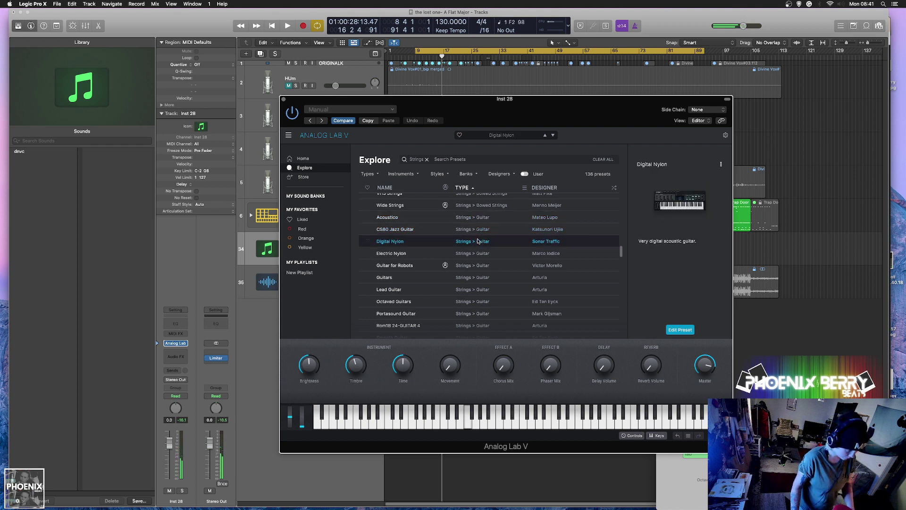
key(space)
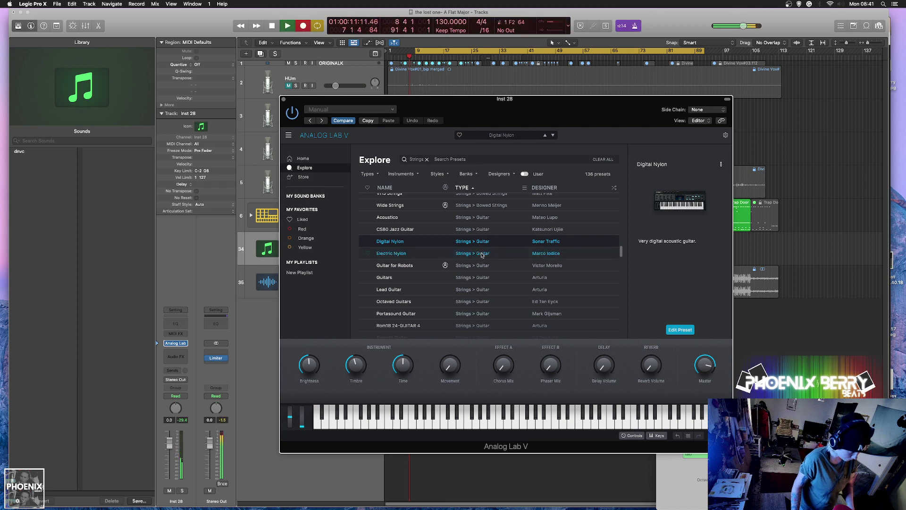
key(space)
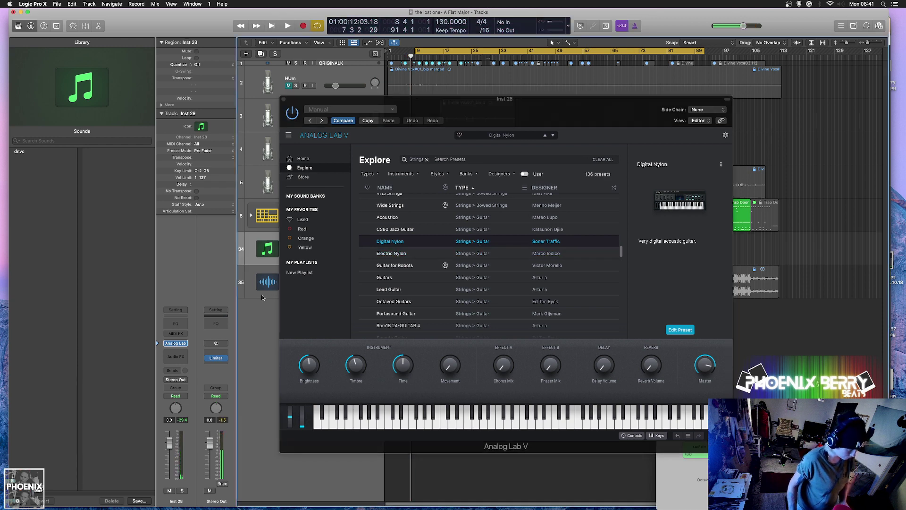
Listen to the drums against the Audio 2 reference track and move the Analog Lab V window clear of the track headers.
key(space)
drag(430, 109, 572, 54)
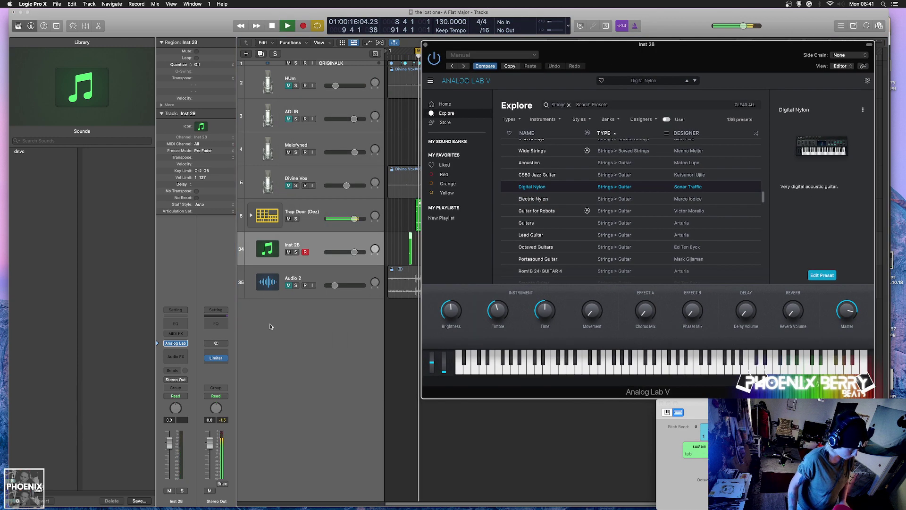
click(288, 286)
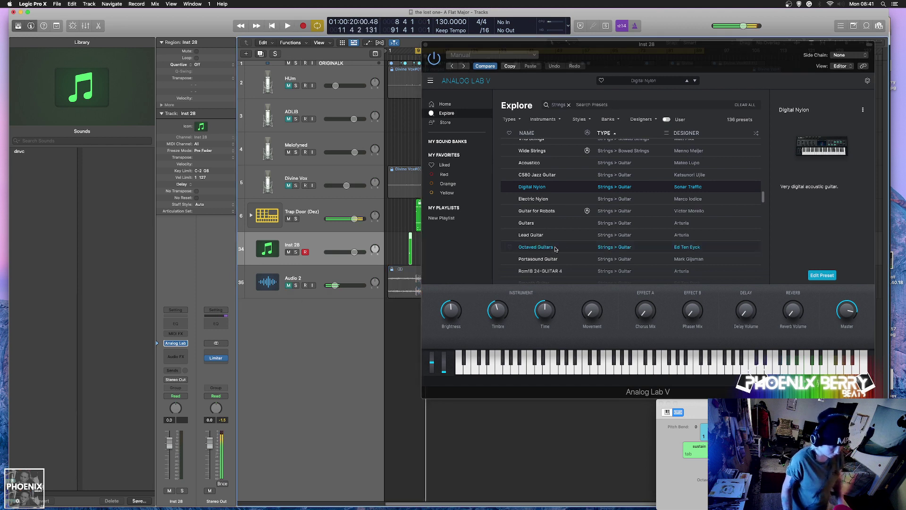
Audition the guitar presets from Electric Nylon onward, keep Octaved Guitars, and close the Analog Lab V window.
click(617, 202)
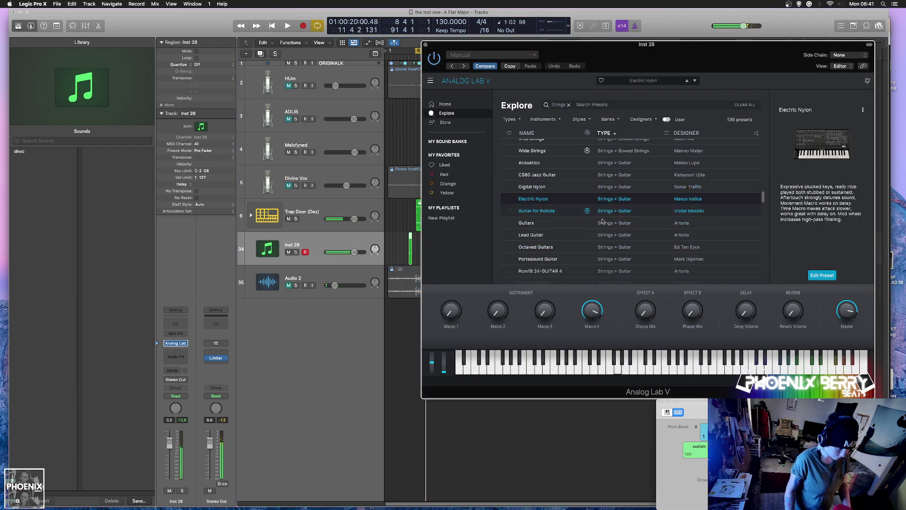
click(608, 213)
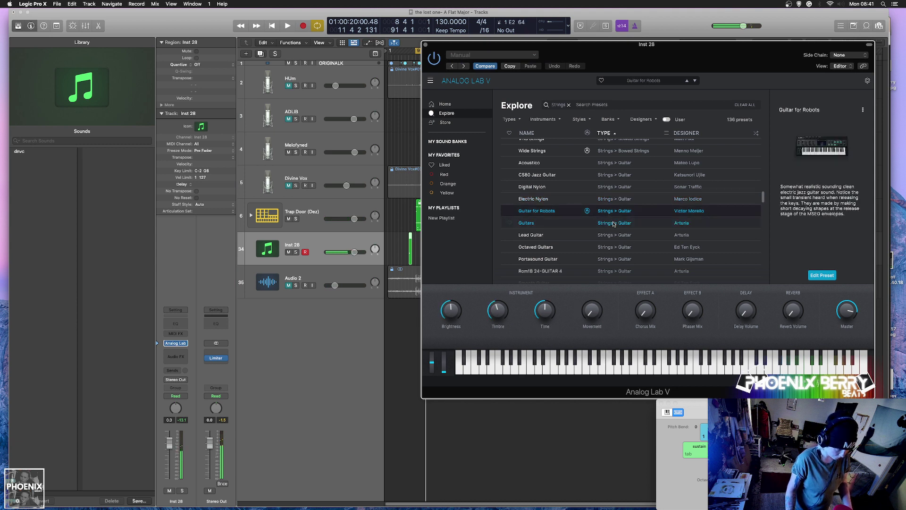
click(613, 224)
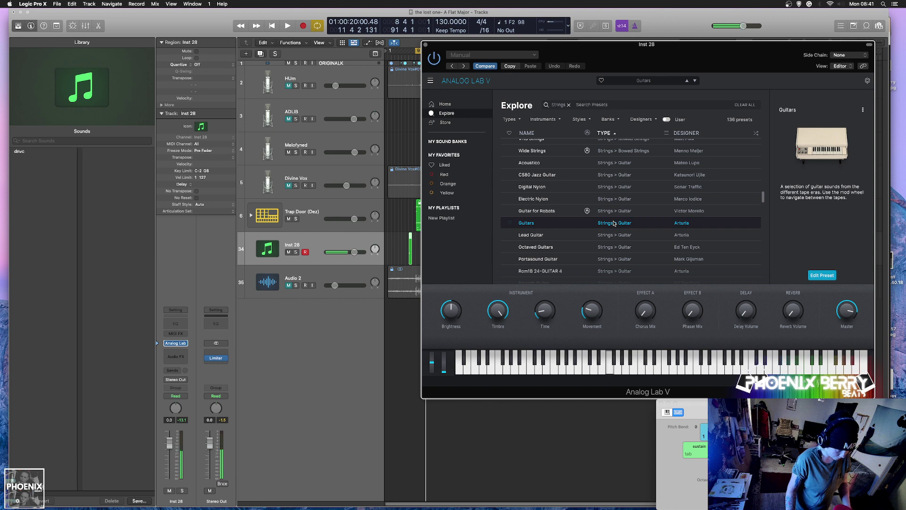
click(613, 233)
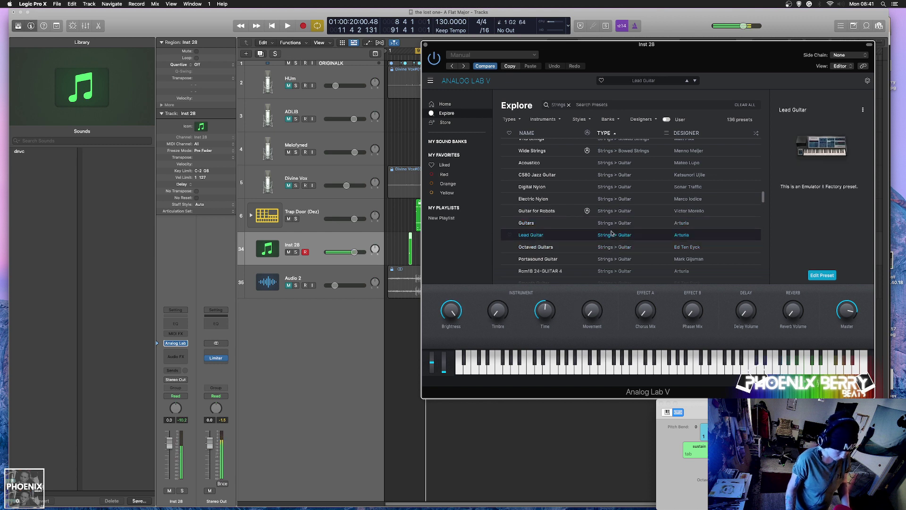
click(618, 249)
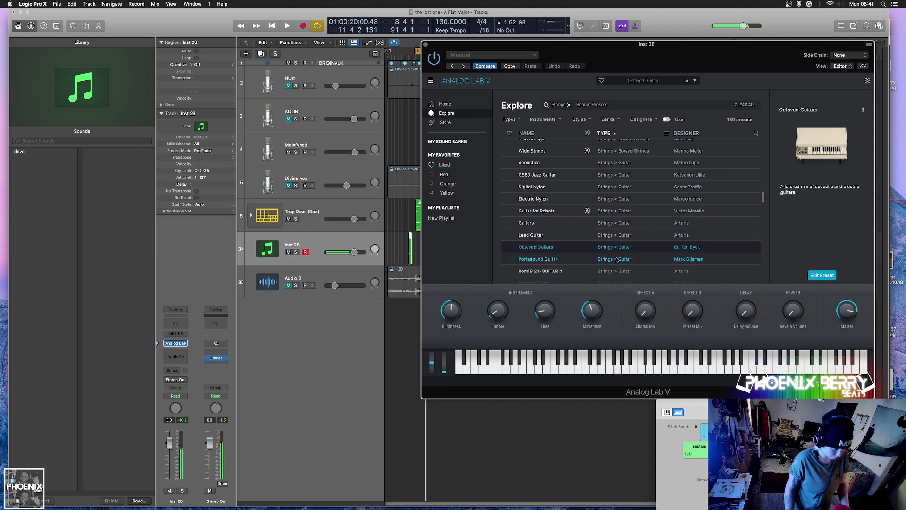
click(403, 387)
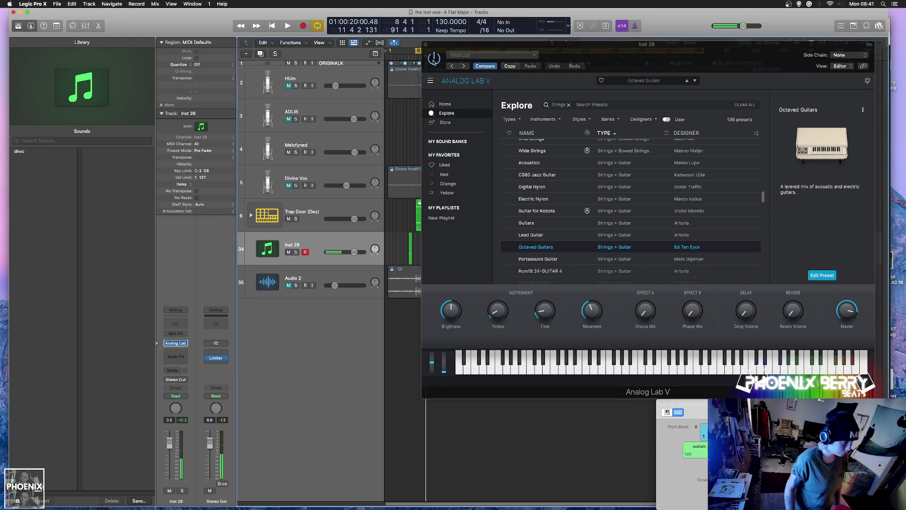
click(426, 46)
Play the song with the Audio 2 reference temporarily unmuted, and mute it again.
key(space)
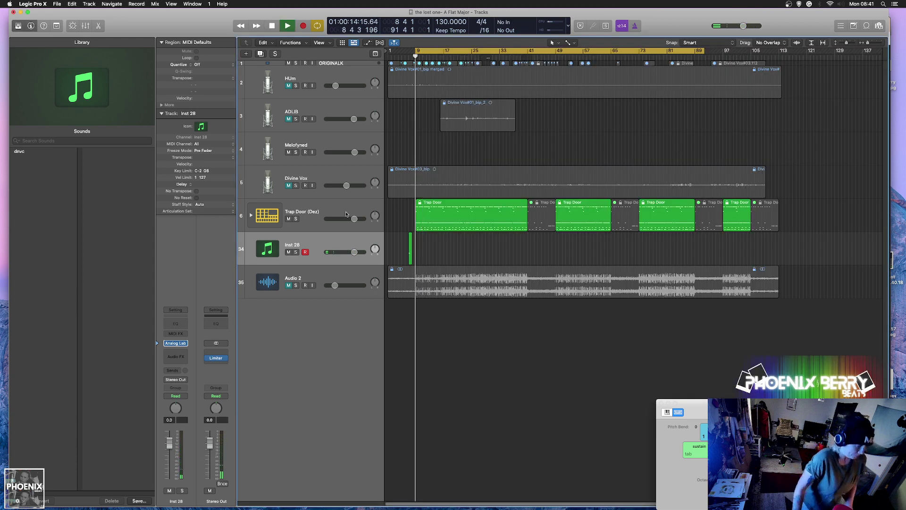
click(289, 286)
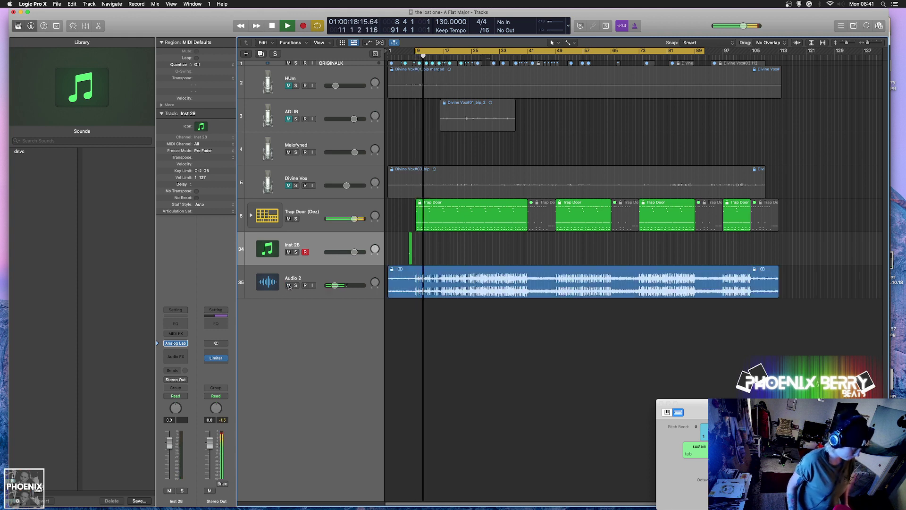
click(289, 286)
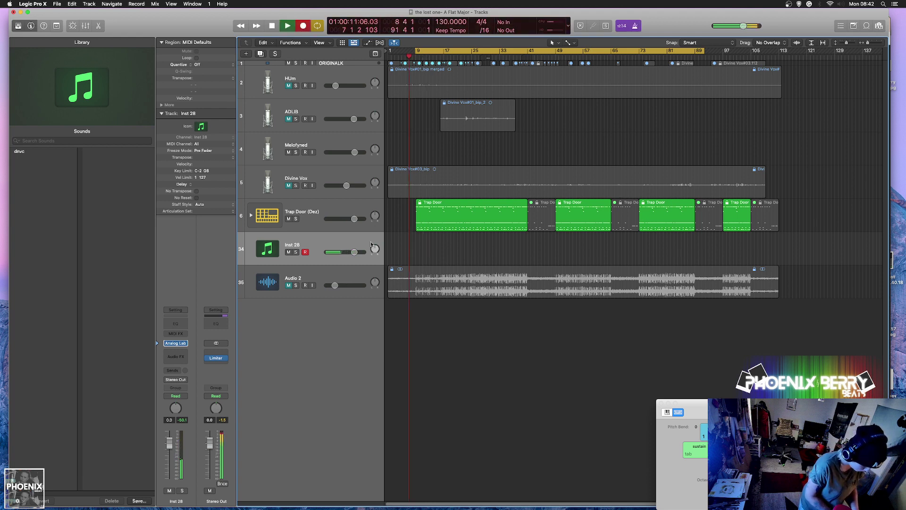
Record a new guitar take on Inst 28 from about bar 8 to bar 23 and open it in the Piano Roll.
key(space)
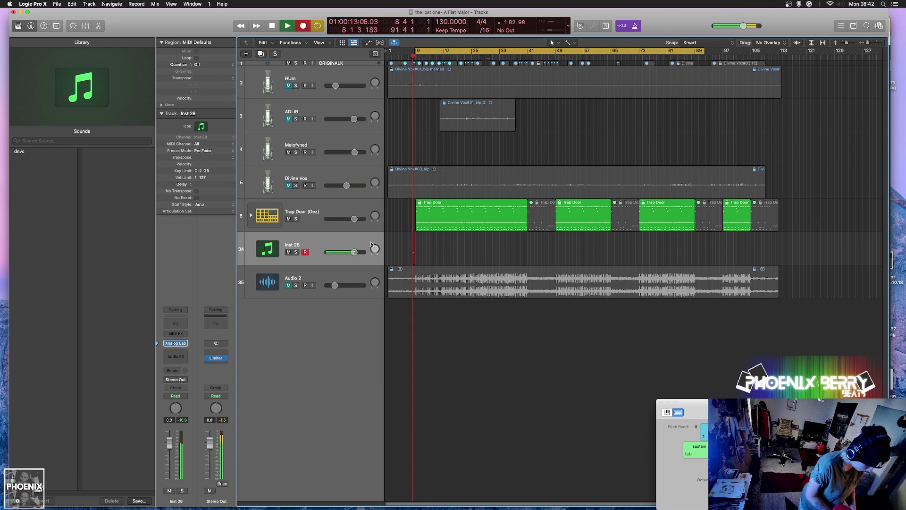
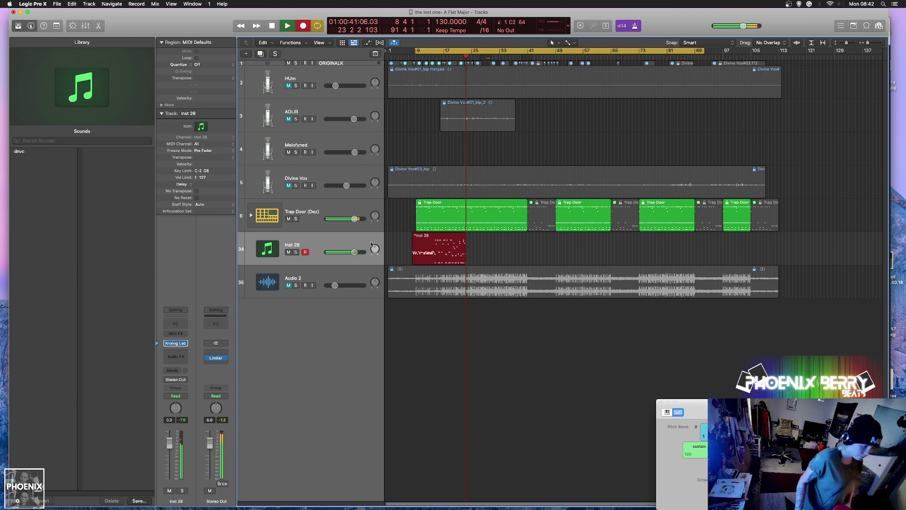
key(space)
key(e)
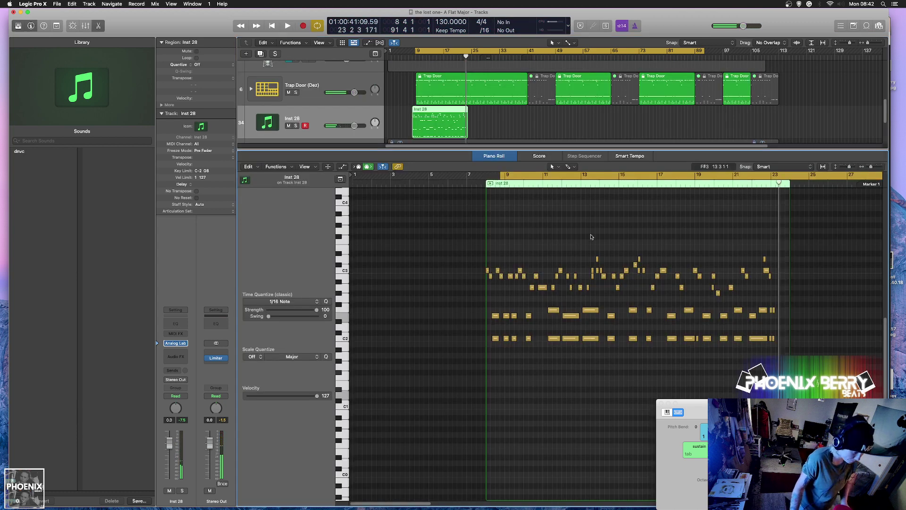
Play back the guitar take and trim the start of its region to about bar 9.
key(space)
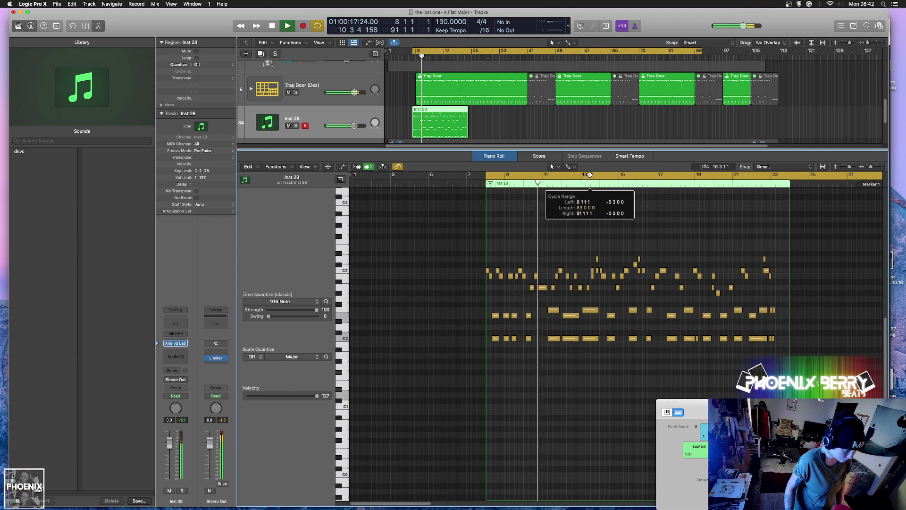
drag(871, 166, 878, 168)
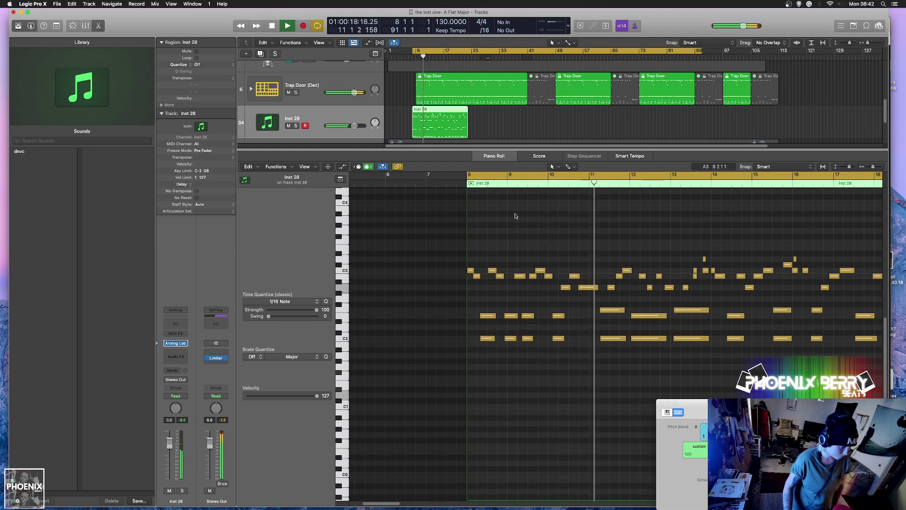
drag(467, 290, 506, 289)
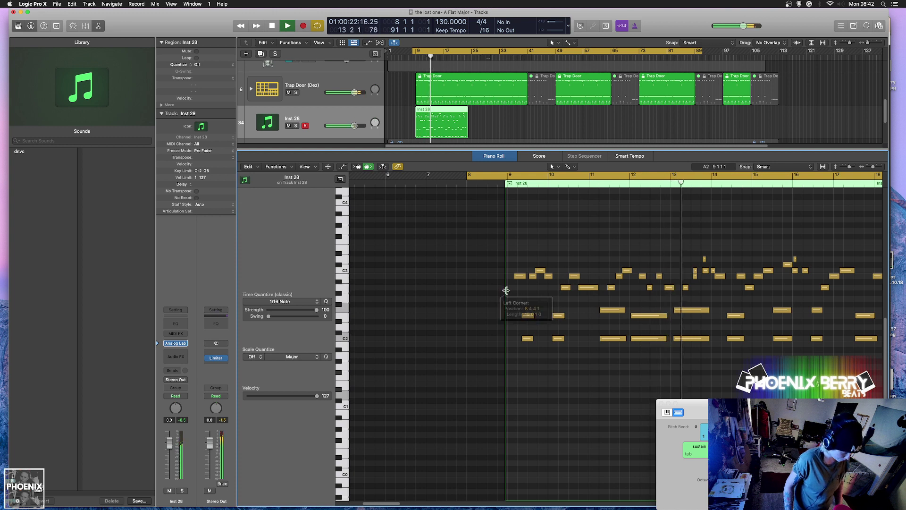
Quantize all notes of the guitar region to 1/16 and move the cycle range to start at bar 9.
key(super+a)
key(space)
key(space)
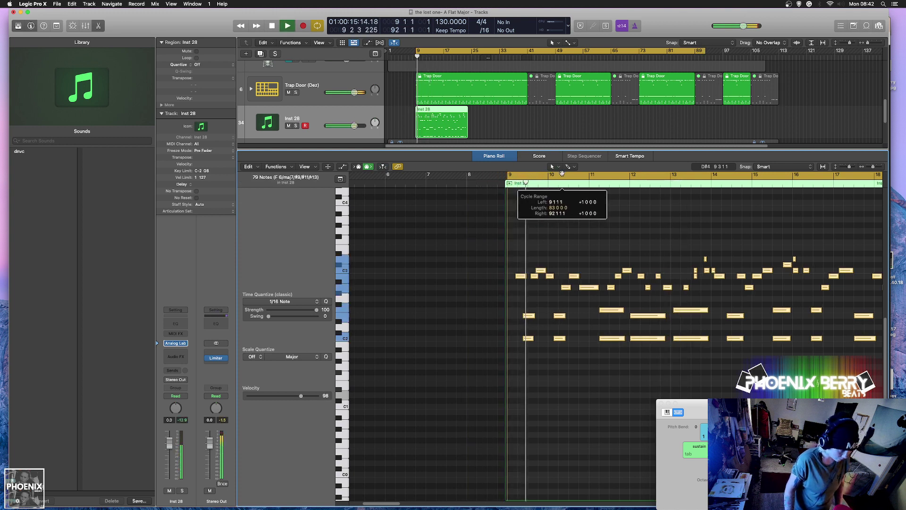
Add a C3 note at the start of bar 9 ahead of the first B2 note, aligning the region's start with bar 9.
click(878, 166)
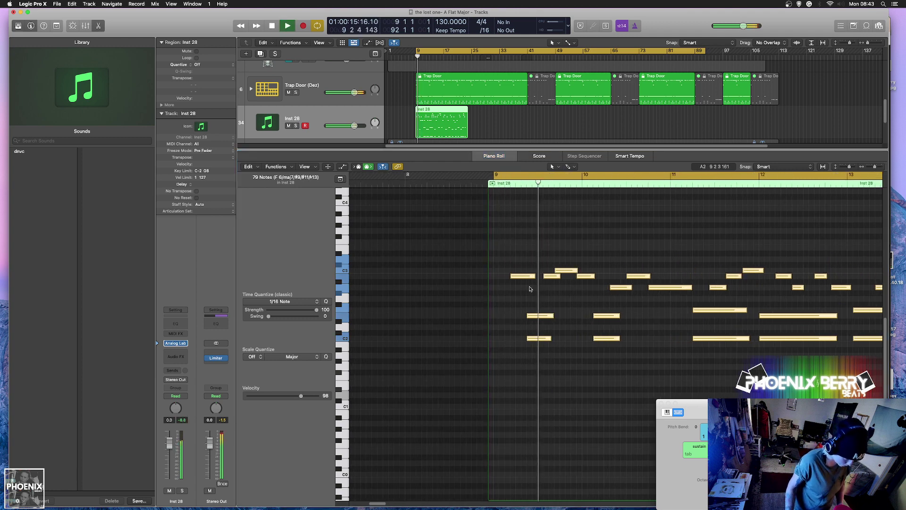
click(508, 285)
key(space)
drag(516, 277, 491, 271)
click(489, 276)
key(space)
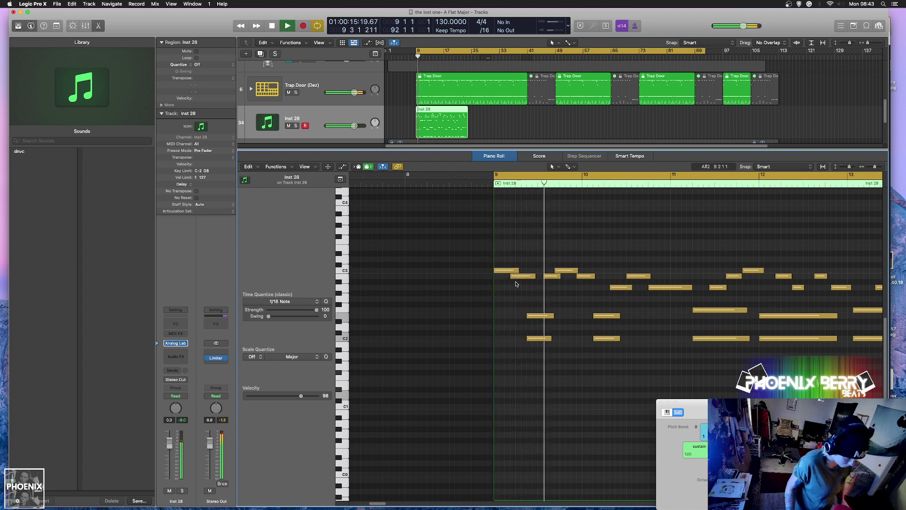
Shorten the opening C3 note so it ends where the following B2 note begins, checking it by playback.
key(space)
drag(519, 271, 510, 272)
key(space)
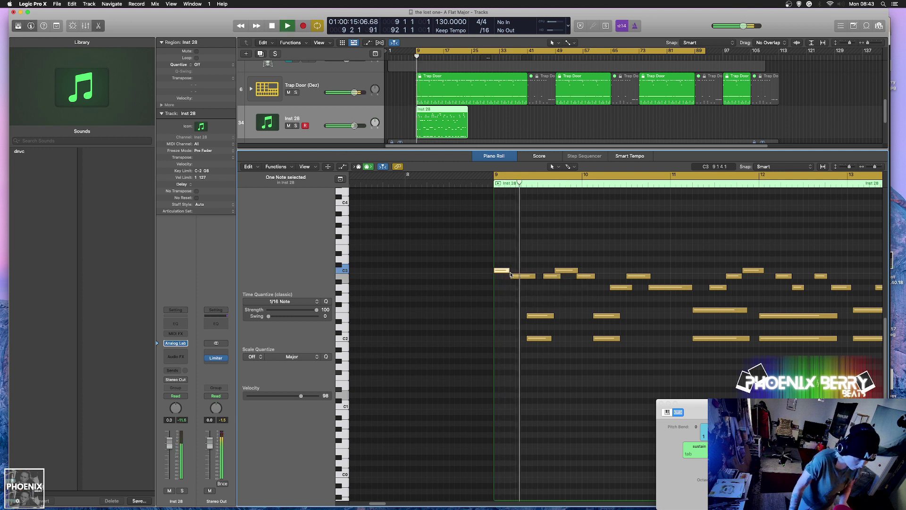
key(space)
key(space)
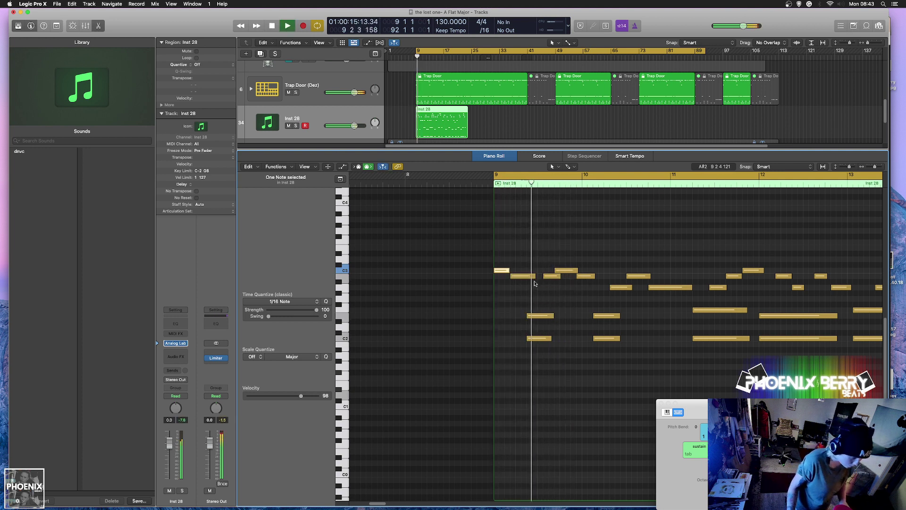
Lengthen the first B2 note slightly and extend the first C2 note to match the low note above it.
drag(534, 278, 536, 276)
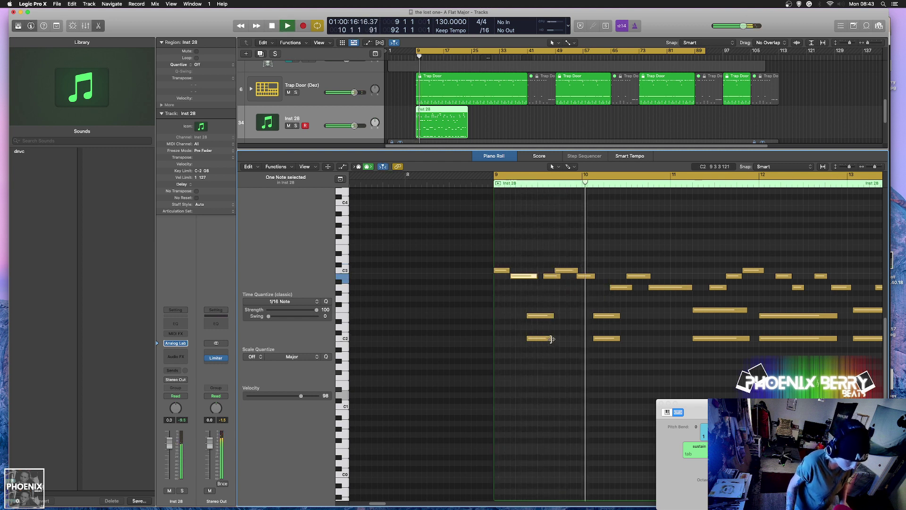
drag(551, 338, 554, 336)
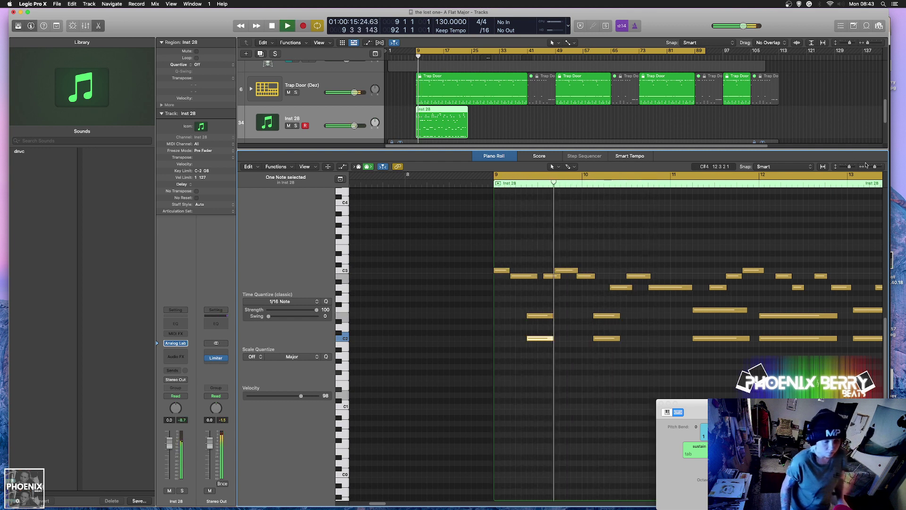
drag(875, 167, 873, 169)
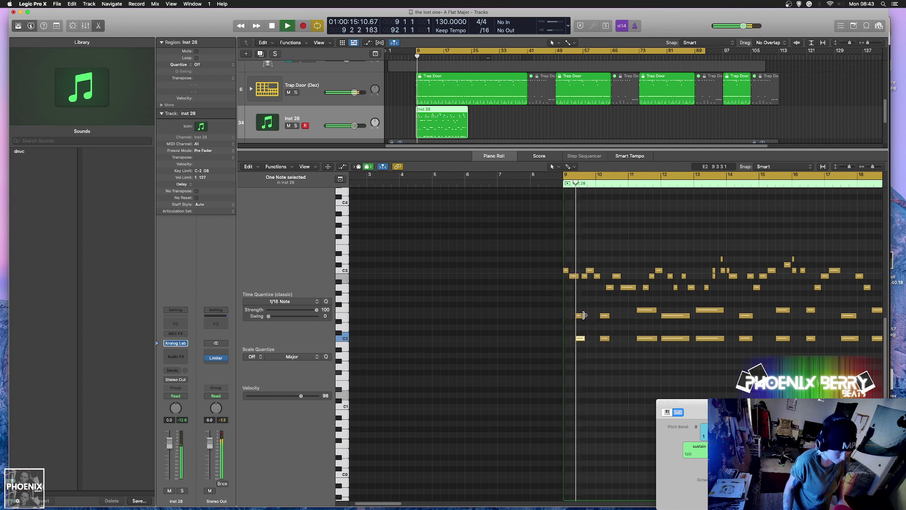
key(space)
drag(593, 347, 586, 316)
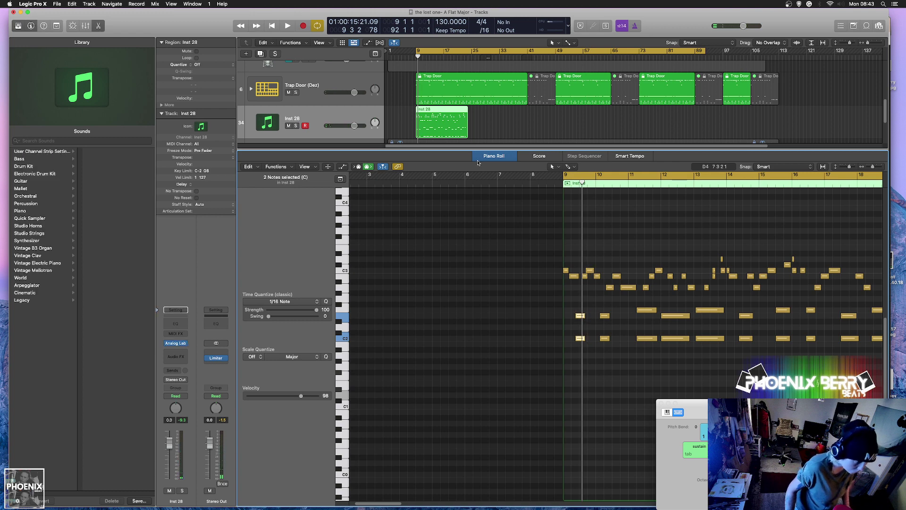
Copy the Inst 28 region to bar 31 and mute the copy.
drag(442, 120, 495, 122)
key(cmd+v)
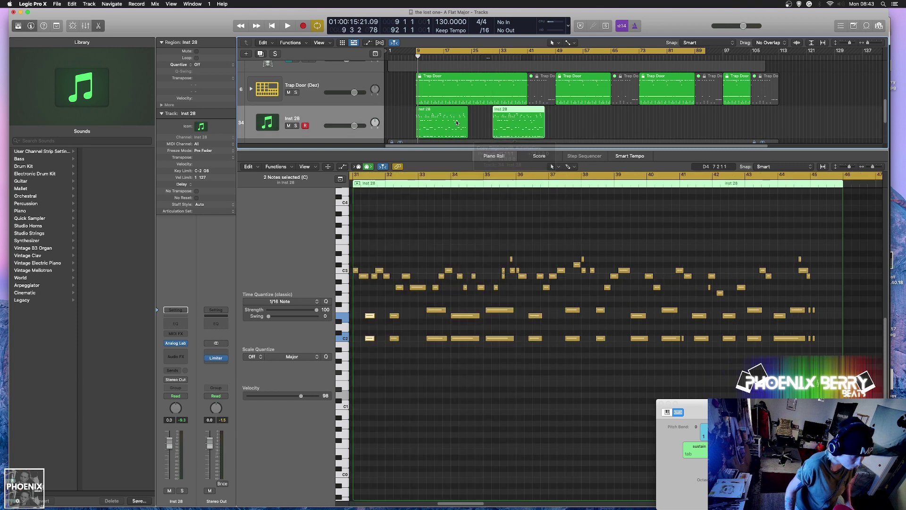
right_click(509, 120)
click(518, 134)
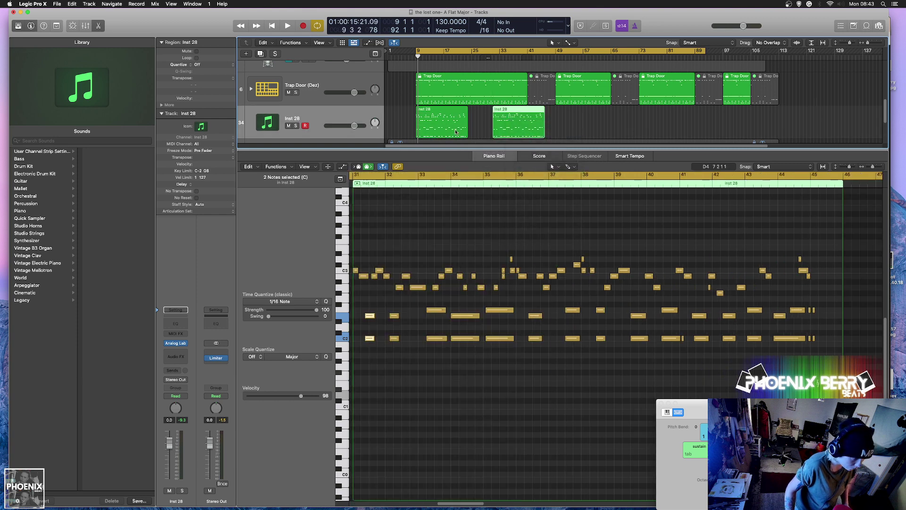
click(382, 242)
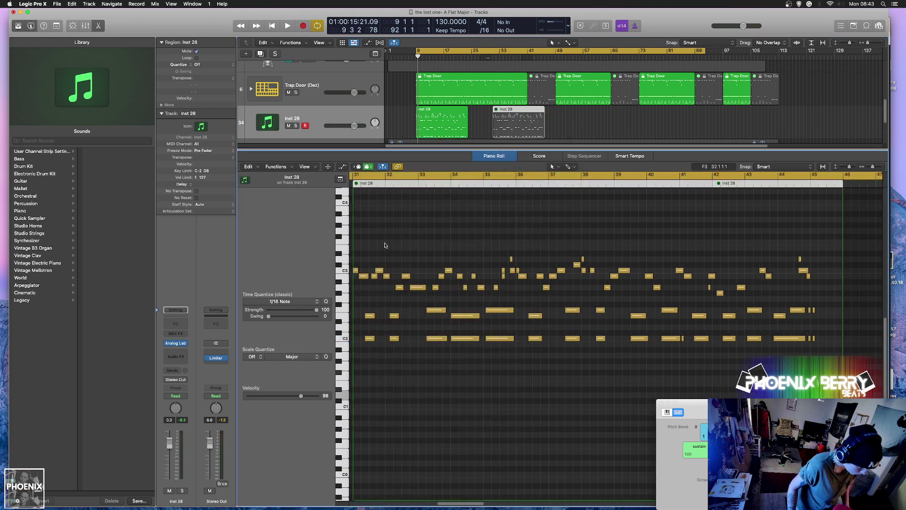
In the original Inst 28 region, shift all notes after the opening phrase later so the second low chord starts at bar 11.
click(444, 92)
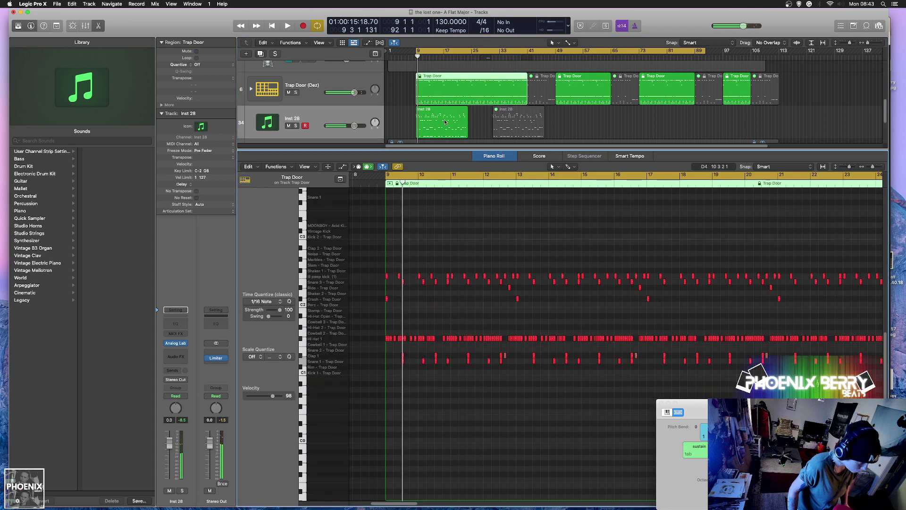
click(445, 122)
key(space)
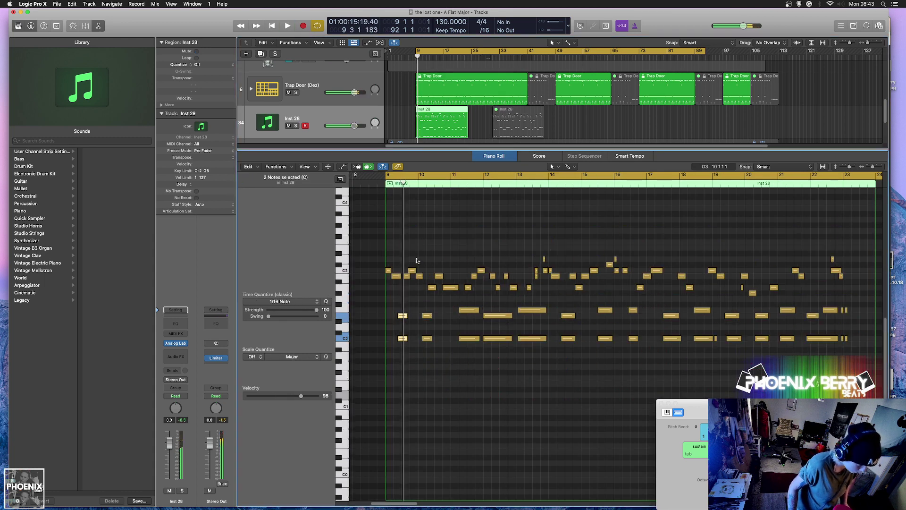
drag(427, 263, 861, 395)
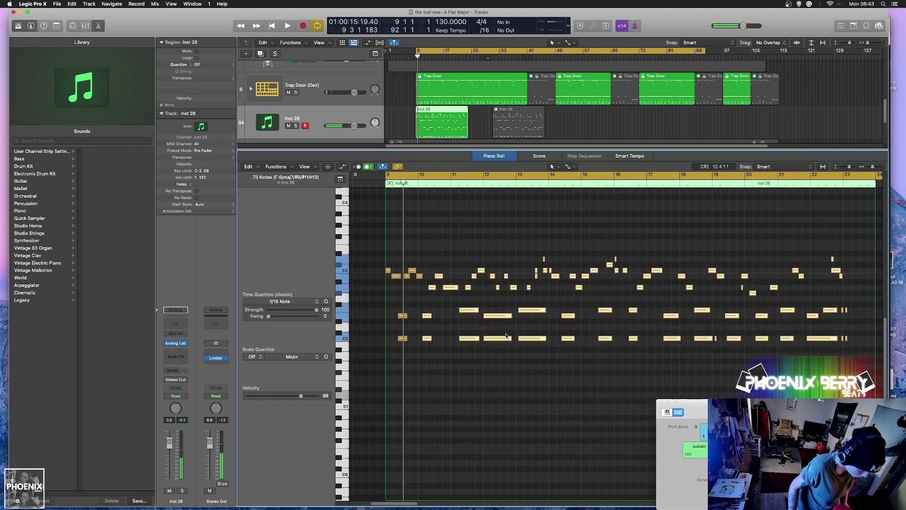
drag(427, 340, 456, 340)
key(super+Right)
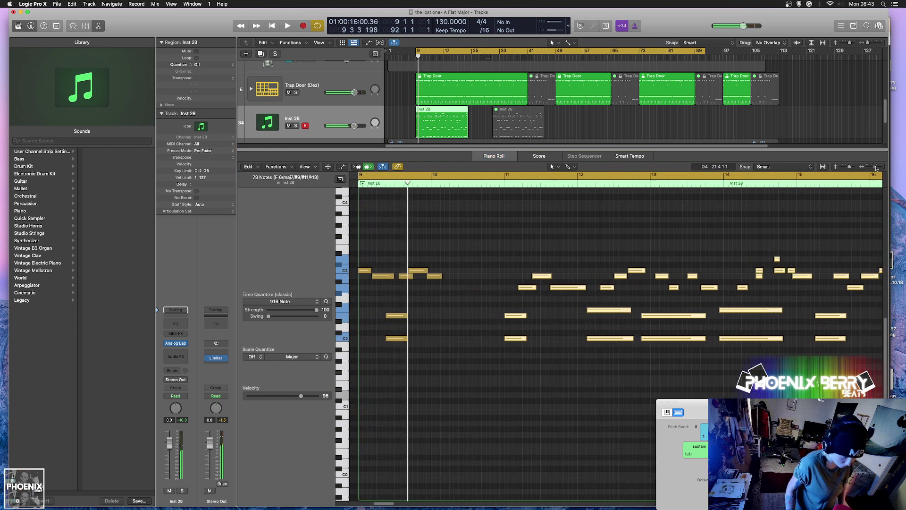
Move the opening phrase's last three melody notes about two beats later and lengthen the first low chord to bar 10.
key(space)
drag(455, 289, 475, 277)
key(space)
drag(420, 354, 431, 316)
key(space)
key(space)
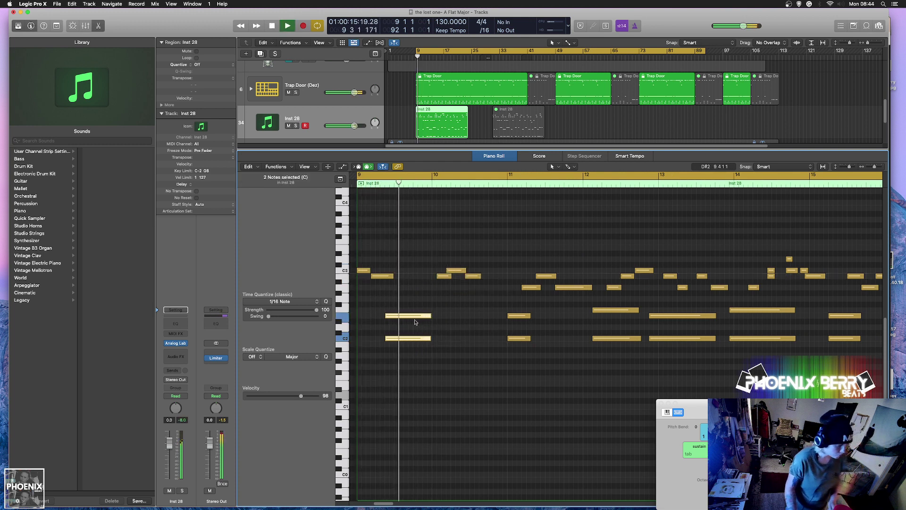
Move the same three melody notes around bar 10 about one beat earlier and play the result.
key(space)
drag(488, 297, 417, 232)
drag(447, 280, 430, 280)
key(space)
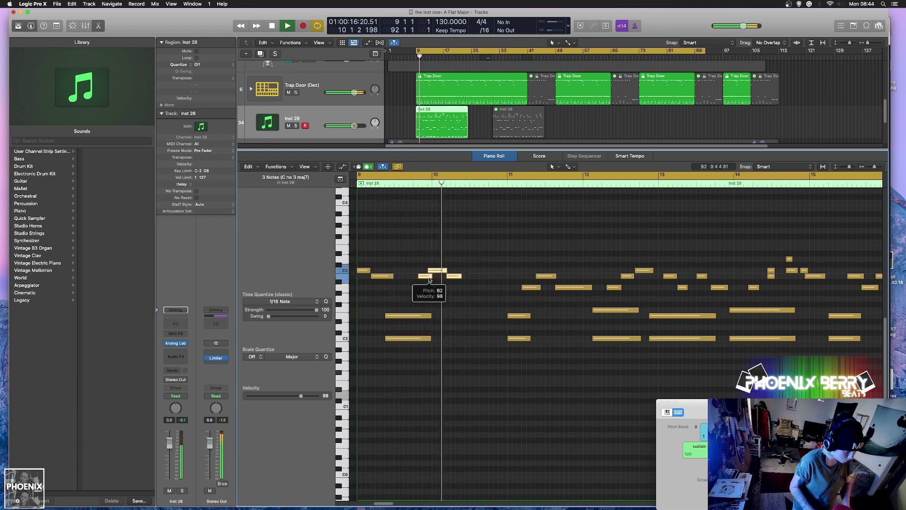
Move the second low chord from bar 11 about two and a half beats earlier into bar 10 and play the result.
key(space)
drag(557, 307, 475, 317)
key(space)
key(space)
key(space)
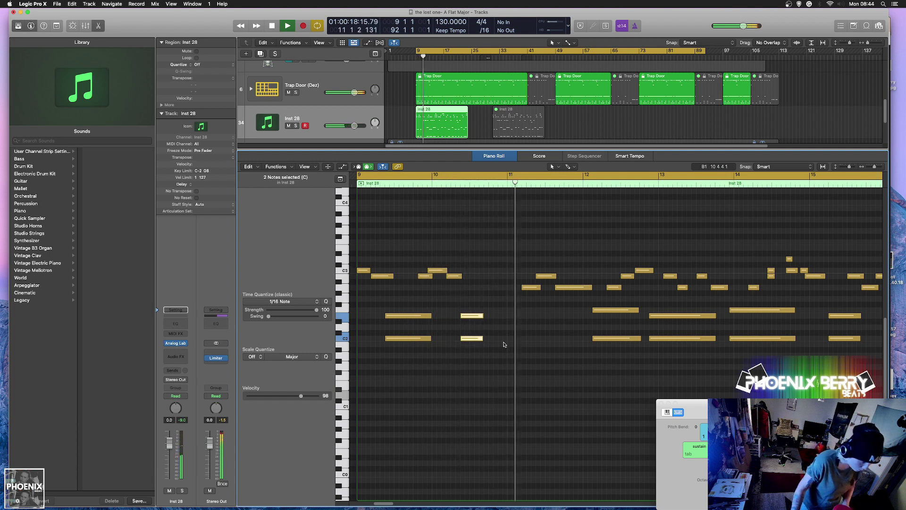
key(space)
key(space)
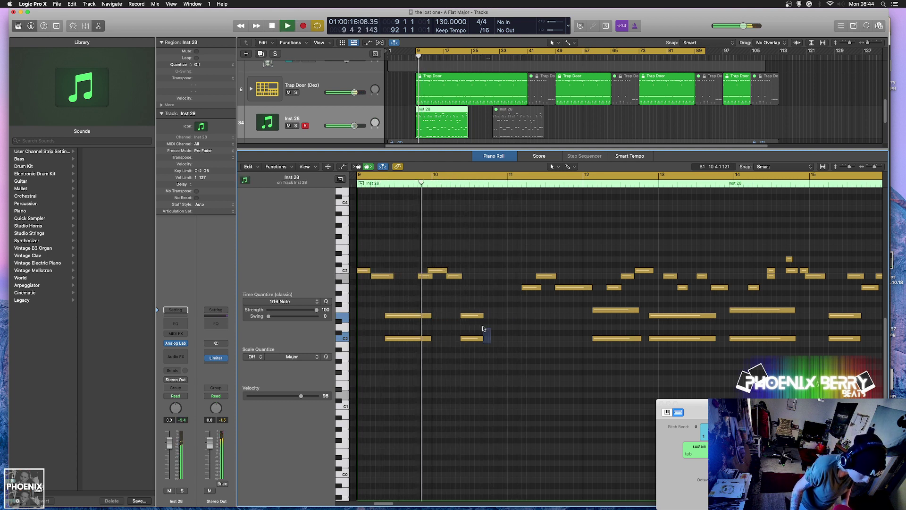
Adjust the second low chord so it runs from beat 3 of bar 10 to bar 11, and play it back.
key(space)
drag(468, 317, 510, 317)
key(space)
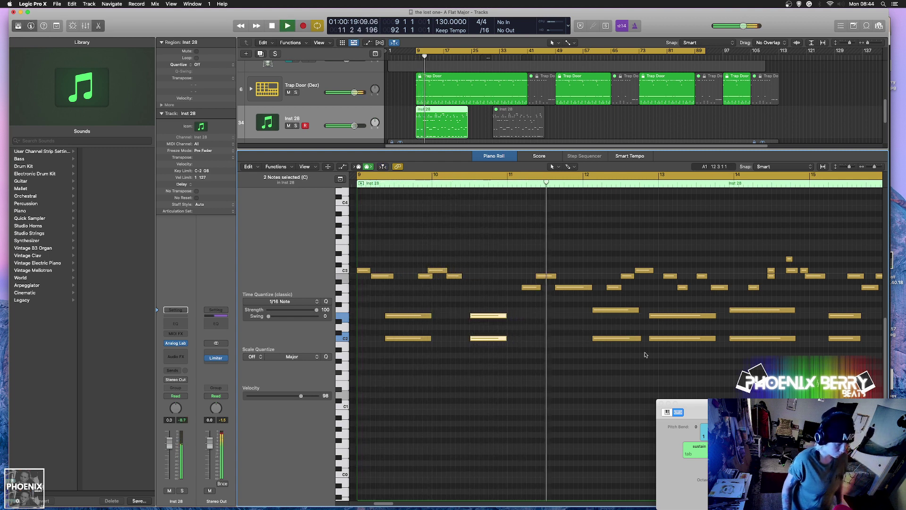
key(space)
key(space)
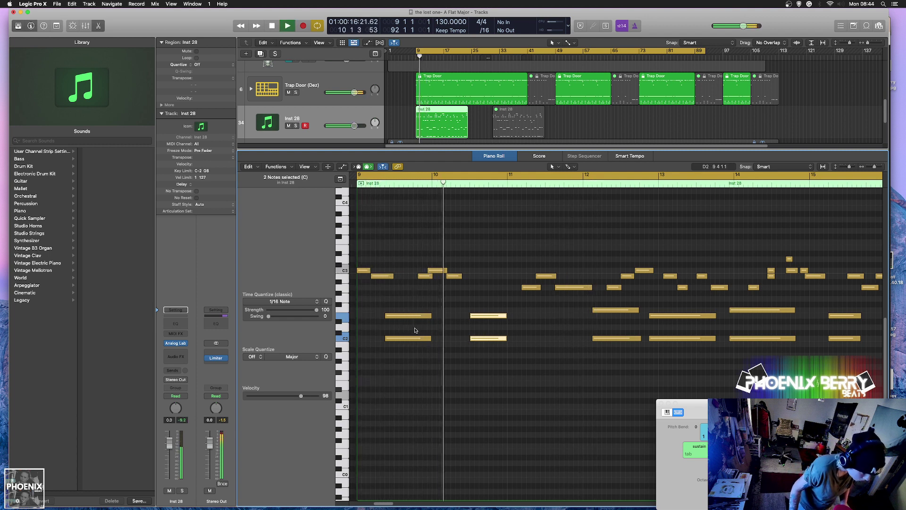
Try extending the second low chord's start about half a beat earlier, and return it to beat 3 of bar 10.
drag(392, 304, 383, 336)
key(space)
key(space)
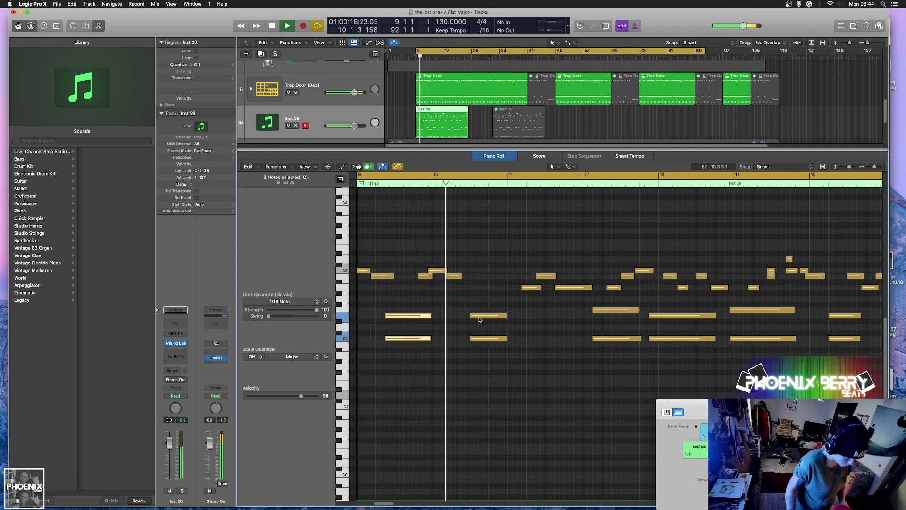
drag(479, 298, 464, 335)
key(space)
key(space)
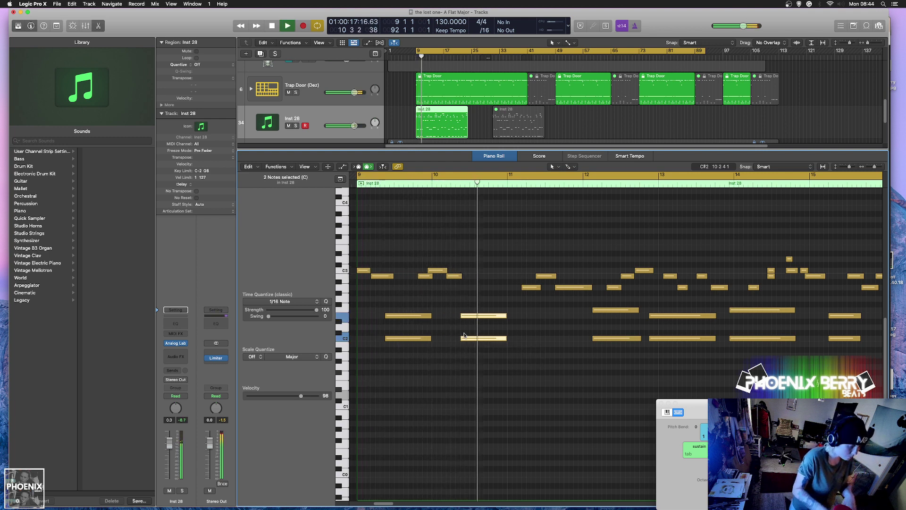
drag(461, 338, 467, 338)
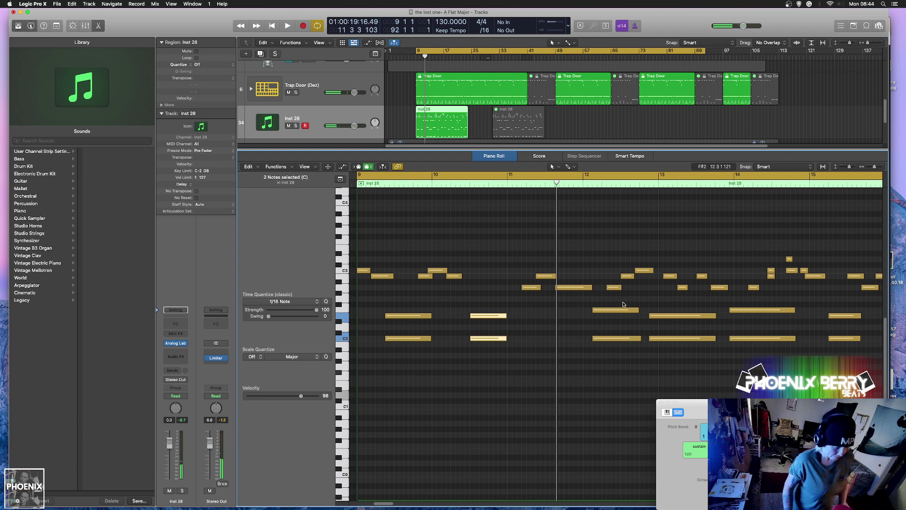
Move the third low chord earlier to beat 3 of bar 11 and shorten both its notes to end at bar 12.
drag(614, 312, 568, 313)
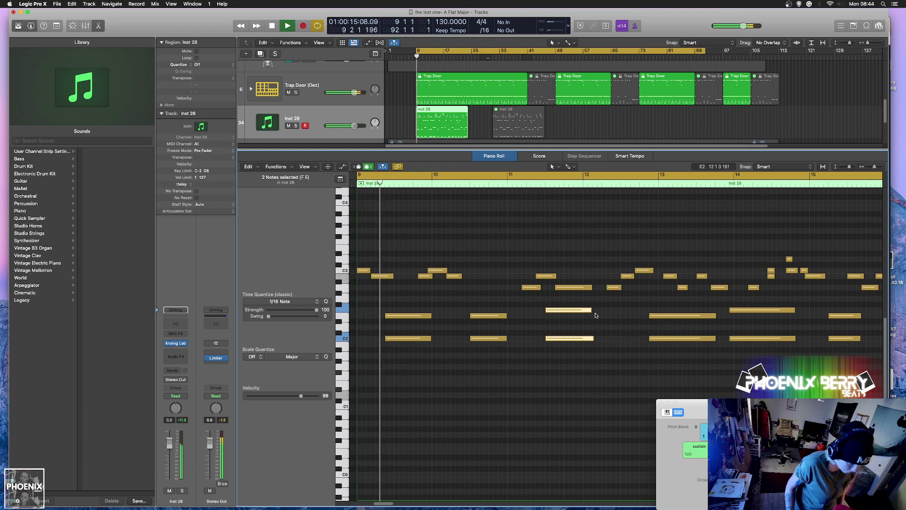
drag(593, 338, 584, 343)
click(584, 339)
drag(585, 310, 583, 312)
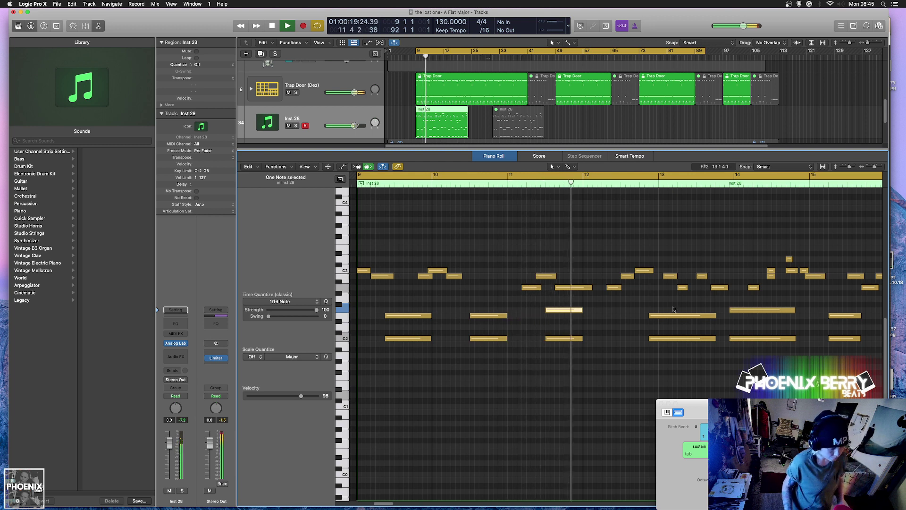
Replace the low chords after bar 12 with a copy of the first three low chords, starting about beat 2.5 of bar 12.
key(space)
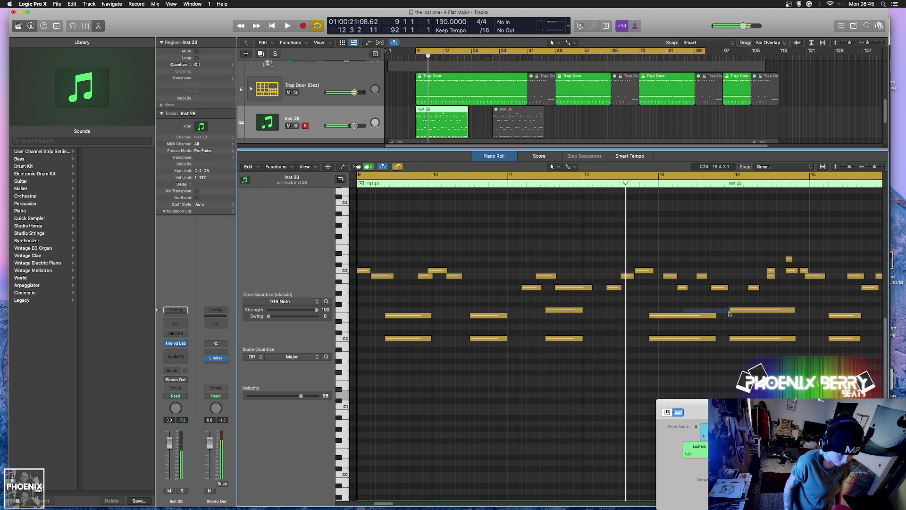
drag(729, 314, 837, 368)
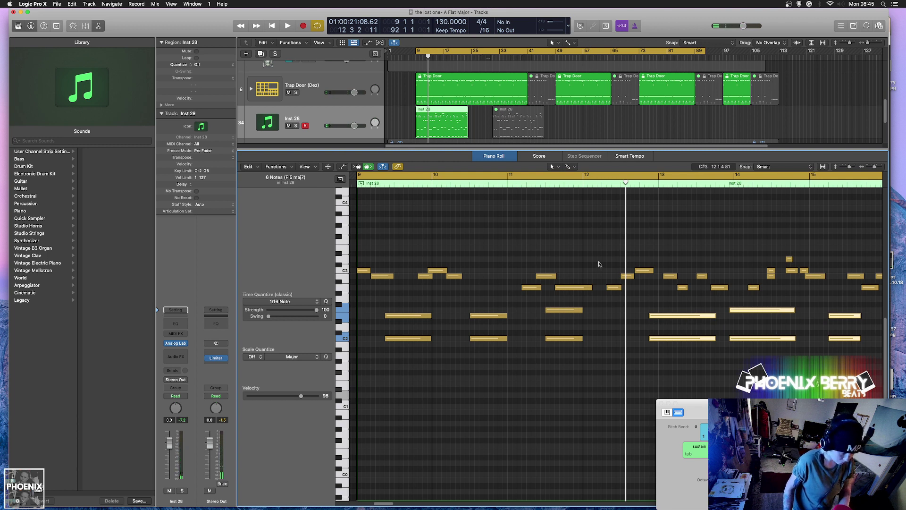
key(Delete)
drag(549, 340, 647, 316)
key(space)
drag(723, 320, 710, 316)
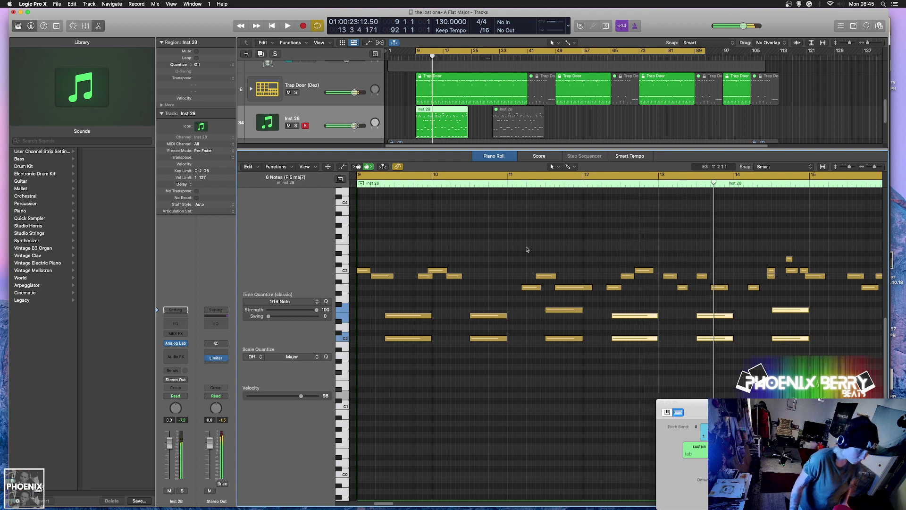
Shift all melody notes from bar 11 onward about one and a half beats earlier and play the result.
key(Return)
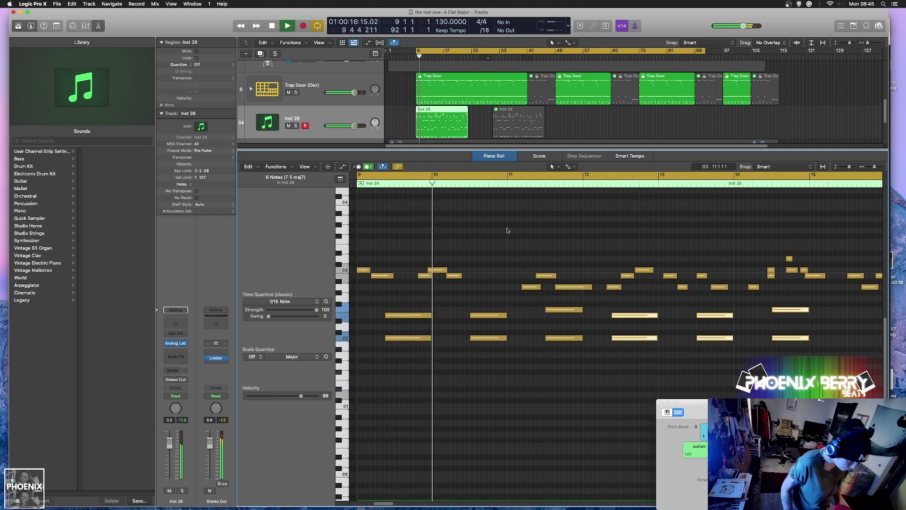
key(space)
drag(516, 231, 883, 298)
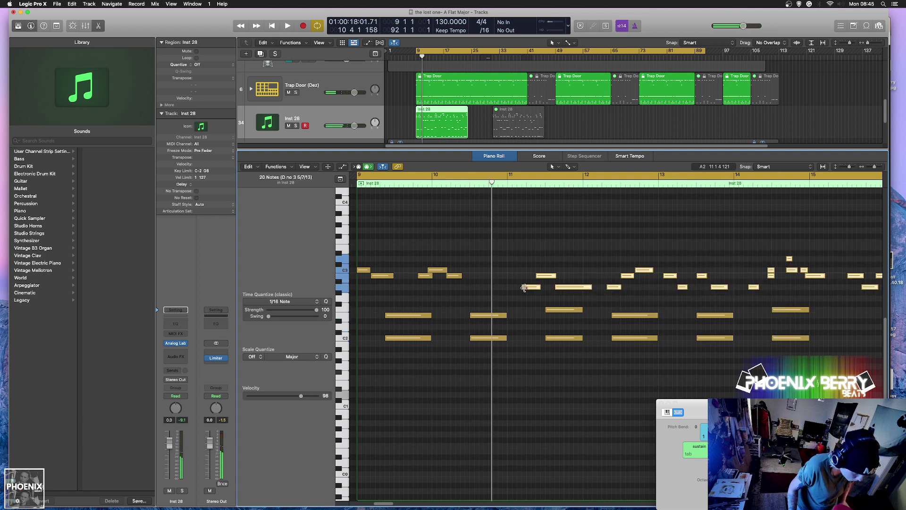
drag(530, 289, 505, 287)
key(space)
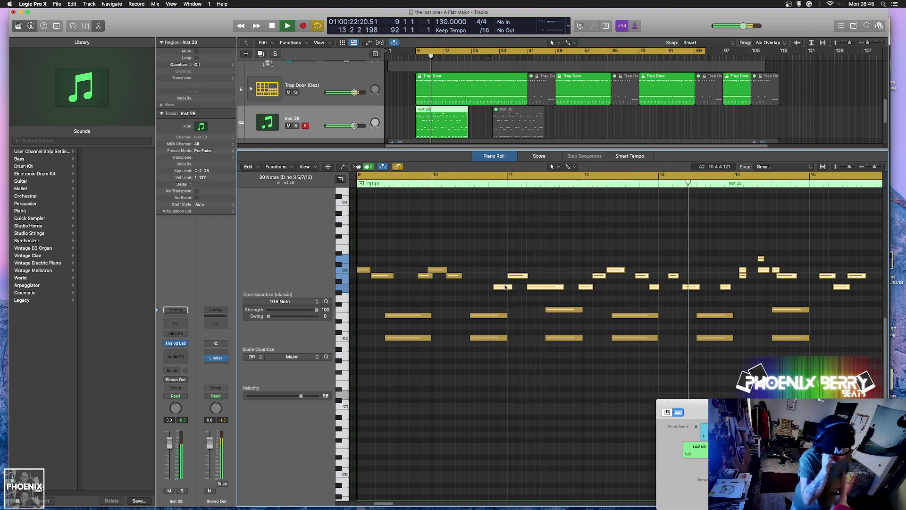
Shorten the long melody note in the second half of bar 11 by about half a beat and play it back.
key(space)
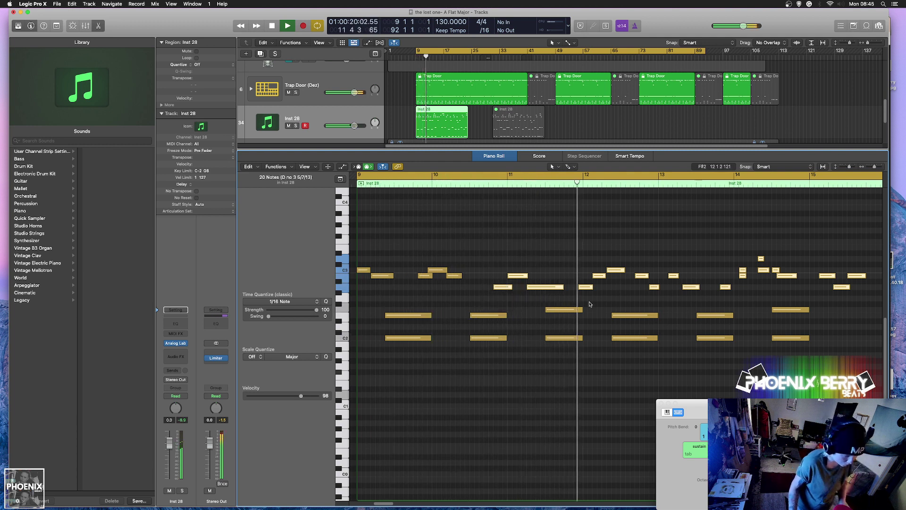
click(563, 289)
drag(563, 289, 554, 289)
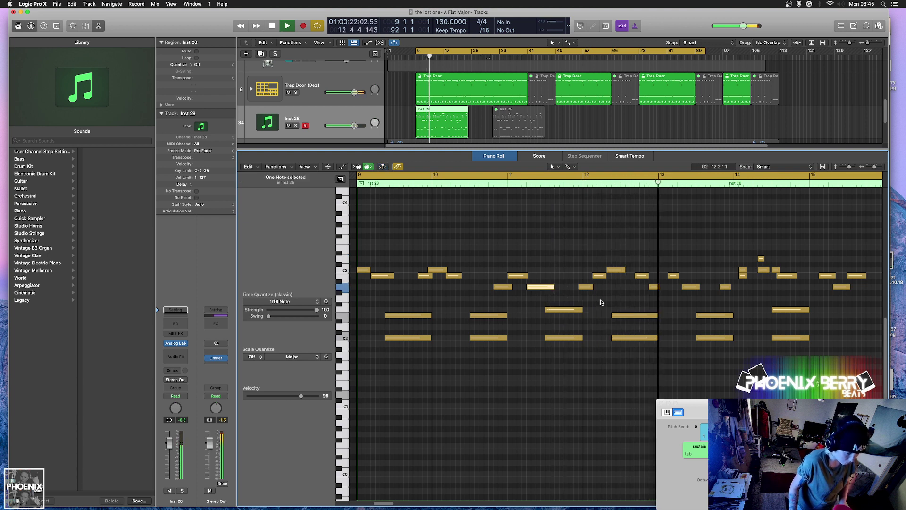
key(space)
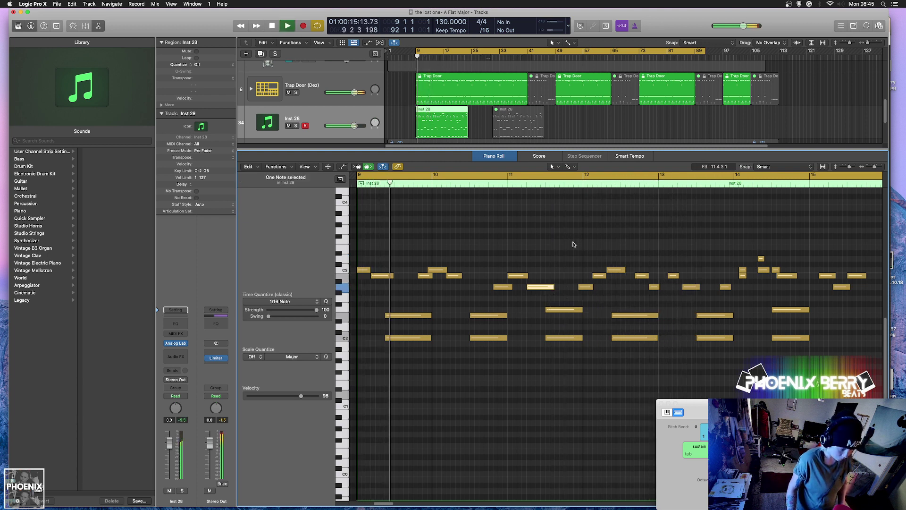
Delete the melody notes between bars 12 and 14, leaving the low chords in place.
key(space)
drag(575, 239, 729, 302)
key(space)
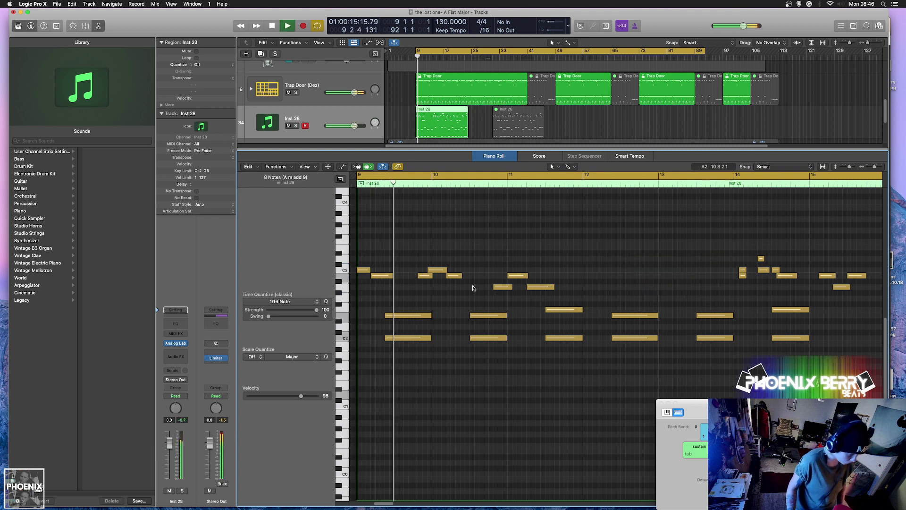
key(space)
mouse_move(586, 291)
mouse_down()
mouse_move(356, 253)
mouse_move(437, 273)
mouse_move(593, 276)
mouse_up()
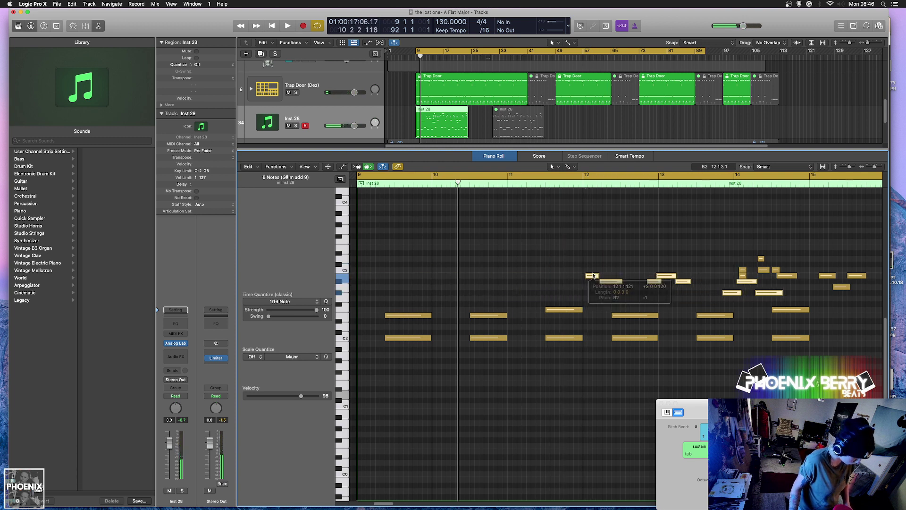
key(super+z)
Delete the melody notes from bar 14 onward and copy the opening eight-note melody phrase to bar 12 at its original pitch.
drag(661, 218, 884, 297)
key(Delete)
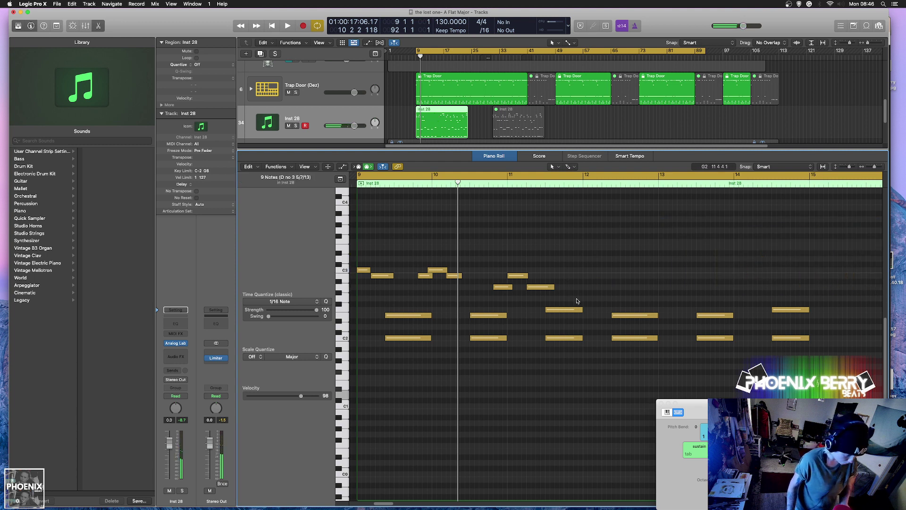
drag(551, 295, 590, 274)
key(space)
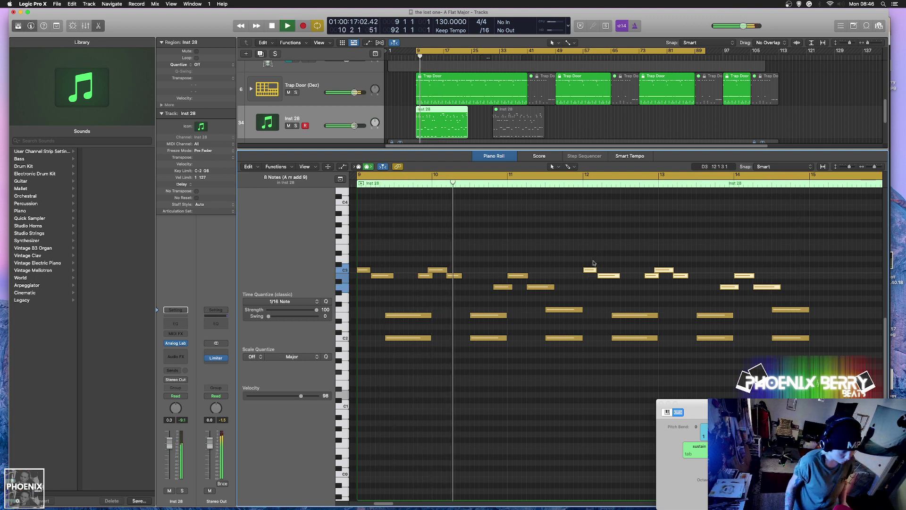
Move the repeated melody phrase and its three low chords two bars later, from bar 12 to bar 14, and play the result.
key(space)
mouse_move(595, 272)
mouse_down()
mouse_move(669, 273)
mouse_move(591, 273)
mouse_up()
drag(582, 237, 657, 256)
drag(842, 356, 841, 359)
scroll(708, 284, up, 10)
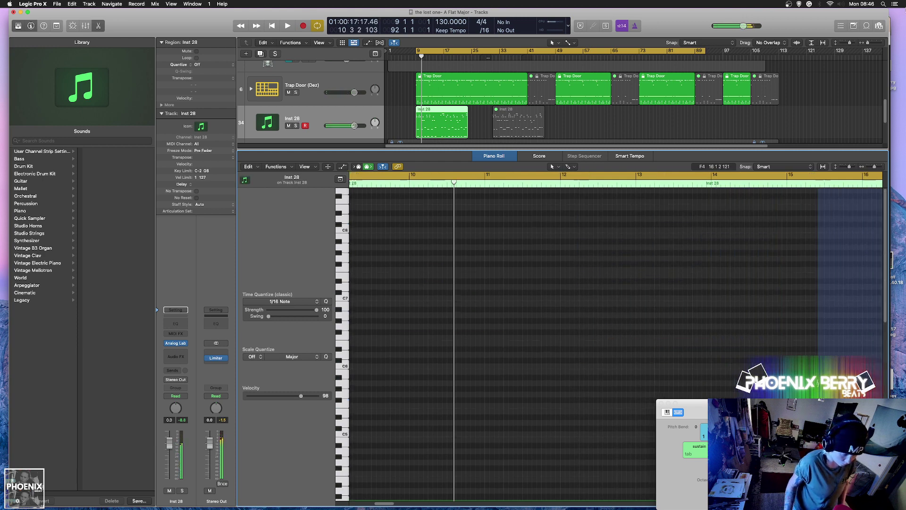
key(space)
scroll(826, 126, down, 1)
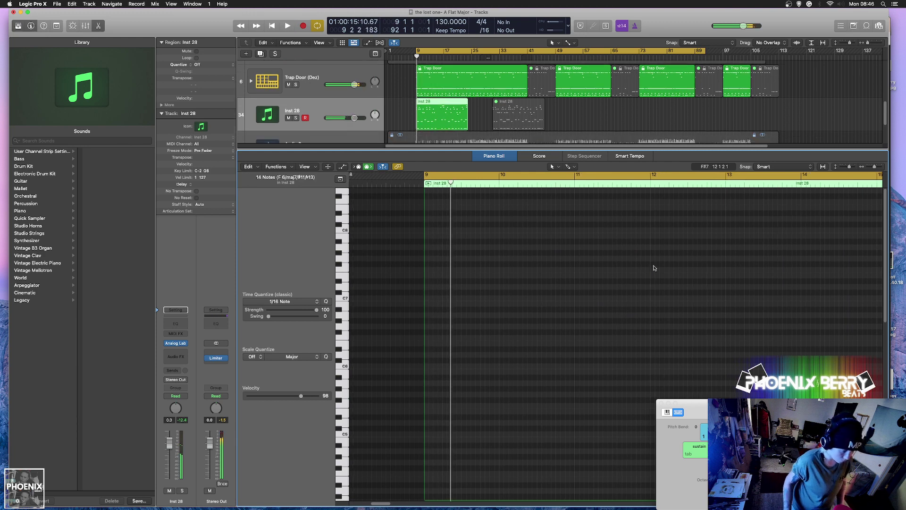
scroll(653, 265, down, 12)
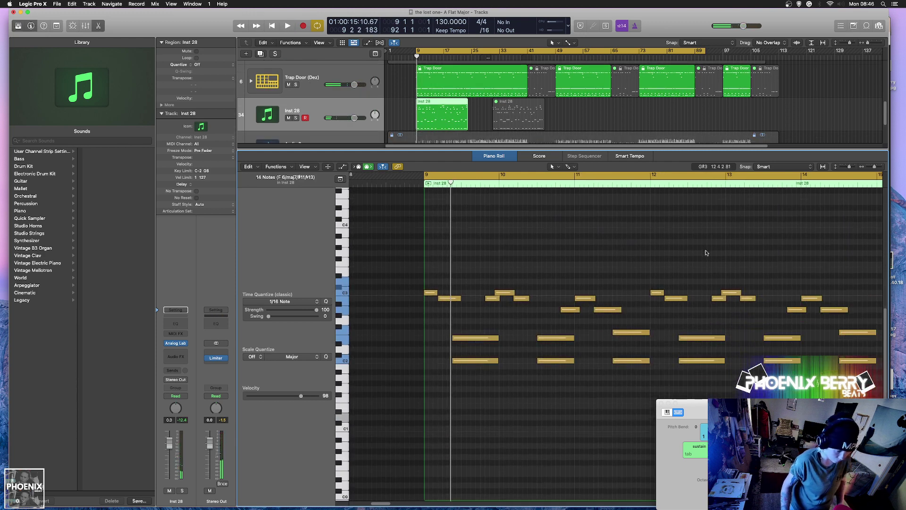
drag(664, 265, 798, 297)
key(space)
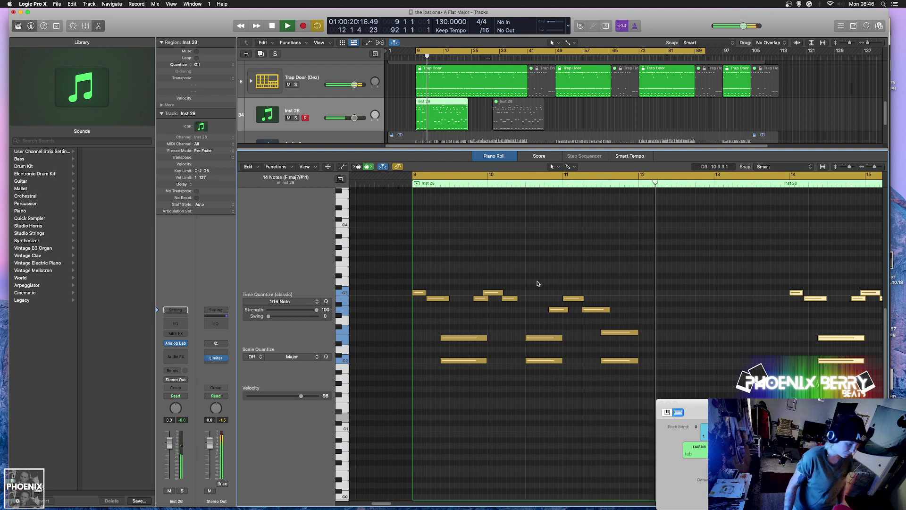
Copy the first low chord to about beat 2.5 of bar 12 and play it back.
drag(491, 377, 678, 339)
key(space)
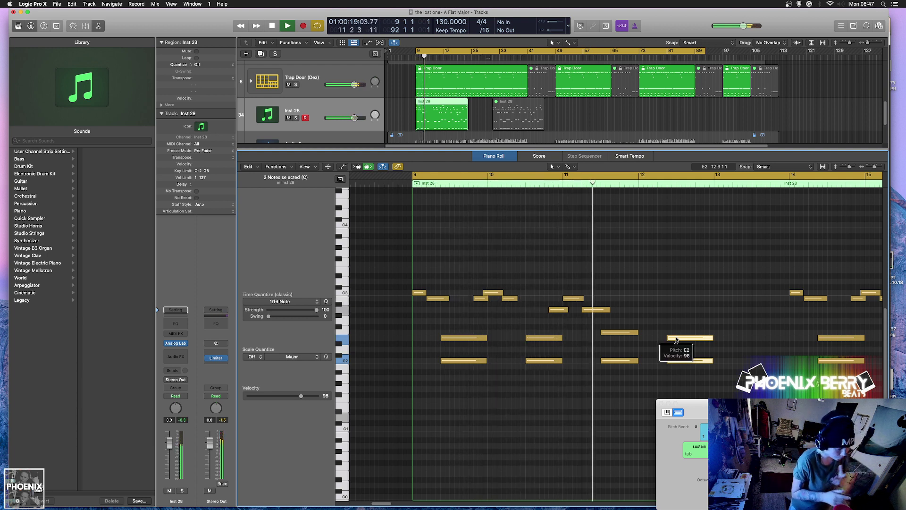
key(space)
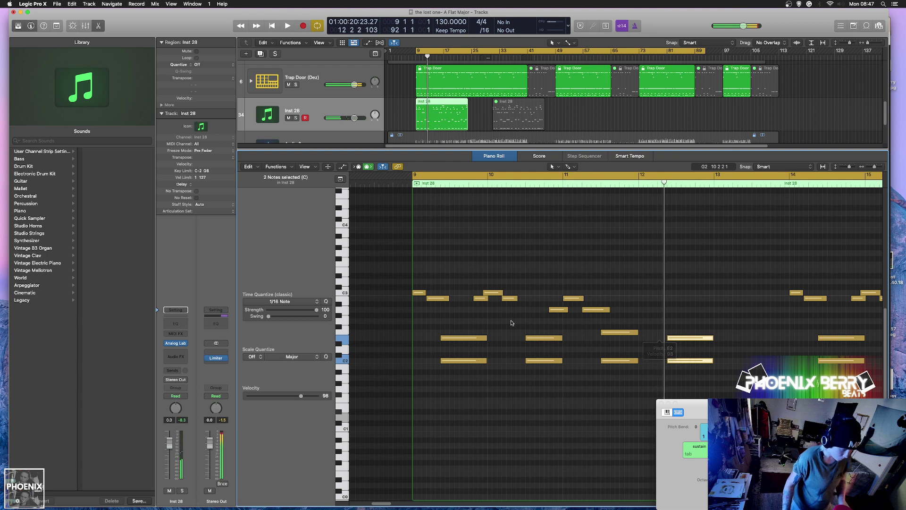
Copy the two opening melody notes to bar 12, lower the first copy to A2 and keep the second at B2.
drag(412, 284, 667, 301)
key(space)
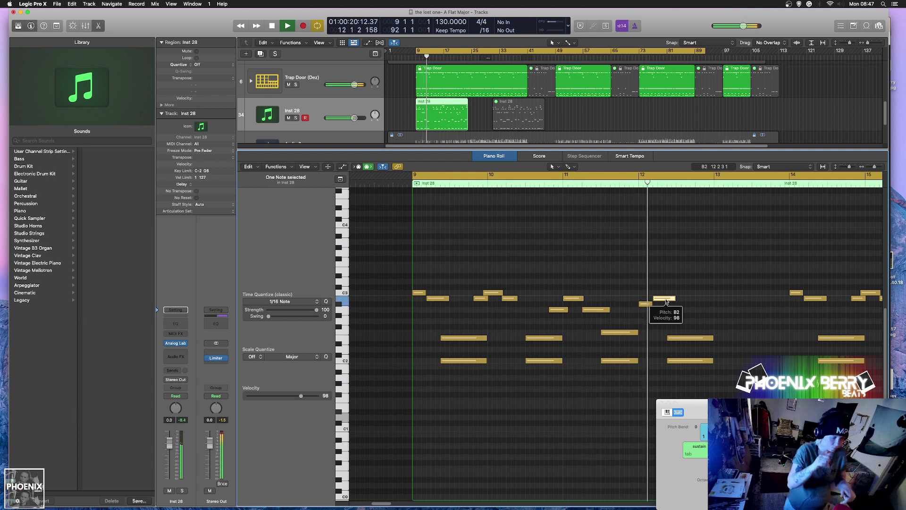
key(space)
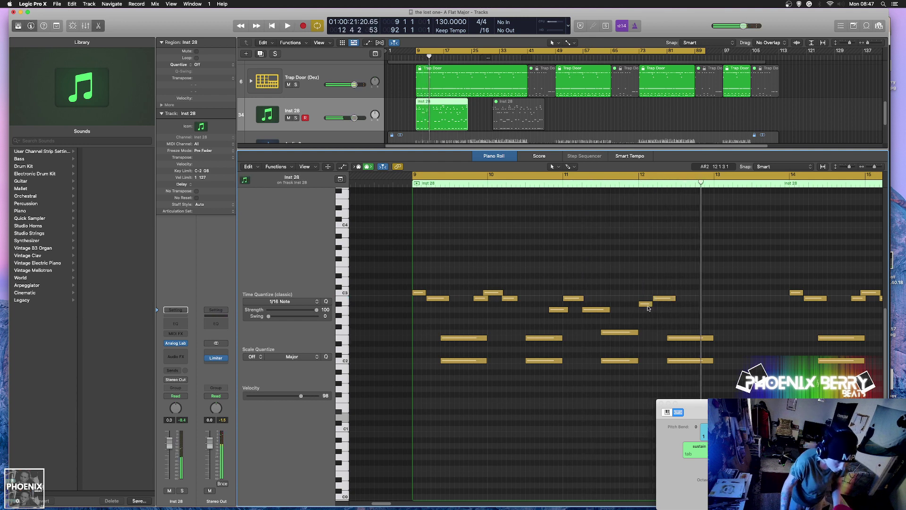
drag(647, 305, 648, 311)
key(space)
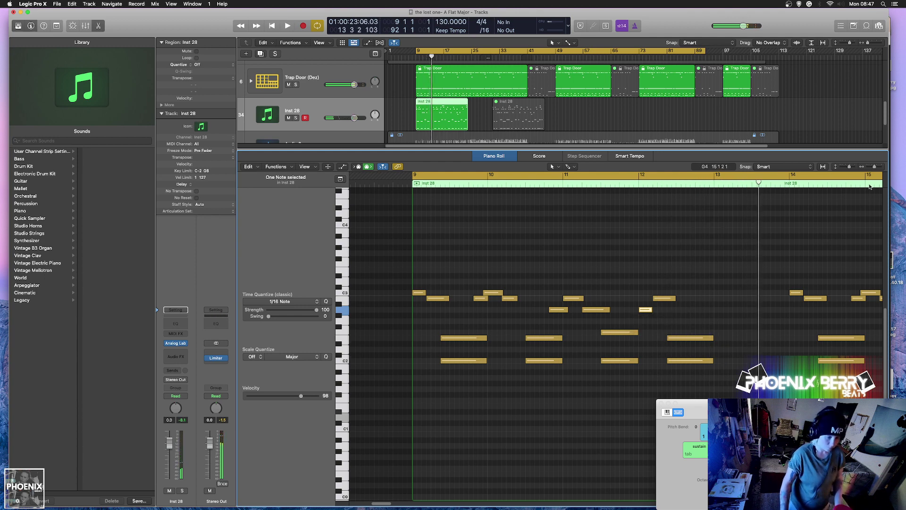
Delete all Inst 28 notes after bar 13.
key(super+Left)
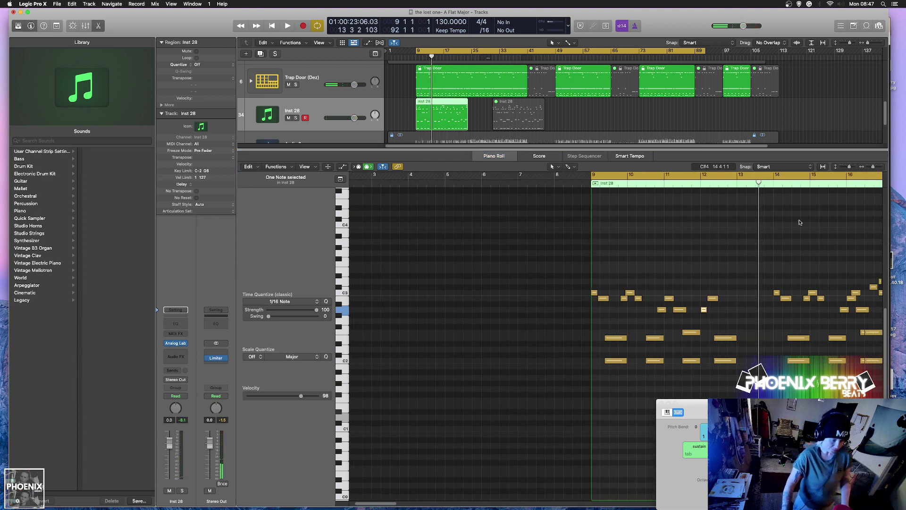
key(super+a)
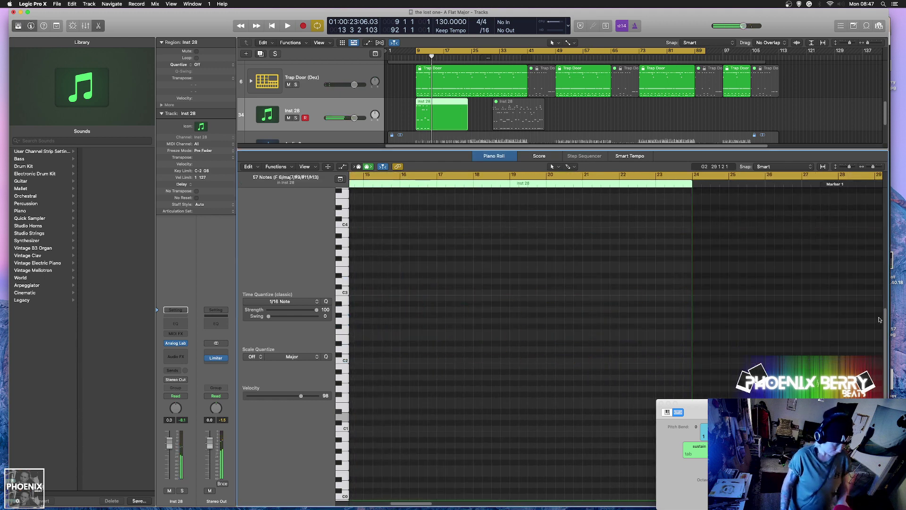
Set the cycle range to bars 9 to 13 and shorten the Inst 28 region to end at bar 13.
key(shift+space)
drag(536, 179, 391, 180)
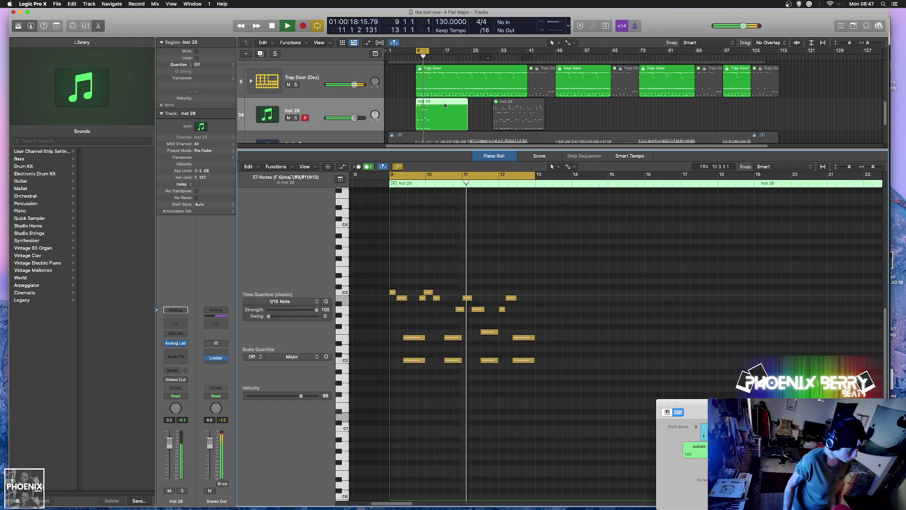
drag(467, 128, 428, 130)
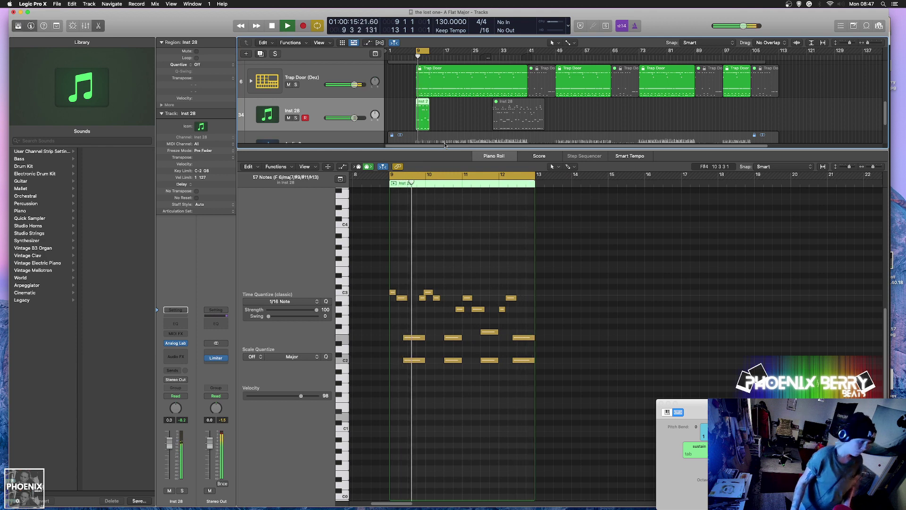
Loop the four-bar Inst 28 region to about bar 29 and move the muted Inst 28 region to bar 47.
drag(428, 106, 485, 114)
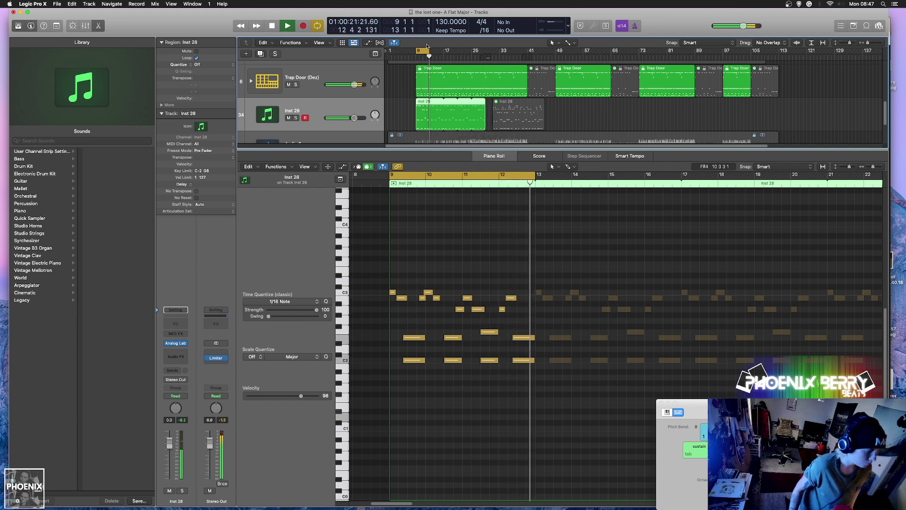
drag(428, 51, 485, 50)
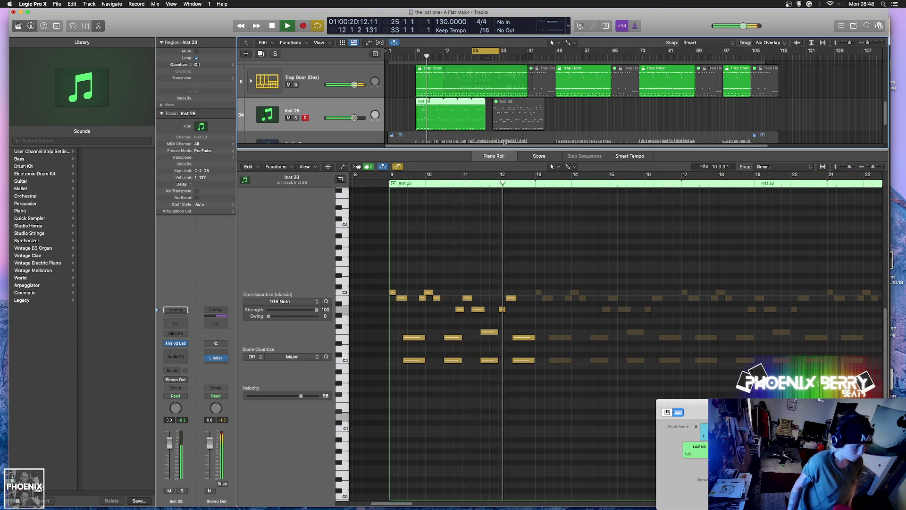
scroll(500, 95, down, 2)
drag(504, 113, 561, 96)
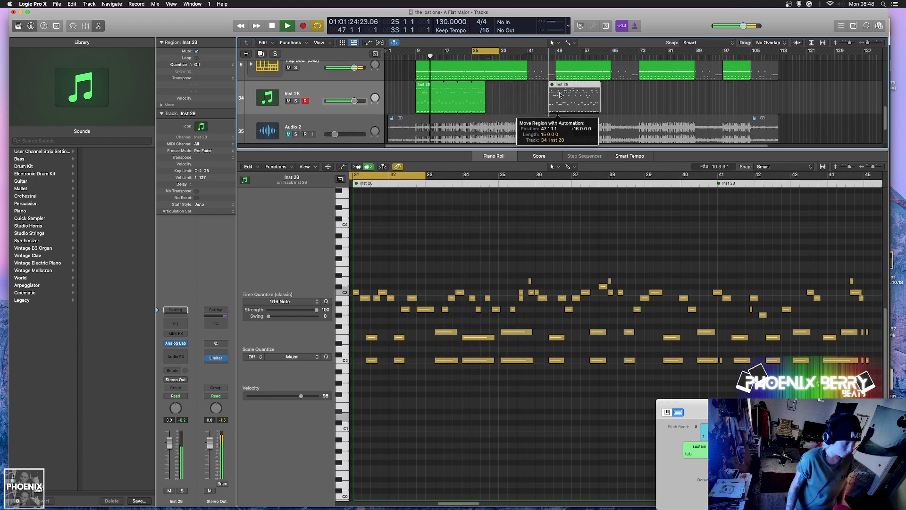
Extend the Inst 28 loop to bar 41 and set the cycle range to bars 10 to 41.
drag(487, 88, 527, 91)
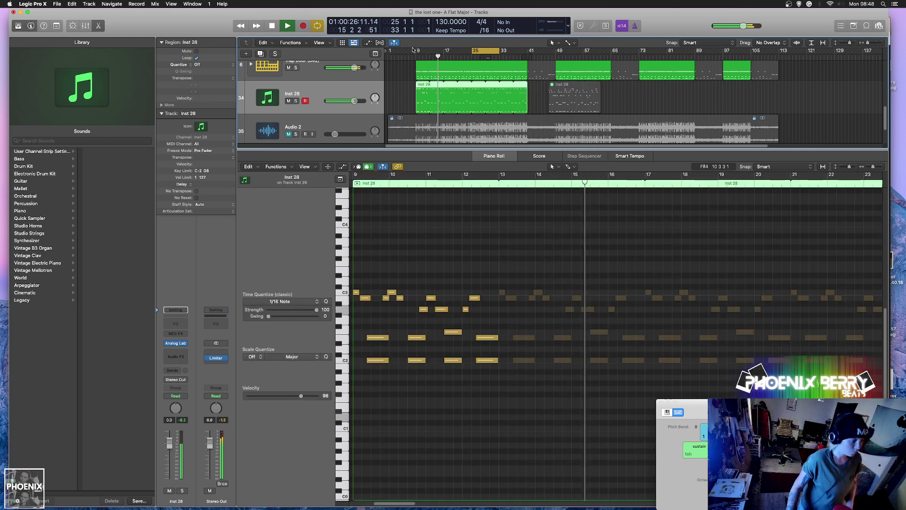
drag(421, 50, 528, 51)
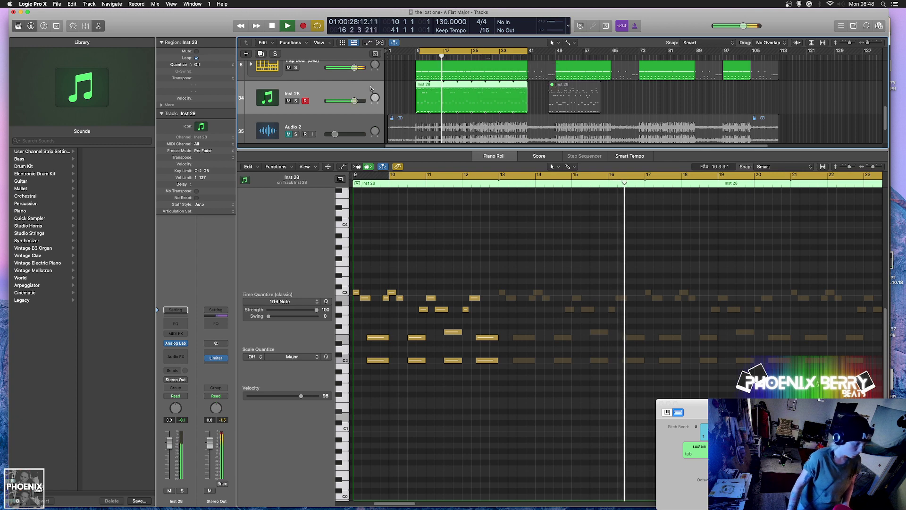
Stop playback, unmute the Audio 2 track and play the cycle range with it.
key(space)
click(283, 136)
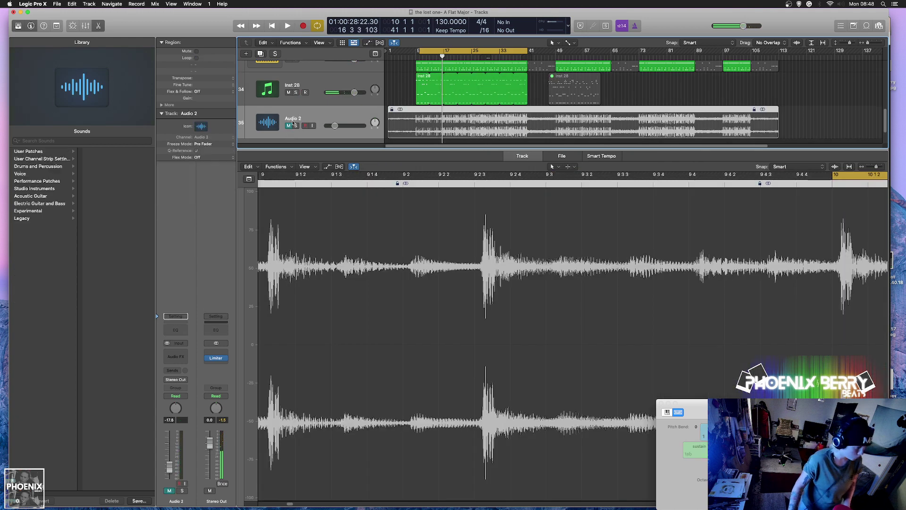
click(267, 110)
key(space)
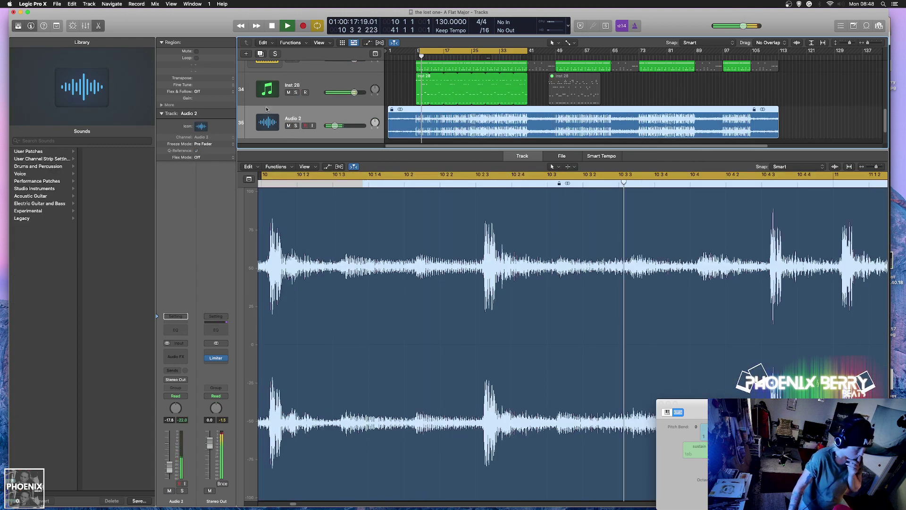
Compare the playback with Inst 28 muted and unmuted against Audio 2, then stop playback.
scroll(279, 83, up, 2)
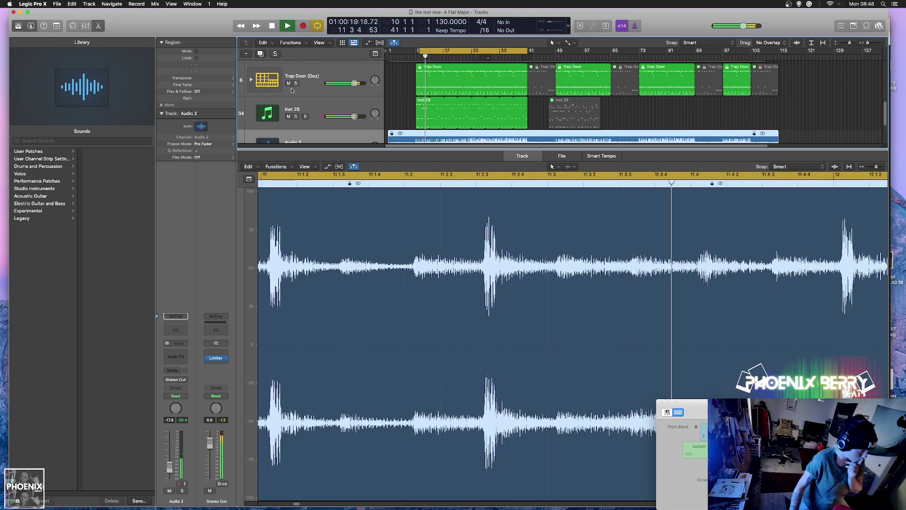
click(289, 117)
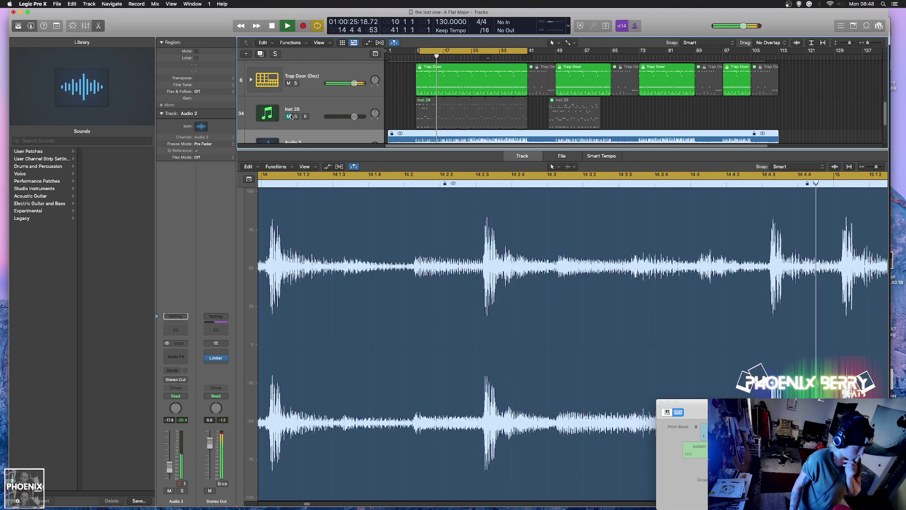
click(289, 117)
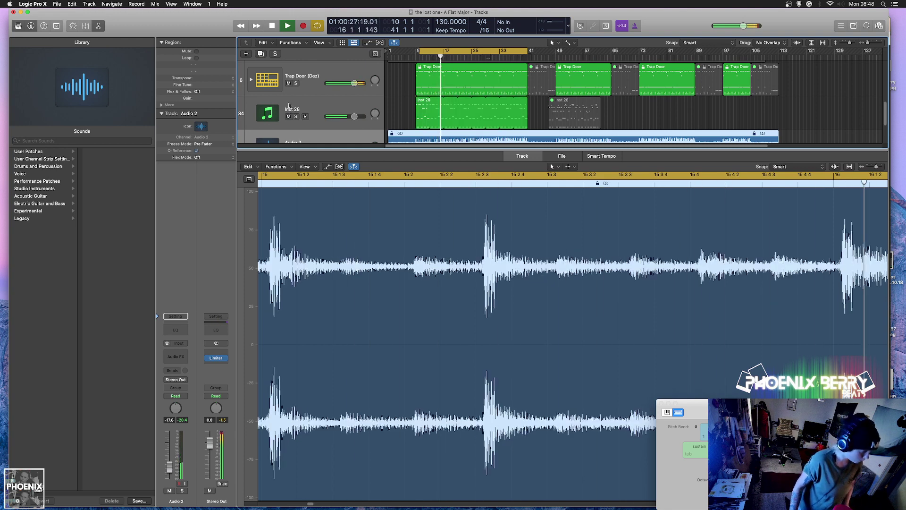
scroll(288, 95, down, 3)
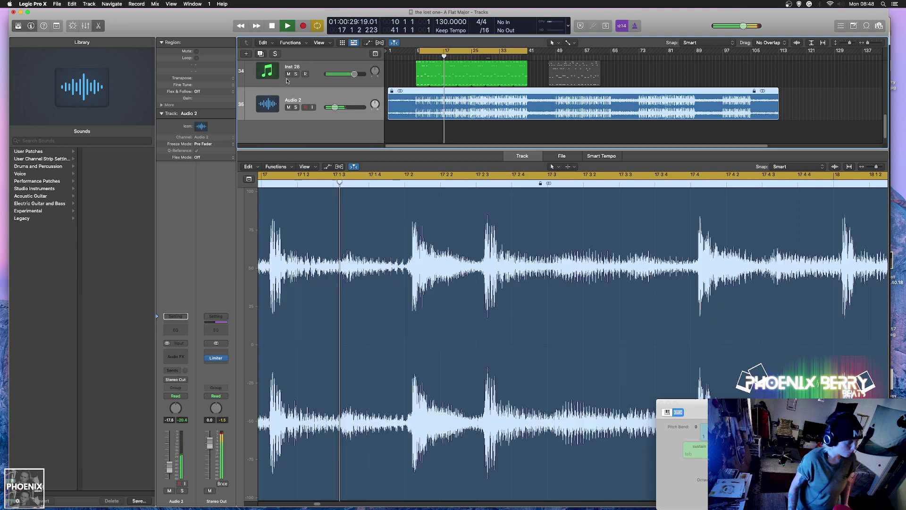
scroll(286, 82, up, 3)
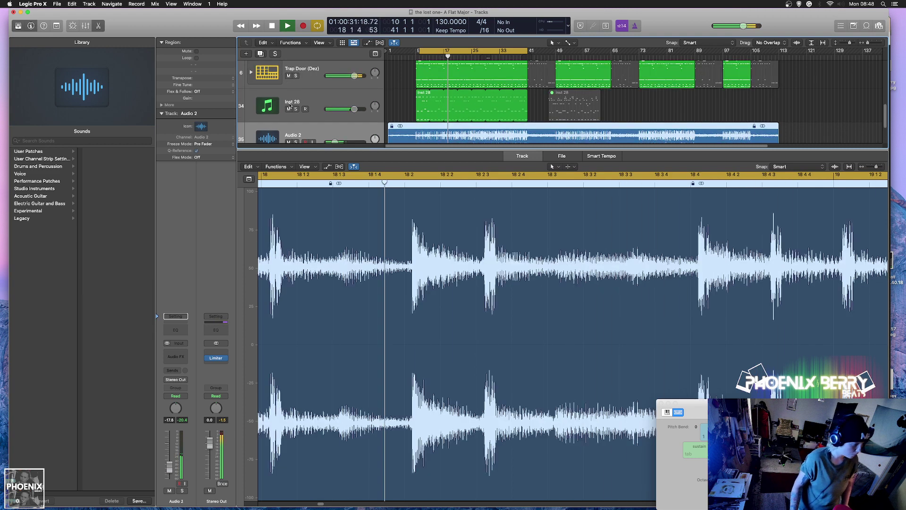
key(space)
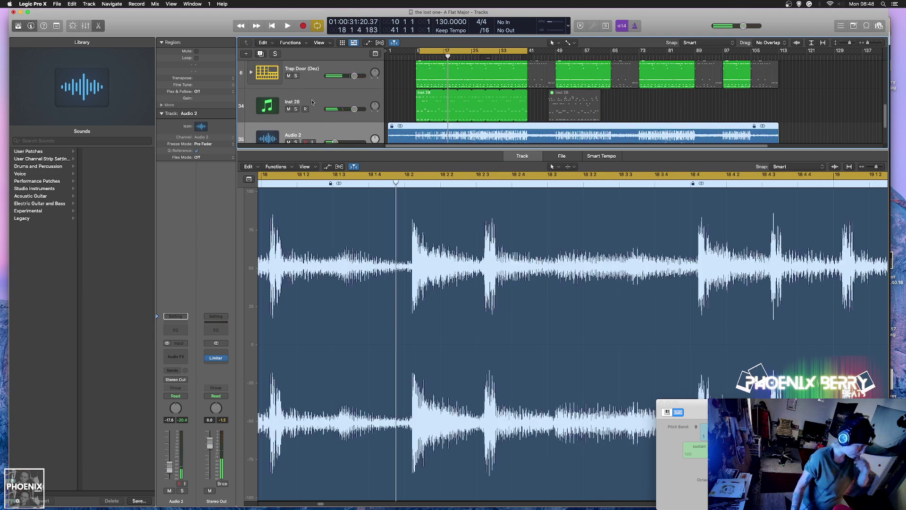
Duplicate the Inst 28 track with its Analog Lab V instrument and list the Strings presets sorted by type.
click(291, 106)
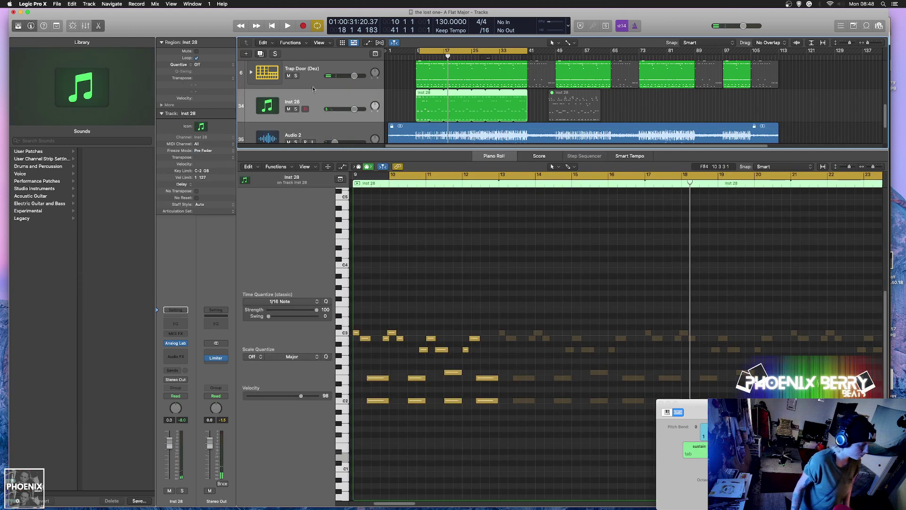
click(260, 54)
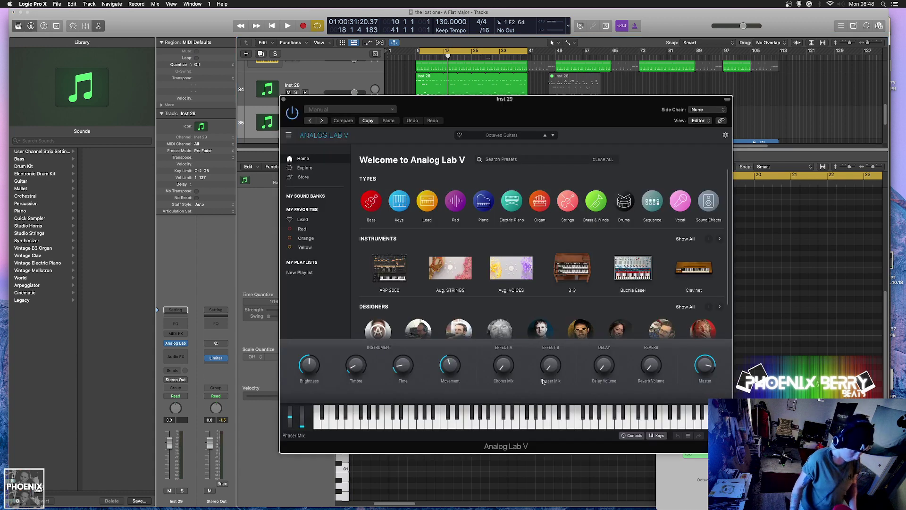
click(566, 202)
click(566, 199)
click(469, 188)
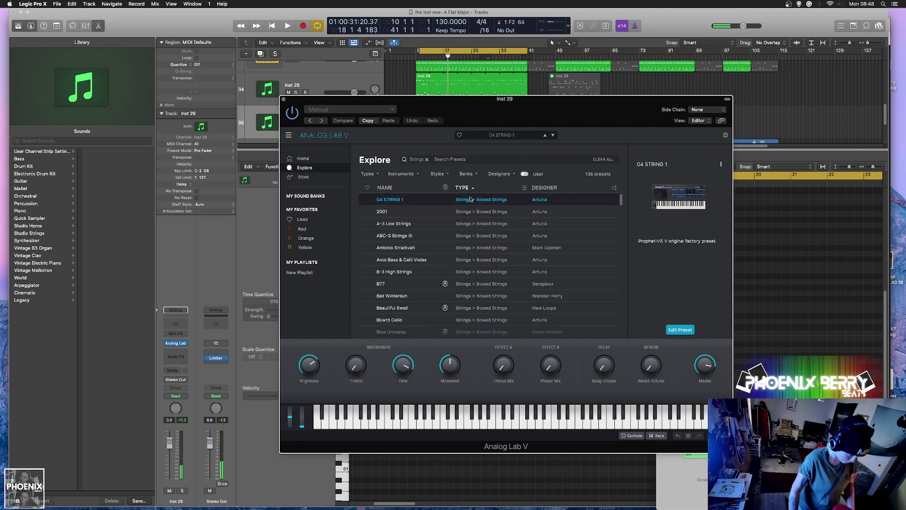
Browse the Strings presets and reverse the type sorting to reach the guitar presets.
scroll(475, 246, down, 5)
scroll(474, 247, down, 5)
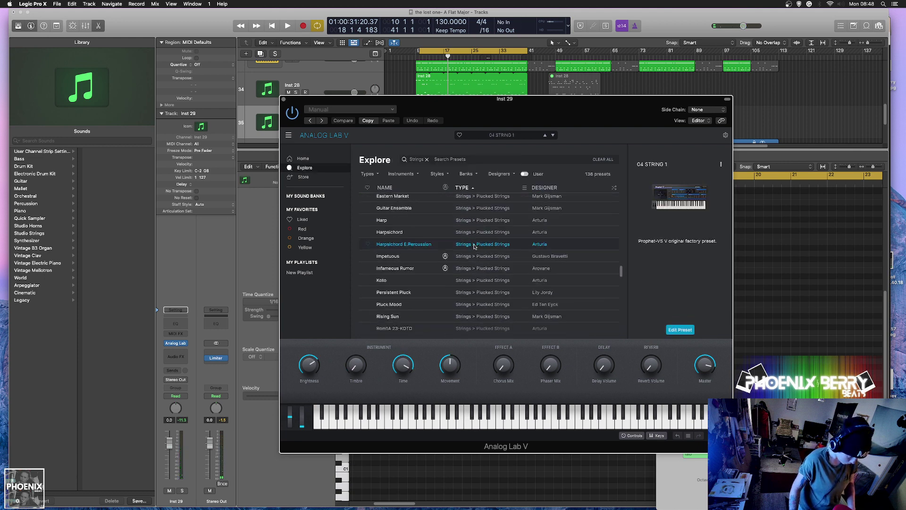
scroll(475, 247, up, 10)
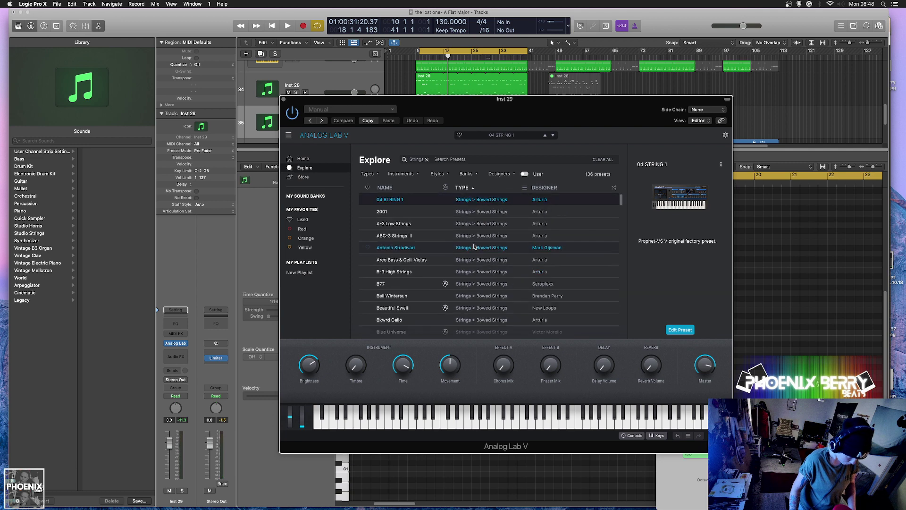
scroll(467, 208, down, 1)
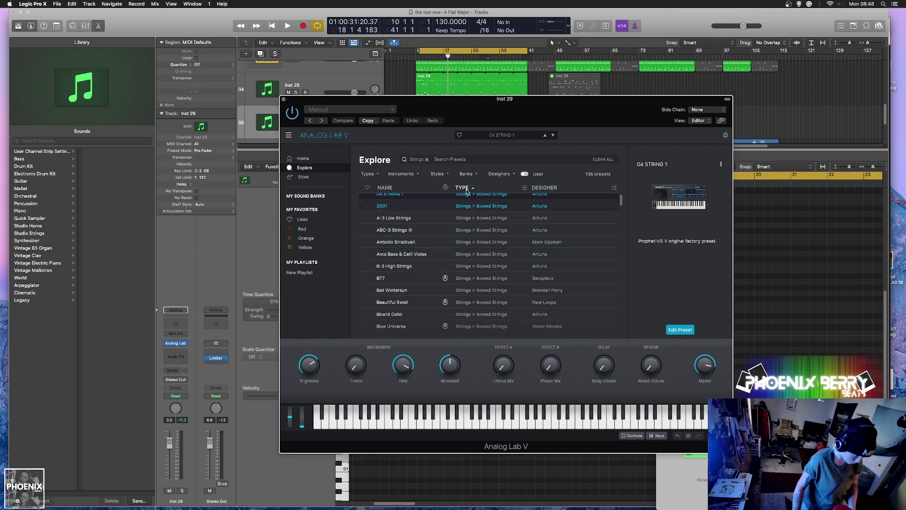
click(472, 188)
click(493, 223)
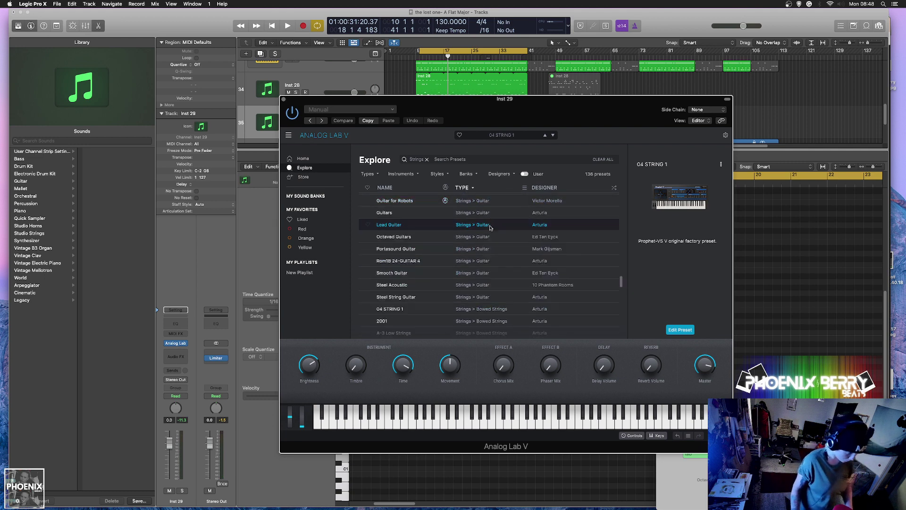
Audition the Steel String Guitar and Steel Acoustic presets and load Smooth Guitar on the Inst 29 track.
click(486, 297)
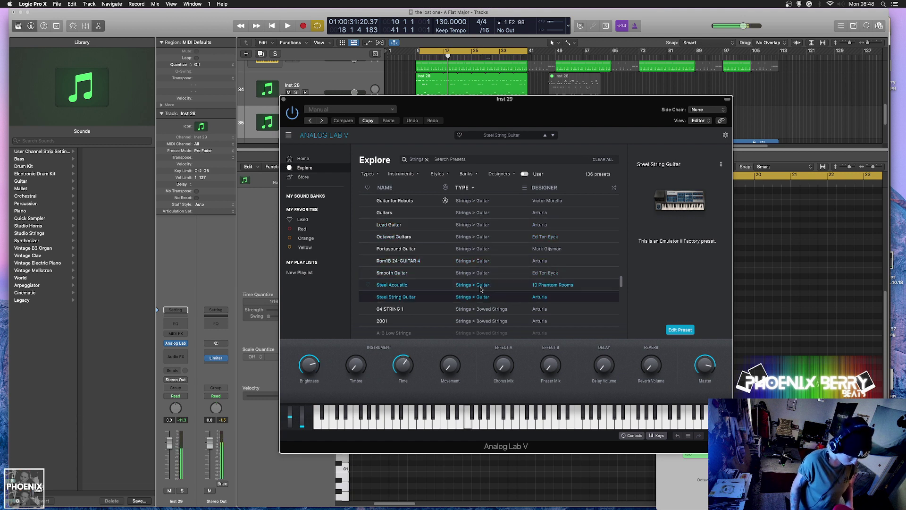
click(474, 282)
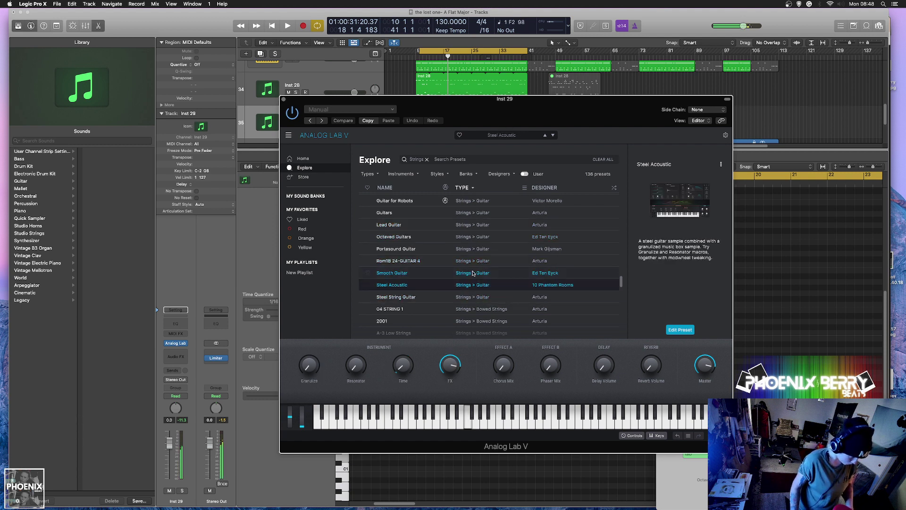
click(473, 273)
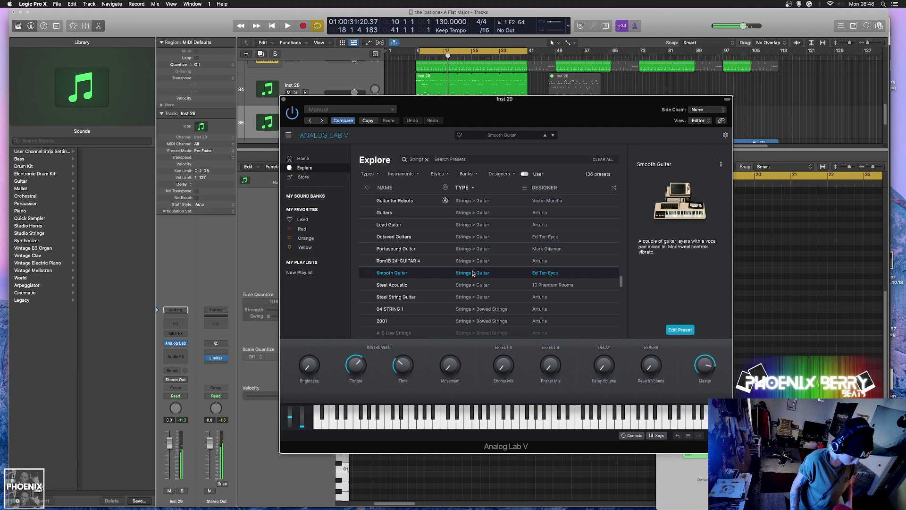
Close the Analog Lab V instrument window and play the cycled section of the arrangement.
click(283, 100)
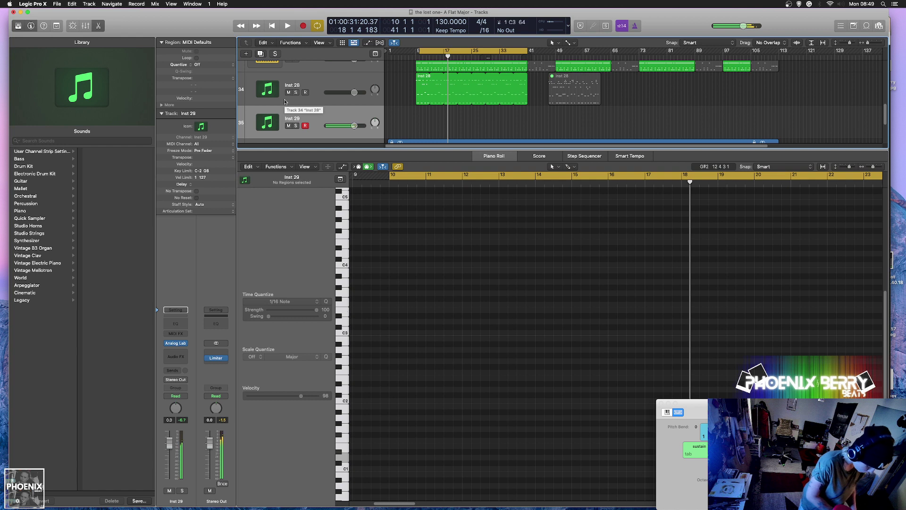
key(space)
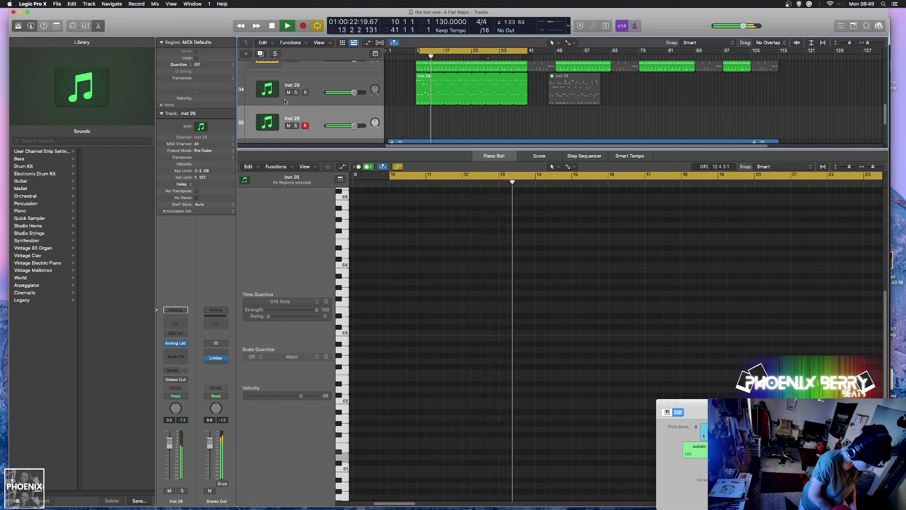
key(space)
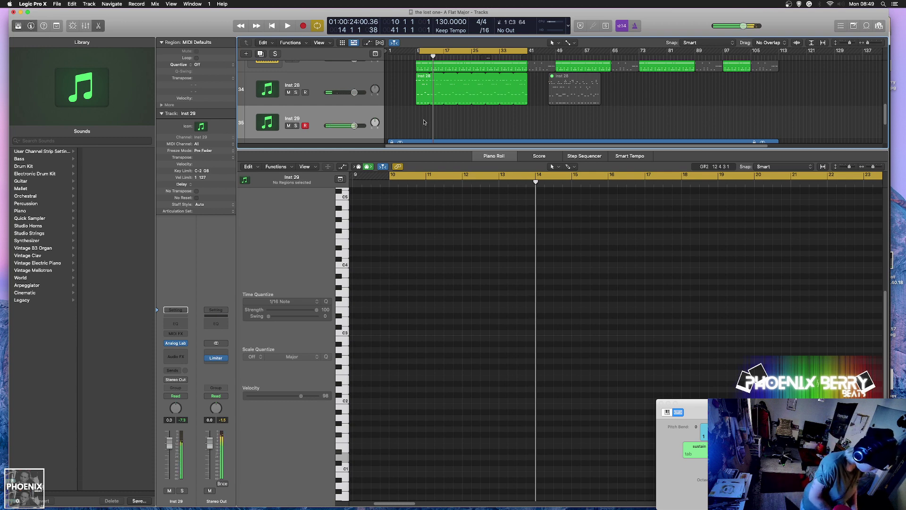
Record a short chord take on the Inst 29 track from bar 9 and quantize all its notes to 1/16 notes.
key(r)
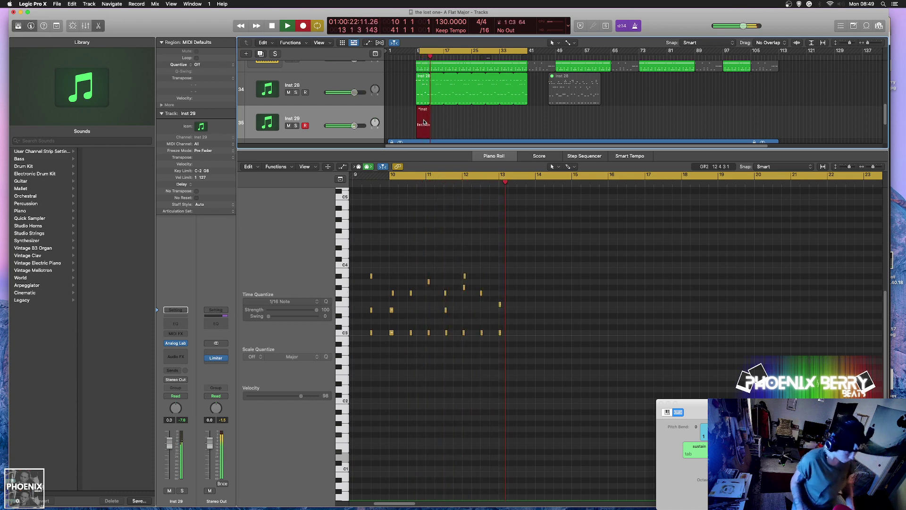
key(space)
click(562, 360)
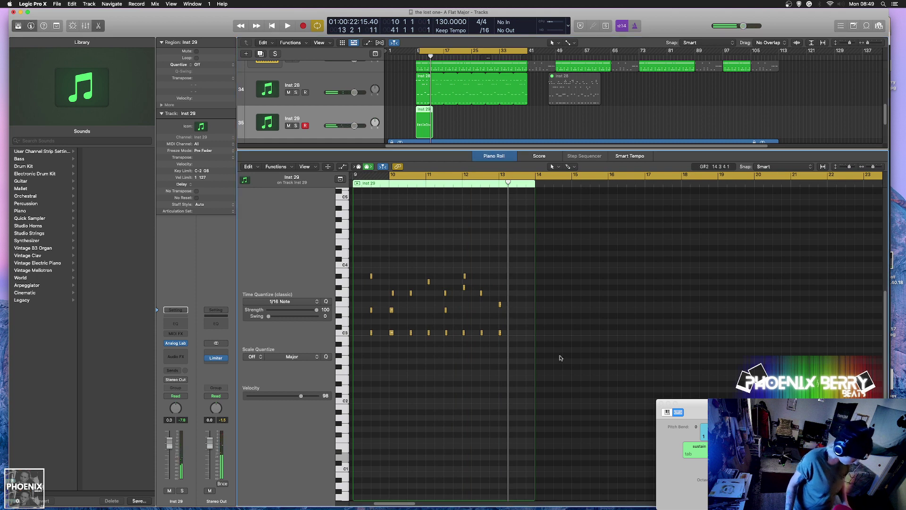
key(cmd+a)
key(q)
key(shift+space)
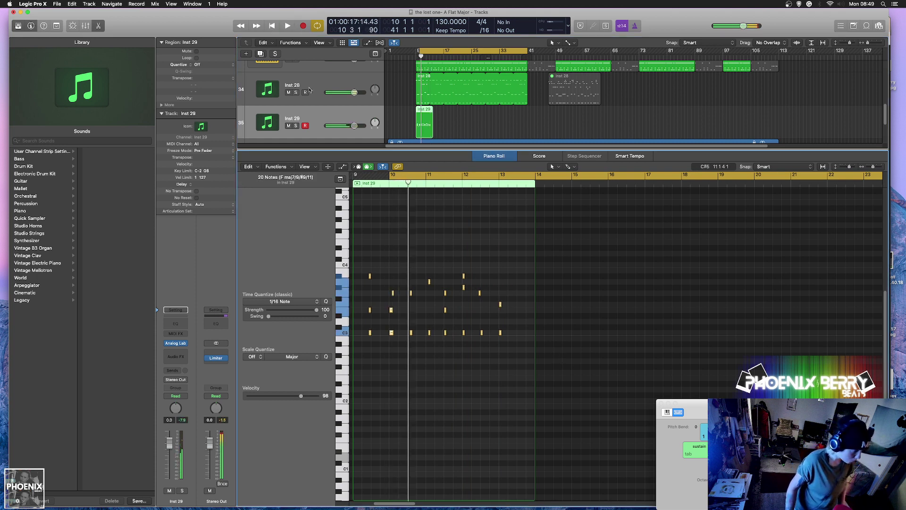
Mute the Inst 28 track and play back the chords recorded on Inst 29 from bar 9.
click(289, 92)
key(space)
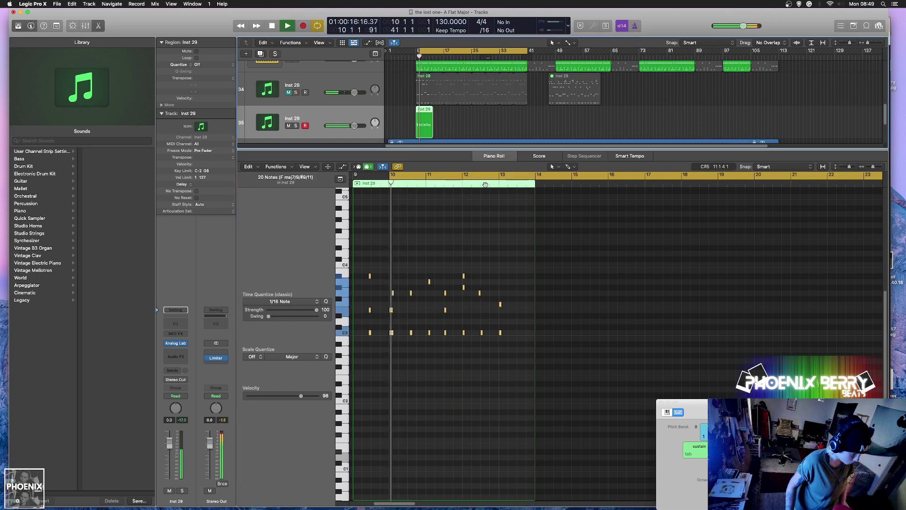
key(space)
drag(455, 175, 453, 175)
key(space)
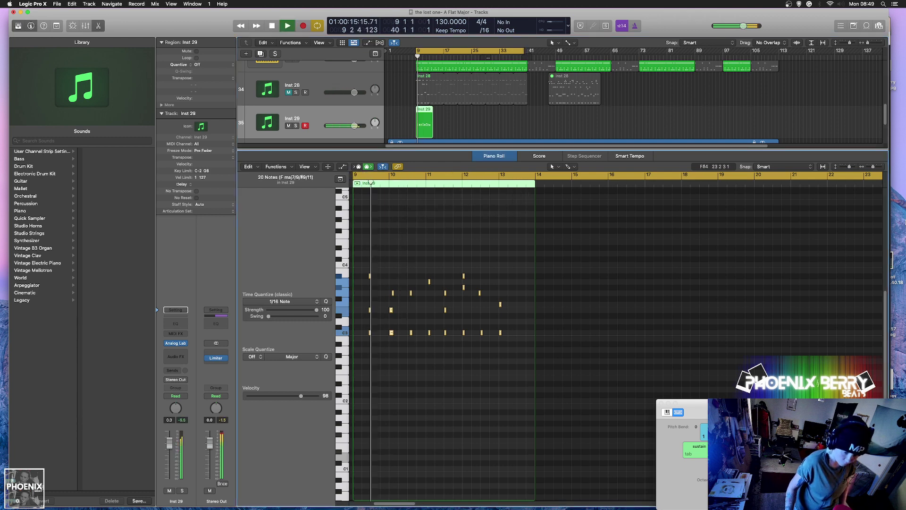
scroll(401, 379, up, 5)
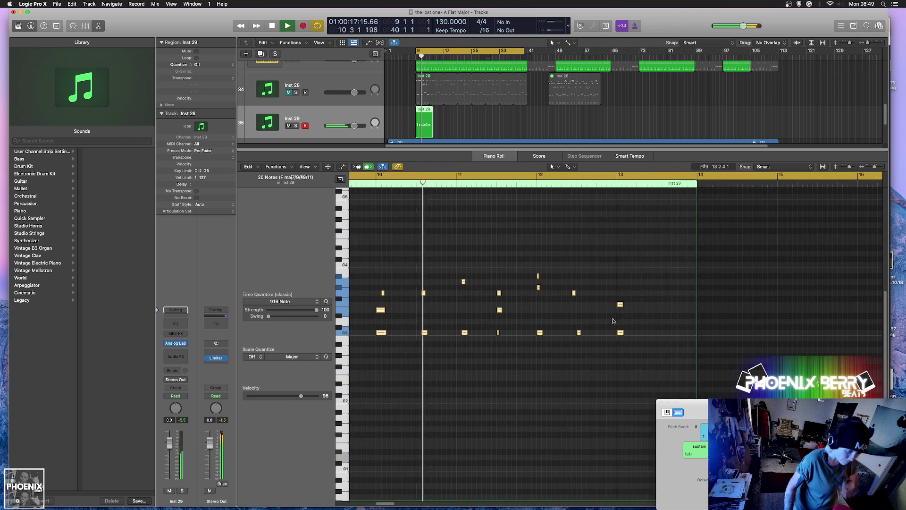
key(space)
key(space)
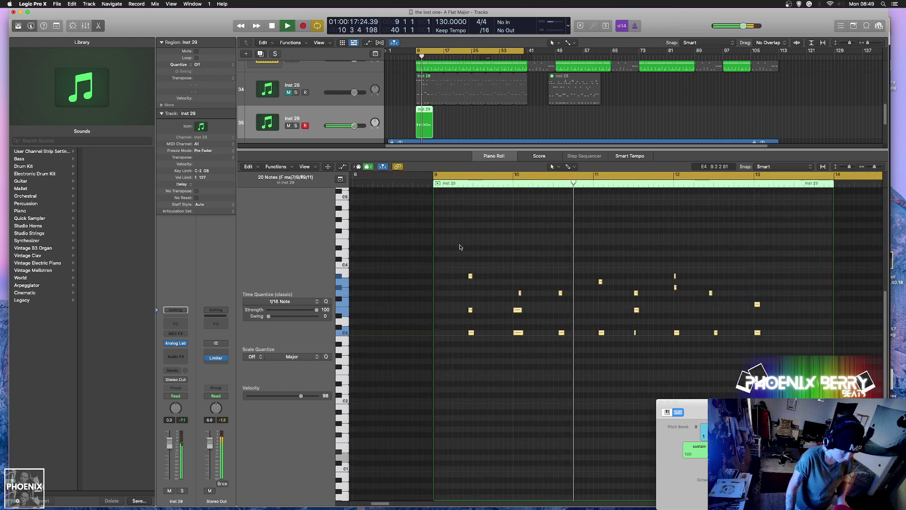
click(461, 333)
key(space)
Delete the recorded chord region from the Inst 29 track.
drag(459, 238, 786, 381)
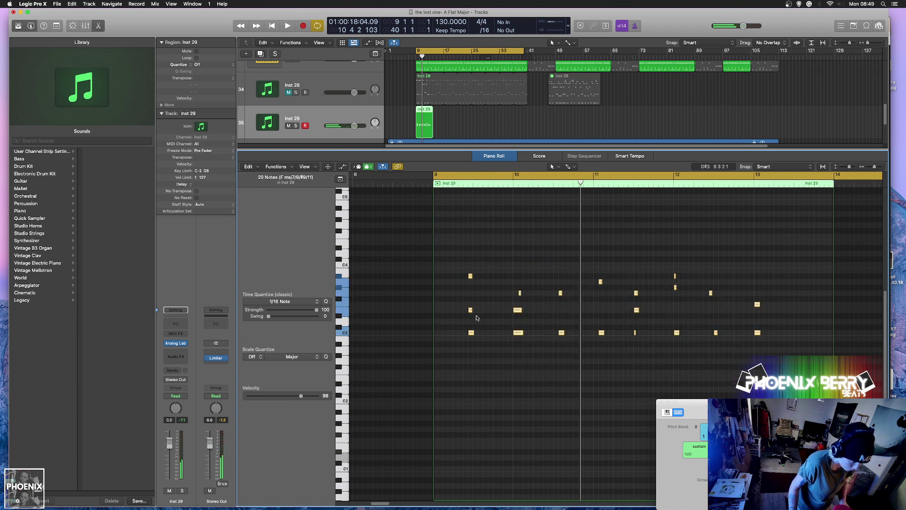
mouse_move(470, 277)
mouse_down()
mouse_move(572, 279)
mouse_move(463, 280)
mouse_move(470, 278)
mouse_up()
click(481, 126)
click(425, 124)
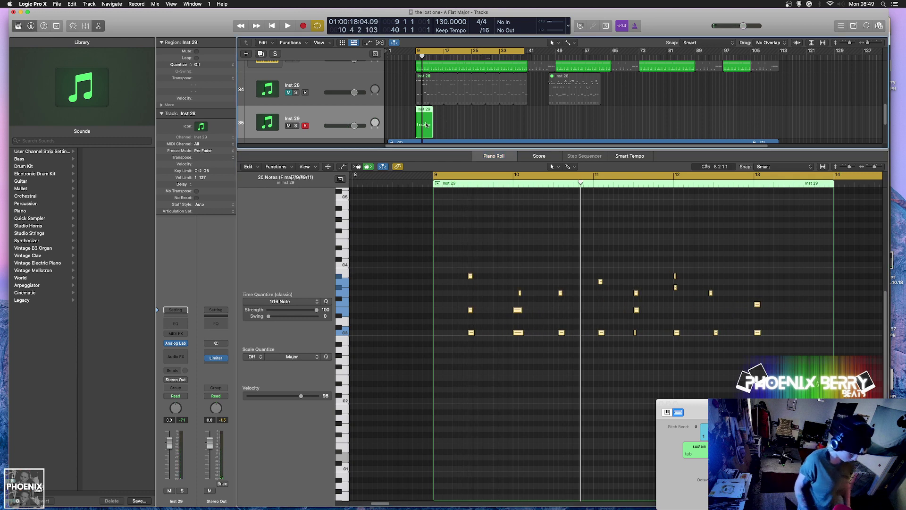
key(Delete)
key(u)
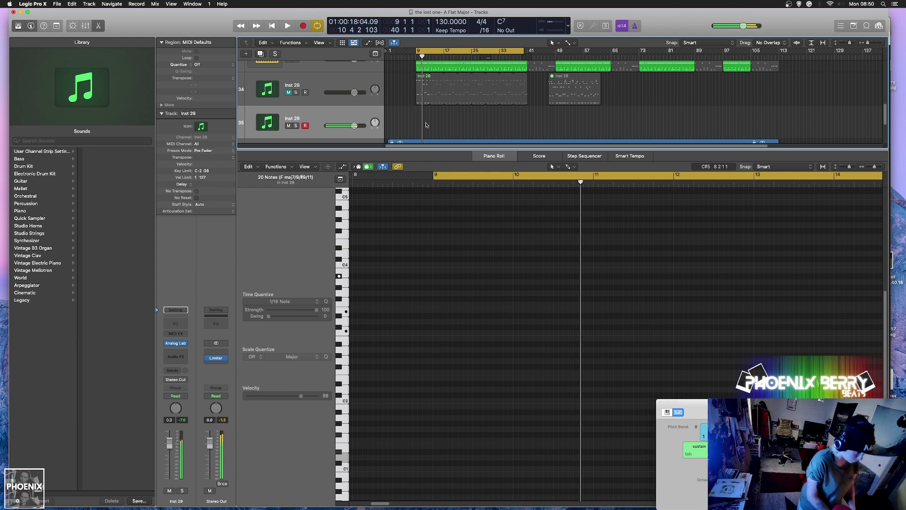
Create an empty MIDI region on the Inst 29 track and stretch it to span about bars 9 to 29.
right_click(426, 125)
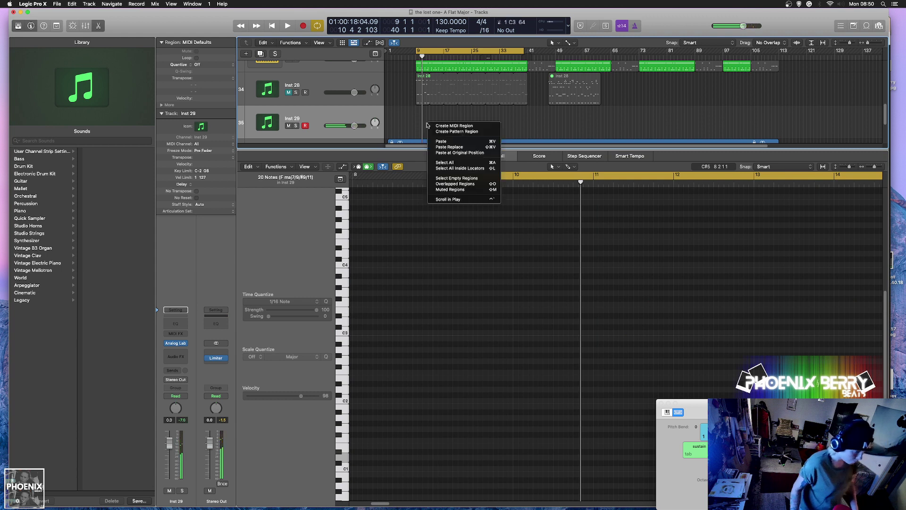
click(426, 125)
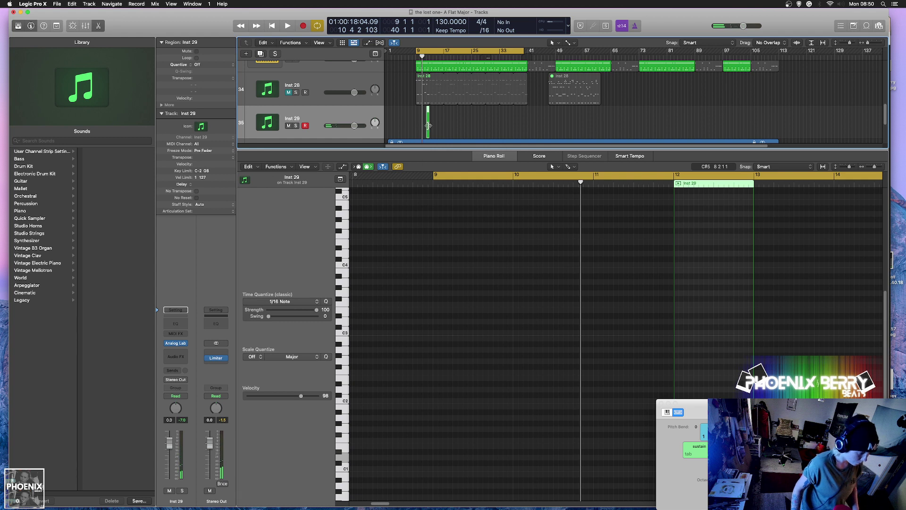
drag(428, 125, 489, 123)
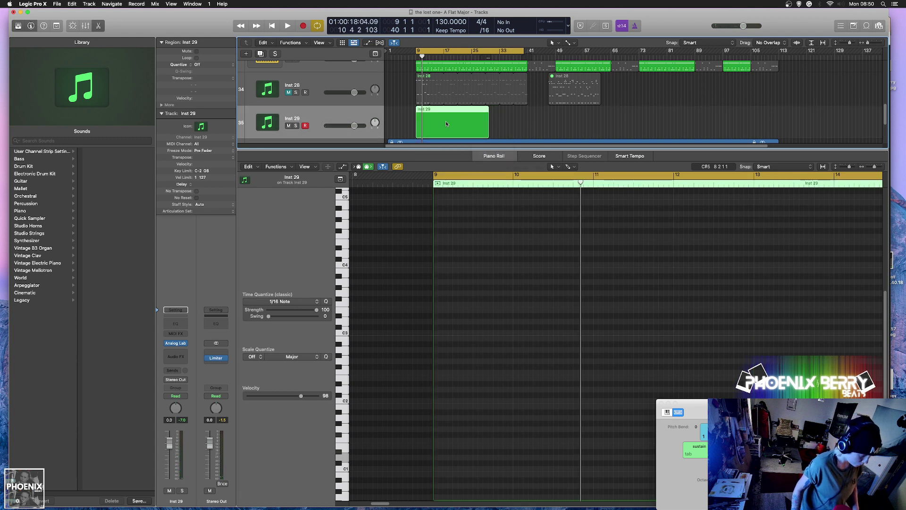
key(u)
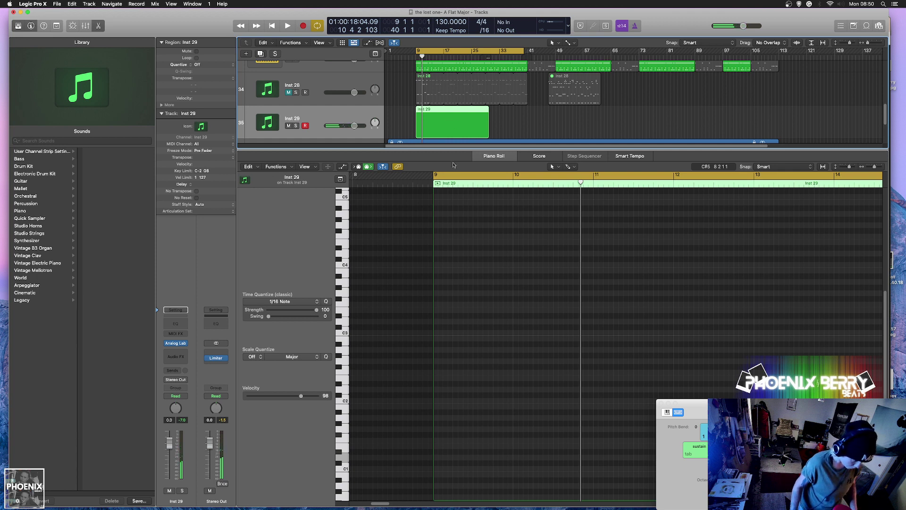
Draw an A#3 note on beat 3 of bar 9 and add a copy of it at C3.
right_click(483, 274)
click(503, 278)
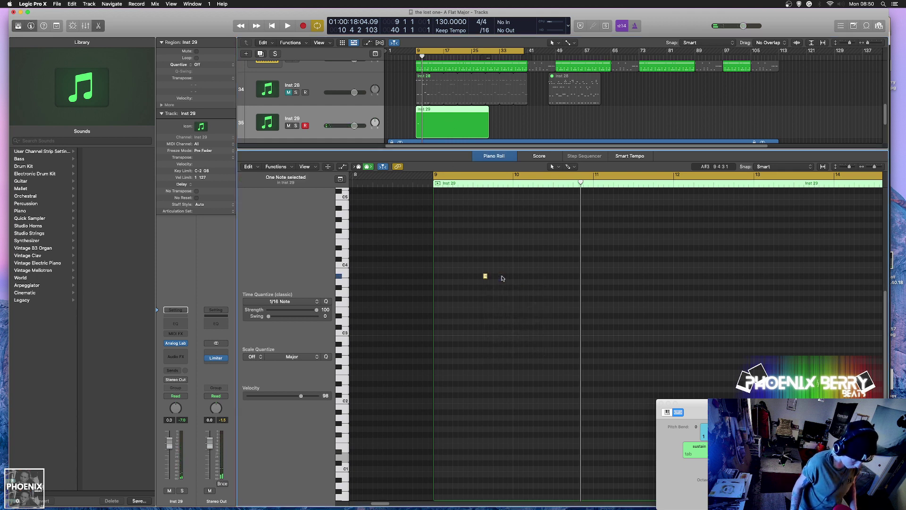
key(a)
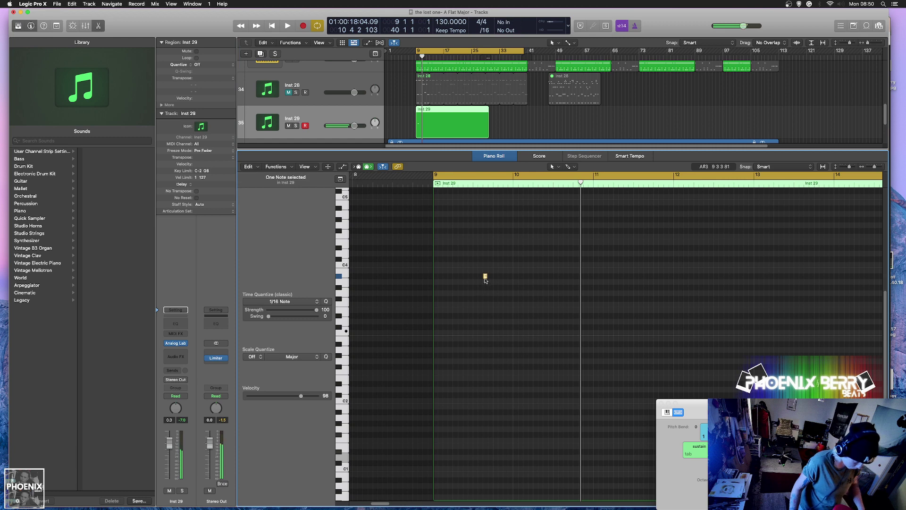
key(alt+a)
drag(485, 278, 482, 332)
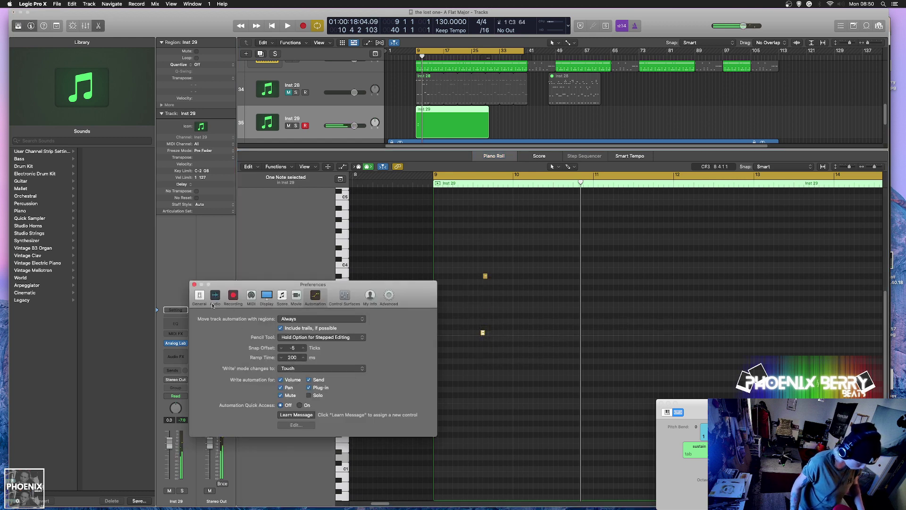
click(194, 285)
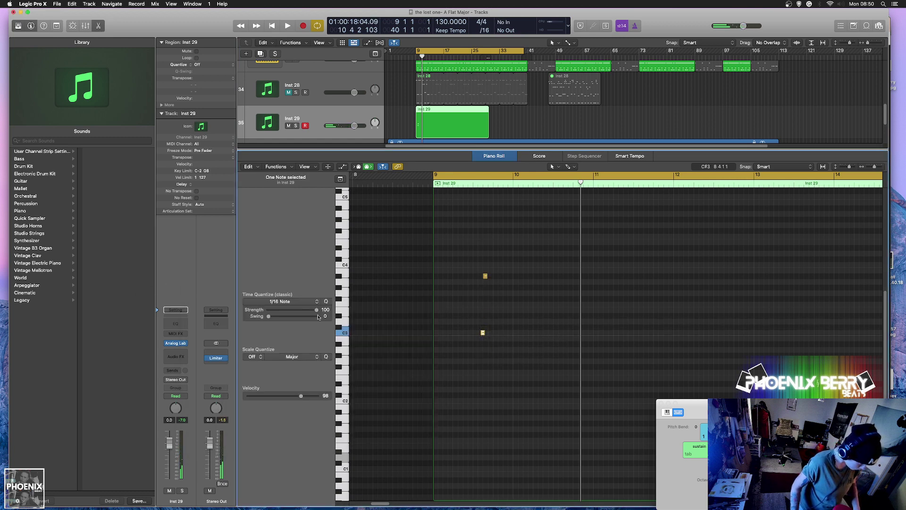
click(482, 334)
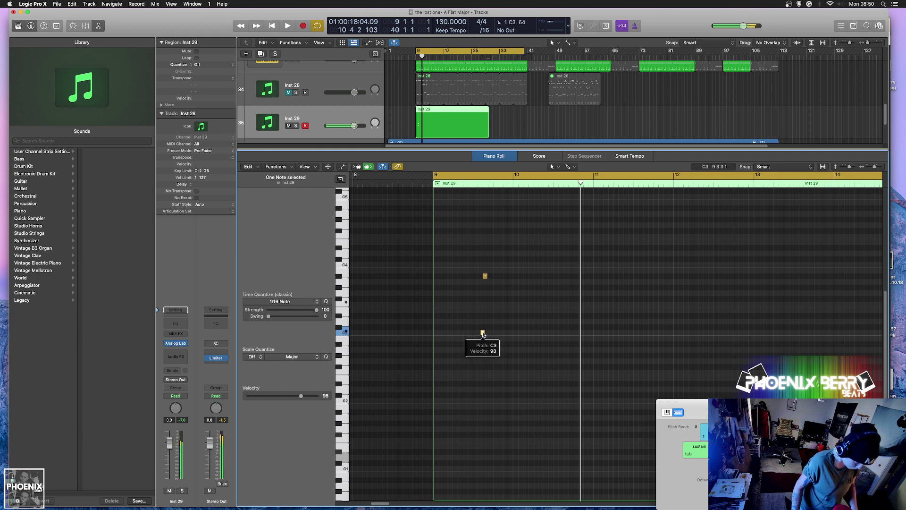
Complete the chord with an F3 note and place the three lengthened notes at the start of bar 10.
drag(482, 334, 485, 305)
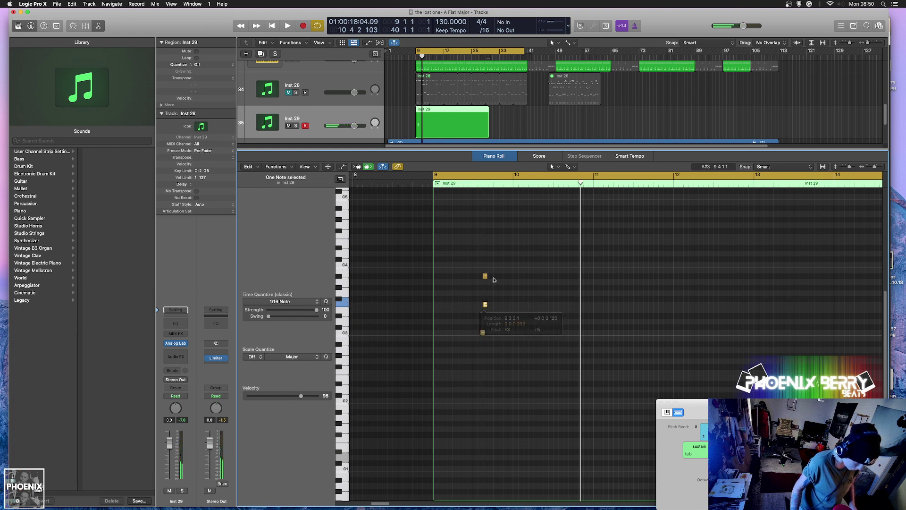
click(483, 333)
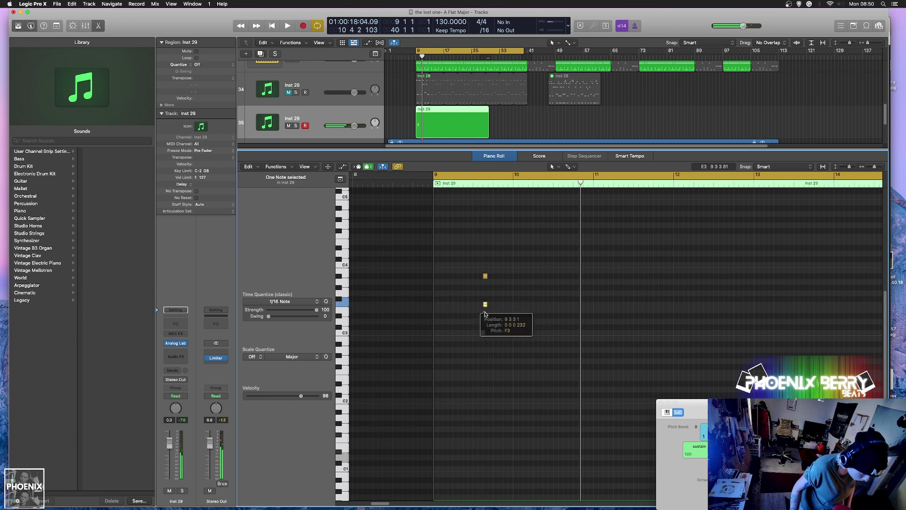
drag(480, 348, 521, 279)
key(space)
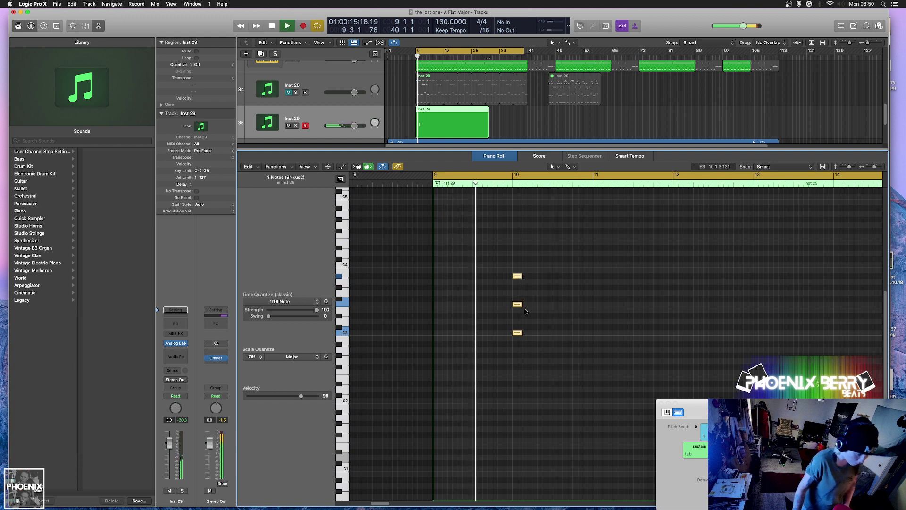
key(space)
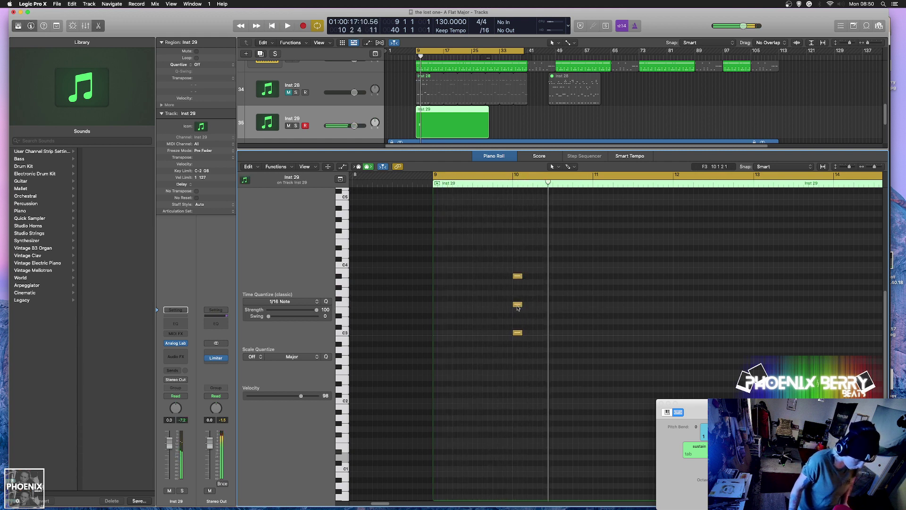
Move the three-note chord to the start of bar 11 and lower its middle note to E3.
drag(518, 305, 597, 279)
key(space)
key(space)
click(616, 326)
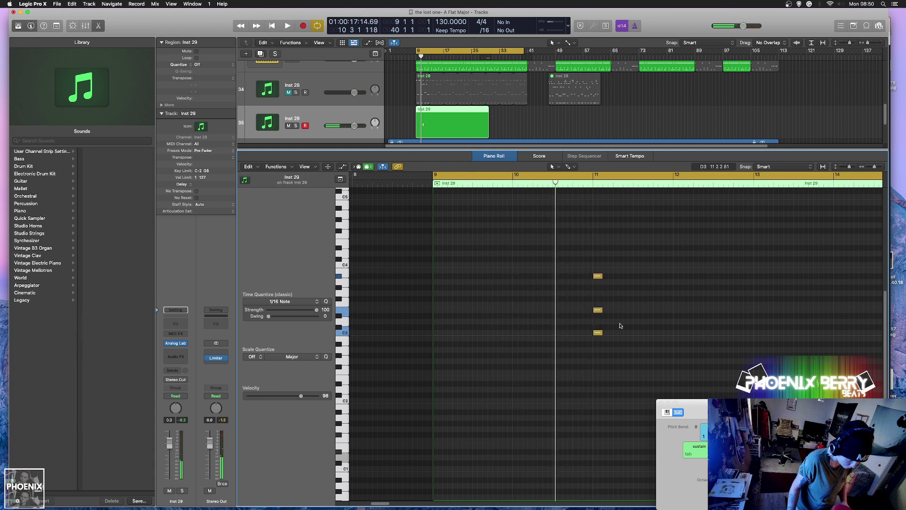
Add a two-note chord of C3 and F3 at the start of bar 9 and play it back.
super+click(490, 333)
drag(496, 335, 518, 335)
click(518, 334)
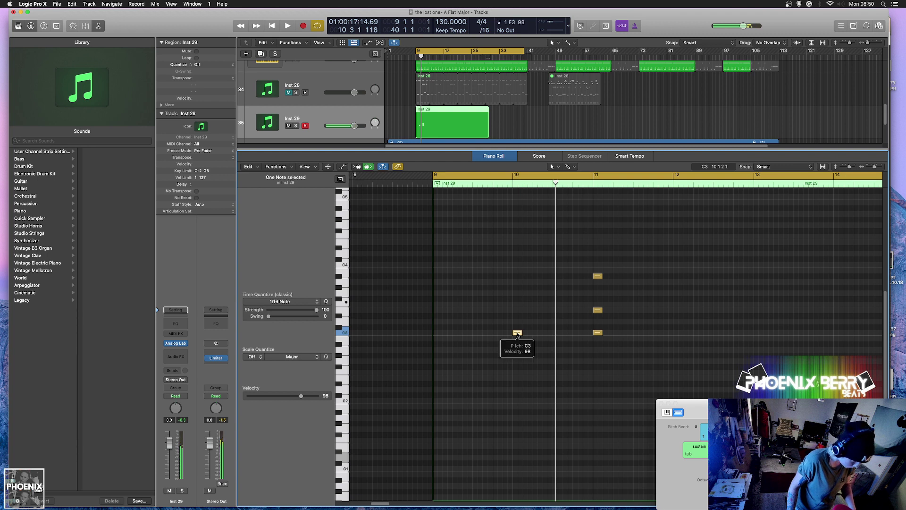
drag(518, 335, 435, 306)
key(space)
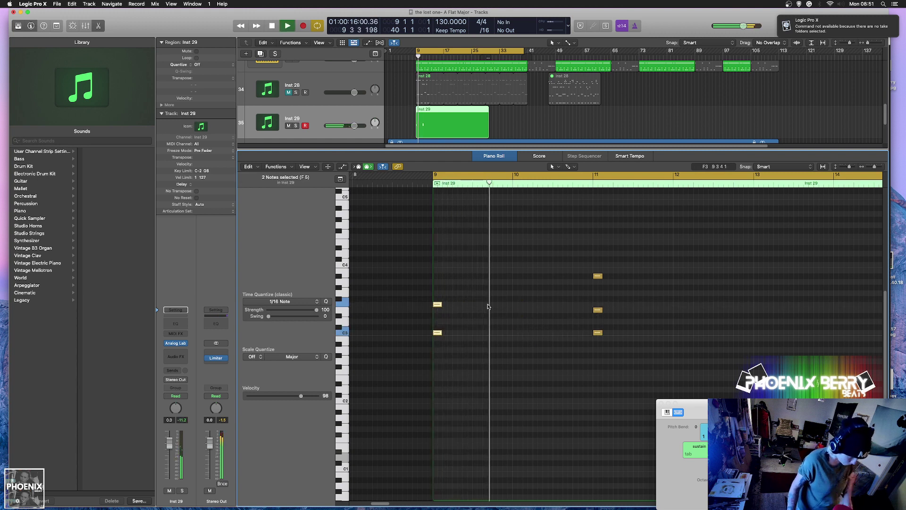
key(space)
key(space)
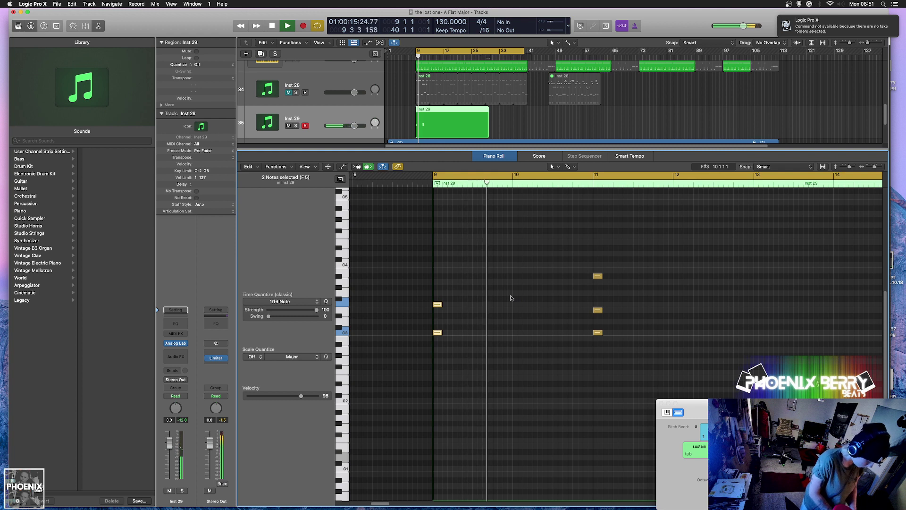
key(space)
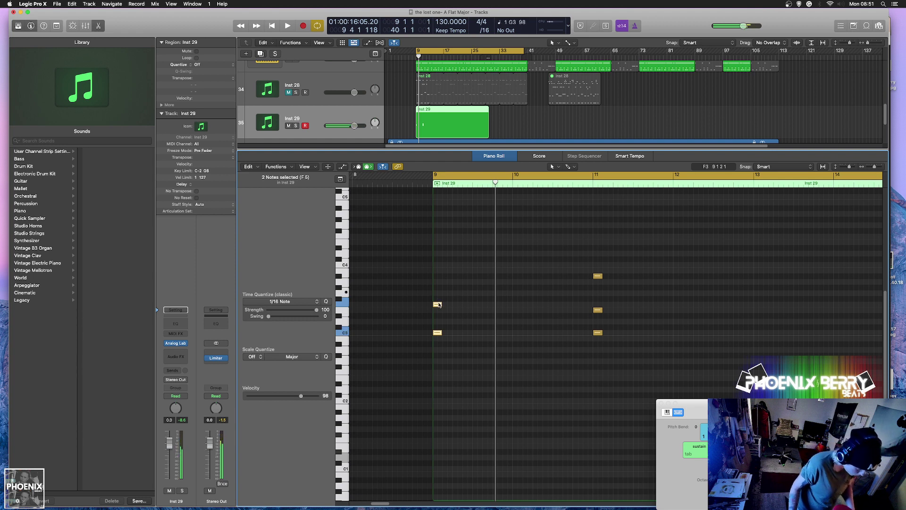
Copy the two-note chord to beat 4 of bar 9, voiced as C3 and G3, and play it back.
drag(439, 304, 499, 335)
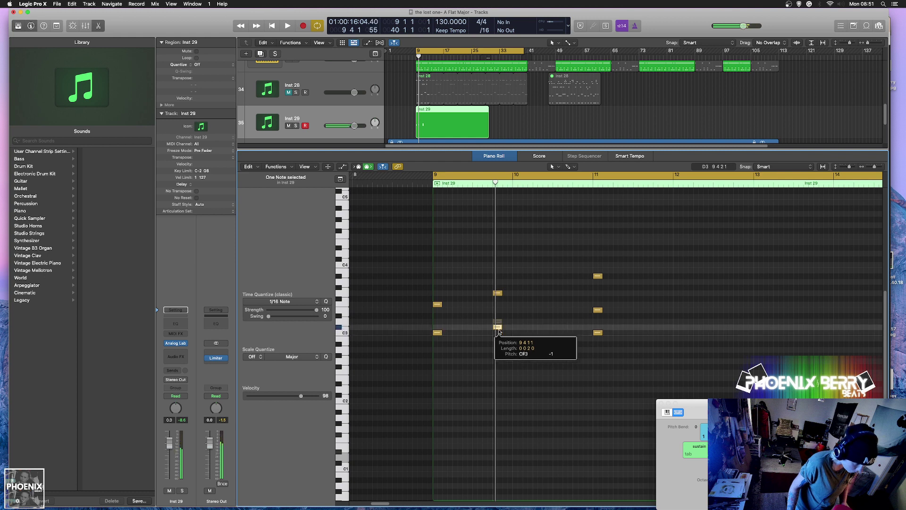
key(super+z)
click(518, 331)
key(space)
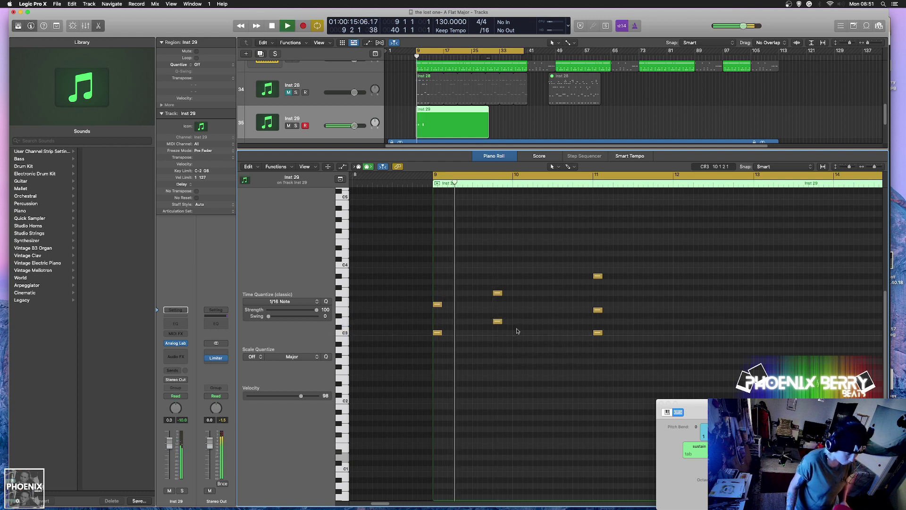
key(space)
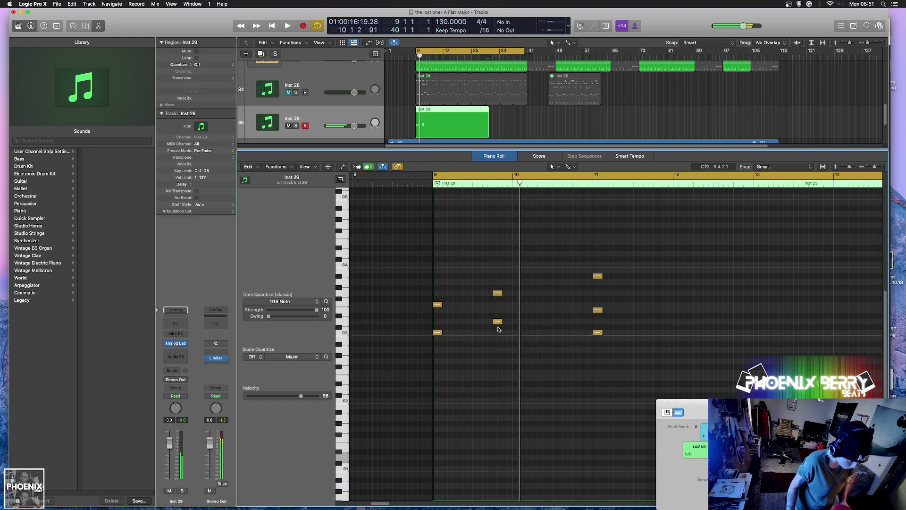
drag(498, 323, 495, 331)
key(space)
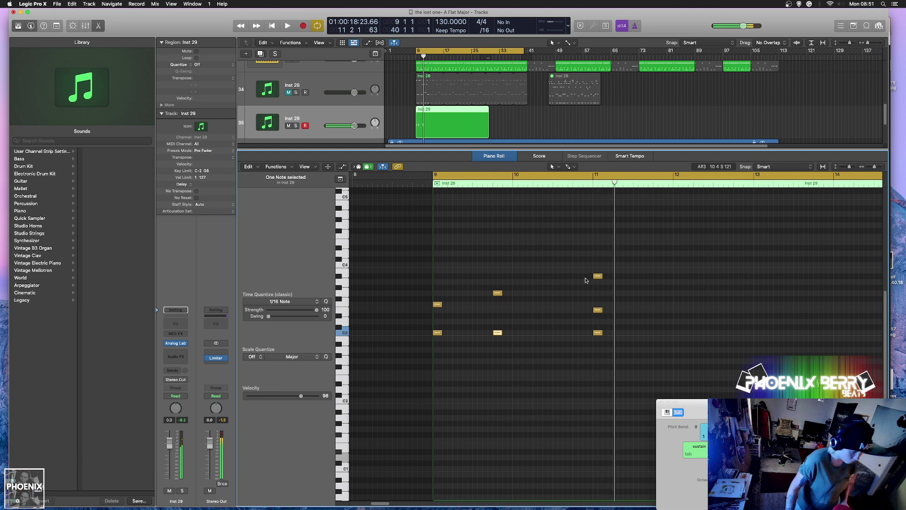
Audition the part and move the three-note chord to around beat 3 of bar 11.
key(shift+space)
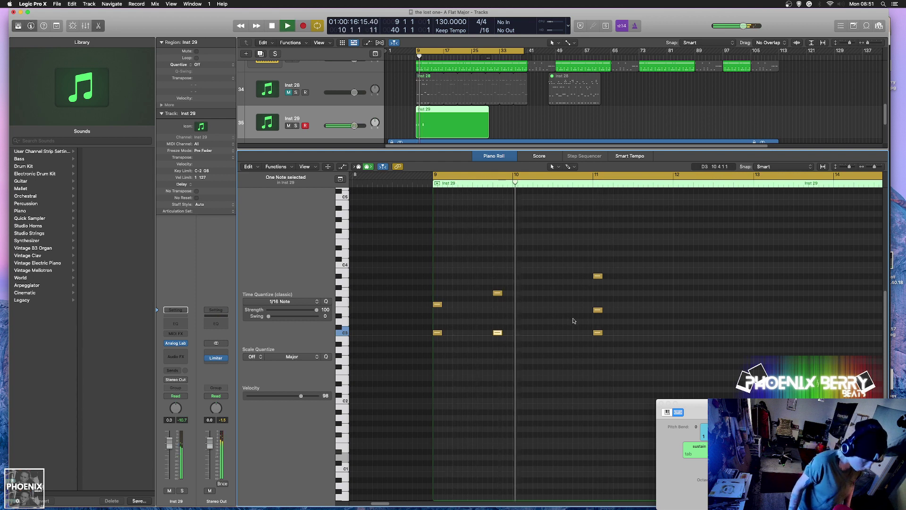
key(space)
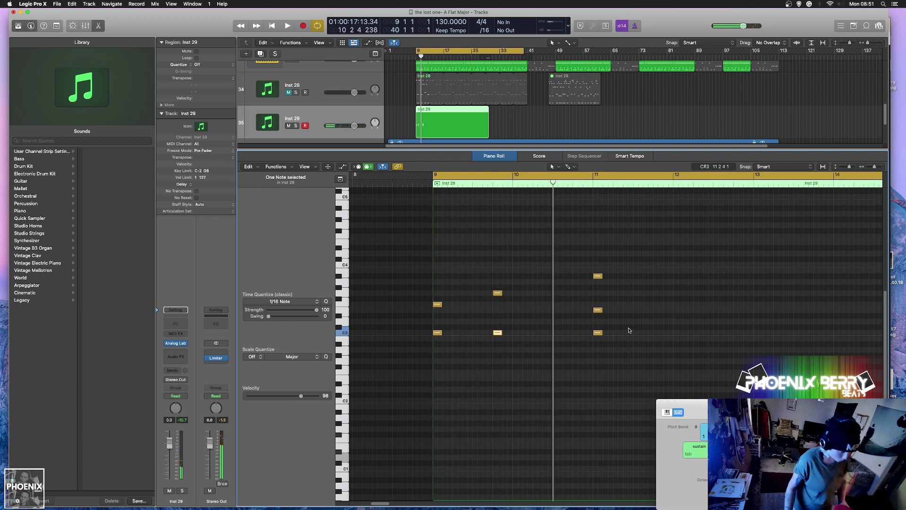
drag(632, 340, 643, 276)
key(shift+space)
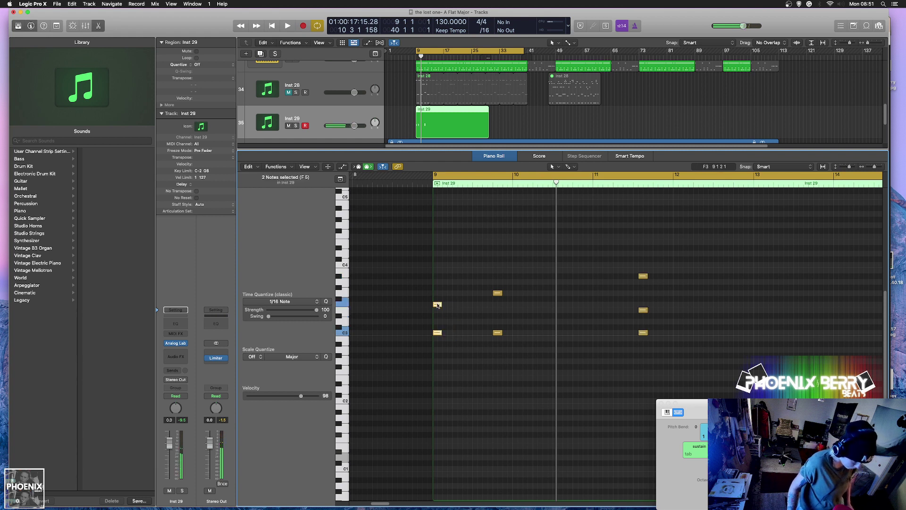
Copy the opening C3 and F3 chord to beat 3 of bar 10 and play the part back.
drag(438, 305, 558, 304)
key(shift+space)
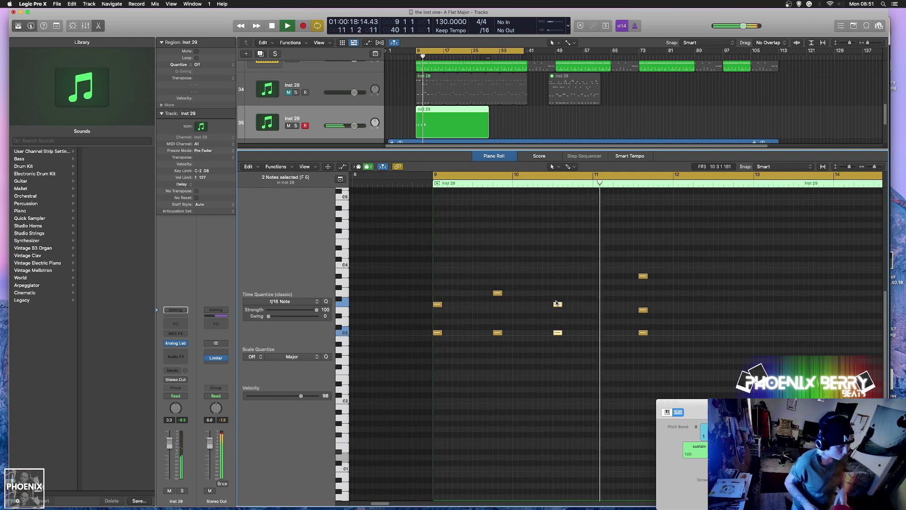
scroll(562, 325, up, 5)
key(space)
scroll(564, 339, down, 5)
key(shift+space)
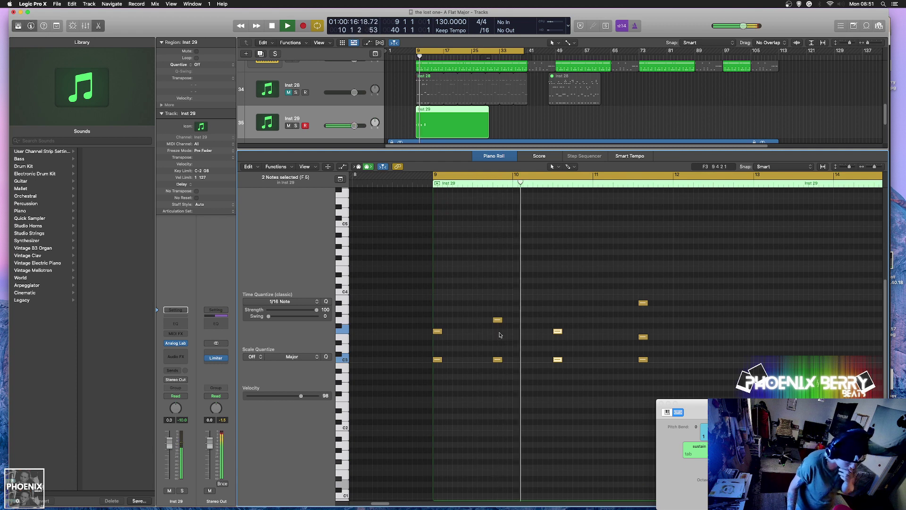
key(space)
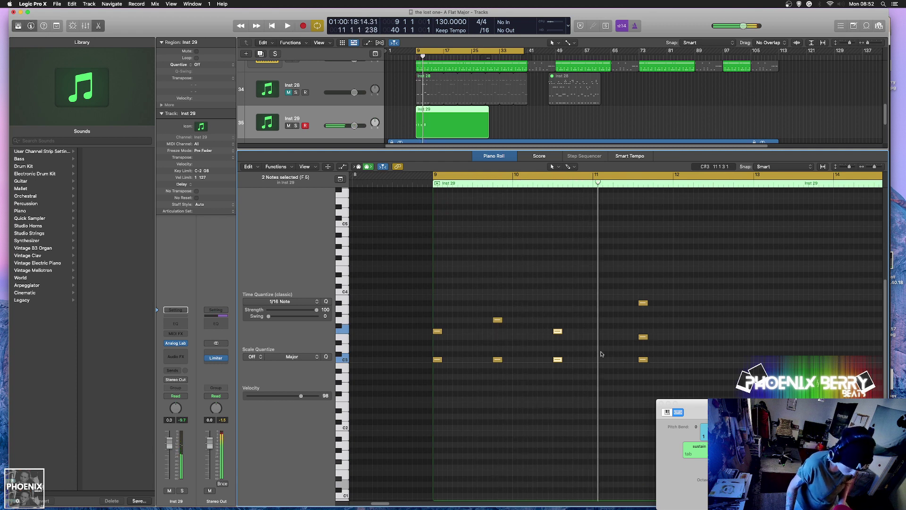
Using temporary B2 spacing notes as a guide, move the three-note chord to beat 2 of bar 11 and play the part back.
drag(521, 308, 559, 368)
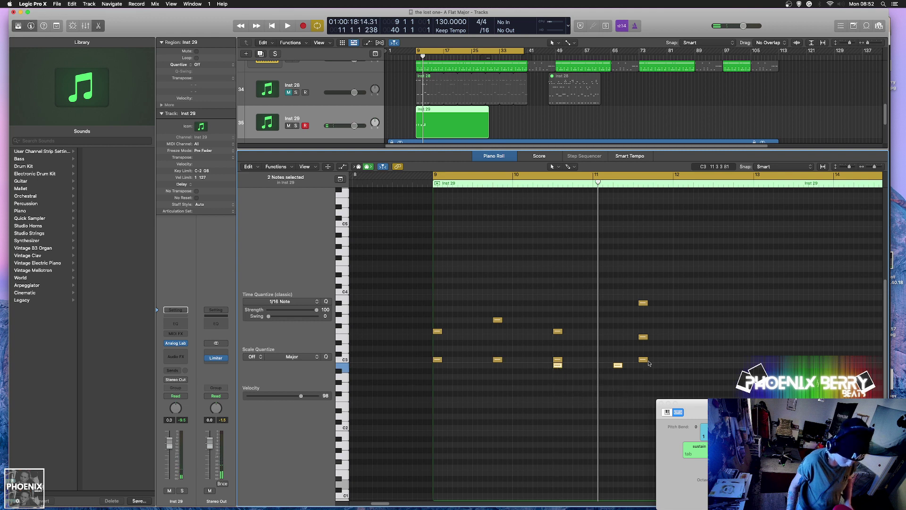
drag(638, 333, 633, 297)
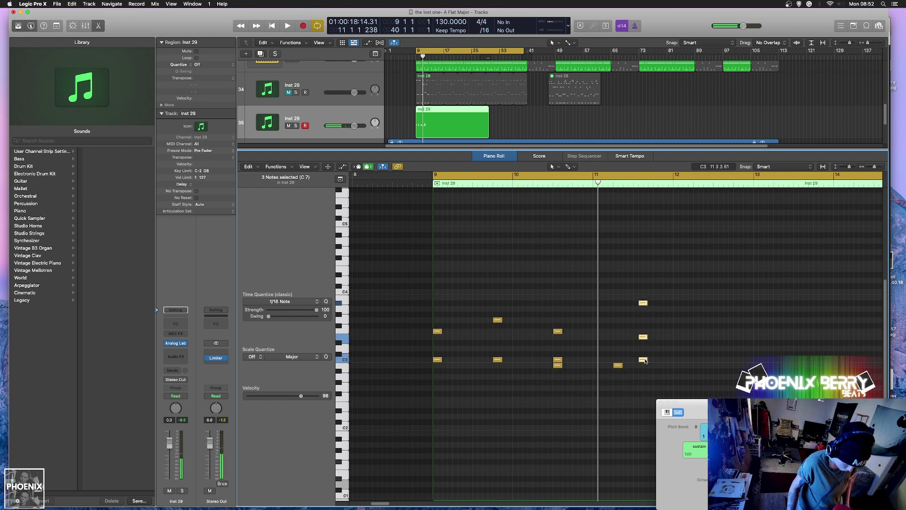
drag(646, 361, 620, 365)
click(631, 377)
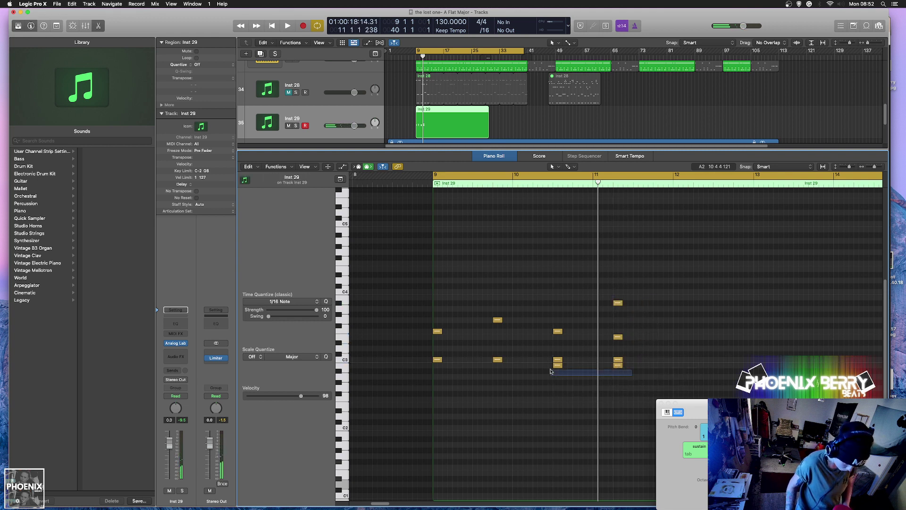
key(space)
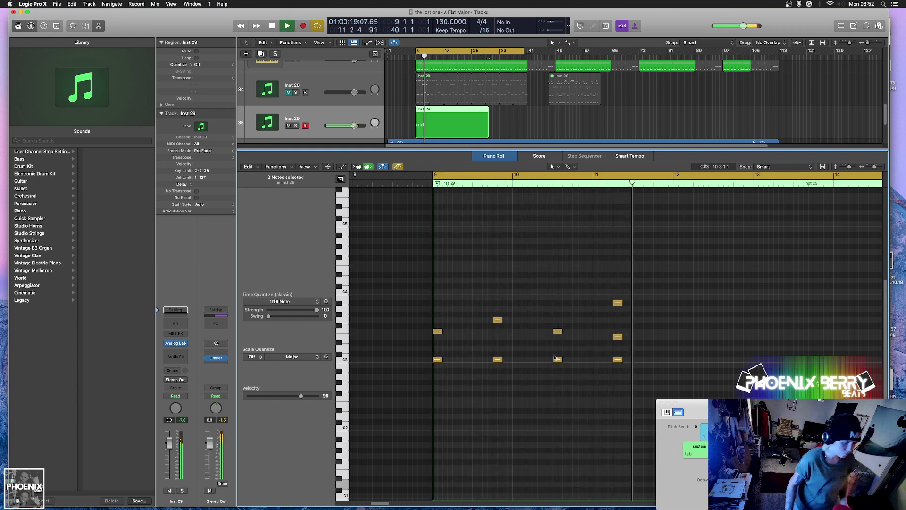
scroll(601, 364, down, 2)
key(space)
key(space)
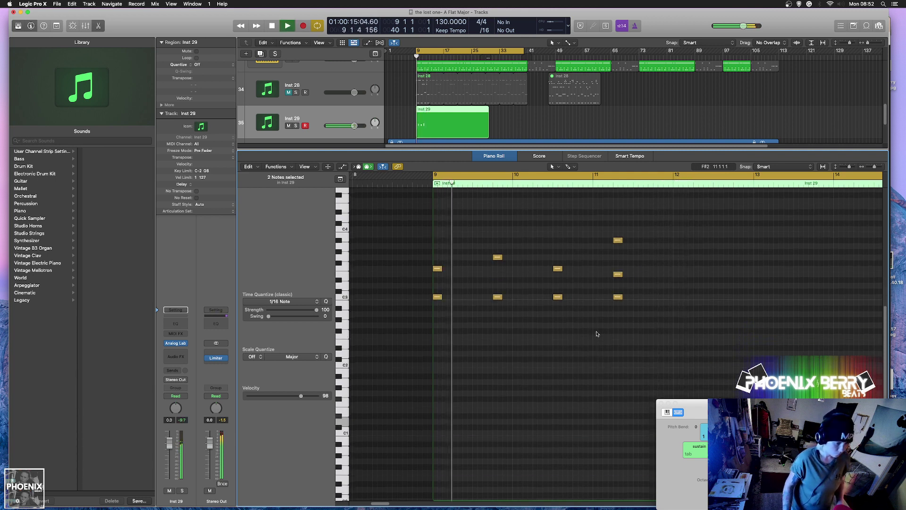
Lower the upper note of the chord on beat 3 of bar 10 to E3 and listen to it.
scroll(602, 330, down, 3)
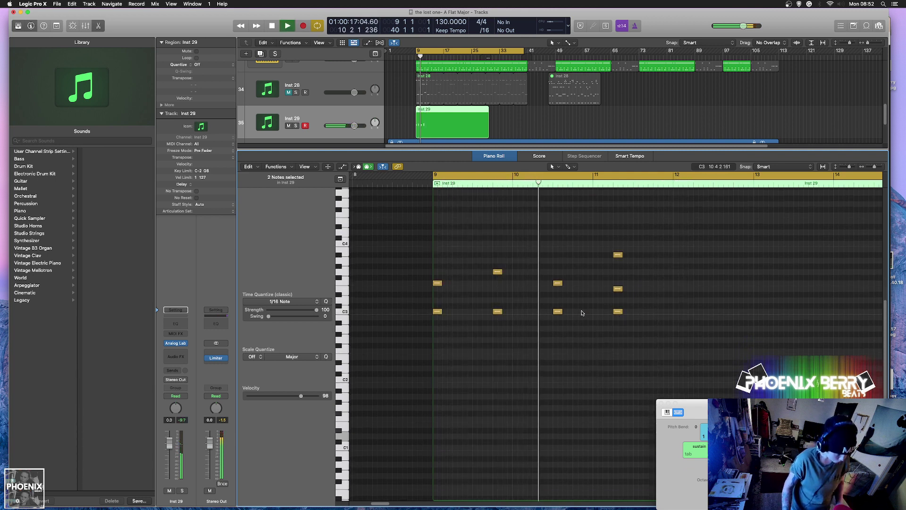
drag(559, 284, 560, 289)
click(559, 289)
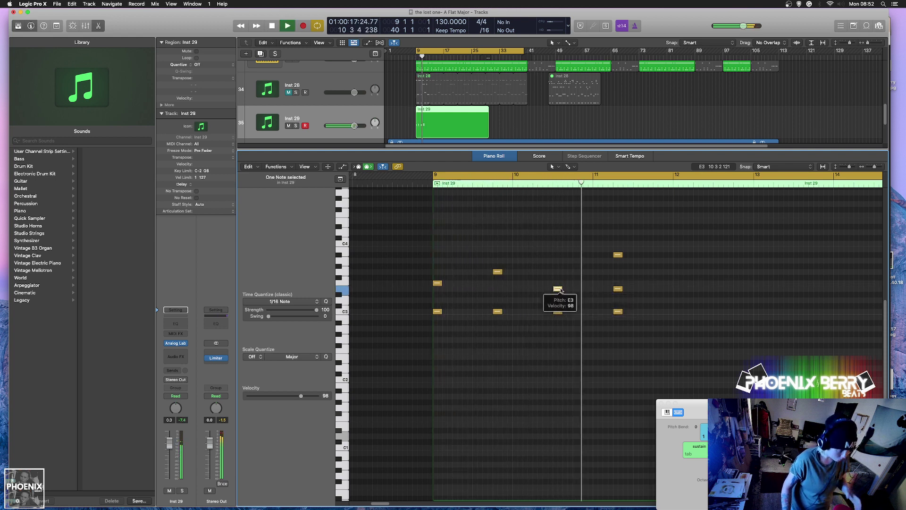
key(space)
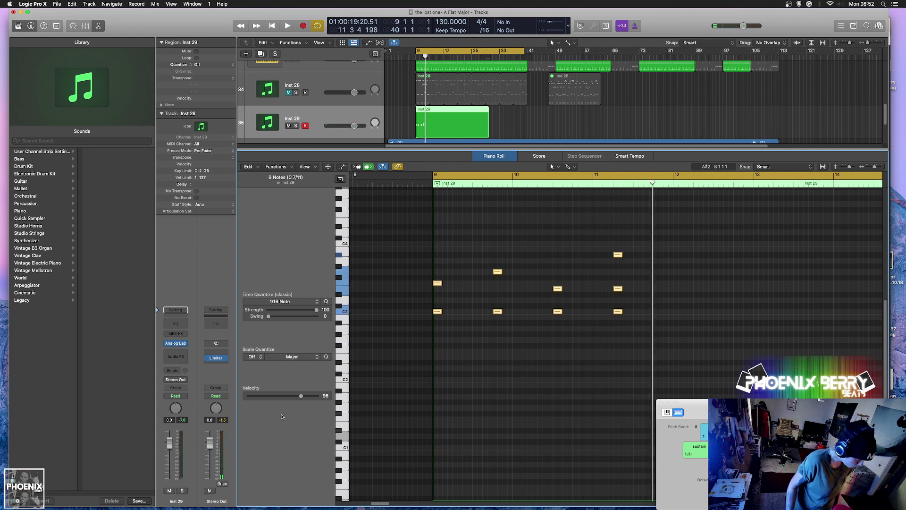
Scale-quantize all the notes in the region to A# Major and play the part back.
click(254, 357)
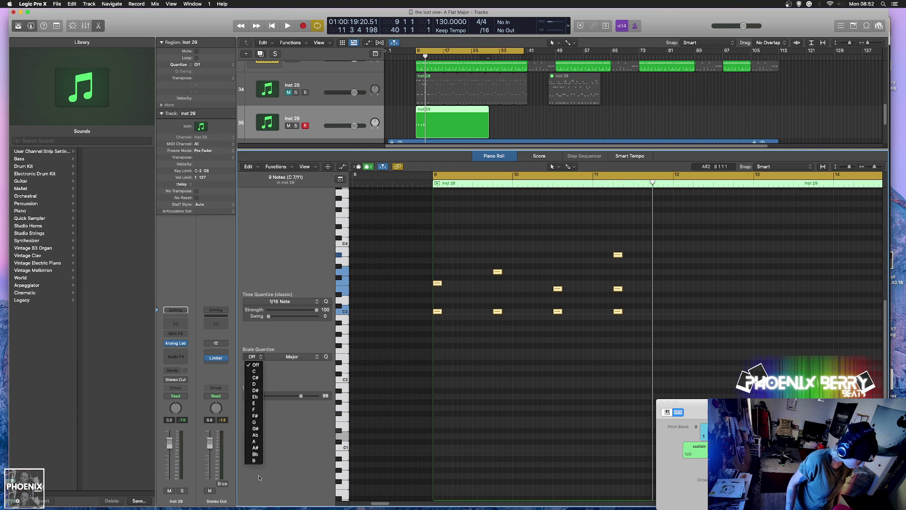
click(255, 447)
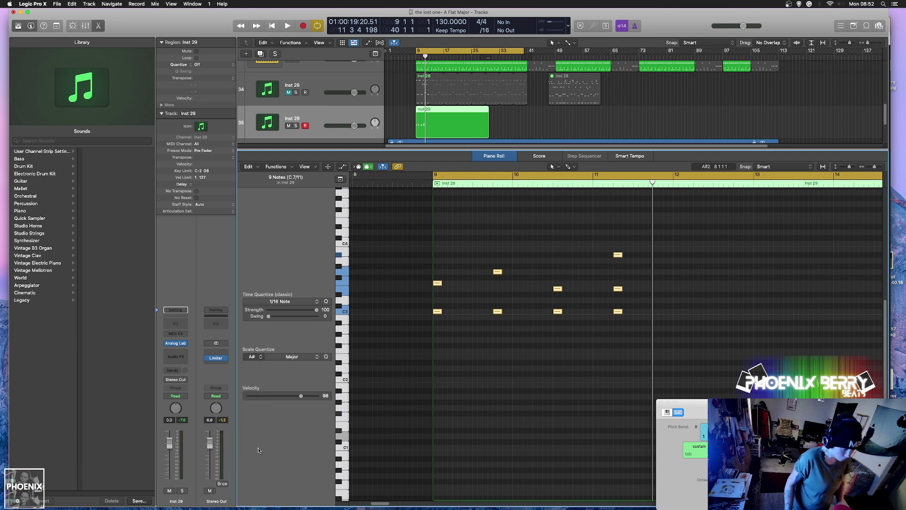
key(space)
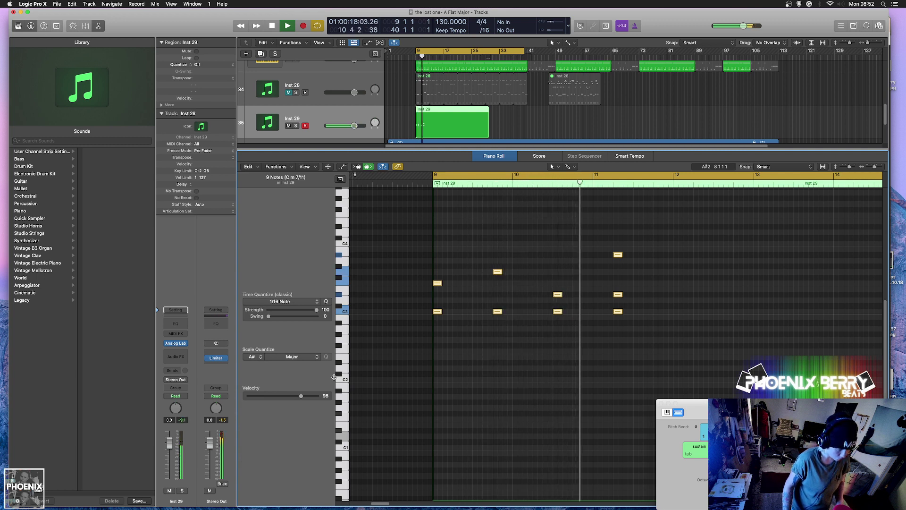
key(alt+Up)
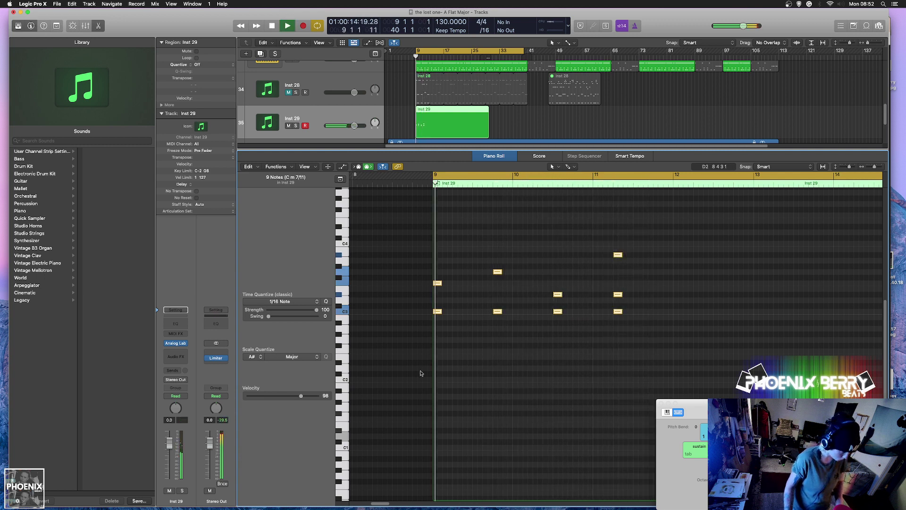
Change the scale quantize type to Major/Minor and audition the chords.
click(291, 356)
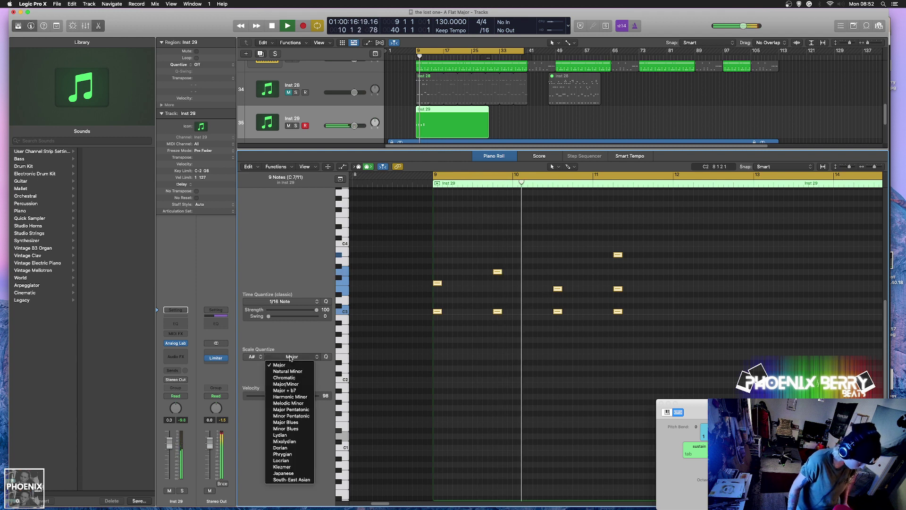
click(286, 384)
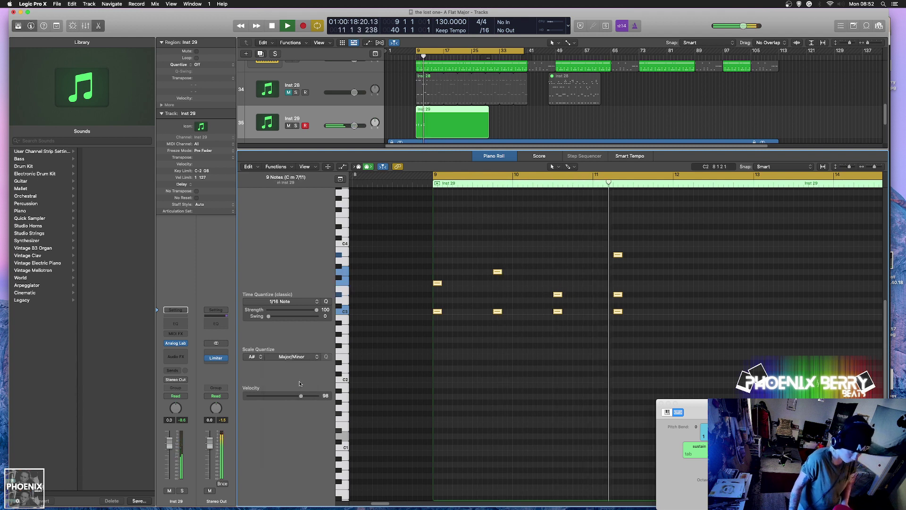
click(553, 356)
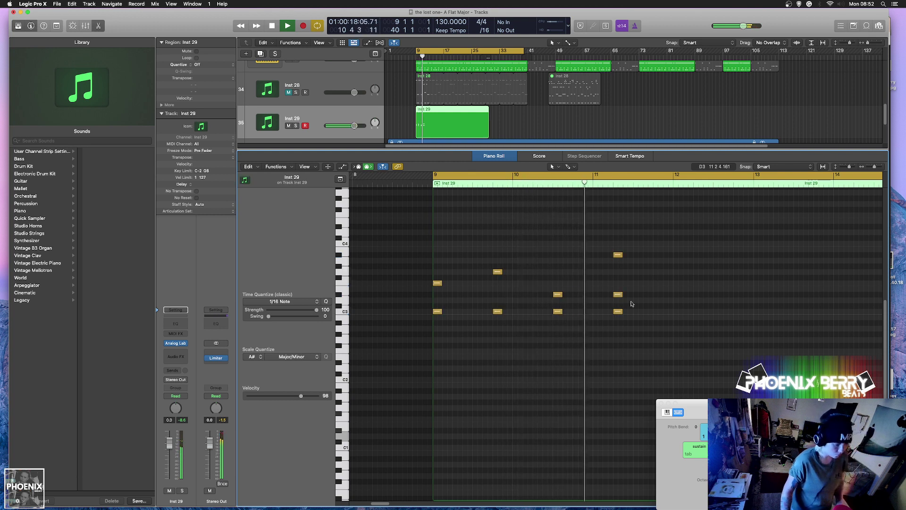
key(space)
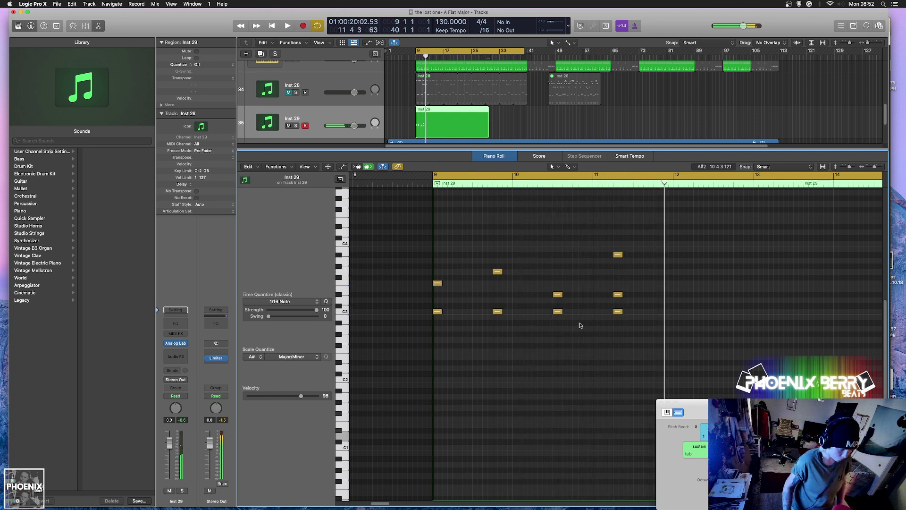
key(space)
Try F3 as the upper note of the chord on beat 3 of bar 10 and play it back.
drag(561, 295, 559, 287)
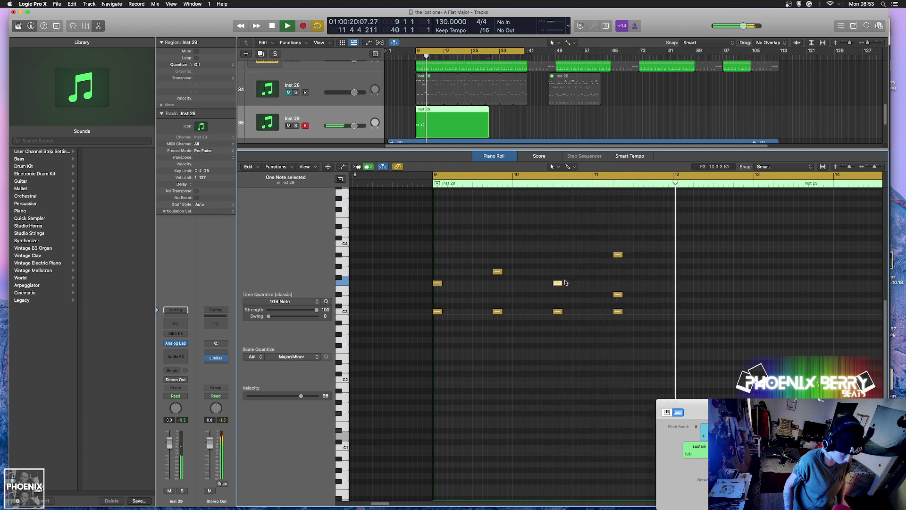
mouse_move(559, 283)
mouse_down()
mouse_move(558, 295)
mouse_move(560, 282)
mouse_up()
key(space)
key(space)
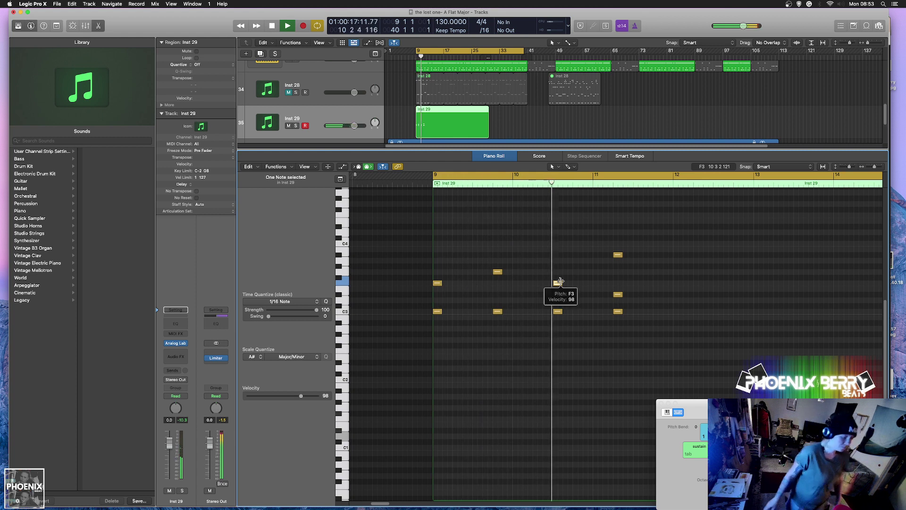
key(space)
Return the upper note of the chord on beat 3 of bar 10 to D#3 and audition it.
click(561, 296)
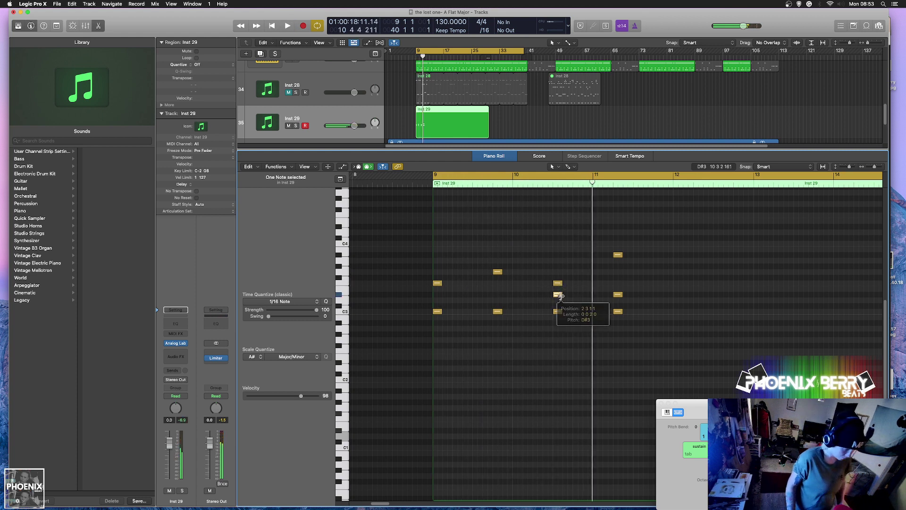
drag(561, 283, 561, 294)
key(space)
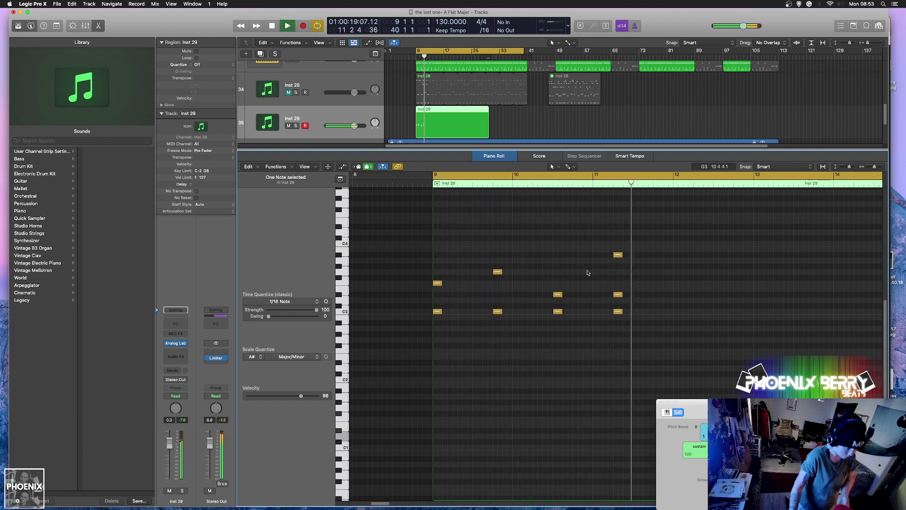
key(space)
key(space)
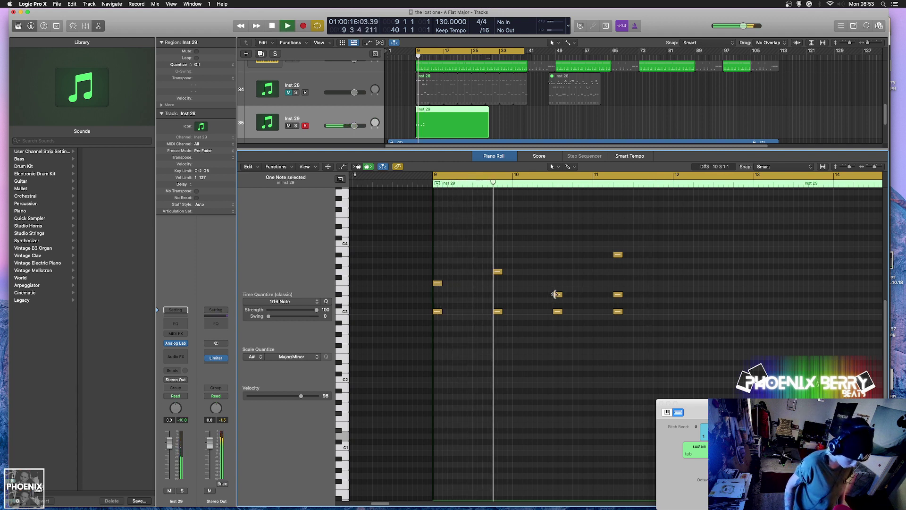
Copy the C3 and D#3 chord to beat 4 of bar 11 and raise the copy's upper note to F3.
click(557, 294)
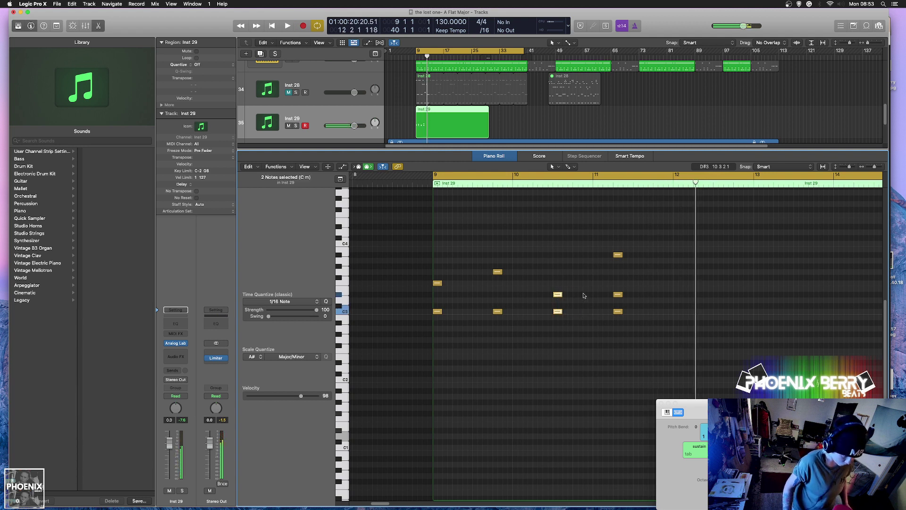
drag(557, 294, 658, 295)
key(space)
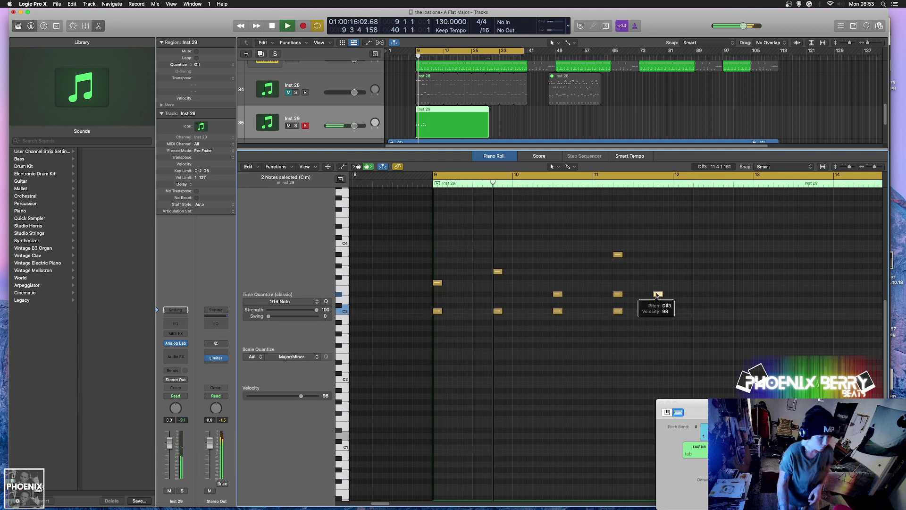
drag(658, 295, 657, 286)
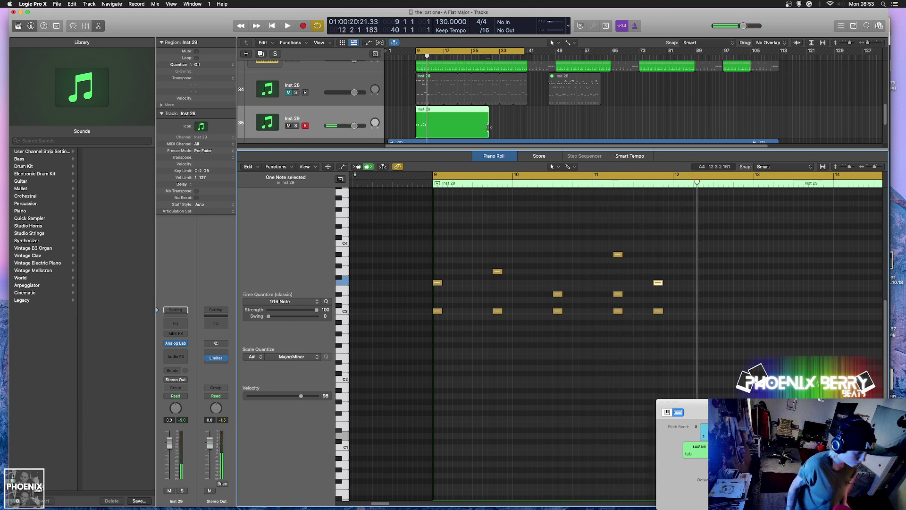
Shorten the Inst 29 region so that it ends at bar 13 and play it back.
drag(488, 131, 429, 134)
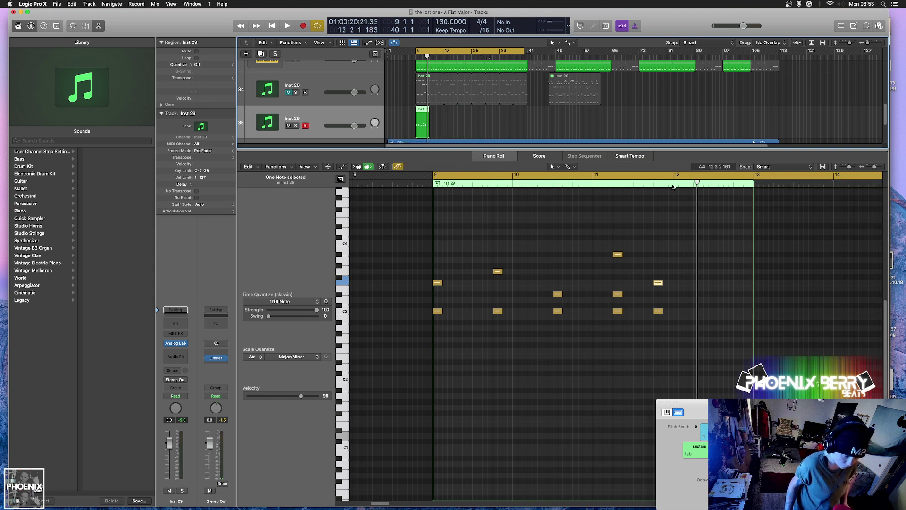
drag(753, 221, 673, 221)
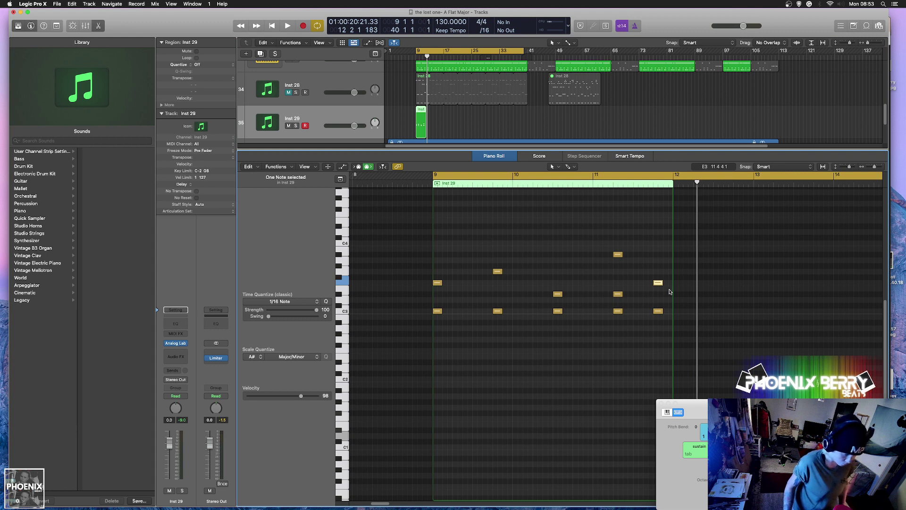
drag(672, 289, 753, 289)
key(space)
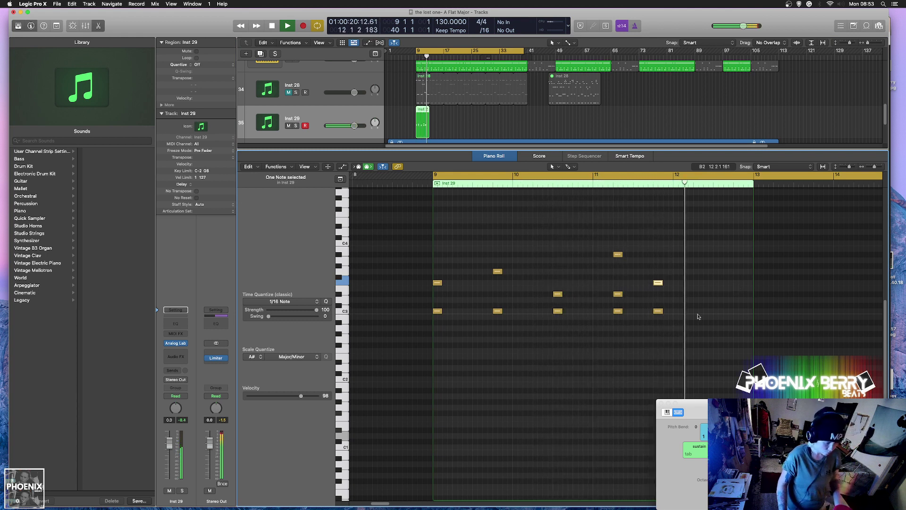
key(space)
Move the last two chords one bar later, to beats 2 and 4 of bar 12, and play the part back.
drag(696, 322, 699, 257)
key(space)
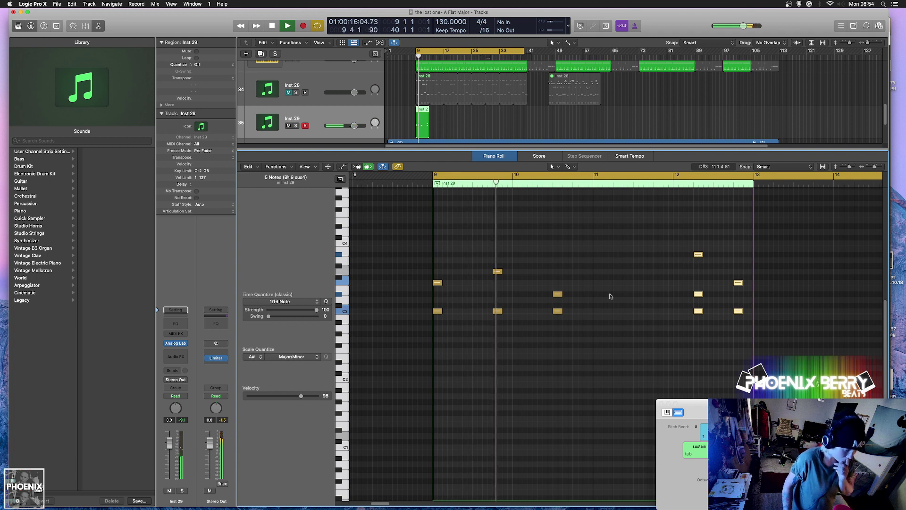
key(space)
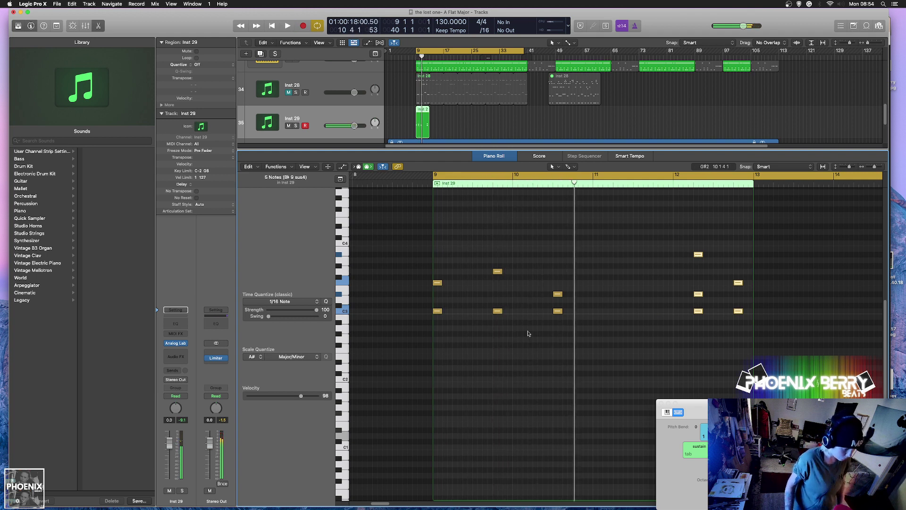
Add a C3 and G3 chord on beat 2 of bar 11 and play the part back.
drag(529, 333, 598, 273)
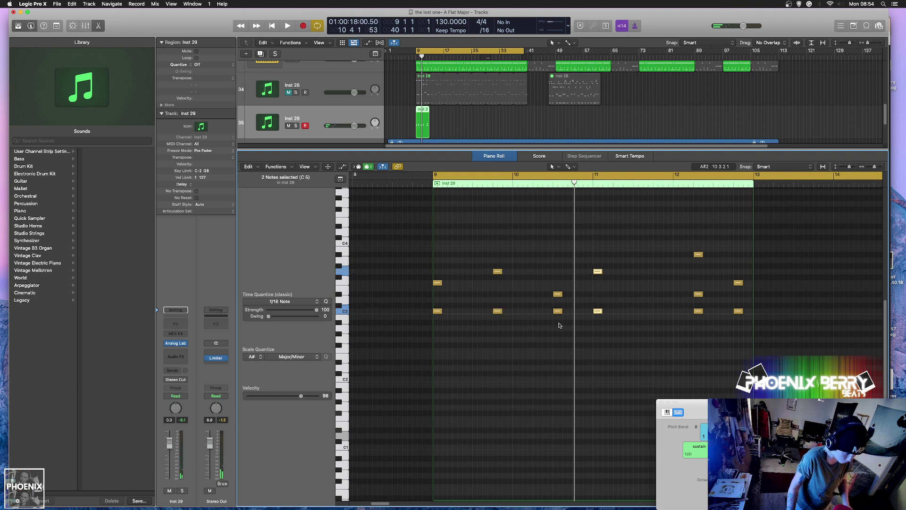
drag(502, 322, 437, 311)
drag(438, 313, 557, 320)
drag(617, 314, 618, 273)
drag(628, 332, 552, 319)
key(space)
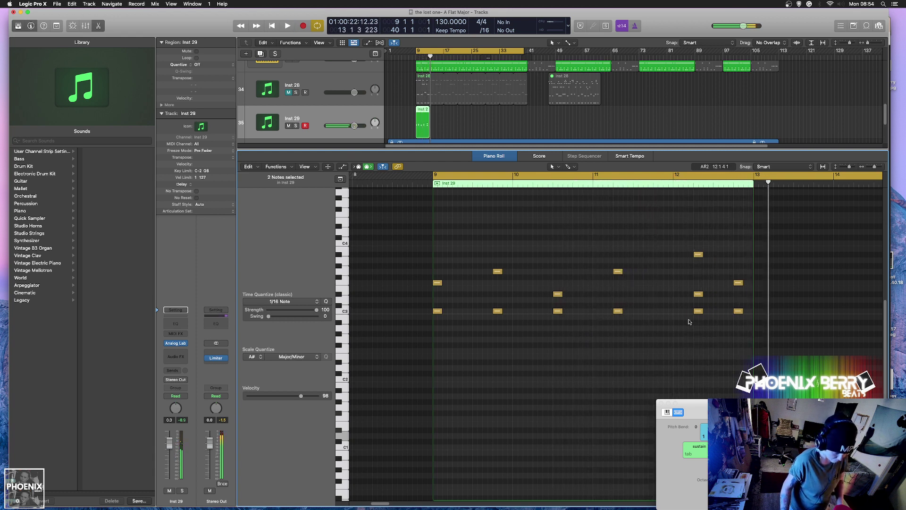
Copy the C3 and D#3 chord from beat 3 of bar 10 to beat 4 of bar 11 and audition it.
drag(716, 325, 690, 247)
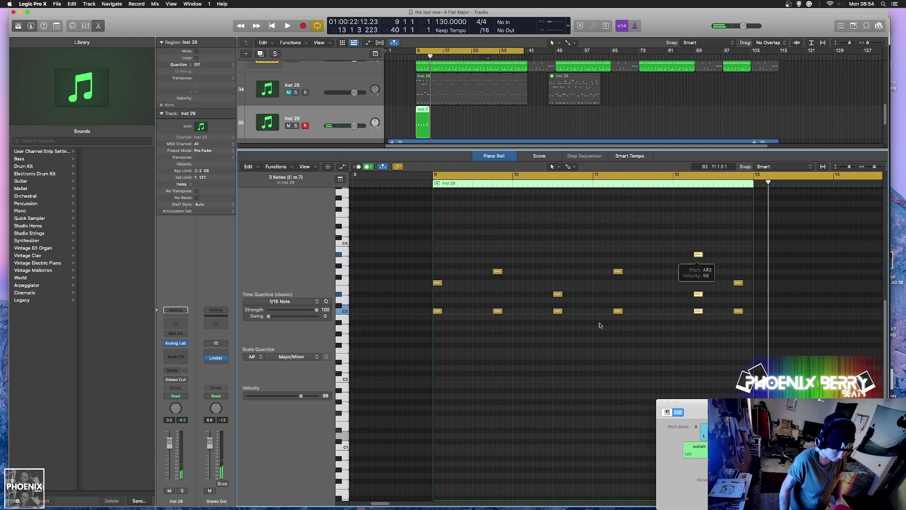
drag(576, 318, 661, 296)
key(space)
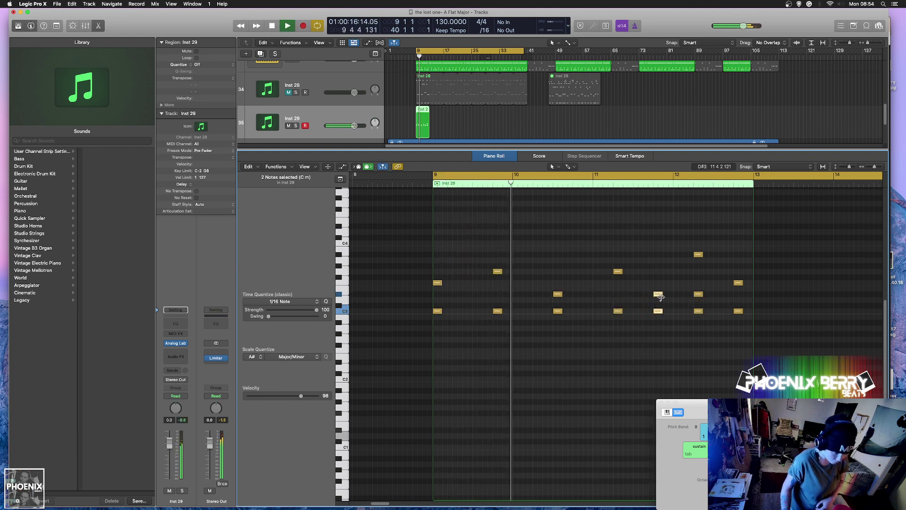
key(space)
key(space)
key(space)
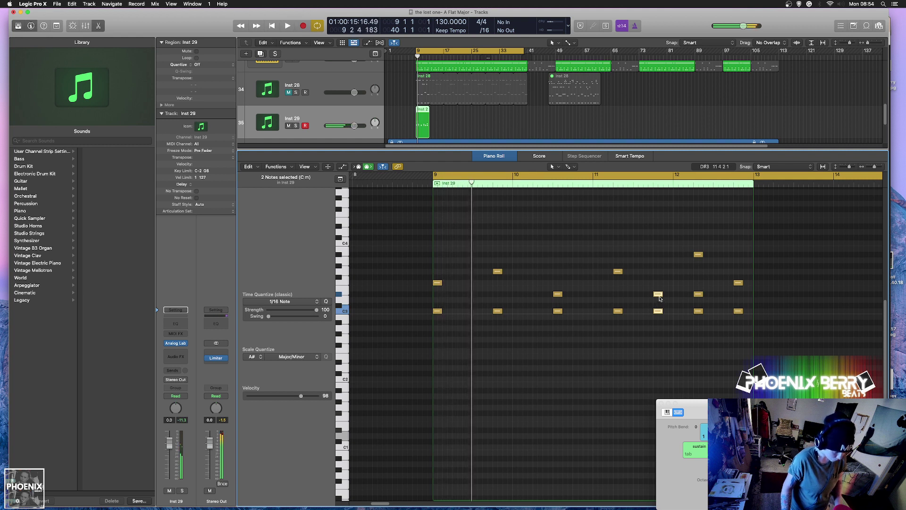
key(space)
Copy the C3 and D#3 chord from bar 11 to half a beat after beat 2 of bar 9 and audition it.
click(659, 295)
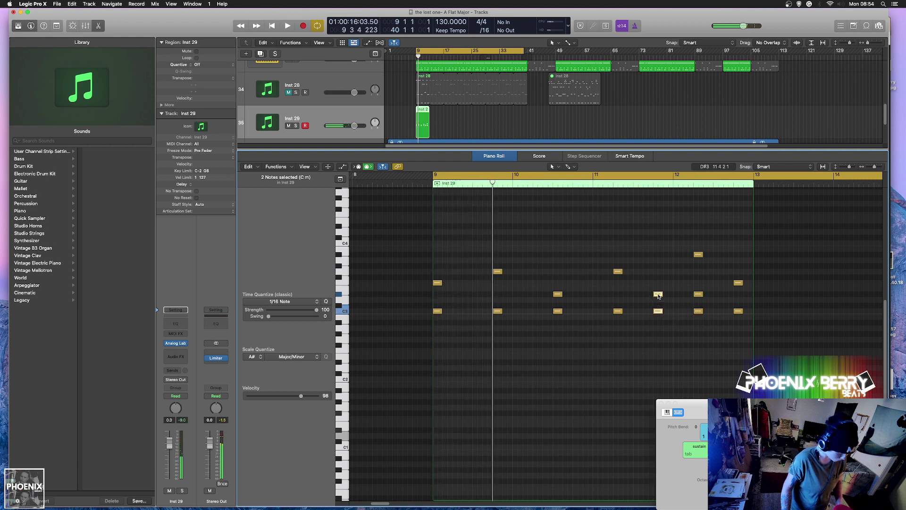
drag(658, 297, 468, 297)
key(space)
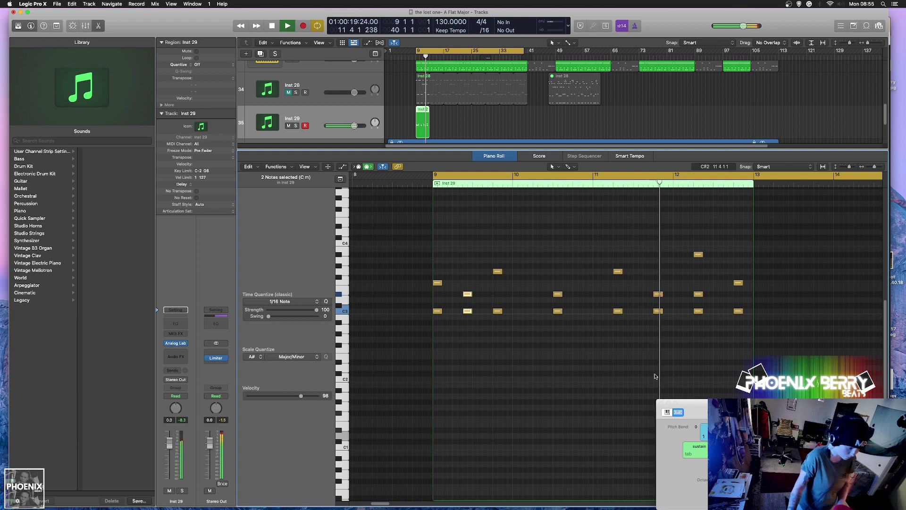
key(space)
key(space)
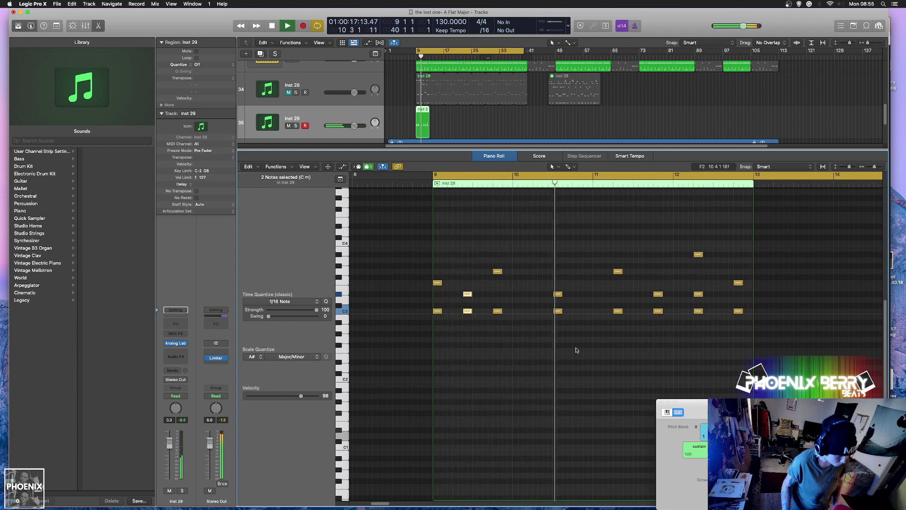
key(space)
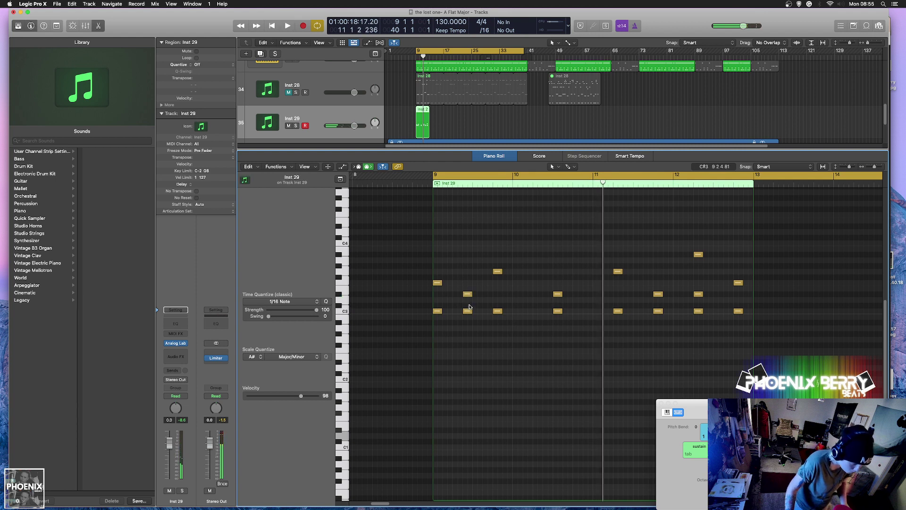
Try a single copied D#3 note half a beat after beat 1 of bar 10 and audition it.
drag(470, 297, 535, 298)
key(space)
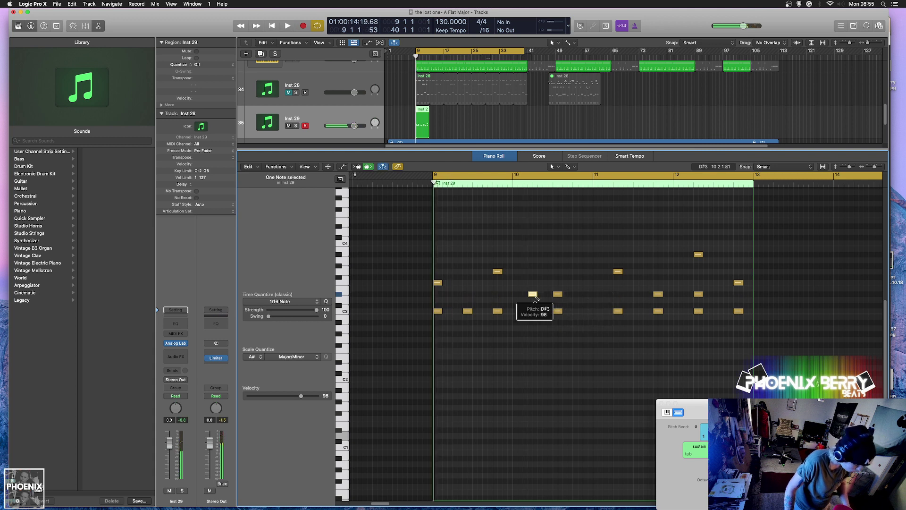
drag(466, 296, 527, 296)
key(space)
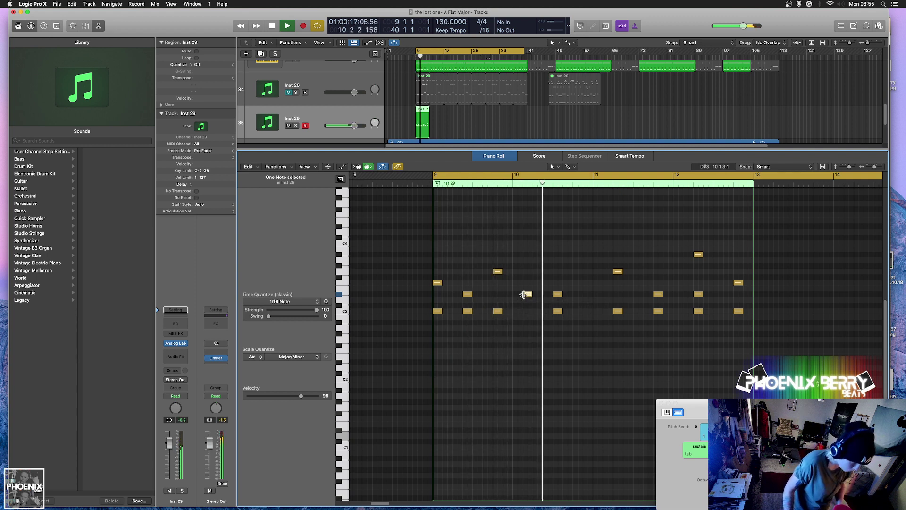
key(space)
Audition the extra single note in bar 10 at C3 and at G3, and delete it.
drag(524, 295, 528, 310)
key(space)
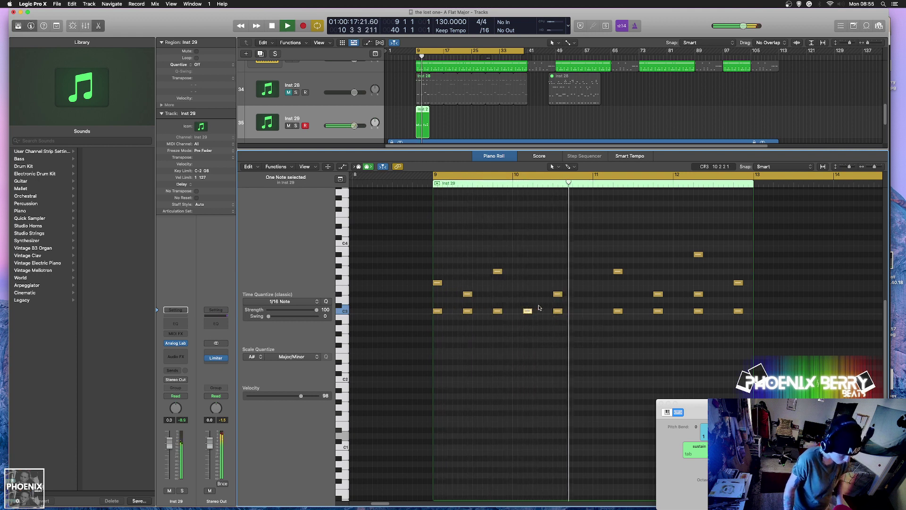
key(space)
drag(527, 310, 529, 272)
key(space)
key(Delete)
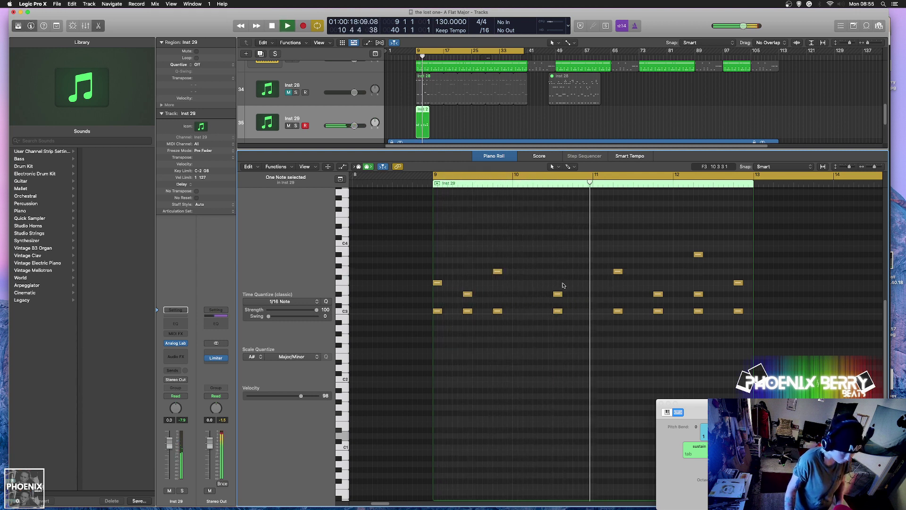
Play the part back from bar 9 into bar 11 without the extra note.
key(space)
key(space)
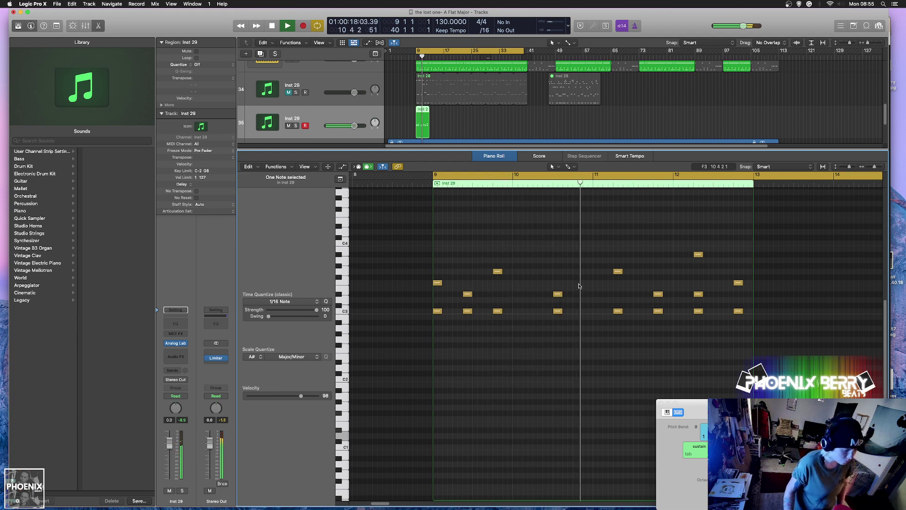
key(space)
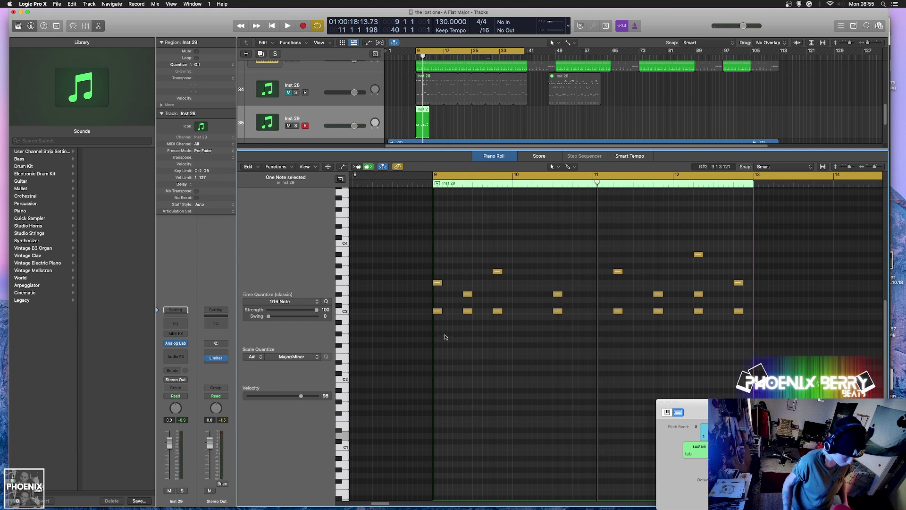
Move the opening C3 and F3 chord to beat 1 of bar 11, copy it back to the start of bar 9, and audition the part.
drag(438, 285, 599, 286)
key(space)
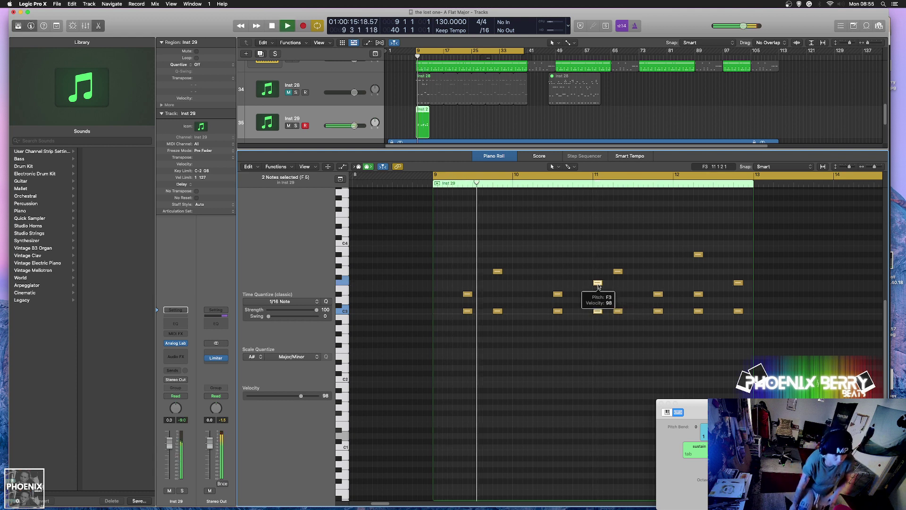
key(space)
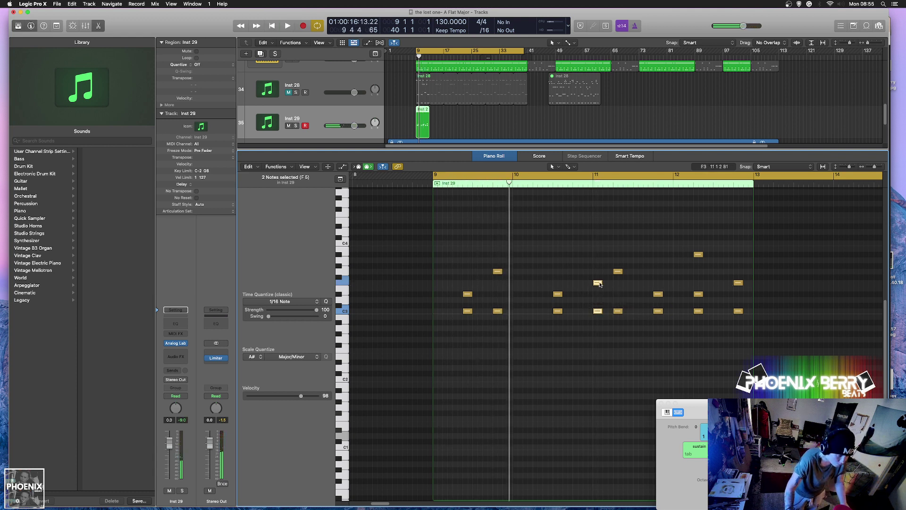
drag(600, 284, 442, 282)
key(space)
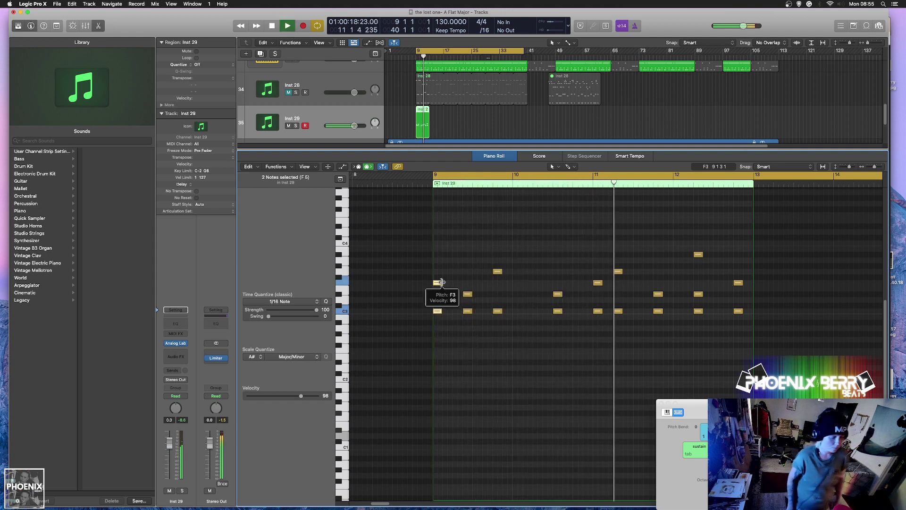
key(shift+space)
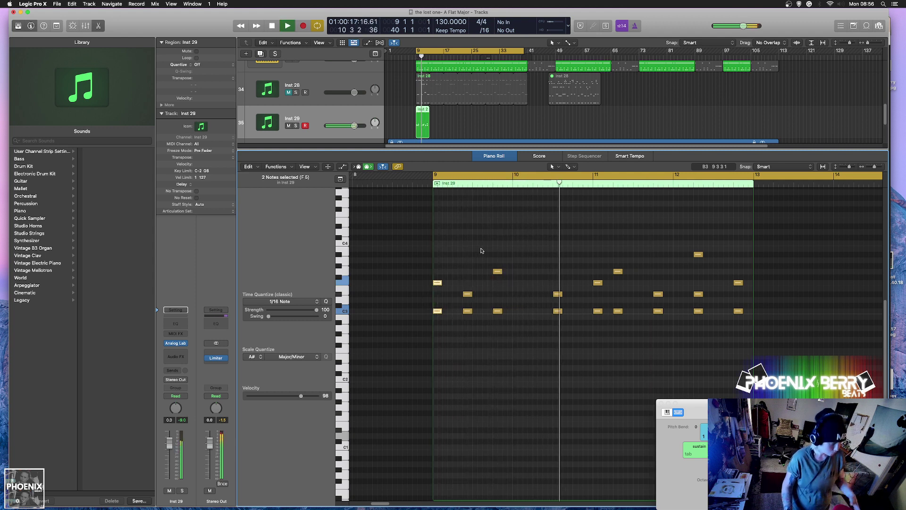
key(space)
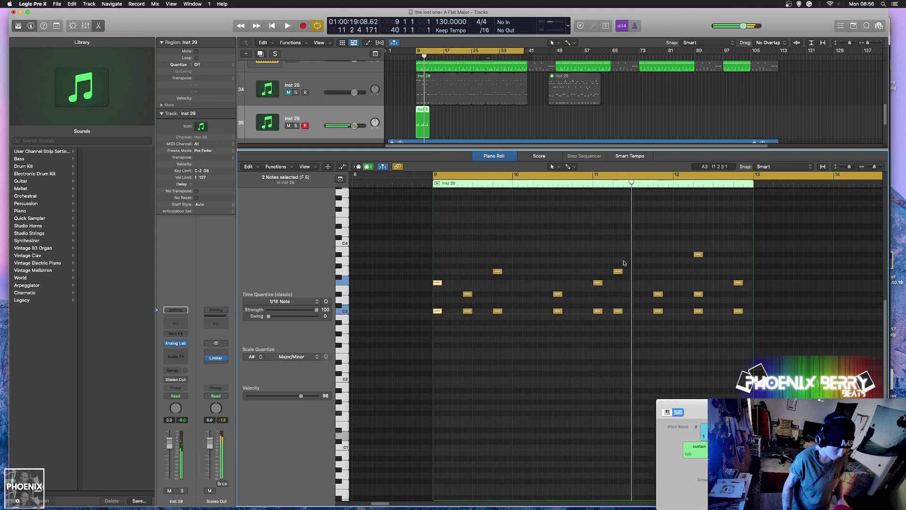
Move the C3 and G3 chord in bar 11 from beat 2 to beat 3 and audition the timing.
drag(618, 312, 644, 313)
key(space)
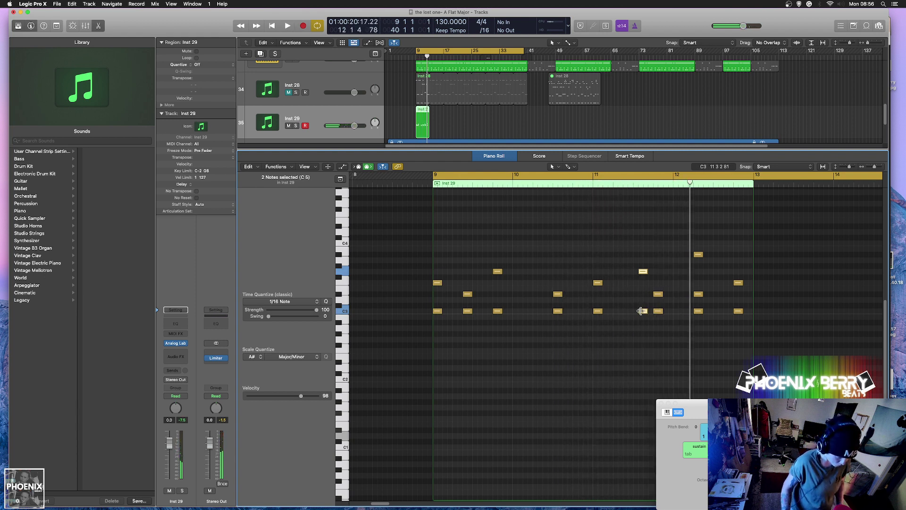
drag(640, 310, 637, 313)
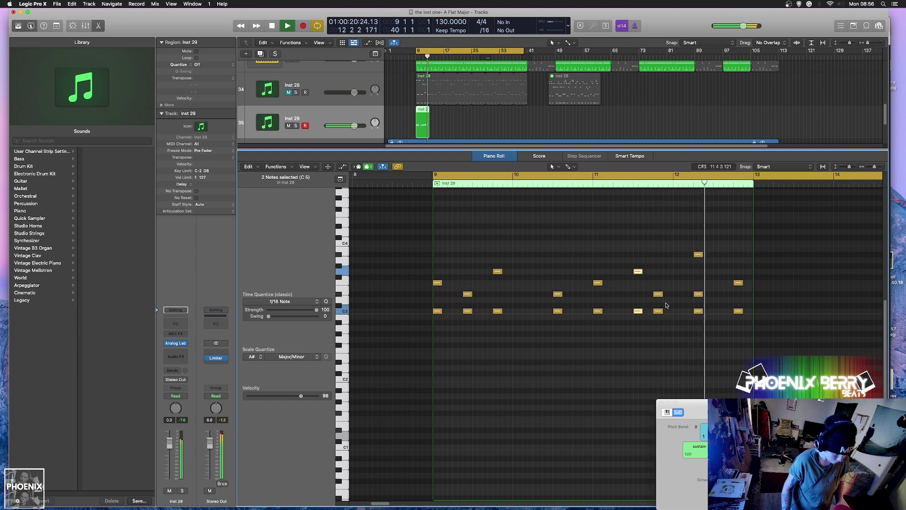
key(space)
key(space)
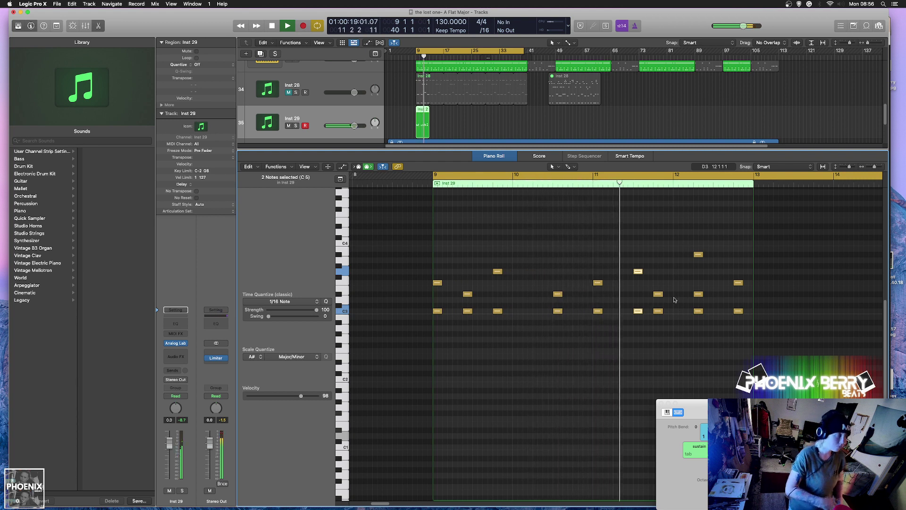
key(space)
Move the C3 and G3 chord to half a beat after beat 3 of bar 11 and play it back.
scroll(673, 302, up, 1)
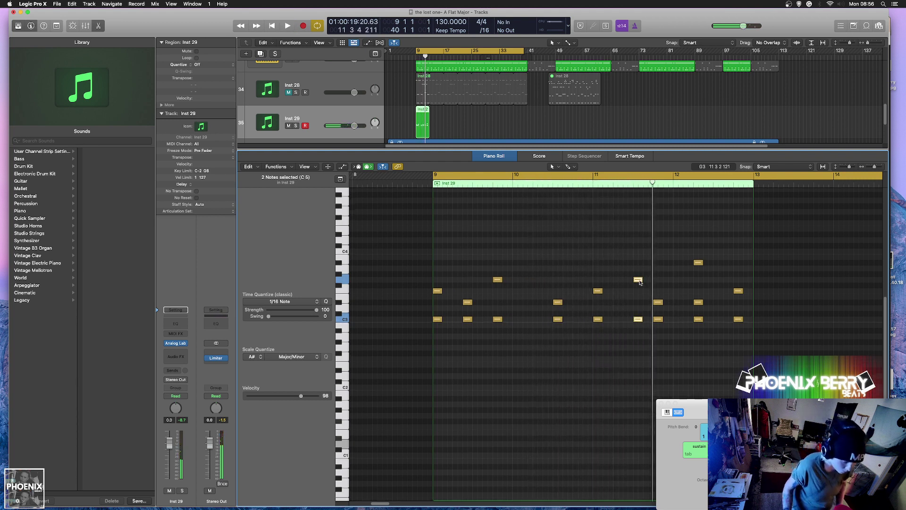
drag(642, 282, 649, 282)
key(space)
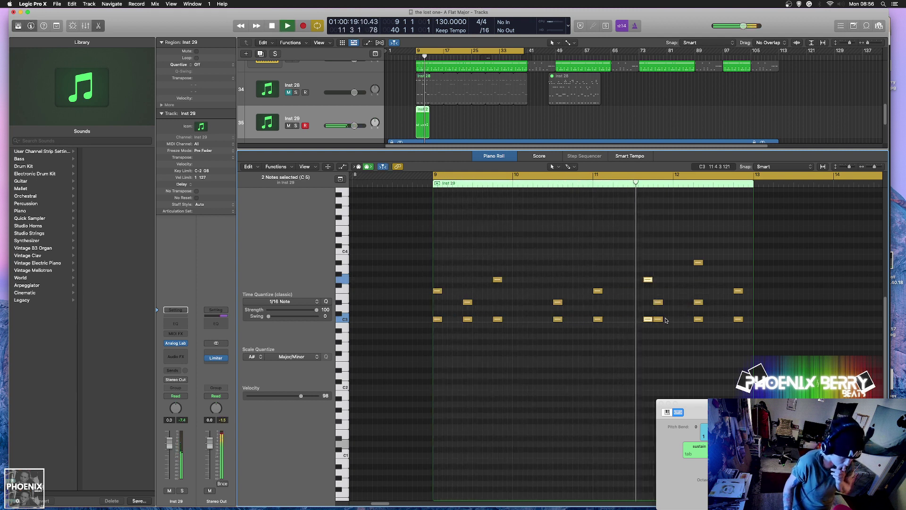
key(space)
Move the C3 and D#3 chord to half a beat after beat 4 of bar 11 and play it back.
click(674, 320)
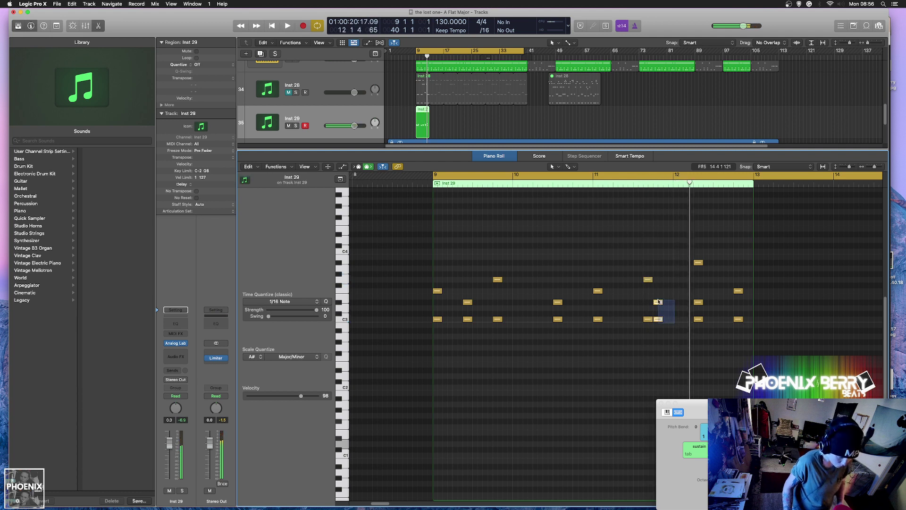
drag(660, 304, 670, 304)
key(space)
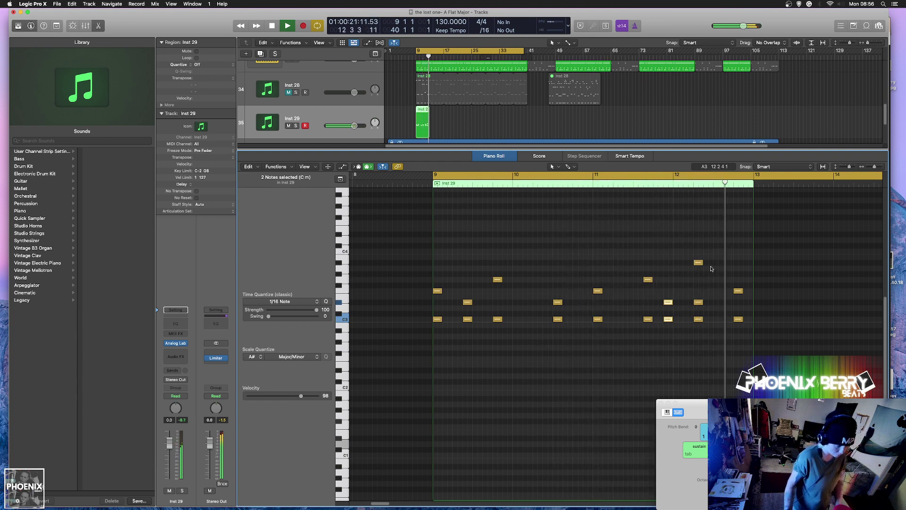
key(space)
Set the cycle range to bars 9 through 13 and listen to the part looping.
key(space)
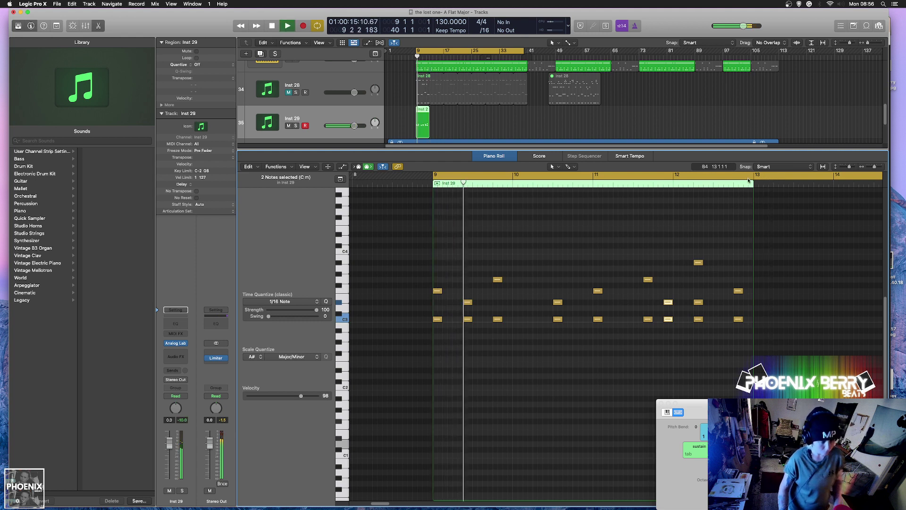
drag(754, 178, 433, 178)
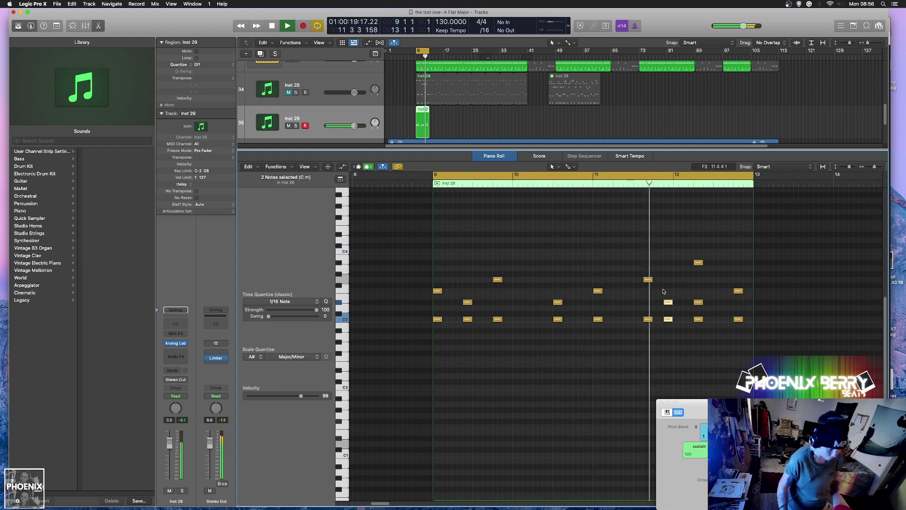
key(space)
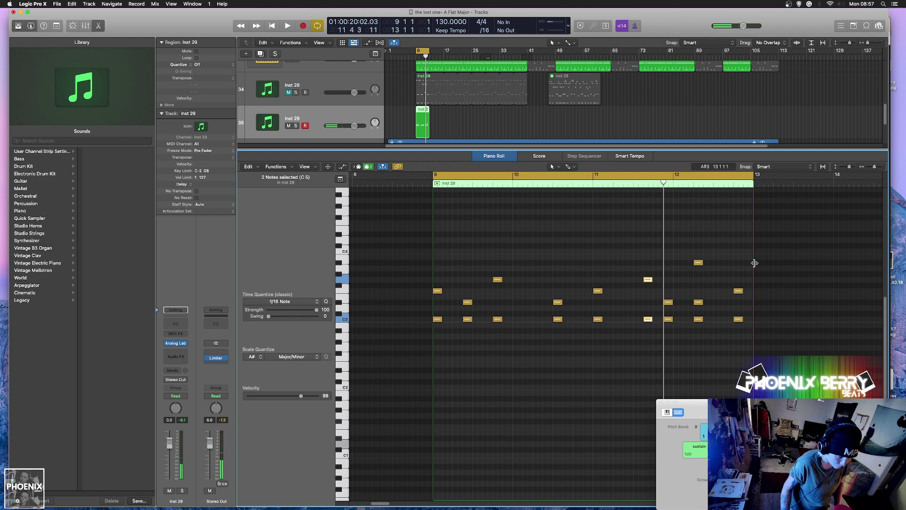
Extend the Inst 29 region past bar 14, move the last two chords of bar 11 two bars later, and play the part back.
drag(755, 263, 864, 274)
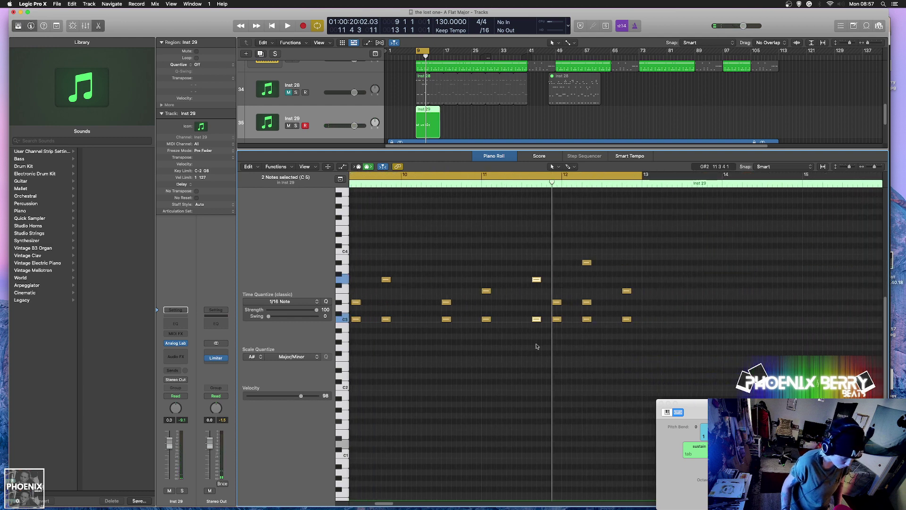
drag(553, 319, 699, 281)
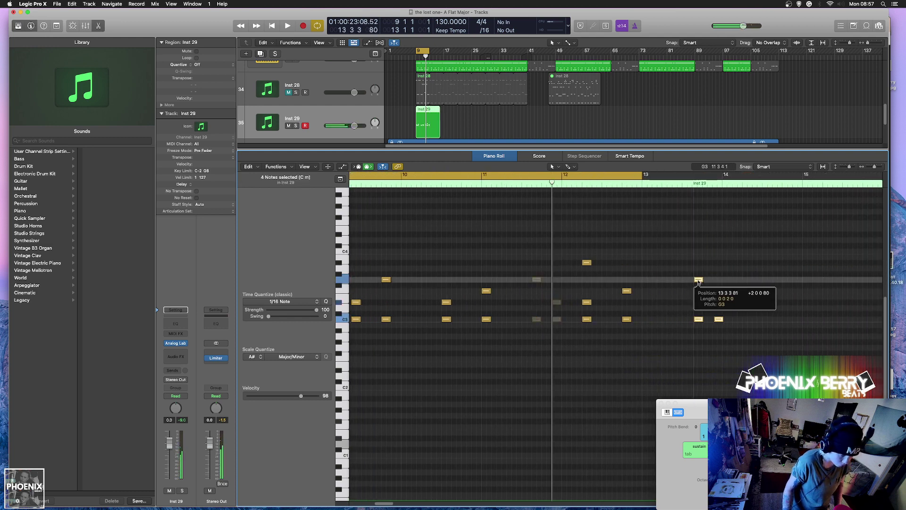
key(space)
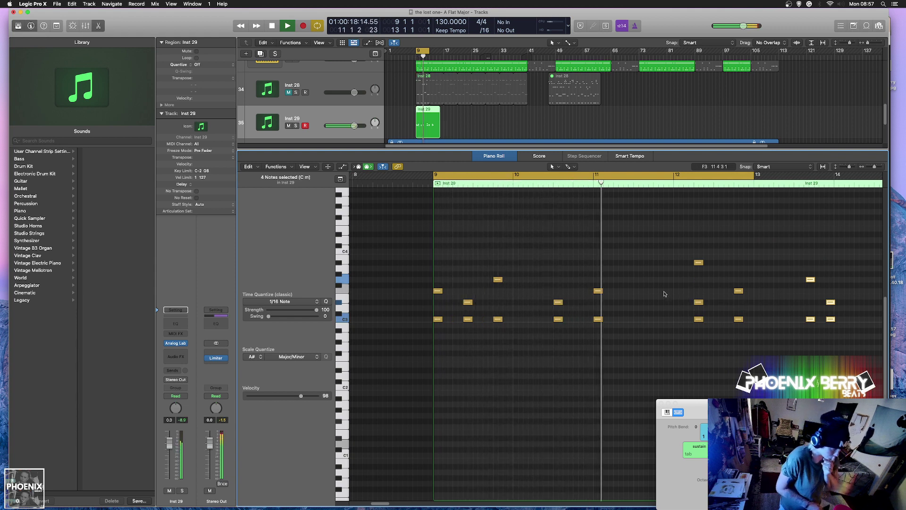
key(space)
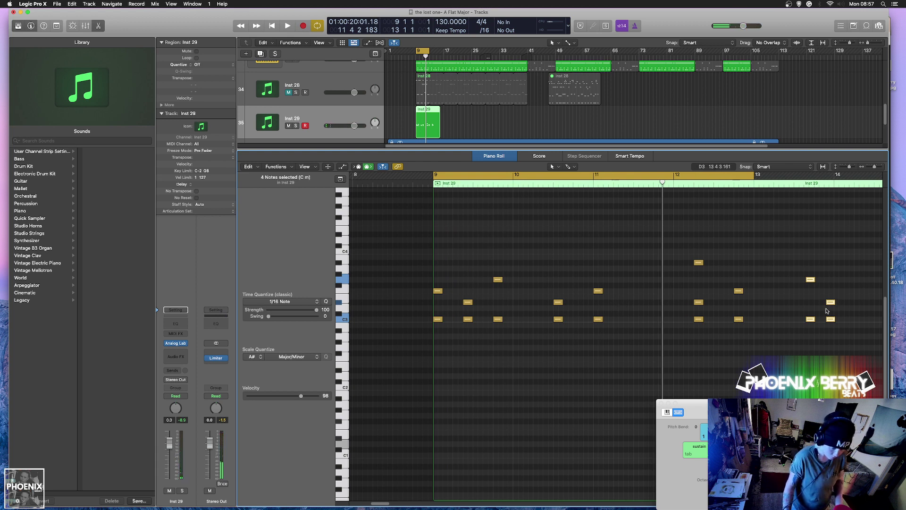
Move the C3 and G3 chord from bar 13 back to beat 4 of bar 11 and play it back.
drag(812, 282, 661, 279)
key(space)
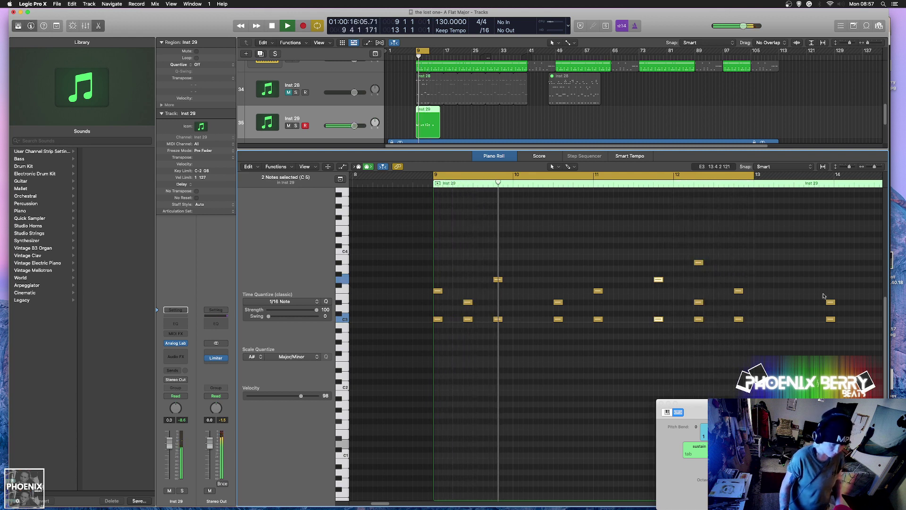
Move the C3 and D#3 chord from bar 13 back to half a beat after beat 4 of bar 12, then stop playback.
drag(830, 302, 749, 303)
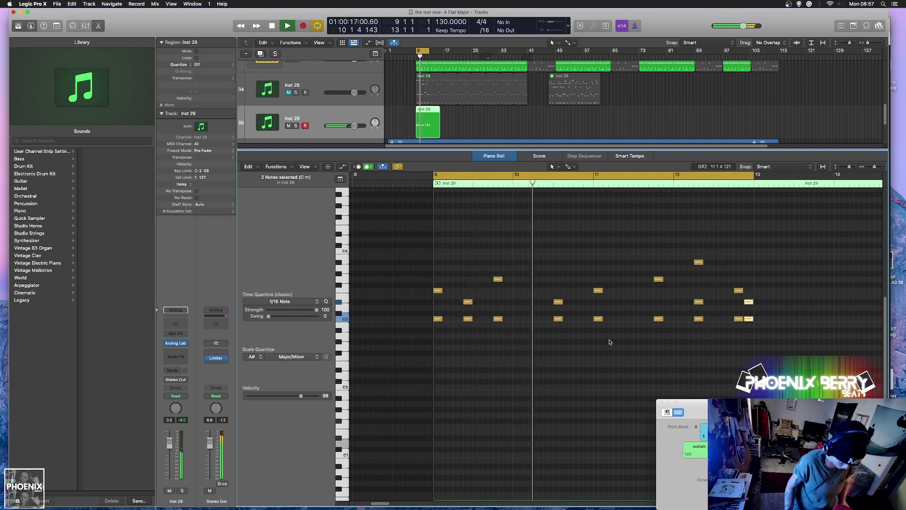
key(space)
click(606, 296)
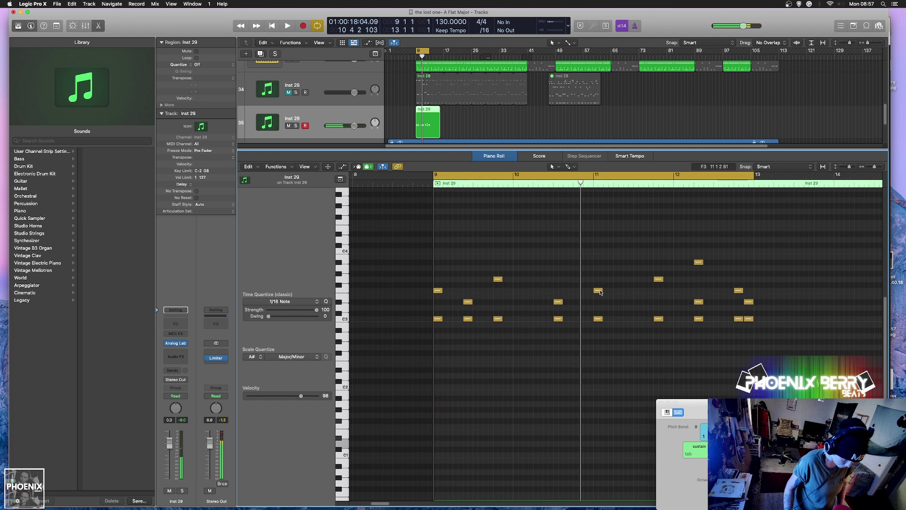
Raise the F3 at the start of bar 11 to G3, lower the G3 late in that bar to F3, and play the part back.
drag(598, 290, 598, 279)
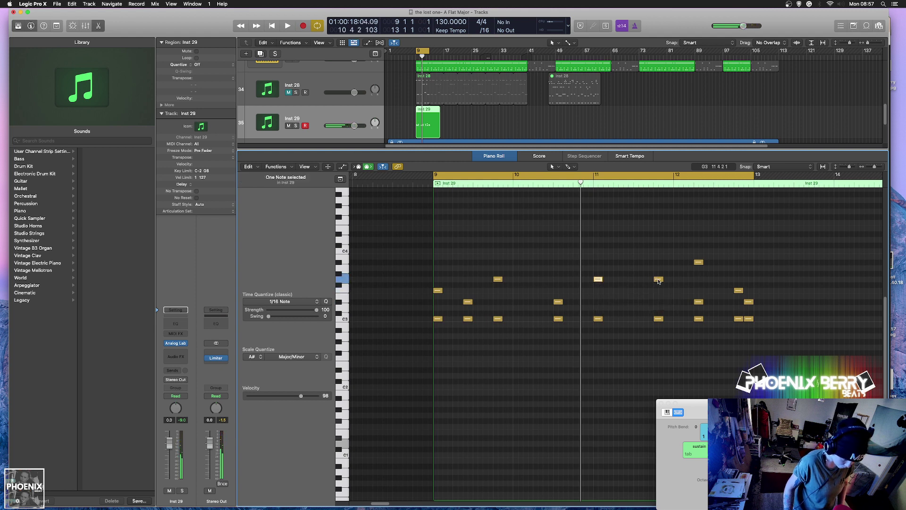
drag(659, 279, 660, 290)
key(space)
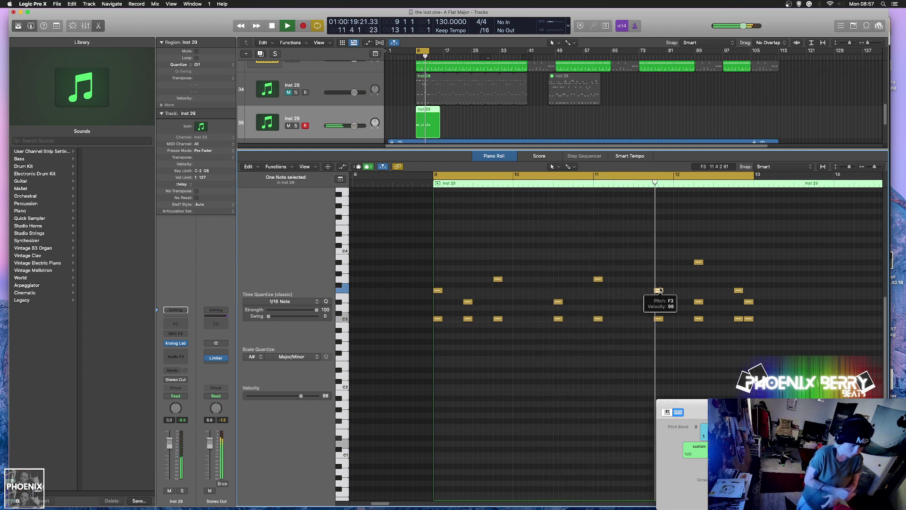
click(766, 317)
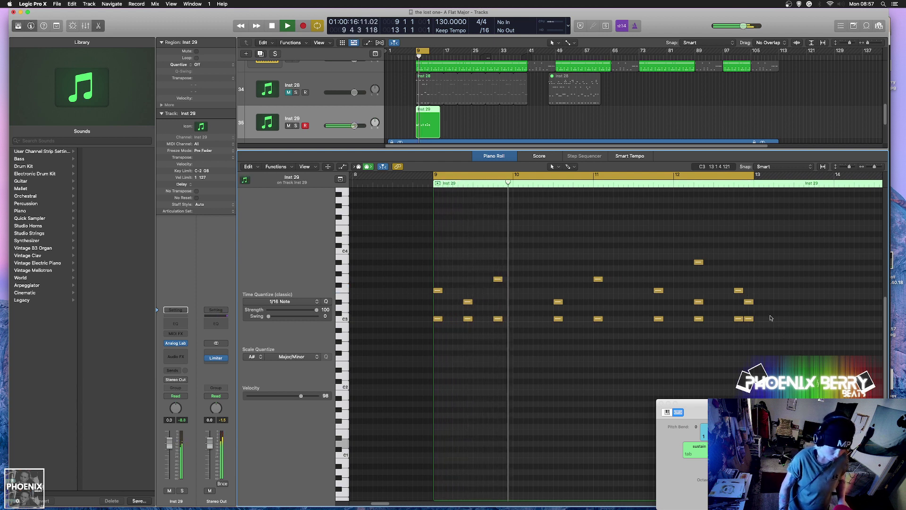
Move the C3 and F3 chord on beat 4 of bar 12 half a beat earlier and choose Major/Minor scale quantization for all notes.
drag(756, 328, 731, 293)
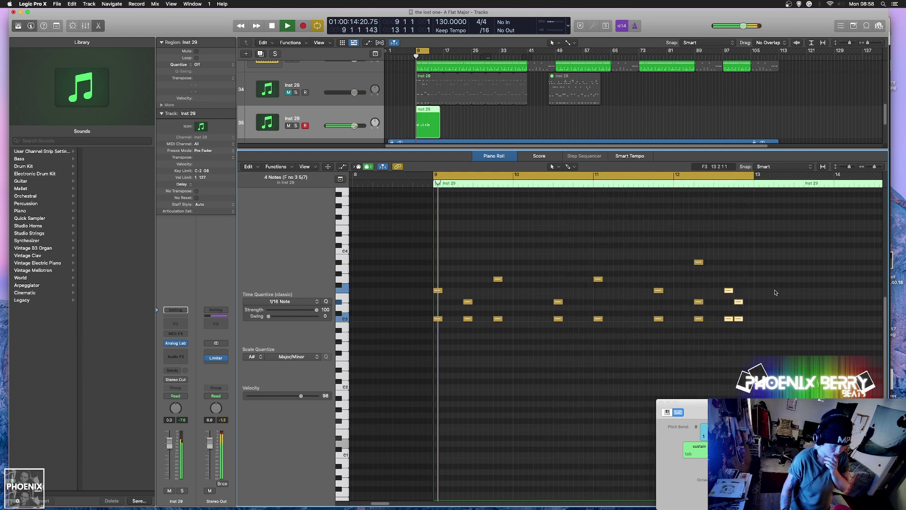
drag(740, 302, 749, 303)
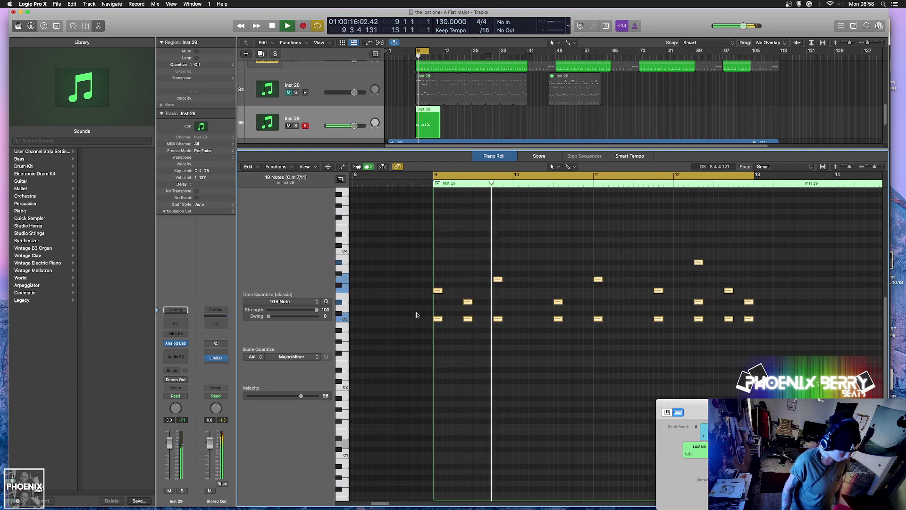
click(292, 356)
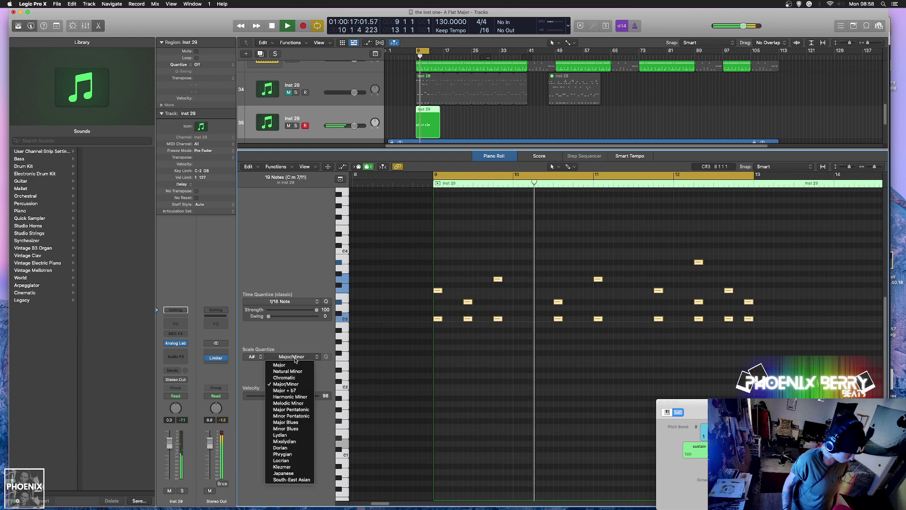
click(286, 384)
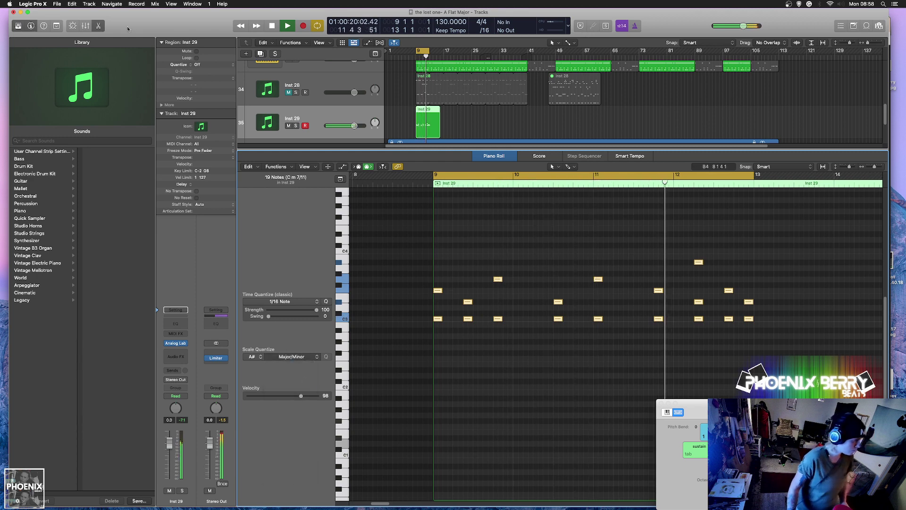
Unmute the Inst 28 track, open its first region in the Piano Roll, and stop playback.
key(p)
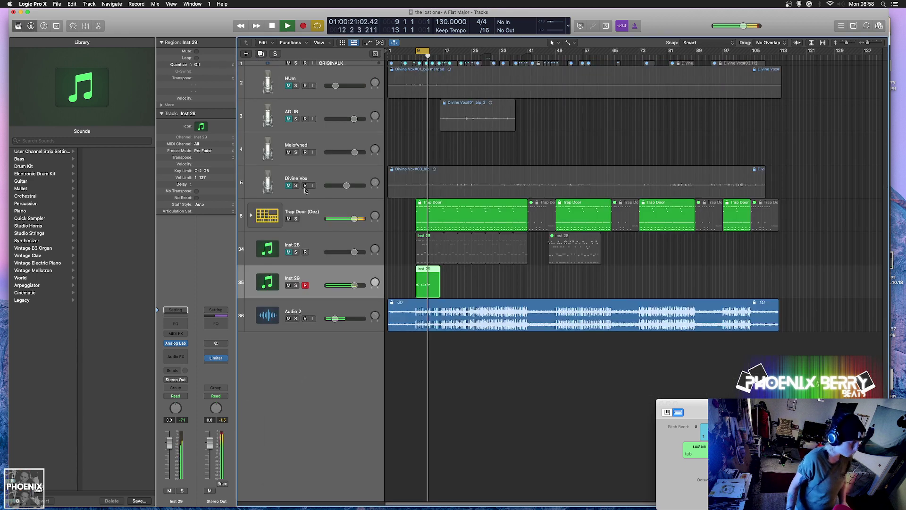
click(289, 251)
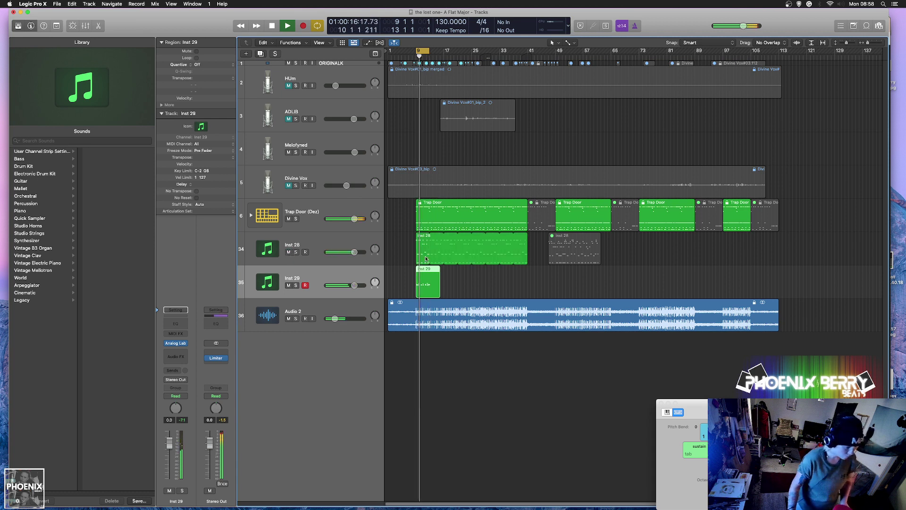
double_click(451, 245)
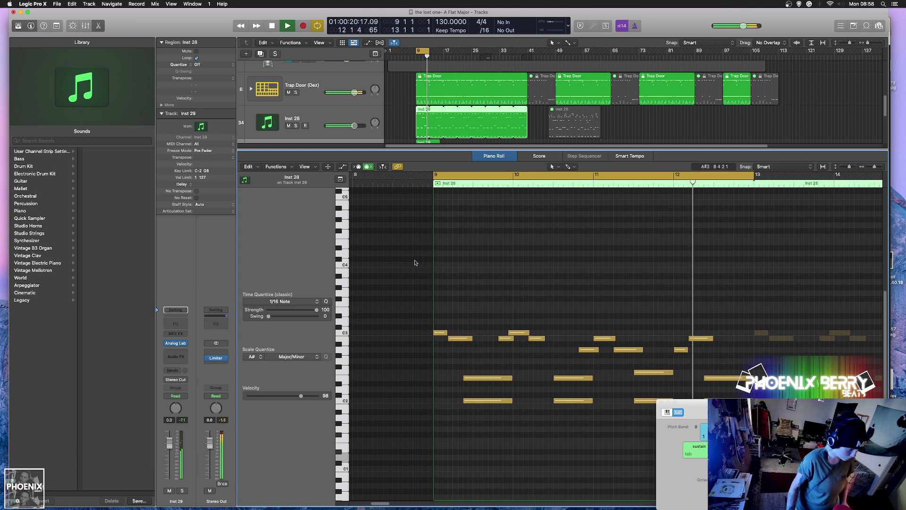
key(space)
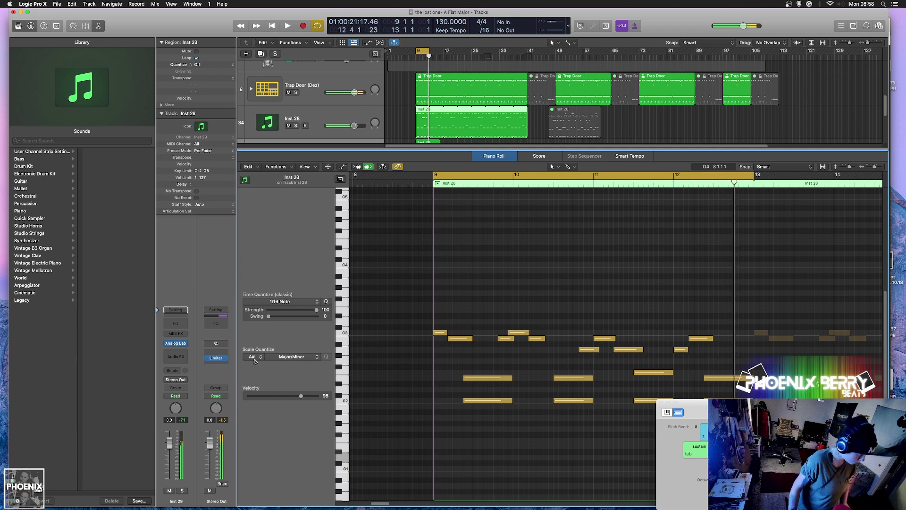
Insert the Arpeggiator MIDI effect on the Inst 28 track and start playback.
click(298, 136)
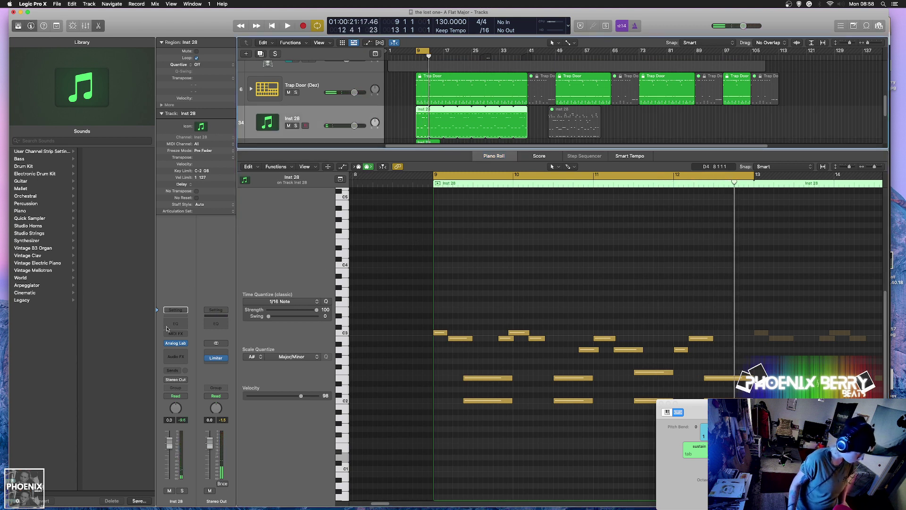
click(179, 334)
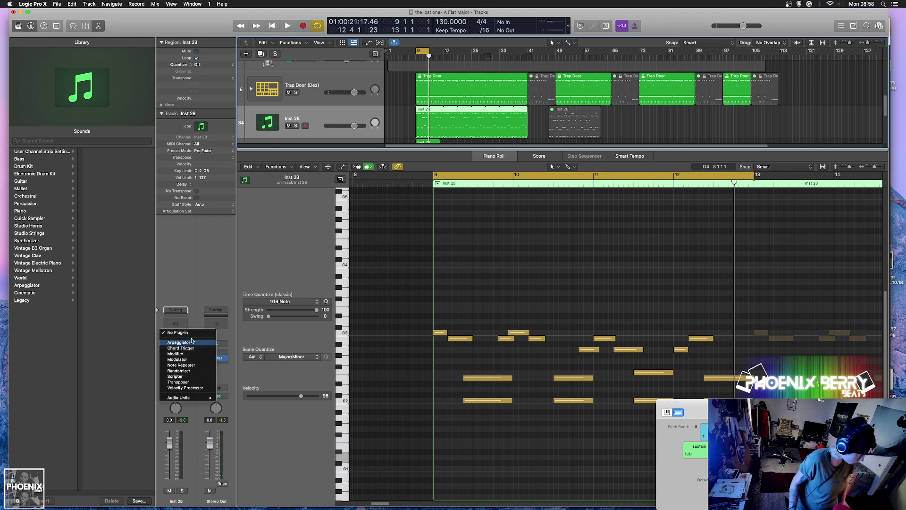
click(210, 262)
key(space)
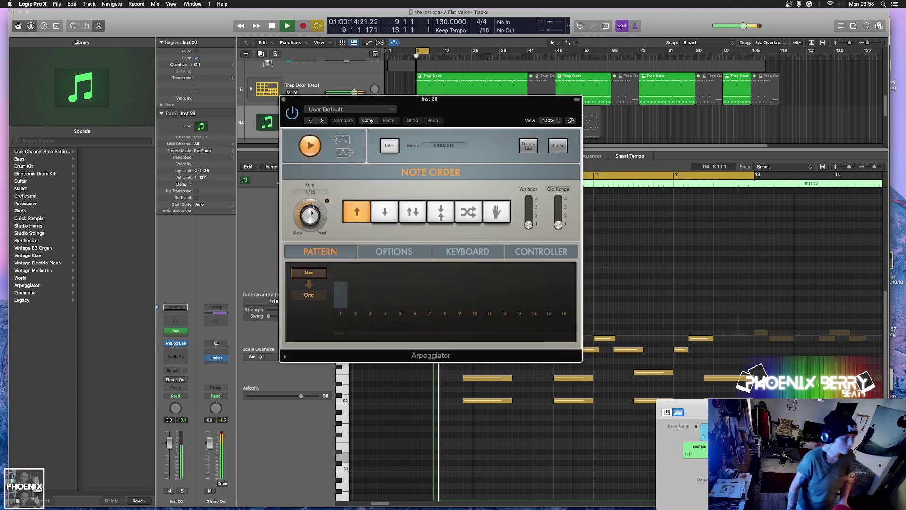
Audition Arpeggiator presets such as acide house 2, DnV, hgsgd and TTechno, load Arcade Trills, and close the plug-in window.
click(321, 121)
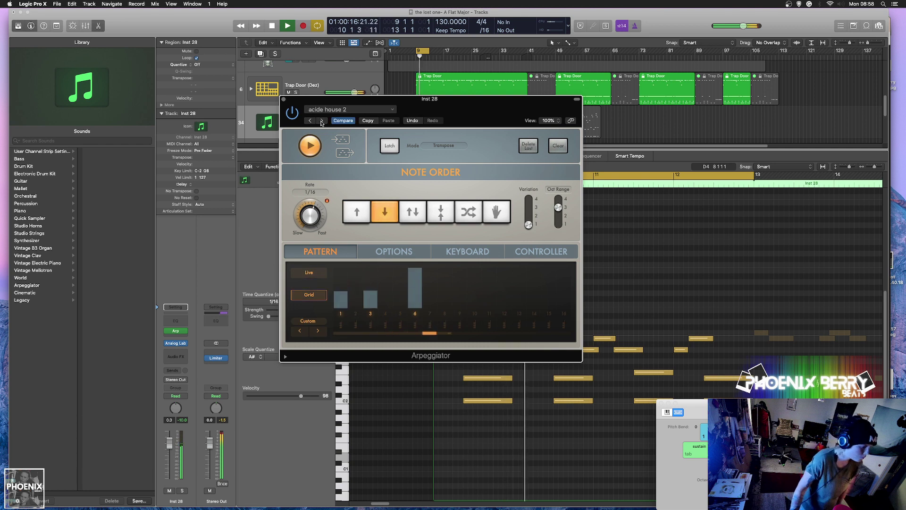
click(322, 120)
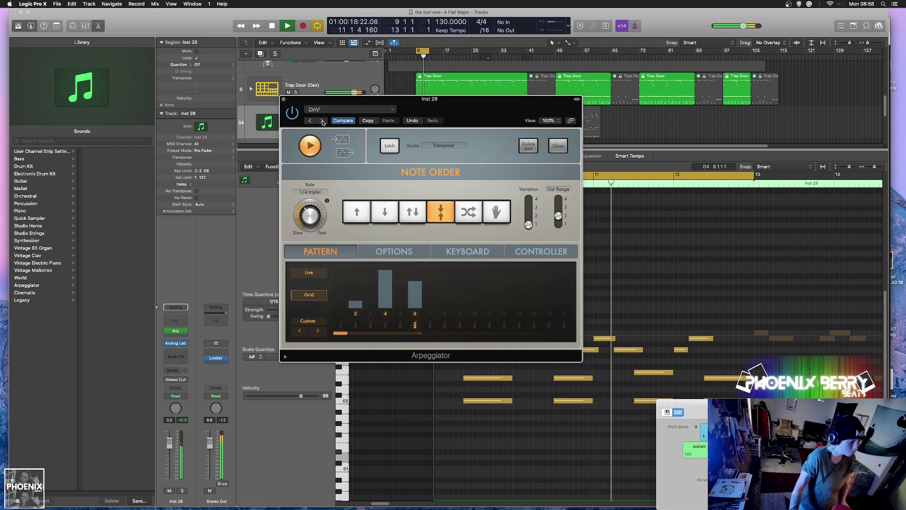
click(322, 121)
click(323, 121)
click(311, 121)
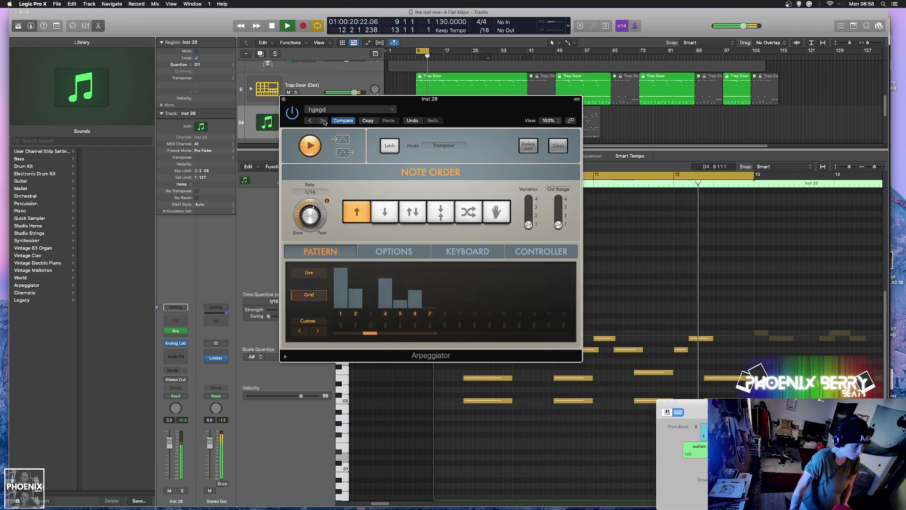
click(322, 121)
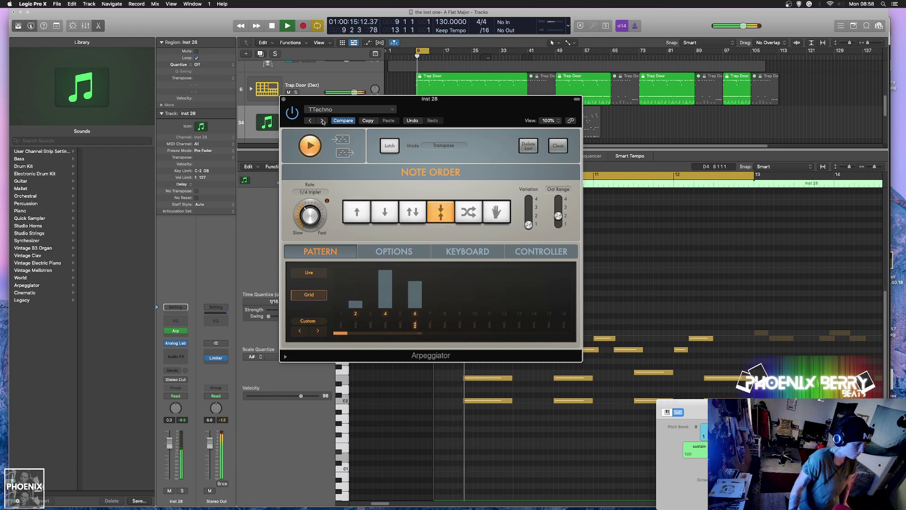
click(322, 121)
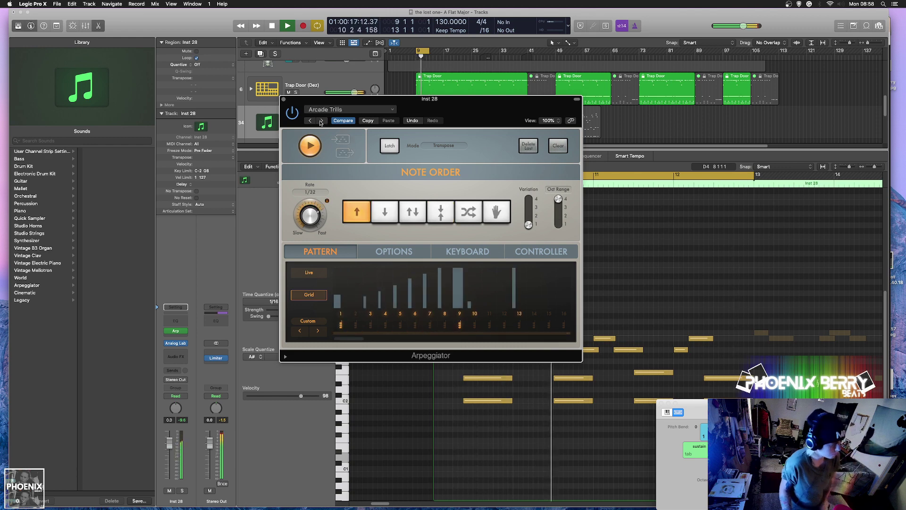
click(285, 101)
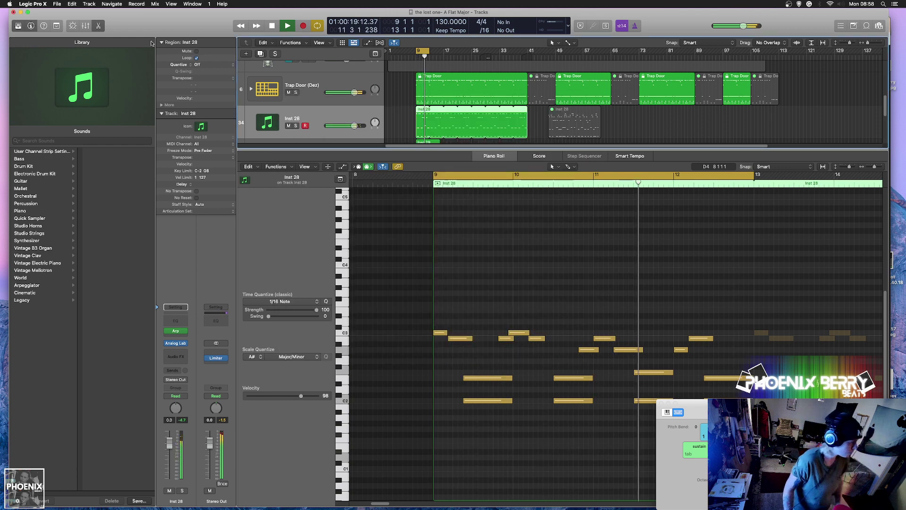
Lower the volume of the Inst 28 track to -18.5 dB in the full arrangement view.
key(e)
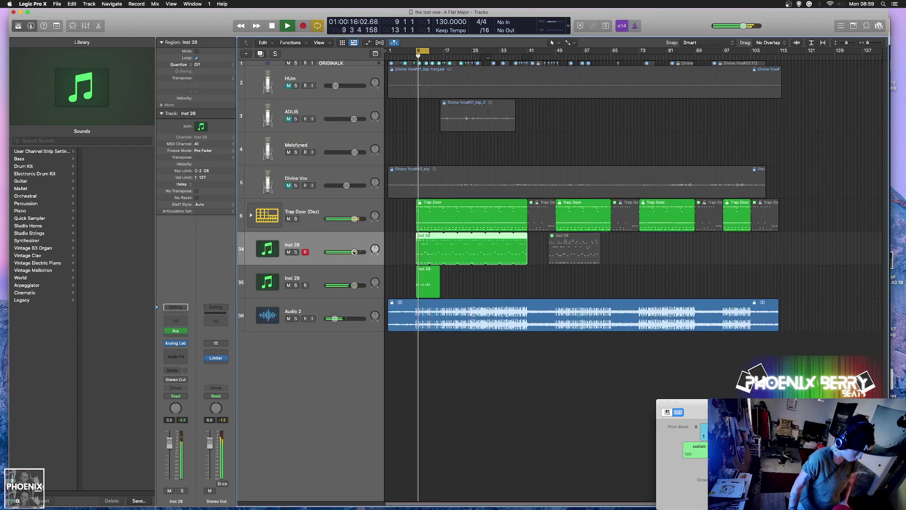
drag(354, 251, 334, 251)
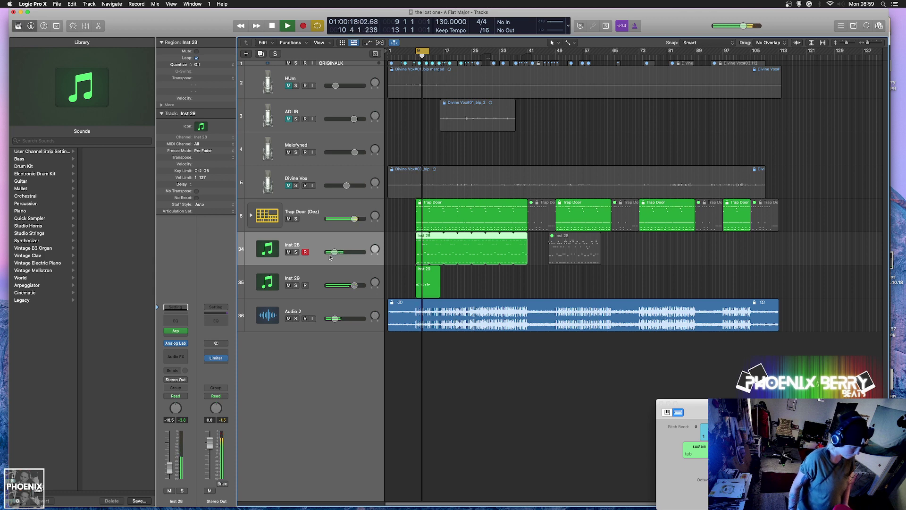
Shorten the eight lower notes of the first Inst 28 region so they start later and end sooner, then stop playback.
double_click(425, 257)
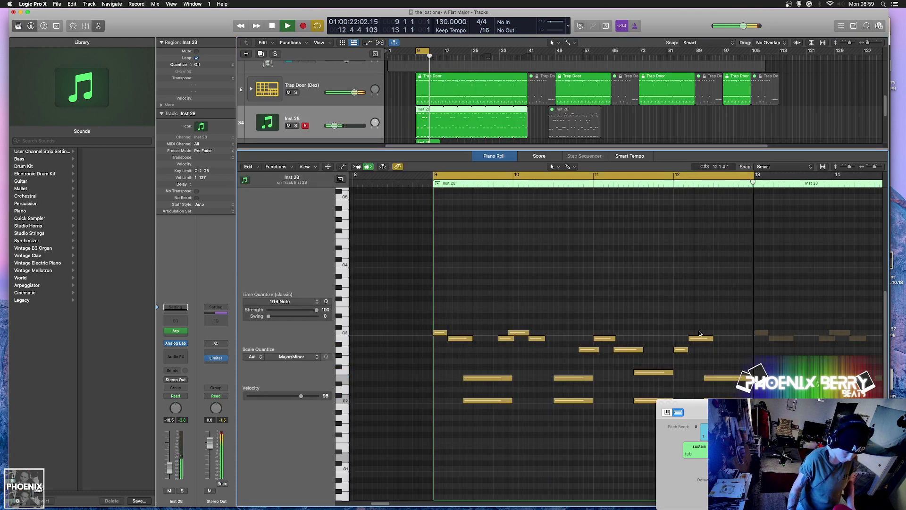
scroll(731, 357, down, 3)
scroll(731, 357, down, 5)
drag(751, 252, 468, 306)
drag(513, 324, 474, 325)
key(space)
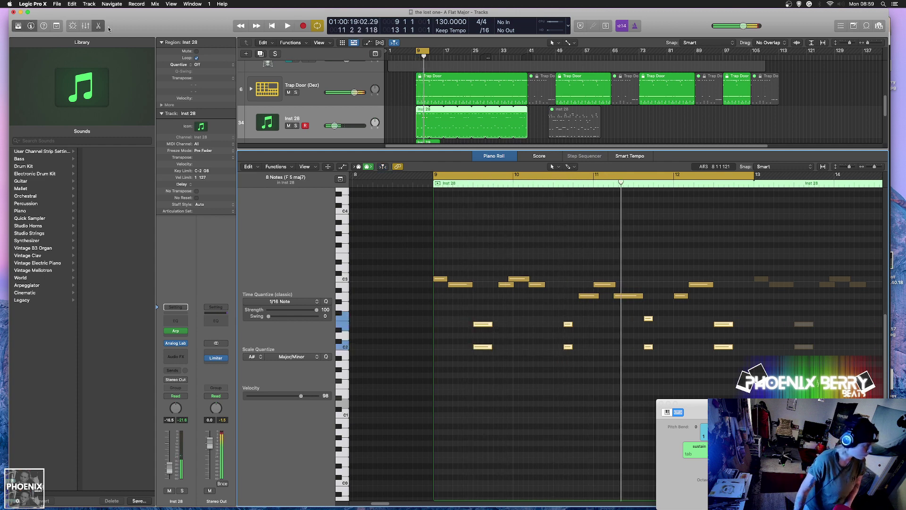
Close the Piano Roll and delete the Inst 28 track together with its regions.
click(100, 25)
click(343, 282)
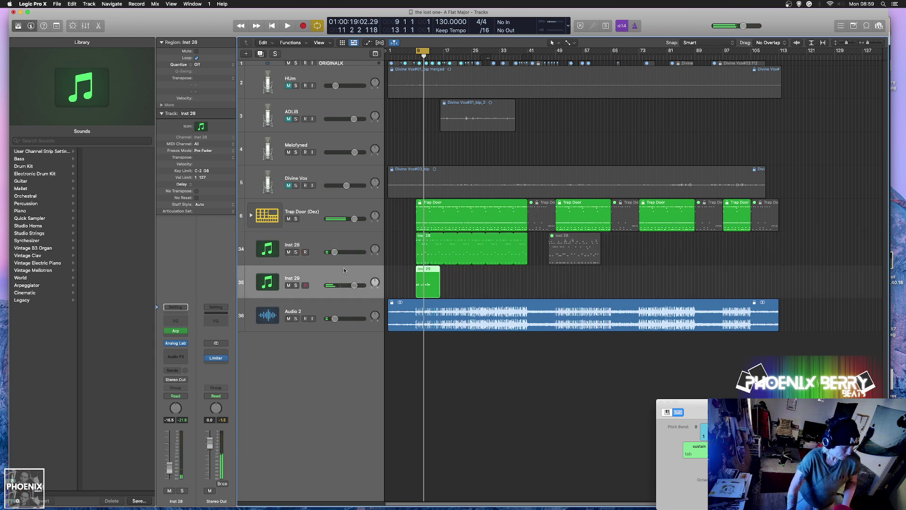
click(337, 249)
key(BackSpace)
key(super+BackSpace)
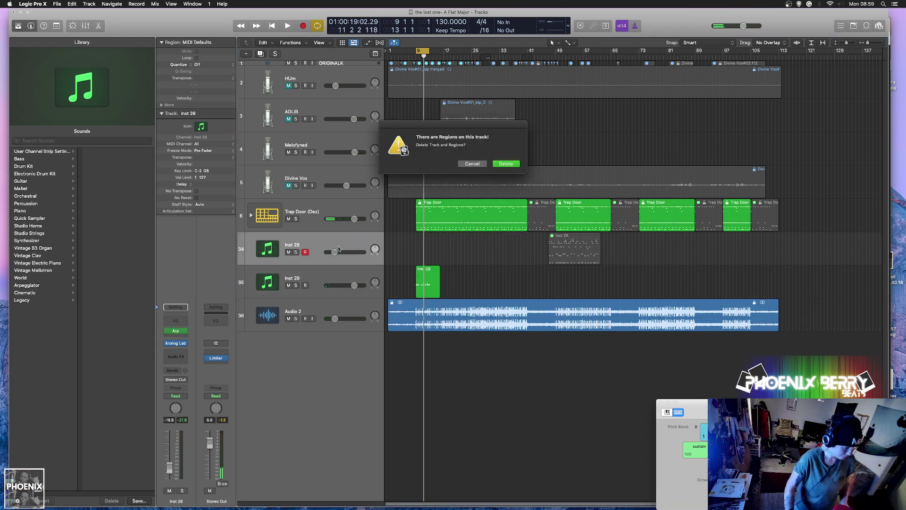
key(Return)
Loop the four-bar Inst 29 region to the end of the first Trap Door region and extend the cycle range to bar 41 during playback.
key(b)
key(space)
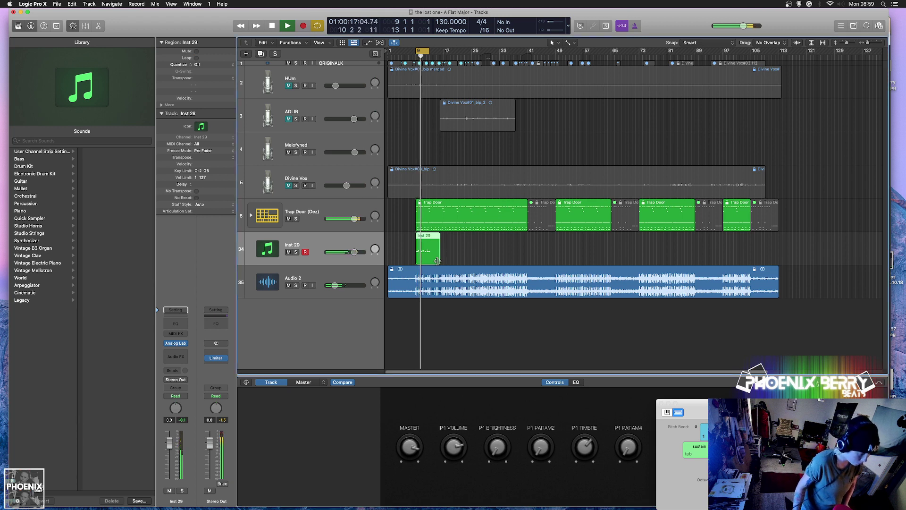
drag(440, 263, 528, 237)
drag(429, 51, 527, 50)
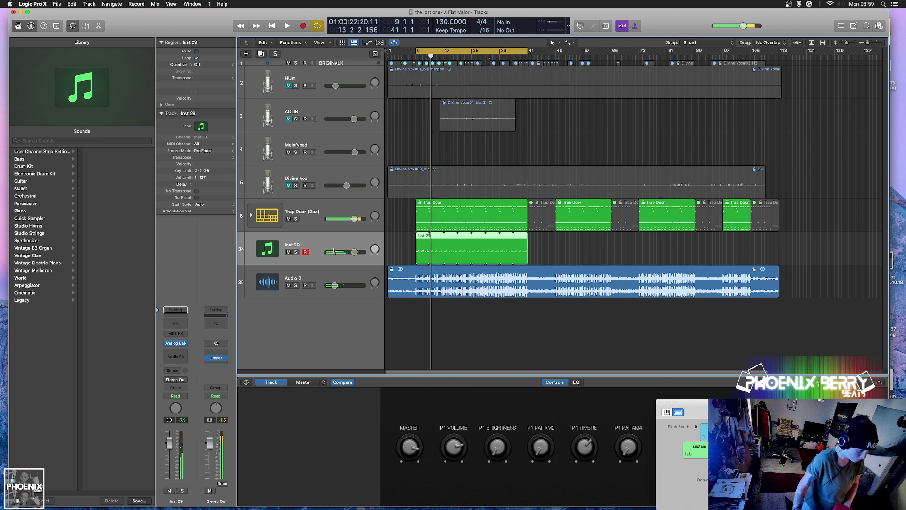
Unmute Divine Vox, play the song, lower the Inst 29 volume to -10.6 dB, and raise Audio 2 slightly.
click(288, 185)
key(space)
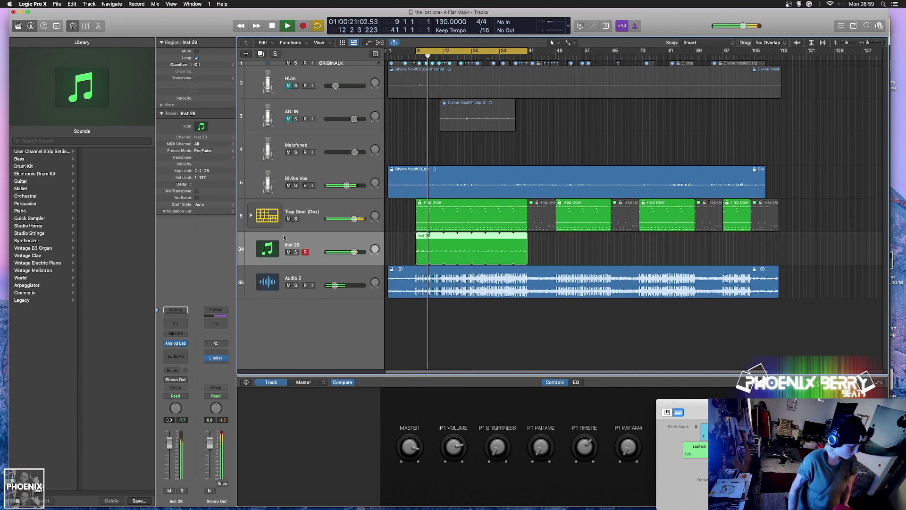
drag(345, 255, 337, 285)
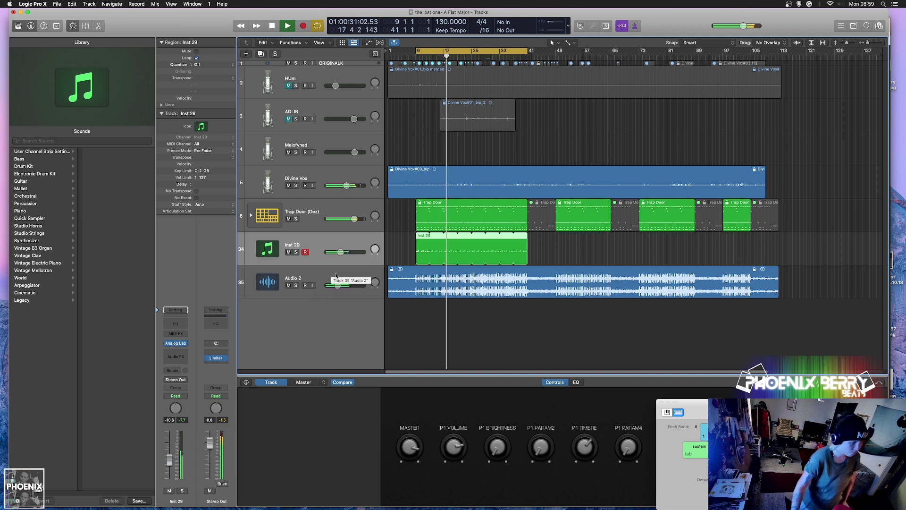
Toggle solo on the Audio 2 track during playback to compare it with the full mix.
click(296, 286)
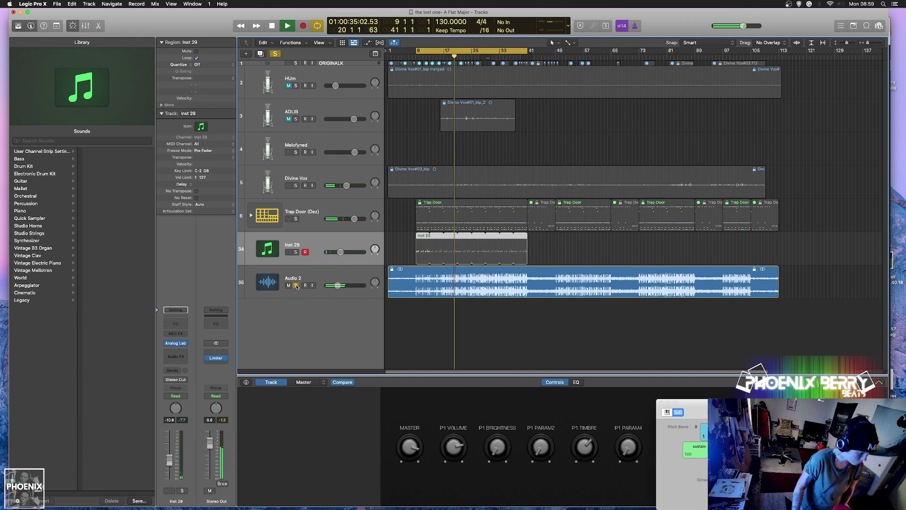
click(296, 286)
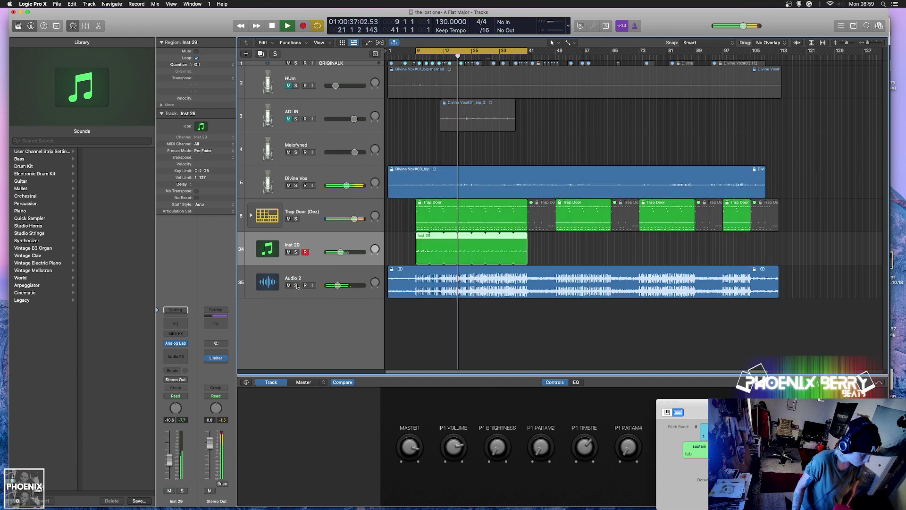
click(296, 286)
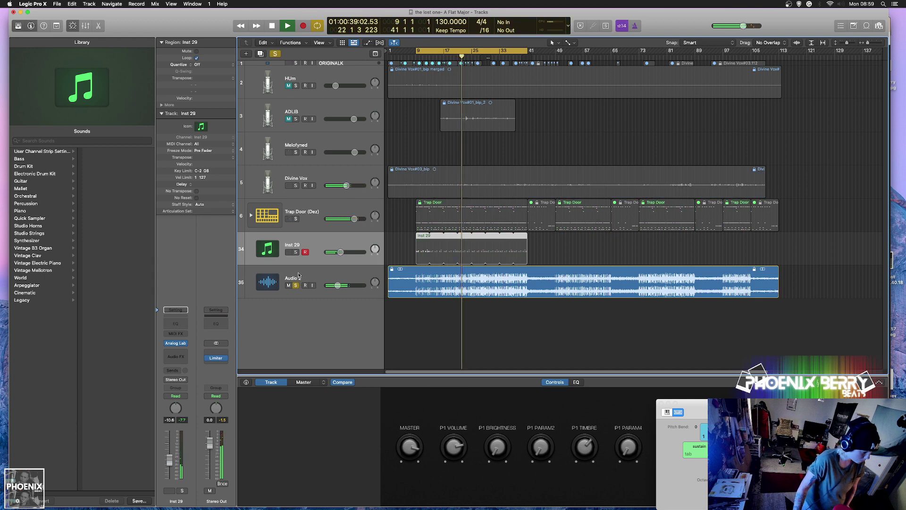
Duplicate the Trap Door drummer track and assign the Rock drummer Max - Punk Rock to the new track.
click(331, 213)
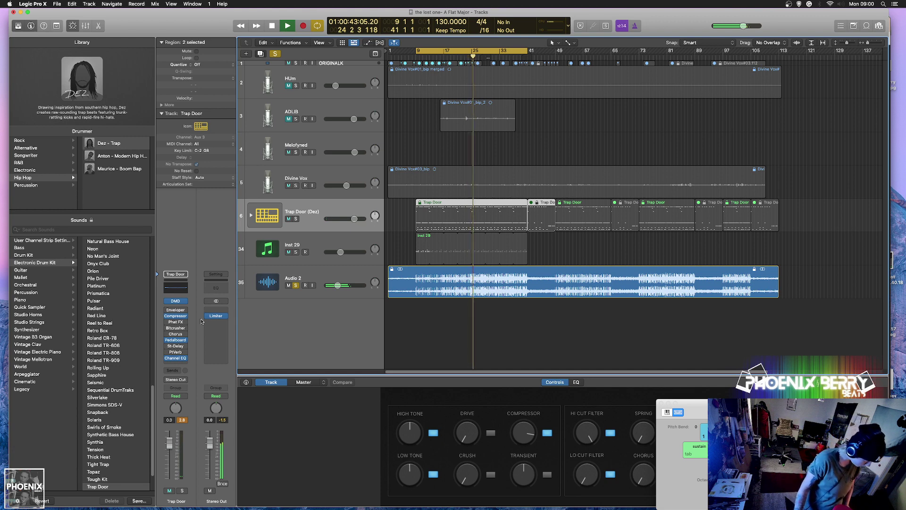
key(super+d)
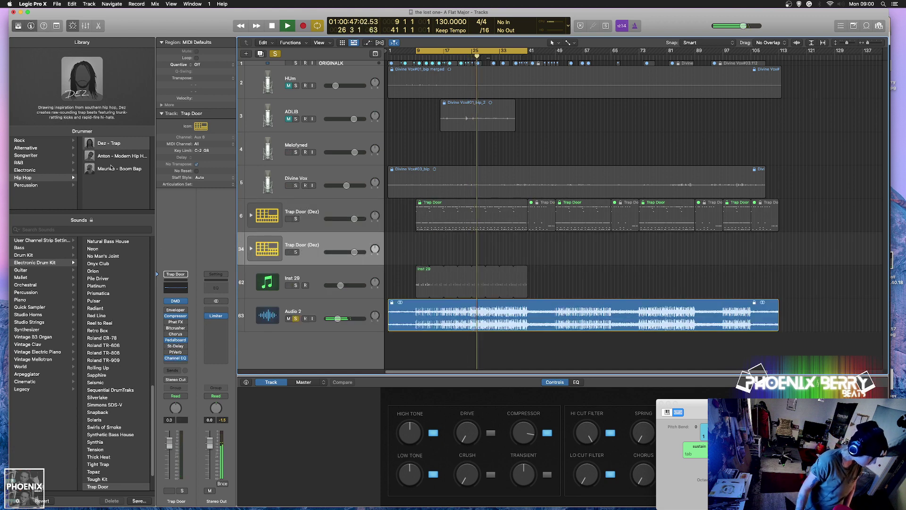
click(38, 148)
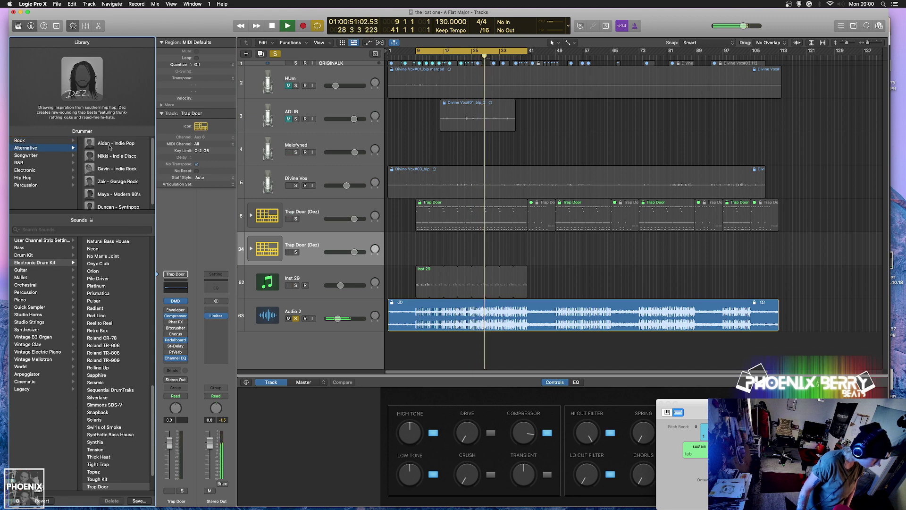
key(Up)
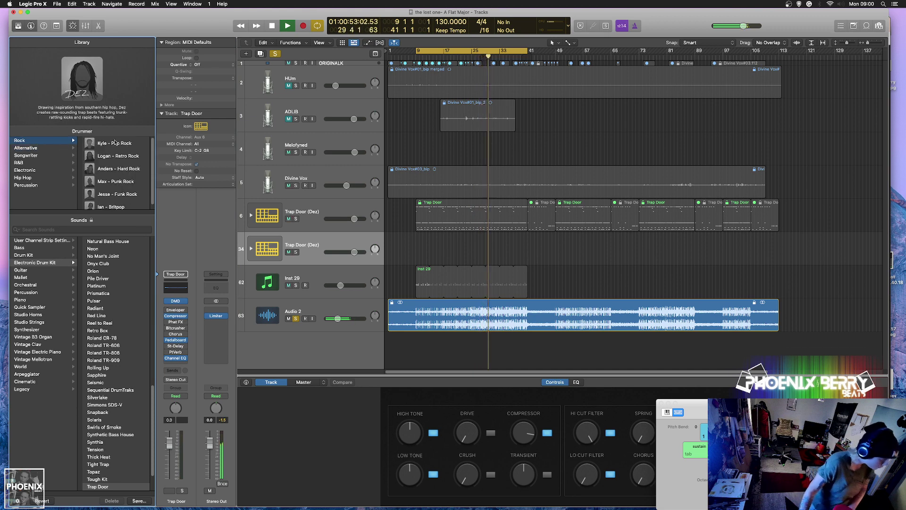
click(123, 182)
click(514, 182)
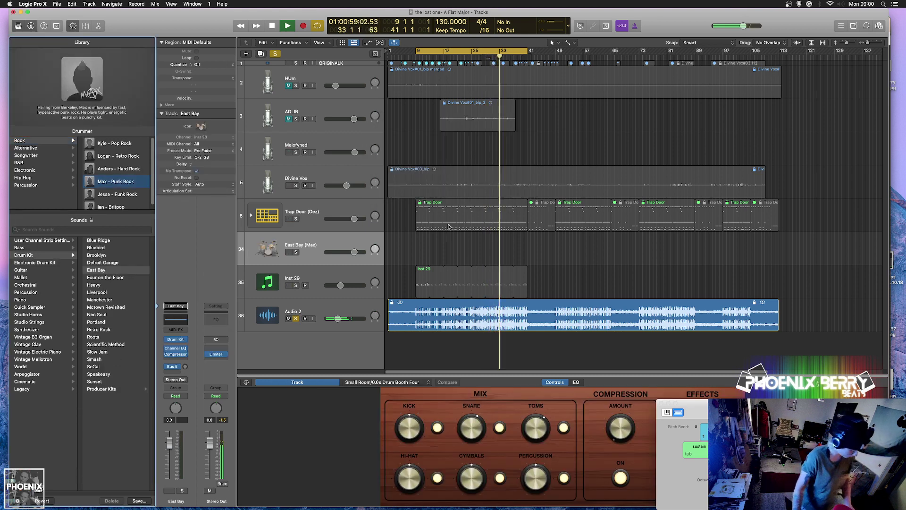
Copy all Trap Door drum regions onto the East Bay track at the same bars and solo that track during playback.
drag(448, 227, 449, 257)
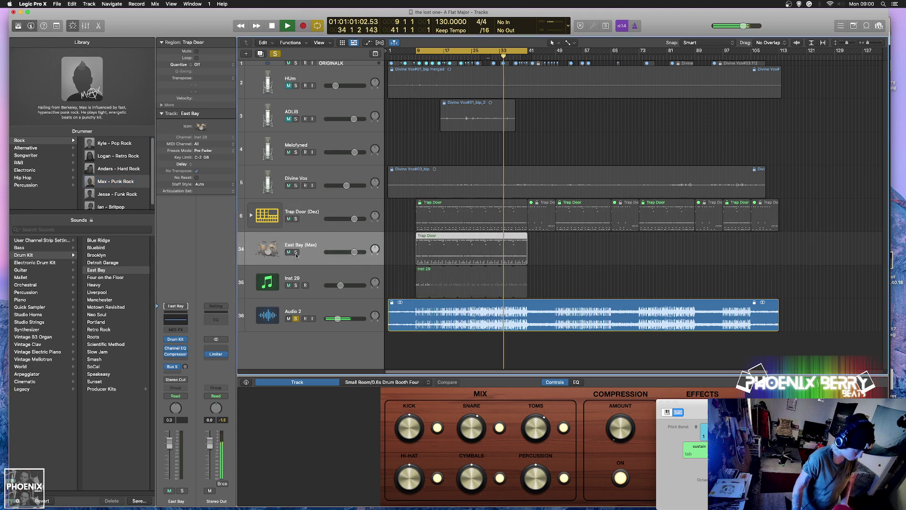
click(296, 253)
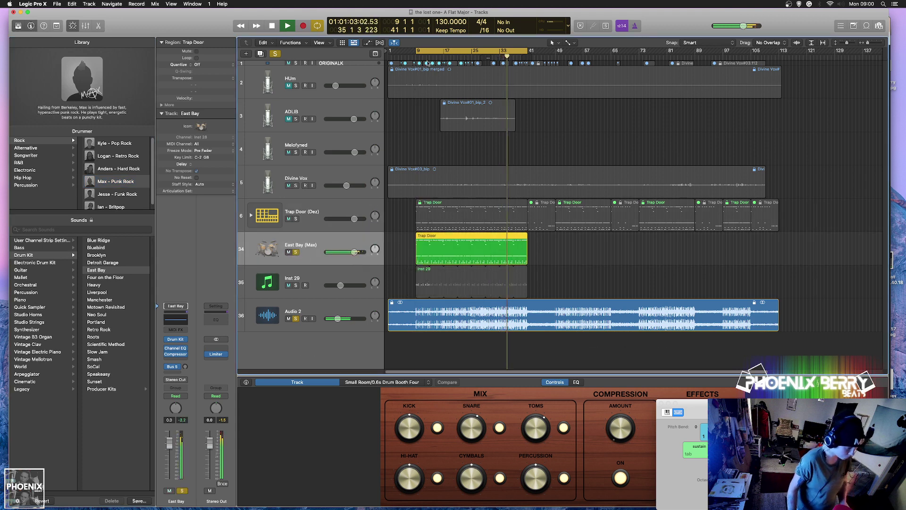
click(444, 55)
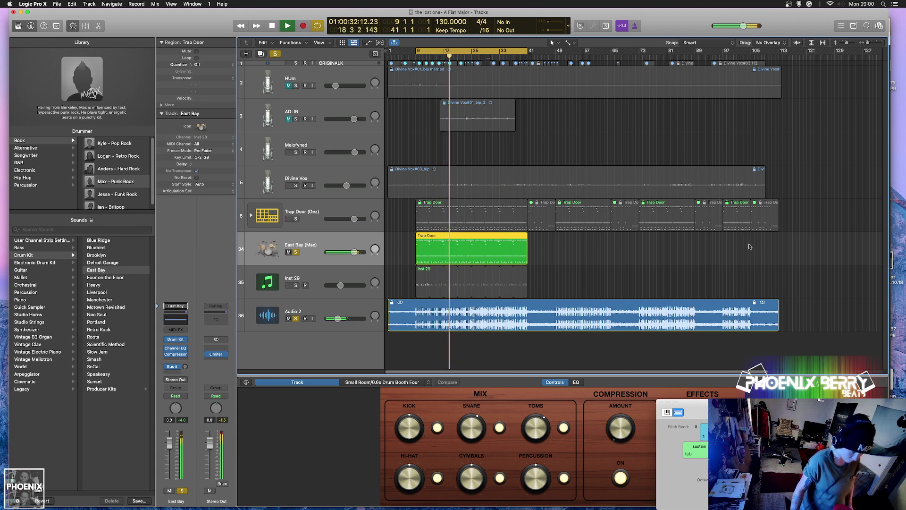
drag(764, 244, 546, 242)
key(ctrl+m)
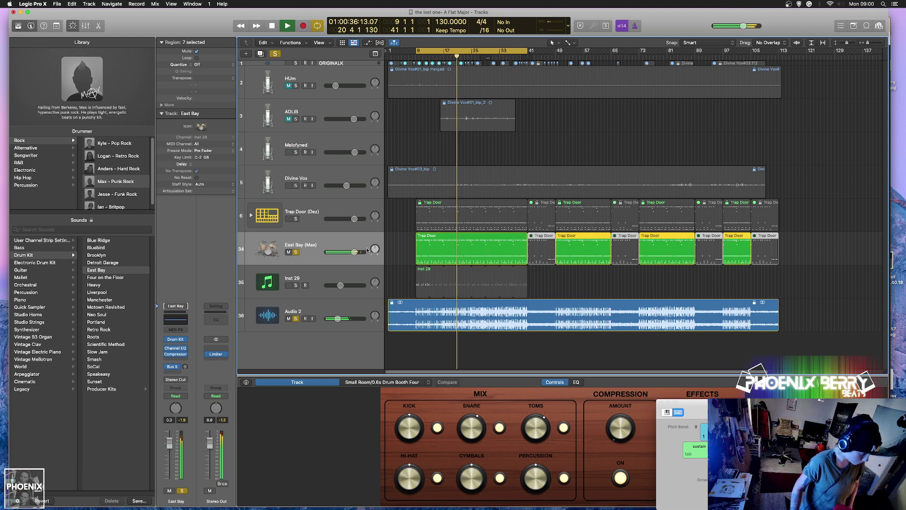
Lower the East Bay track's volume and solo the Trap Door and Inst 29 tracks alongside it.
drag(354, 252, 338, 252)
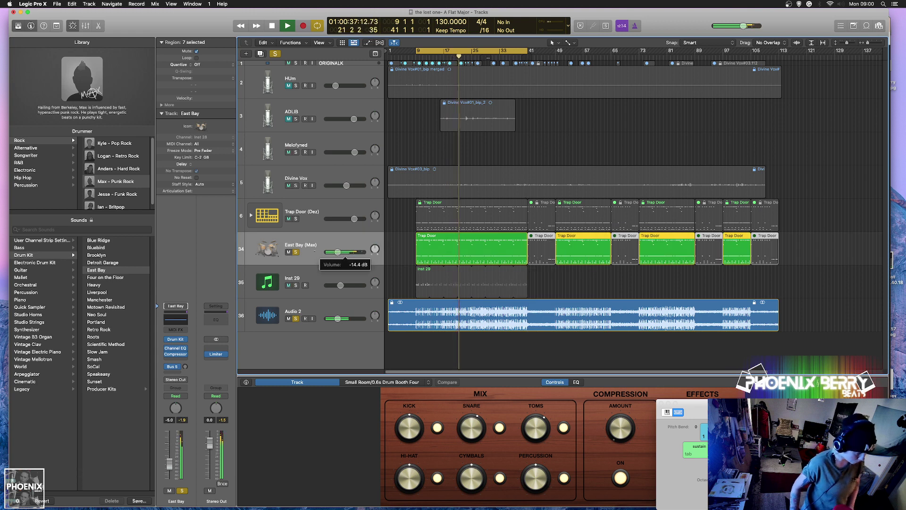
click(296, 219)
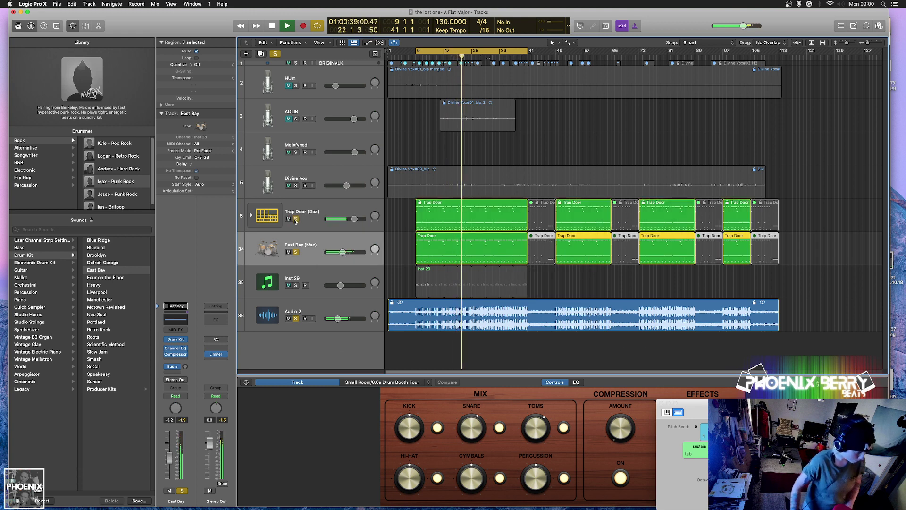
click(296, 286)
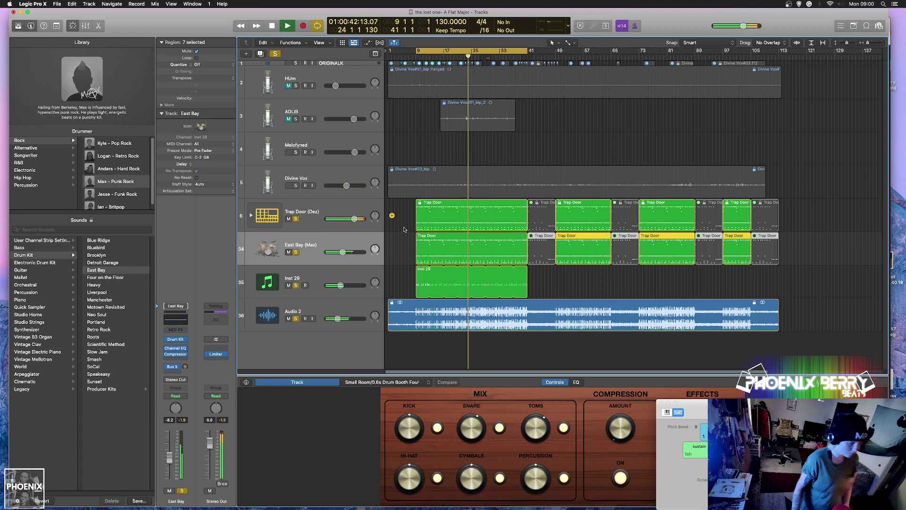
Toggle the Audio 2 solo and replay the song from the start to compare the layered drums with the reference.
click(296, 319)
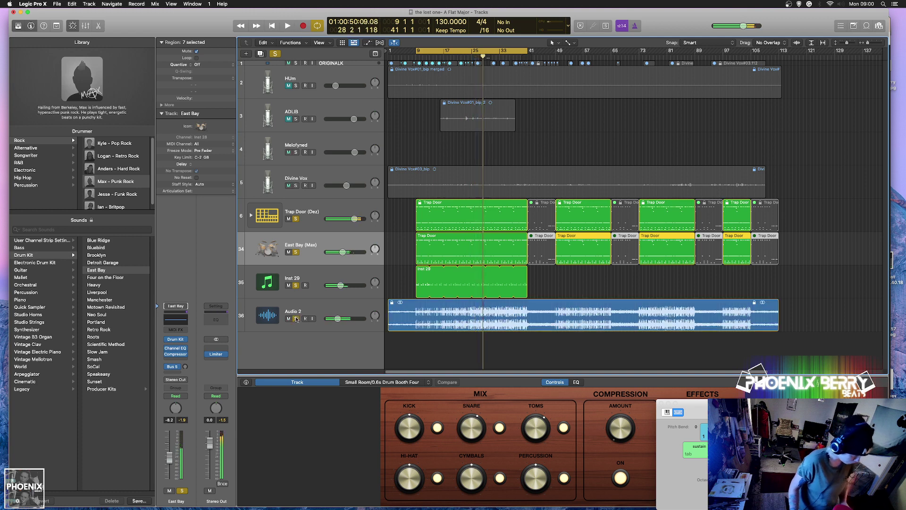
click(296, 318)
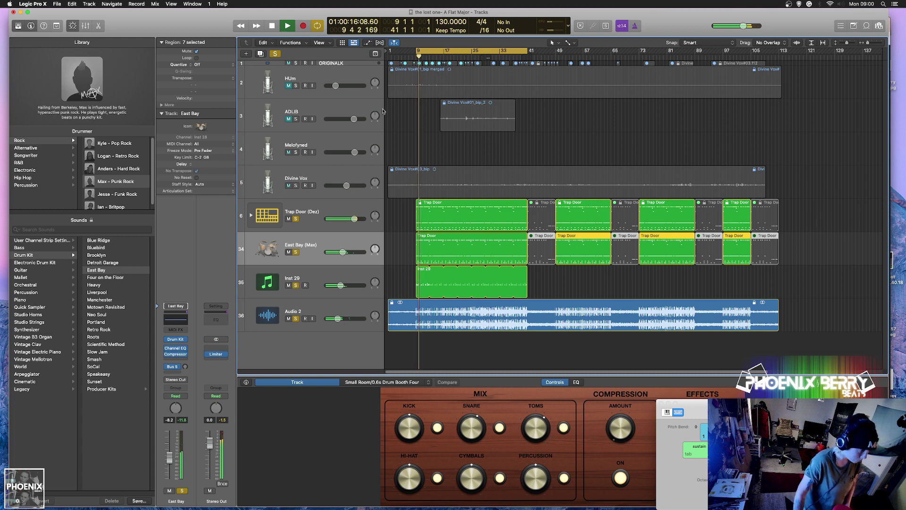
key(Return)
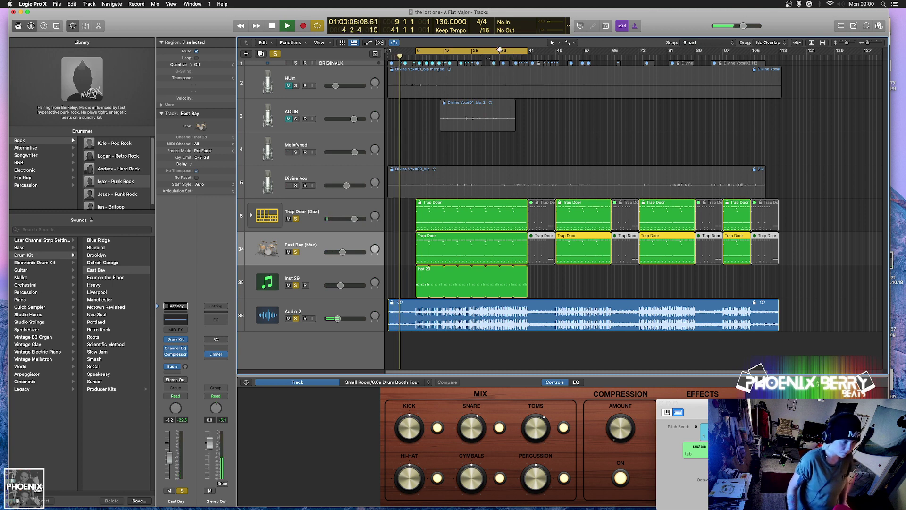
drag(865, 50, 874, 46)
key(space)
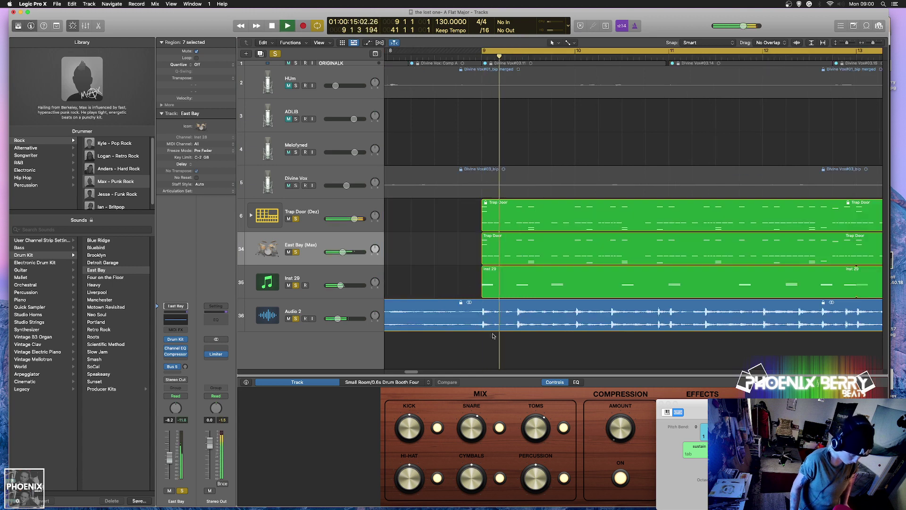
key(space)
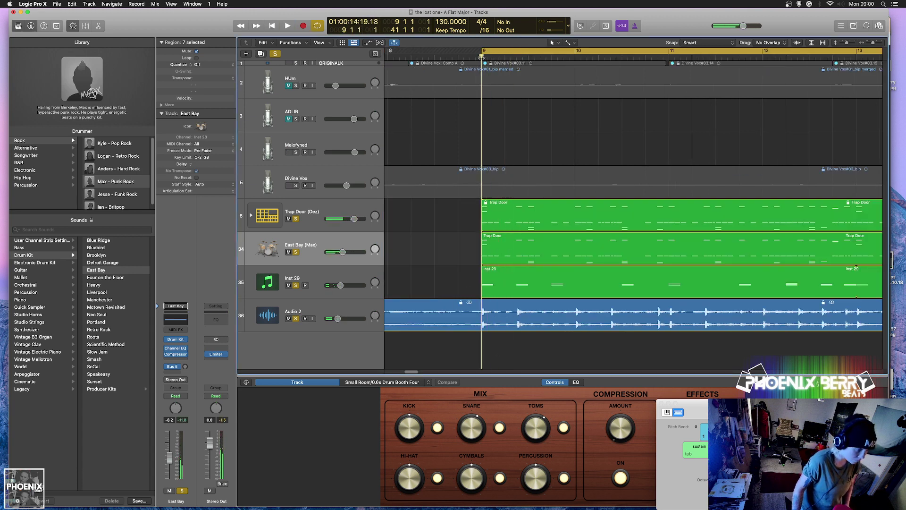
Try to split the Audio 2 region at bar 9, and mute the full Audio 2 region.
click(469, 329)
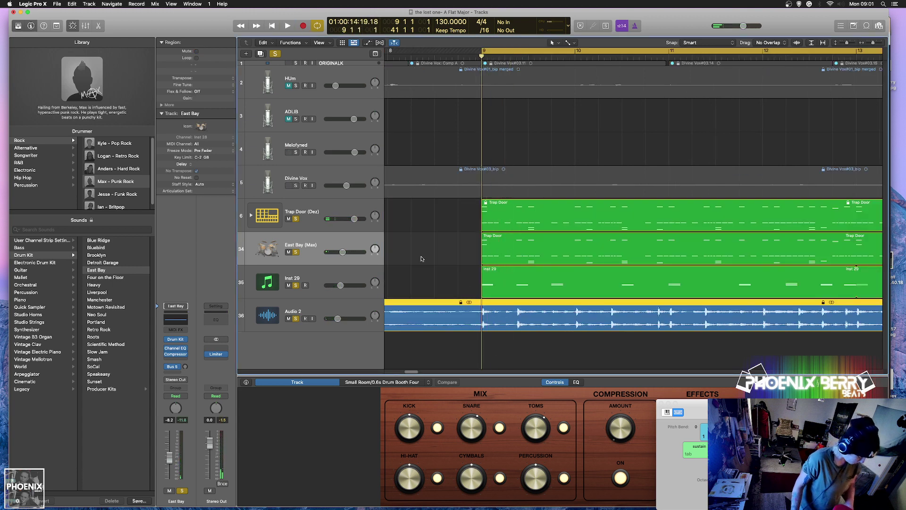
key(super+t)
click(436, 308)
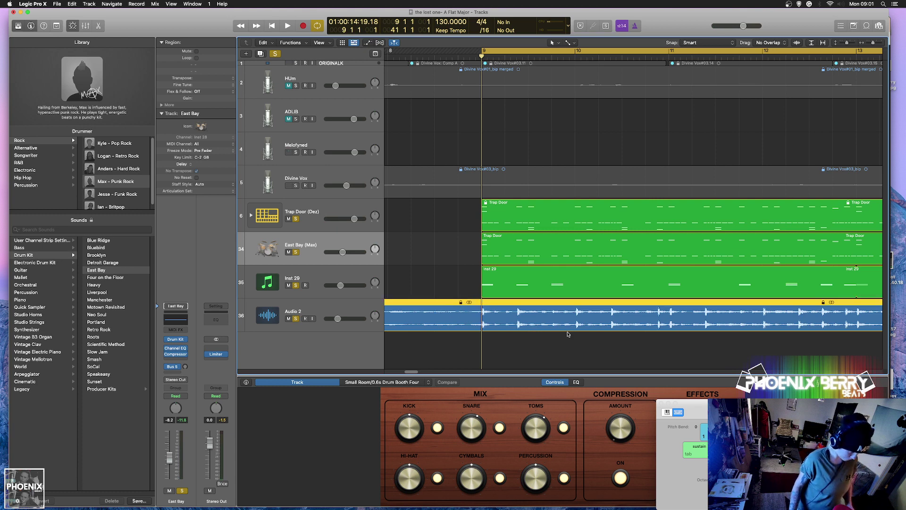
shift+click(491, 314)
right_click(491, 313)
click(509, 315)
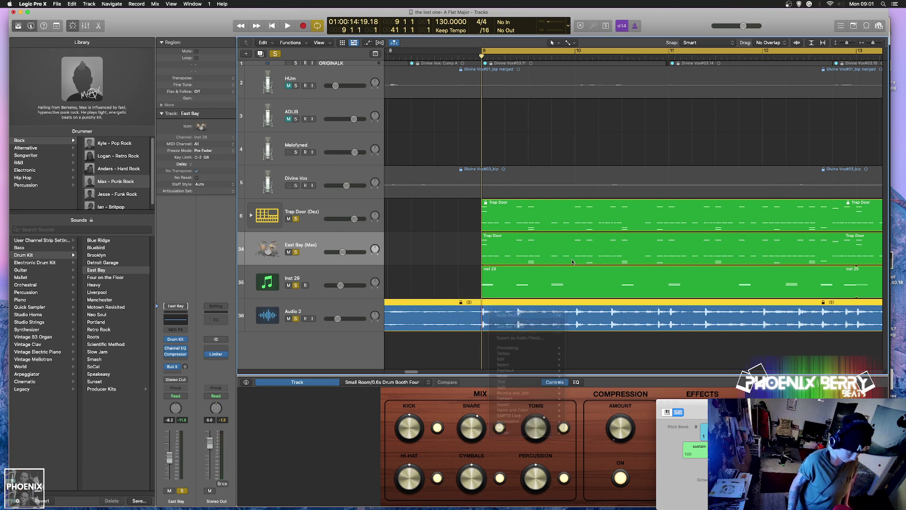
click(317, 306)
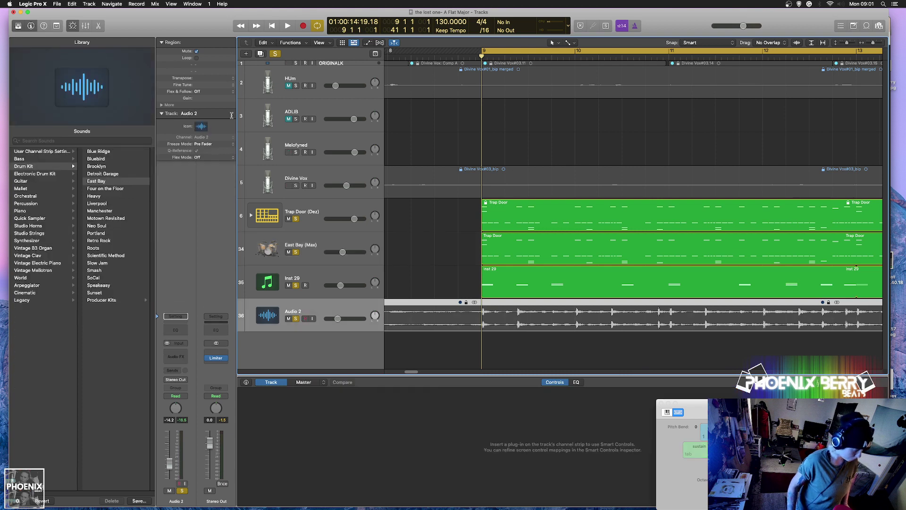
Add a duplicate audio track named Sample below Audio 2 and hide the Smart Controls, Inspector and Library.
click(261, 55)
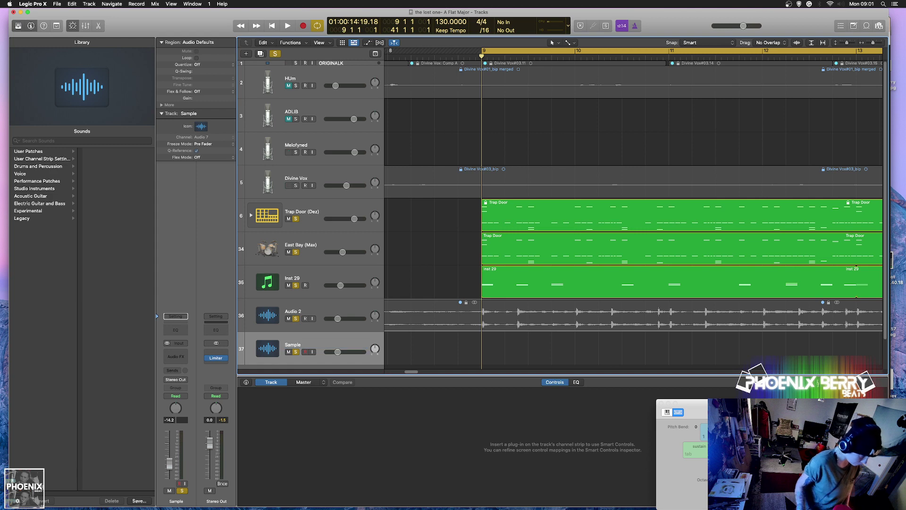
click(72, 25)
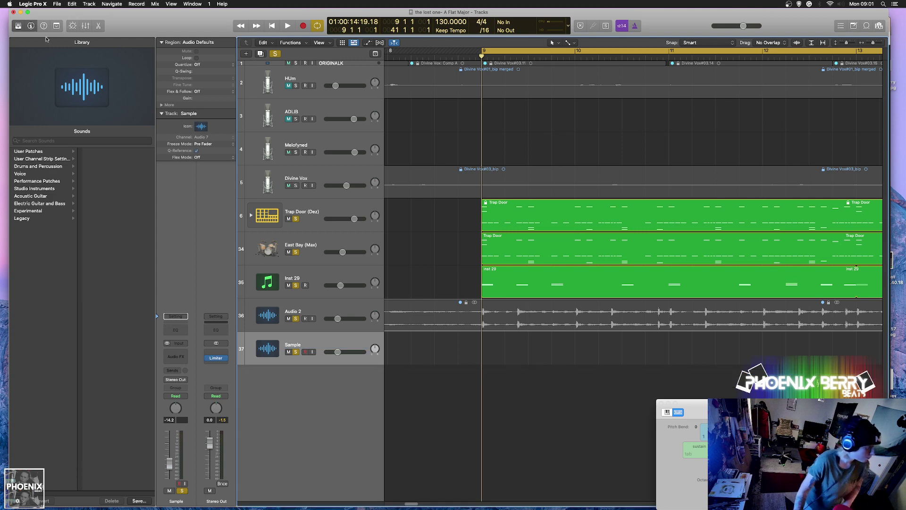
click(33, 27)
click(18, 27)
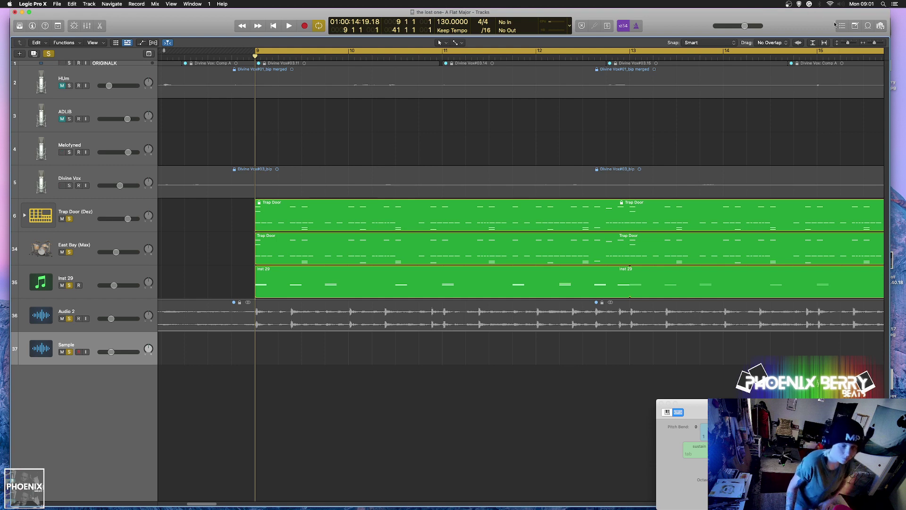
Place an eight-bar audio excerpt on the Sample track and move it to span bars 1 to 9.
drag(874, 42, 872, 43)
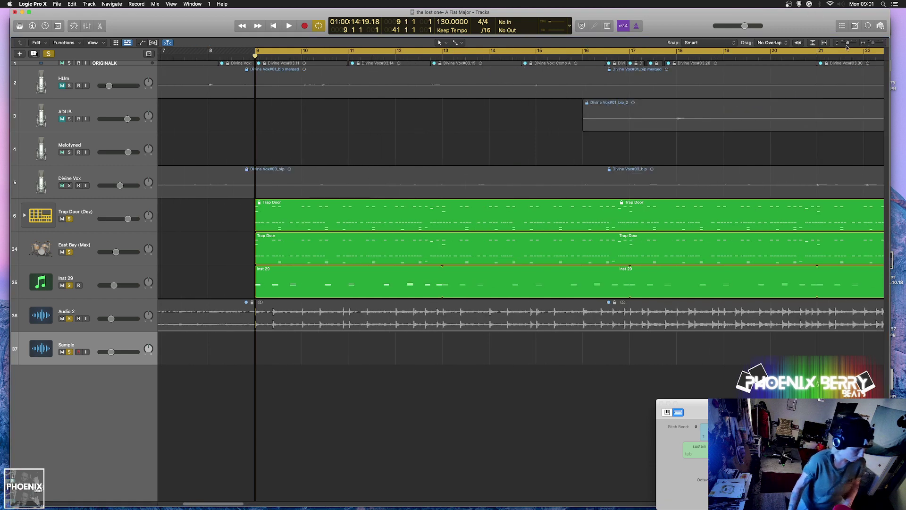
drag(203, 506, 146, 435)
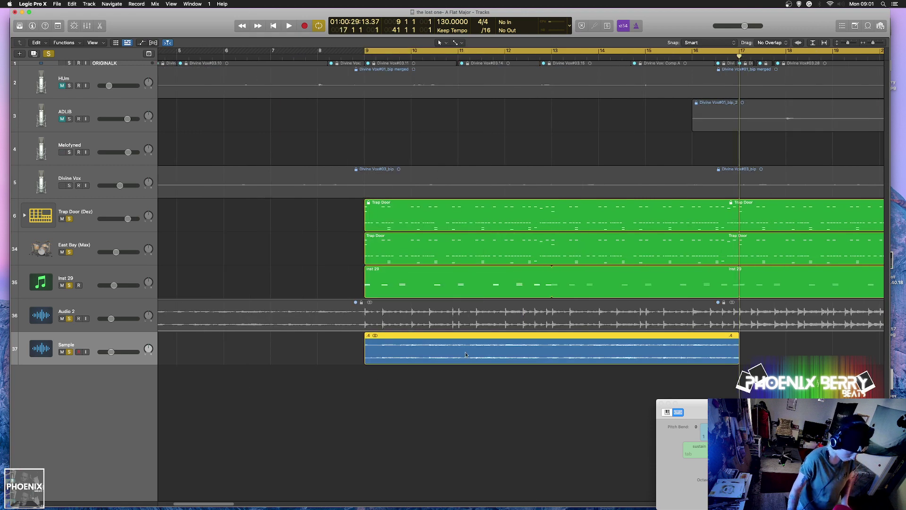
drag(465, 354, 264, 348)
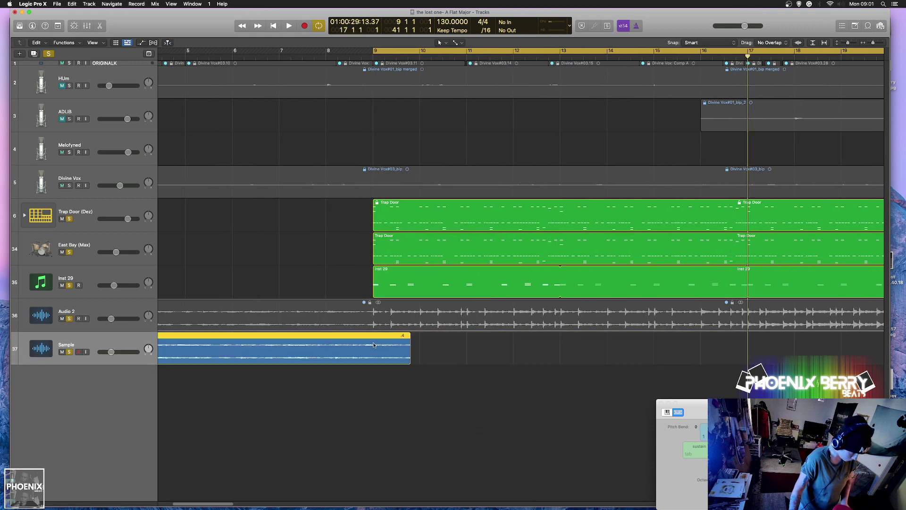
drag(373, 345, 292, 349)
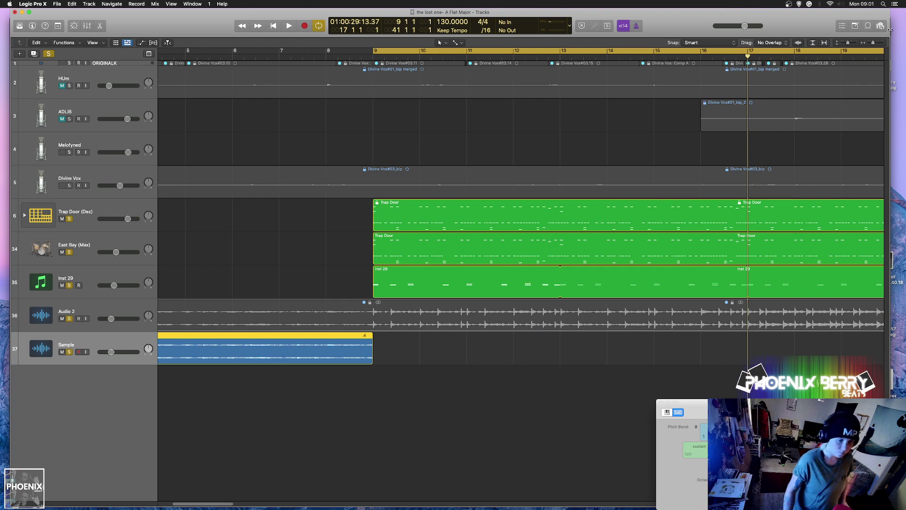
Split the Audio 2 region at bars 41 and 49 and copy the section between them onto the Sample track.
drag(873, 43, 861, 44)
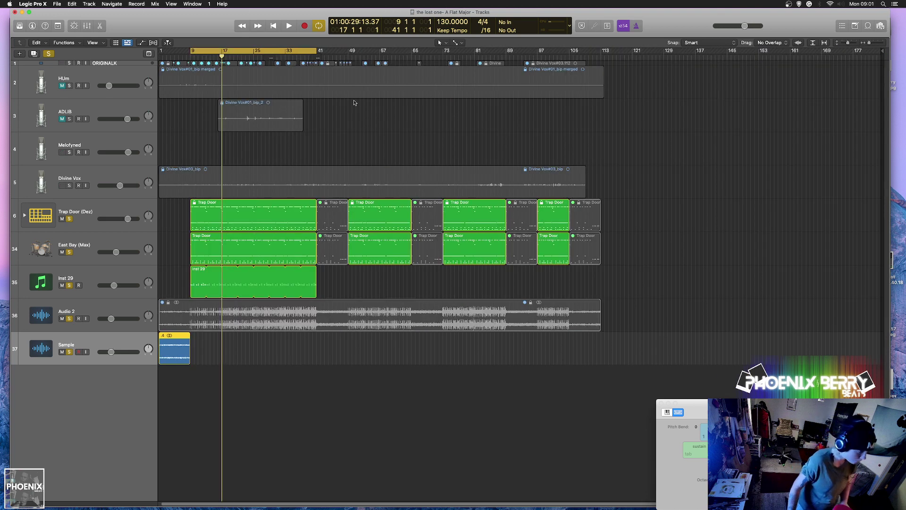
mouse_move(319, 56)
mouse_down()
mouse_move(307, 56)
mouse_move(315, 56)
mouse_up()
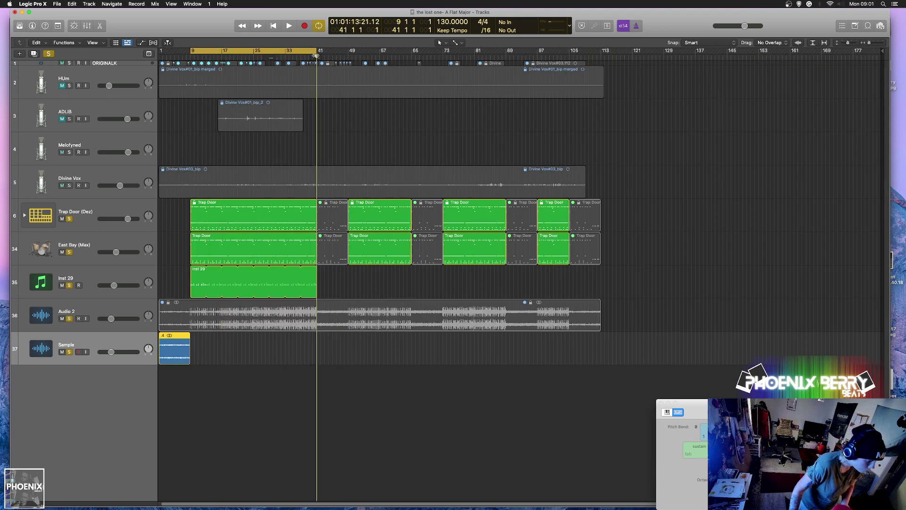
click(344, 312)
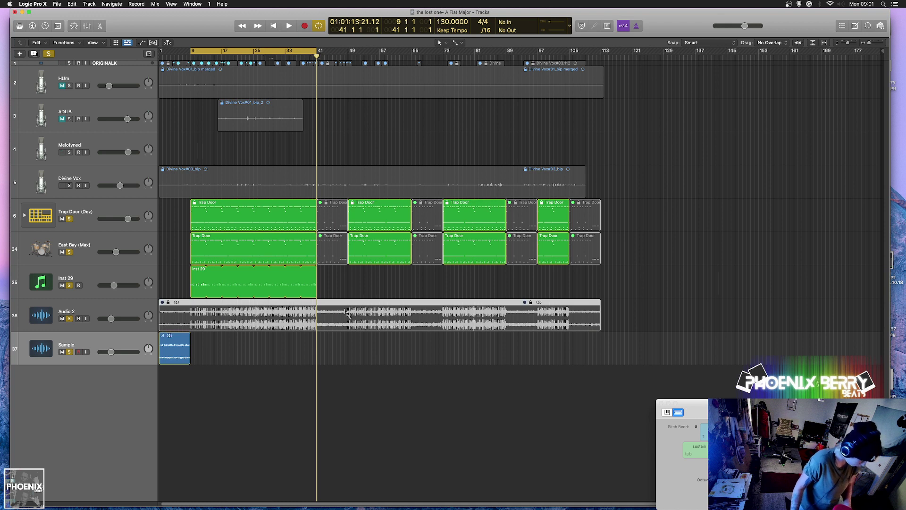
key(super+t)
drag(354, 56, 348, 57)
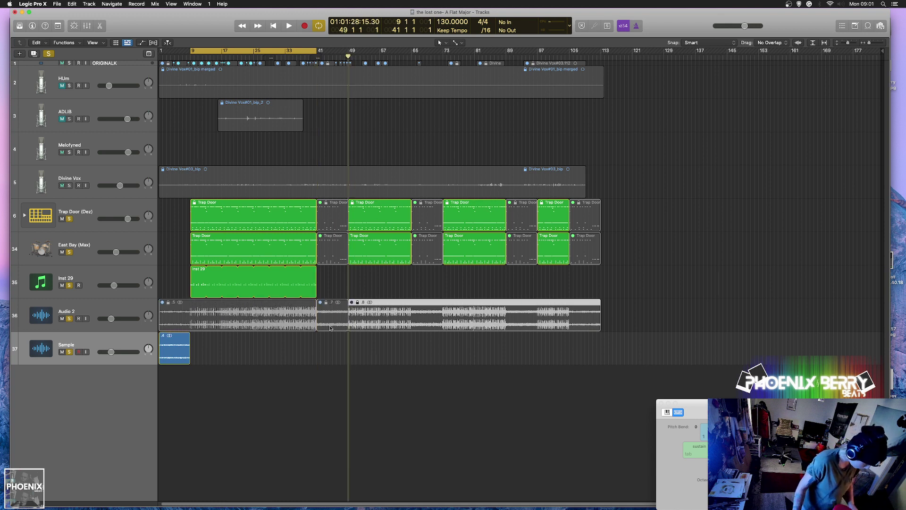
drag(331, 328, 333, 347)
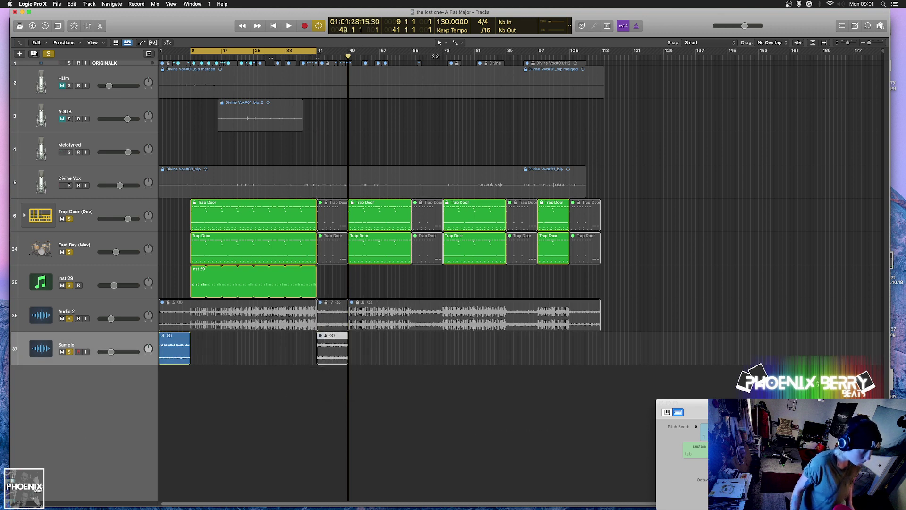
Split the long Audio 2 region at bars 65, 73, 89, 97 and 105.
drag(435, 56, 412, 56)
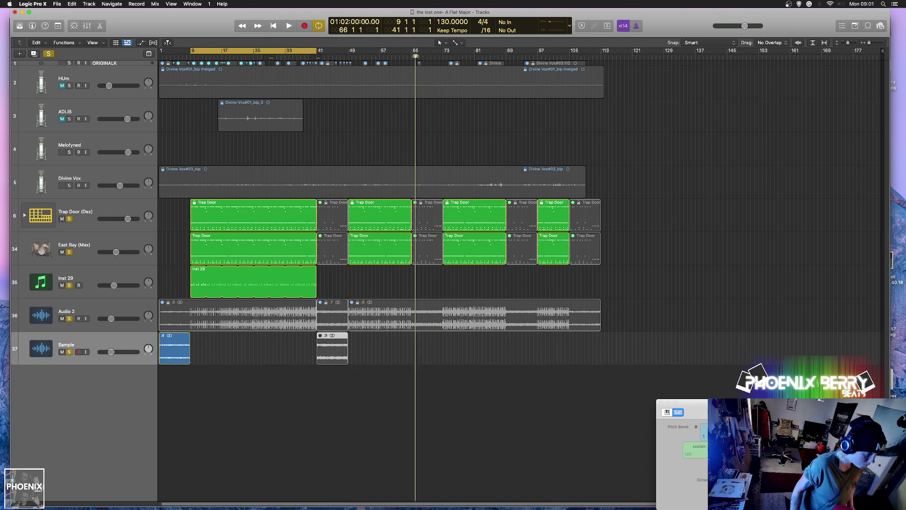
click(452, 316)
key(super+t)
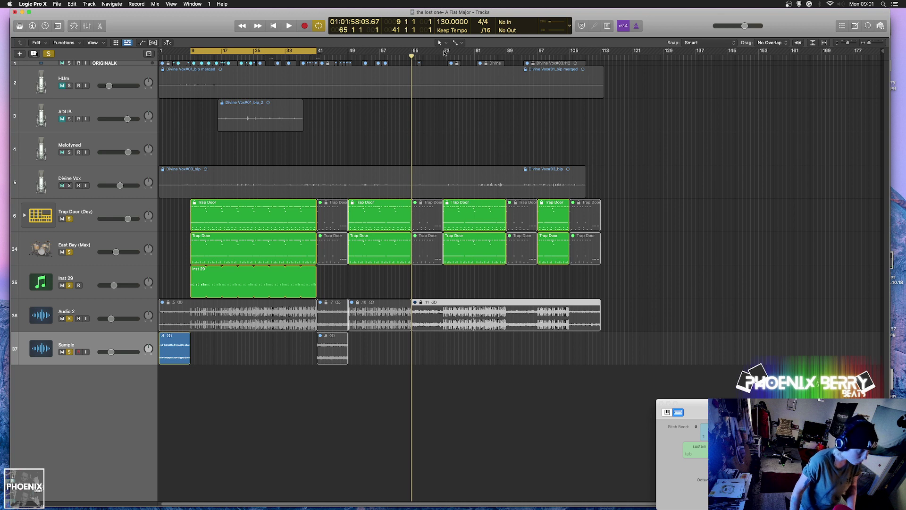
click(444, 53)
drag(445, 61, 443, 59)
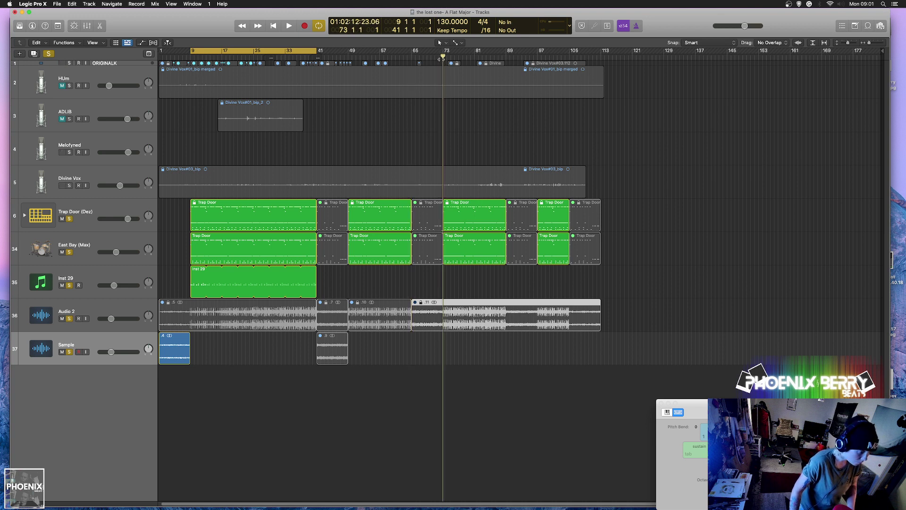
click(513, 55)
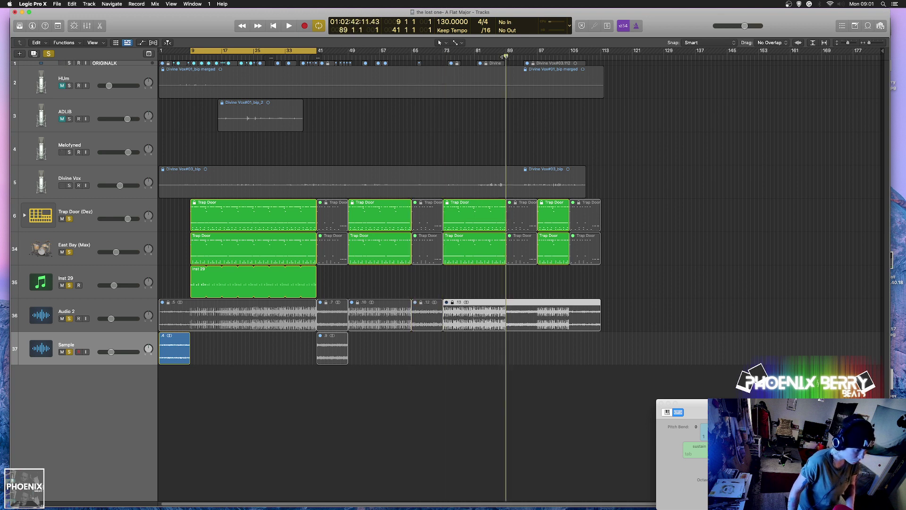
key(super+t)
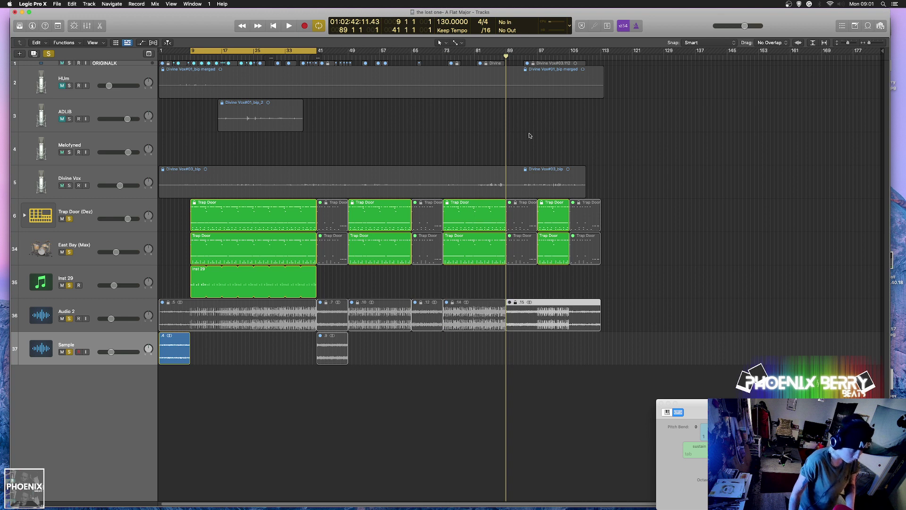
drag(532, 50, 570, 55)
key(super+t)
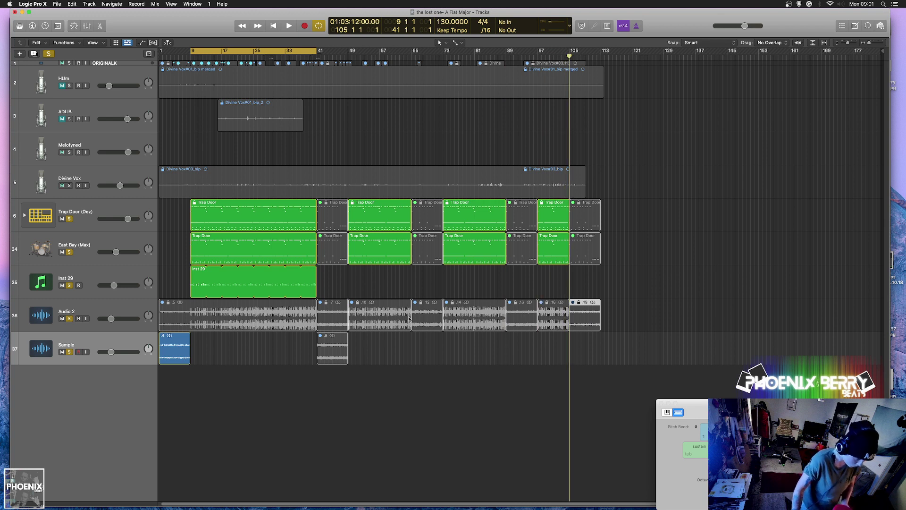
Copy the Audio 2 sections starting at bars 65, 89 and 105 onto the Sample track at the same positions.
drag(418, 315, 419, 348)
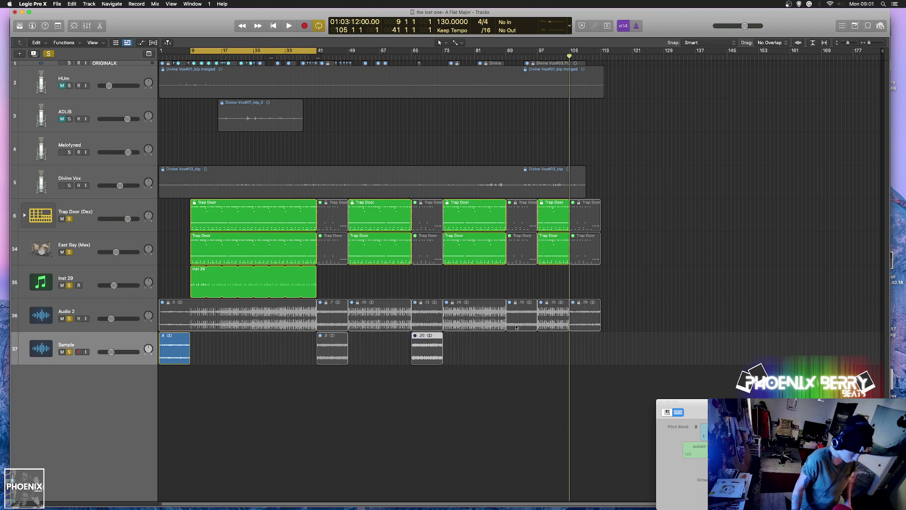
drag(516, 328, 518, 339)
drag(585, 320, 585, 336)
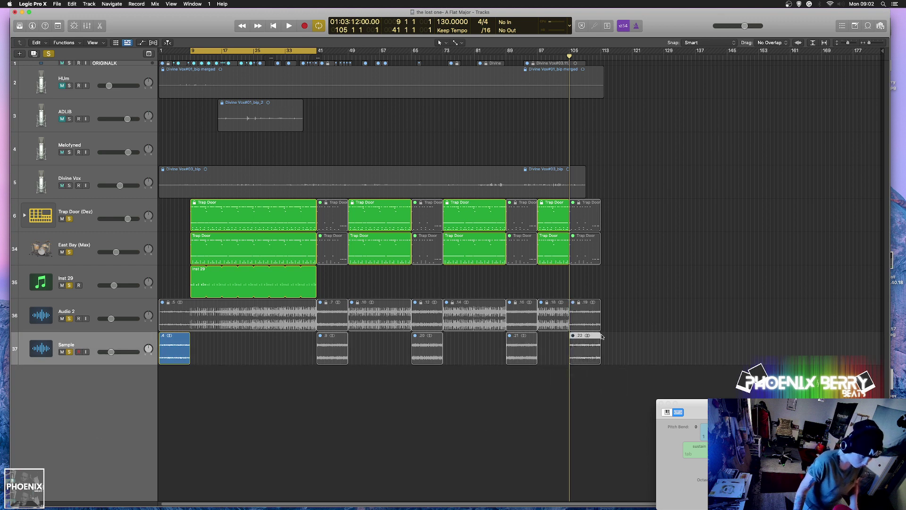
Try to join all the split Audio 2 regions back into one region.
click(626, 320)
right_click(264, 316)
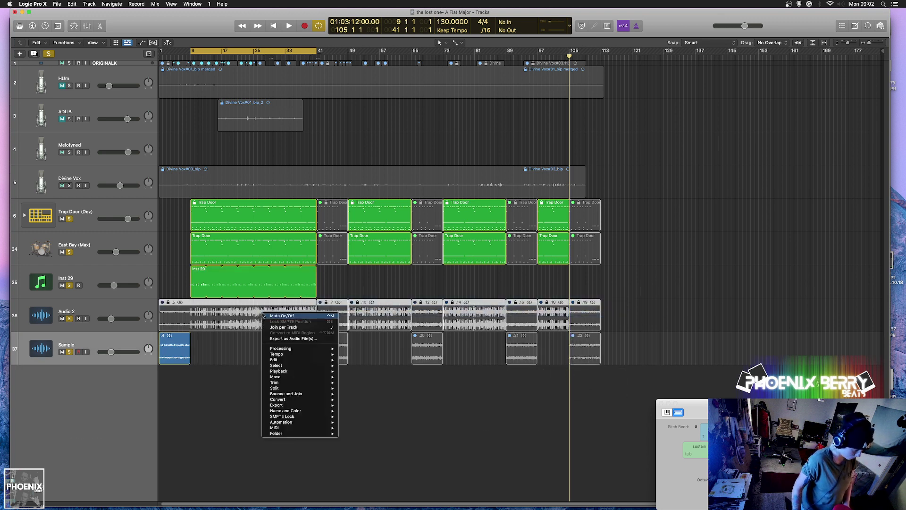
click(312, 328)
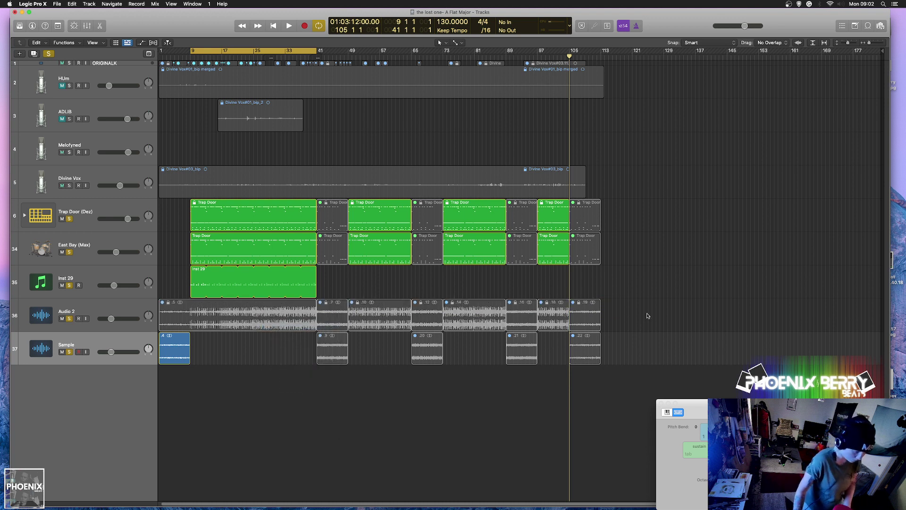
right_click(273, 309)
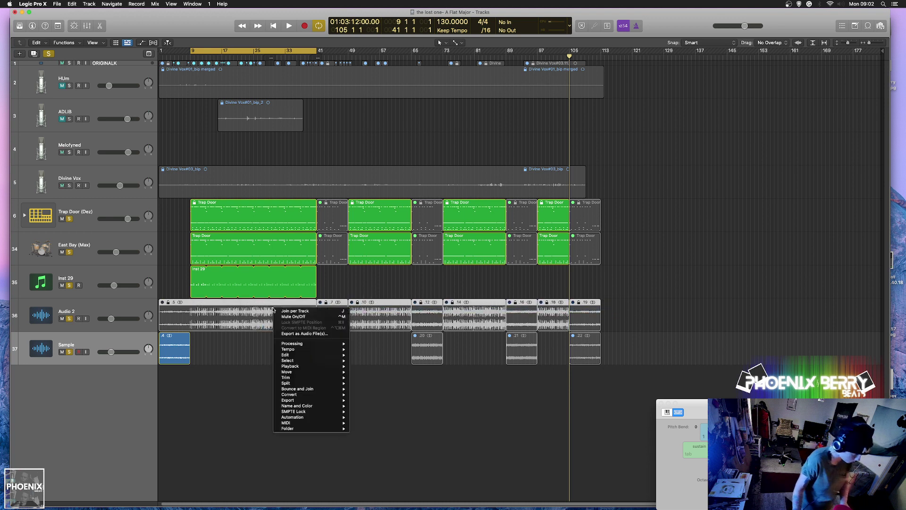
click(302, 311)
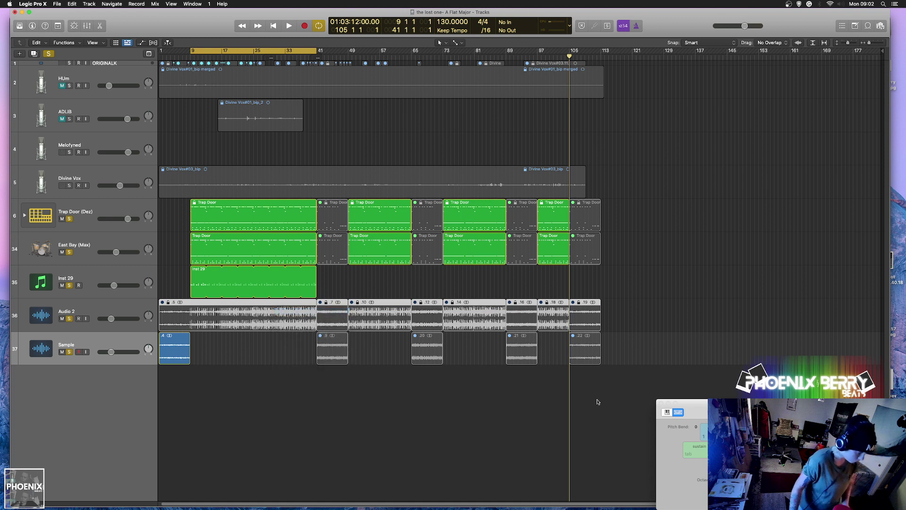
right_click(585, 315)
mouse_move(608, 397)
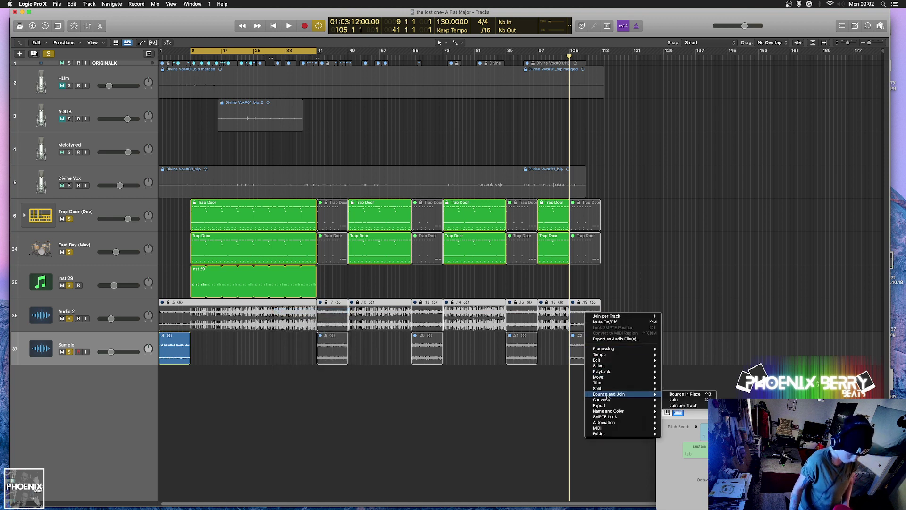
click(463, 382)
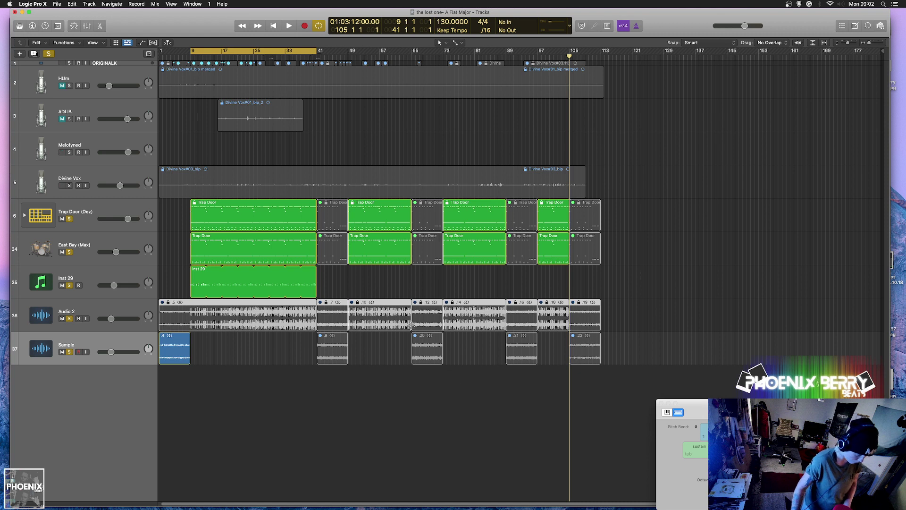
right_click(306, 318)
mouse_move(366, 397)
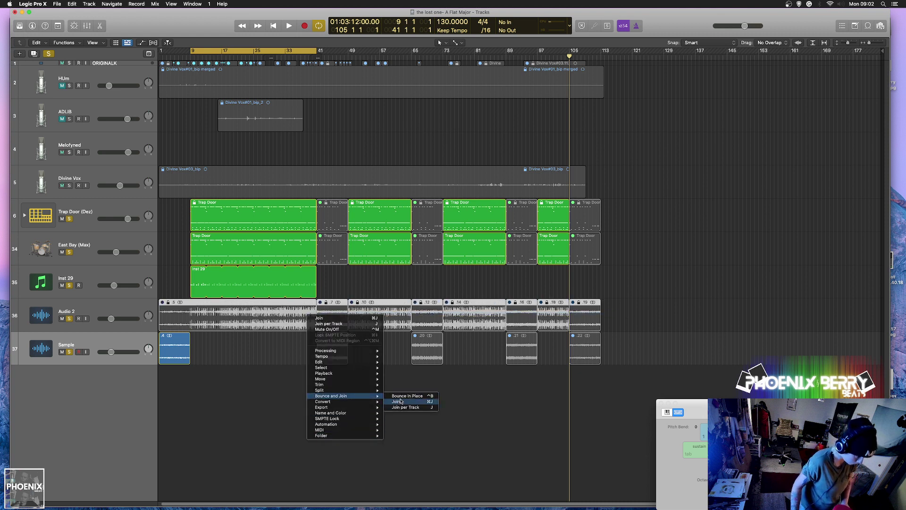
click(400, 401)
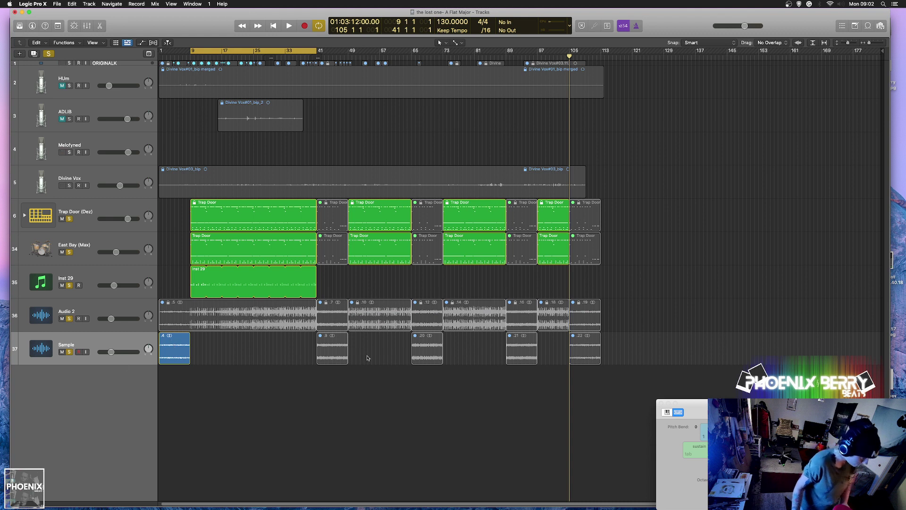
Unmute the copied Sample regions at bars 41, 65, 89 and 105 and lock their SMPTE position.
right_click(588, 351)
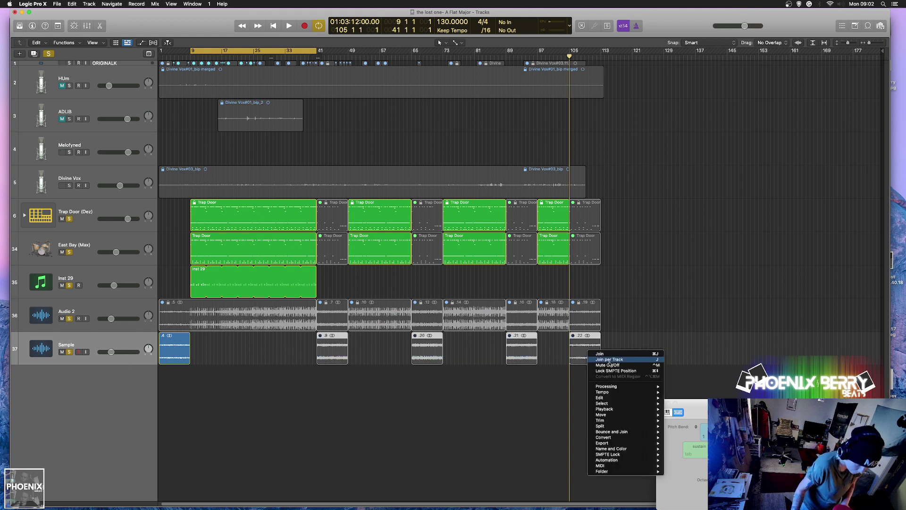
key(Escape)
right_click(597, 348)
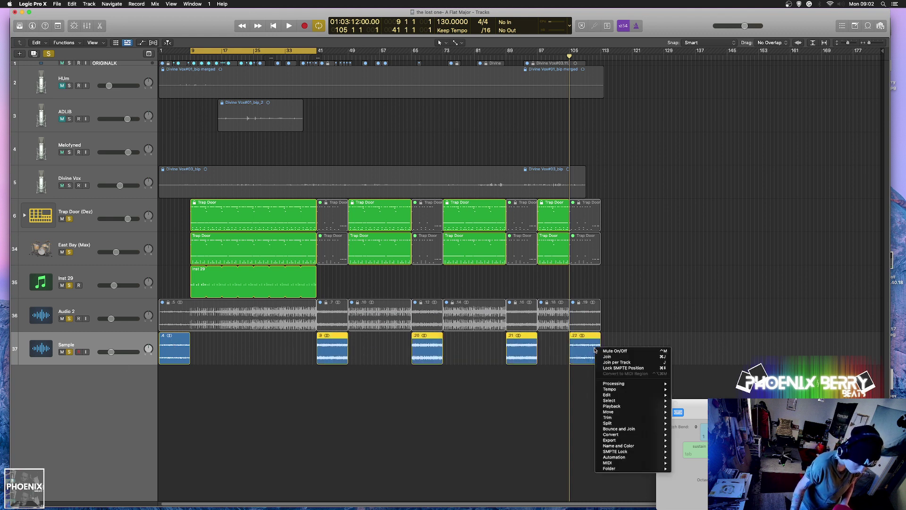
click(613, 368)
click(215, 369)
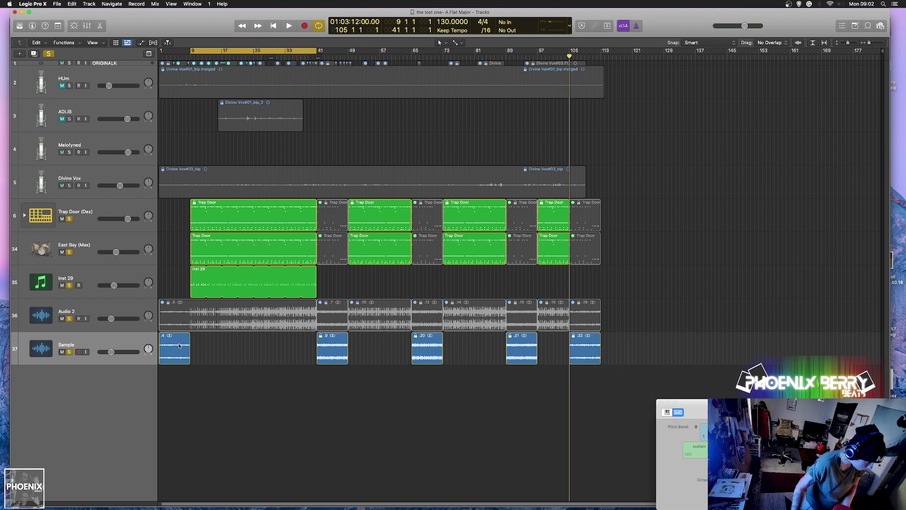
Loop the opening Sample region to bar 41 and place copies of it at bars 49, 73, 97 and 105, looped to fill the gaps.
drag(191, 339, 317, 344)
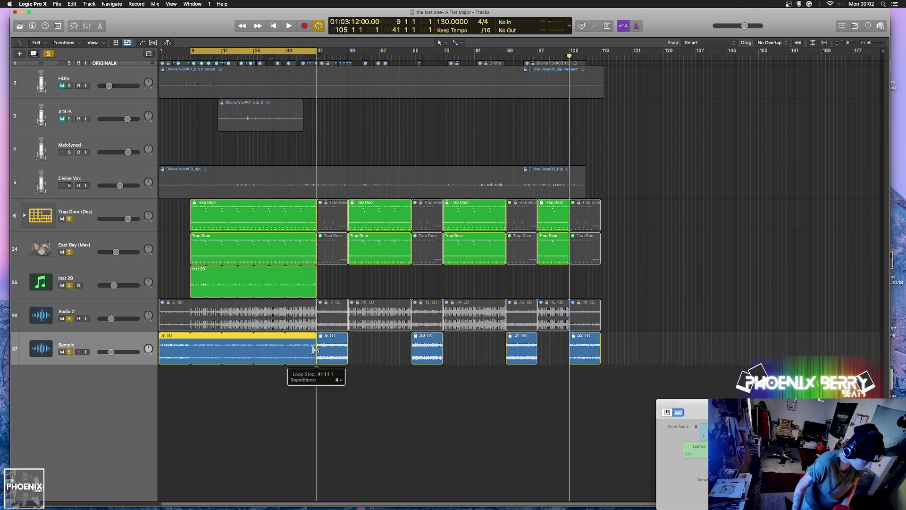
key(space)
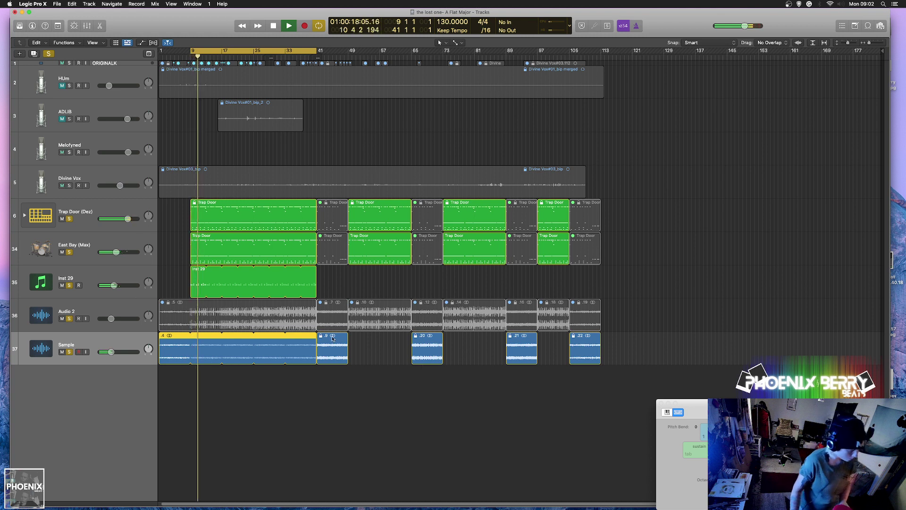
key(space)
drag(316, 338, 516, 349)
drag(219, 337, 316, 346)
Lock the SMPTE position of all Sample regions and briefly play back from bar 9.
drag(631, 385, 179, 352)
right_click(178, 349)
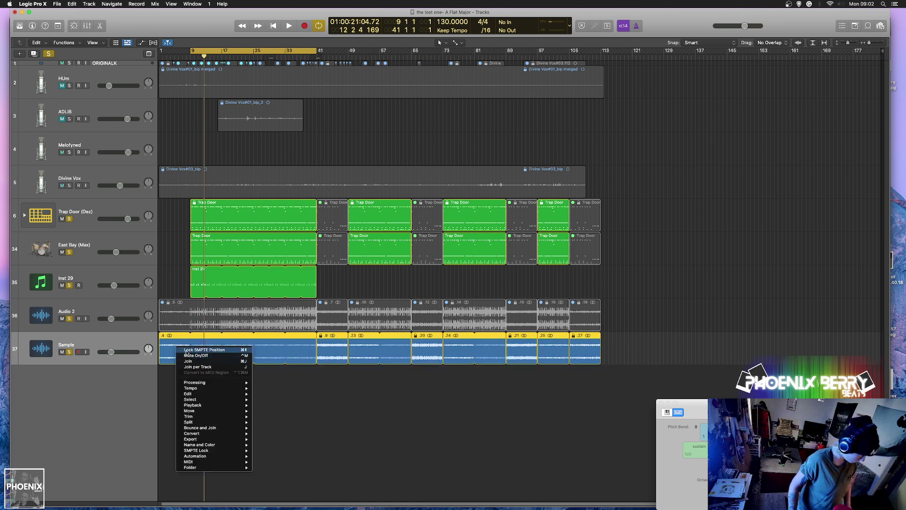
click(268, 383)
key(space)
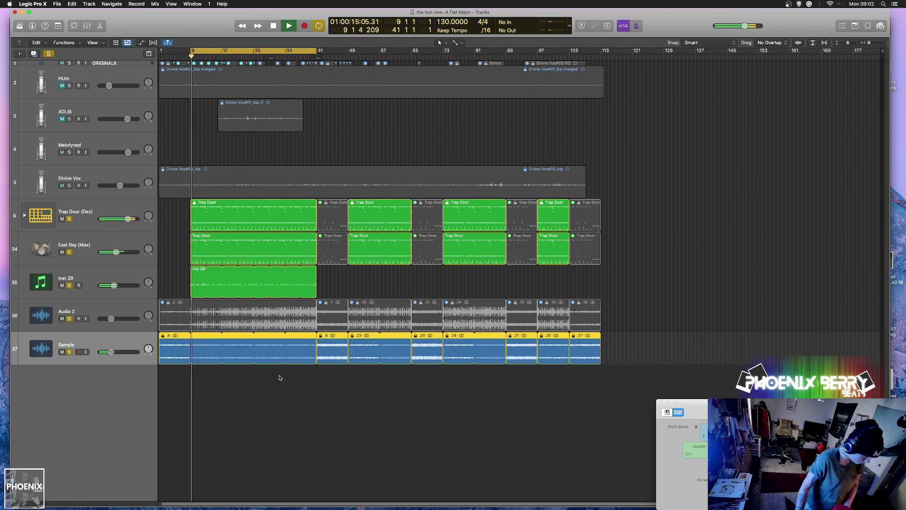
key(space)
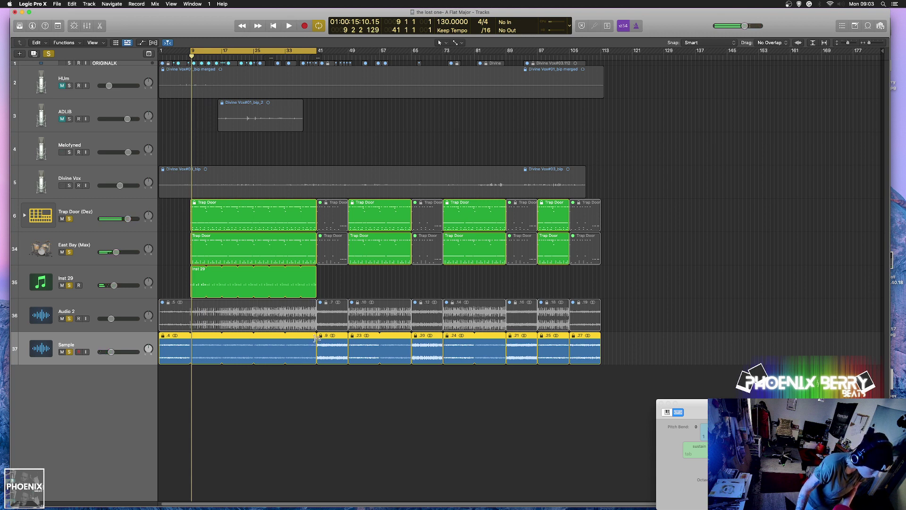
Turn off the looping of the opening Sample region so it spans only bars 1 to 9.
drag(316, 338, 192, 351)
click(324, 391)
click(309, 350)
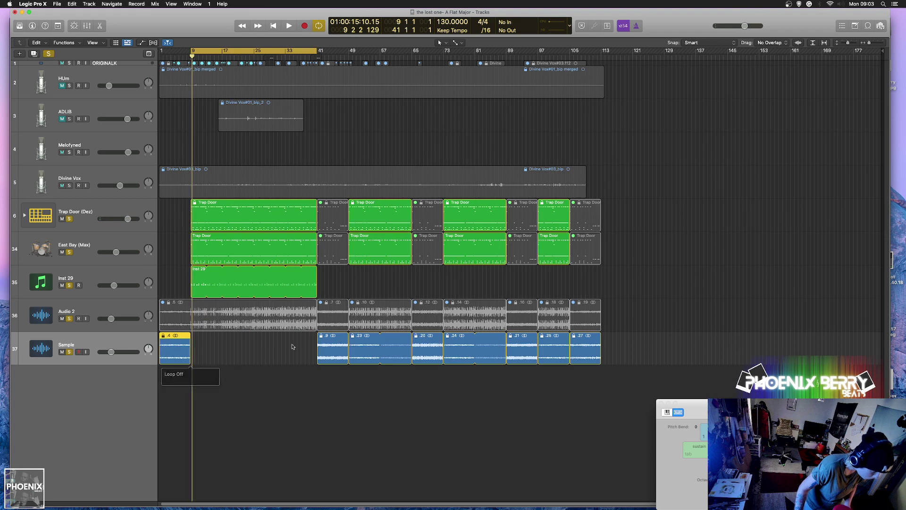
Copy the bar 41 Sample region to bar 9, loop it to bar 41 and play it with the drums.
click(334, 349)
mouse_move(337, 347)
mouse_down()
mouse_move(211, 349)
mouse_move(324, 345)
mouse_up()
key(space)
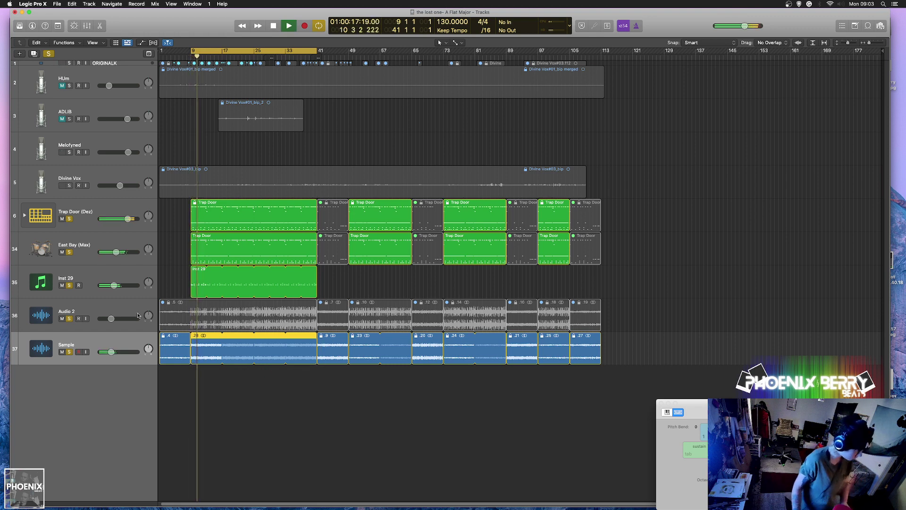
Move the Audio 2 track to the top of the track list, raise the Sample track's volume to 0.0 dB and show the Inspector.
drag(95, 315, 94, 75)
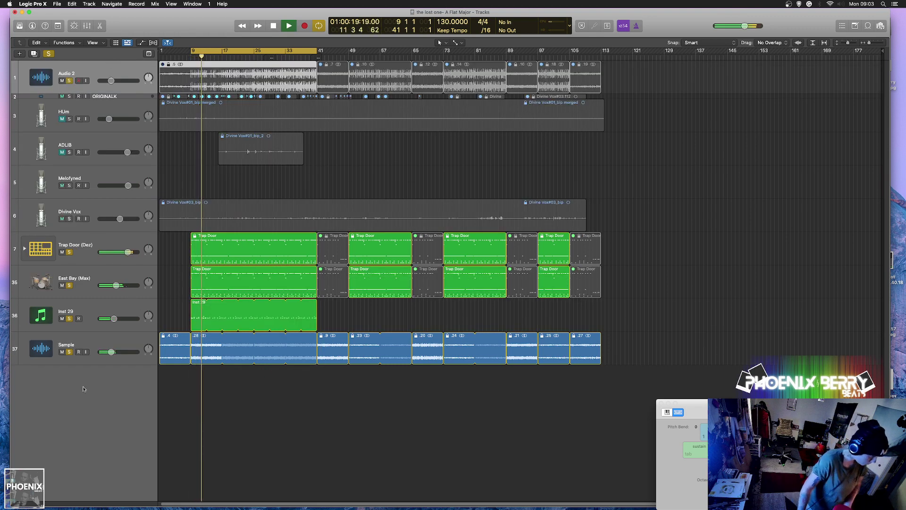
drag(111, 351, 116, 352)
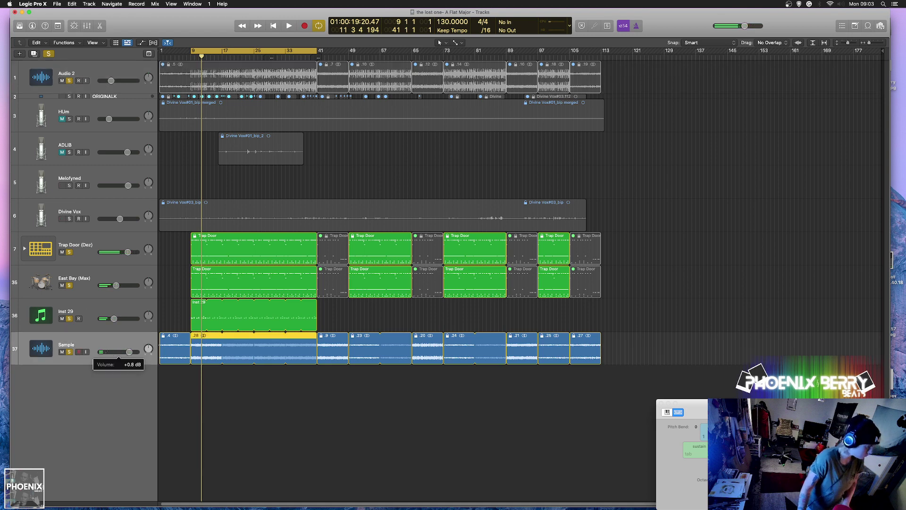
key(i)
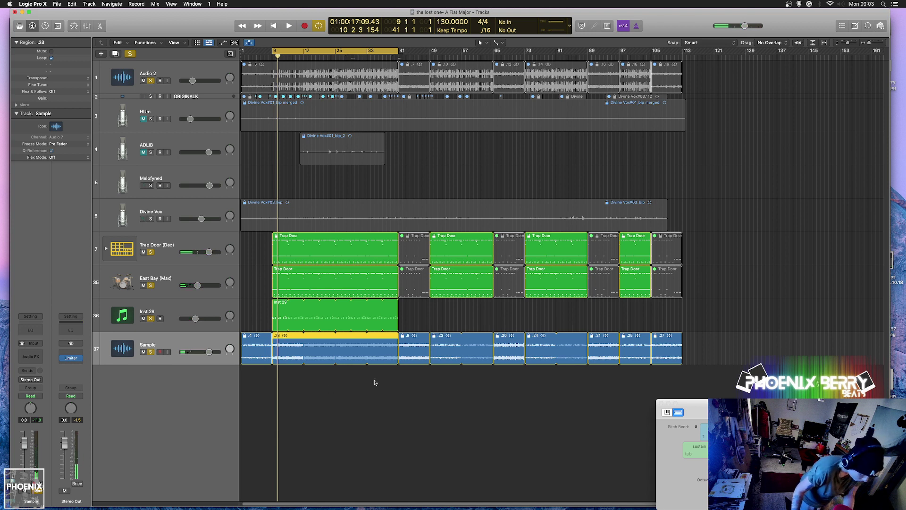
Delete the looped Sample region between bars 9 and 41 and listen to the Sample section from bar 105.
key(Delete)
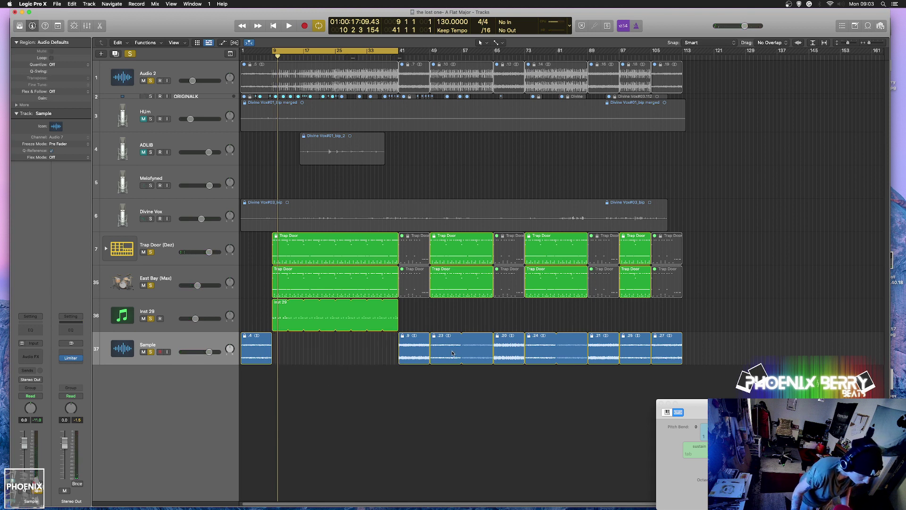
drag(263, 349, 690, 52)
key(alt)
click(665, 52)
key(space)
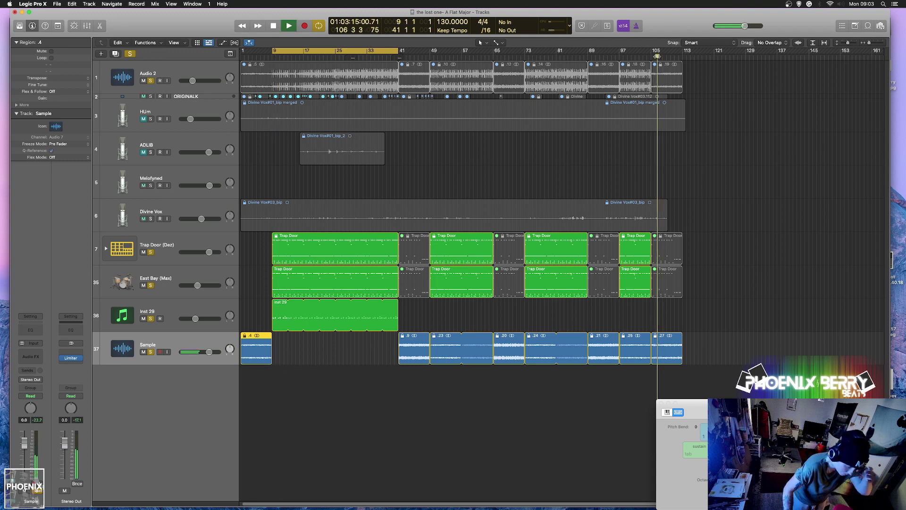
key(space)
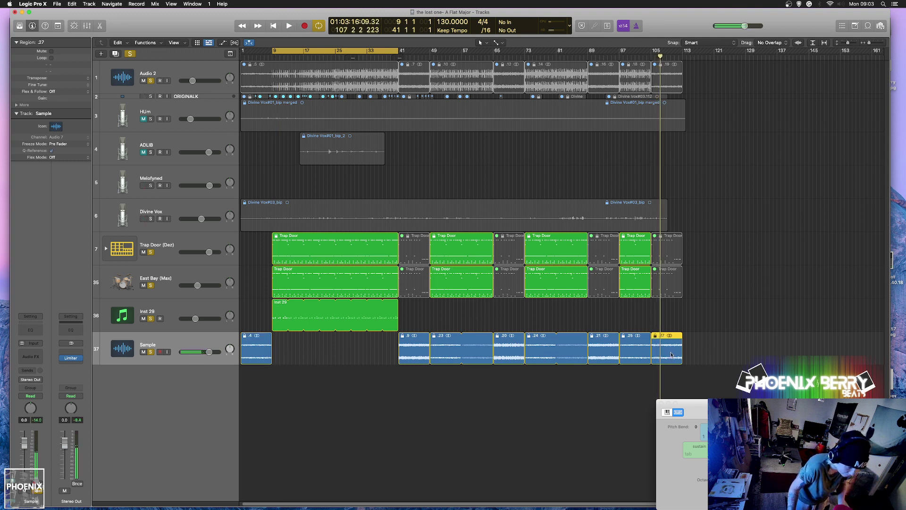
Copy the bar 105 Sample region to bar 9, audition it with the drums and delete the copy.
drag(671, 354, 292, 348)
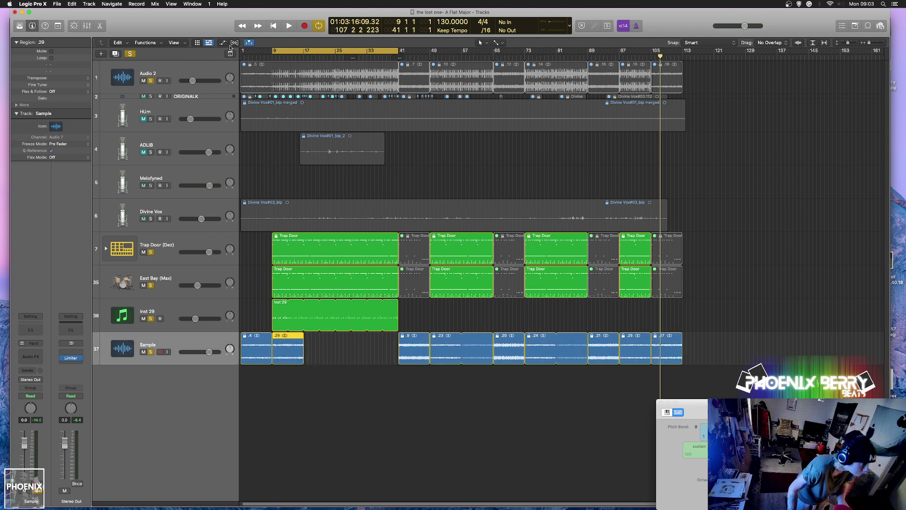
click(251, 51)
key(space)
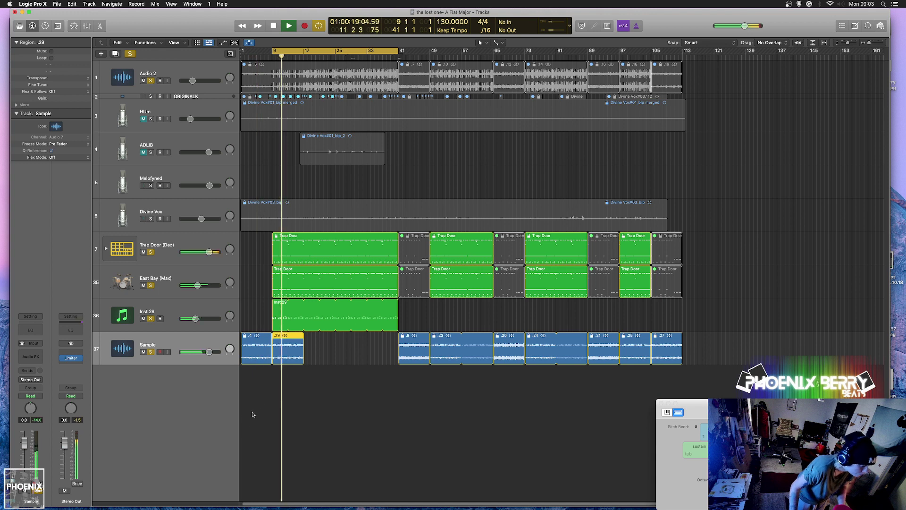
key(space)
click(286, 351)
key(Delete)
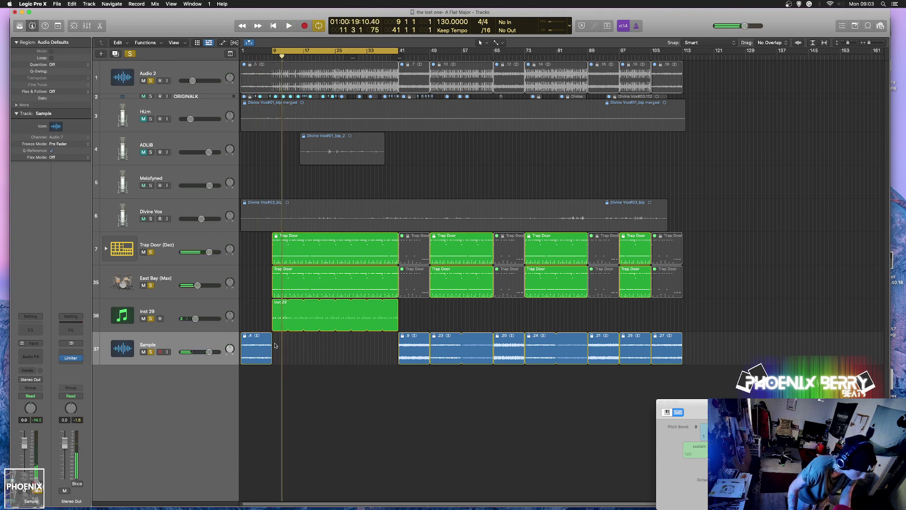
Loop the opening Sample region through to bar 41 and play it with the drums.
drag(273, 336, 398, 336)
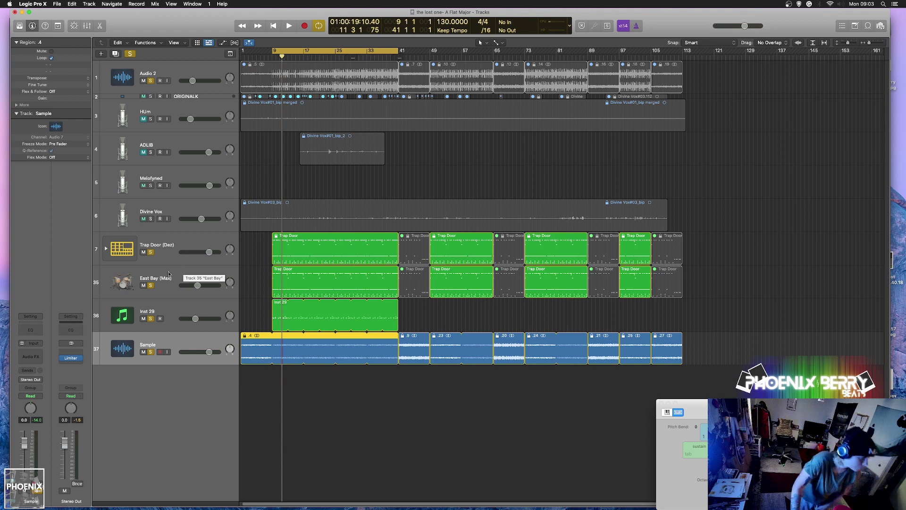
key(space)
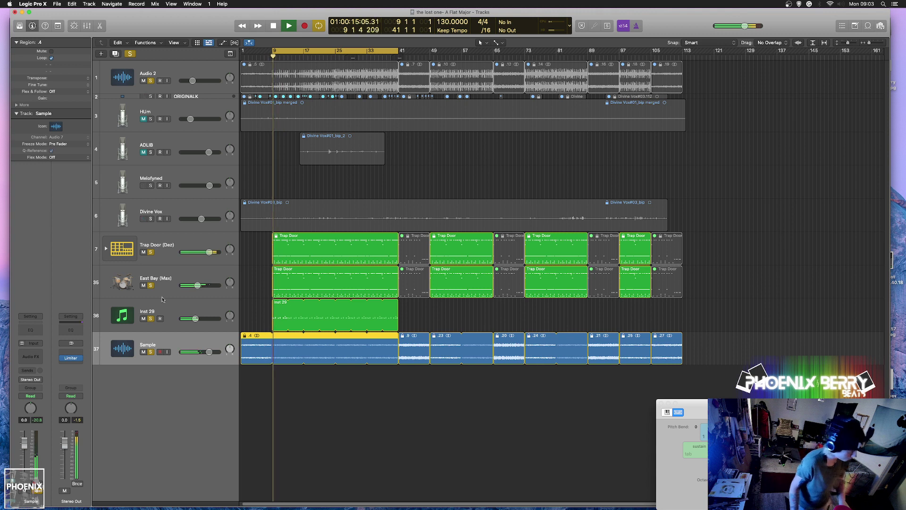
Rename the Inst 29 track as Guitar Chords.
double_click(145, 312)
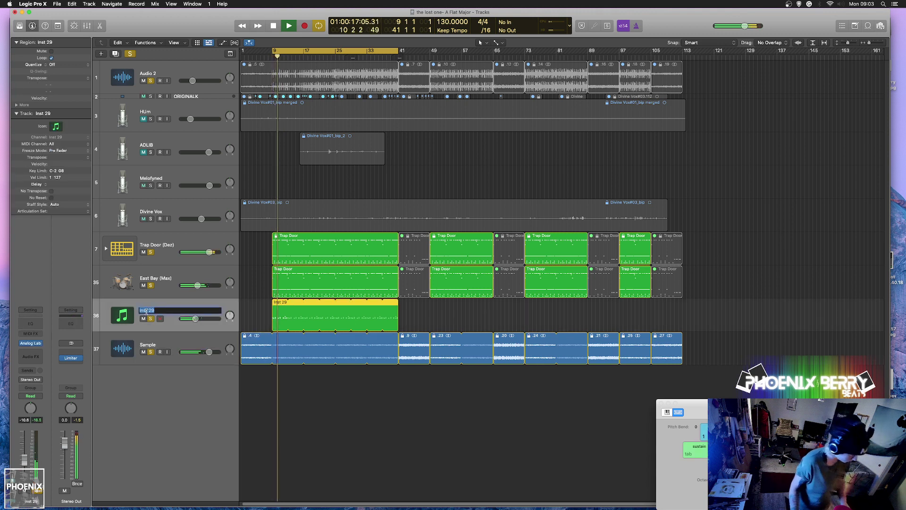
text(Guitar)
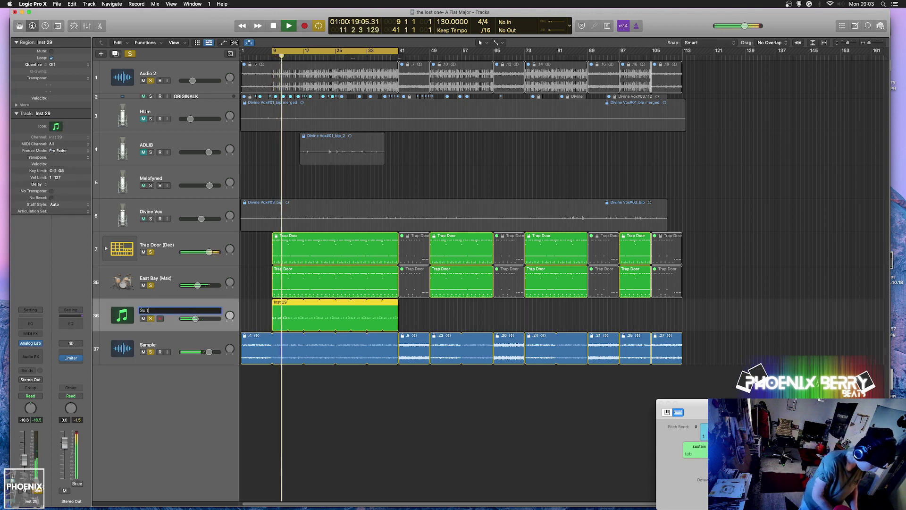
key(Return)
double_click(144, 311)
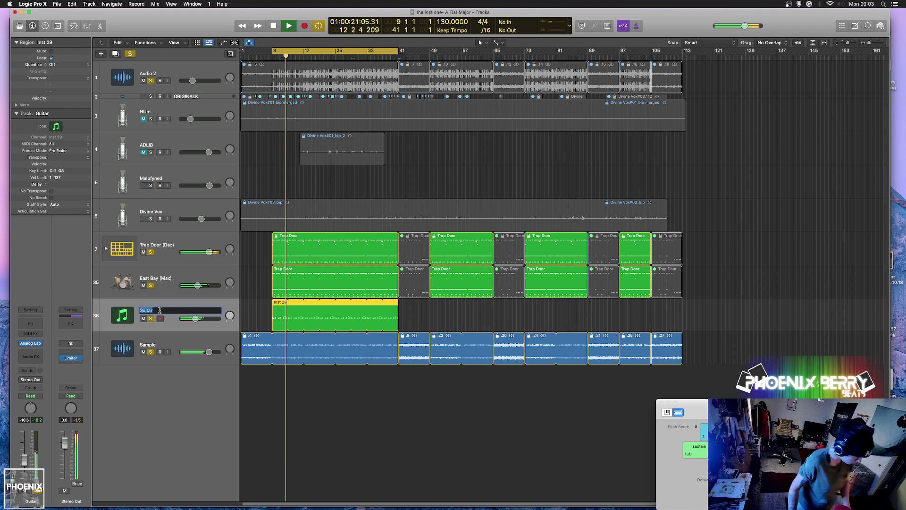
text(Chpors)
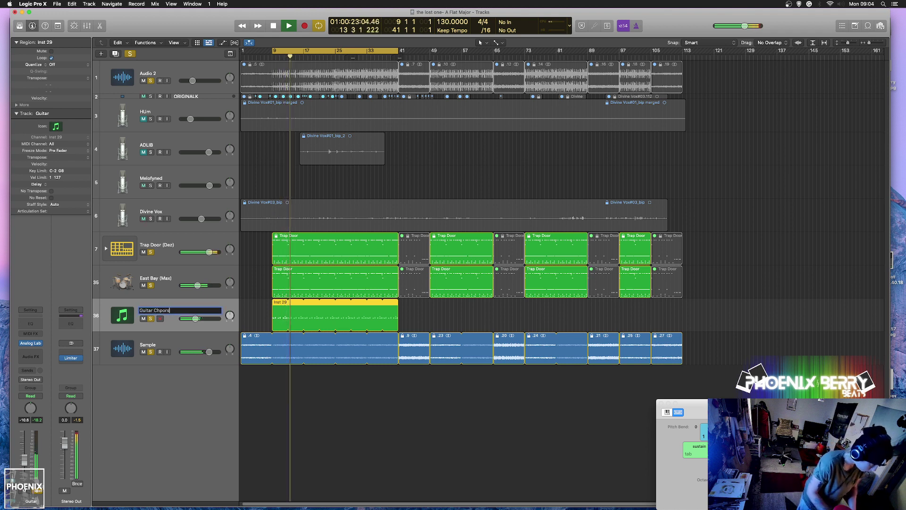
key(BackSpace)
key(BackSpace)
text(ords)
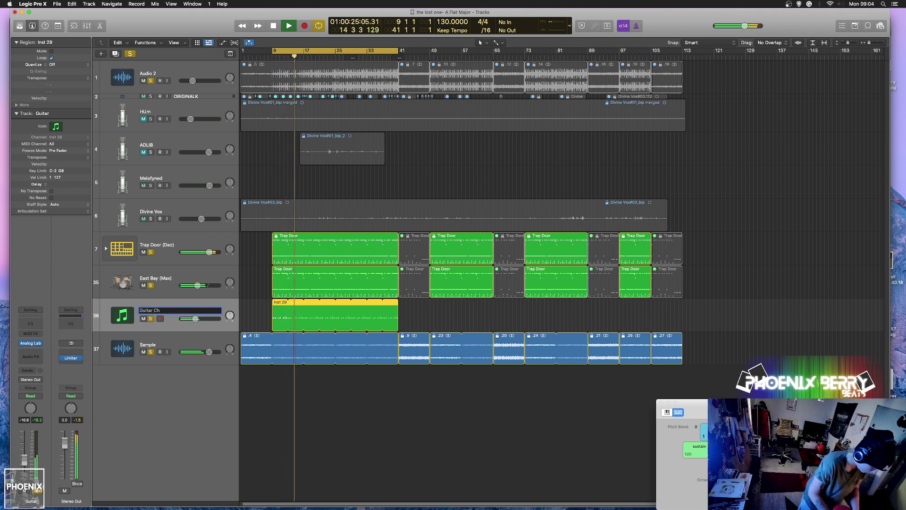
key(Return)
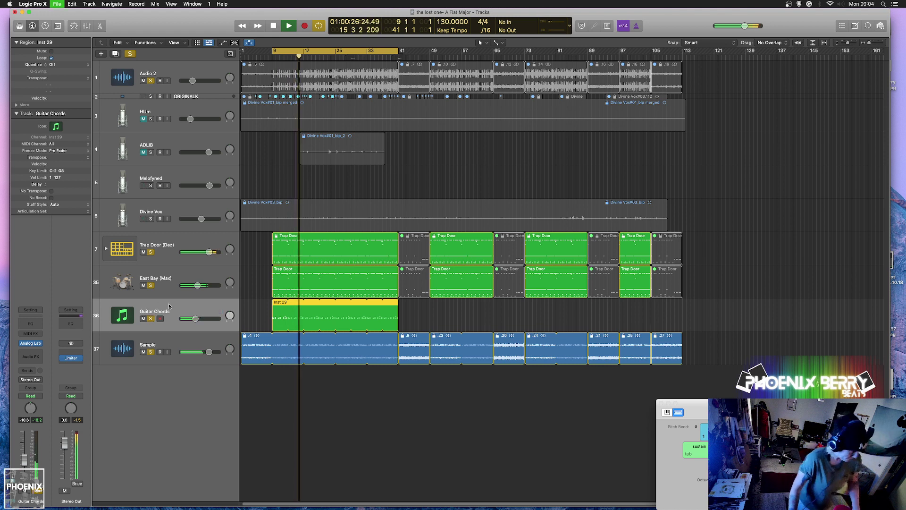
Bring the Divine Vox track into the playback and clear all track solos.
click(150, 218)
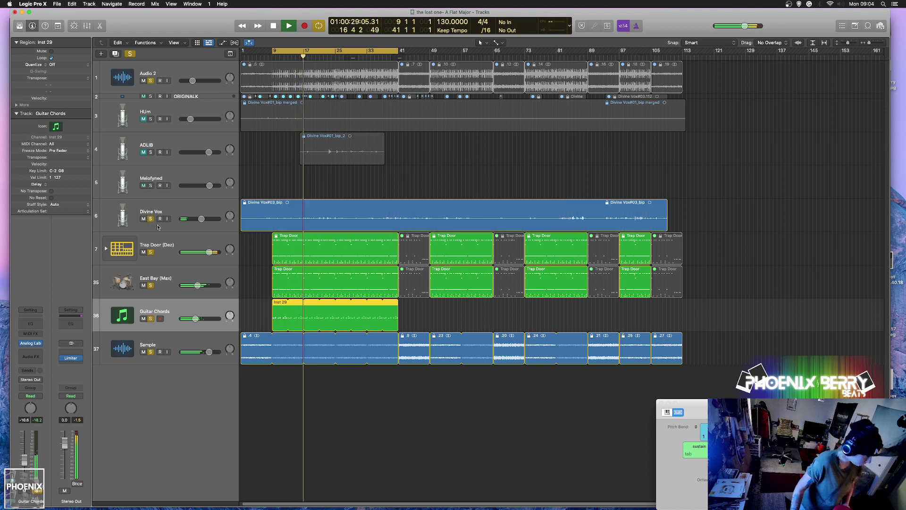
click(130, 53)
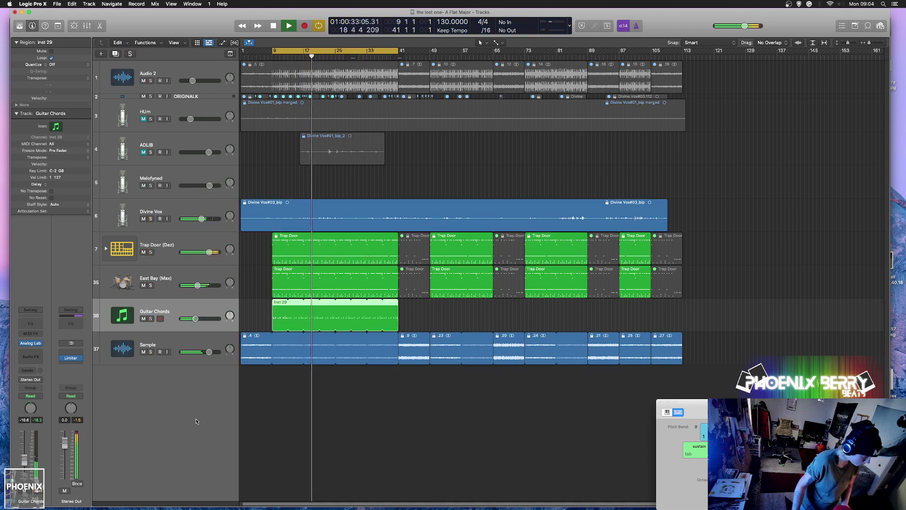
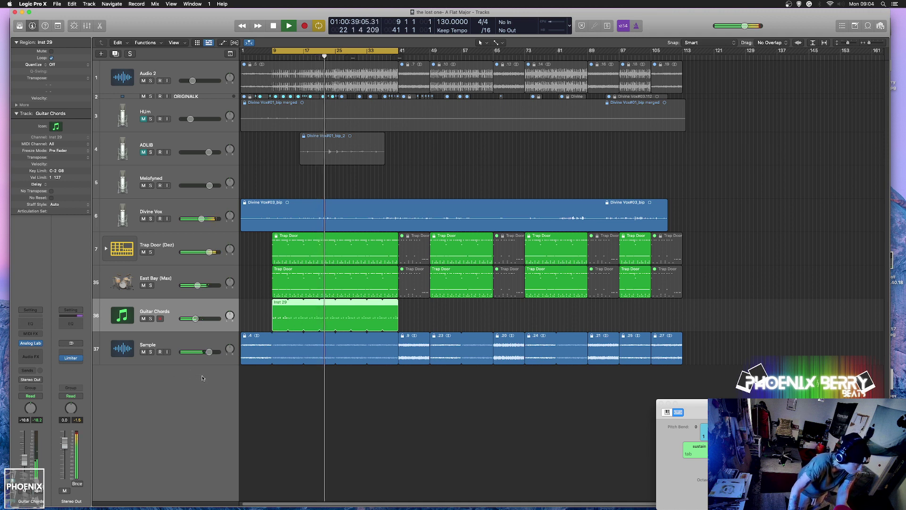
Add a Compressor to the Sample track, lower its threshold and set Auto Gain to 0 dB.
click(169, 348)
click(31, 358)
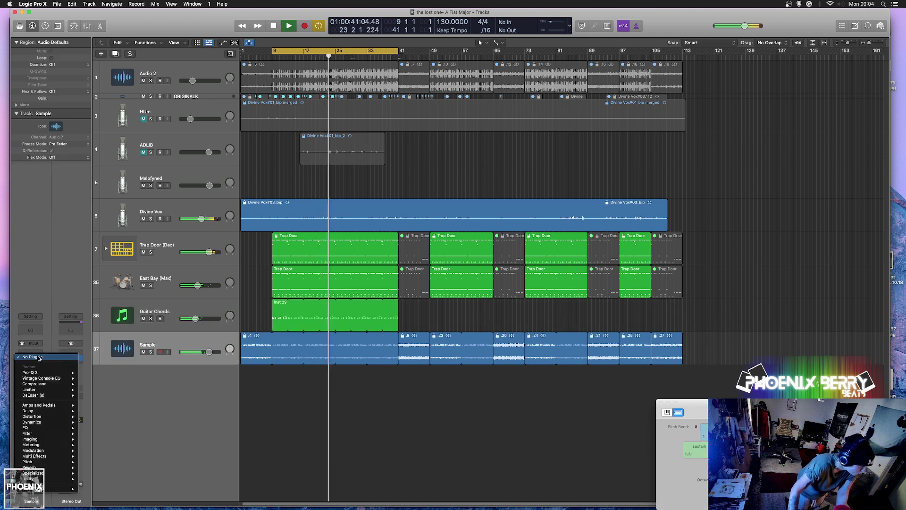
mouse_move(49, 384)
click(93, 384)
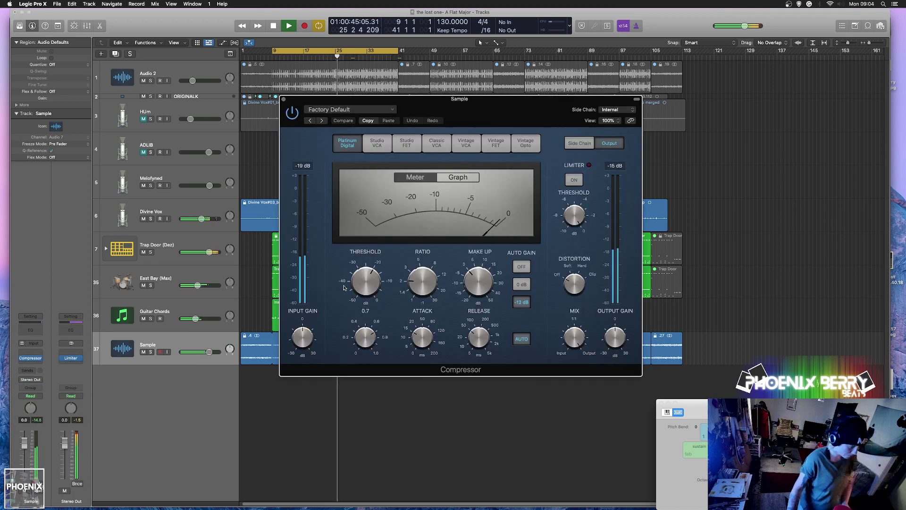
drag(360, 294, 361, 298)
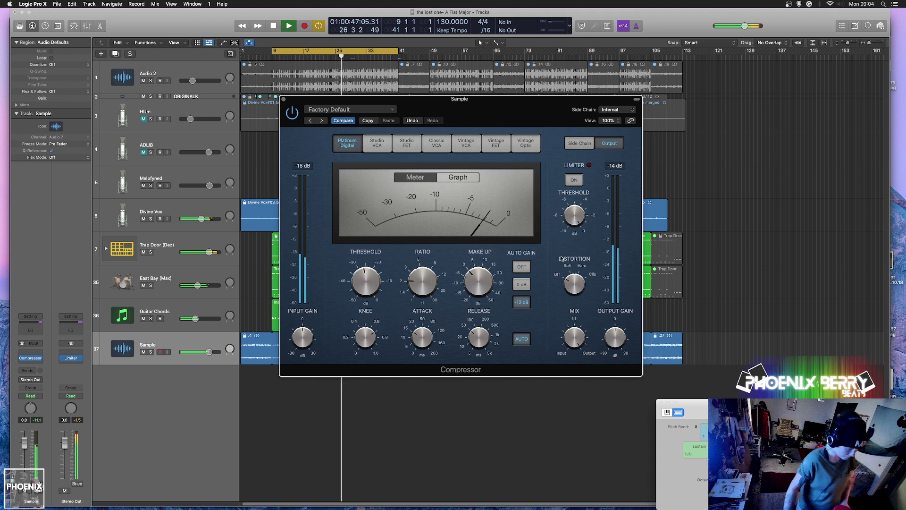
click(522, 286)
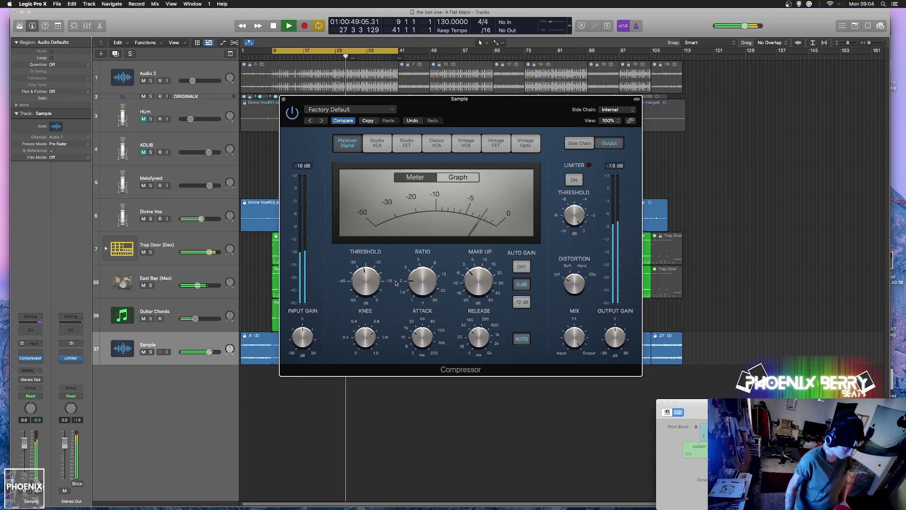
drag(366, 286, 356, 275)
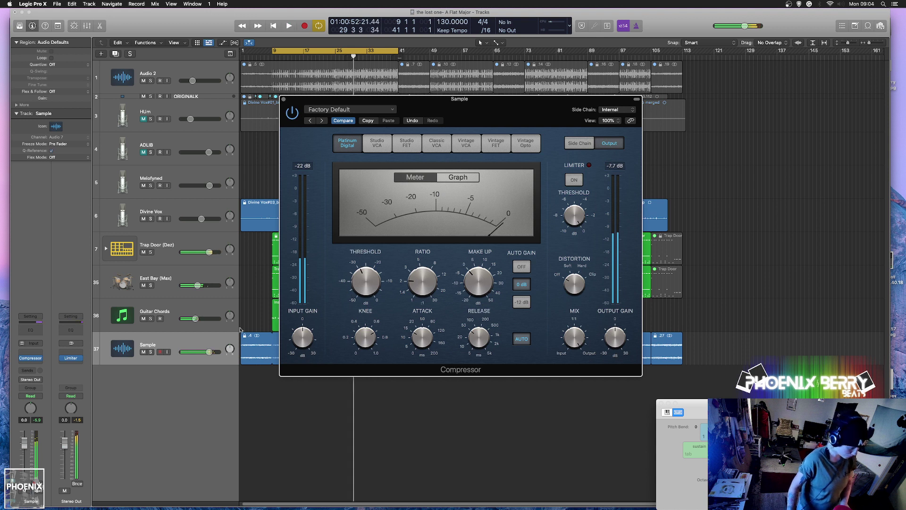
Audition the end of the Sample track around bar 112 and close the Compressor window.
key(Return)
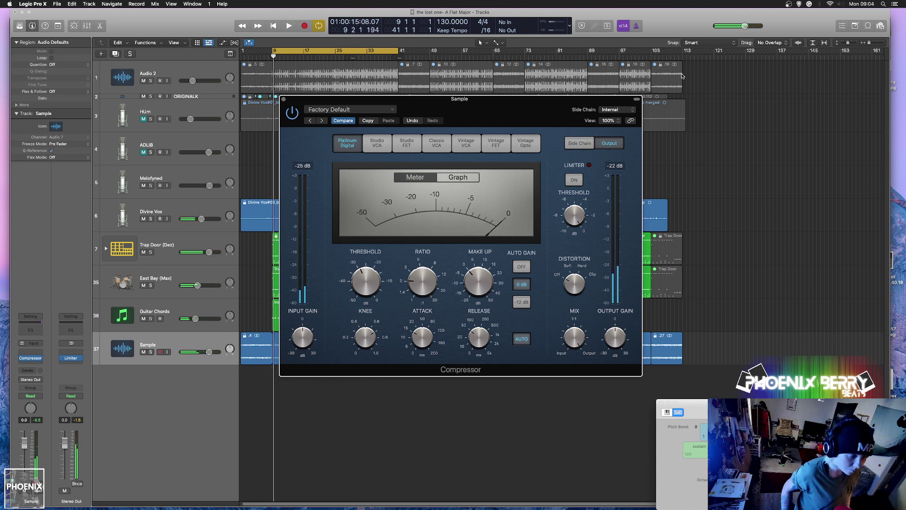
click(678, 53)
key(space)
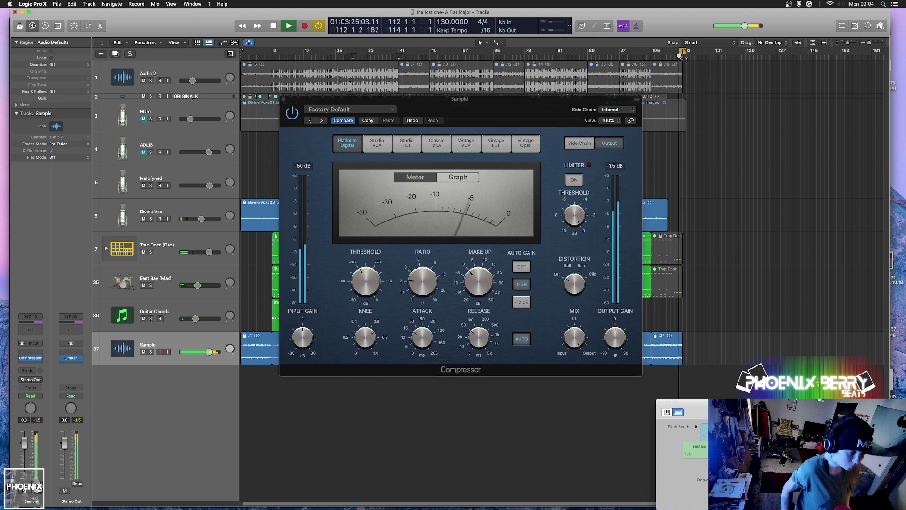
key(super+Right)
key(super+Right)
key(super+Right)
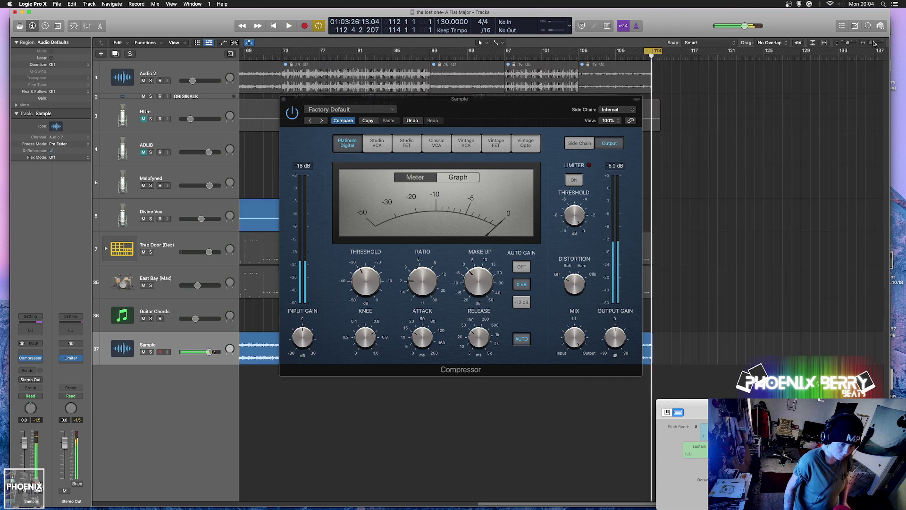
drag(456, 102, 795, 171)
click(622, 167)
key(space)
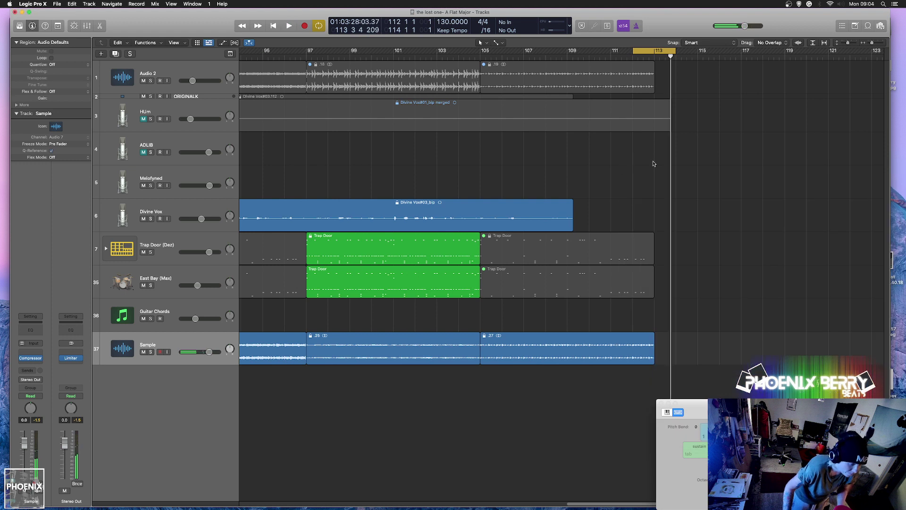
Duplicate the Sample track and move the region at bar 105 onto the new track.
click(114, 54)
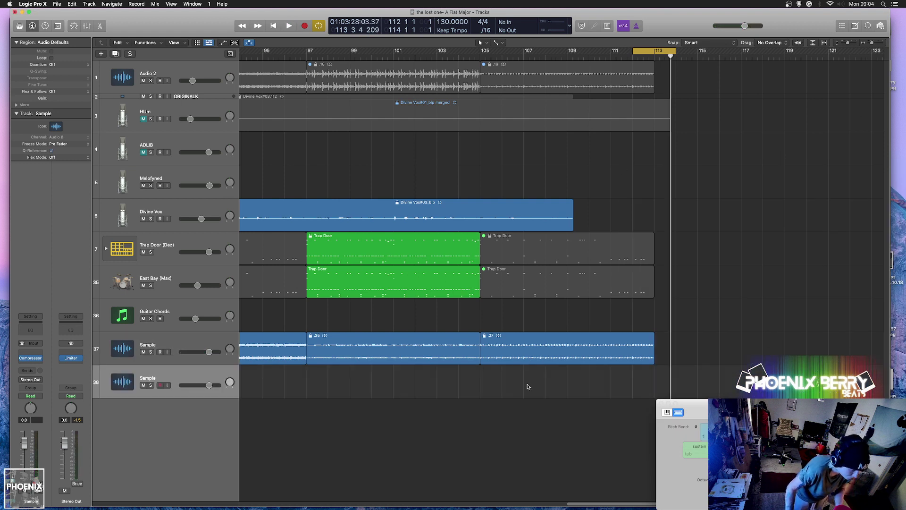
drag(526, 363, 527, 378)
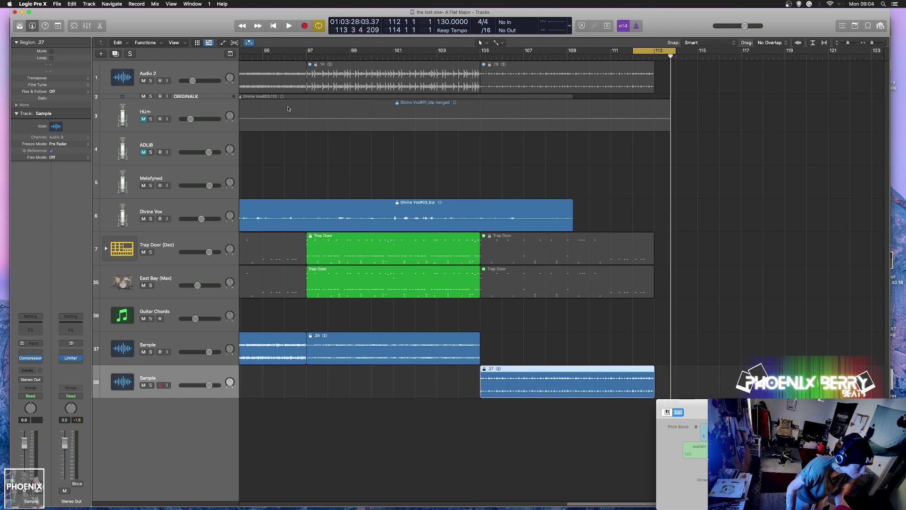
Solo the original Sample track, turn off Cycle and listen to its sections around bars 99 and 91.
click(150, 352)
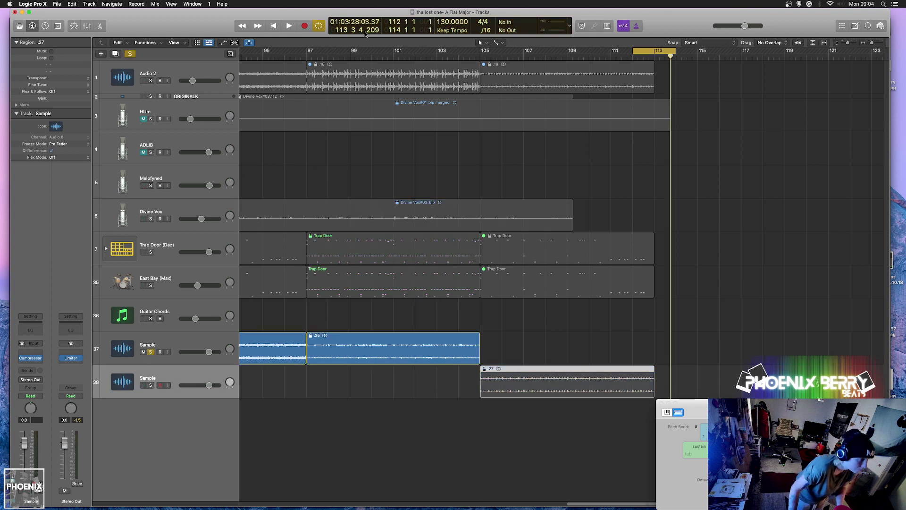
click(365, 56)
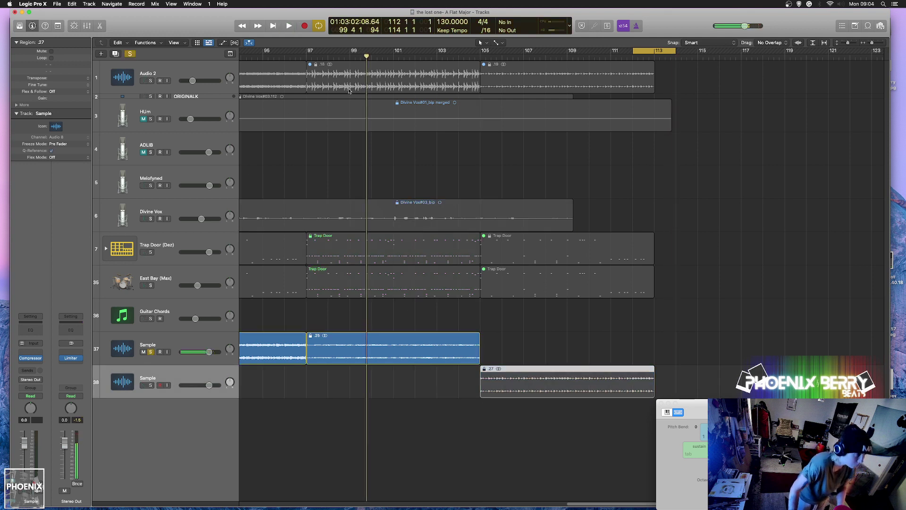
click(339, 53)
key(space)
click(655, 51)
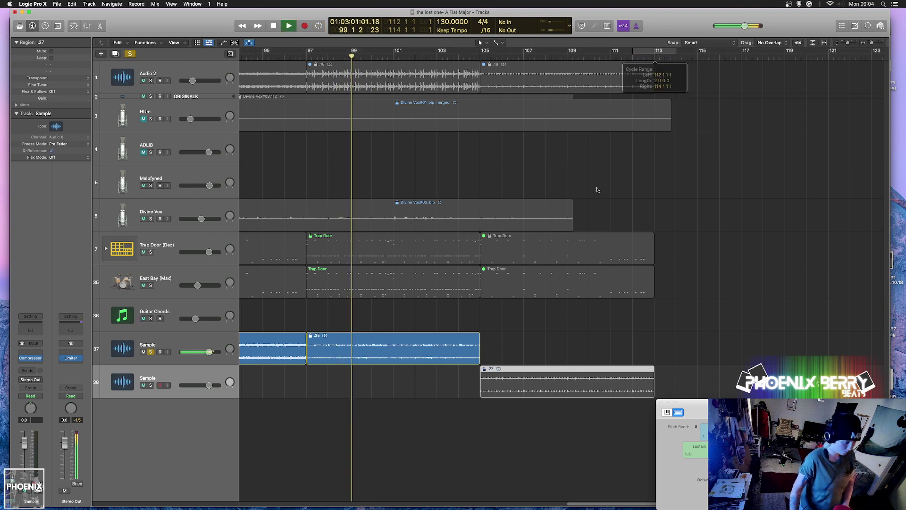
scroll(586, 208, left, 5)
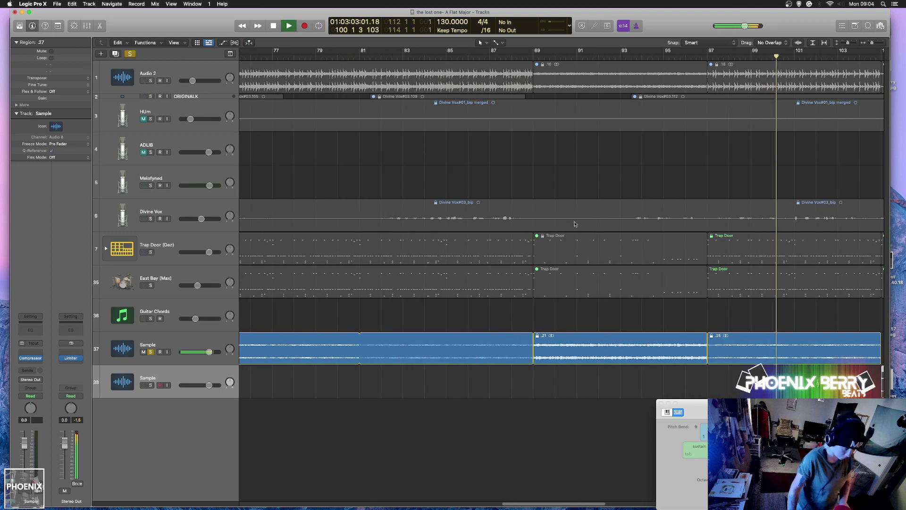
click(575, 57)
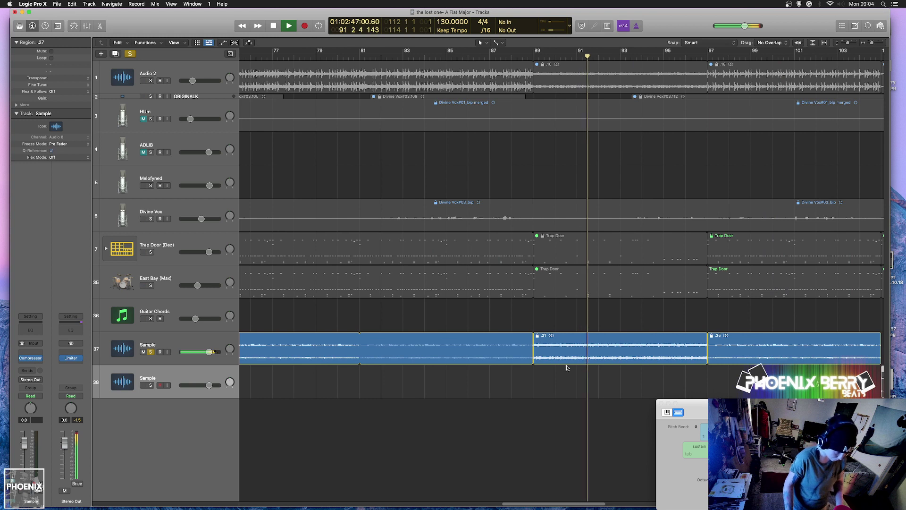
key(space)
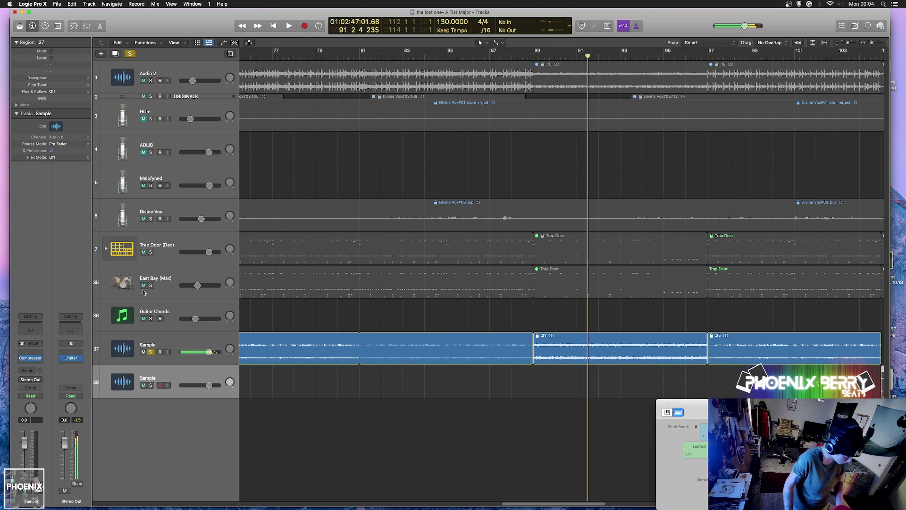
Create another duplicate audio track below the second Sample track and name it Hard Guitar.
click(116, 53)
double_click(152, 414)
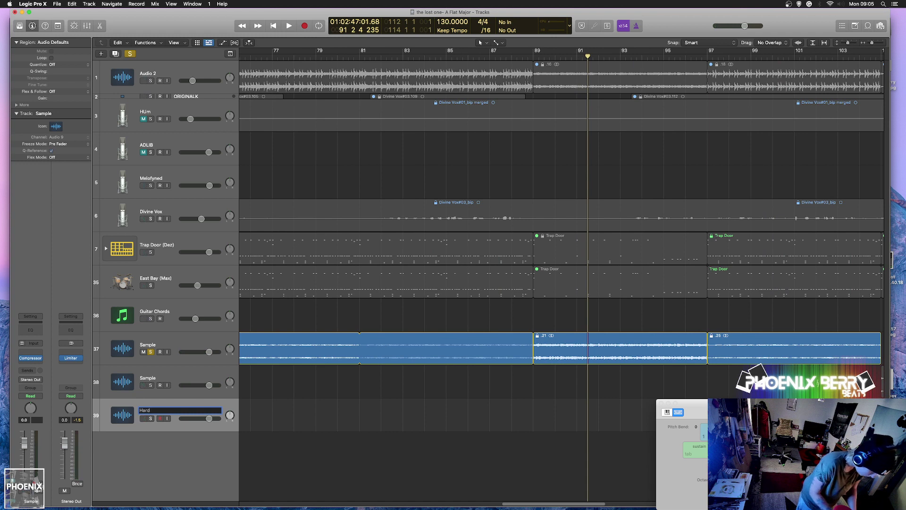
key(Return)
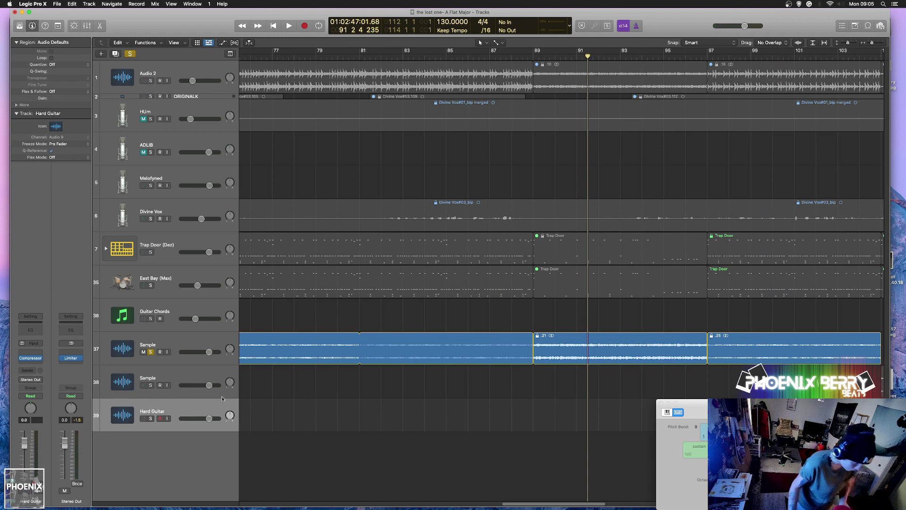
Move the Sample regions at bars 89, 65 and 41 onto the Hard Guitar track.
drag(555, 366, 555, 405)
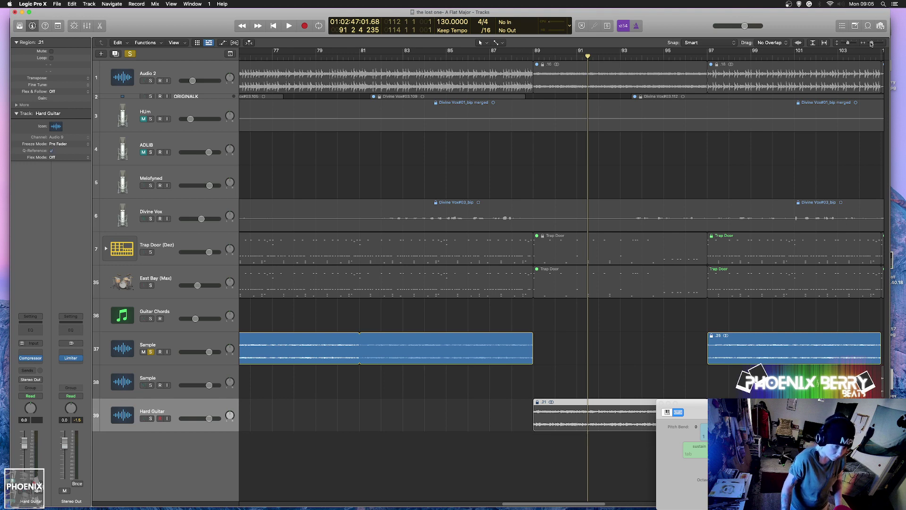
drag(872, 43, 855, 45)
drag(479, 342, 480, 409)
drag(392, 355, 392, 422)
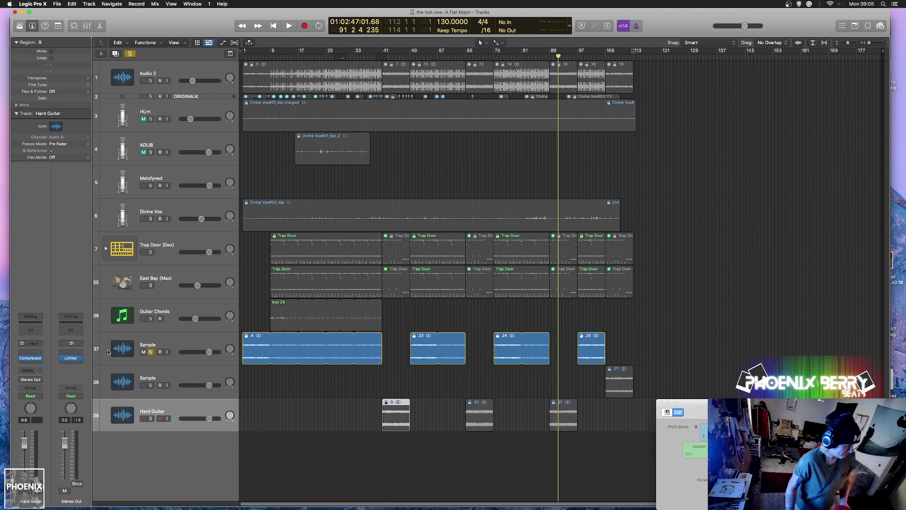
Rename the two Sample tracks as "light guitar =1" and "Light guitar -02" and start playback.
double_click(154, 346)
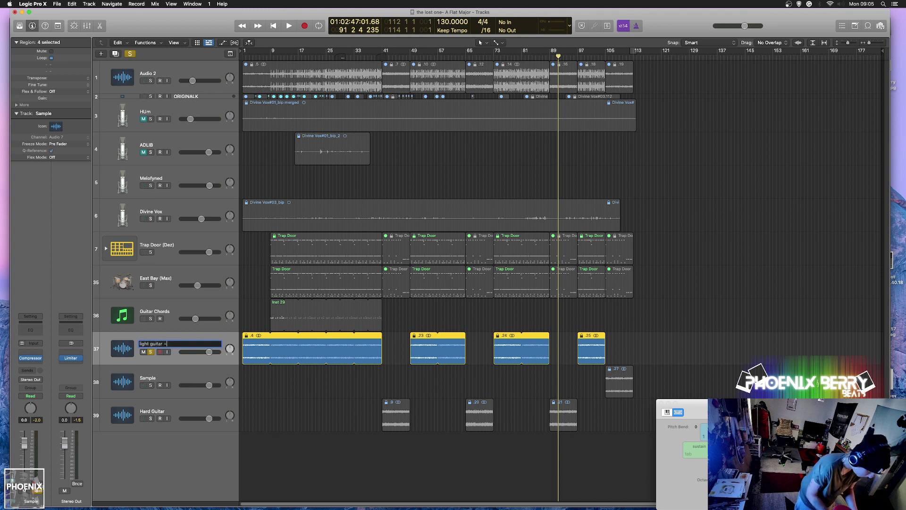
text(light guitar =1)
double_click(148, 377)
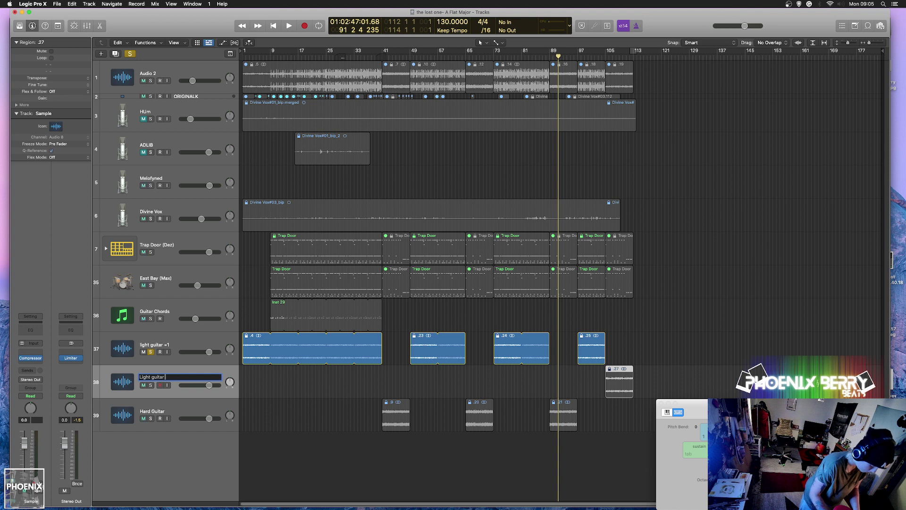
text(Light guitar -02)
key(Return)
key(space)
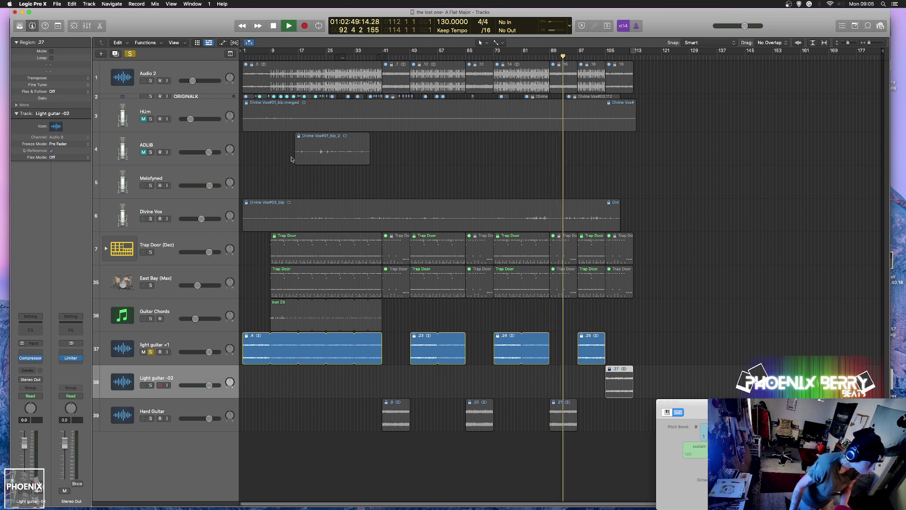
Set the cycle range to bars 1 to 9 and adjust the Compressor on the Light guitar -02 track.
drag(268, 54, 245, 53)
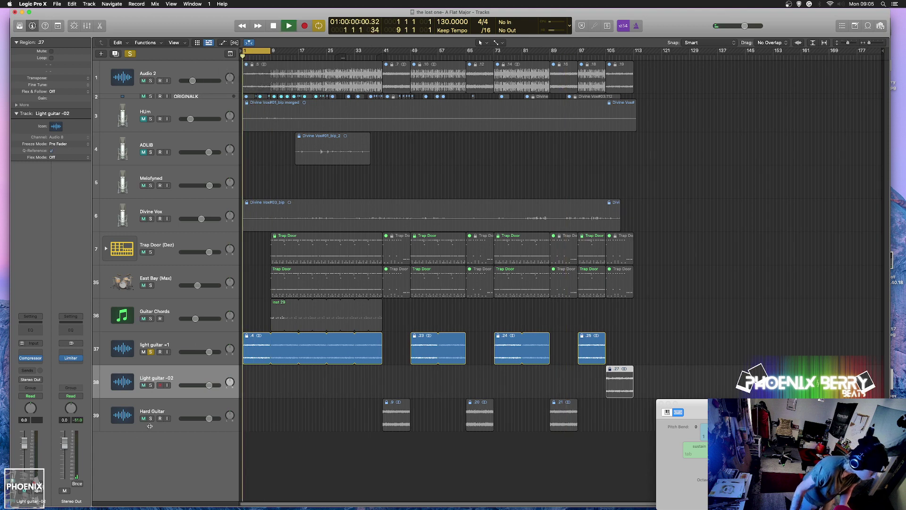
click(30, 357)
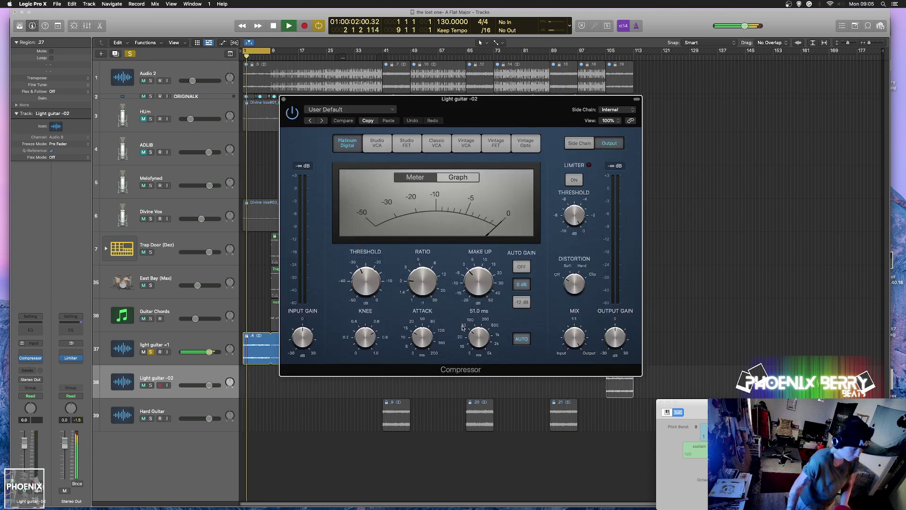
drag(367, 282, 383, 329)
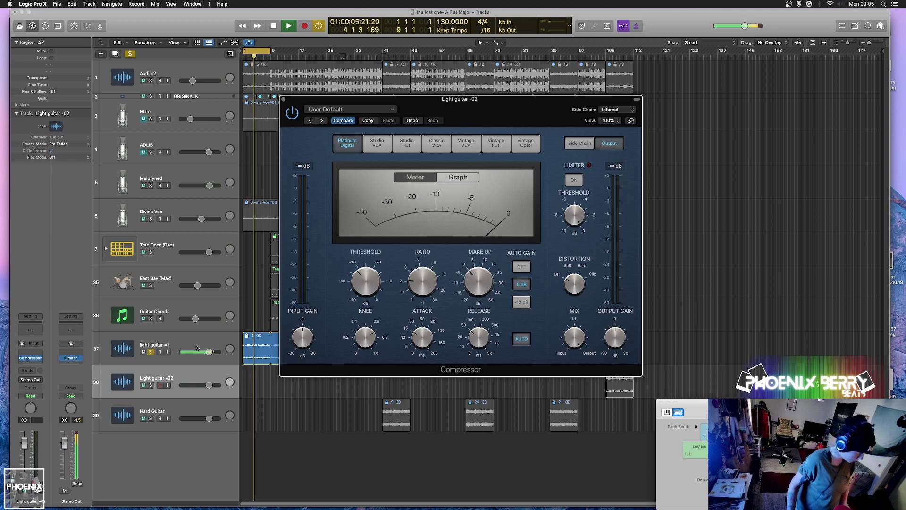
Open the Compressor of the light guitar =1 track in place of the Light guitar -02 one and adjust its attack.
click(142, 352)
key(space)
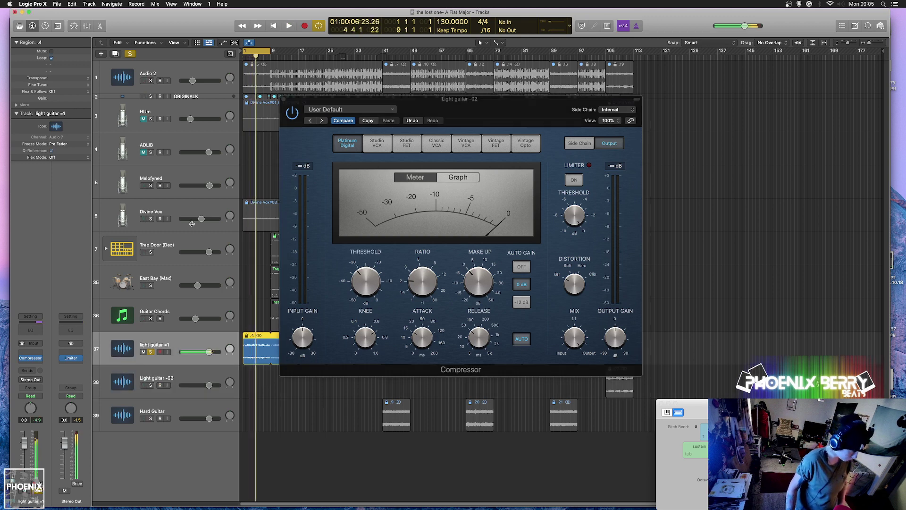
click(32, 360)
key(space)
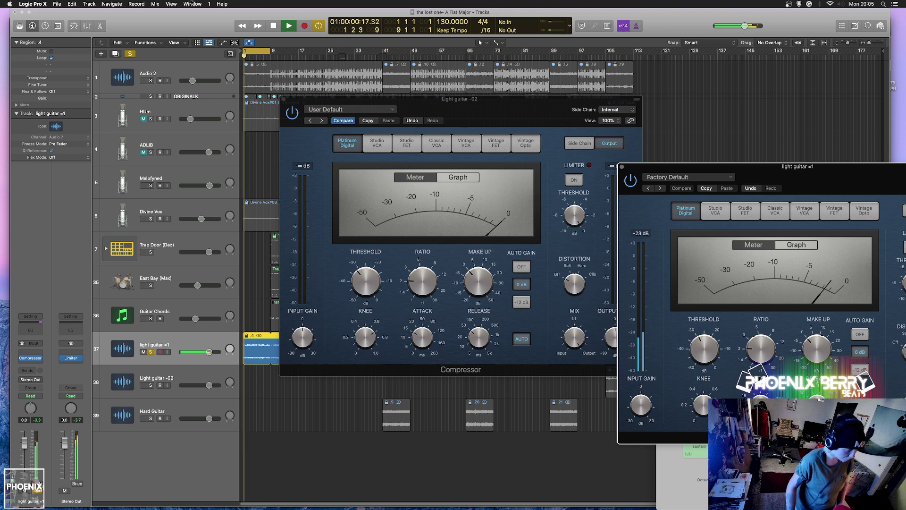
click(283, 99)
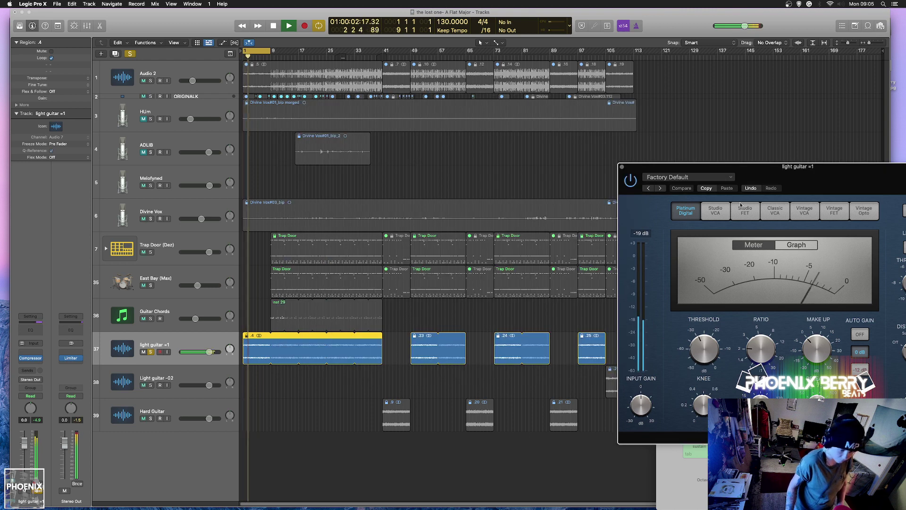
drag(797, 166, 479, 62)
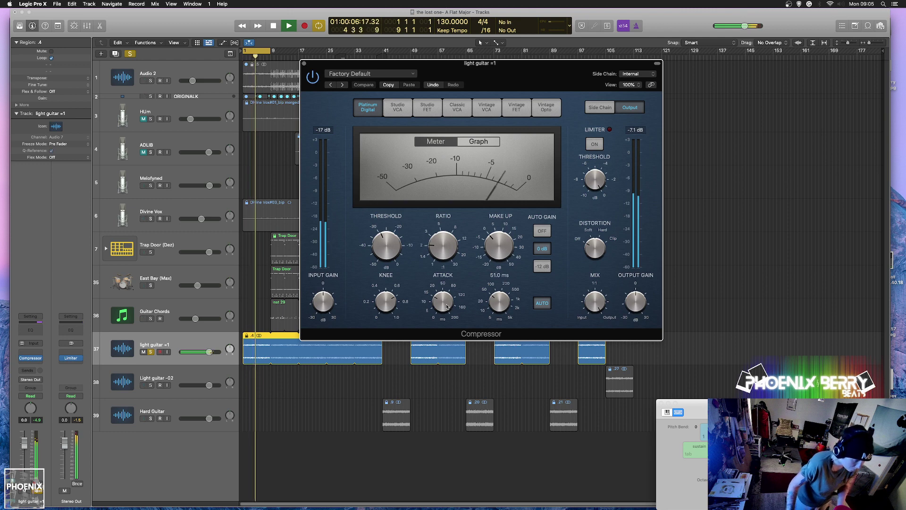
drag(443, 301, 444, 308)
key(space)
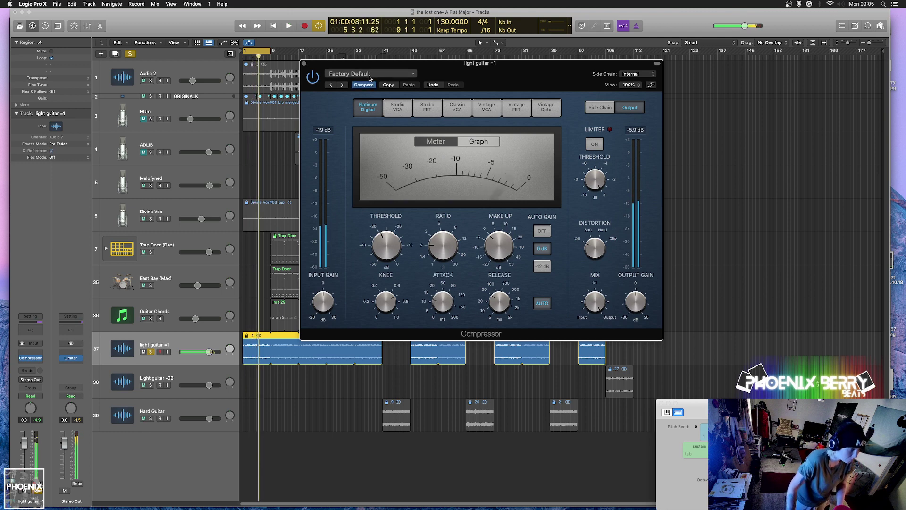
Load the Acoustic Guitar preset from the guitar presets into the light guitar =1 Compressor and play the loop.
click(373, 76)
mouse_move(432, 380)
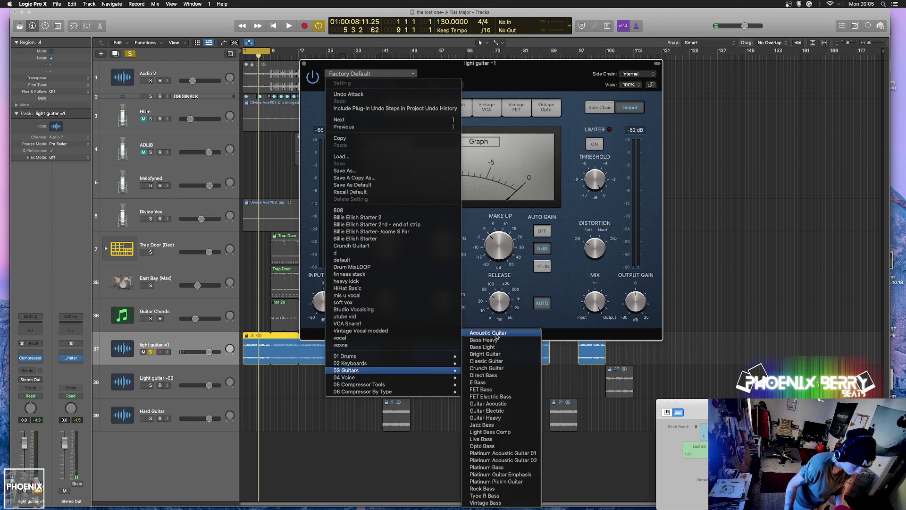
click(497, 334)
key(space)
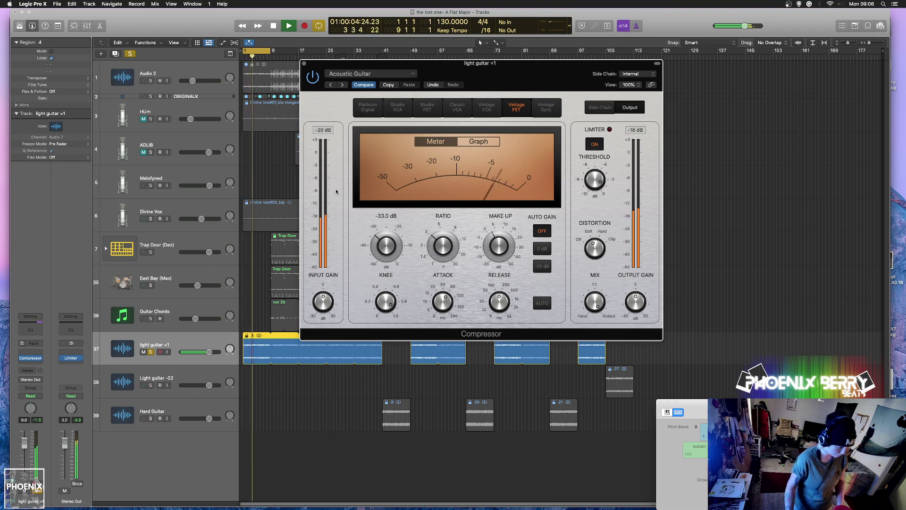
Raise the threshold of the light guitar =1 Compressor slightly and close the plug-in window.
mouse_move(448, 305)
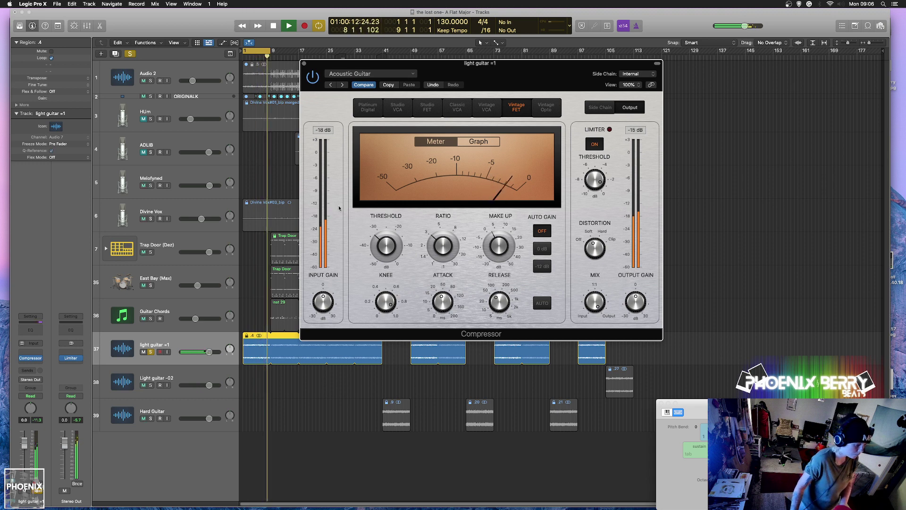
mouse_move(386, 246)
drag(387, 245, 395, 235)
key(space)
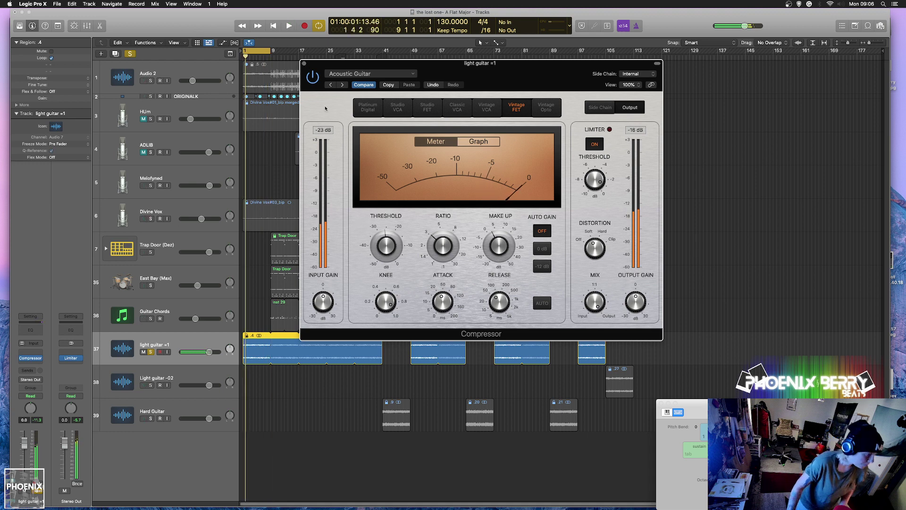
click(304, 64)
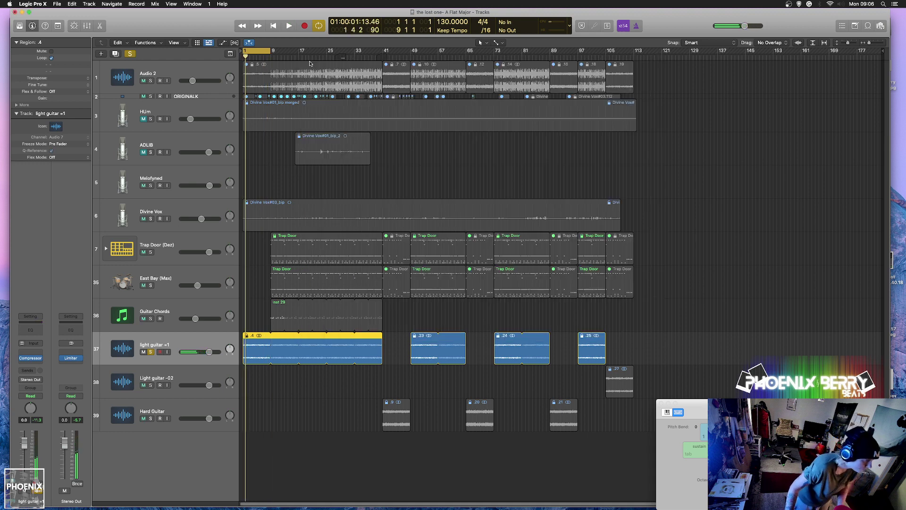
Insert a FabFilter Pro-Q 3 above the Compressor on light guitar =1 and briefly play the loop through it.
click(35, 360)
mouse_move(57, 372)
click(94, 373)
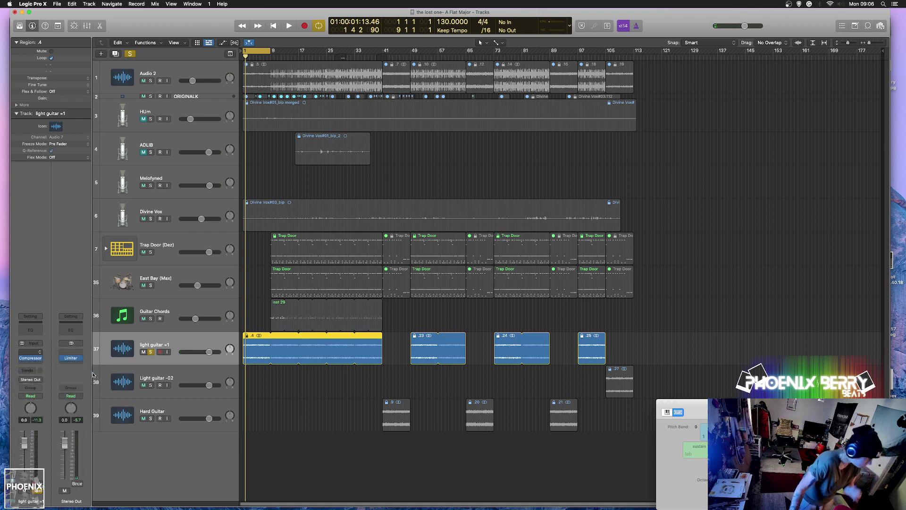
key(space)
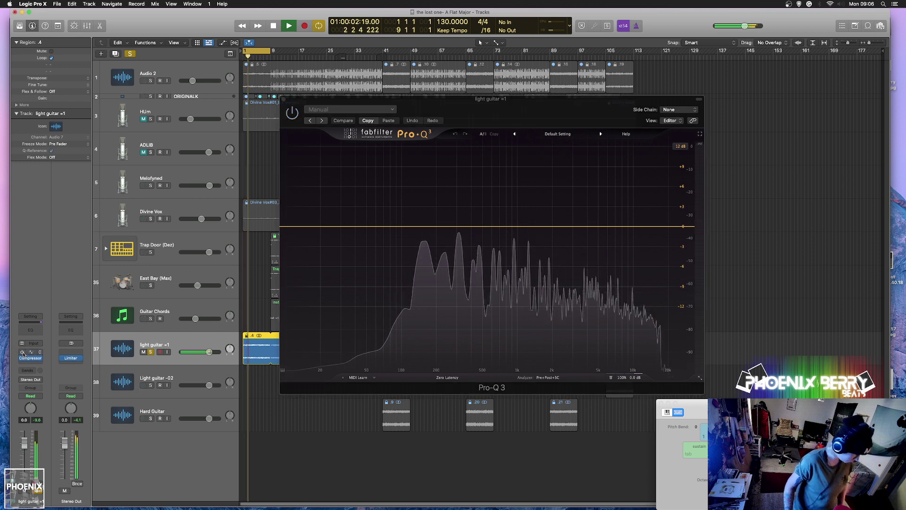
key(space)
Load the dynamic instrument preset "Ac Guitar - Control and Excitement" in Pro-Q 3 and start playback.
click(558, 134)
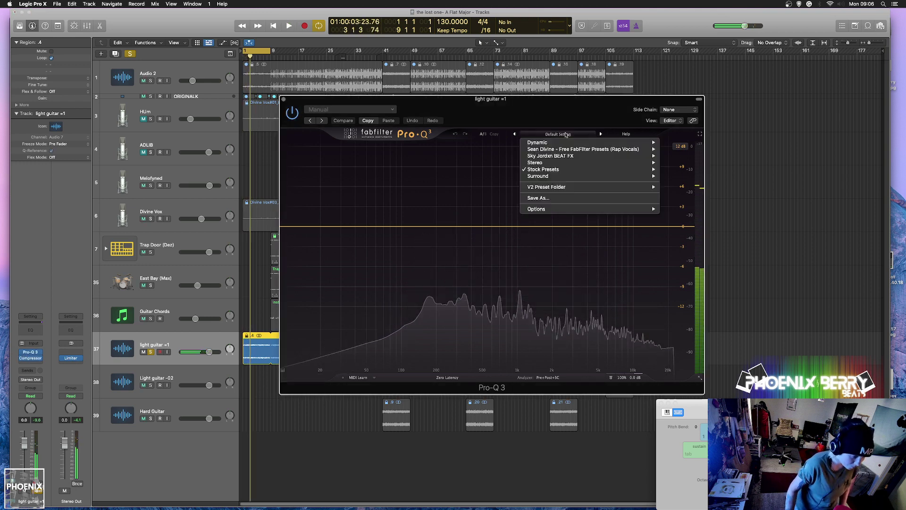
mouse_move(590, 165)
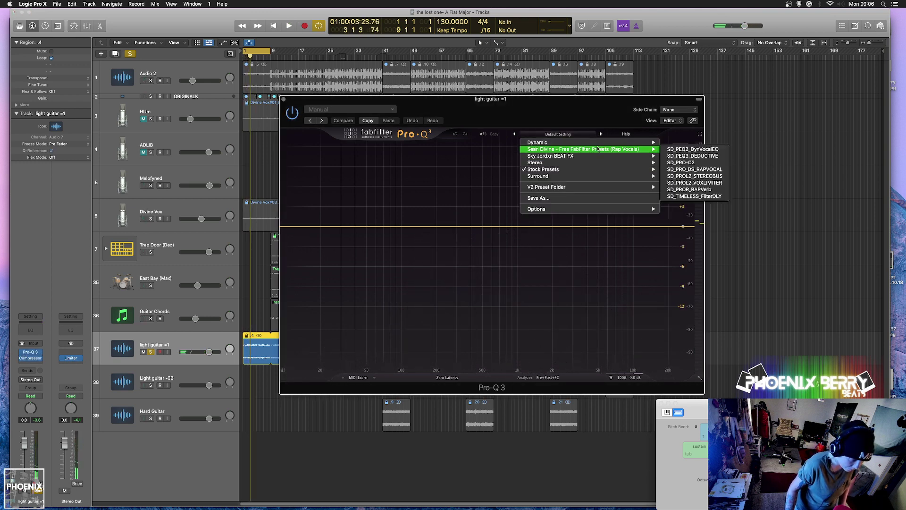
mouse_move(614, 142)
mouse_move(691, 156)
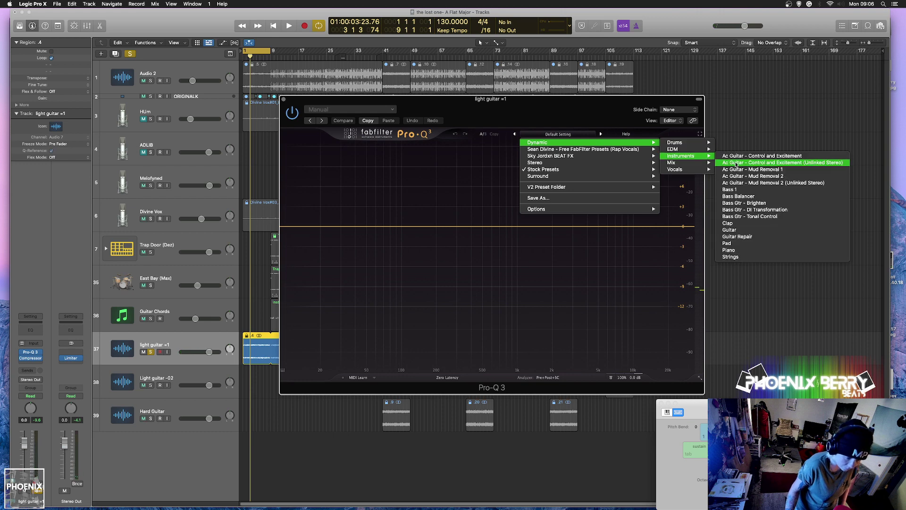
click(760, 156)
key(space)
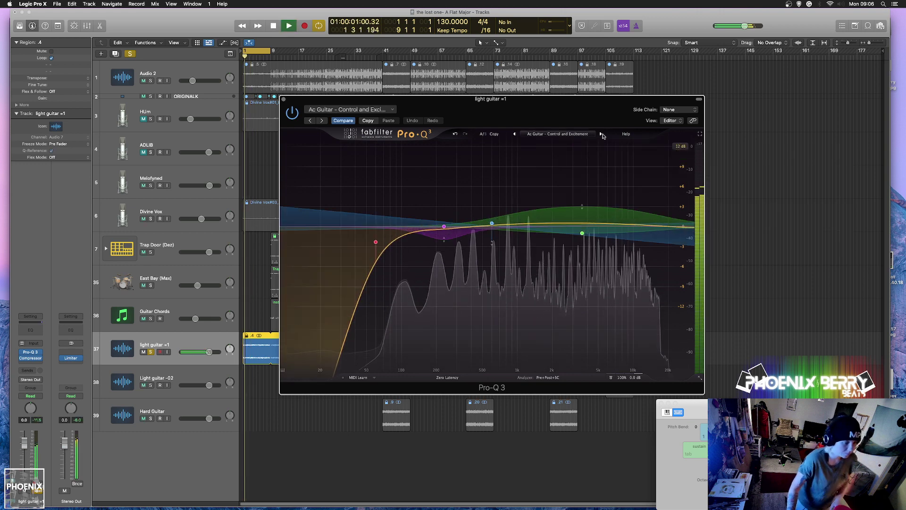
Audition the neighbouring Ac Guitar presets in Pro-Q 3 and settle on "Ac Guitar - Control and Excitement (Unlinked Stereo)".
click(600, 134)
click(601, 134)
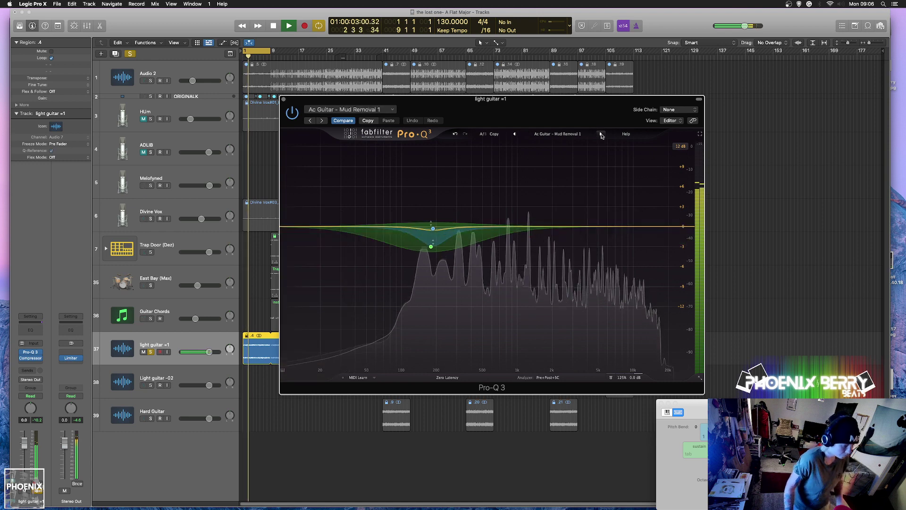
click(601, 134)
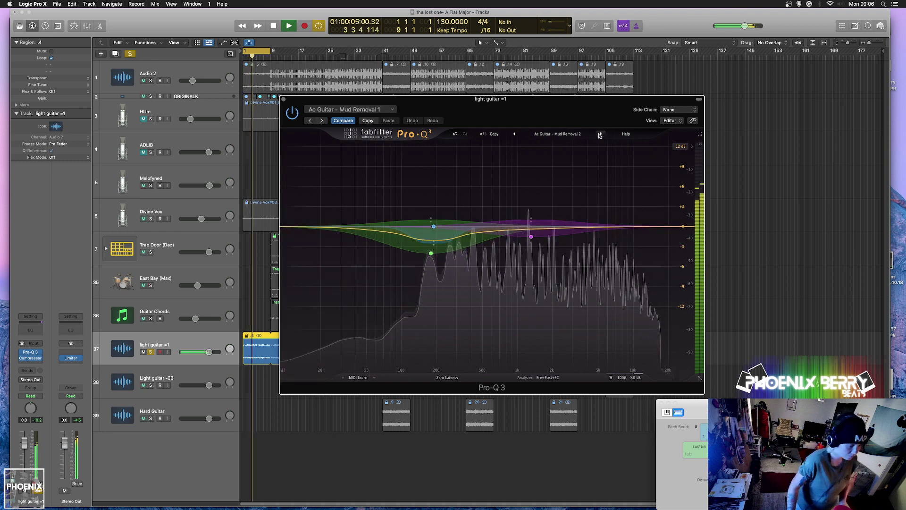
click(601, 134)
click(601, 134)
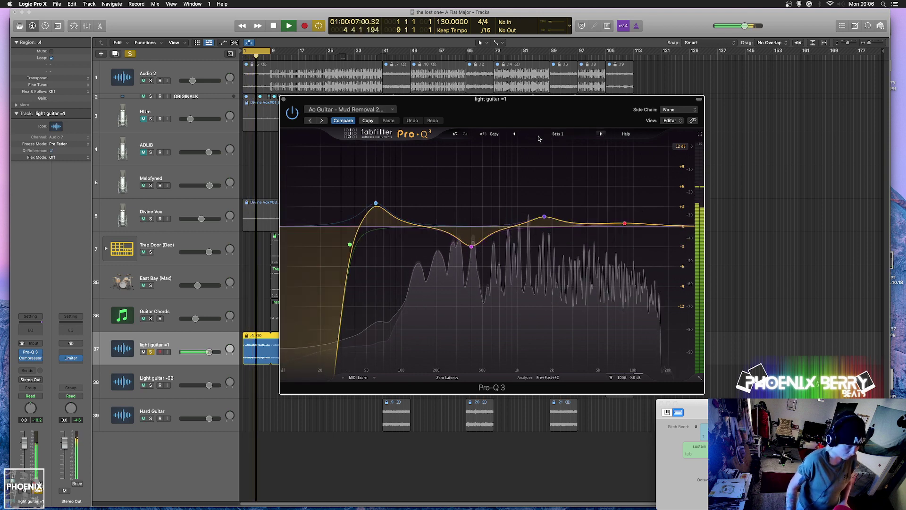
click(515, 134)
click(515, 134)
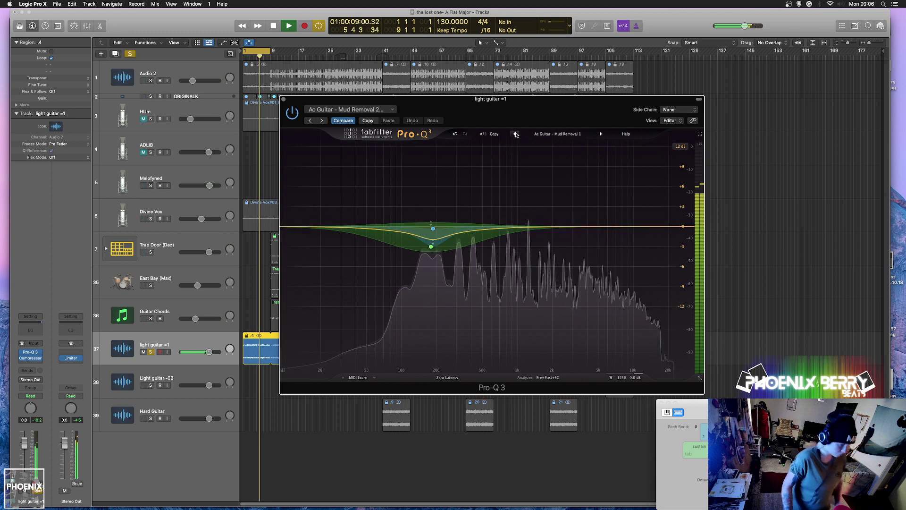
click(515, 134)
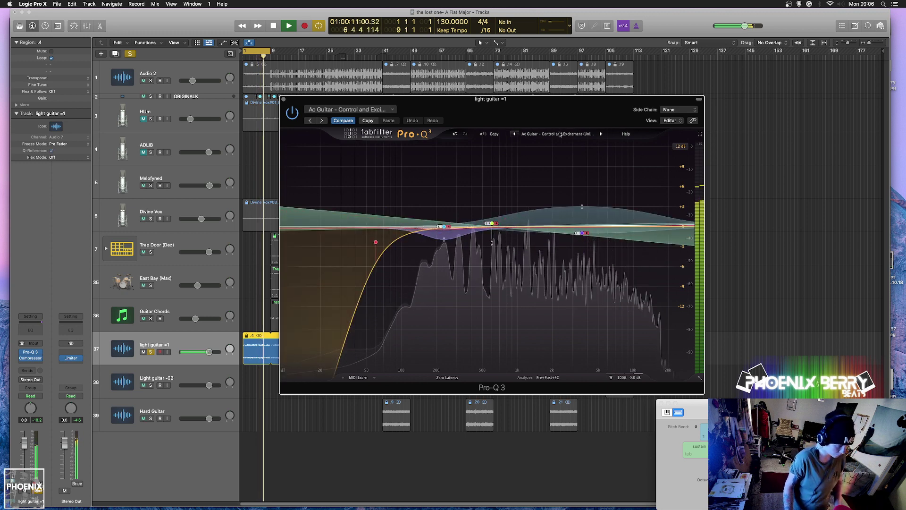
click(602, 134)
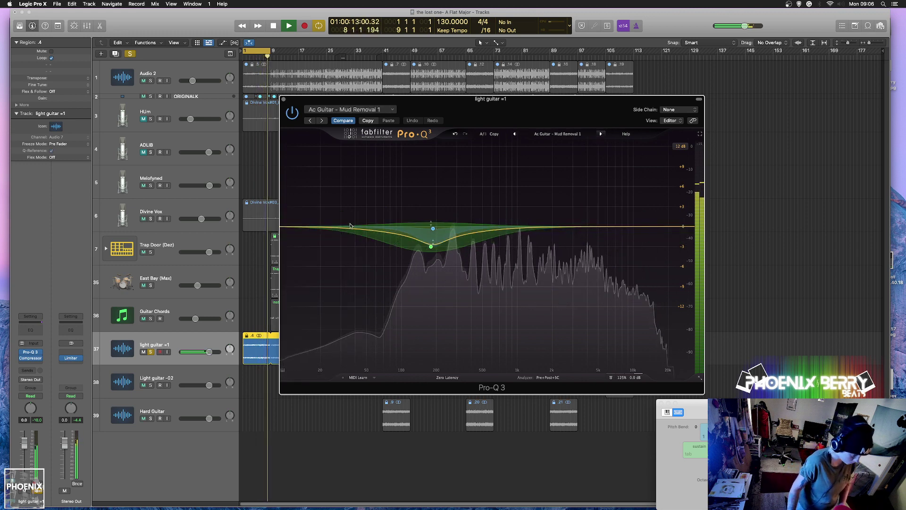
drag(472, 266, 474, 269)
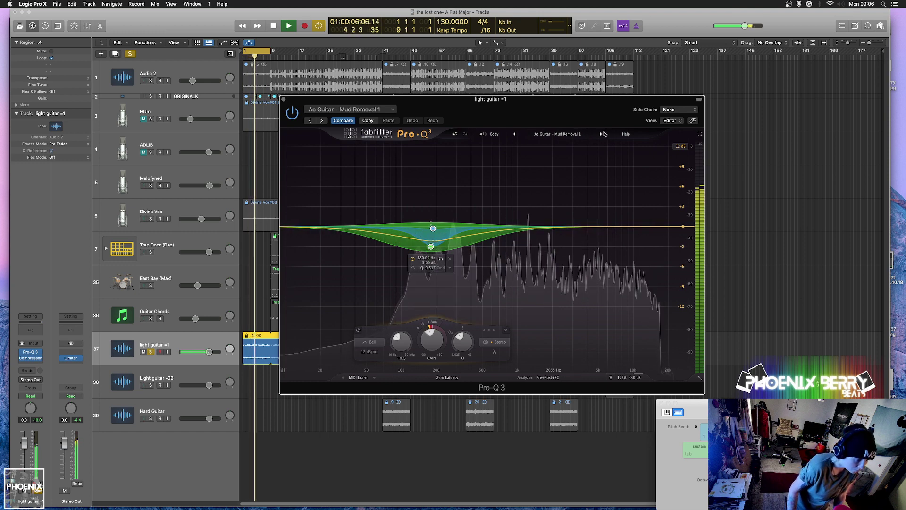
click(514, 134)
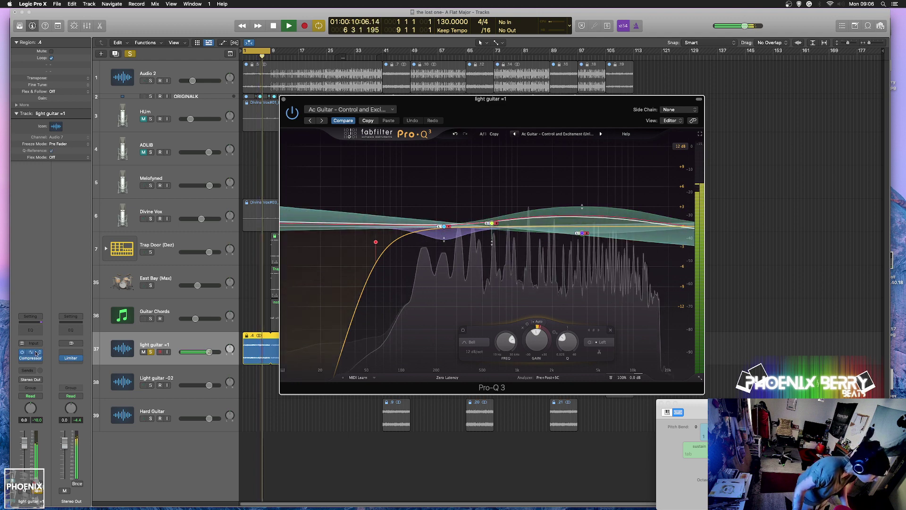
Add a second Pro-Q 3 to light guitar =1 before the Compressor with the "Ac Guitar - Mud Removal 2" preset.
drag(31, 365, 31, 353)
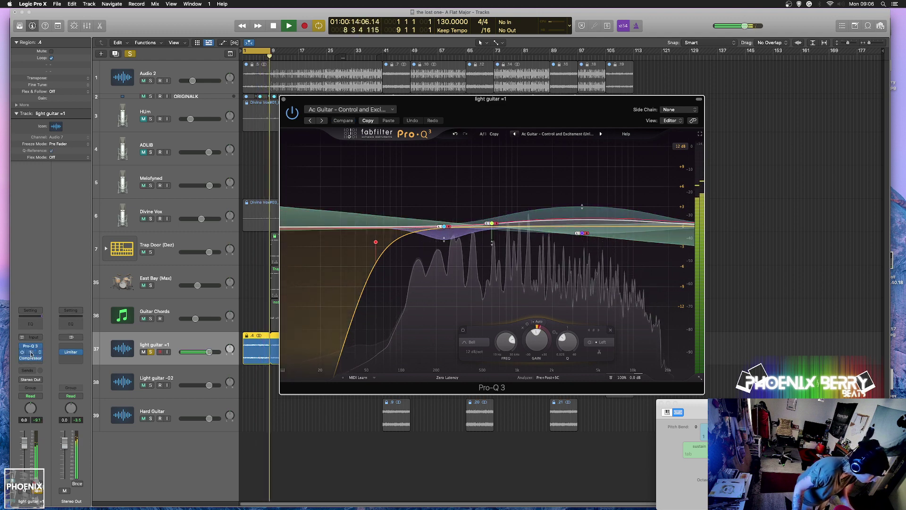
click(40, 353)
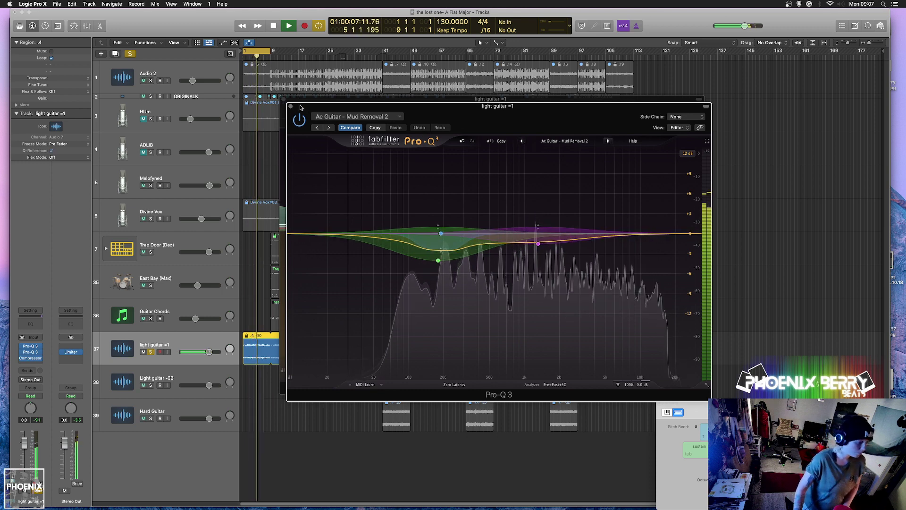
Add a low cut band at about 57 Hz with a 12 dB/oct slope in the second Pro-Q 3.
click(352, 237)
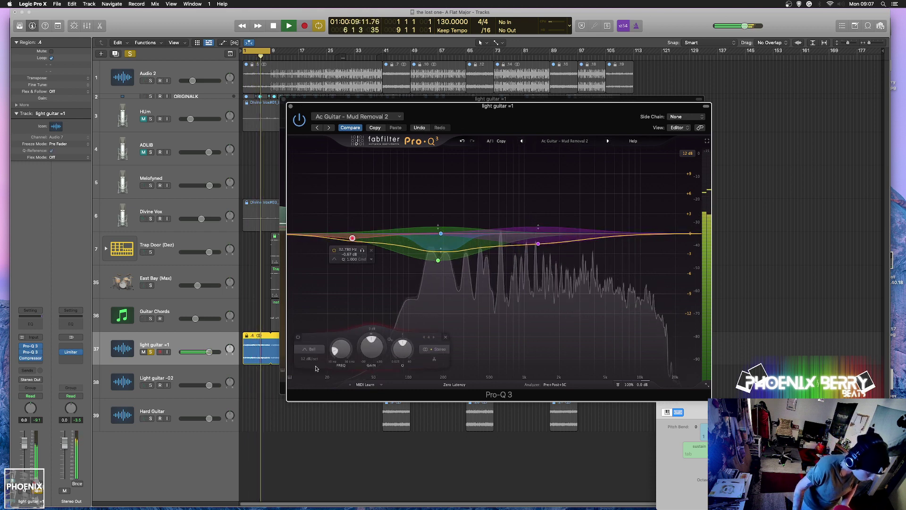
click(311, 349)
click(312, 303)
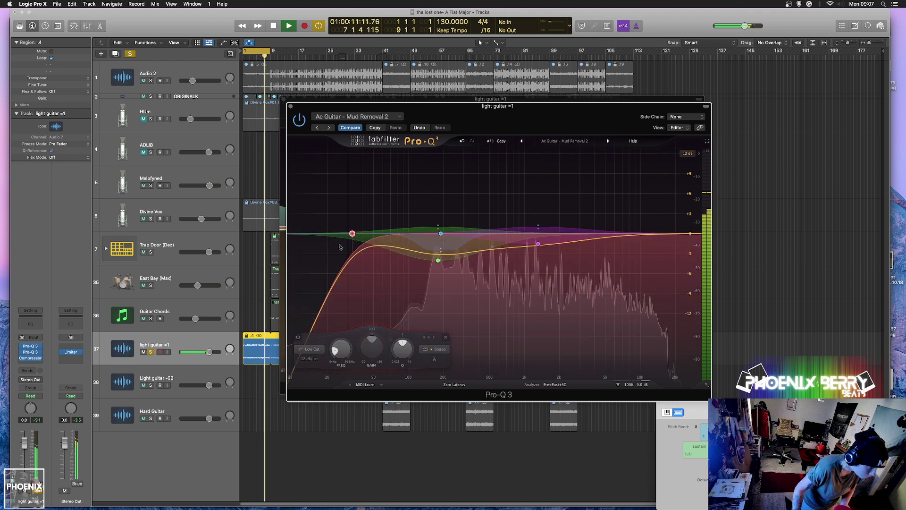
drag(352, 233, 378, 227)
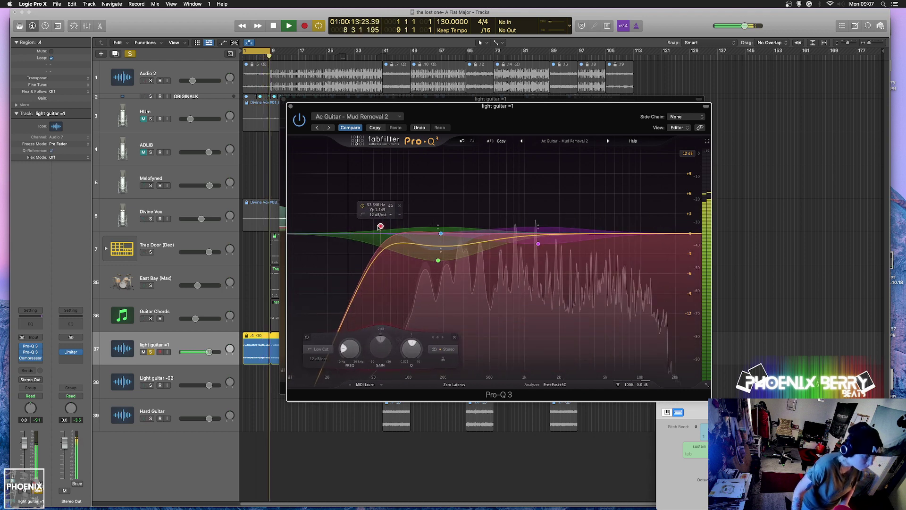
Bypass the low cut band, then close both Pro-Q 3 windows and stop playback.
click(362, 206)
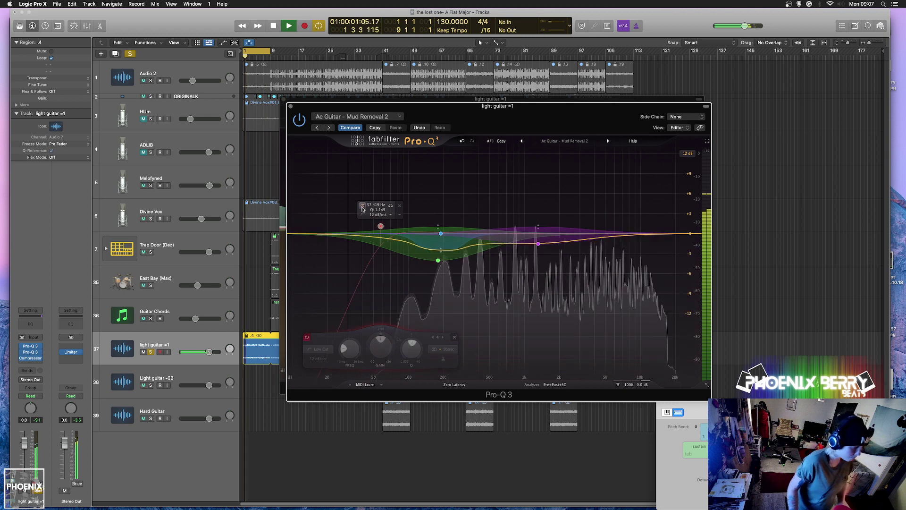
click(291, 106)
click(290, 106)
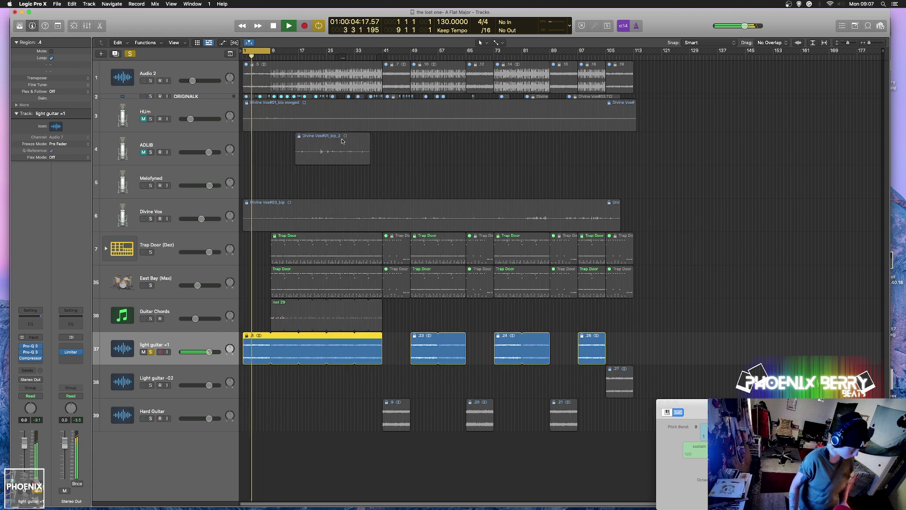
key(space)
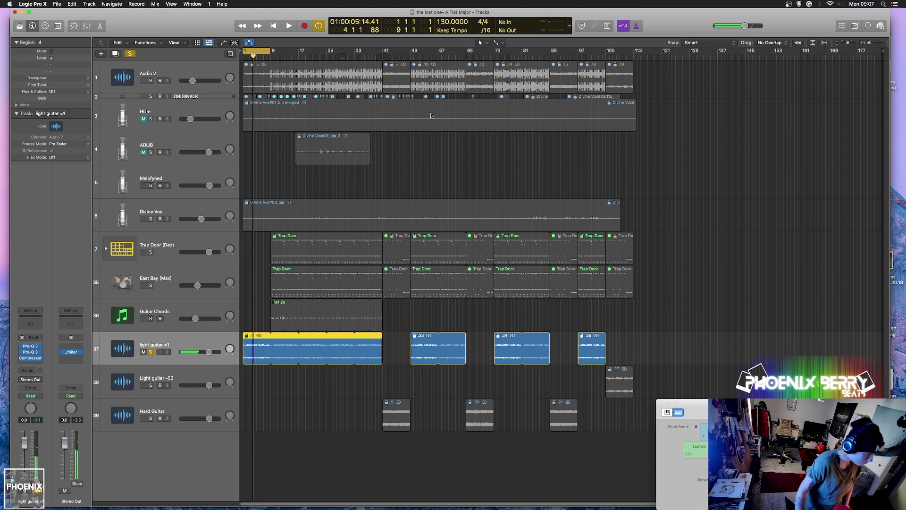
Move the cycle range to bars 42 to 50, then solo and select the Hard Guitar track.
drag(386, 52, 415, 51)
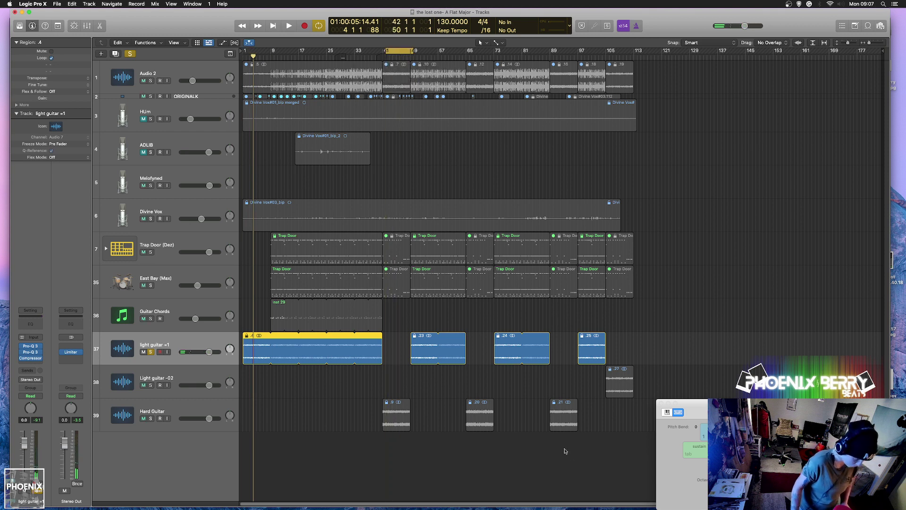
click(150, 419)
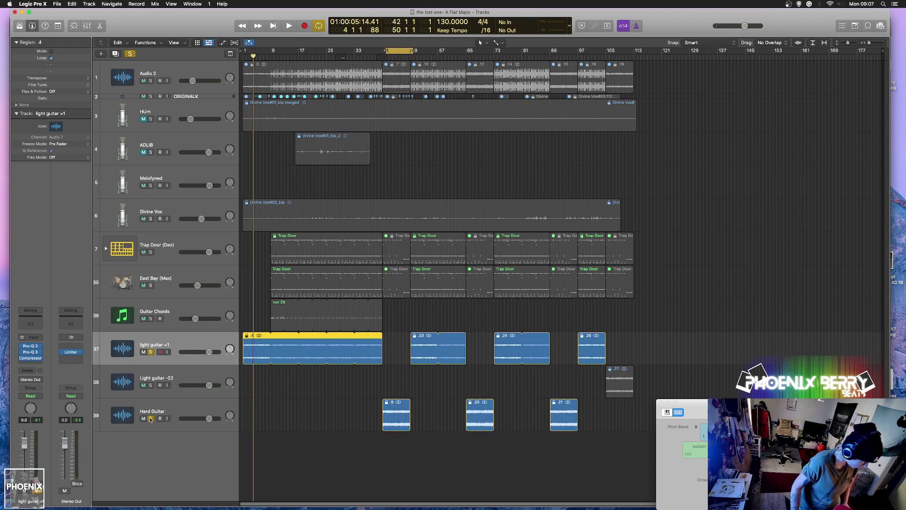
key(Down)
key(Down)
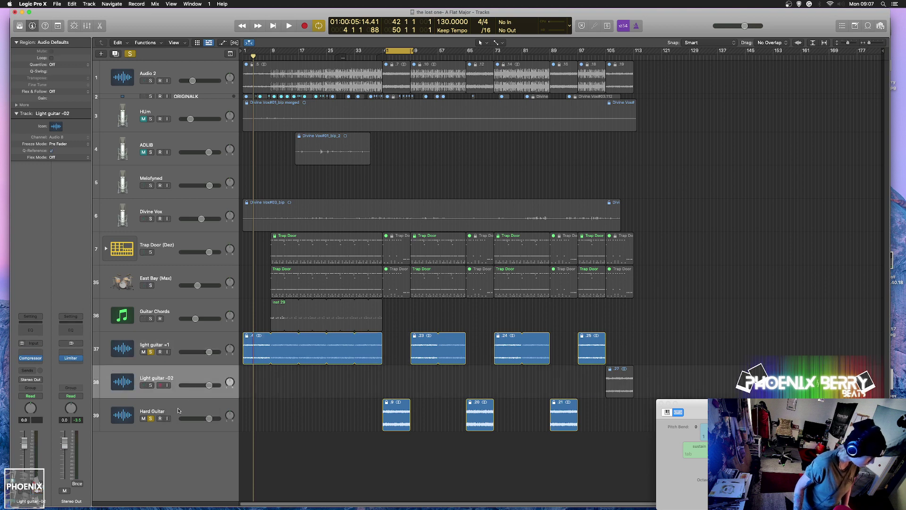
In the mixer, copy both Pro-Q 3 plug-ins from light guitar =1 to Light guitar -02 and Hard Guitar, ahead of their Compressors.
click(86, 26)
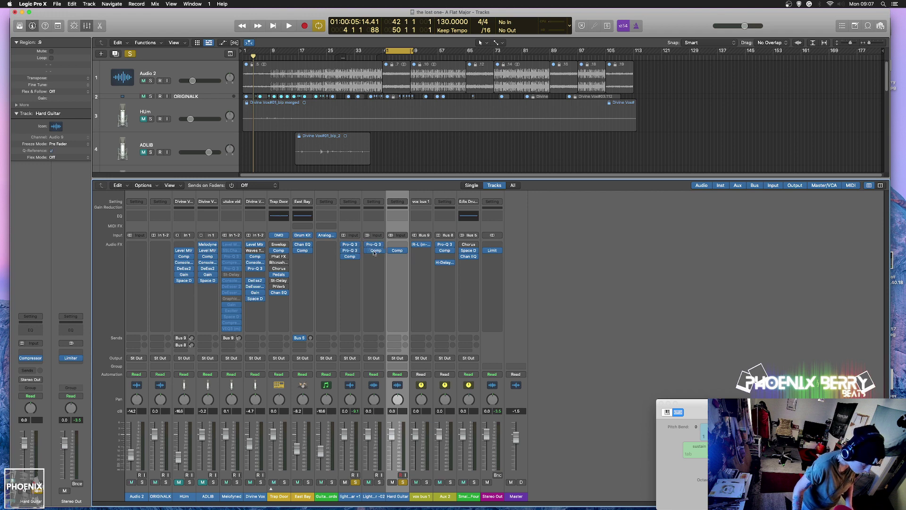
drag(355, 258, 373, 258)
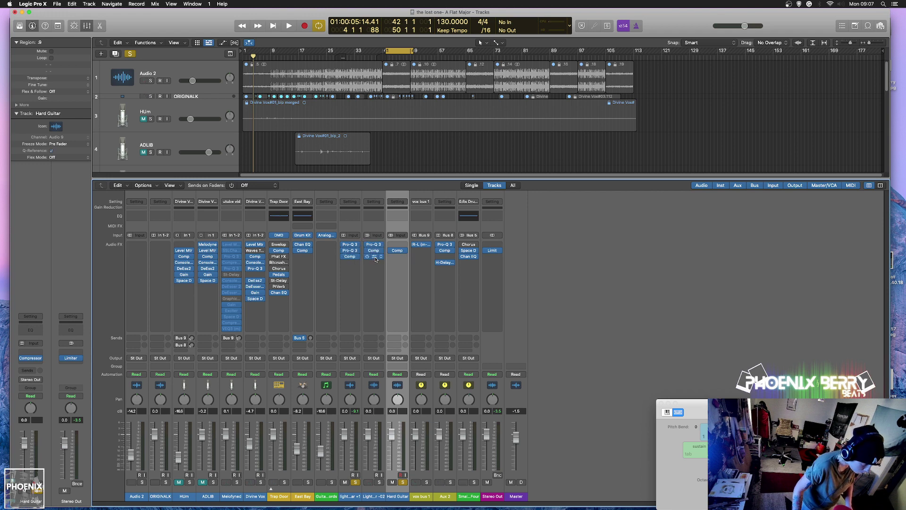
click(360, 253)
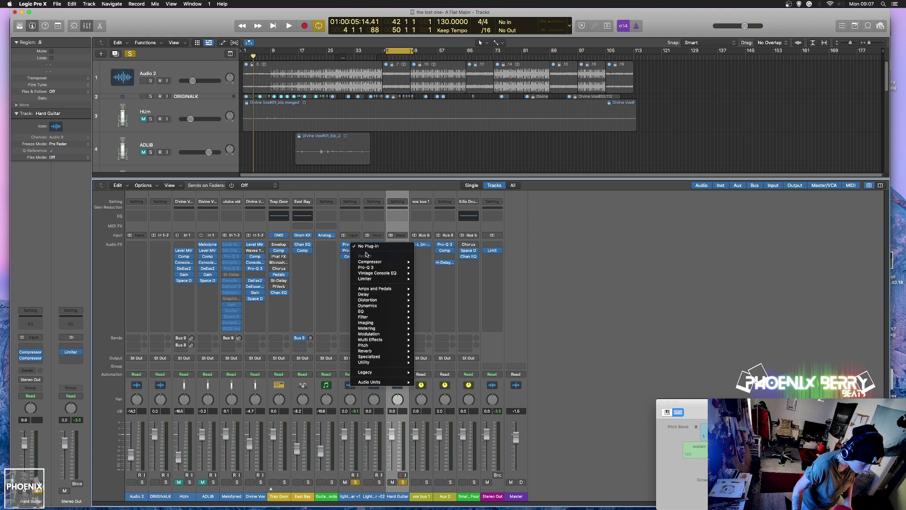
click(352, 251)
drag(350, 250, 391, 250)
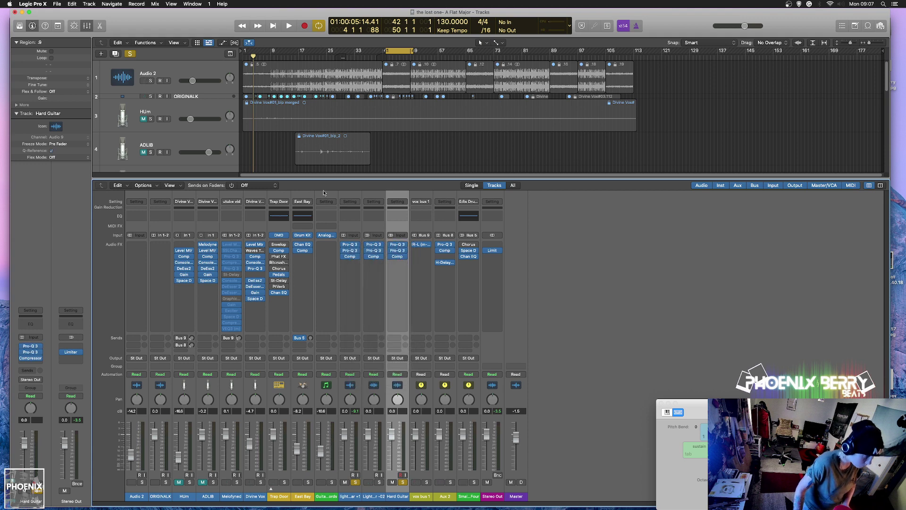
Select the Hard Guitar track in the arrangement and play its soloed section within the cycle range.
click(331, 116)
scroll(283, 118, down, 10)
key(space)
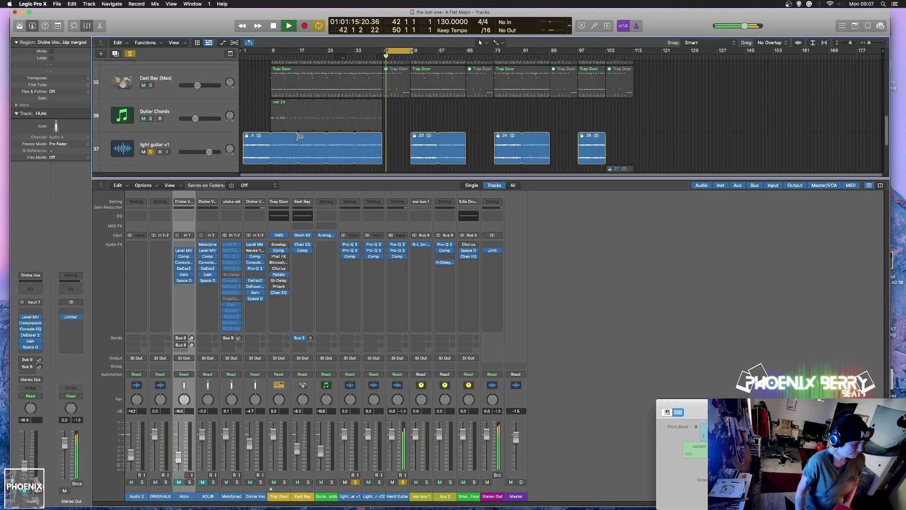
scroll(210, 151, down, 3)
key(space)
click(217, 122)
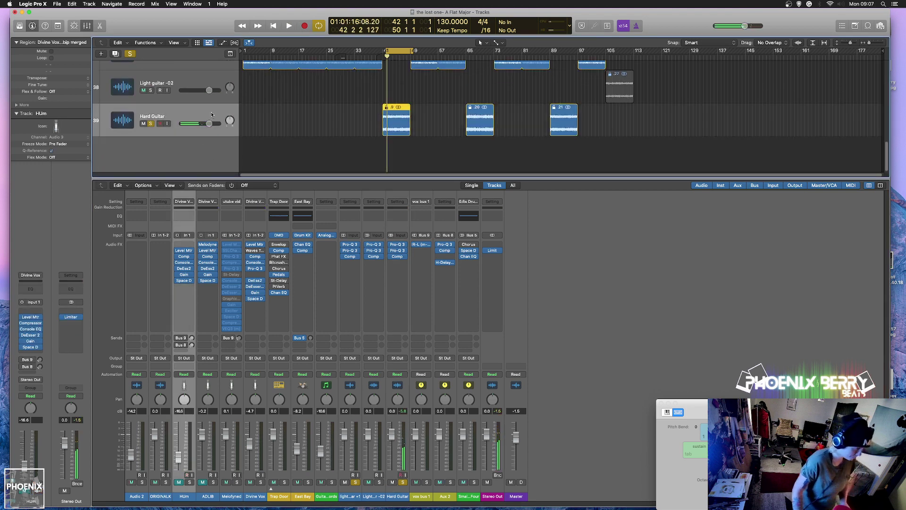
key(space)
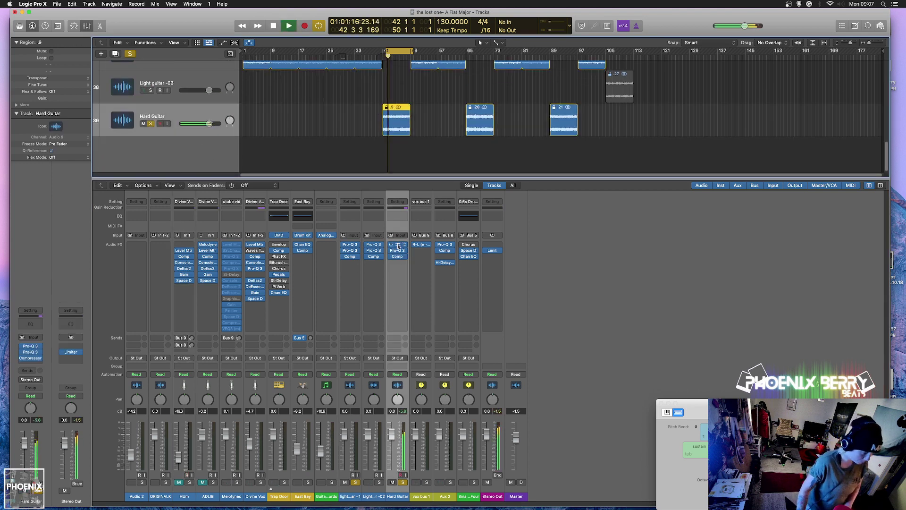
Open the first Pro-Q 3 on Hard Guitar and audition the presets from "Ac Guitar - Mud Removal 1" through "Bass 1".
click(397, 250)
click(601, 134)
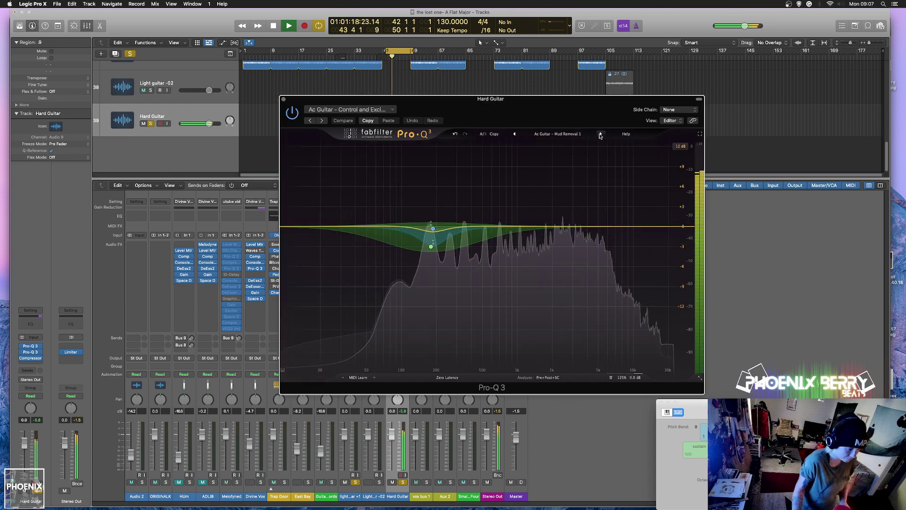
click(601, 134)
click(601, 134)
click(601, 133)
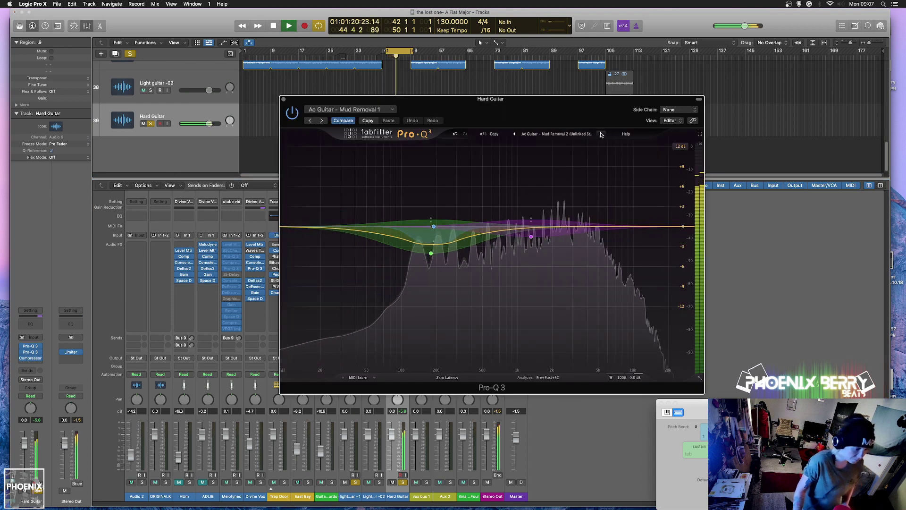
click(601, 134)
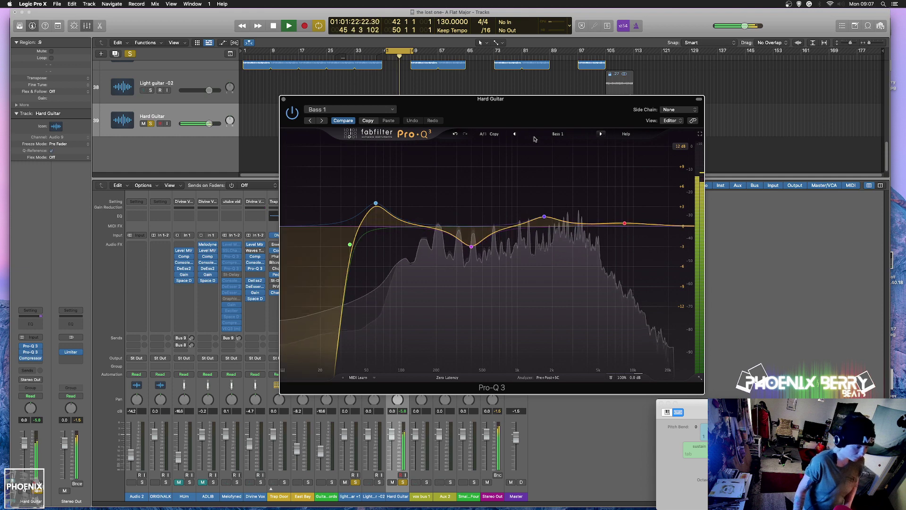
click(514, 133)
click(515, 134)
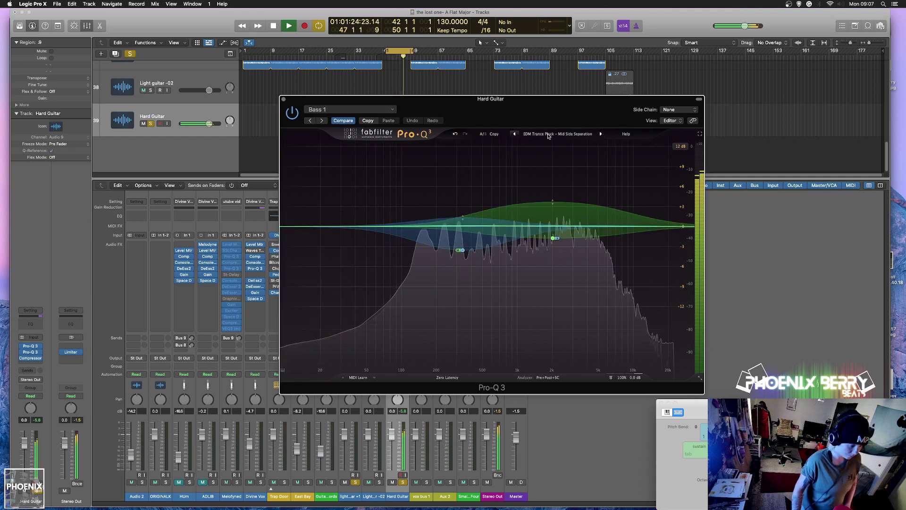
Compare the Ac Guitar presets in Hard Guitar's first Pro-Q 3, settle on the unlinked "Ac Guitar - Control and Excitement" variant, and close the plug-in window.
click(602, 134)
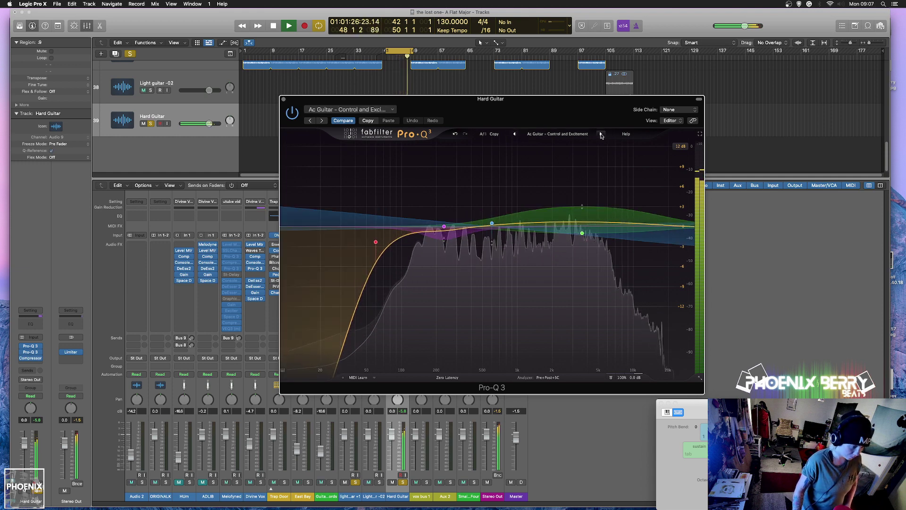
click(601, 134)
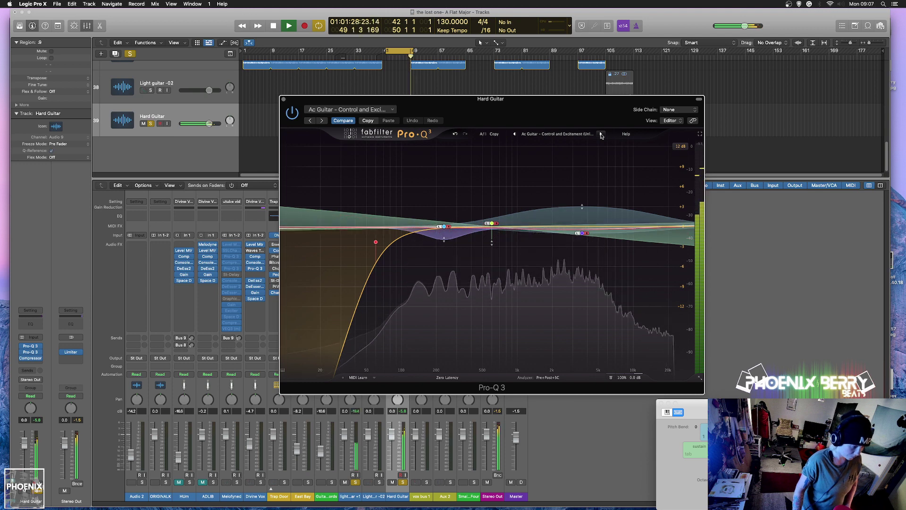
click(601, 135)
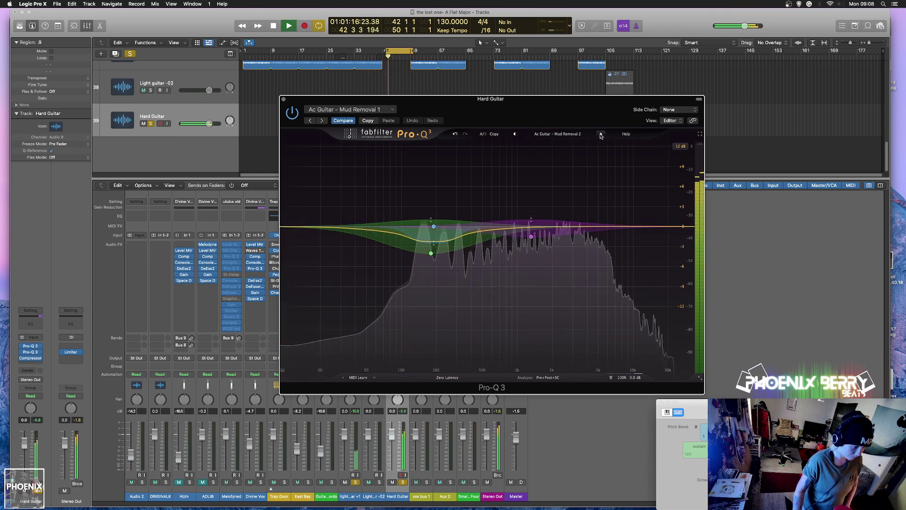
click(516, 135)
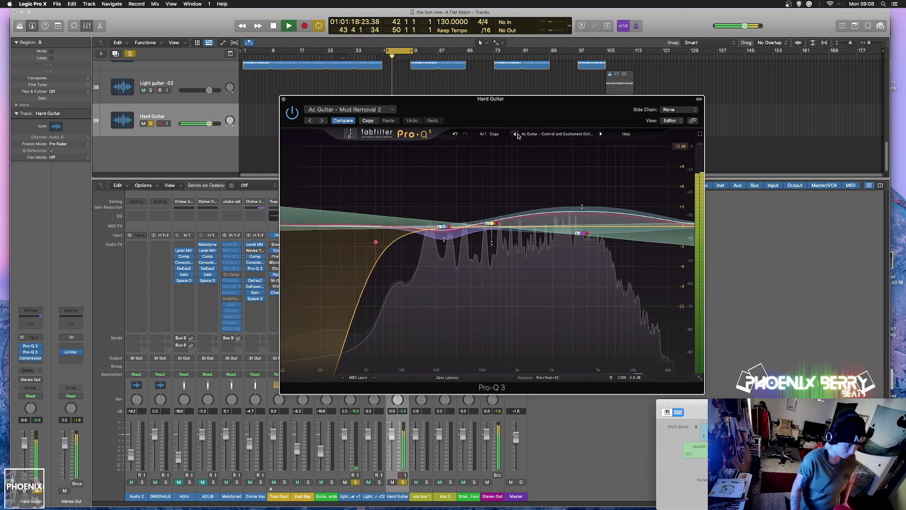
click(516, 134)
click(514, 134)
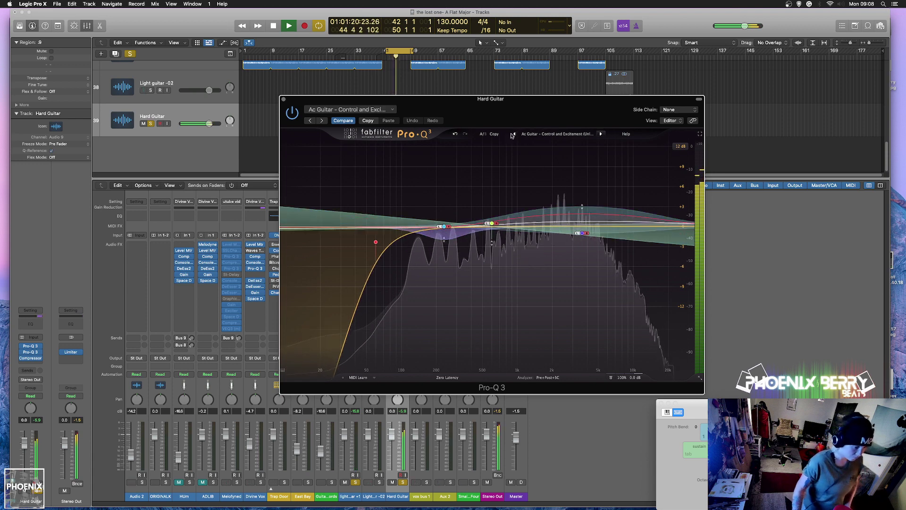
drag(284, 100, 282, 101)
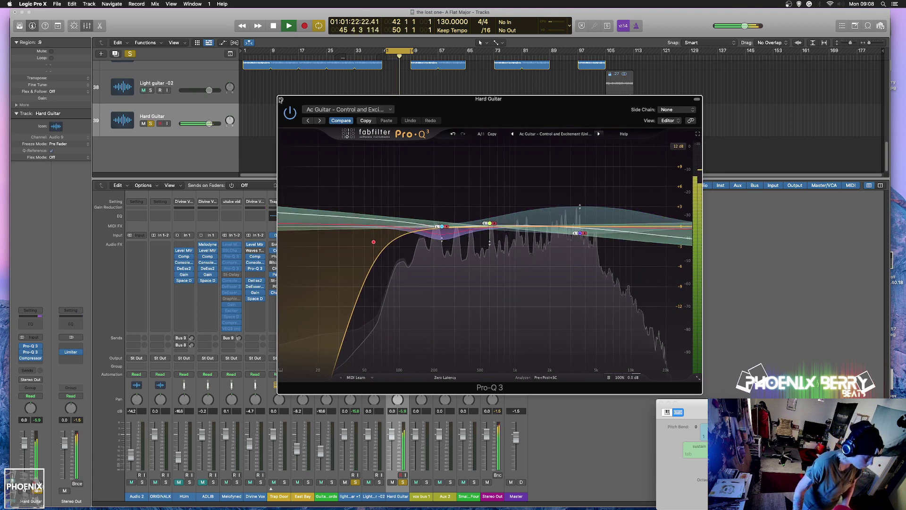
click(280, 100)
Open the second Pro-Q 3 on Hard Guitar and switch it to the "Ac Guitar - Mud Removal 1" preset.
click(397, 252)
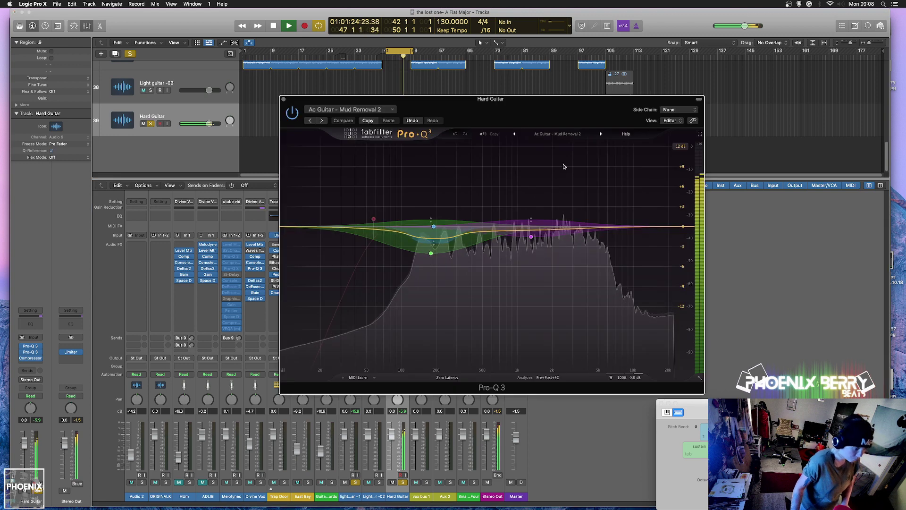
Audition neighbouring Pro-Q 3 presets on the Hard Guitar track, settle on Ac Guitar - Mud Removal 2, and close the plug-in.
click(600, 134)
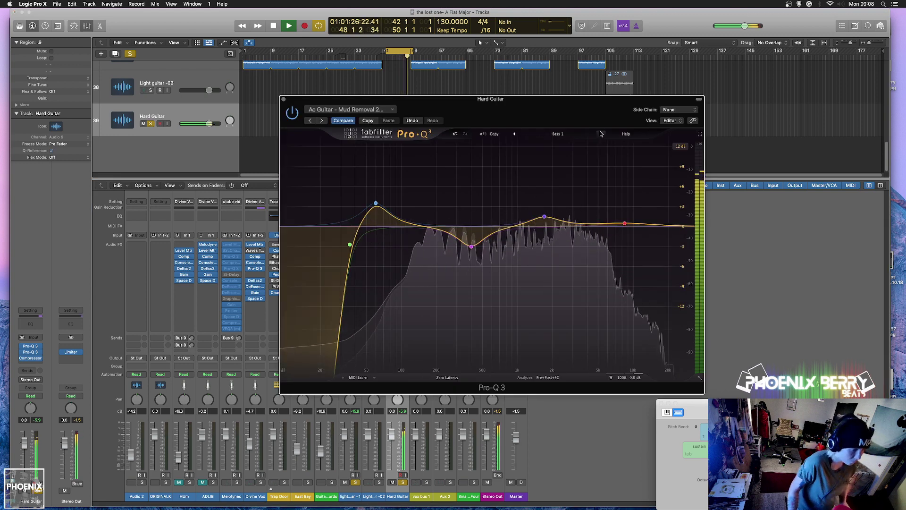
click(518, 135)
click(524, 142)
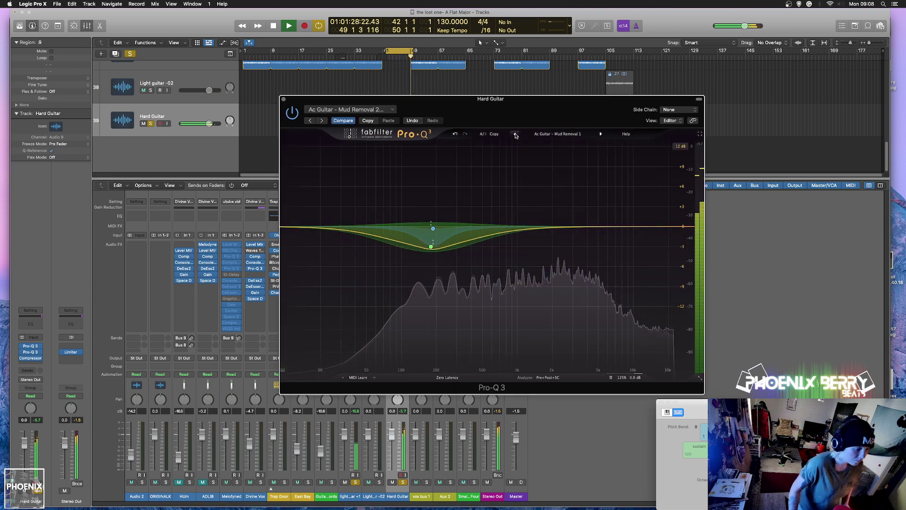
click(601, 134)
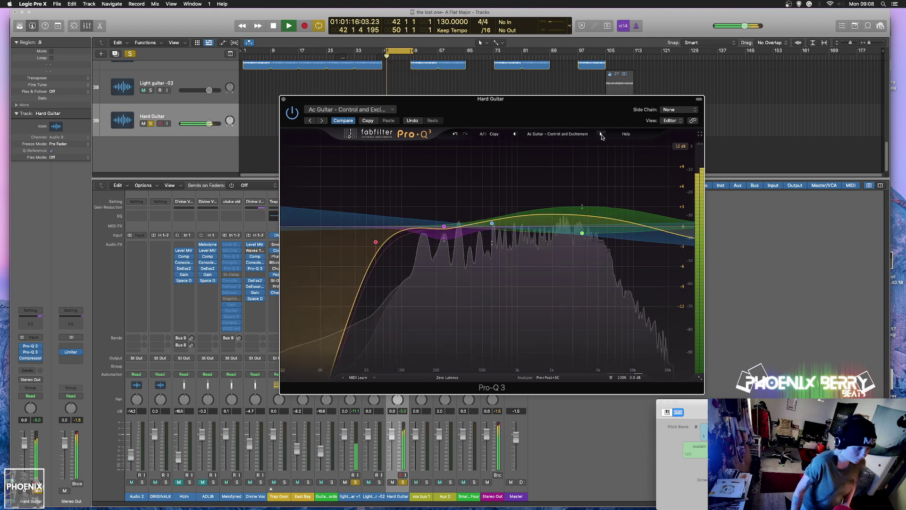
click(601, 134)
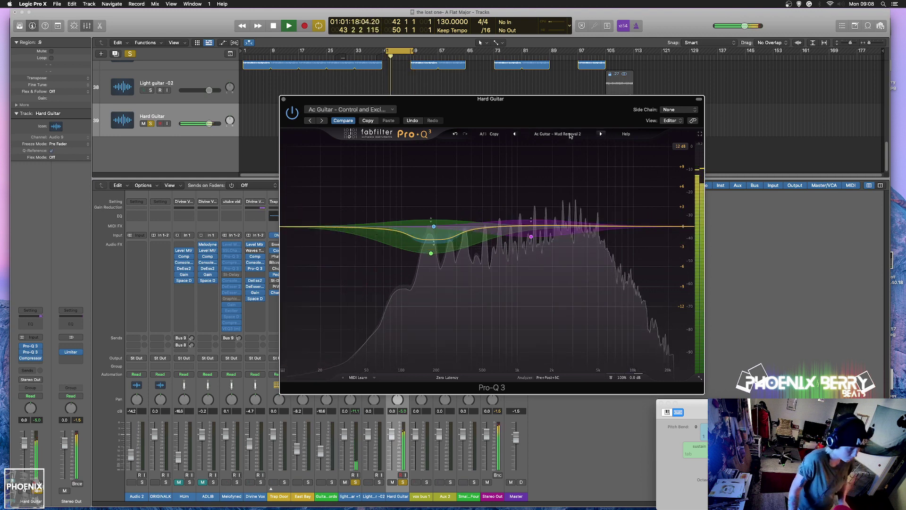
click(283, 99)
click(292, 74)
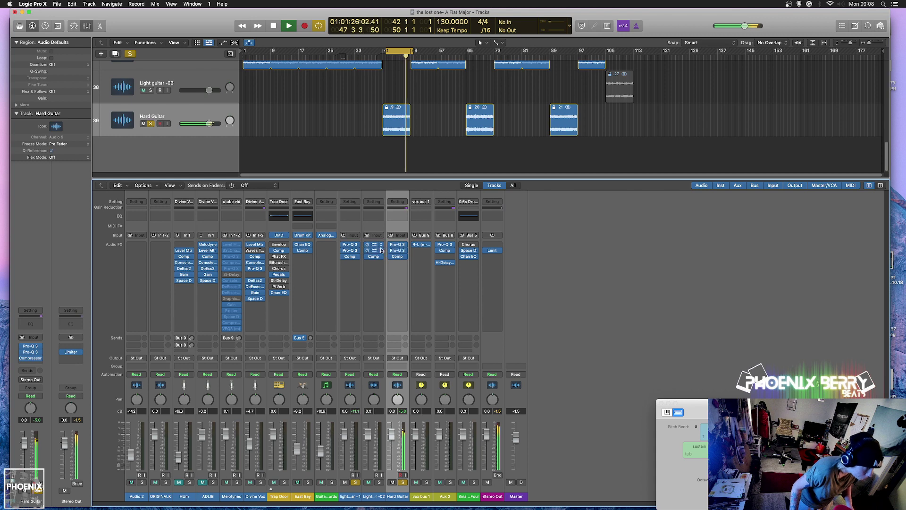
Clear all track solos, hide the pane below the arrangement, and resume playback of the full mix.
click(151, 123)
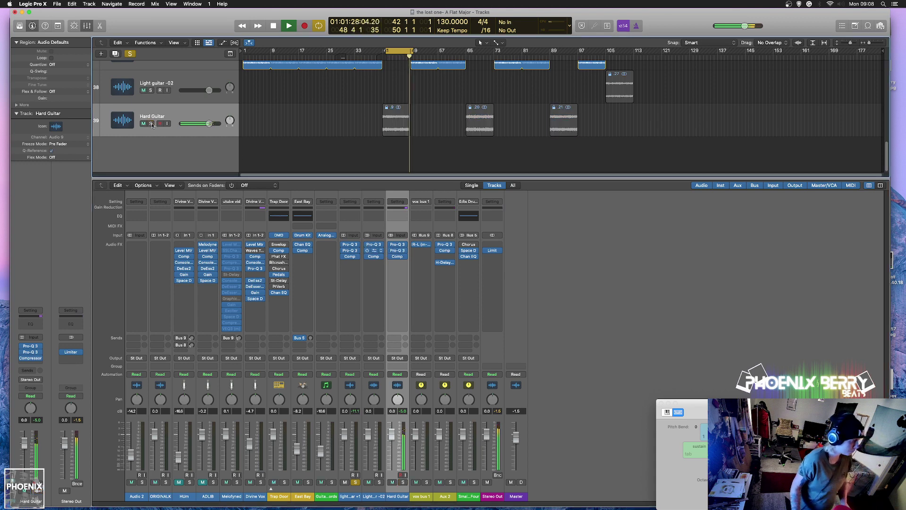
scroll(159, 79, up, 2)
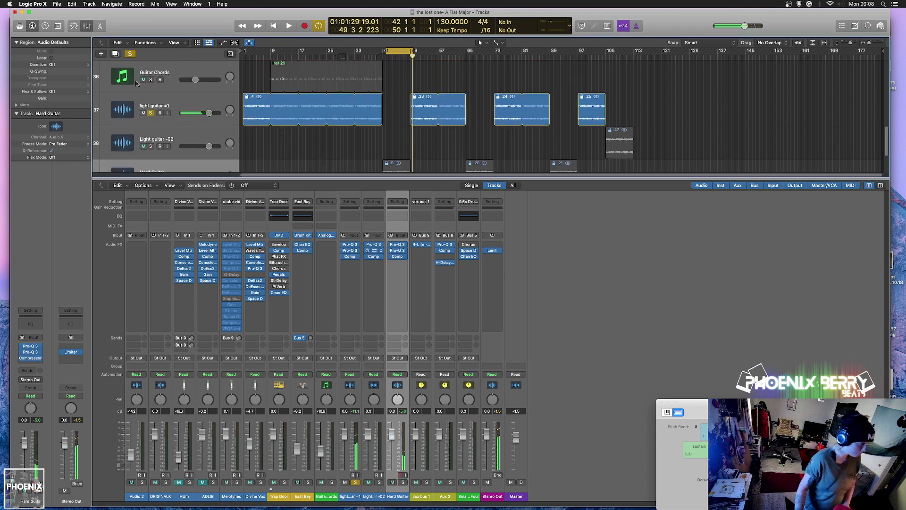
click(95, 27)
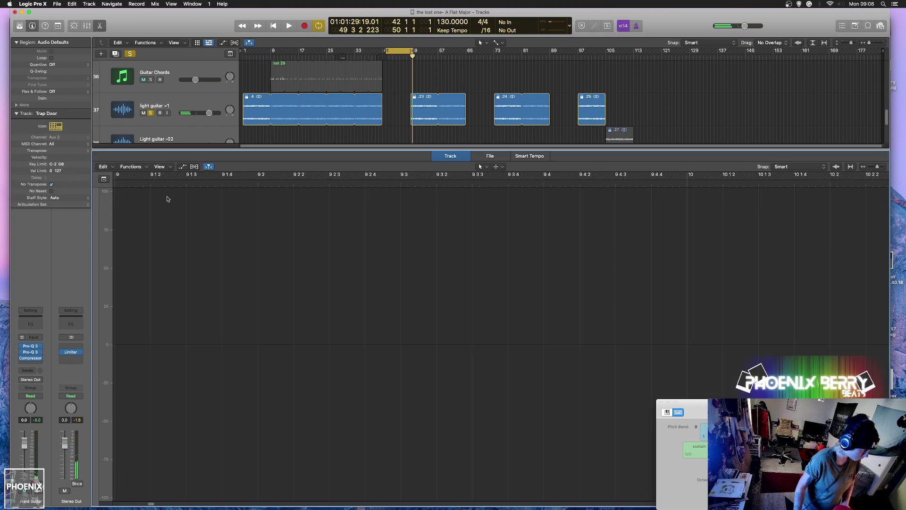
click(130, 54)
key(e)
key(space)
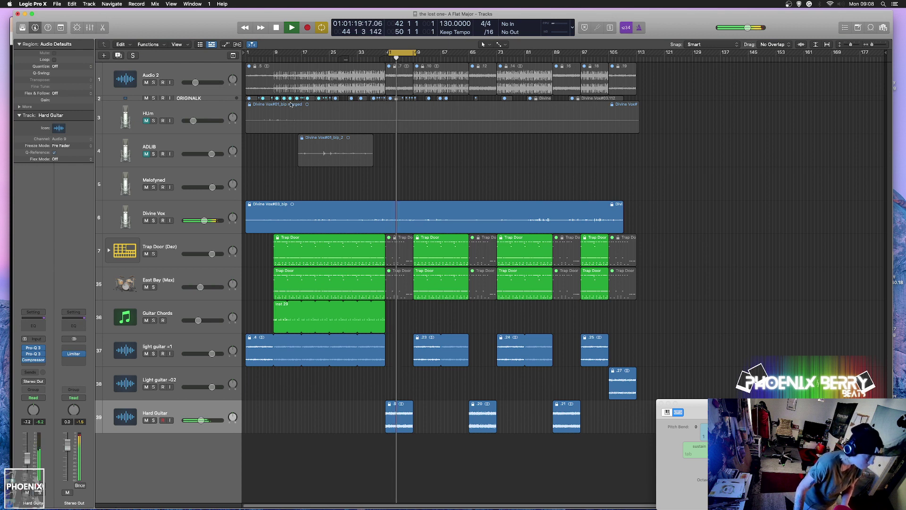
Loop playback over bars 19 to 37 and lower the light guitar =1 track volume to -1.7 dB.
drag(308, 52, 370, 52)
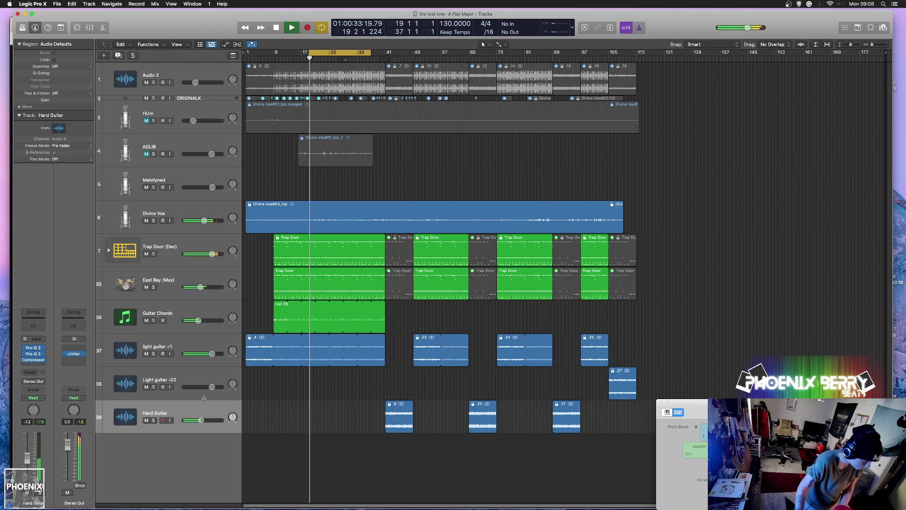
click(201, 359)
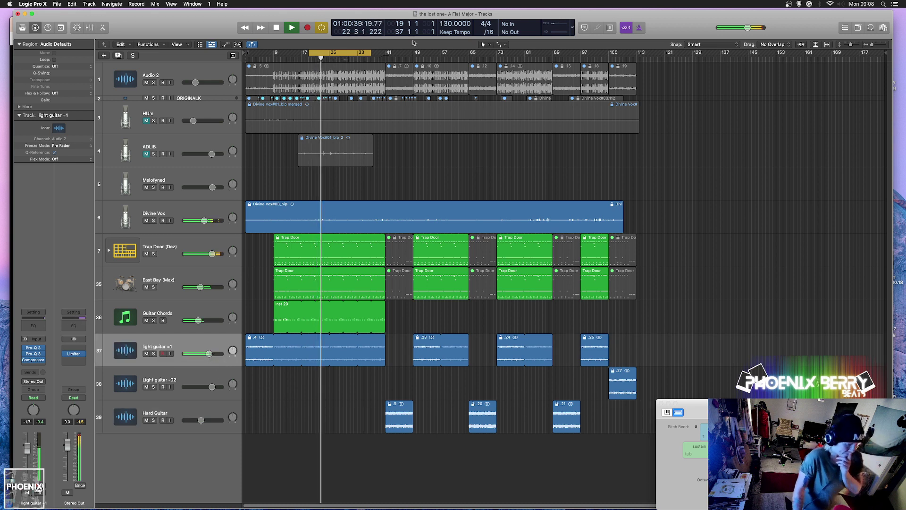
Set the cycle range to bars 9 to 31 and raise the Divine Vox track volume to -0.8 dB.
click(203, 211)
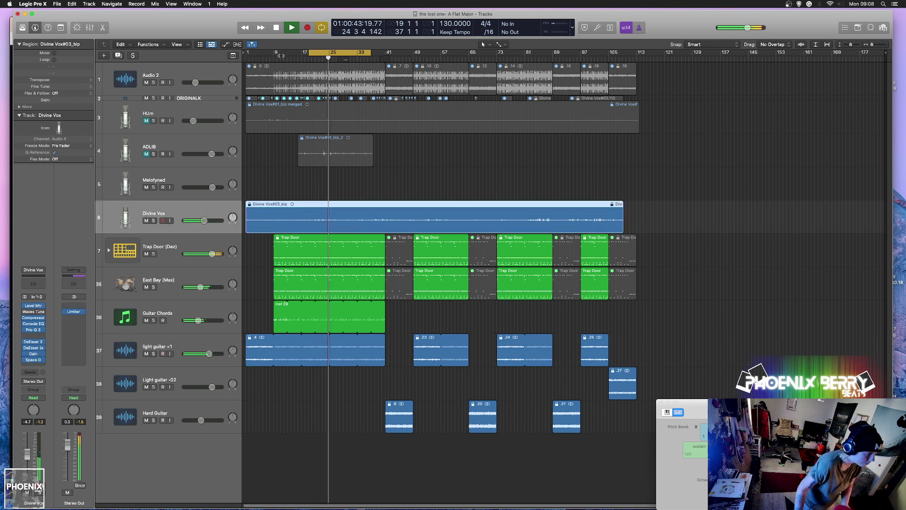
drag(282, 52, 357, 51)
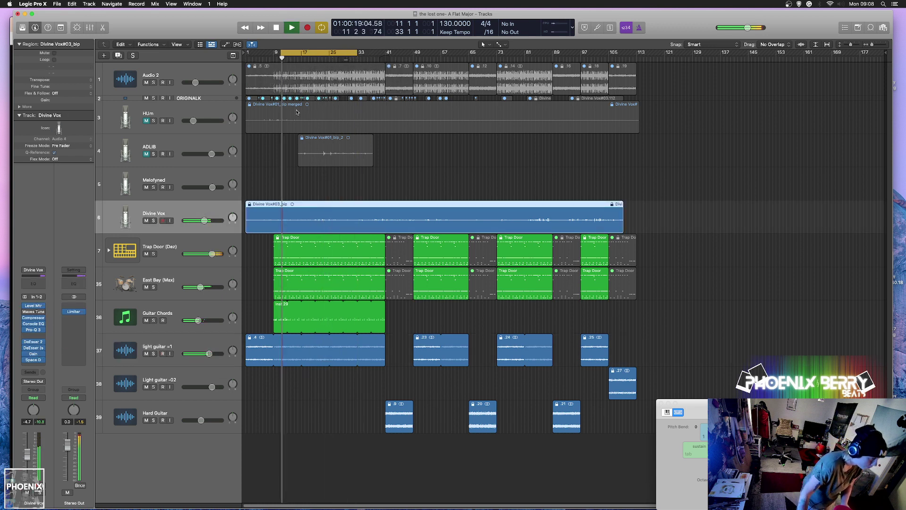
click(298, 56)
drag(304, 53, 297, 53)
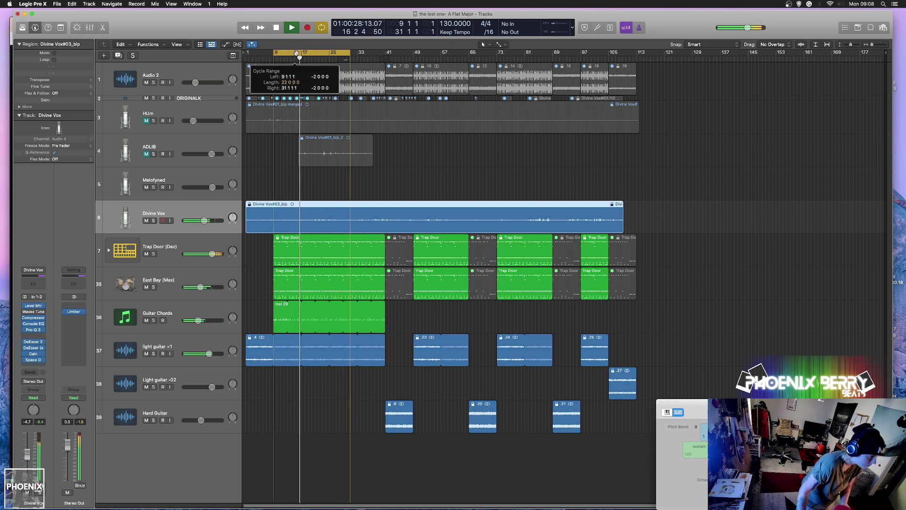
drag(204, 220, 211, 220)
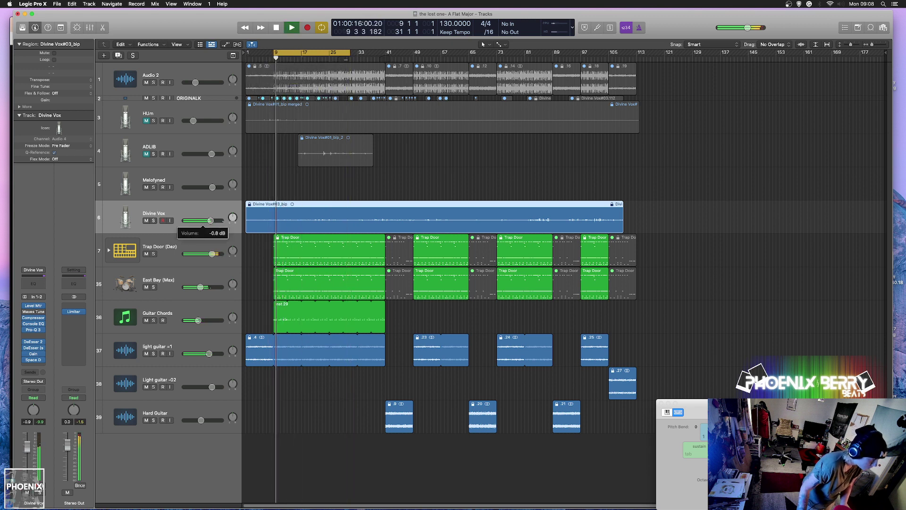
Try a -32 dB threshold and more make-up gain in the Divine Vox track's Compressor.
click(33, 354)
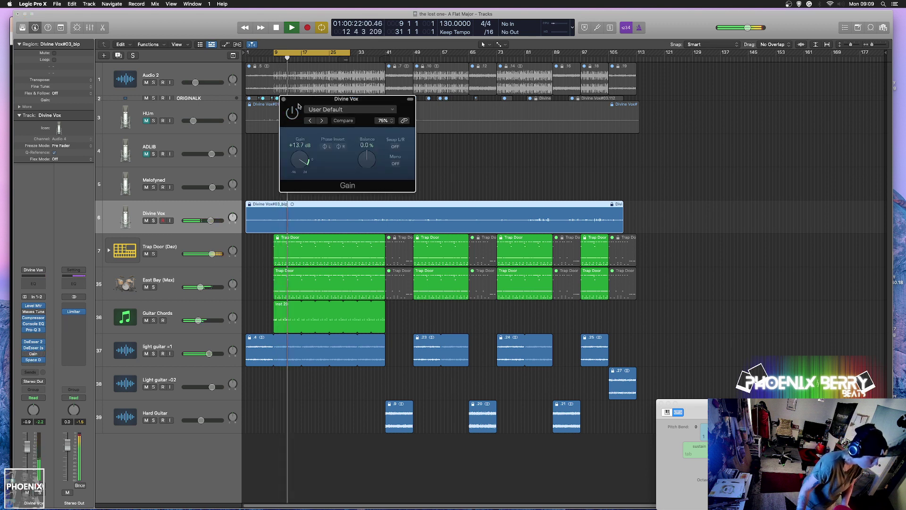
click(283, 99)
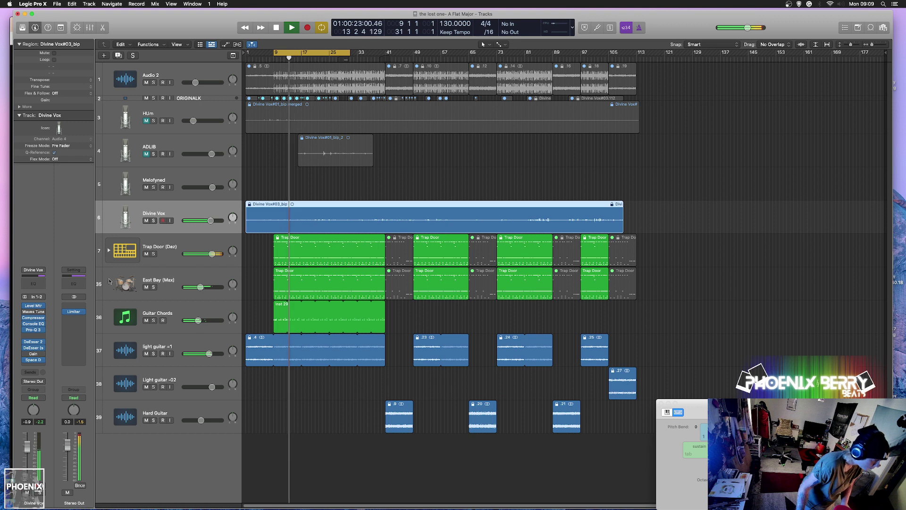
click(36, 317)
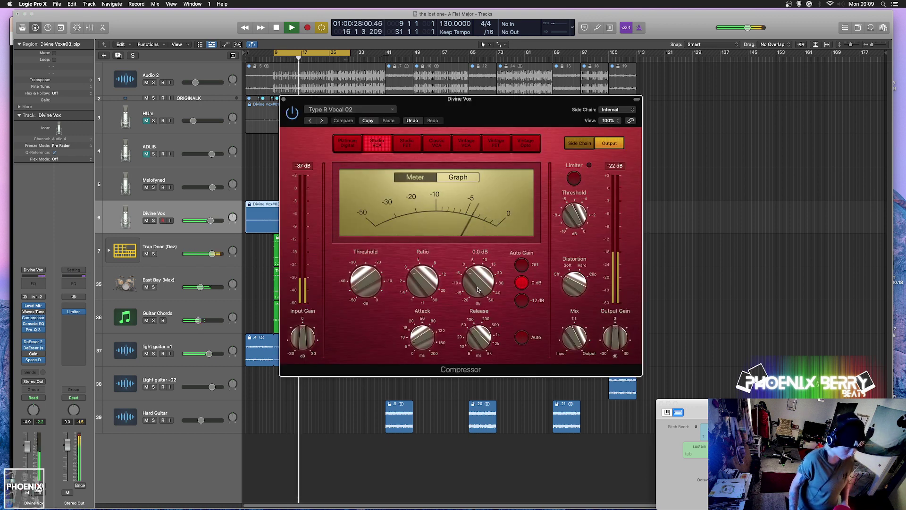
drag(478, 290, 470, 282)
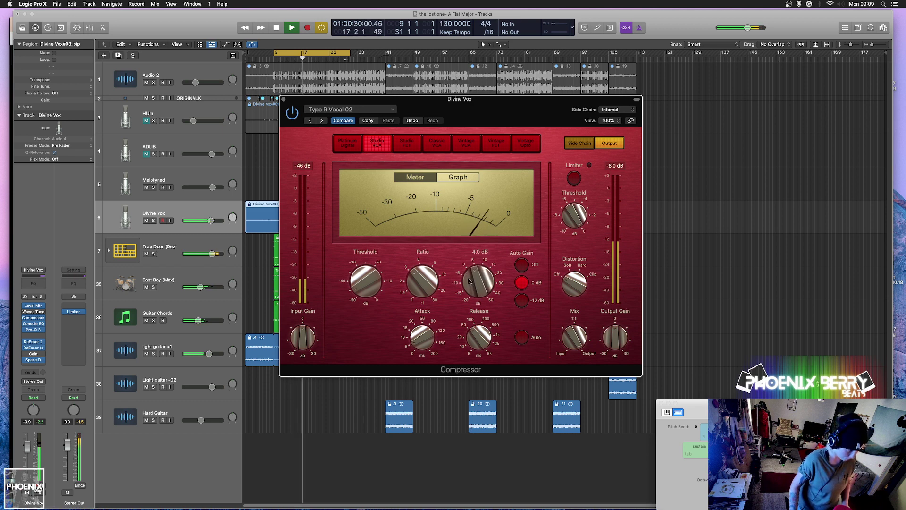
drag(366, 280, 359, 253)
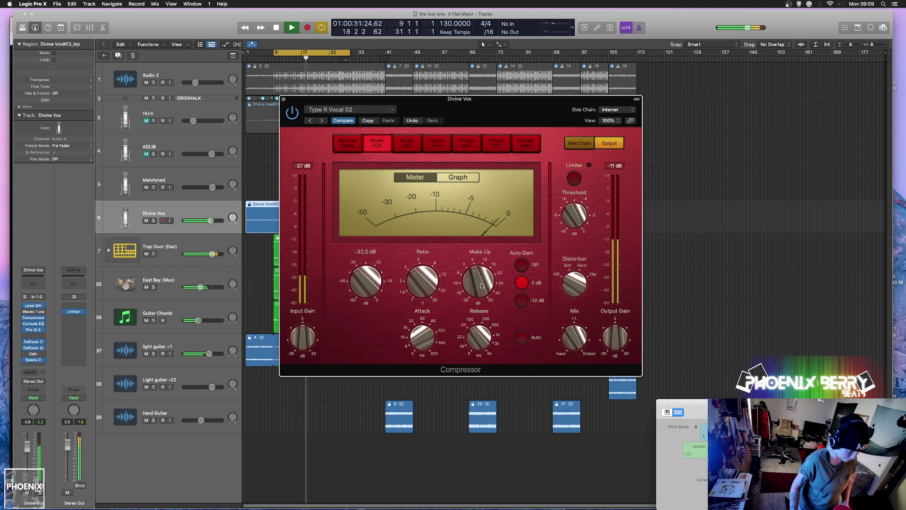
drag(482, 286, 476, 285)
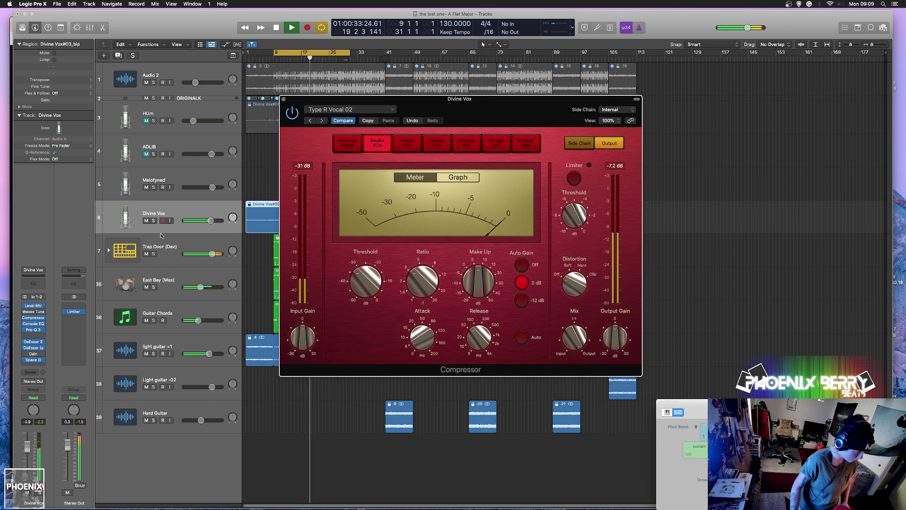
Solo Divine Vox, audition other Compressor presets, and load Billie Elish Starter 2.
click(154, 220)
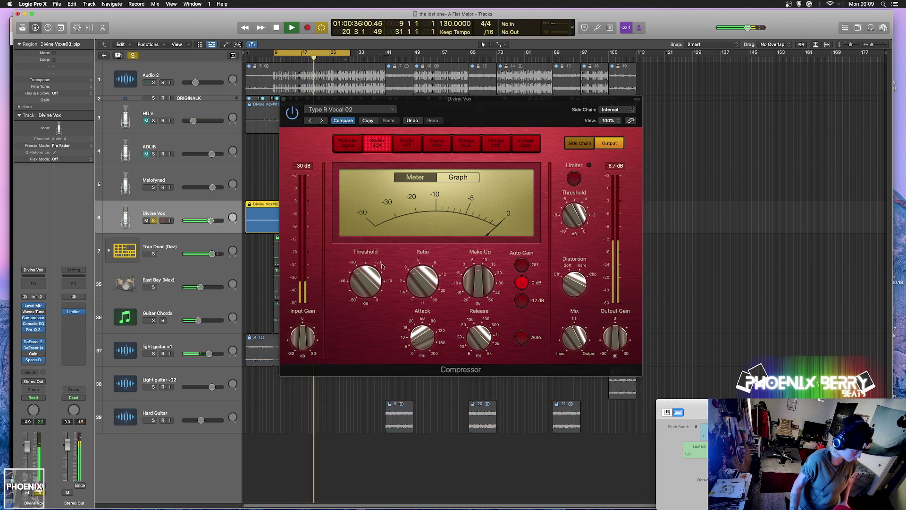
click(286, 107)
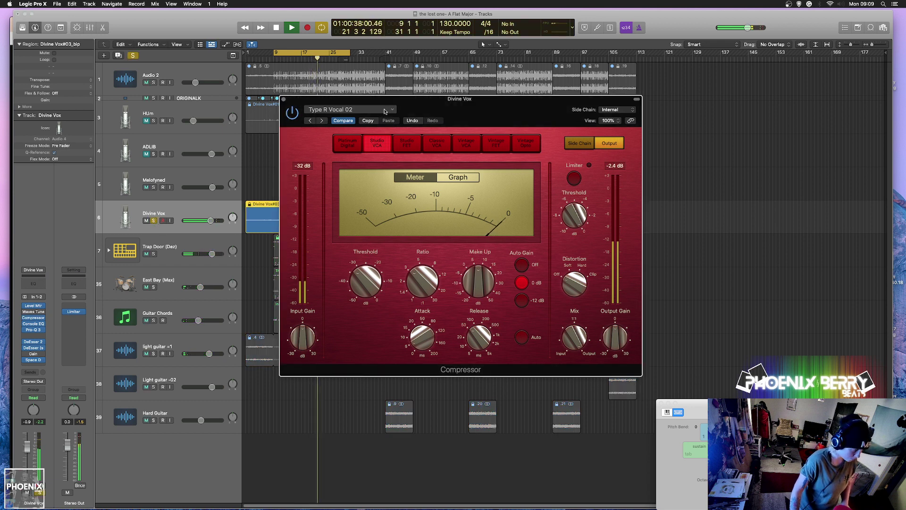
click(349, 109)
mouse_move(406, 414)
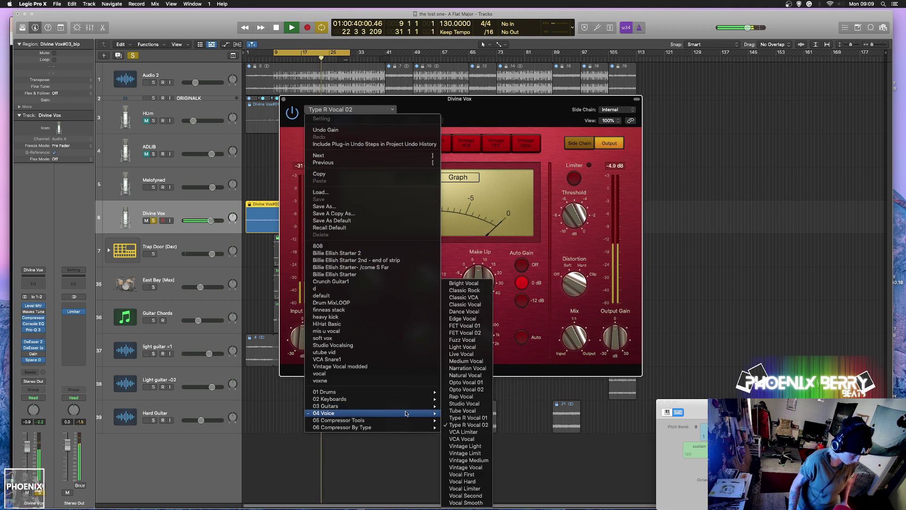
click(324, 109)
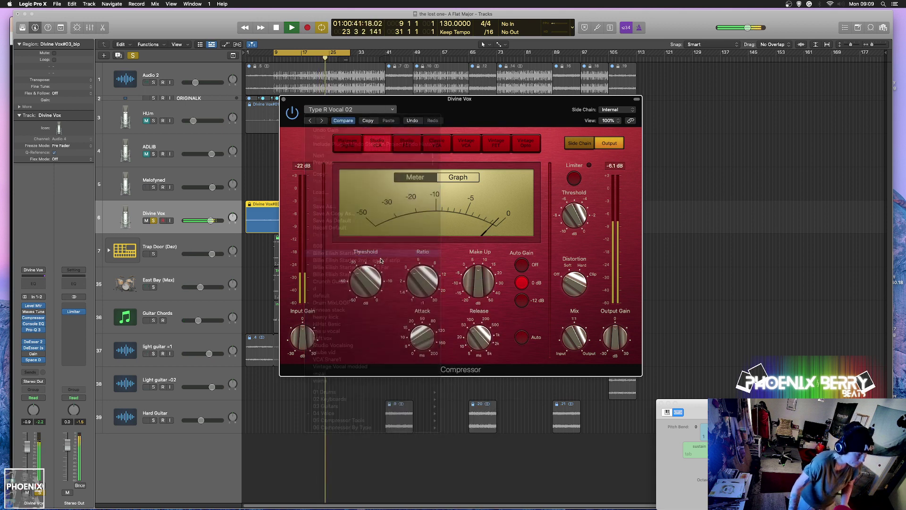
click(321, 120)
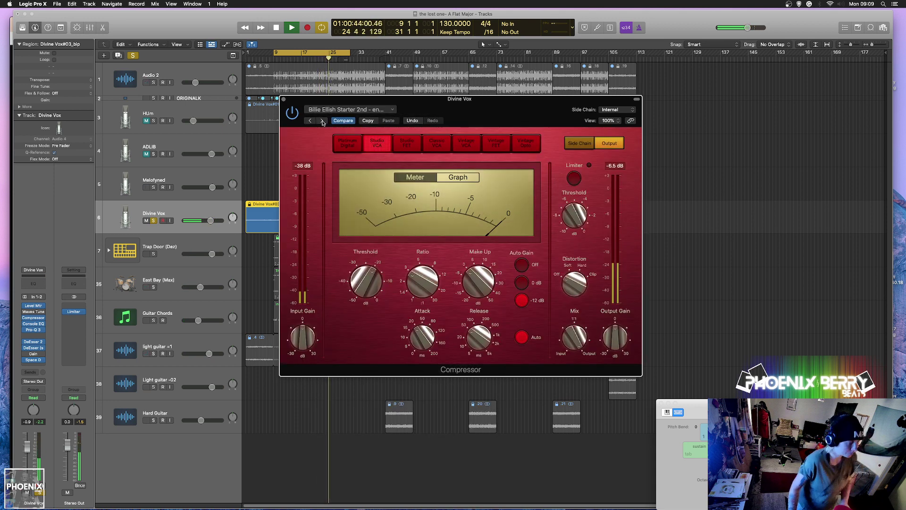
click(323, 121)
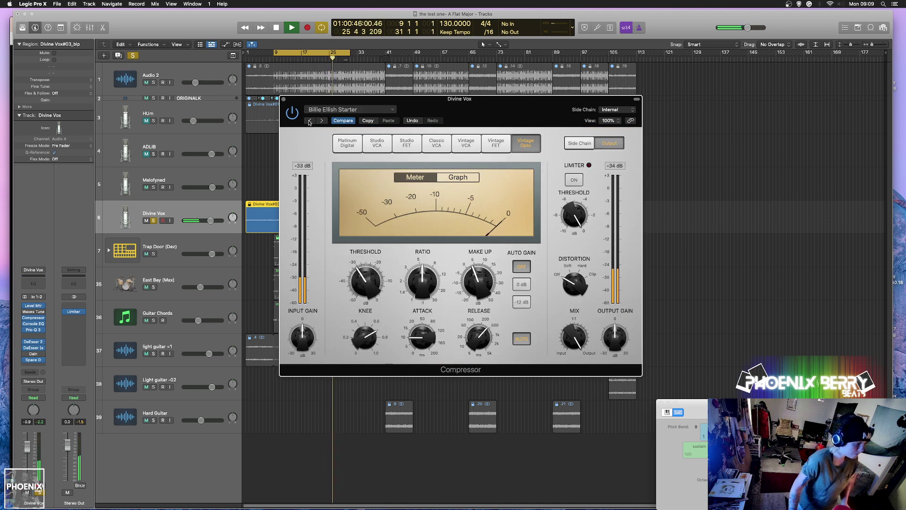
click(310, 122)
click(310, 121)
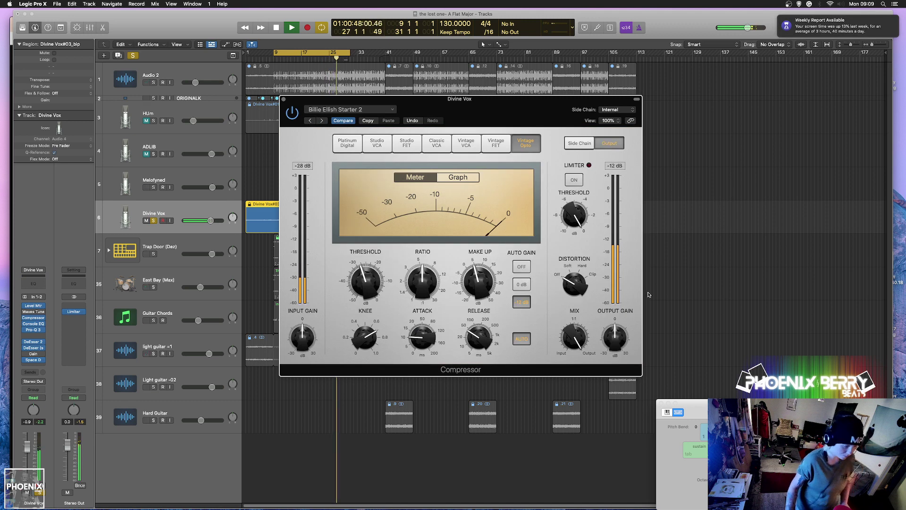
Lower the Compressor's threshold with Auto Gain set to -12 dB, and reduce the Divine Vox track volume to -3.2 dB.
click(521, 286)
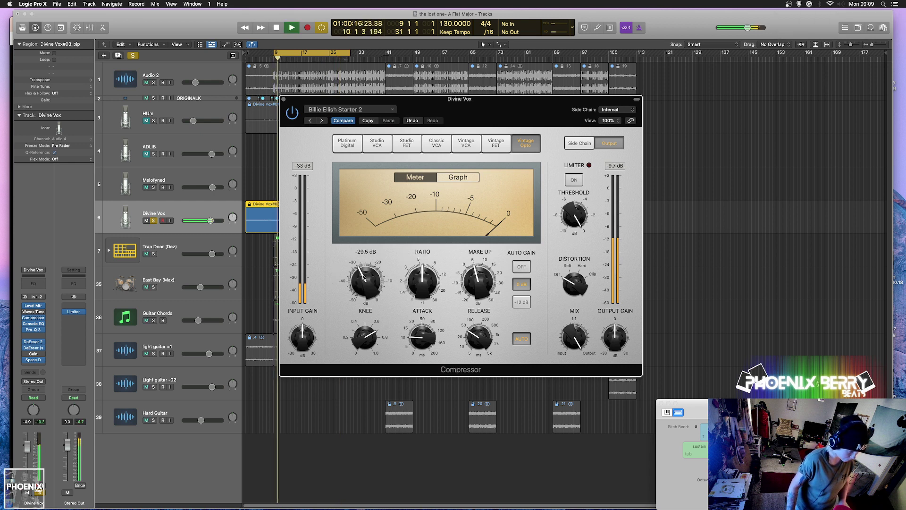
drag(364, 280, 359, 310)
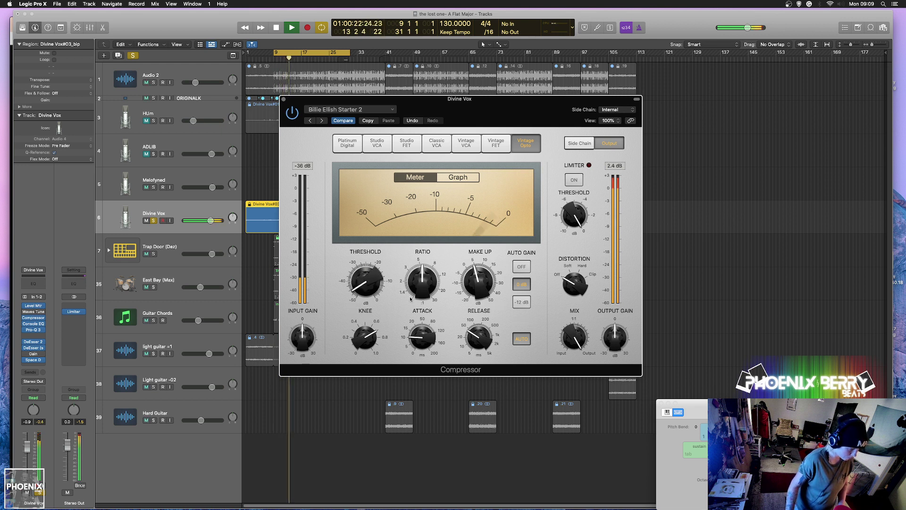
click(521, 303)
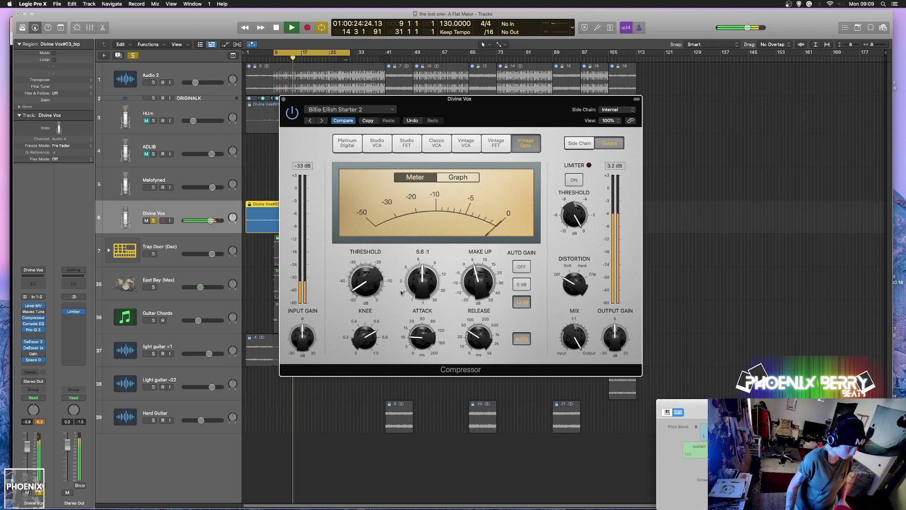
drag(376, 282, 377, 285)
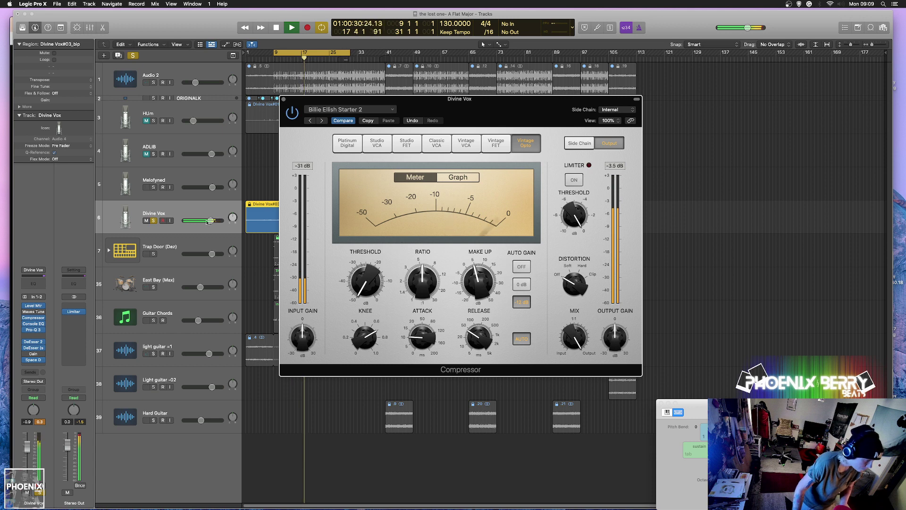
drag(208, 222, 207, 221)
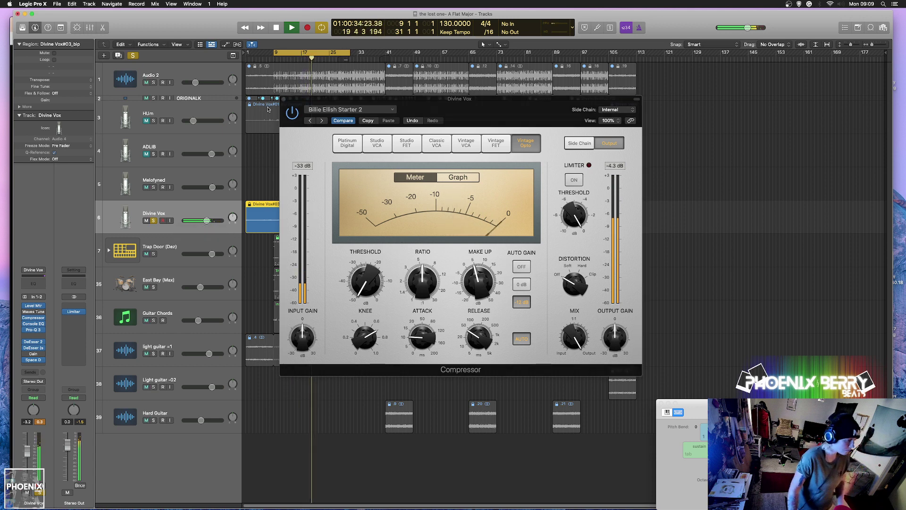
click(284, 100)
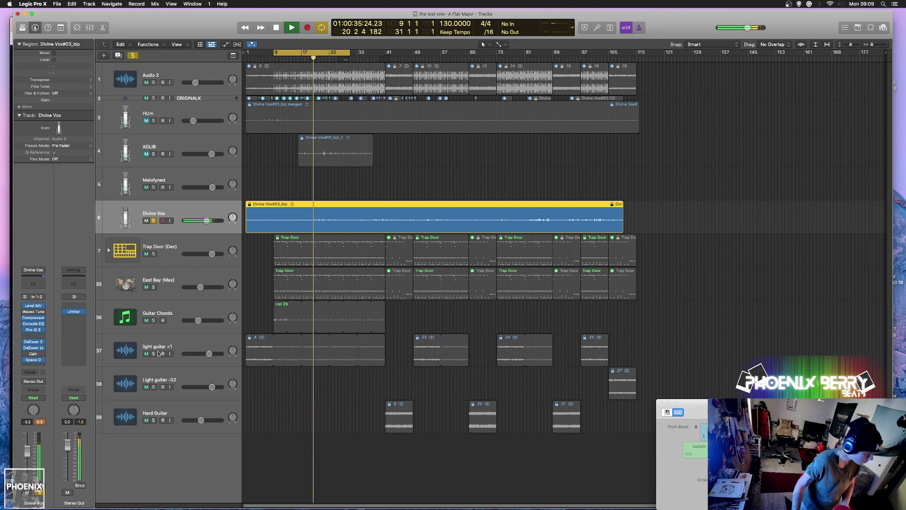
Add sends to Bus 14 and Bus 15 on the Divine Vox track.
click(31, 372)
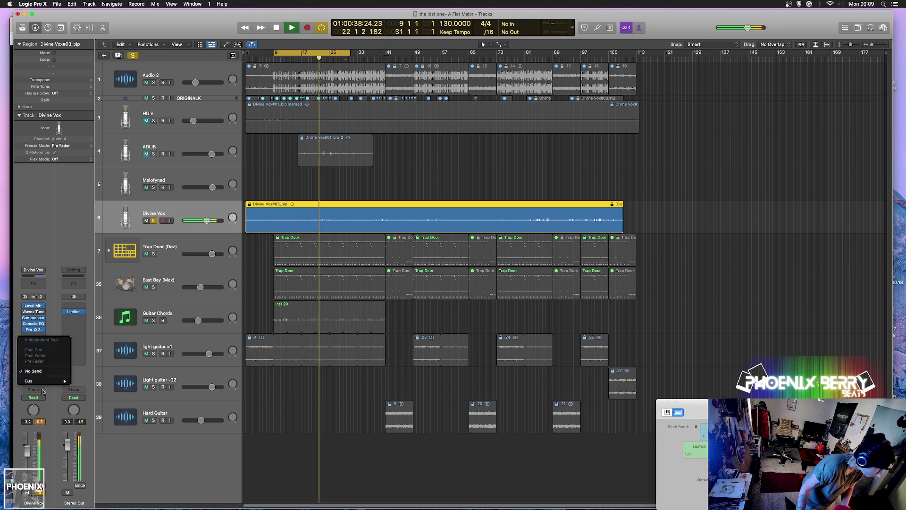
mouse_move(57, 381)
click(87, 358)
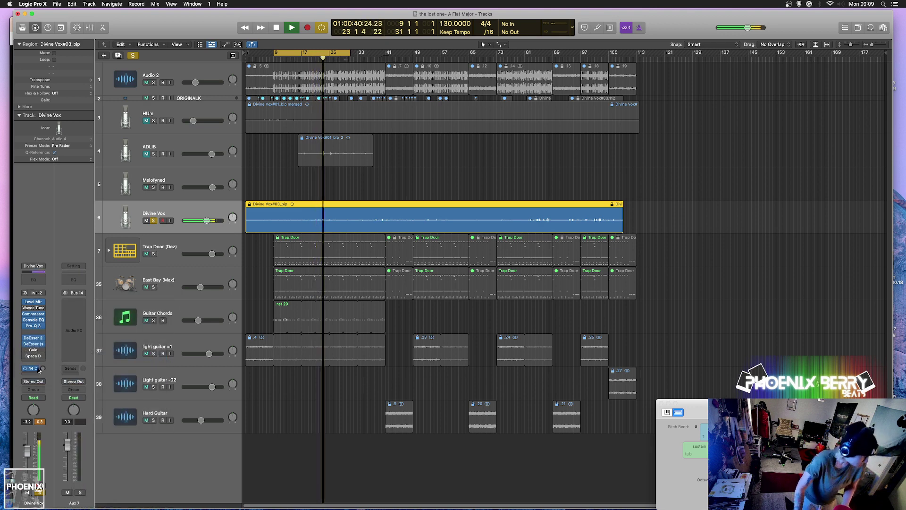
click(30, 368)
mouse_move(48, 382)
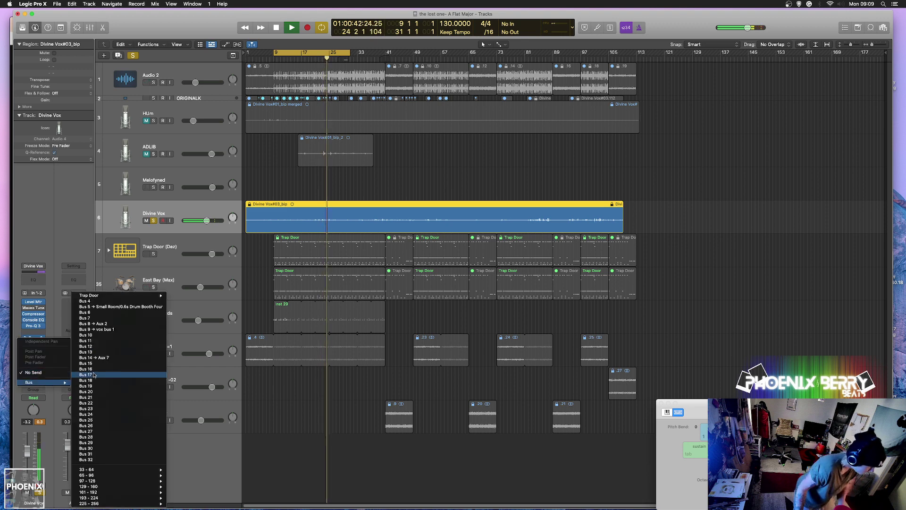
click(95, 364)
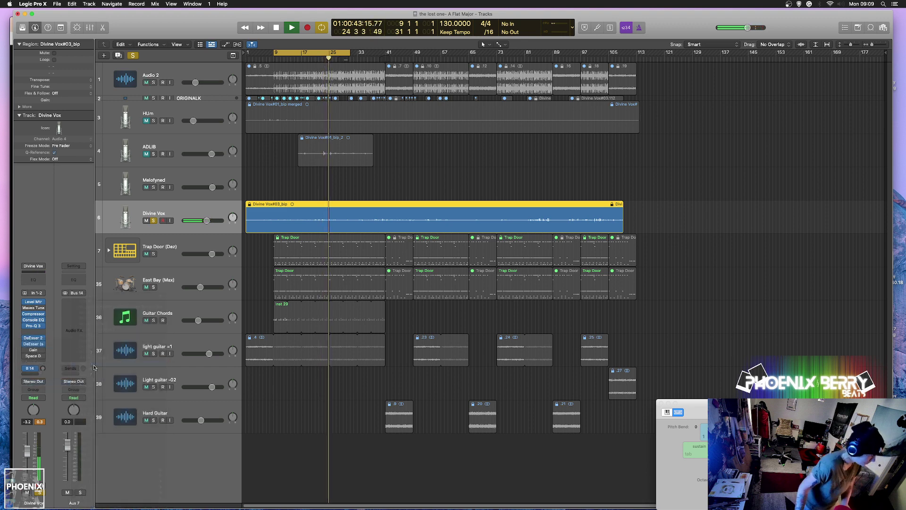
Load the user channel strip setting VerbSidebus2 on the Bus 15 aux and remove its Compressor.
click(78, 259)
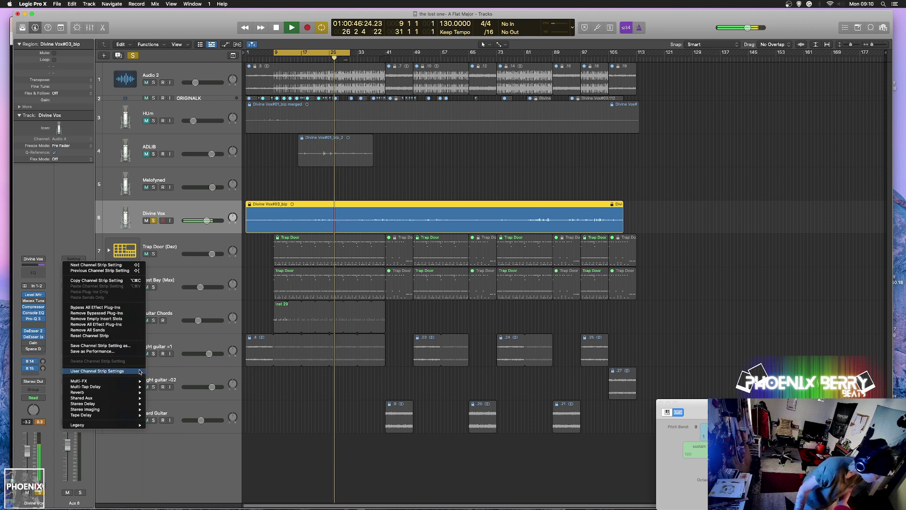
mouse_move(109, 371)
click(167, 475)
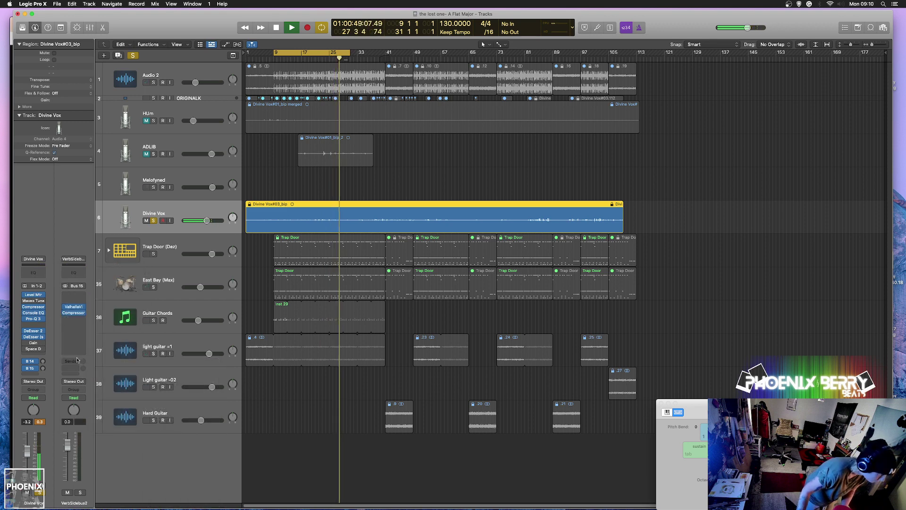
click(83, 313)
click(88, 322)
Swap the Divine Vox track's sends so the first goes to Bus 15 and the second to Bus 14.
click(30, 361)
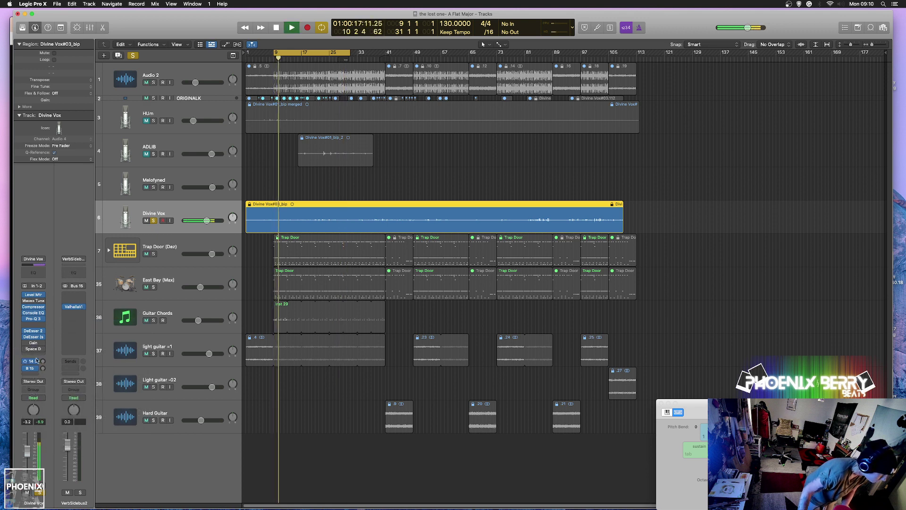
click(31, 368)
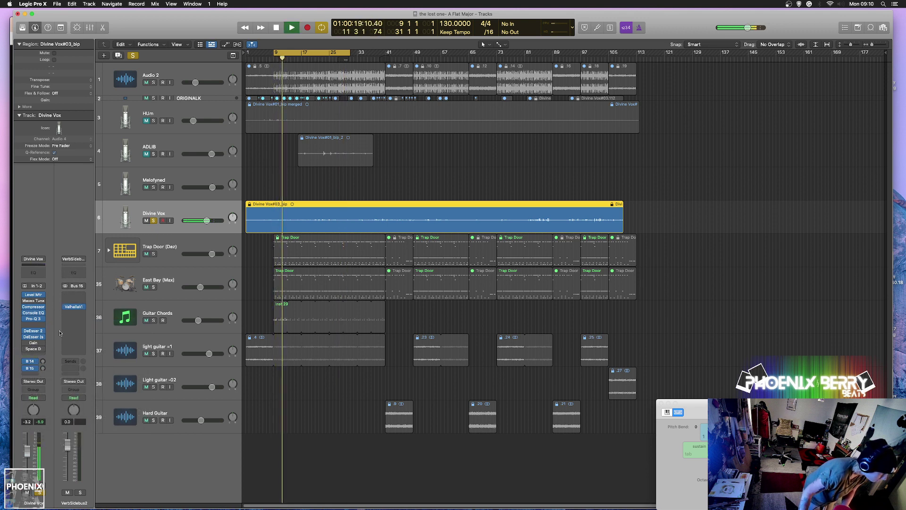
click(31, 361)
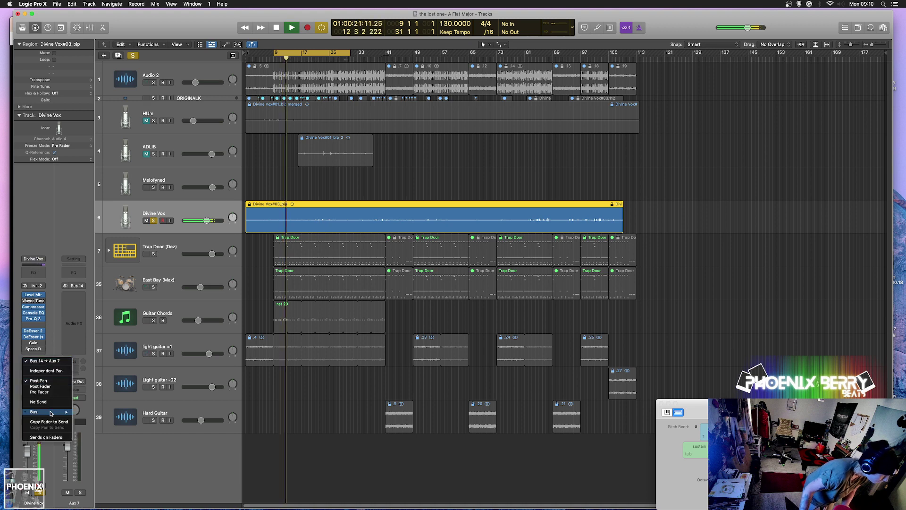
mouse_move(43, 412)
click(104, 363)
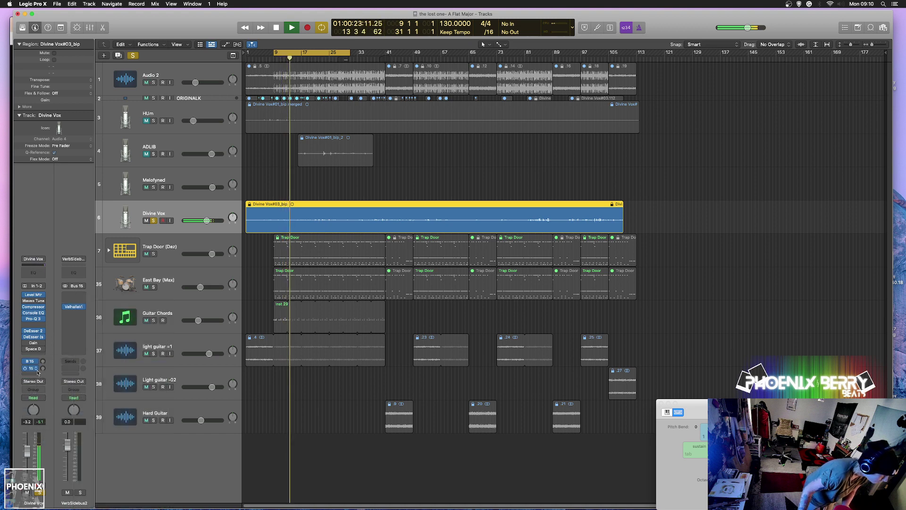
click(33, 368)
mouse_move(33, 419)
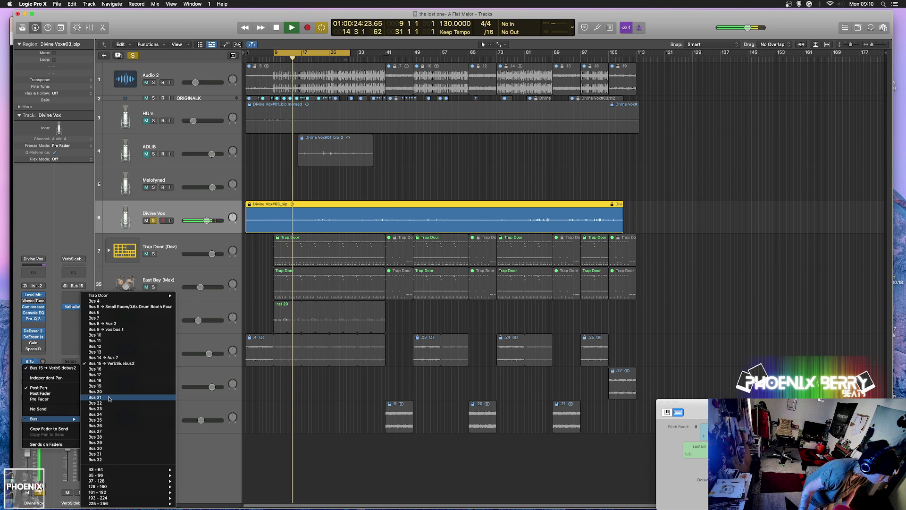
click(105, 364)
Load DelaySidebus 2 on the Bus 14 aux and replace its second plug-in with a copy of the Divine Vox track's Compressor.
click(74, 259)
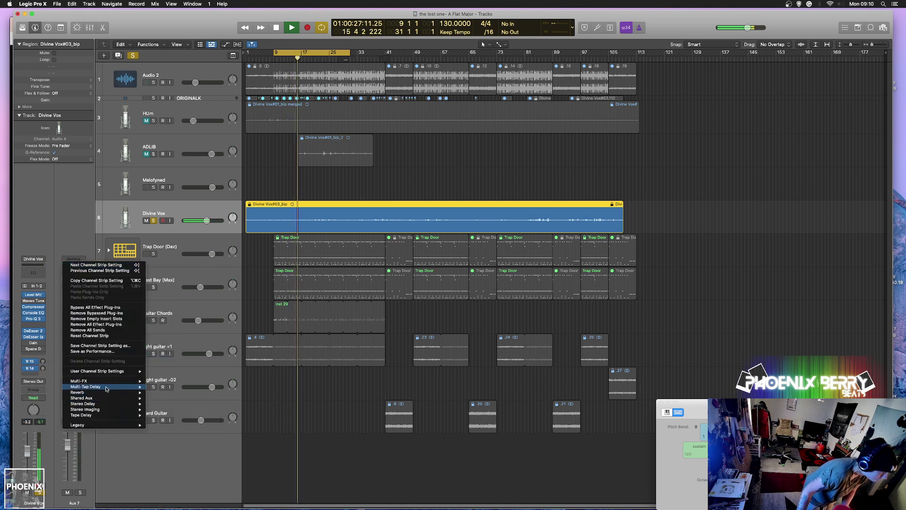
mouse_move(112, 373)
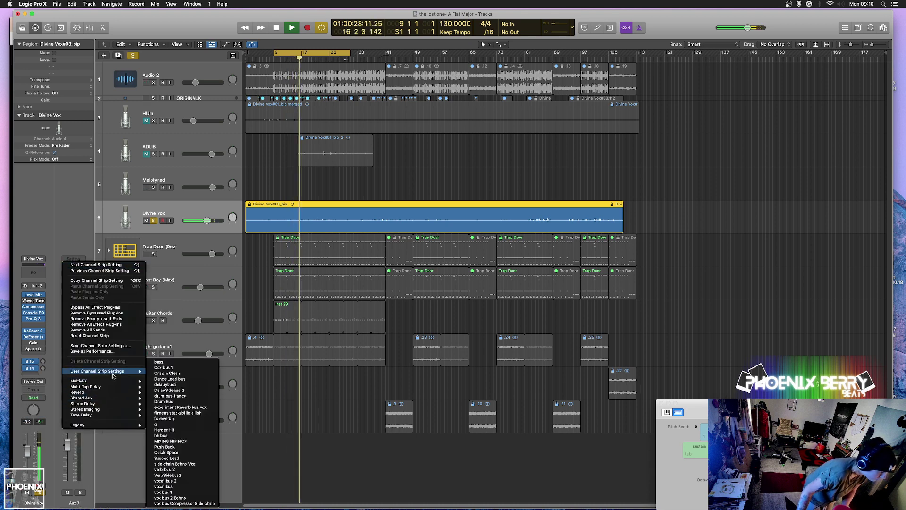
click(180, 391)
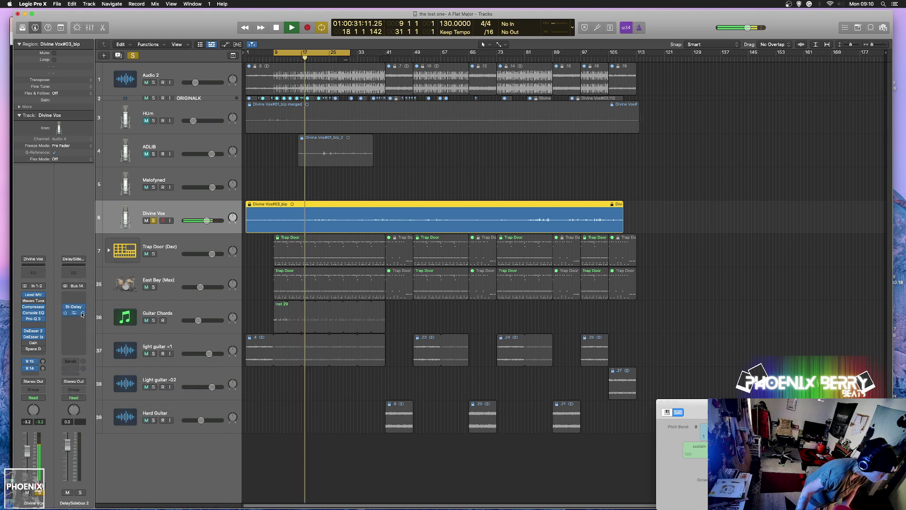
click(85, 317)
click(64, 319)
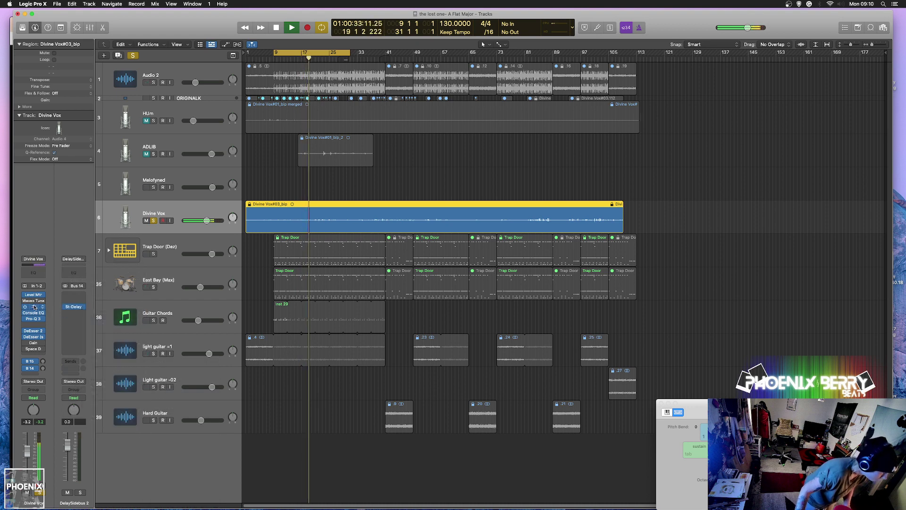
drag(33, 306, 73, 313)
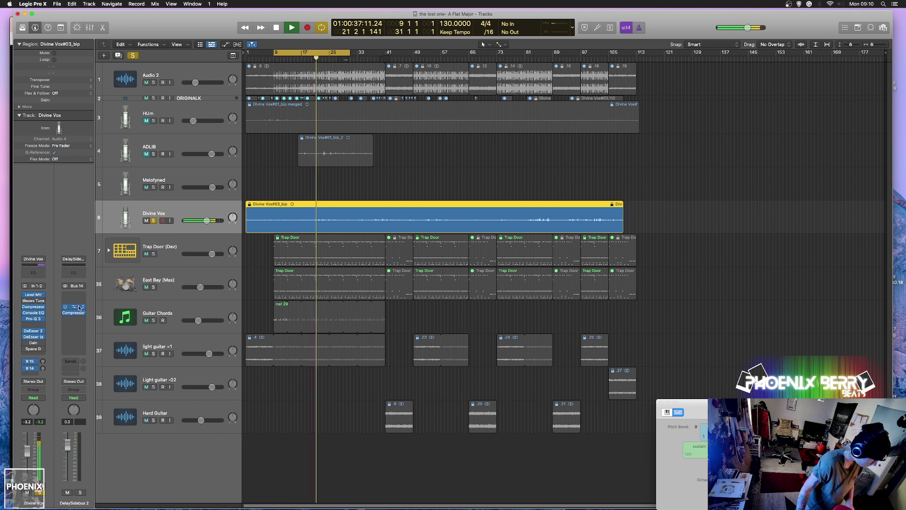
Stop playback and set the Divine Vox track's Bus 15 and Bus 14 sends to Post Fader.
key(space)
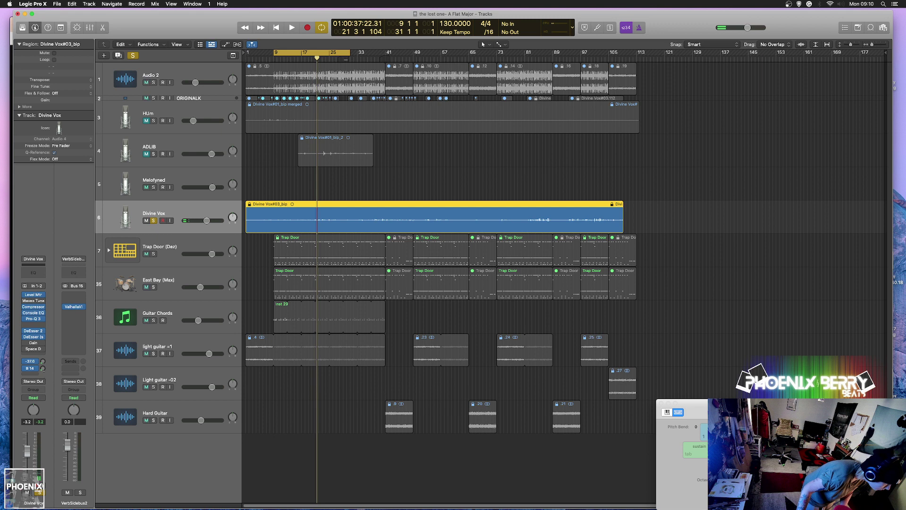
click(39, 363)
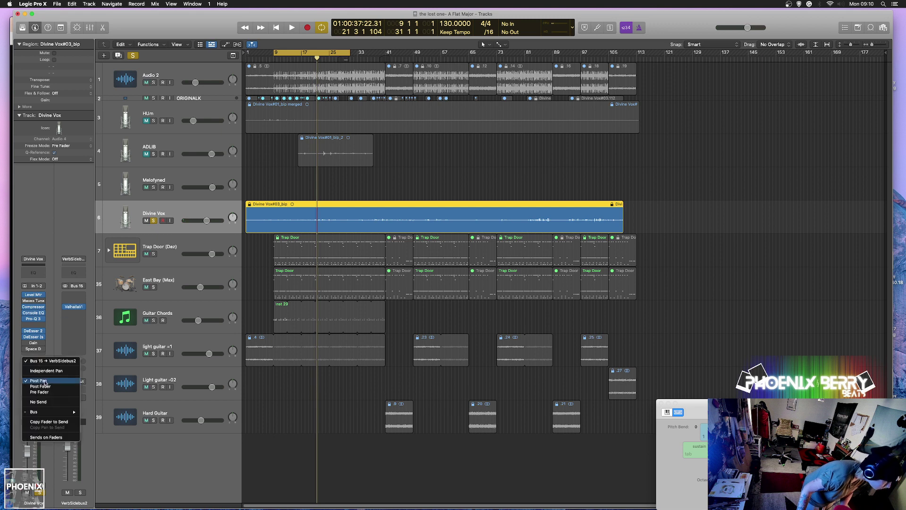
click(40, 388)
click(39, 363)
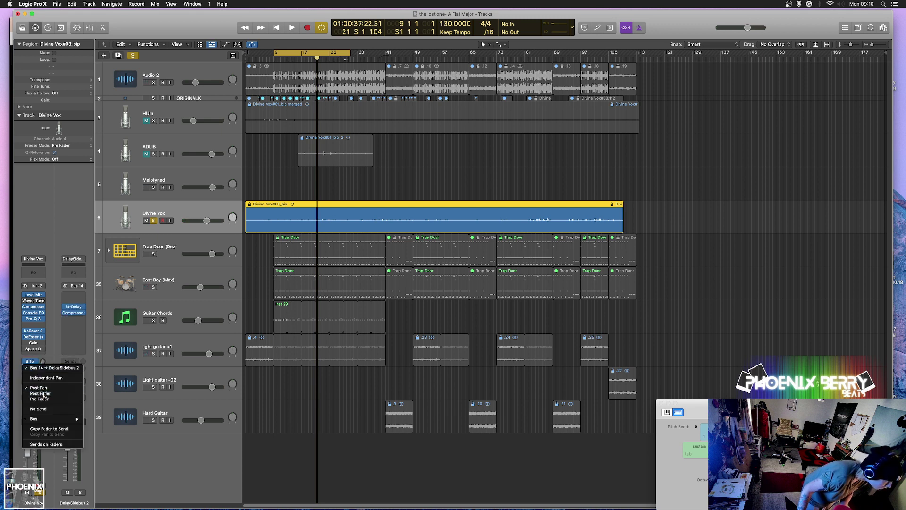
click(37, 363)
click(33, 369)
Add a send to Bus 14 on the DelaySidebus 2 aux and set it to Post Fader.
click(76, 348)
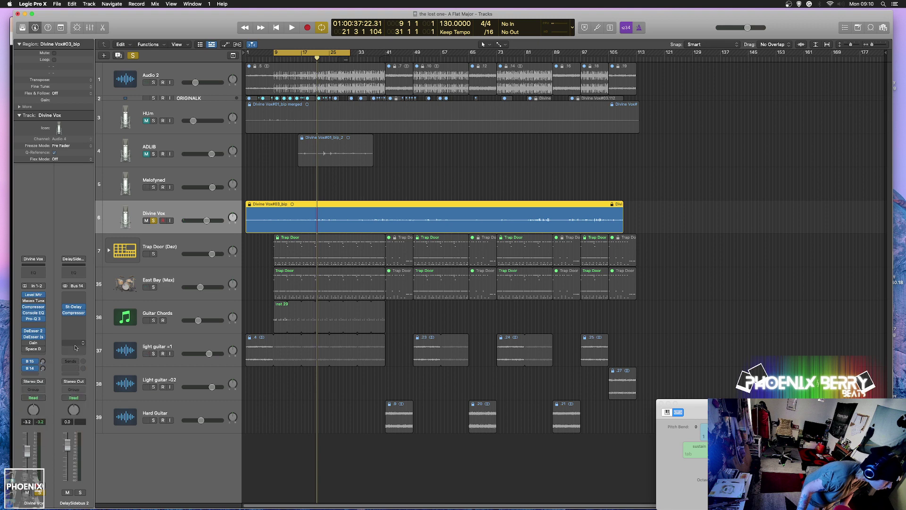
click(70, 363)
mouse_move(79, 371)
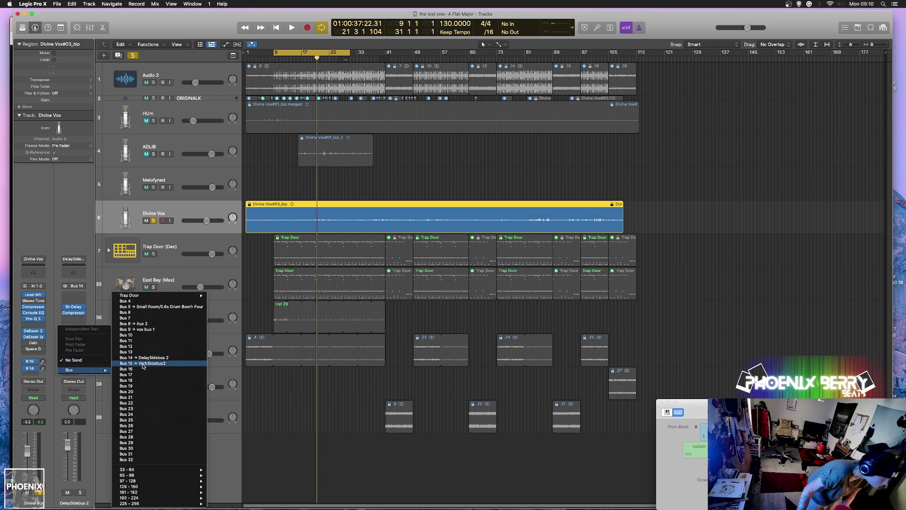
click(131, 358)
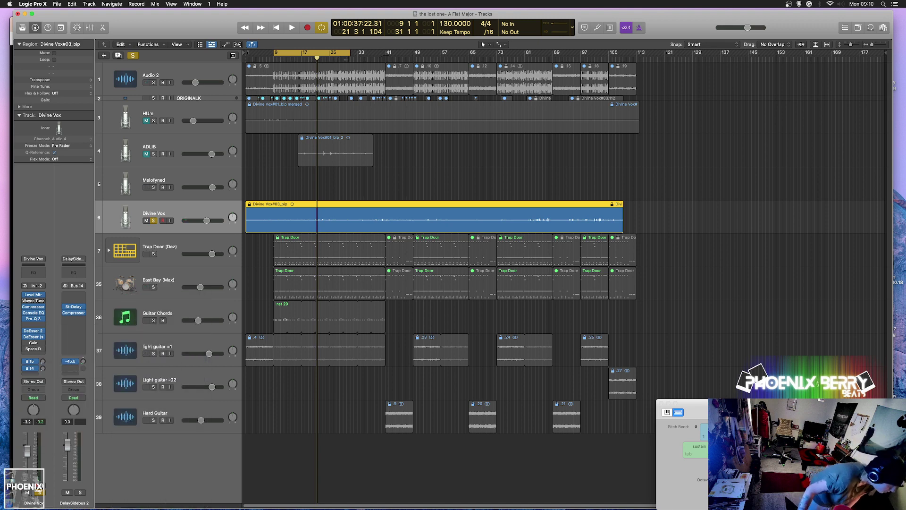
click(79, 361)
click(83, 386)
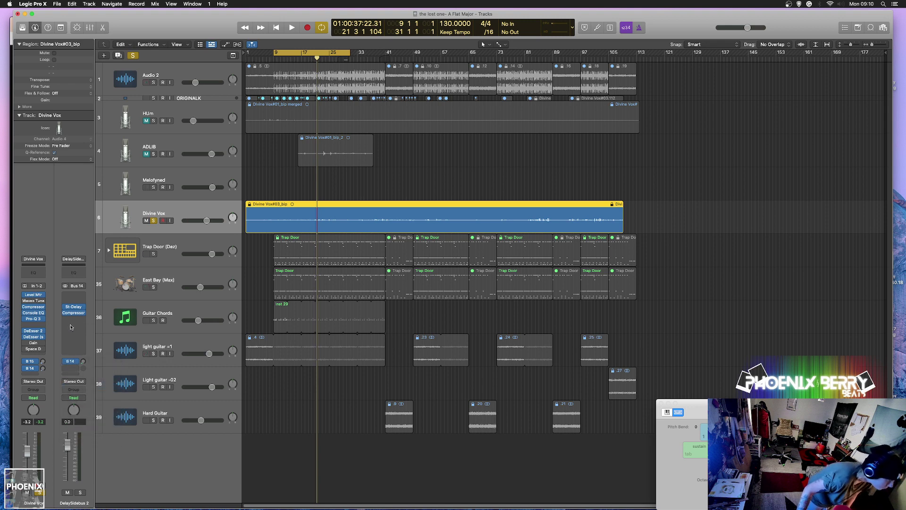
Open the Compressor on the DelaySidebus 2 aux and rename the Divine Vox track "Divine Vox - MAIN OCALS".
click(75, 315)
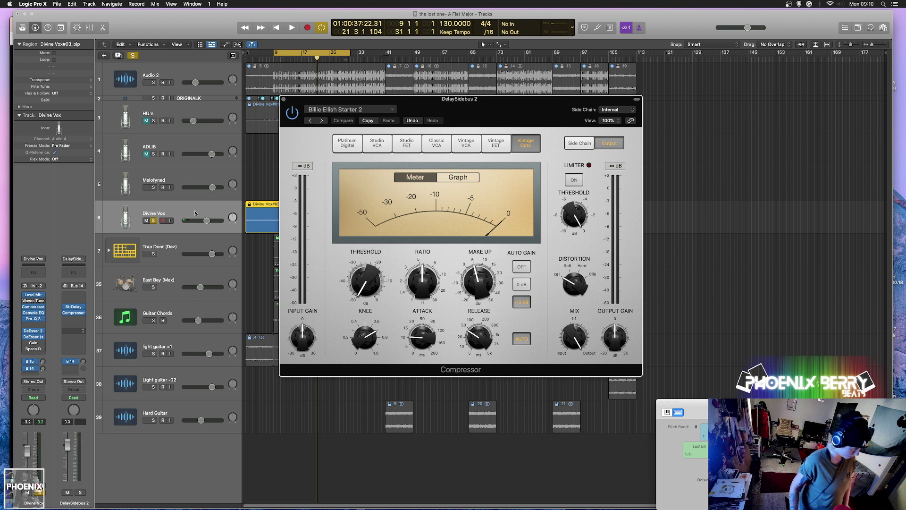
double_click(167, 214)
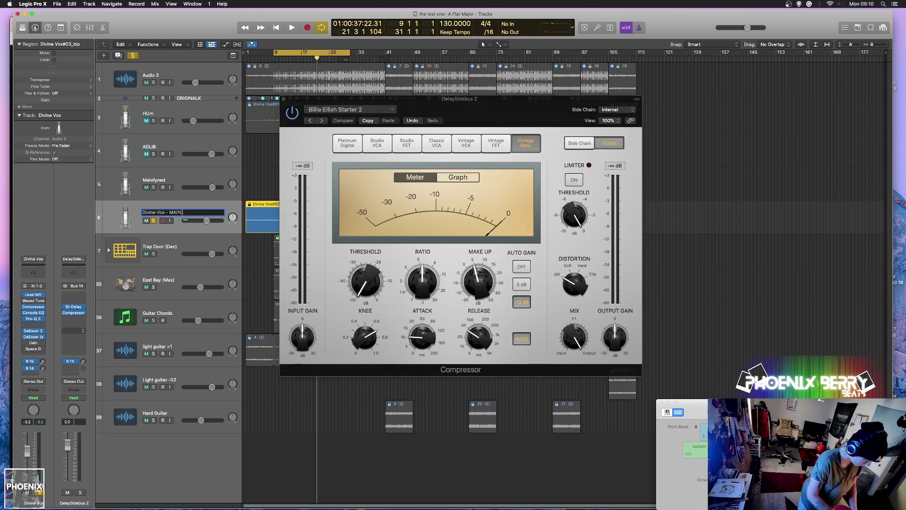
key(Return)
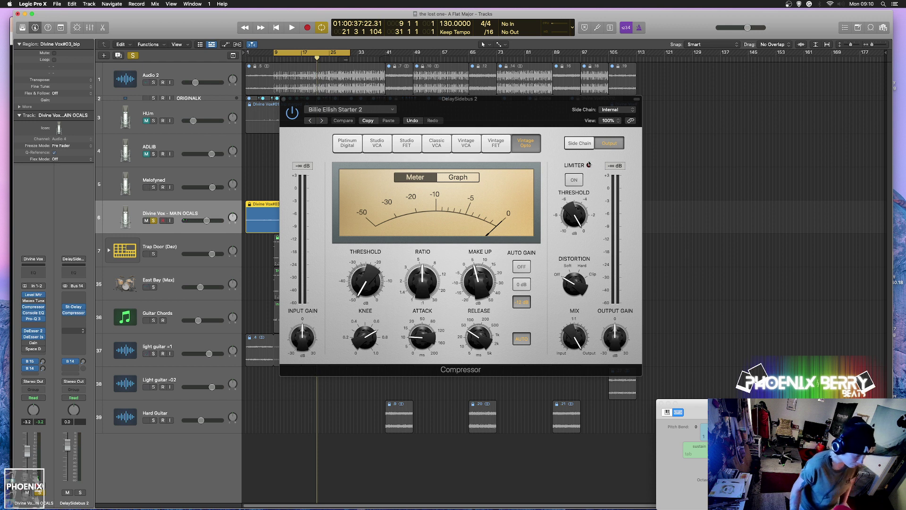
Set the DelaySidebus 2 Compressor's side chain to Divine Vox - MAIN OCALS (Audio 4) and close the plug-in window.
click(617, 109)
mouse_move(629, 122)
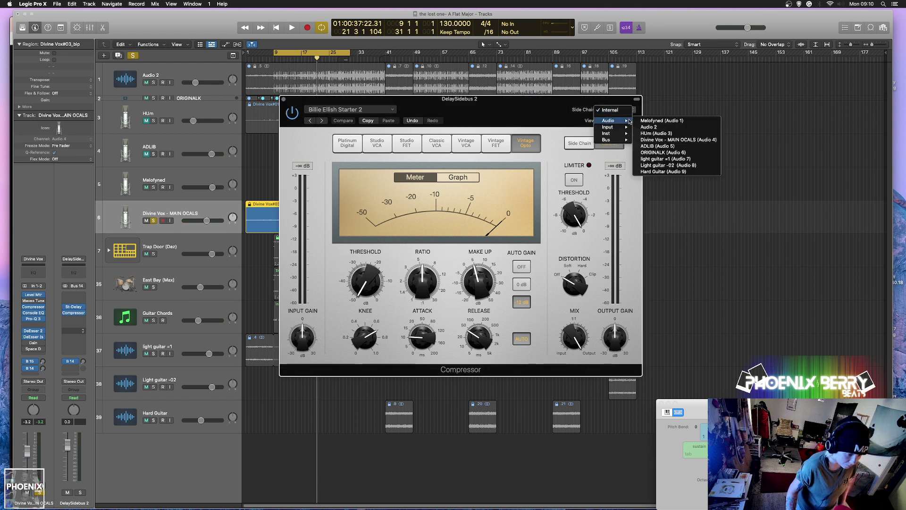
click(671, 140)
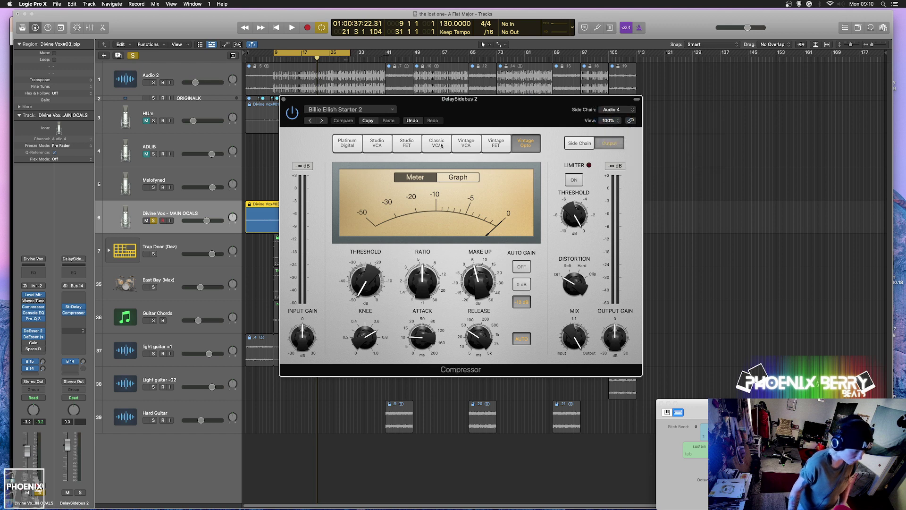
click(283, 100)
Copy the vocal track's Compressor to the VerbSidebus2 aux and set its side chain to Divine Vox - MAIN OCALS (Audio 4).
click(35, 362)
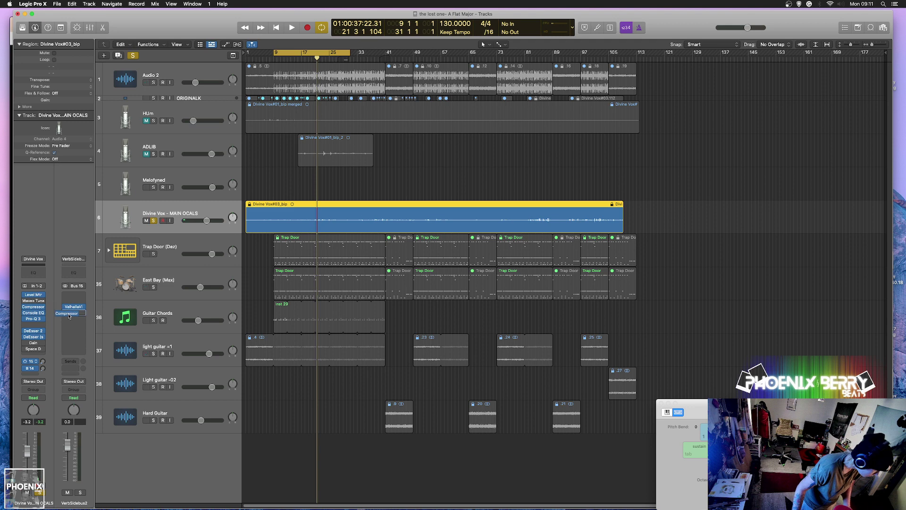
click(72, 314)
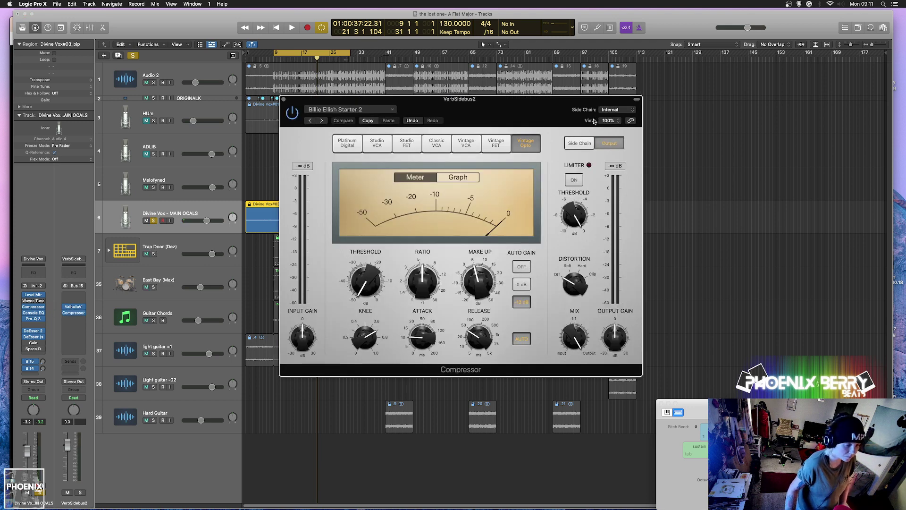
click(616, 110)
mouse_move(614, 120)
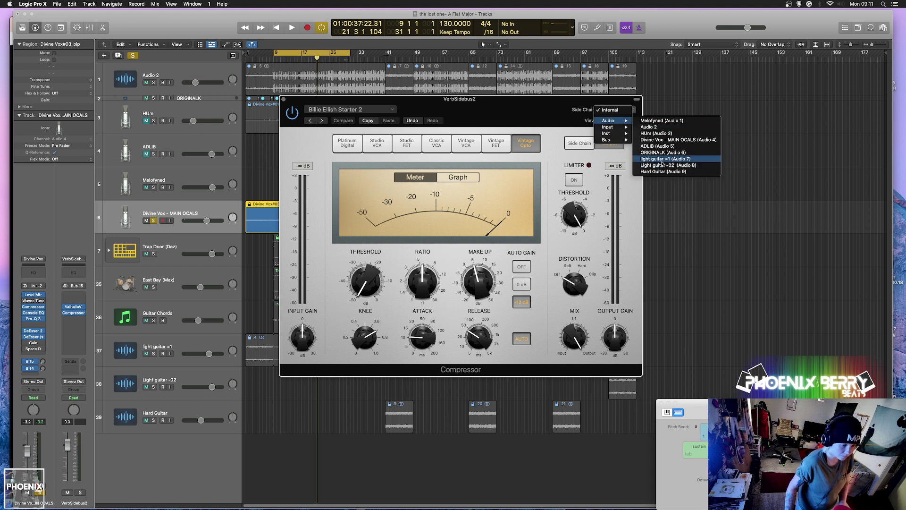
click(674, 140)
During playback, try Auto Gain at 0 dB on the VerbSidebus2 Compressor, return it to -12 dB, and lower the make-up gain.
key(space)
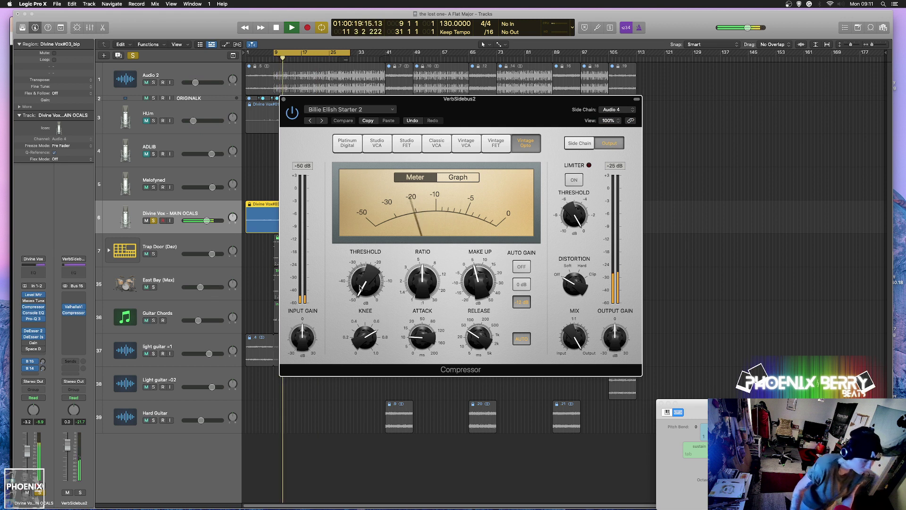
click(523, 284)
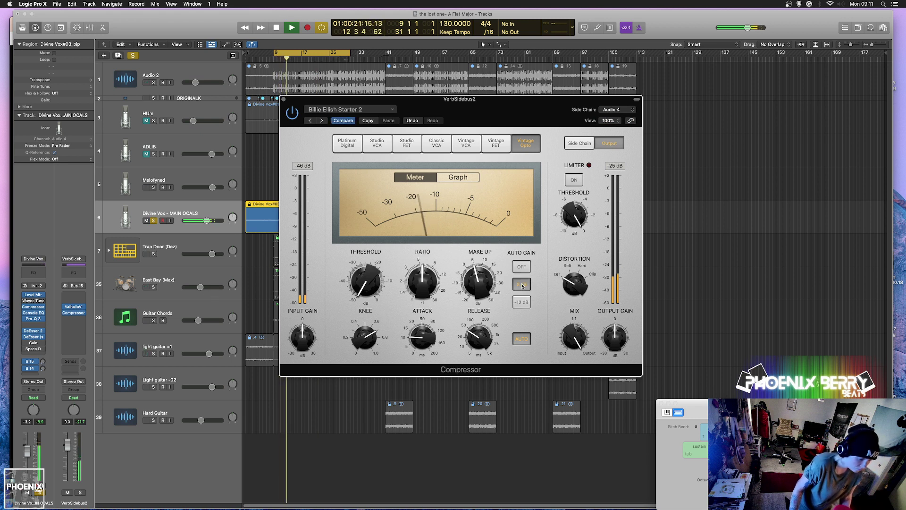
click(521, 302)
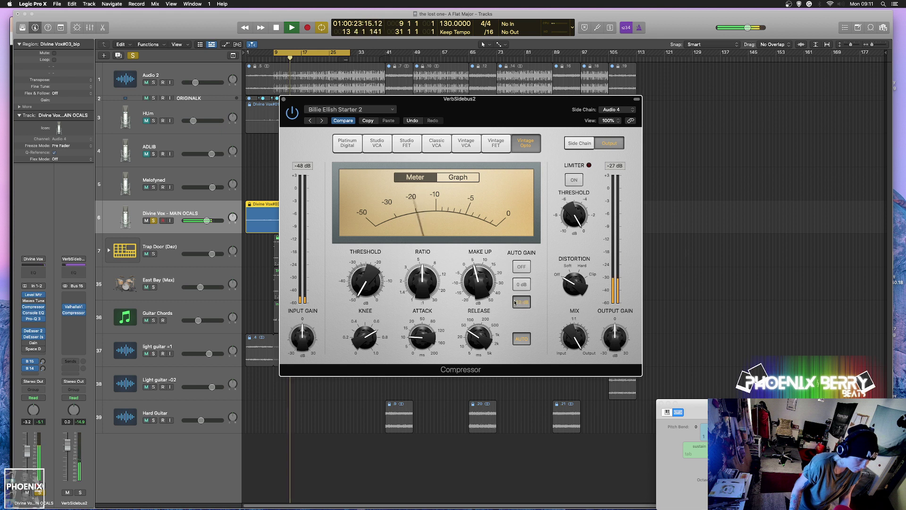
drag(479, 285, 479, 291)
scroll(478, 290, up, 1)
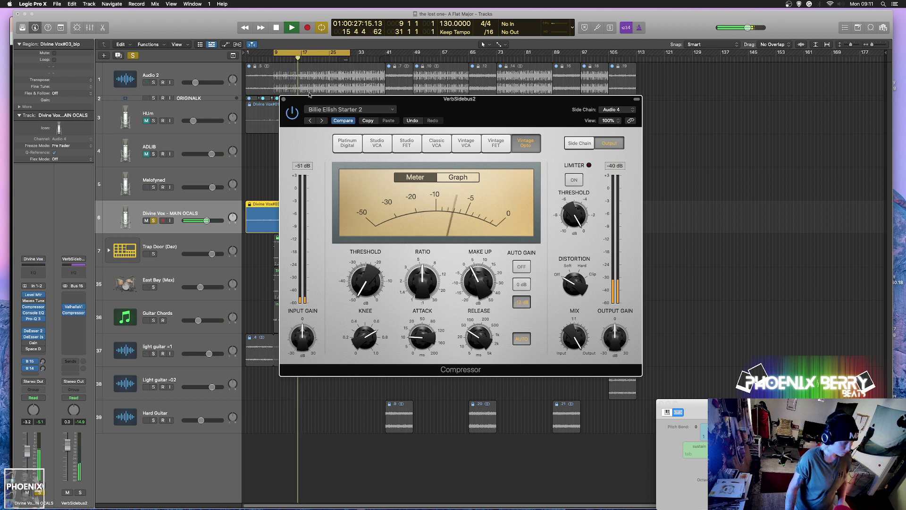
Load the Type R Vocal 02 preset in the VerbSidebus2 Compressor, fine-tune its release time and close the plug-in window.
click(372, 113)
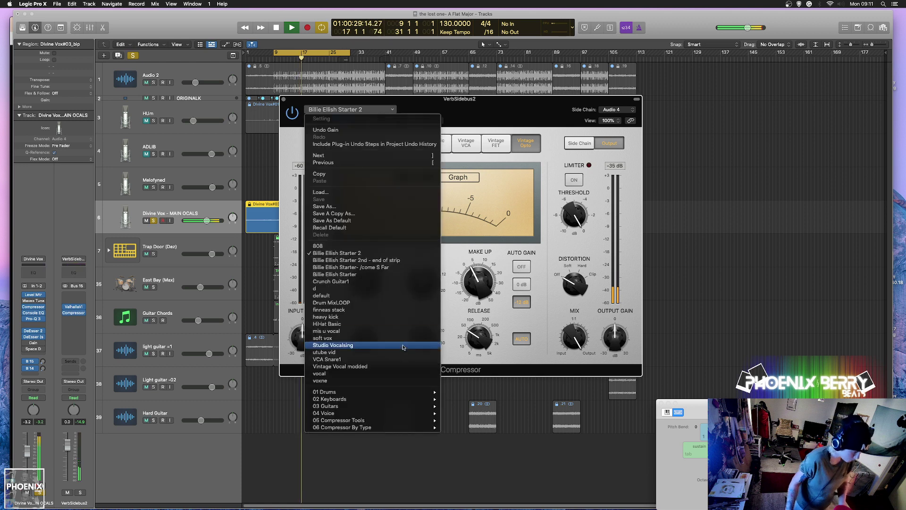
mouse_move(402, 416)
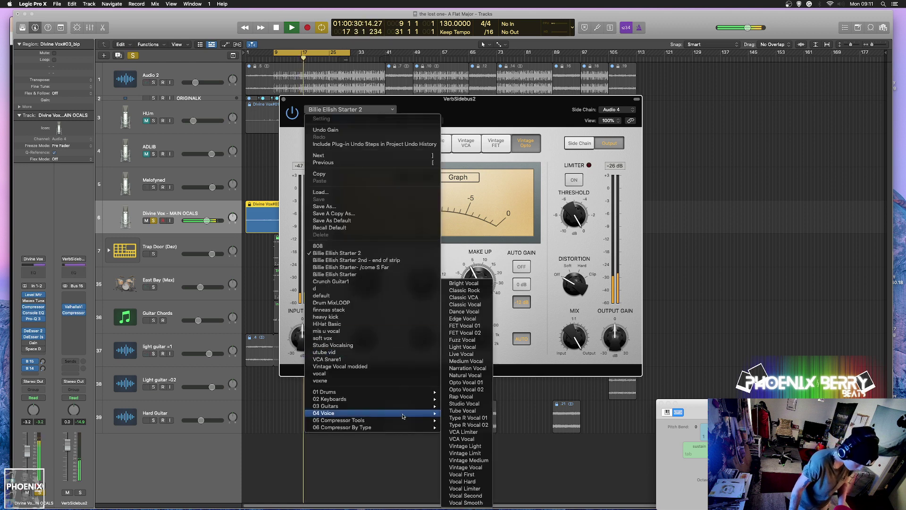
click(466, 425)
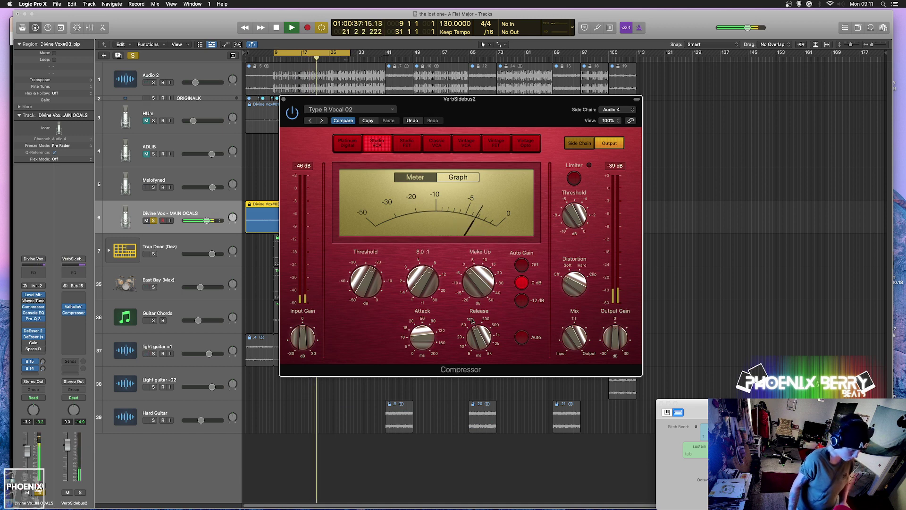
drag(484, 347, 481, 339)
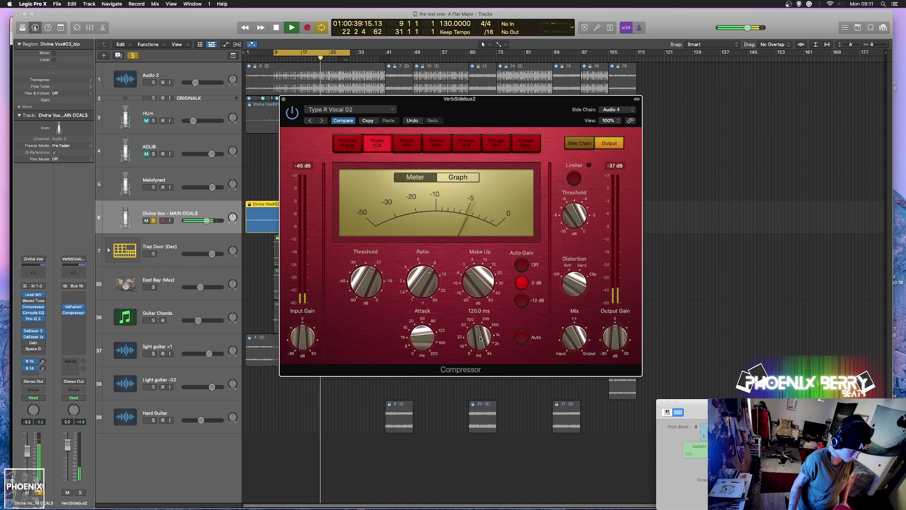
drag(476, 336, 476, 333)
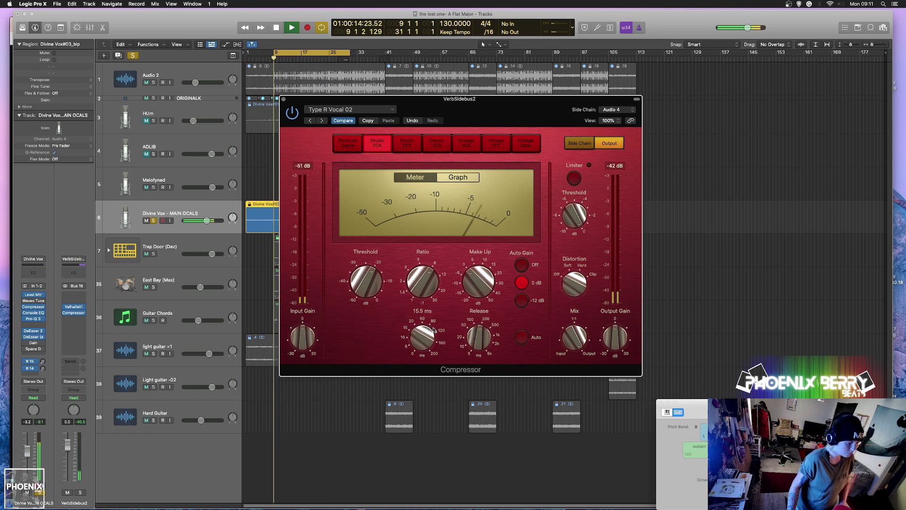
click(284, 99)
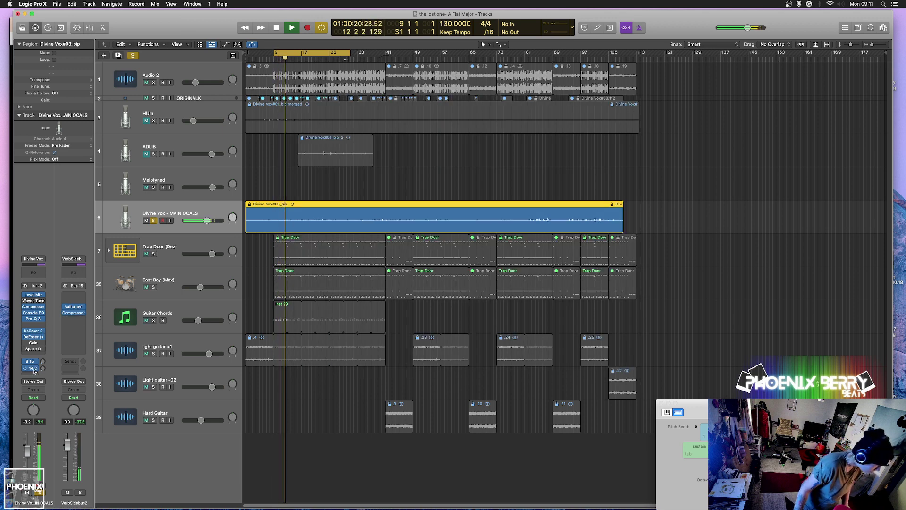
Replace the DelaySidebus 2 Compressor with the VerbSidebus2 one, moving it by way of the main vocal's channel strip.
drag(74, 313, 33, 325)
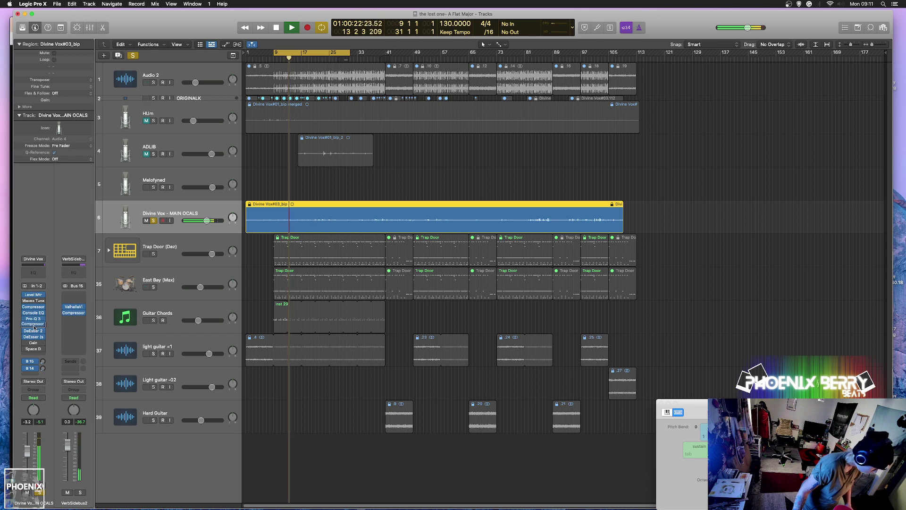
click(30, 368)
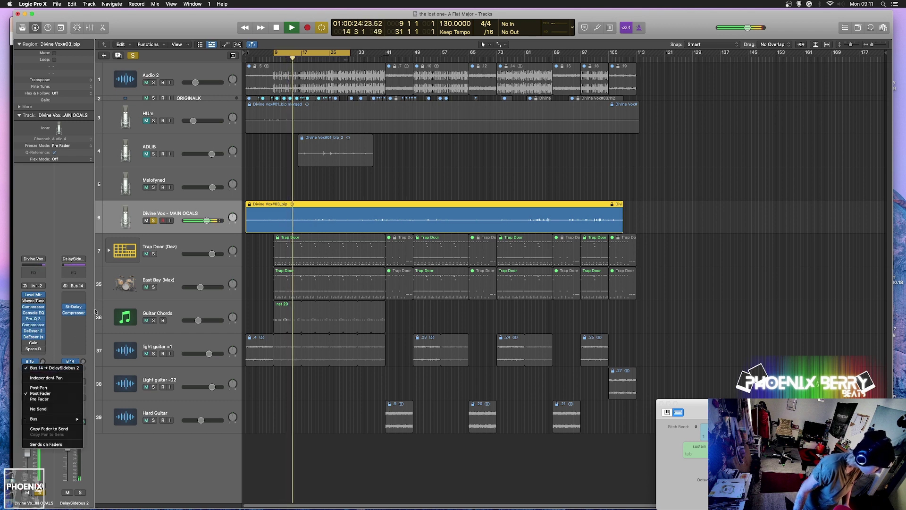
click(83, 319)
click(83, 311)
key(Escape)
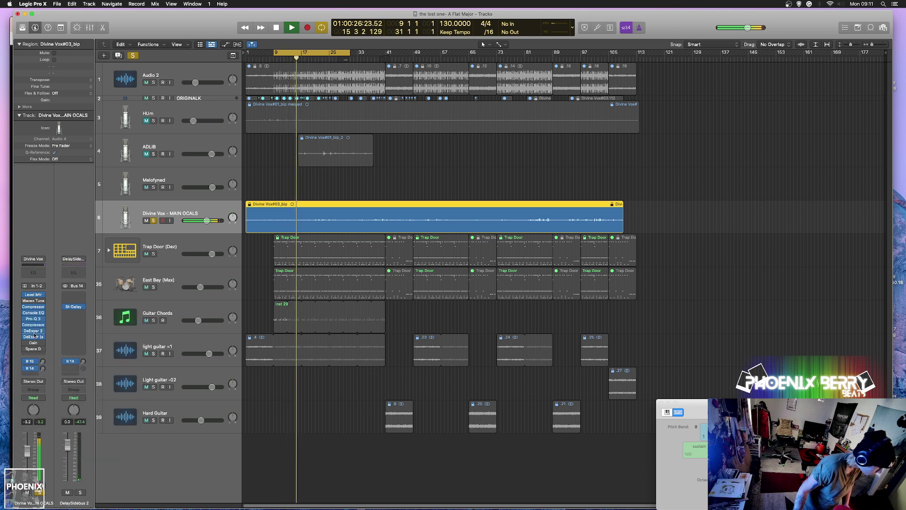
drag(33, 324, 64, 312)
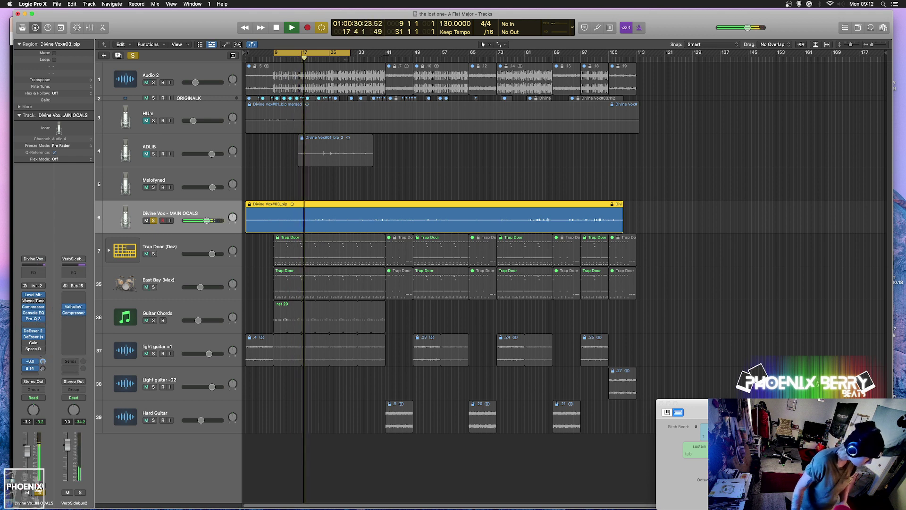
Adjust the main vocal's Bus 15 reverb and Bus 14 delay send levels during playback.
click(43, 361)
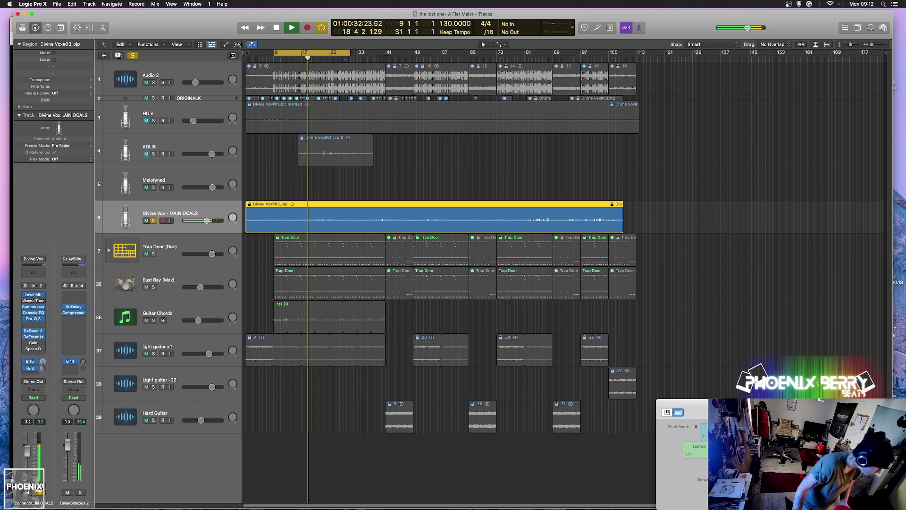
click(43, 368)
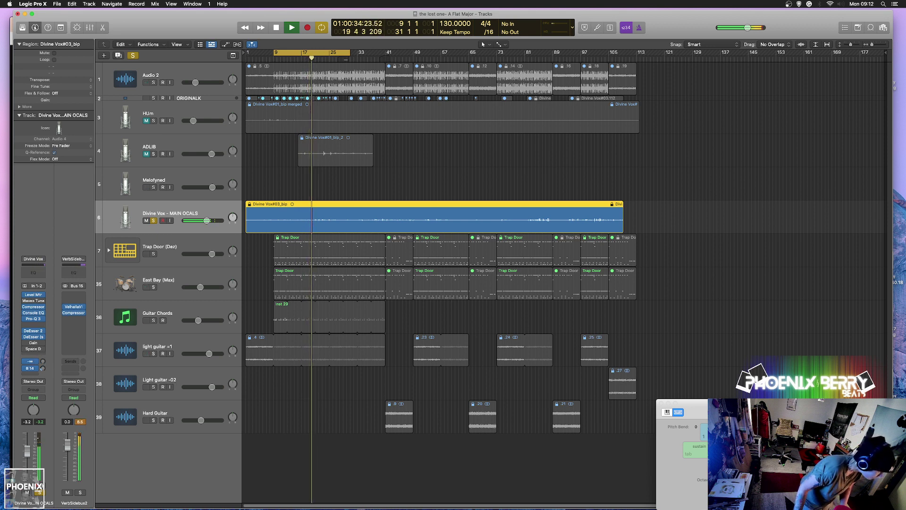
drag(42, 361, 36, 418)
drag(43, 368, 42, 378)
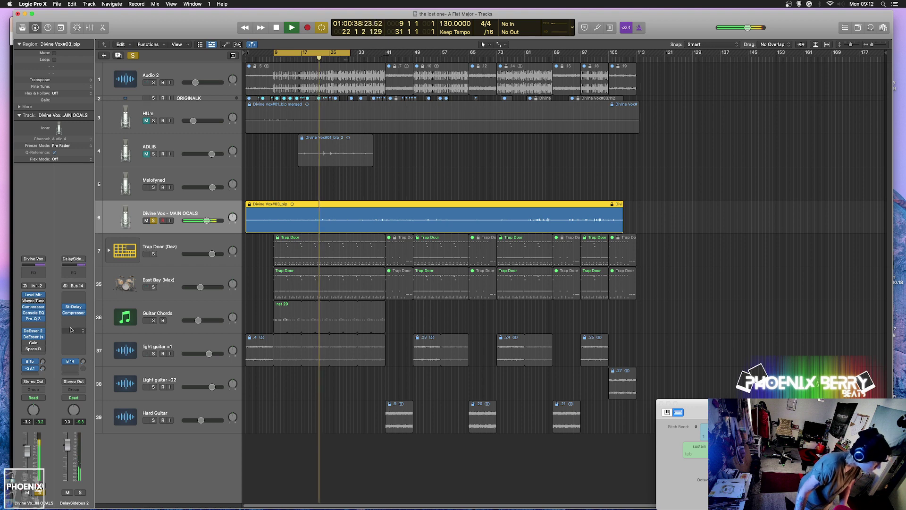
Insert the Waves H-Delay (s) stereo plug-in above the existing delay on the DelaySidebus 2 aux.
click(76, 303)
mouse_move(95, 431)
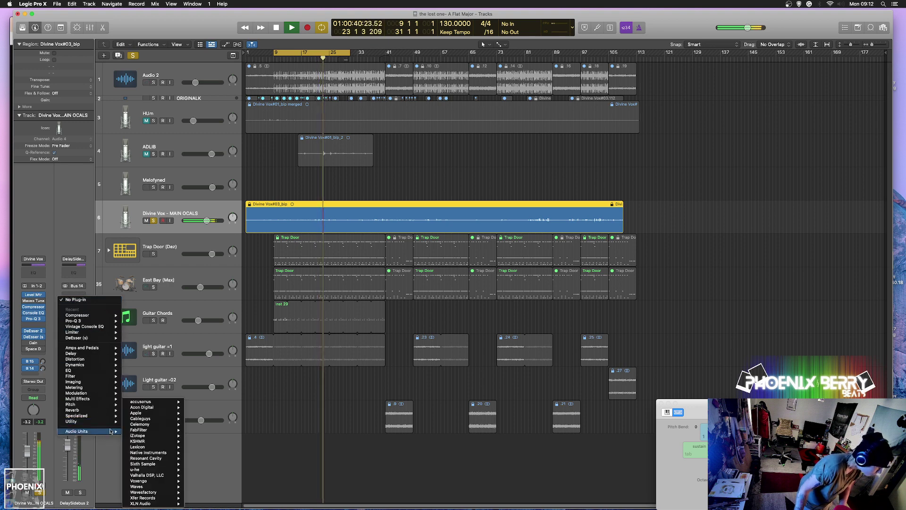
mouse_move(165, 487)
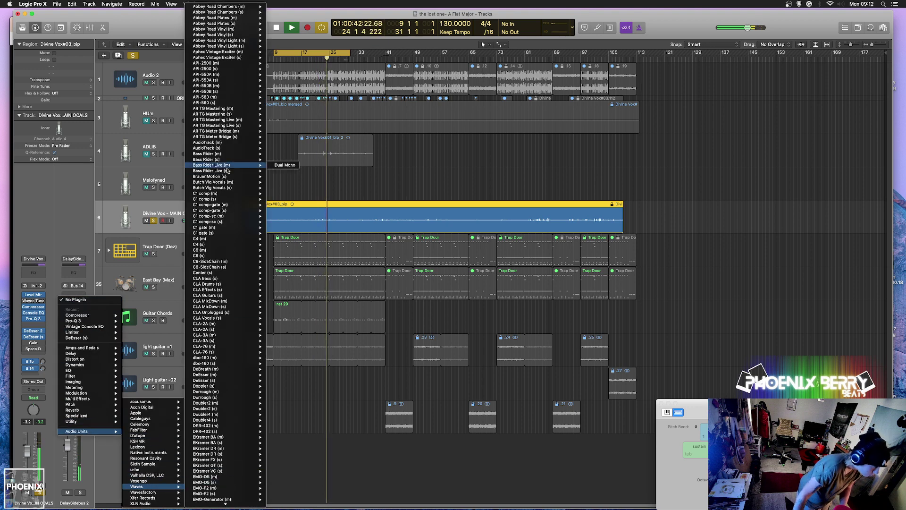
scroll(233, 373, down, 10)
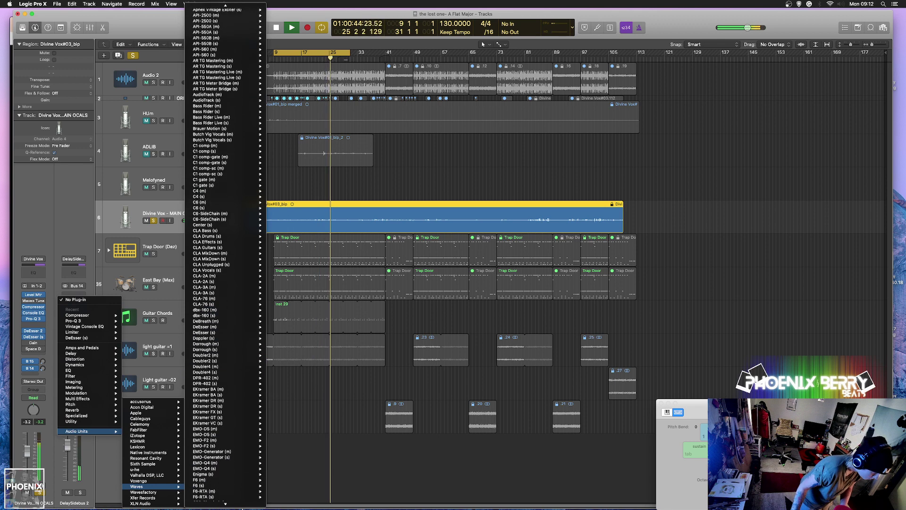
mouse_move(240, 404)
scroll(238, 402, down, 8)
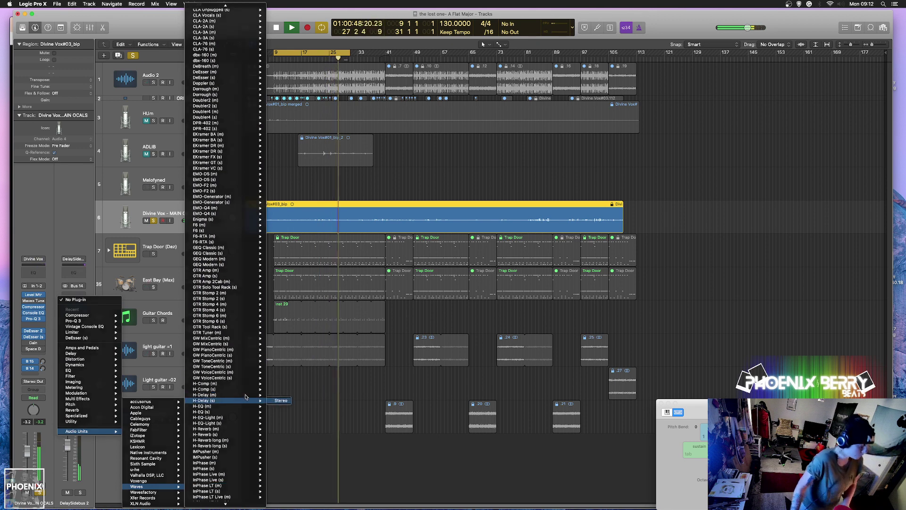
click(278, 401)
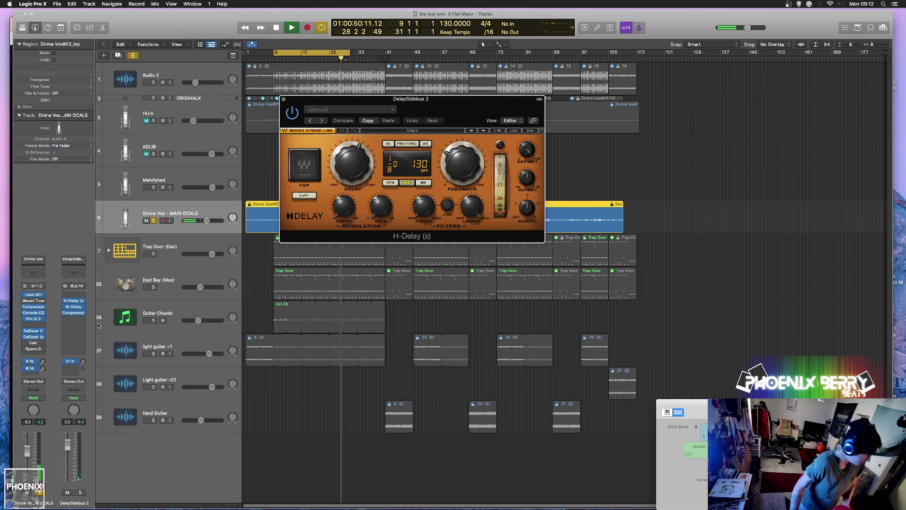
Bypass St-Delay on the DelaySidebus 2 aux, and load the DEFAULKT CARA preset in H-Delay and close it.
click(74, 303)
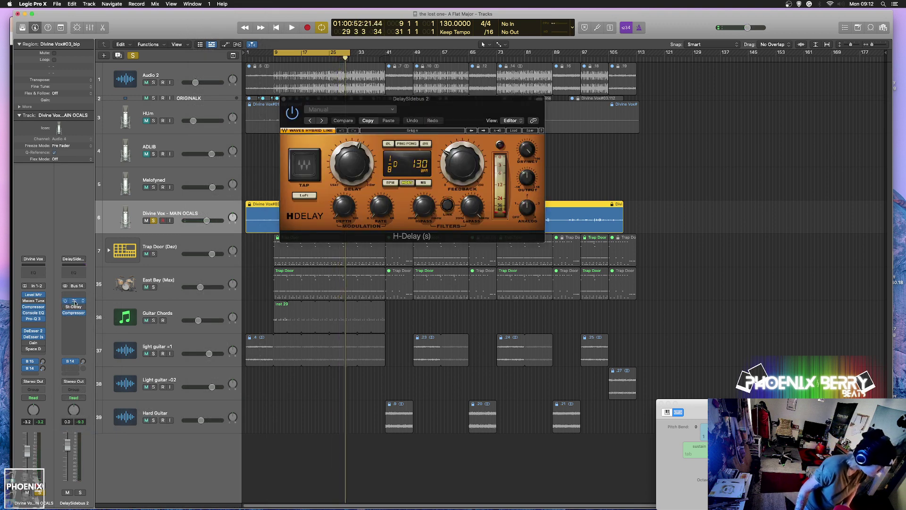
key(space)
click(350, 109)
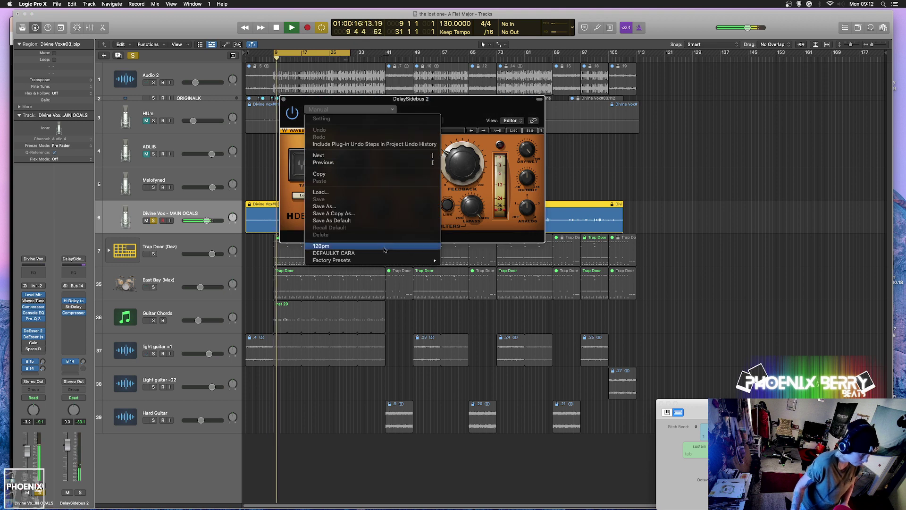
click(386, 254)
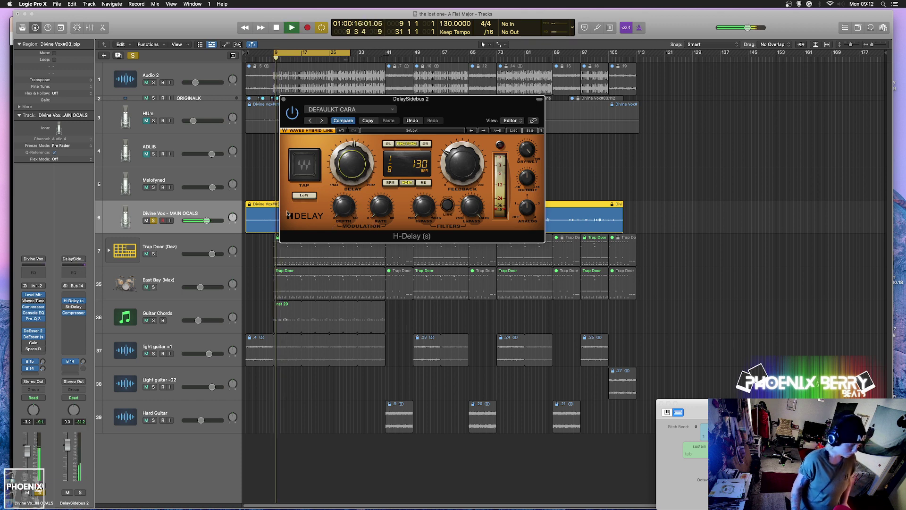
click(282, 99)
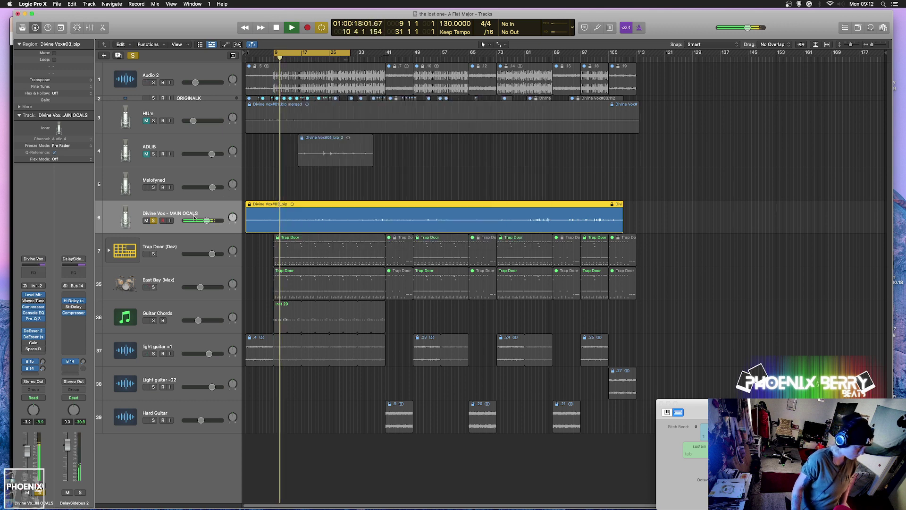
Enable Waves Tune Real-Time on the soloed main vocal and set its scale to A flat Major.
click(153, 221)
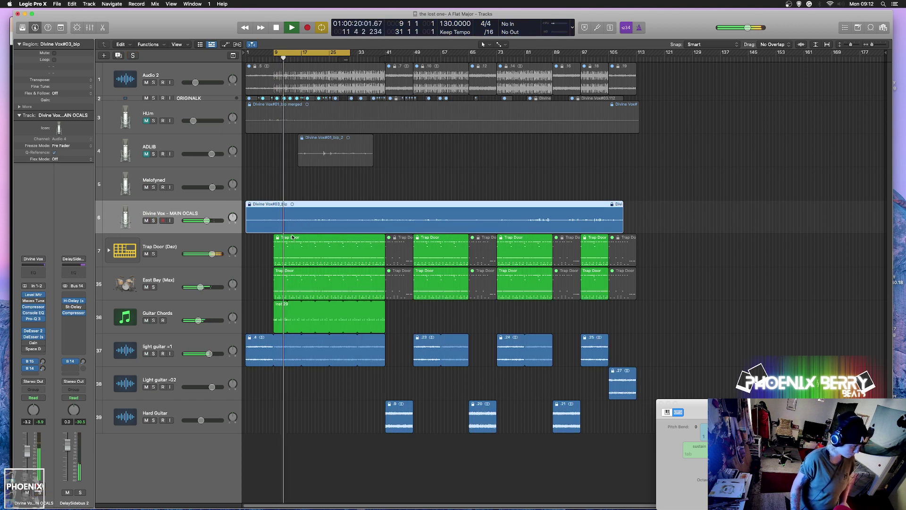
click(35, 303)
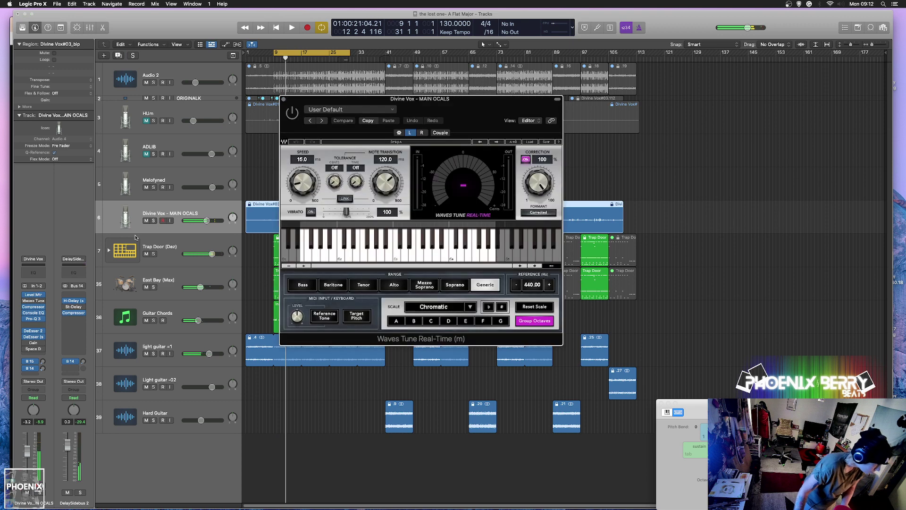
click(153, 221)
key(space)
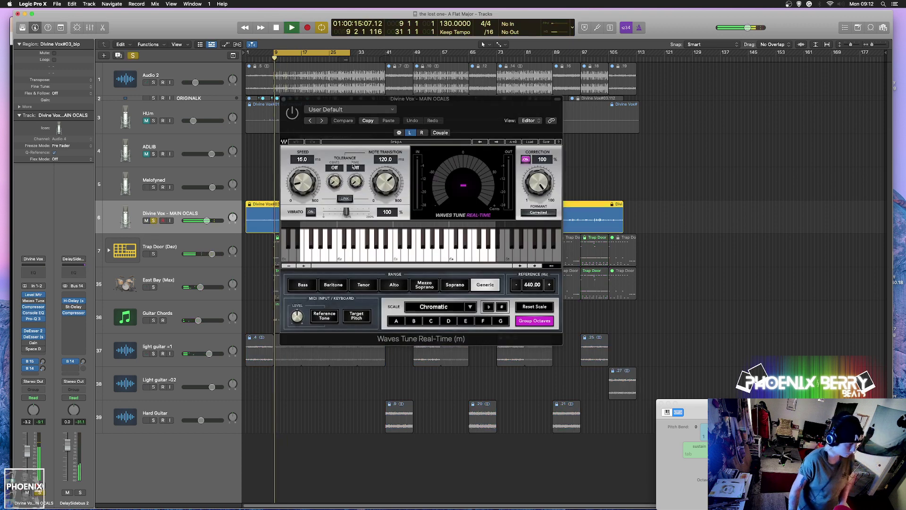
click(398, 321)
click(490, 307)
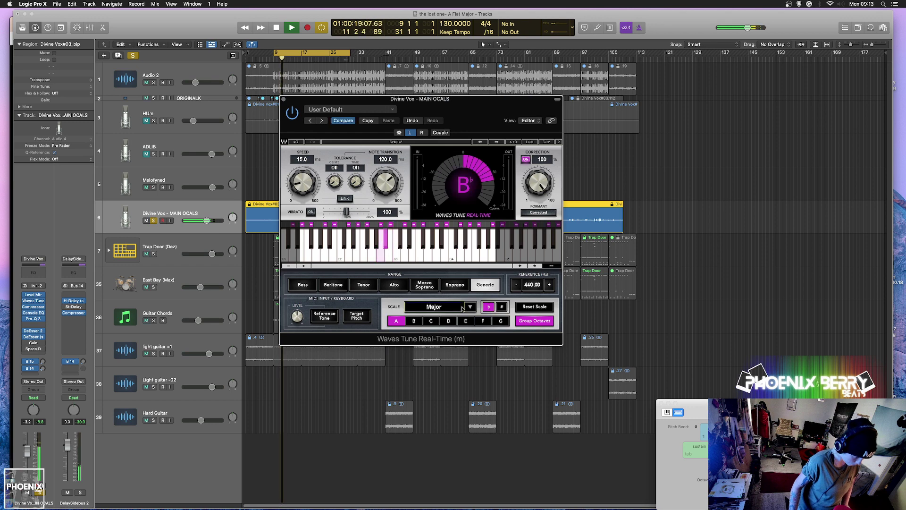
click(465, 307)
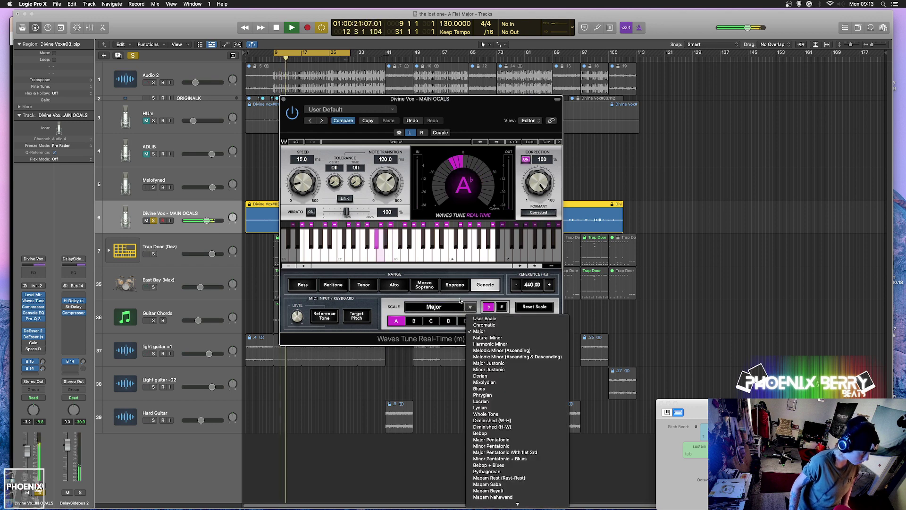
click(474, 310)
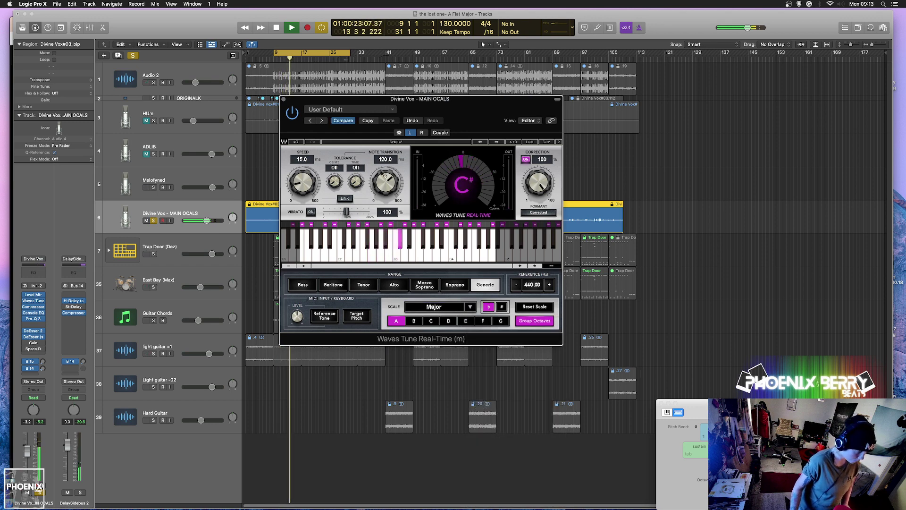
Set Waves Tune Real-Time's speed to 0.2 ms and note transition to 82.5 ms, and close the plug-in window.
drag(385, 183, 293, 203)
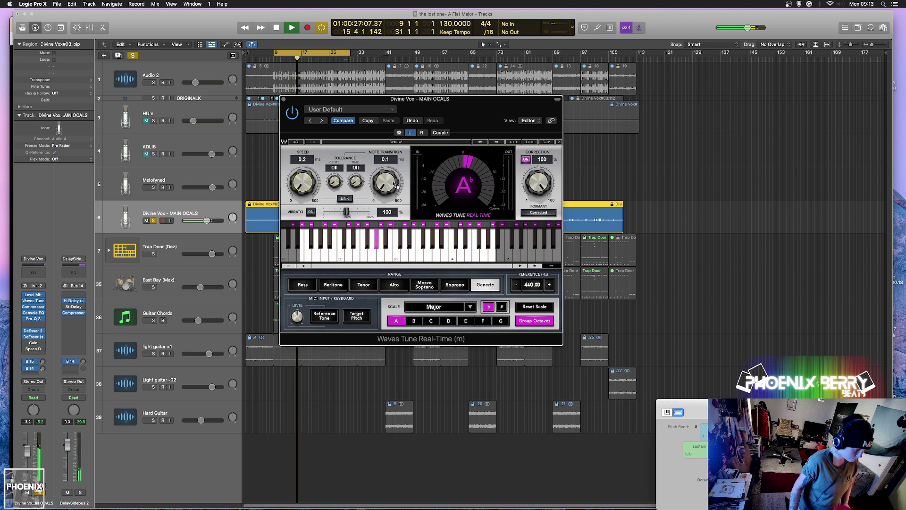
mouse_move(396, 185)
mouse_down()
mouse_move(402, 182)
mouse_move(388, 197)
mouse_move(389, 180)
mouse_move(388, 189)
mouse_up()
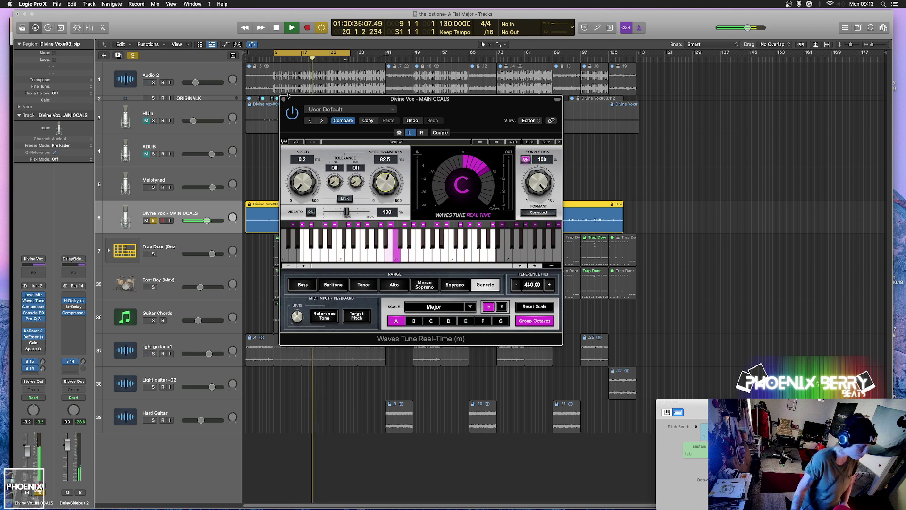
click(283, 99)
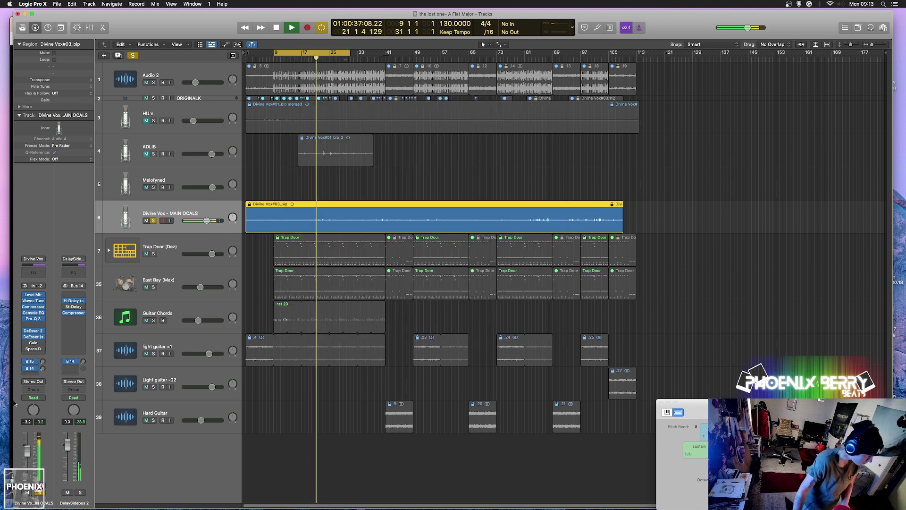
Set the Gain plug-in on the Divine Vox main vocal to +1.6 dB, comparing it with bypass, and close the plug-in.
click(31, 344)
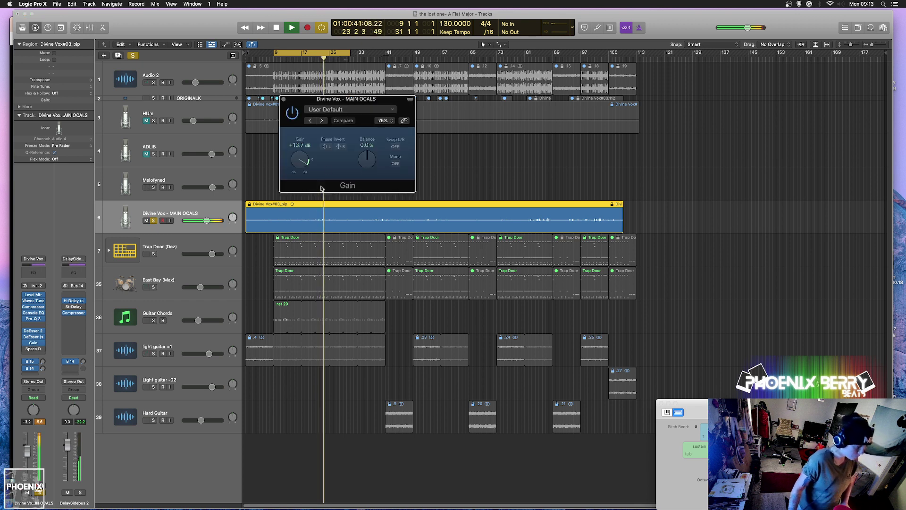
drag(300, 159, 300, 173)
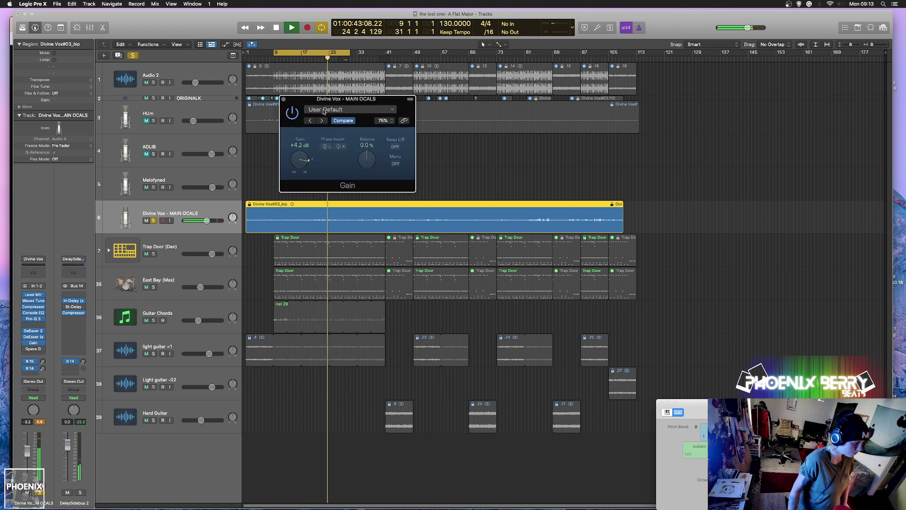
key(super+w)
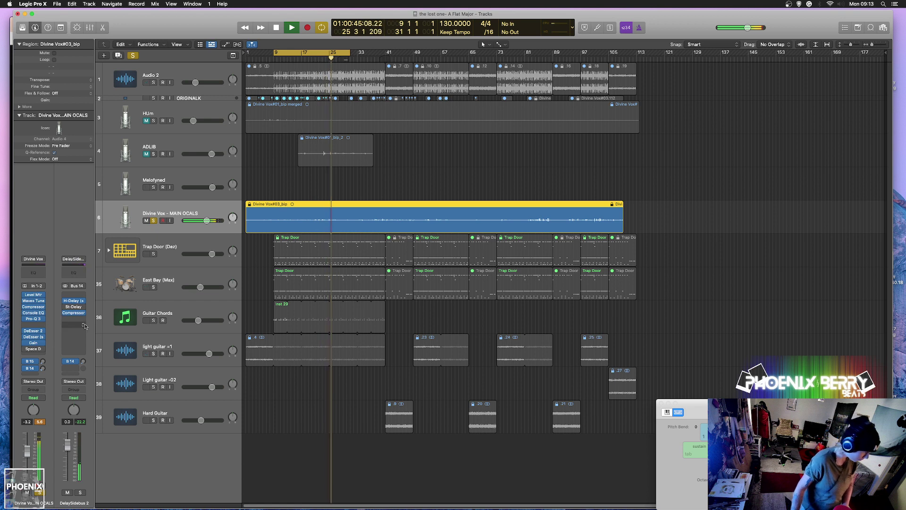
click(29, 344)
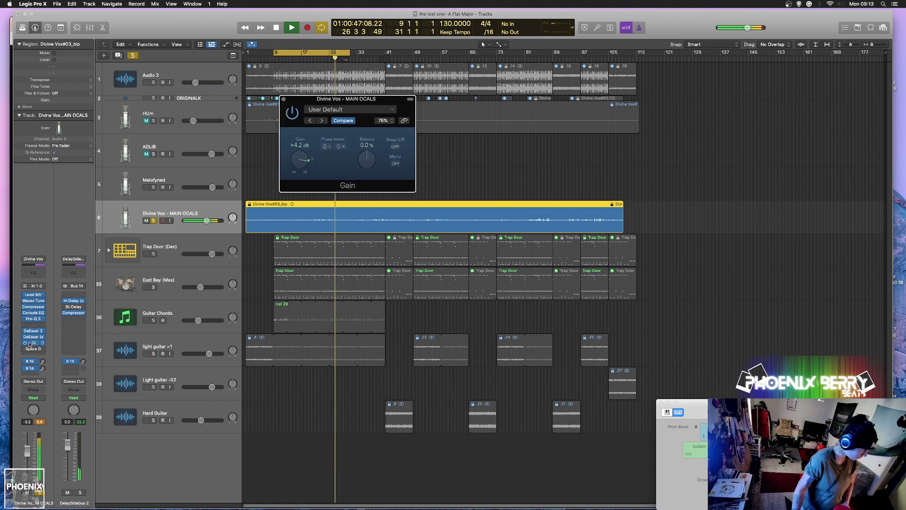
click(292, 113)
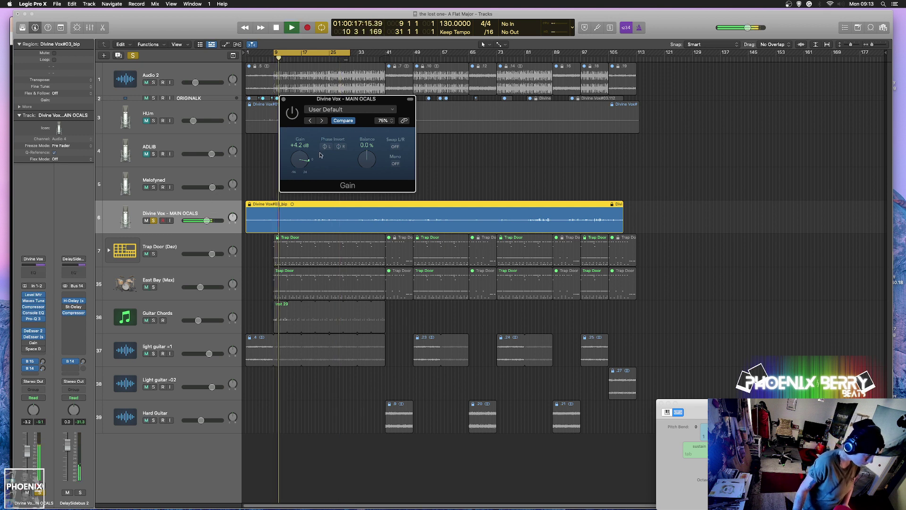
drag(300, 160, 300, 165)
click(293, 113)
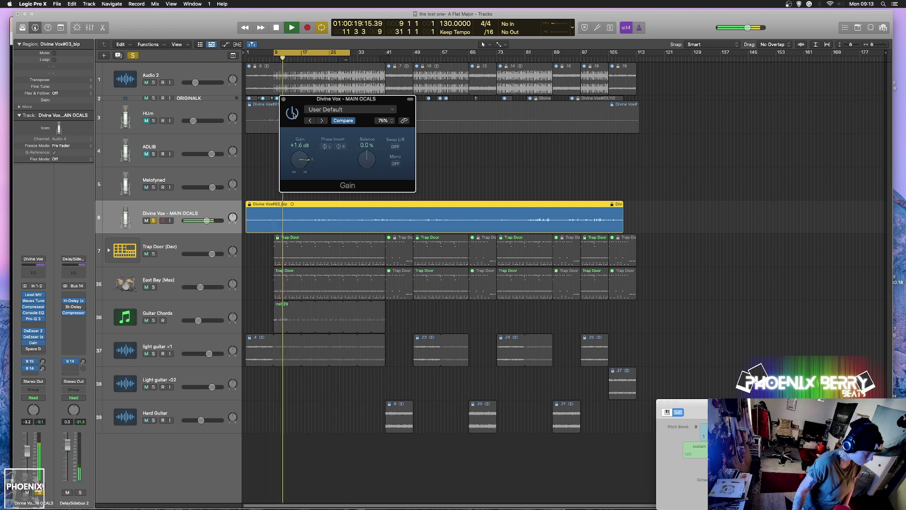
click(283, 99)
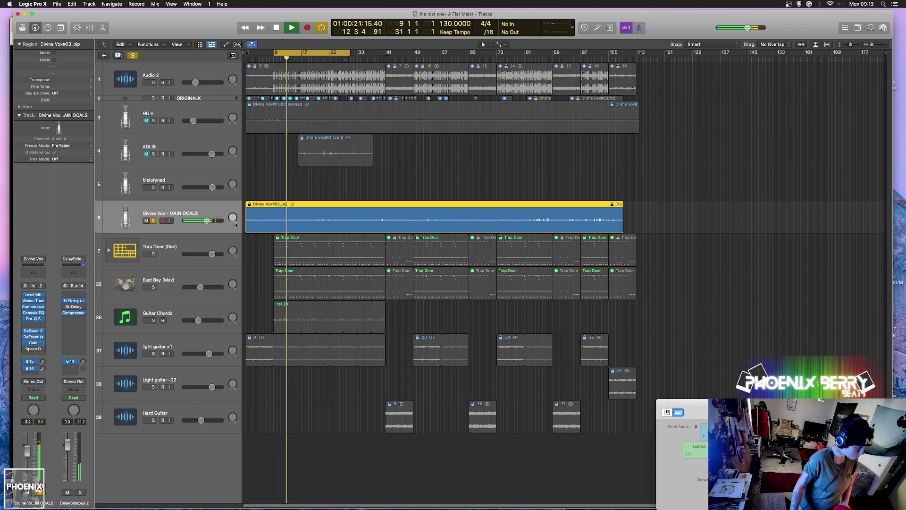
Solo the Trap Door and East Bay drum tracks alongside the main vocal and lower both drum volumes.
click(222, 256)
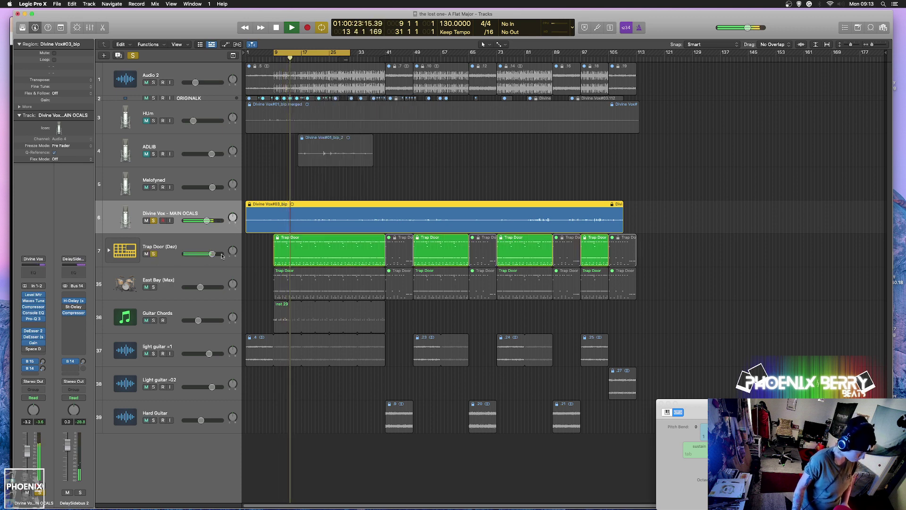
drag(222, 256, 206, 256)
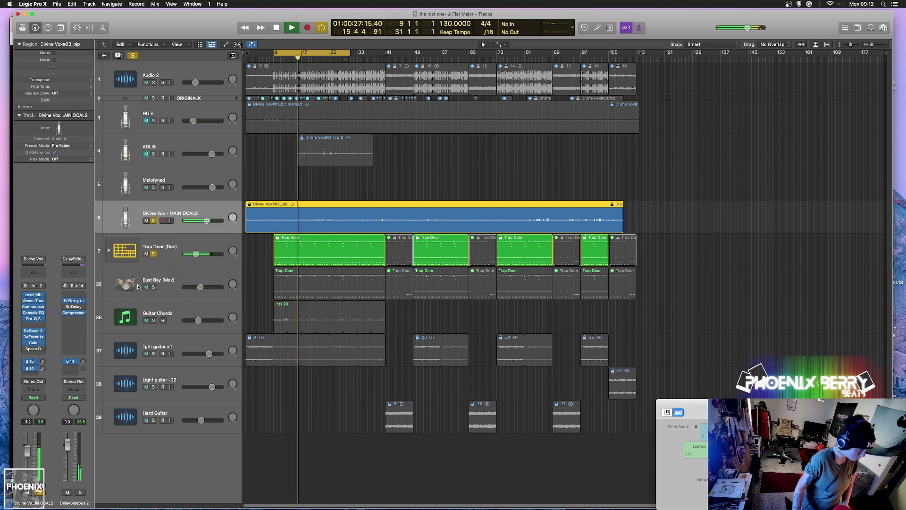
drag(200, 287, 194, 287)
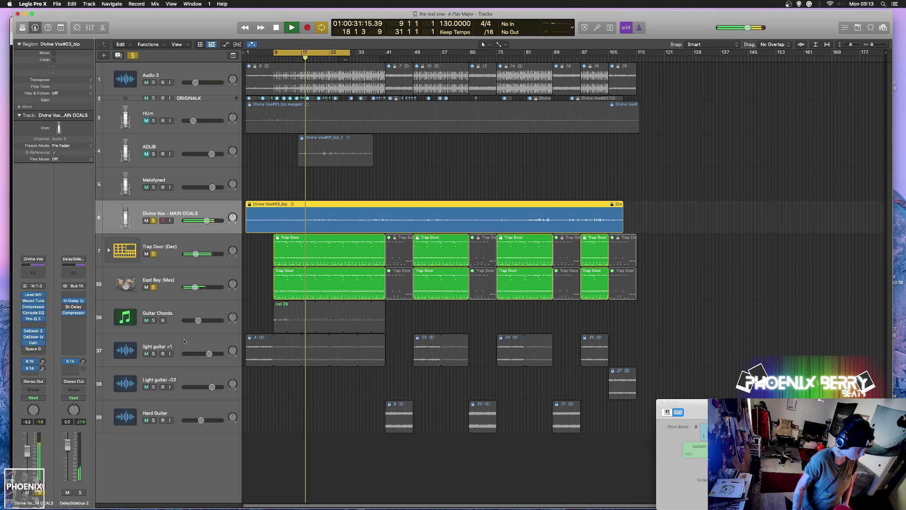
Select all regions on the East Bay track and open them together in the Piano Roll.
double_click(364, 278)
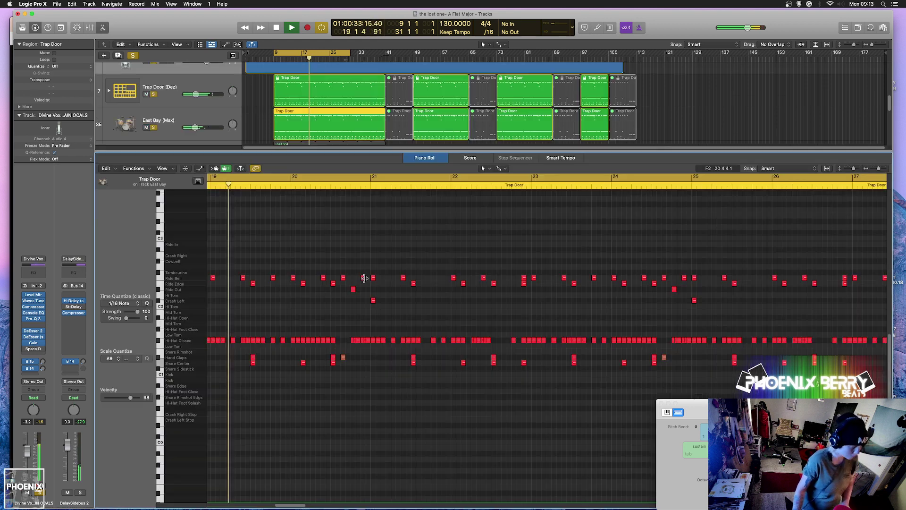
click(103, 29)
drag(263, 276, 691, 286)
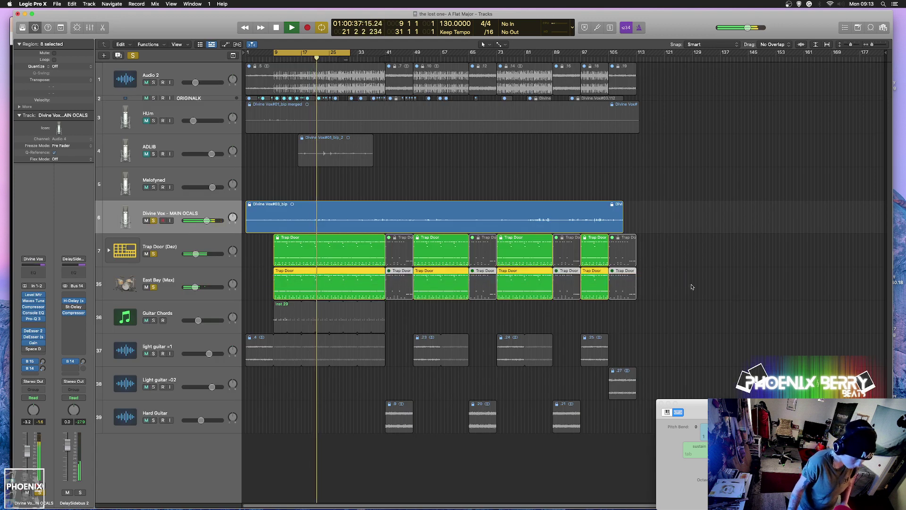
double_click(378, 280)
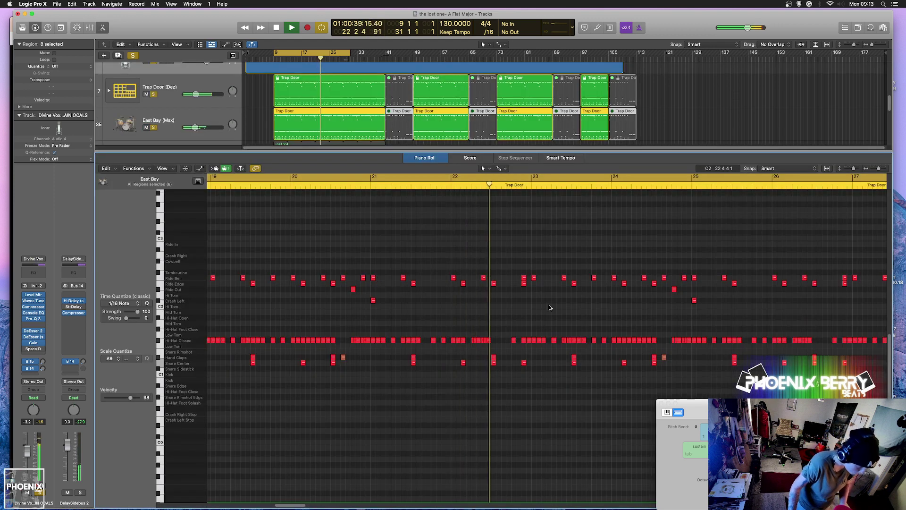
Set the velocity of the hand clap and snare center notes across all East Bay regions to 22.
drag(879, 170, 872, 169)
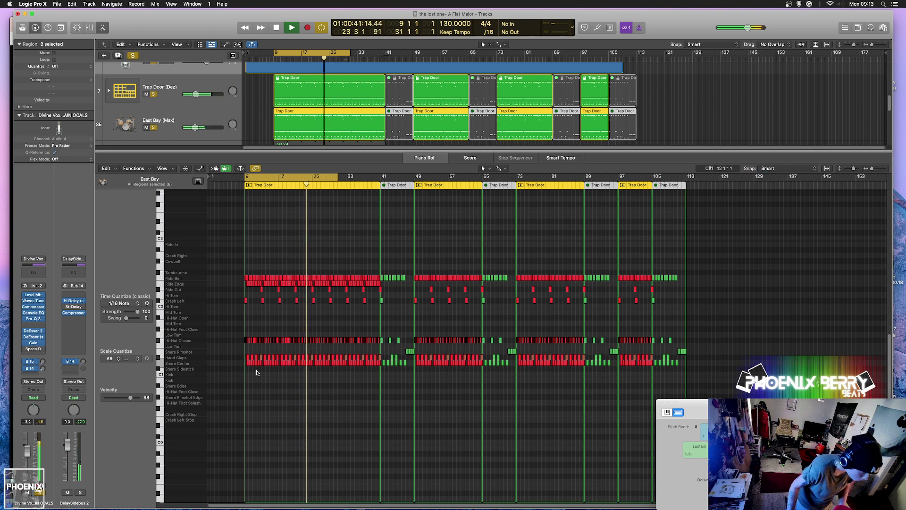
drag(228, 371, 752, 365)
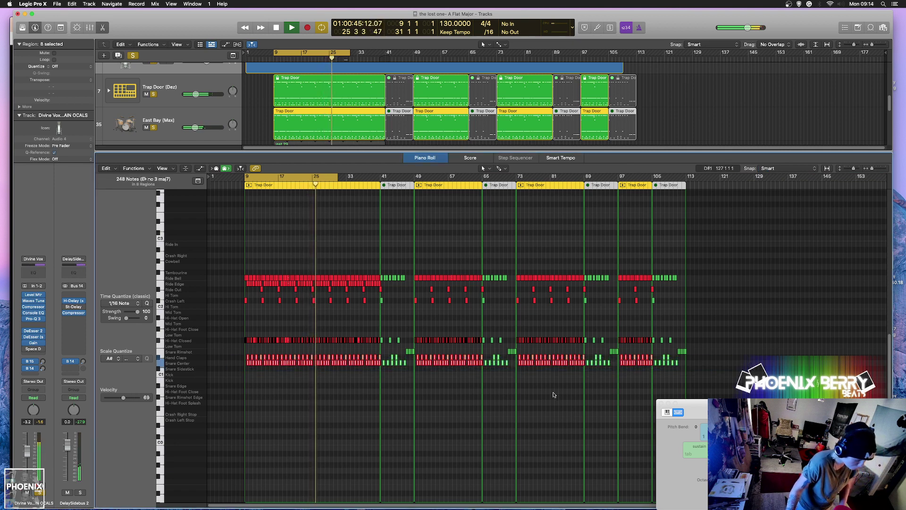
drag(123, 398, 113, 400)
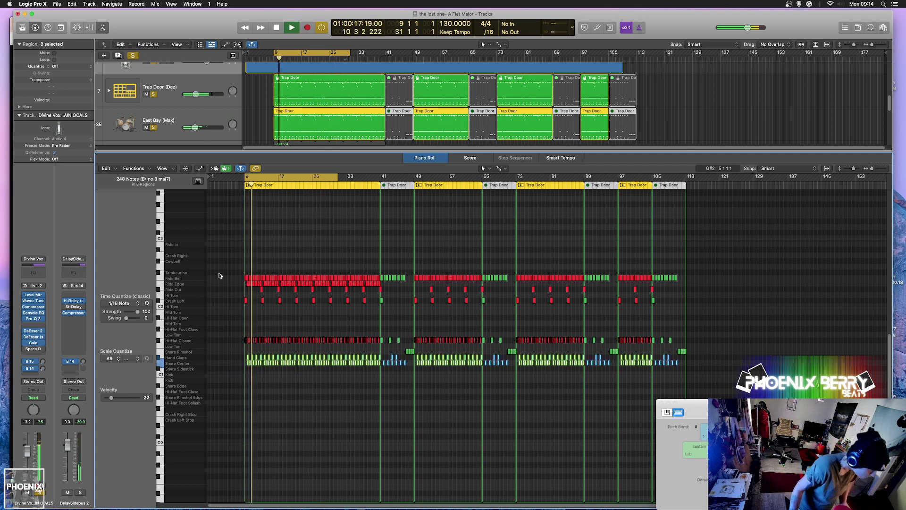
Set the velocity of the crash left notes across all East Bay regions to 30.
key(space)
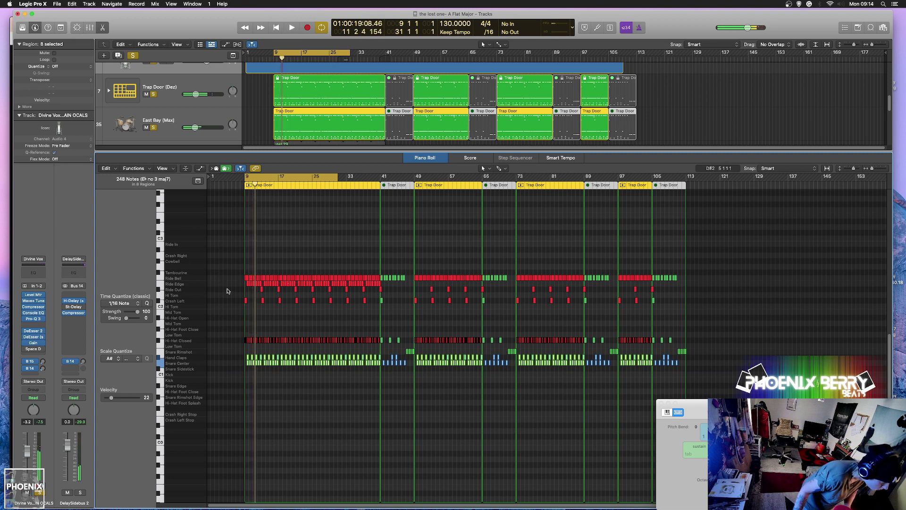
drag(230, 293, 677, 304)
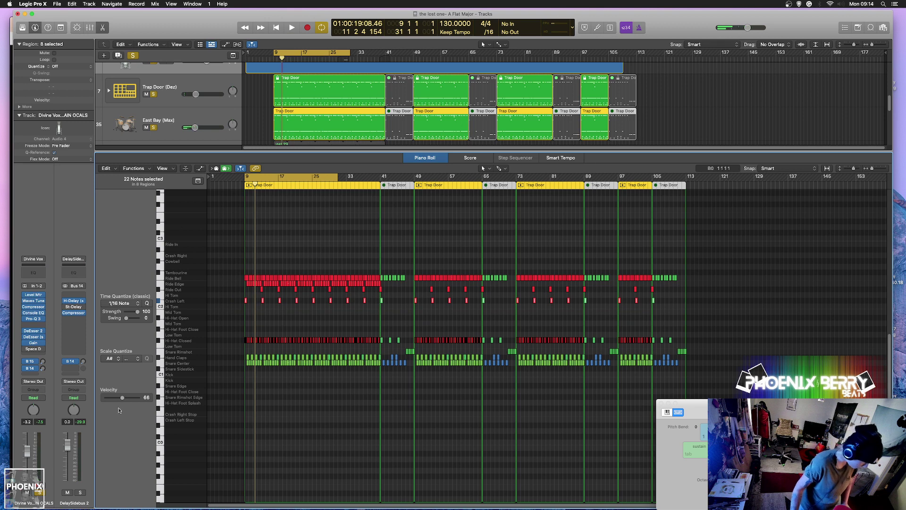
key(space)
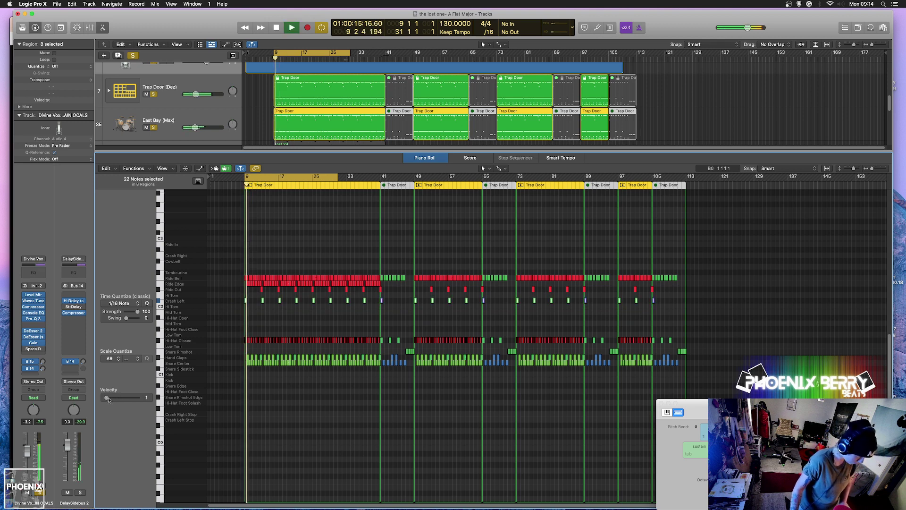
drag(108, 399, 114, 400)
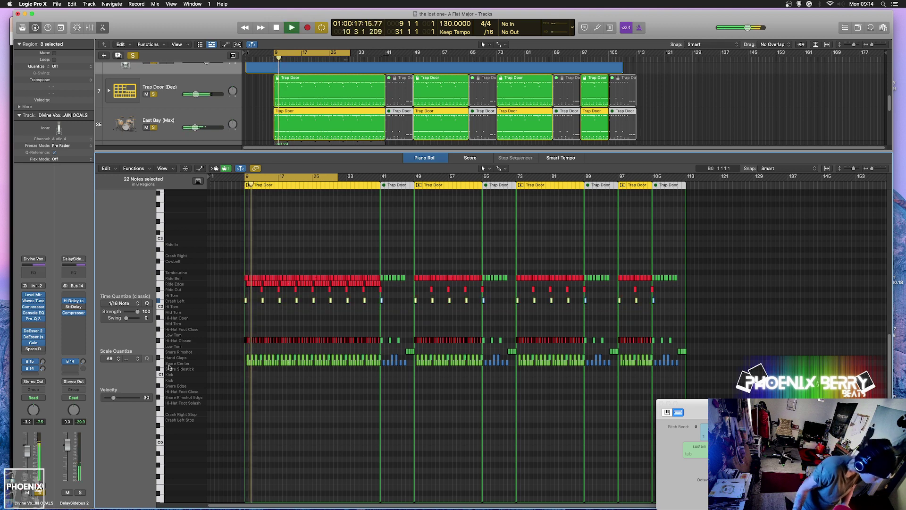
key(space)
drag(236, 332, 376, 340)
key(space)
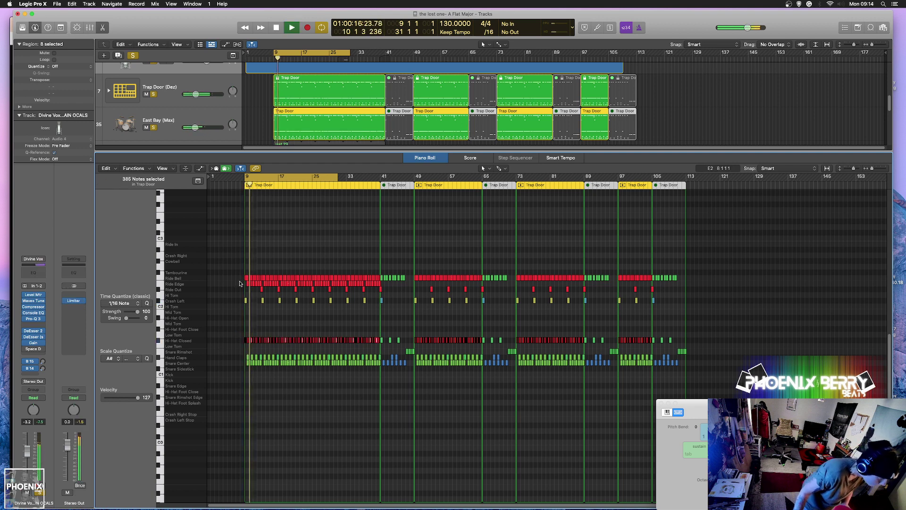
Set the velocity of the ride notes from the first East Bay region into the start of the second to 3.
drag(296, 277, 401, 287)
key(Delete)
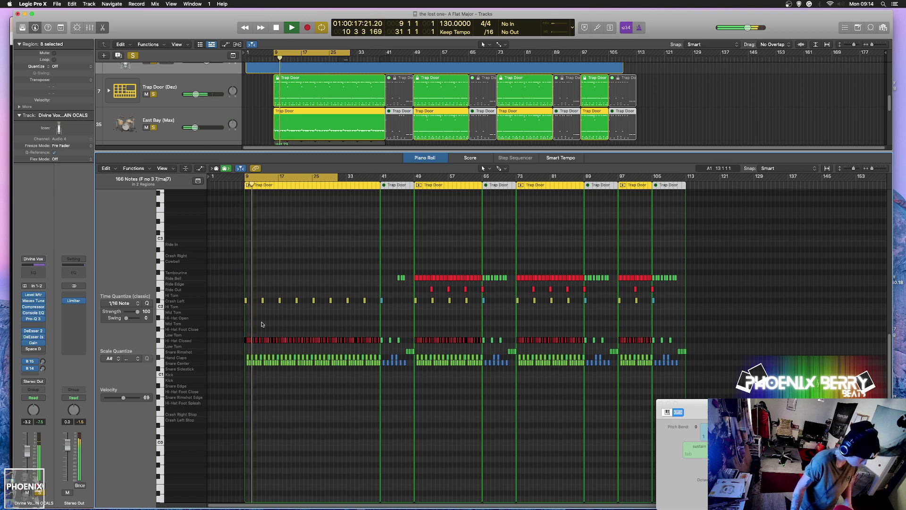
key(super+z)
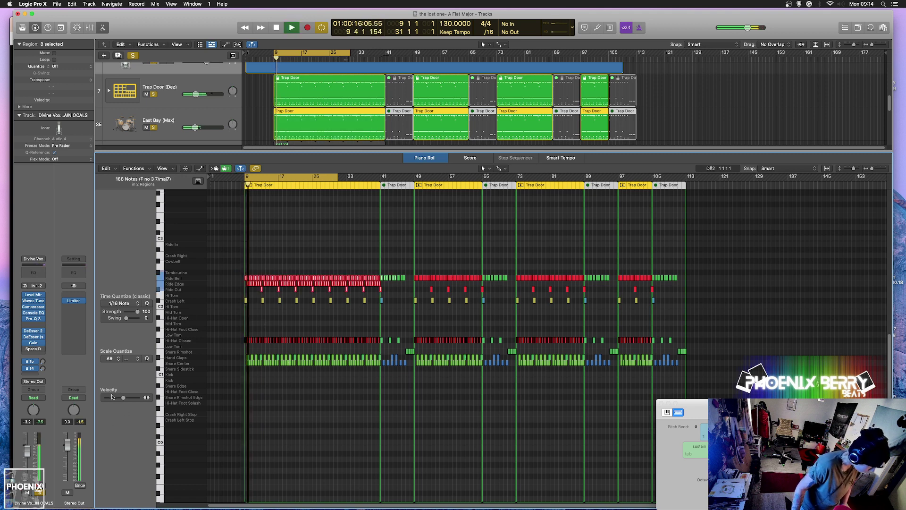
drag(106, 399, 107, 401)
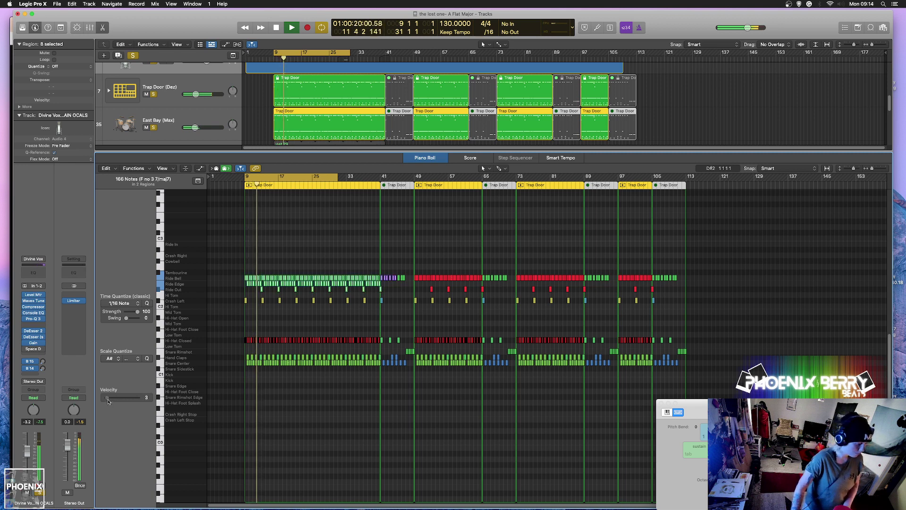
Set the velocity of the ride bell notes in the East Bay regions from bar 49 onward to 9 and of the ride out notes to 32.
drag(721, 289, 425, 262)
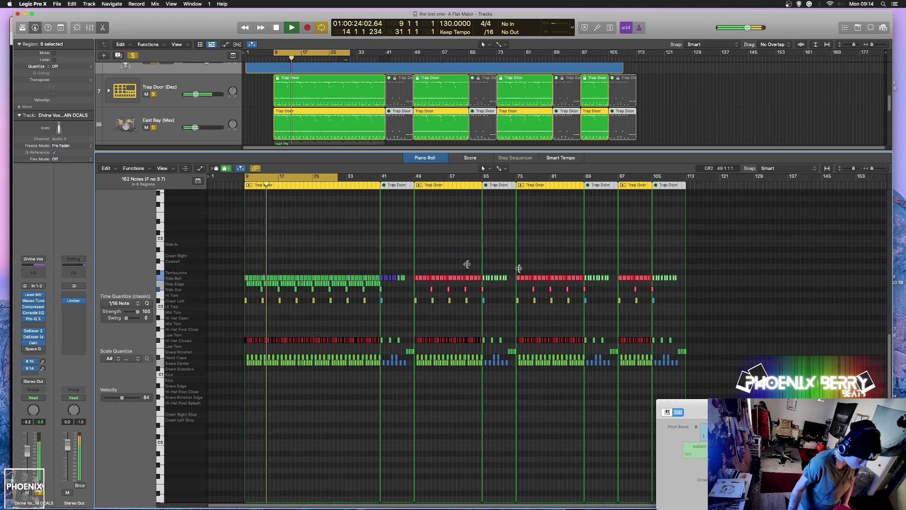
mouse_move(519, 268)
mouse_down()
mouse_move(576, 269)
mouse_move(519, 266)
mouse_up()
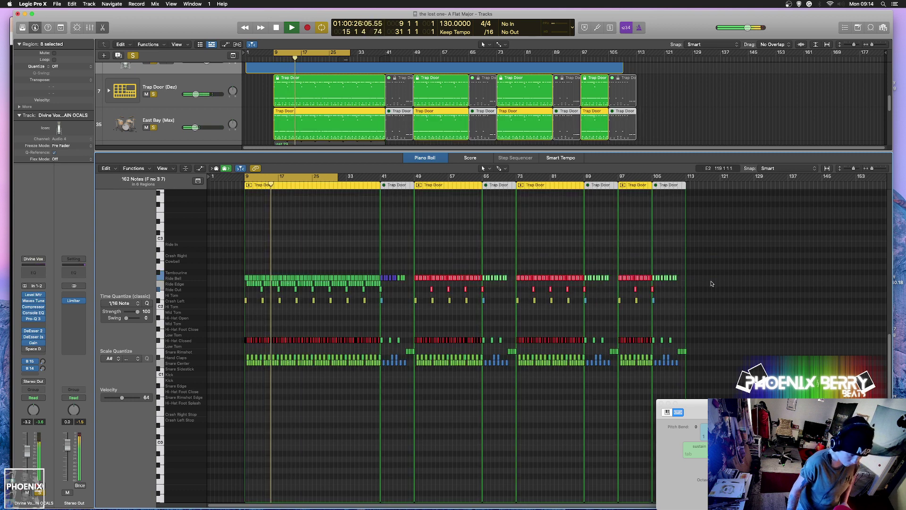
drag(712, 283, 414, 239)
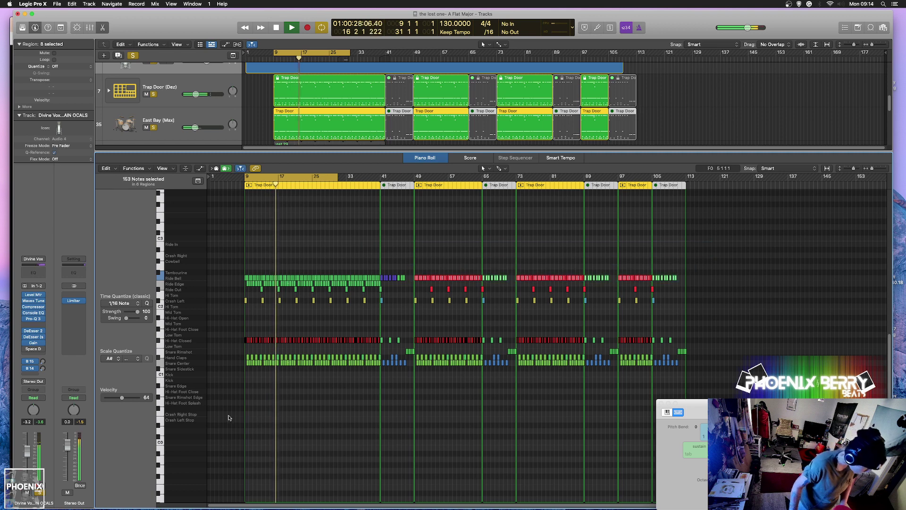
drag(122, 398, 108, 398)
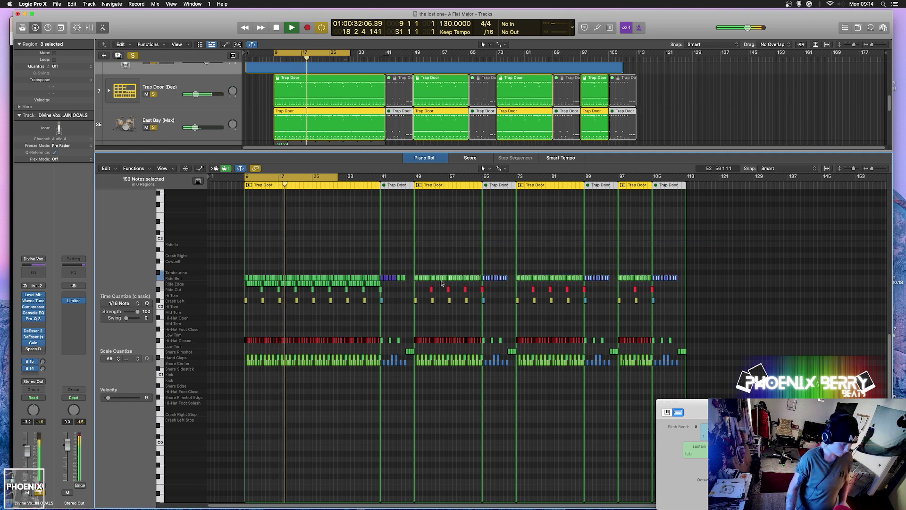
drag(423, 287, 666, 293)
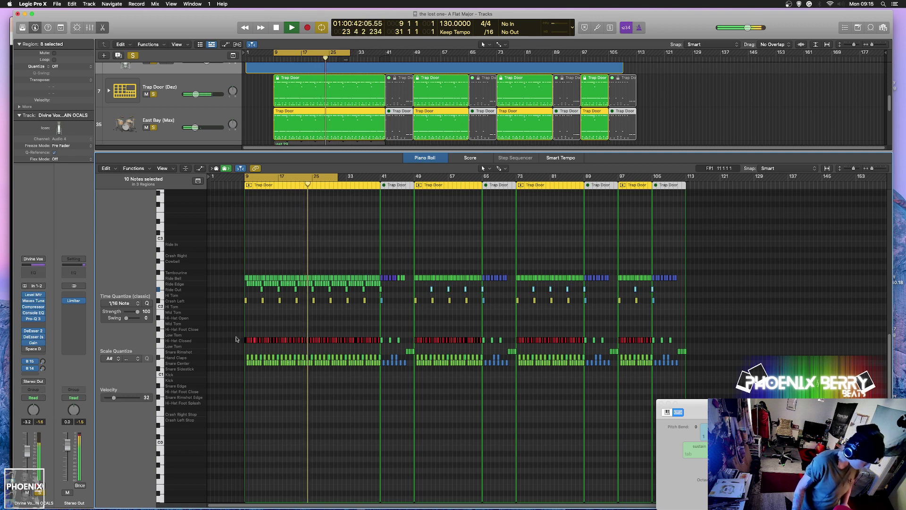
Set the velocity of all closed hi-hat notes across the East Bay regions to 25.
key(super+a)
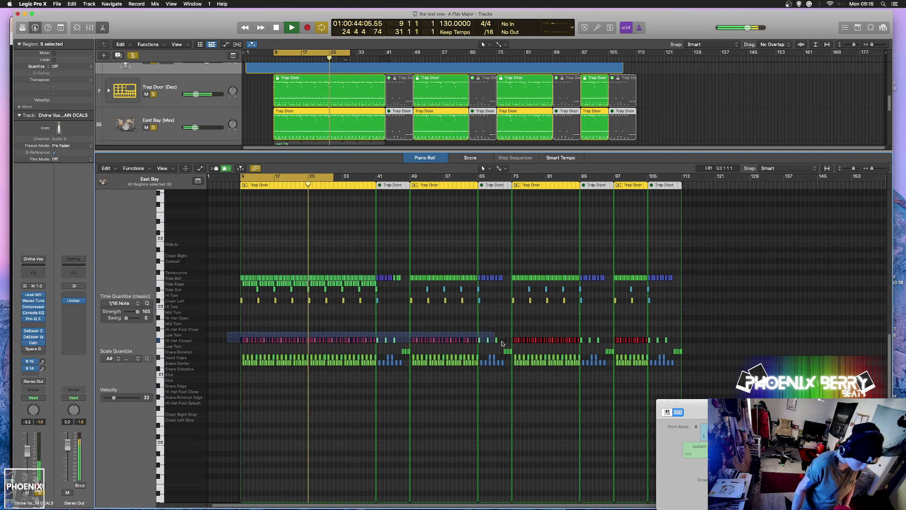
scroll(349, 360, right, 1)
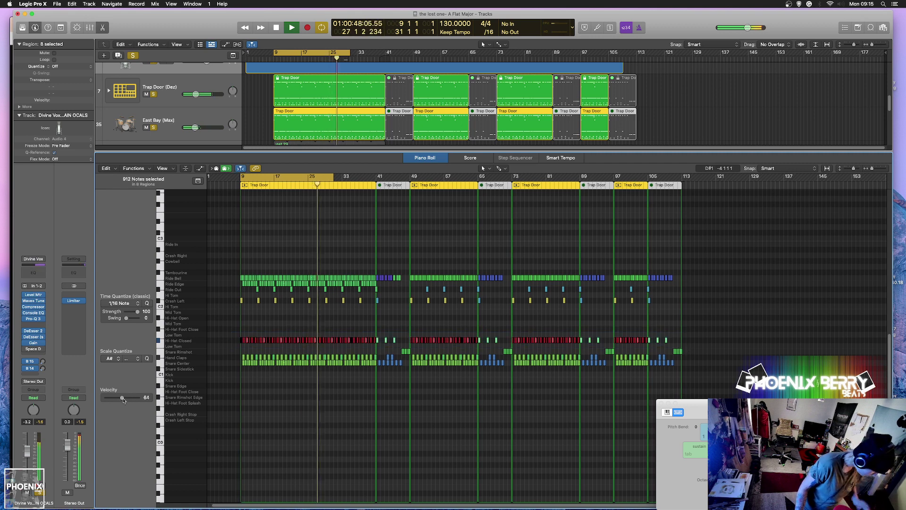
drag(122, 399, 112, 399)
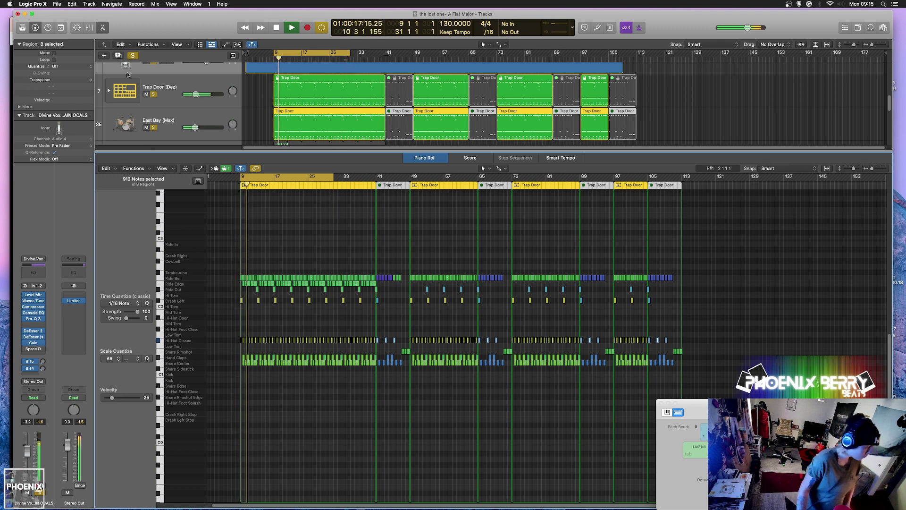
Close the Piano Roll and replay the soloed vocal and drums from the start of the loop.
key(space)
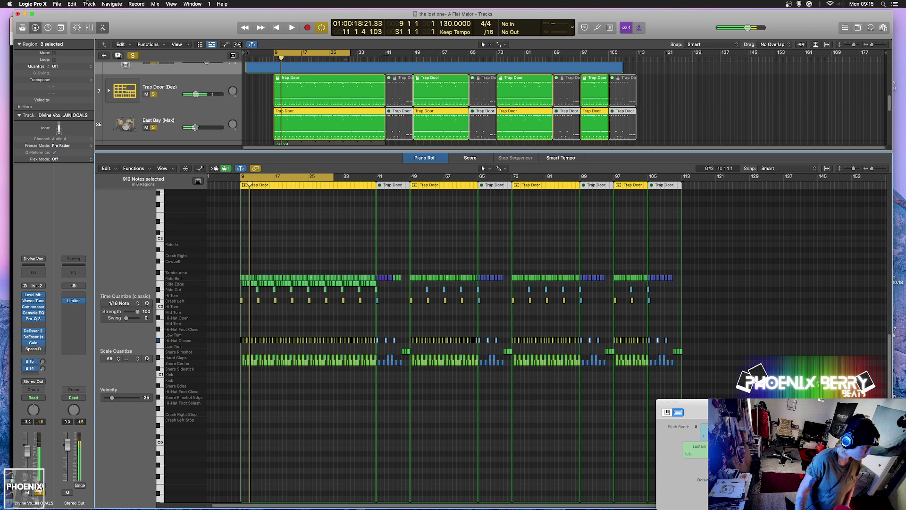
click(102, 26)
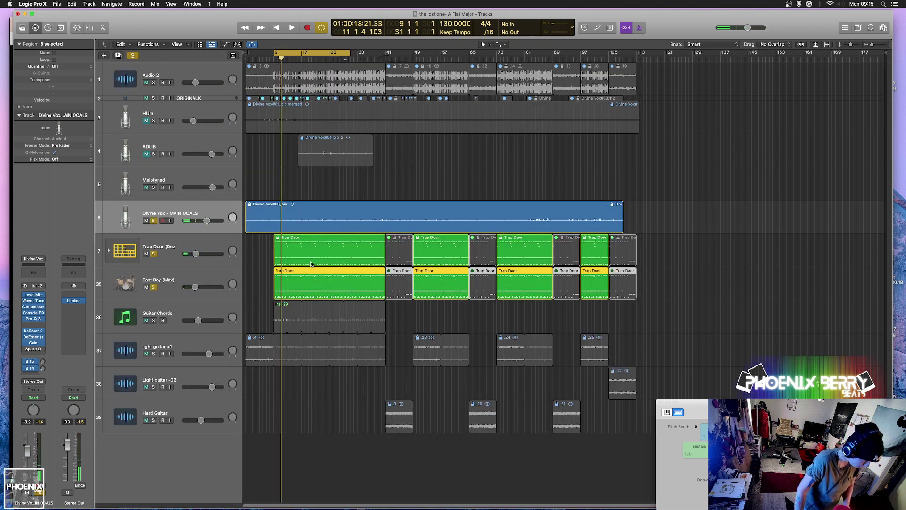
key(space)
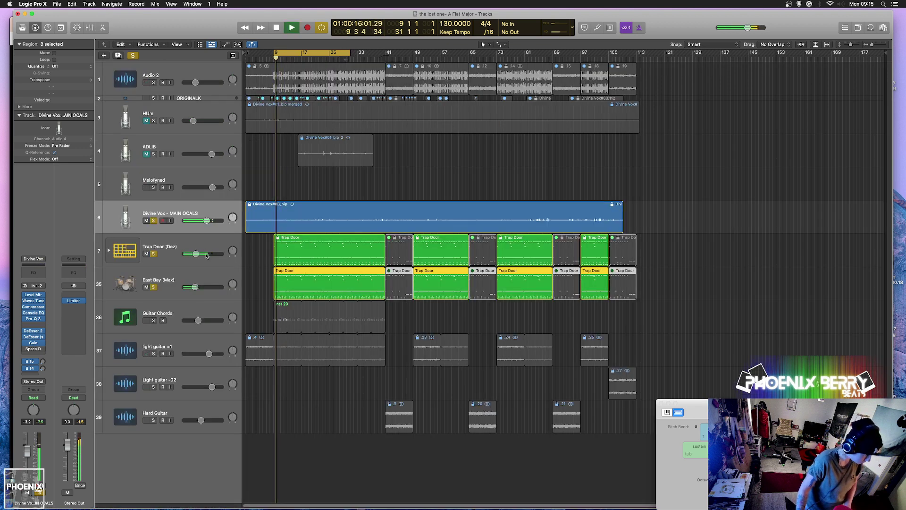
Raise the Trap Door and East Bay track volumes and open the East Bay drums in the Piano Roll with only that track soloed.
drag(196, 254, 200, 254)
drag(195, 287, 204, 286)
double_click(333, 282)
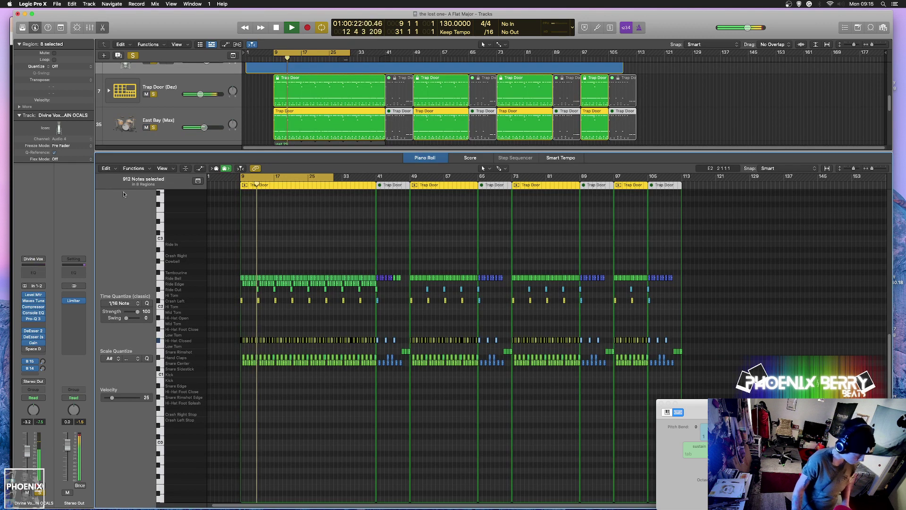
click(153, 94)
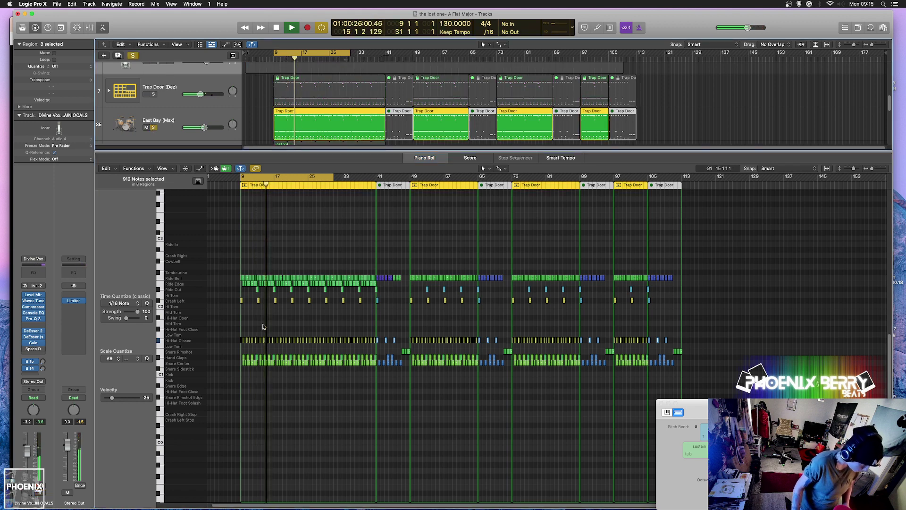
drag(231, 267, 417, 287)
key(Delete)
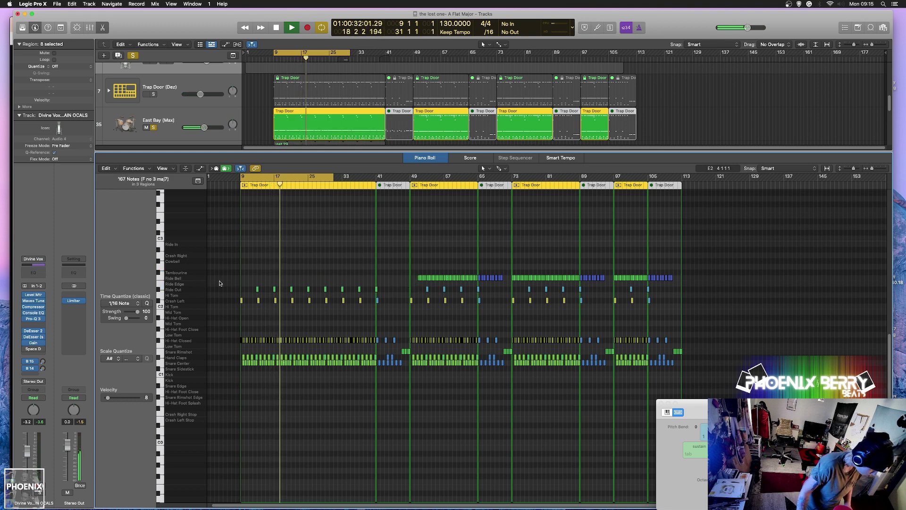
key(cmd+z)
key(Return)
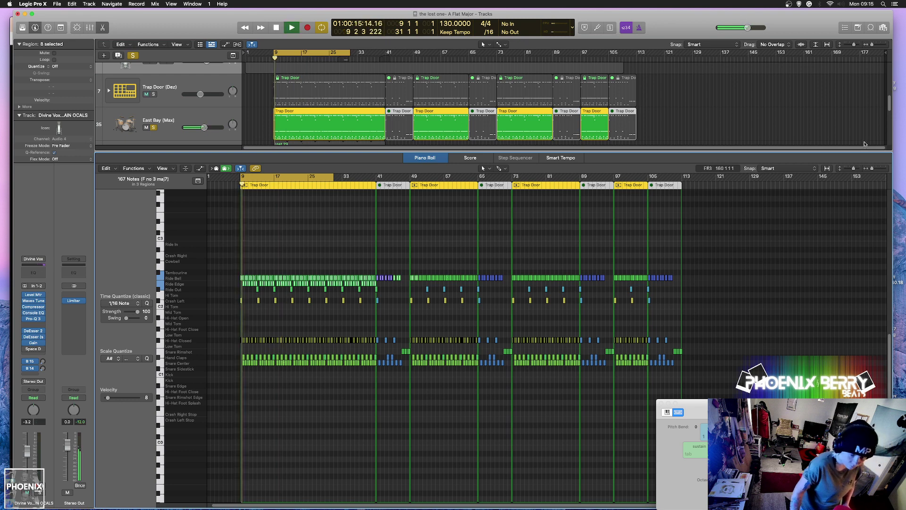
Delete the ride bell note at the very start of bar 9 in the first East Bay region and replay the loop.
key(super+Right)
key(super+Right)
key(super+Right)
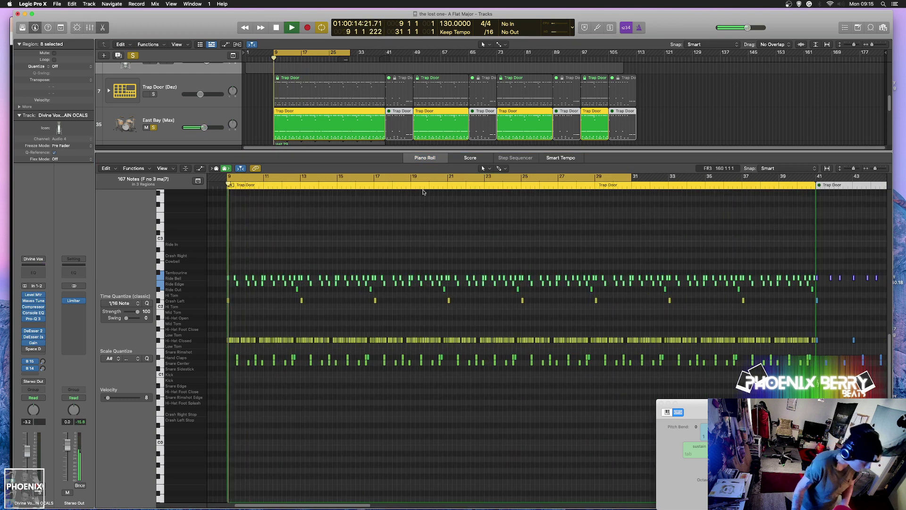
key(space)
click(224, 280)
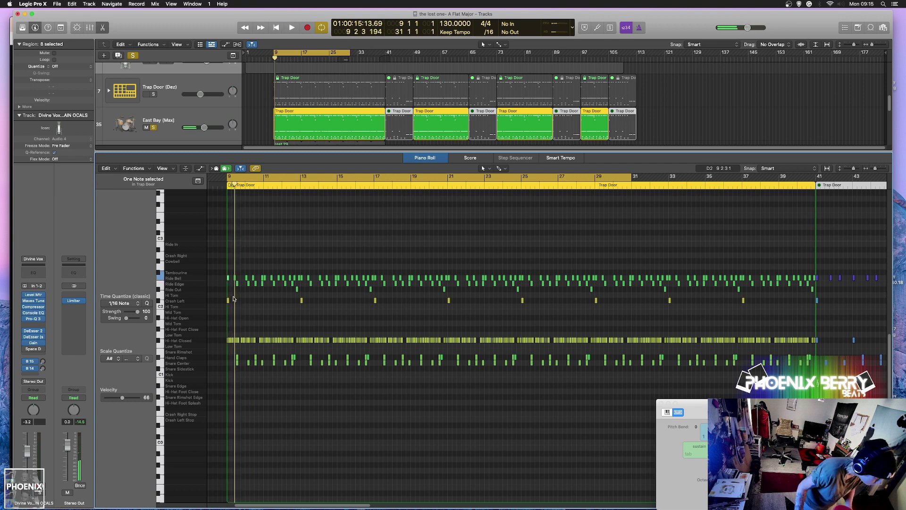
key(space)
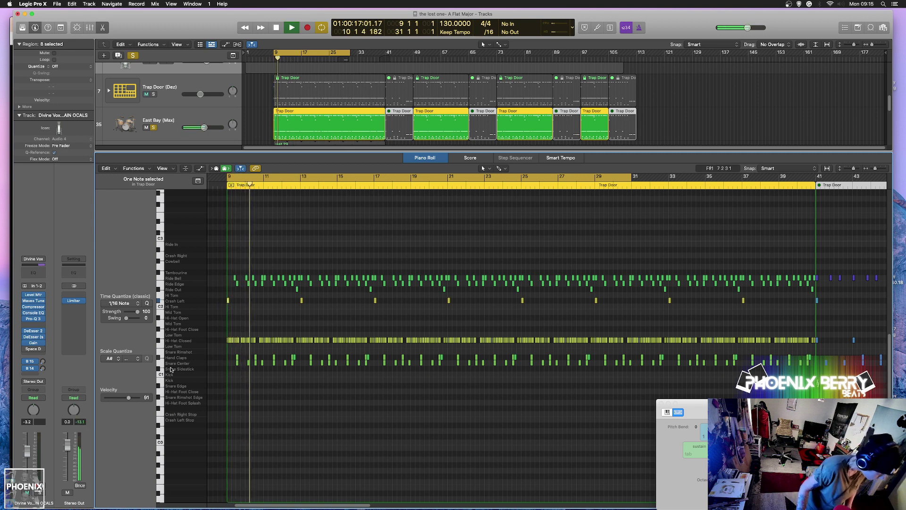
Set the velocity of the crash left note at bar 9 to 43 while listening.
click(114, 397)
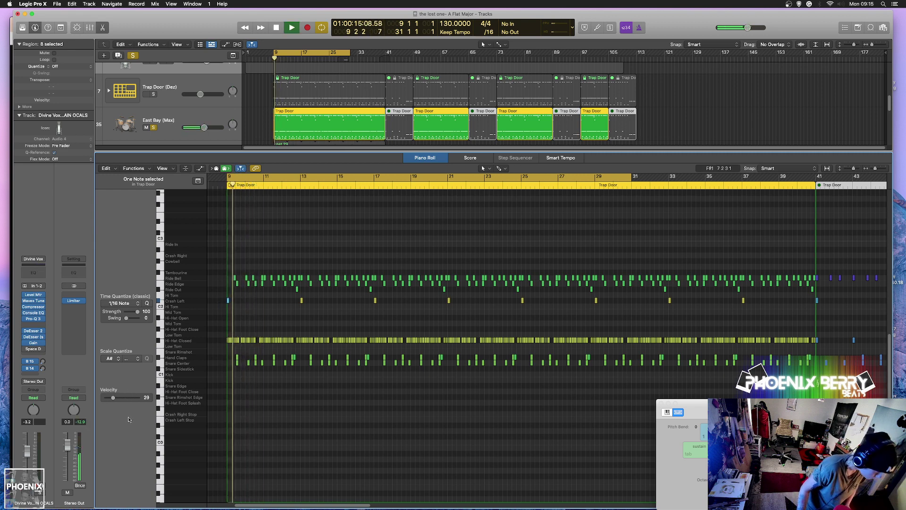
drag(117, 400, 121, 400)
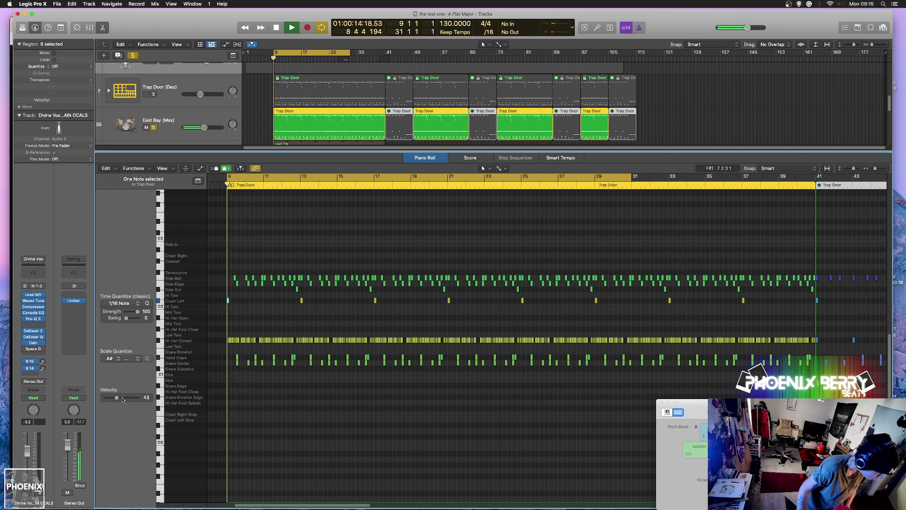
key(space)
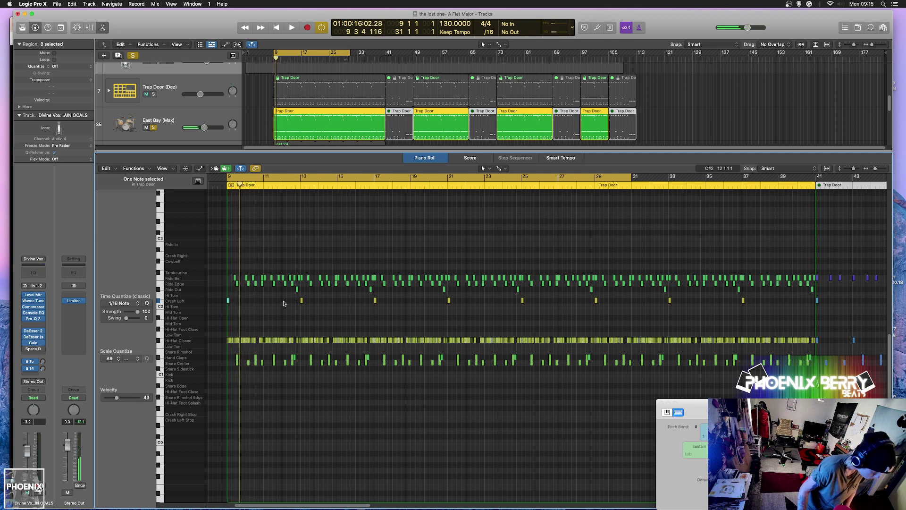
Set the velocity of the eight crash left notes from bar 13 to bar 41 to 23 and replay the loop.
drag(276, 301, 825, 321)
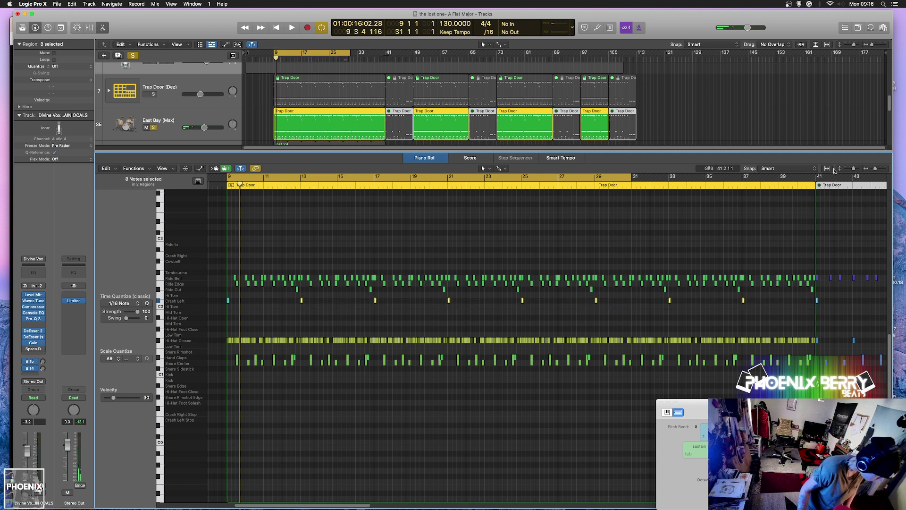
click(668, 147)
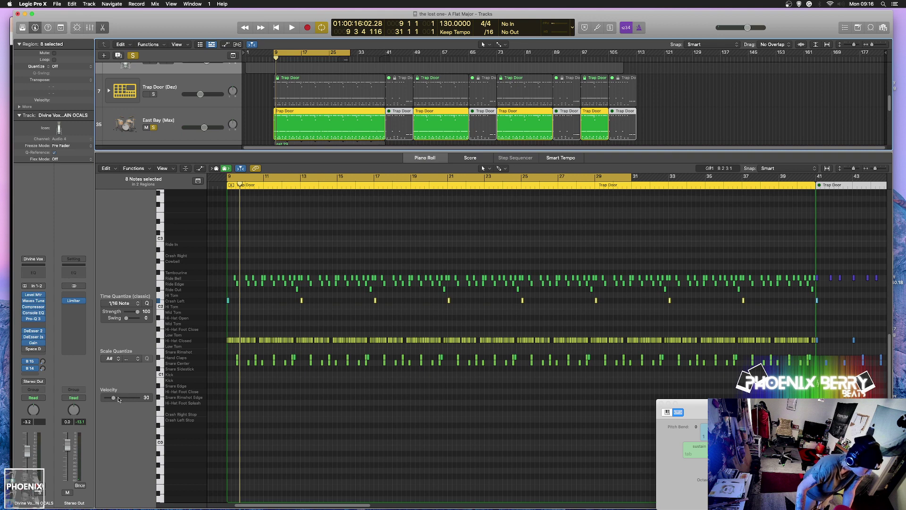
drag(118, 399, 115, 401)
key(space)
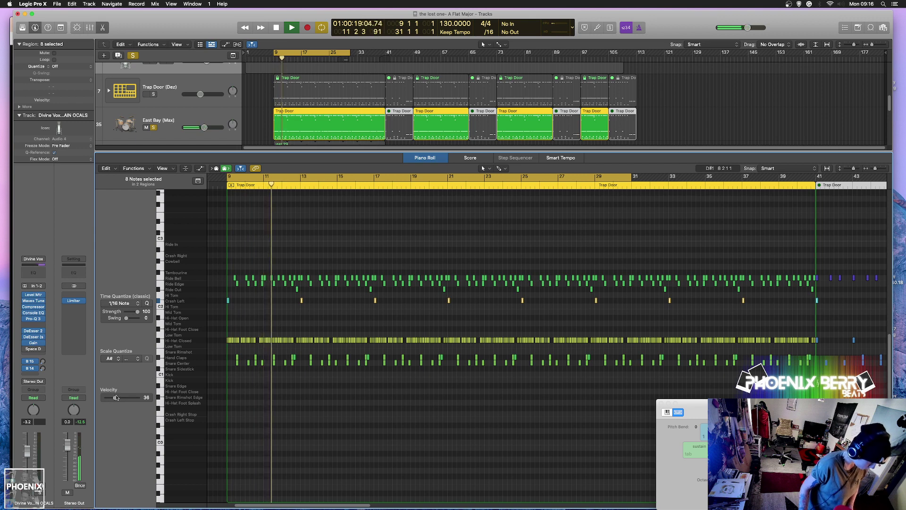
drag(115, 398, 111, 403)
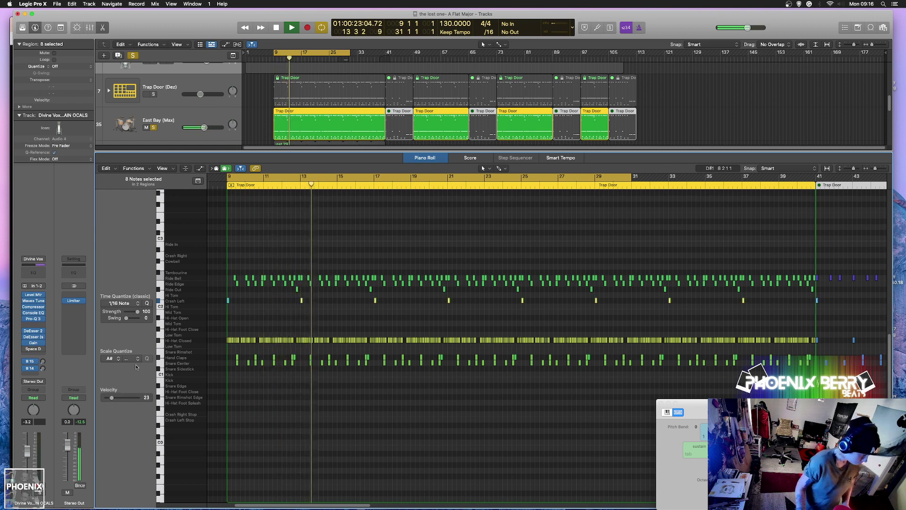
key(shift+space)
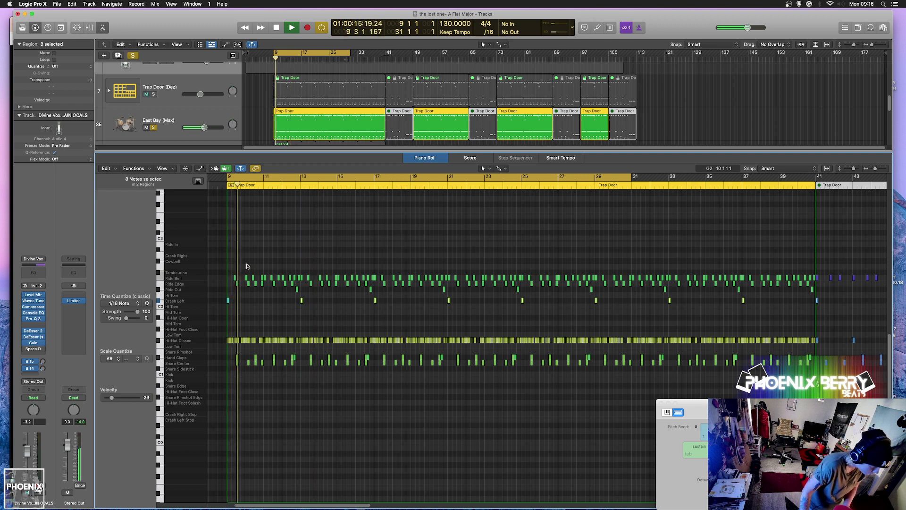
Delete the ride notes from bar 10 to just before bar 13, keeping the two opening hits in bar 9, and check by playing.
key(space)
drag(244, 266, 294, 291)
key(Delete)
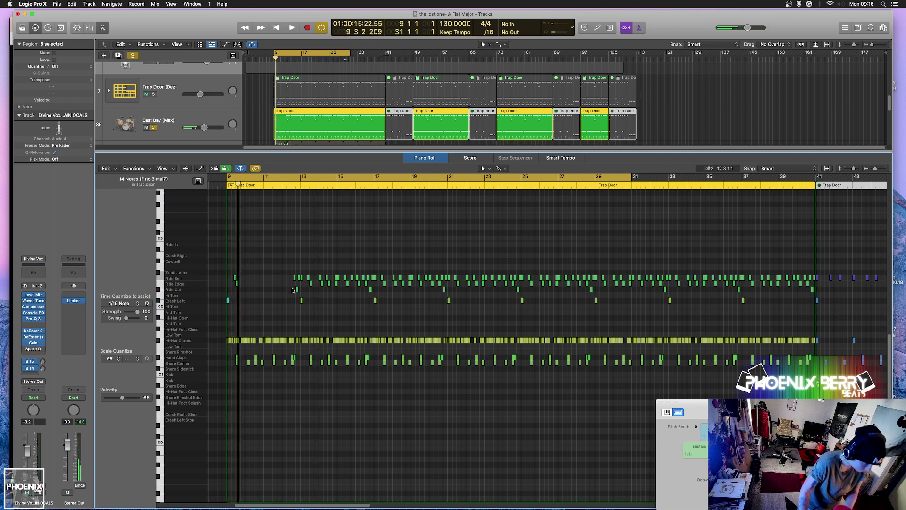
key(space)
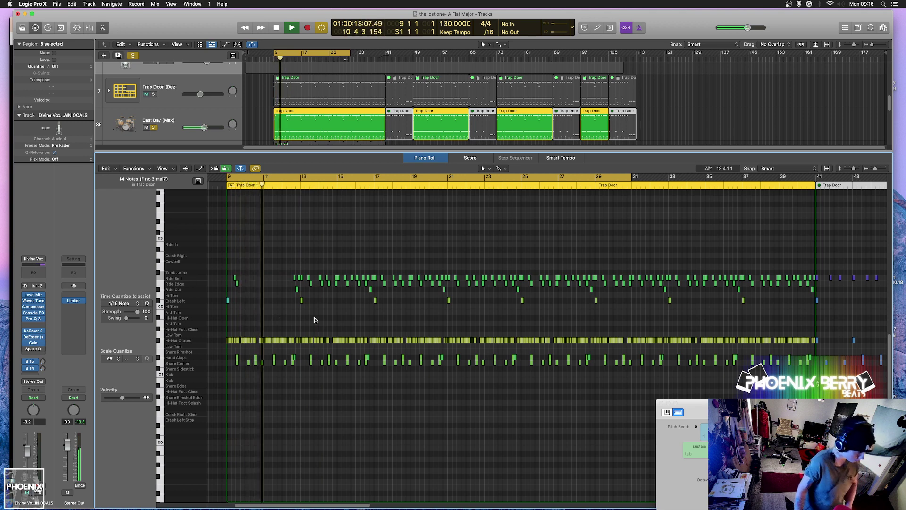
key(space)
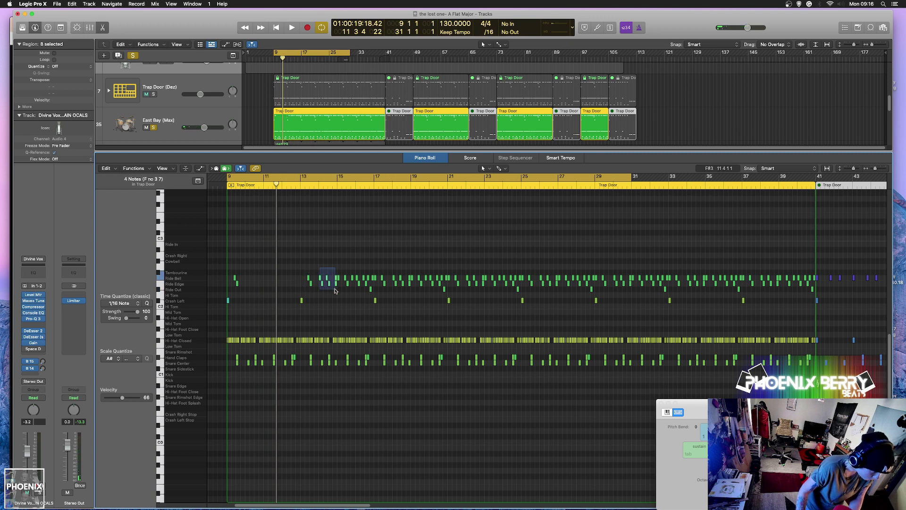
Delete the ride notes in each four-bar phrase from bar 14 up to bar 29, keeping the two hits that open each phrase.
drag(335, 291, 375, 313)
key(Delete)
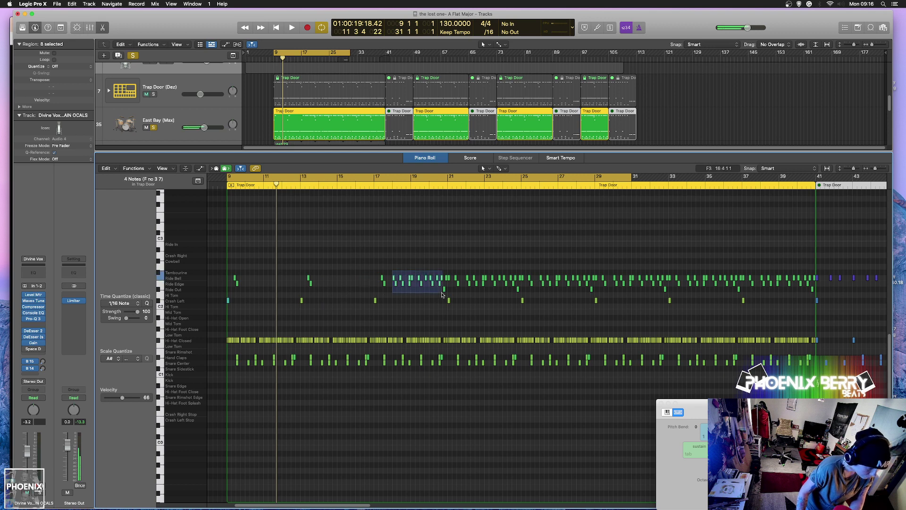
key(Delete)
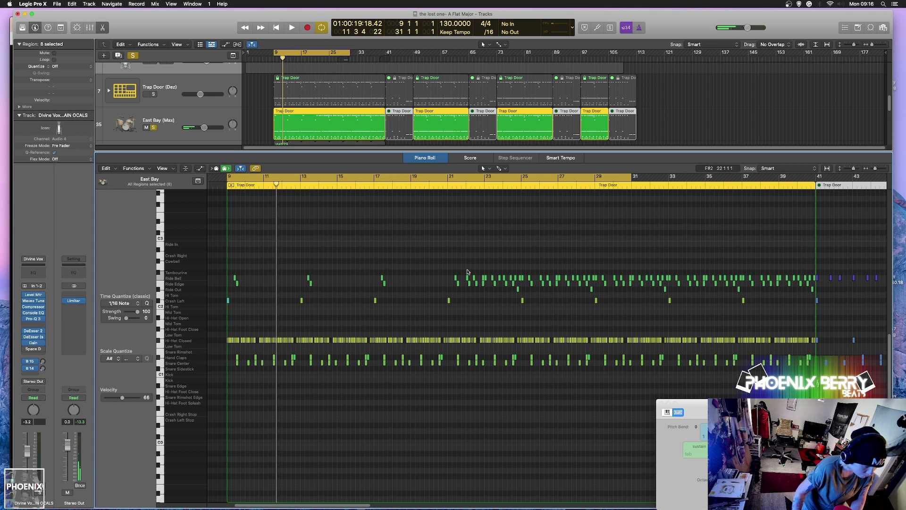
key(Delete)
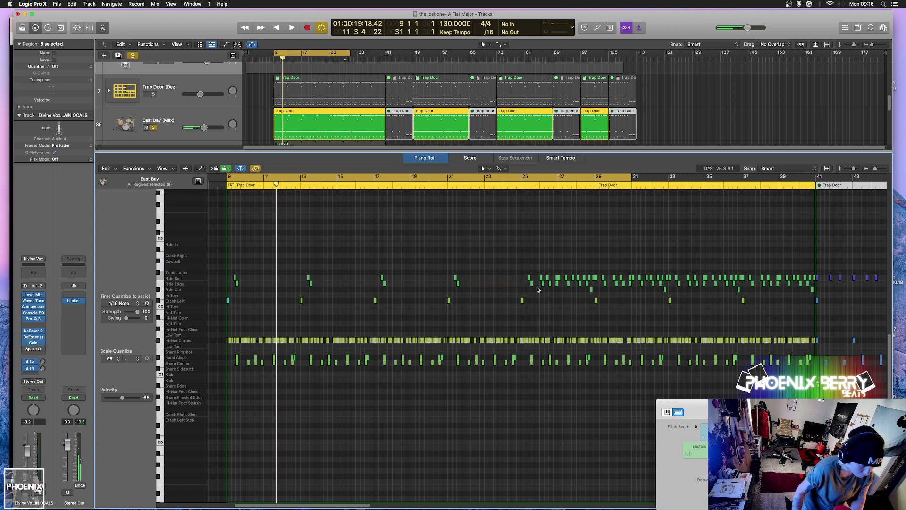
drag(539, 274, 590, 299)
key(Delete)
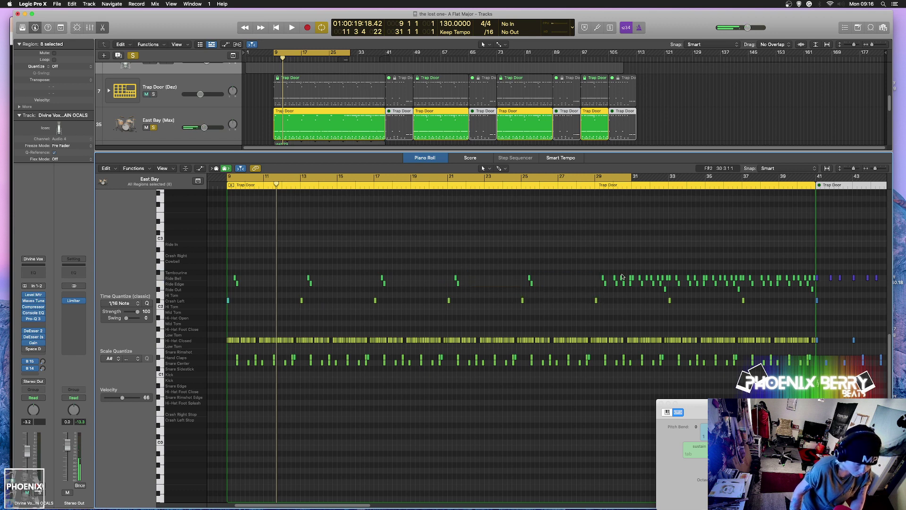
Thin out the ride notes from bar 30 to bar 41 the same way, leaving each phrase's two opening hits, and play the loop.
drag(672, 295, 671, 294)
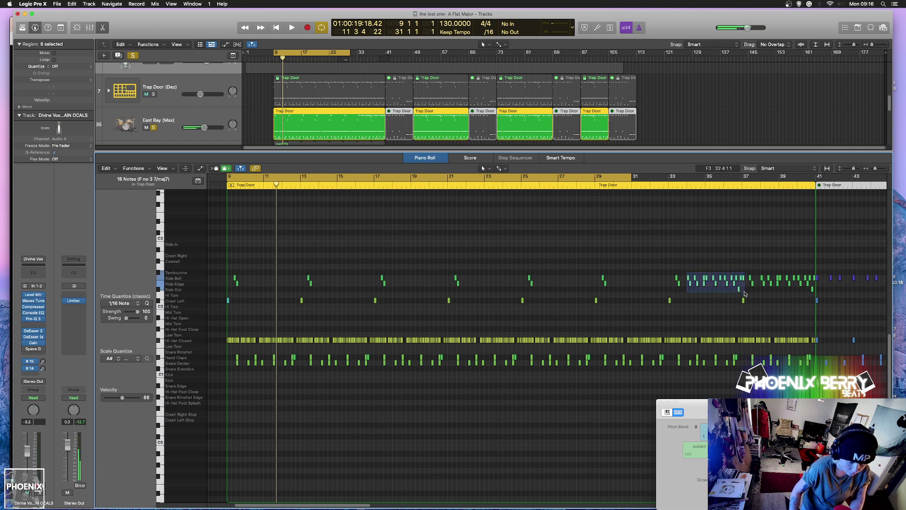
drag(745, 293, 746, 295)
key(Delete)
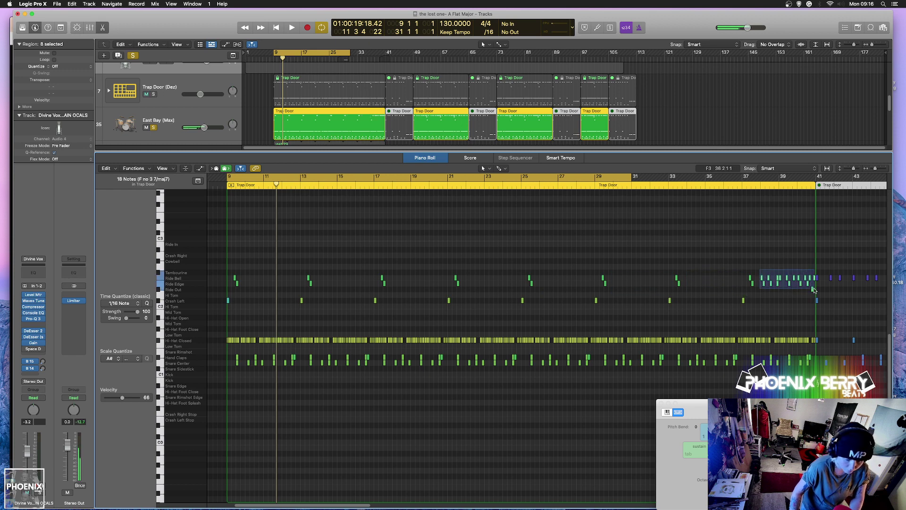
drag(813, 289, 812, 289)
key(Delete)
key(space)
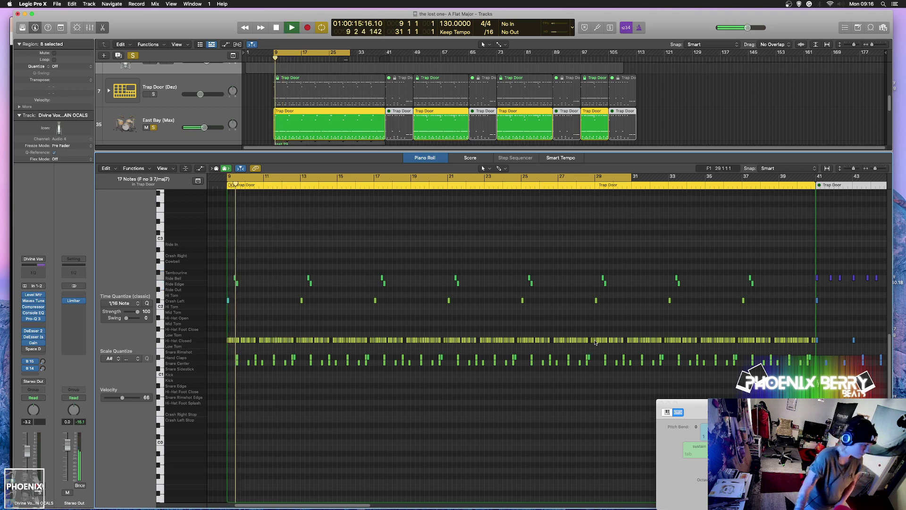
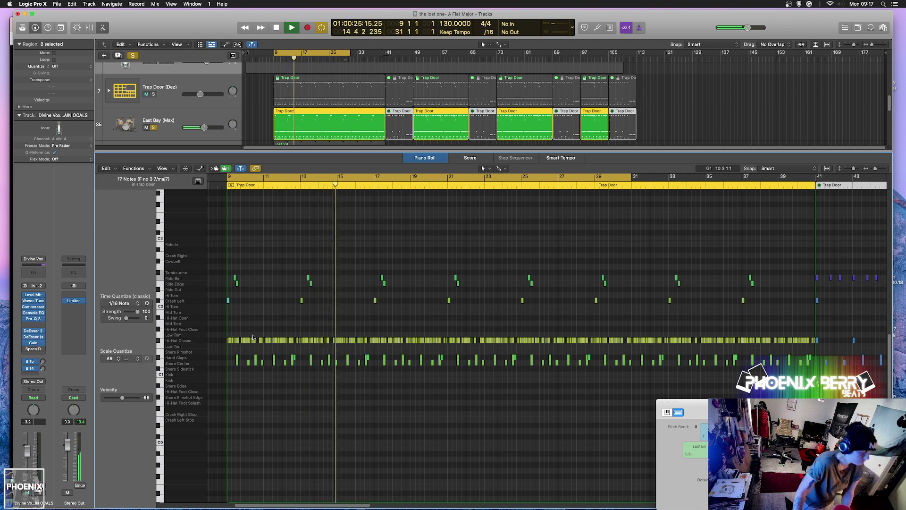
Close the Piano Roll, lower the East Bay volume slightly with both drum tracks soloed, and clear all solos.
key(p)
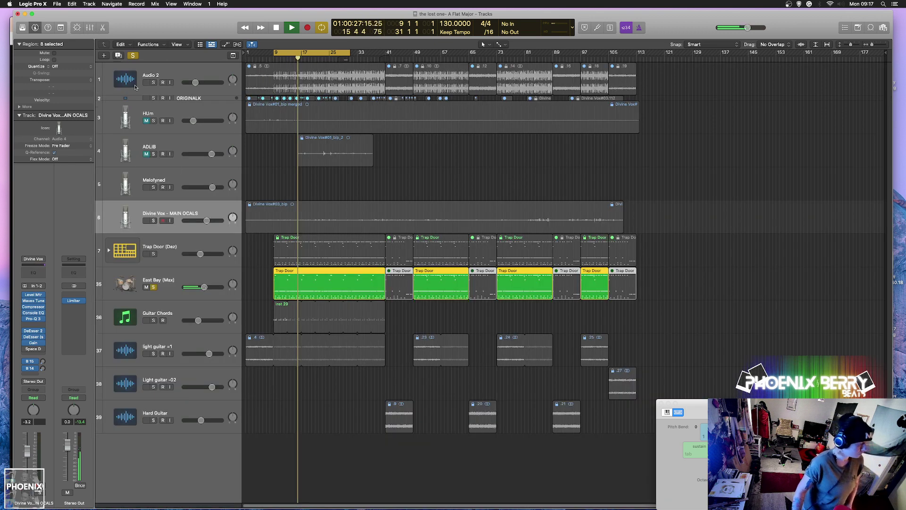
click(154, 253)
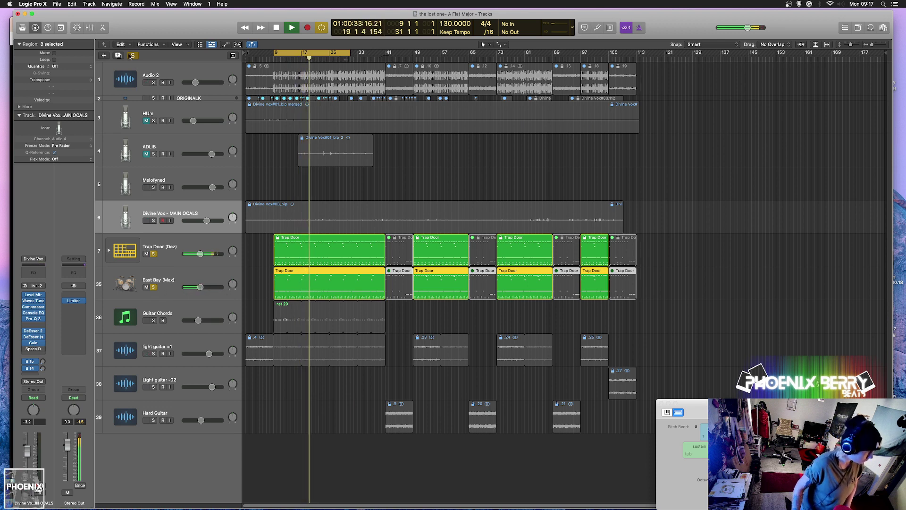
key(ctrl+alt+super+s)
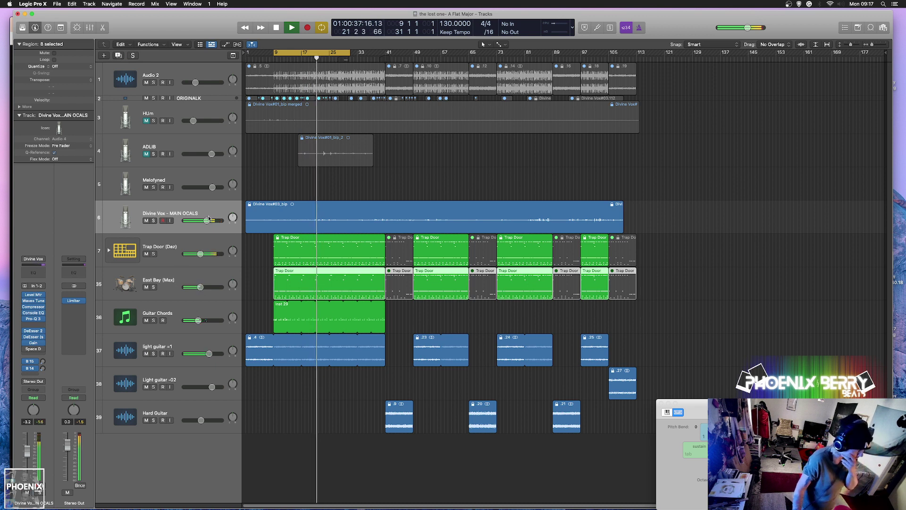
Lower the main vocal's volume to -6.6 dB and raise its send to the VerbSidebus2 reverb.
mouse_move(207, 220)
mouse_down()
mouse_move(194, 220)
mouse_move(203, 220)
mouse_up()
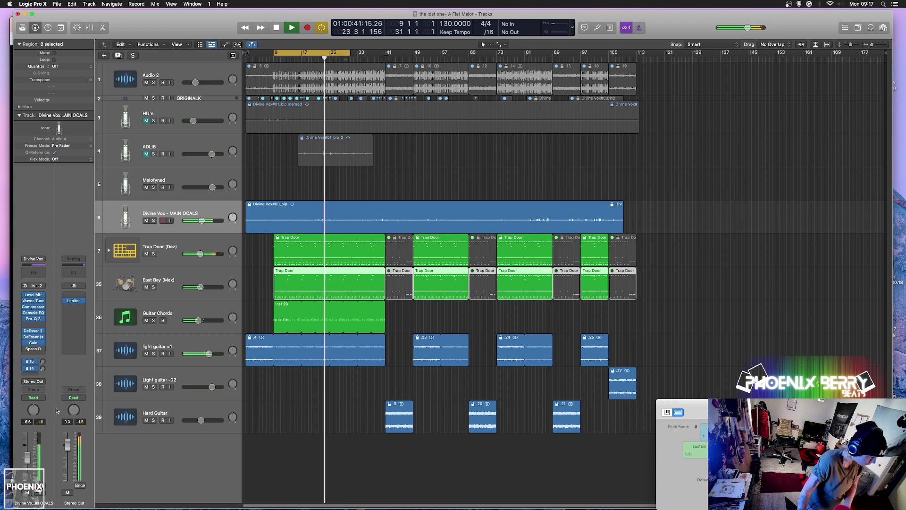
click(42, 362)
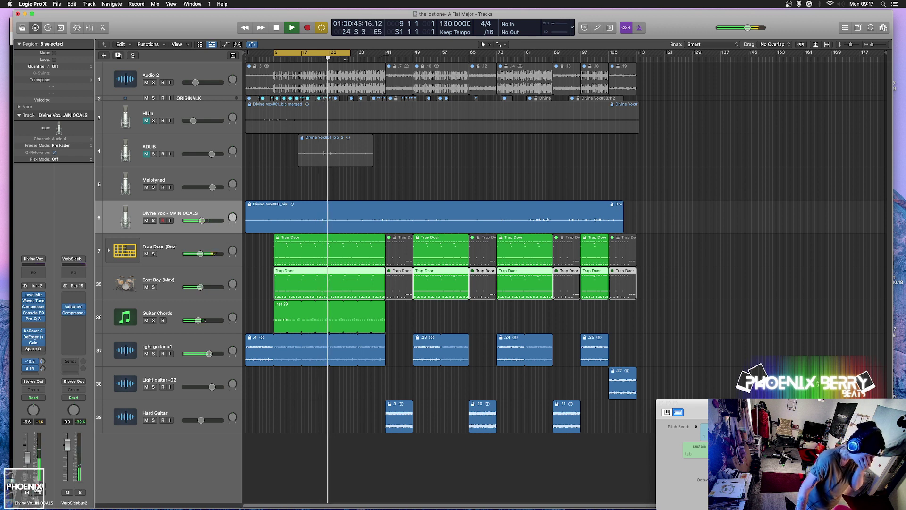
drag(42, 362, 34, 362)
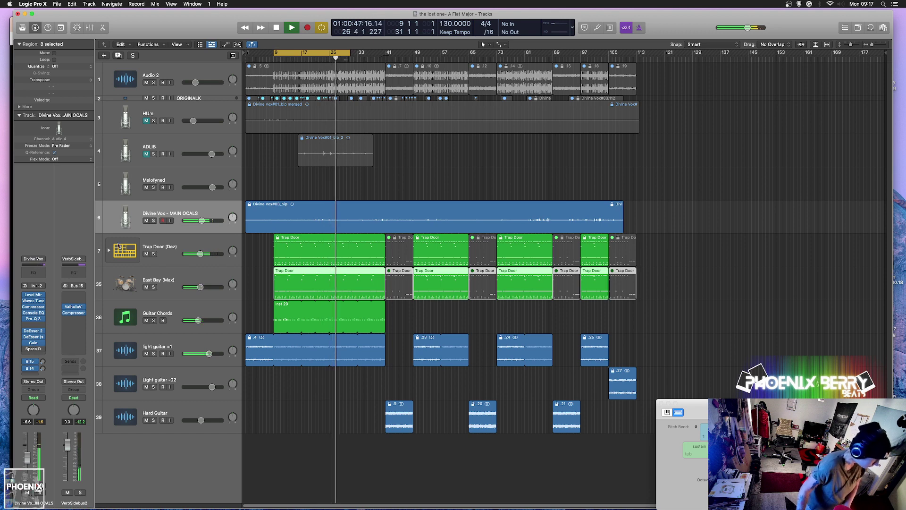
With the main vocal soloed, load the SRand-Dark Wide Vox preset in ValhallaVintageVerb on the VerbSidebus2 bus.
click(153, 220)
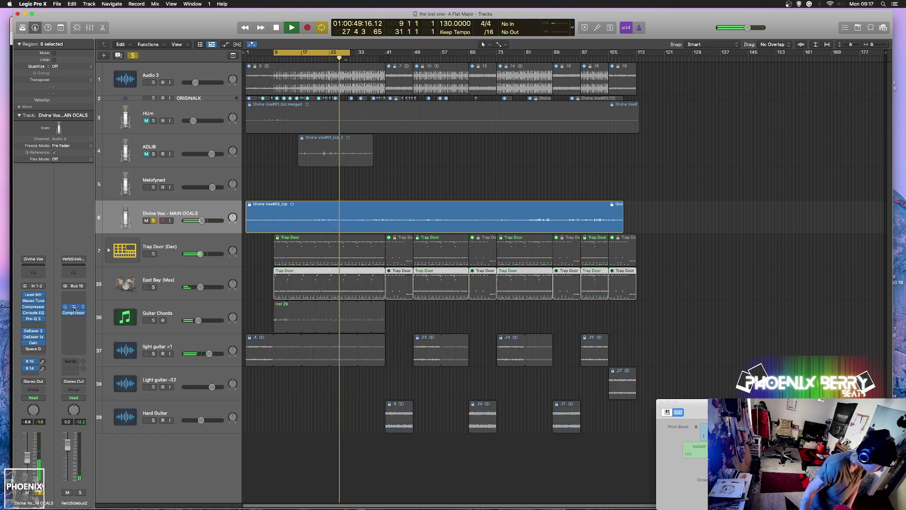
click(74, 306)
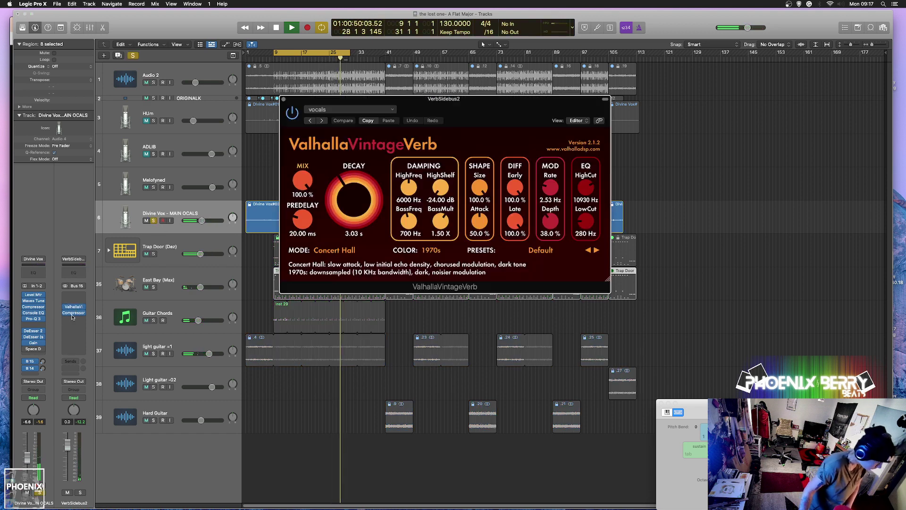
click(537, 252)
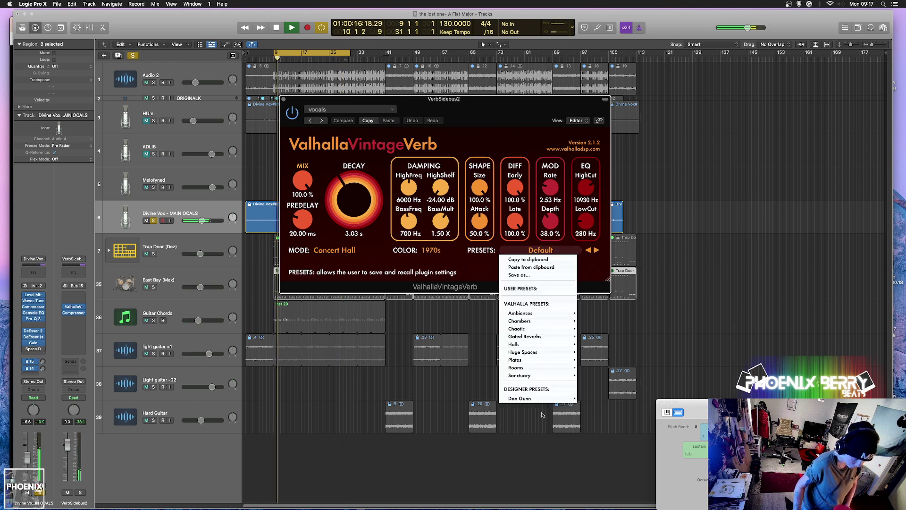
mouse_move(543, 399)
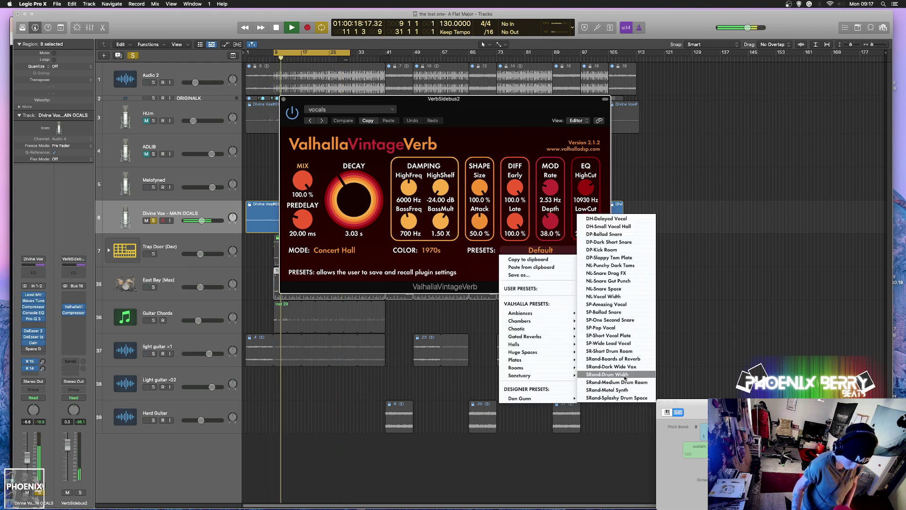
click(624, 375)
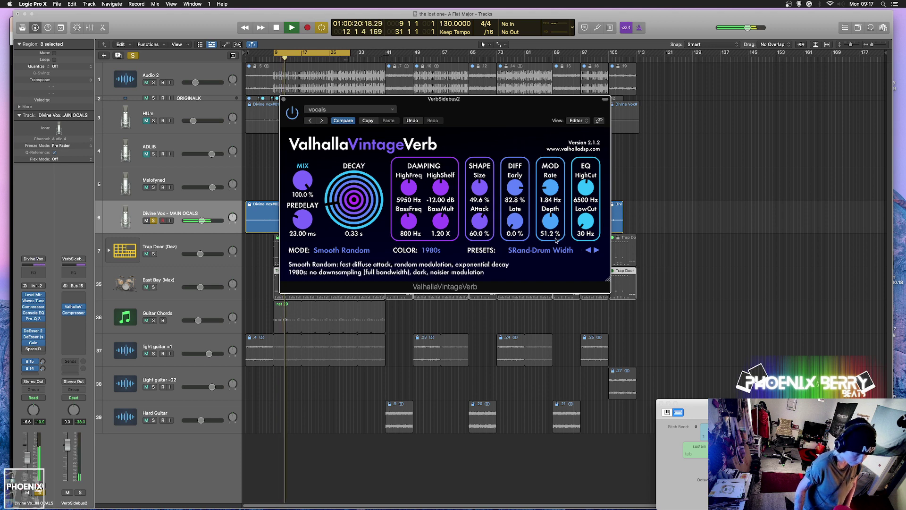
click(590, 250)
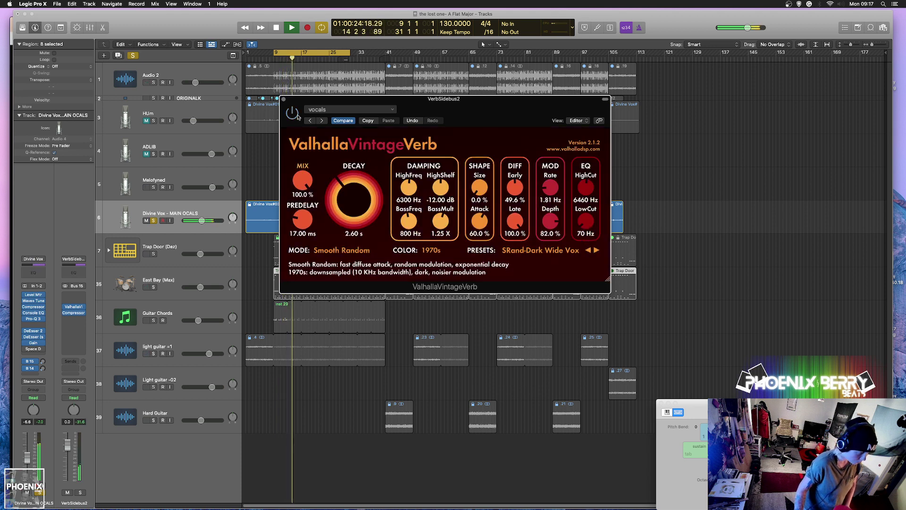
Lower the reverb's mix to about 61.5 %, then unsolo the main vocal, close the plug-in and save the project.
drag(303, 181, 310, 216)
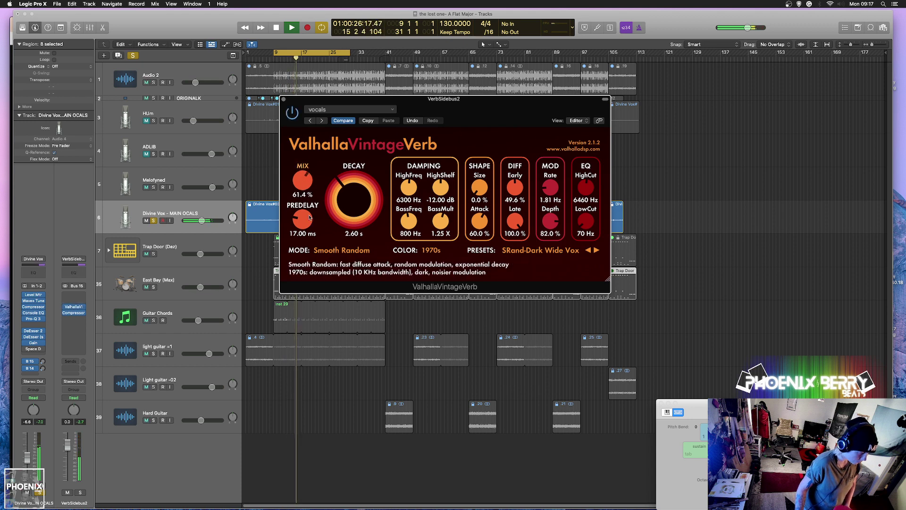
click(153, 220)
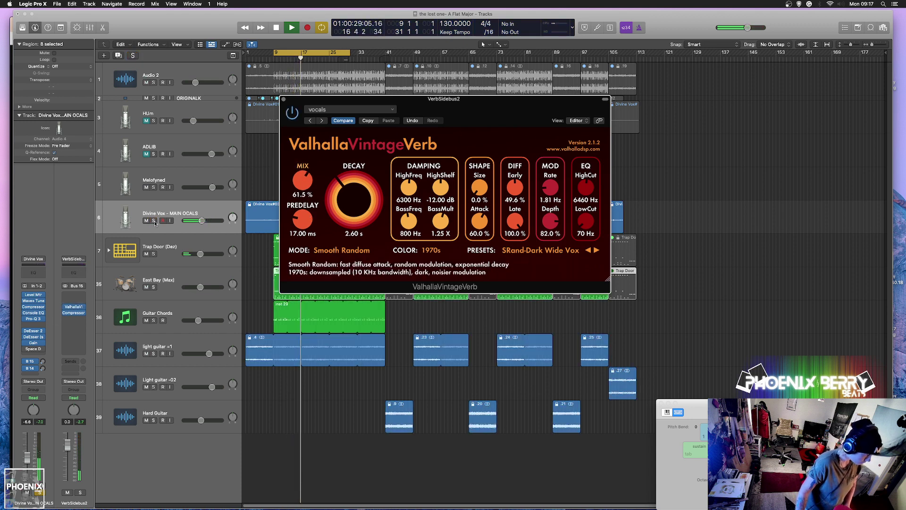
click(283, 99)
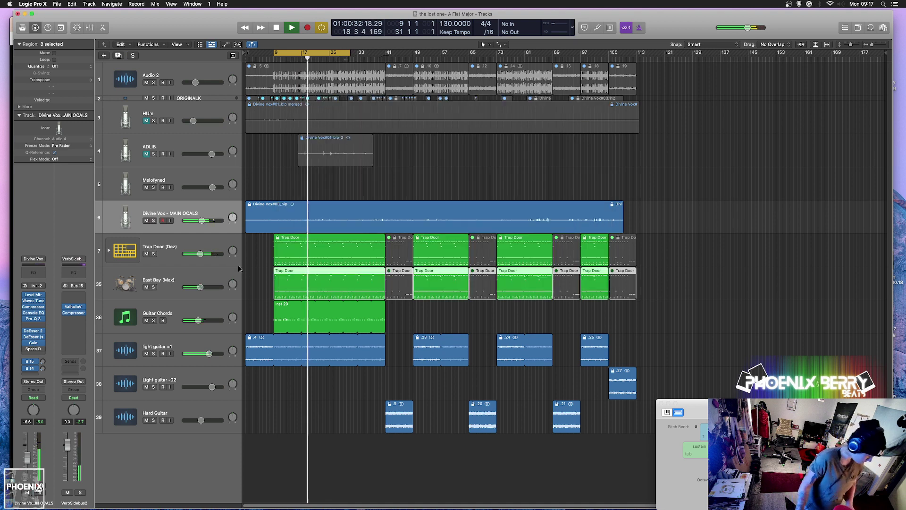
key(super+s)
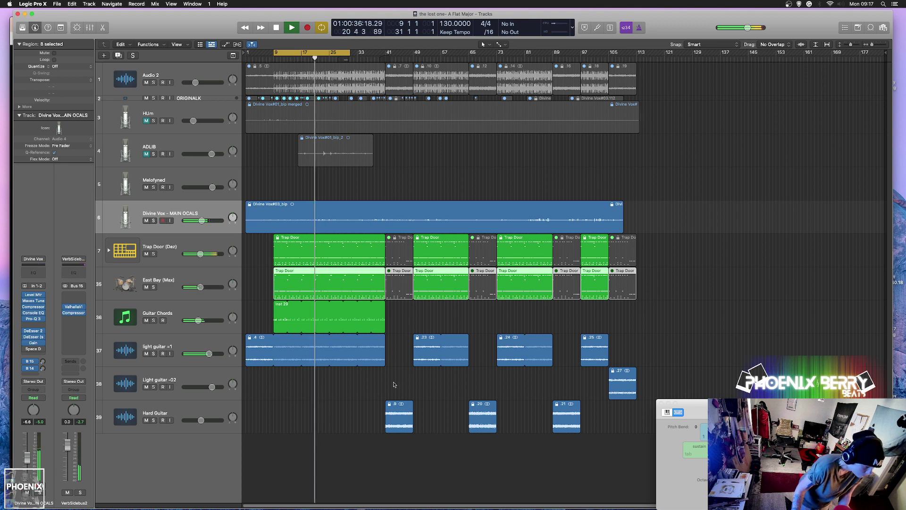
Insert a stereo Compressor with the Guitar Acoustic preset on the Guitar Chords track and solo the track.
click(185, 305)
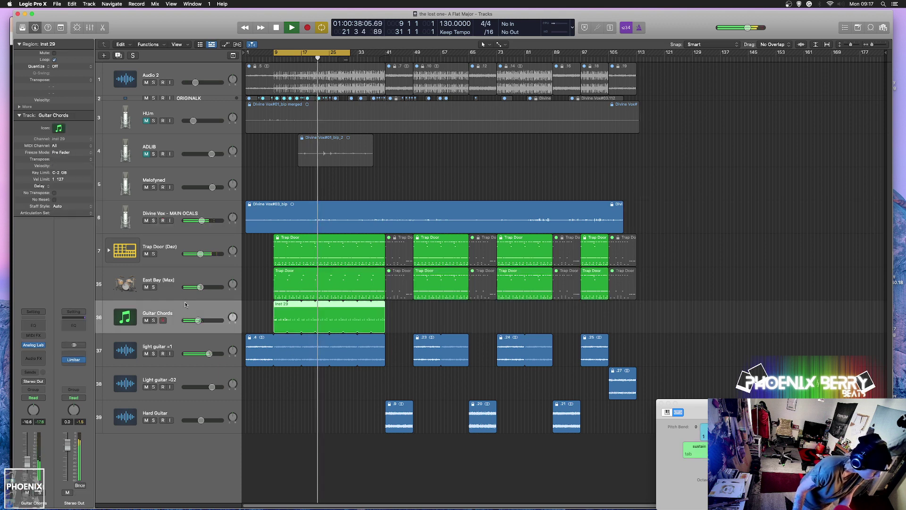
click(34, 353)
mouse_move(56, 374)
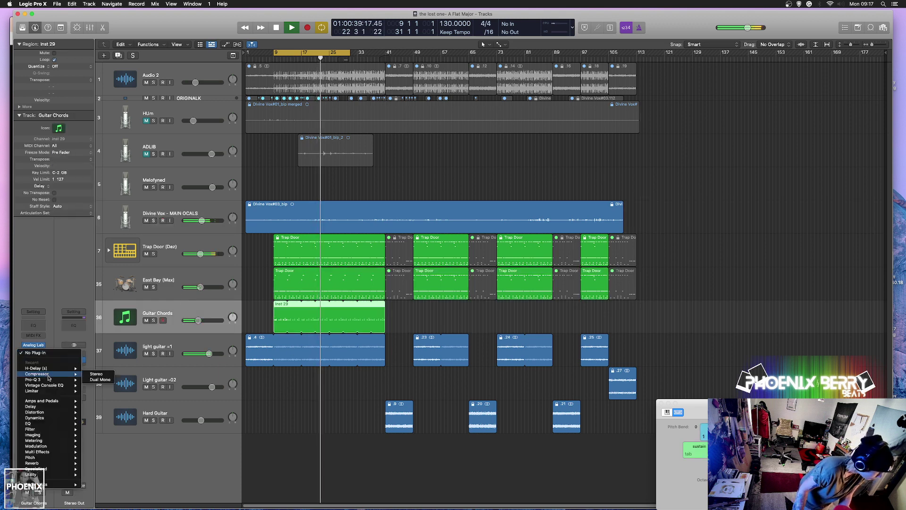
click(95, 374)
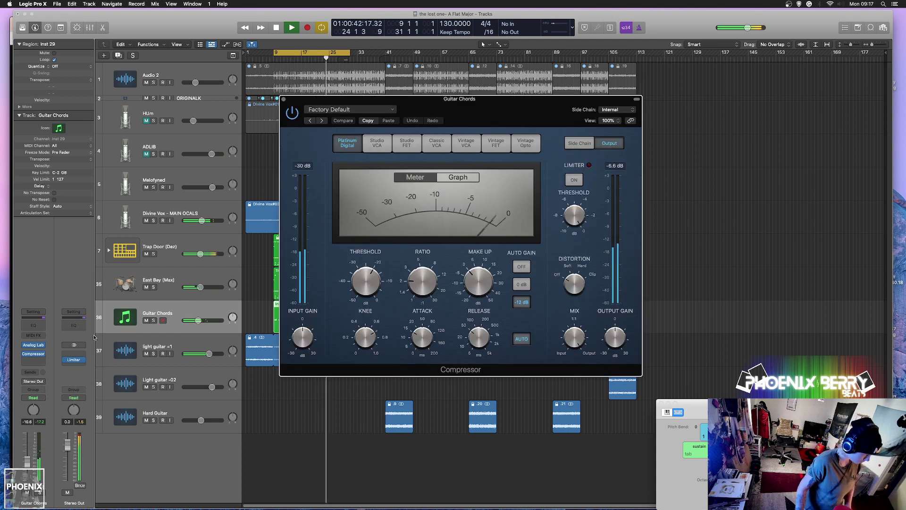
click(153, 321)
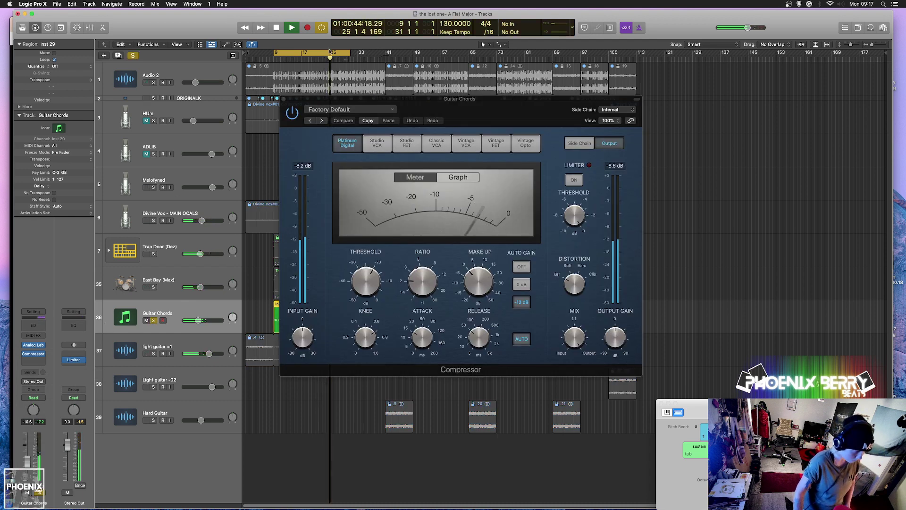
click(349, 110)
mouse_move(413, 402)
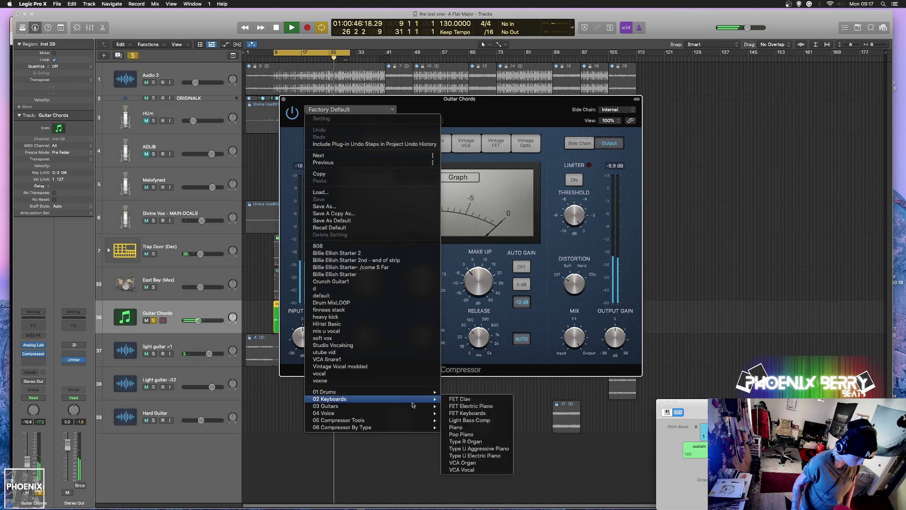
click(472, 405)
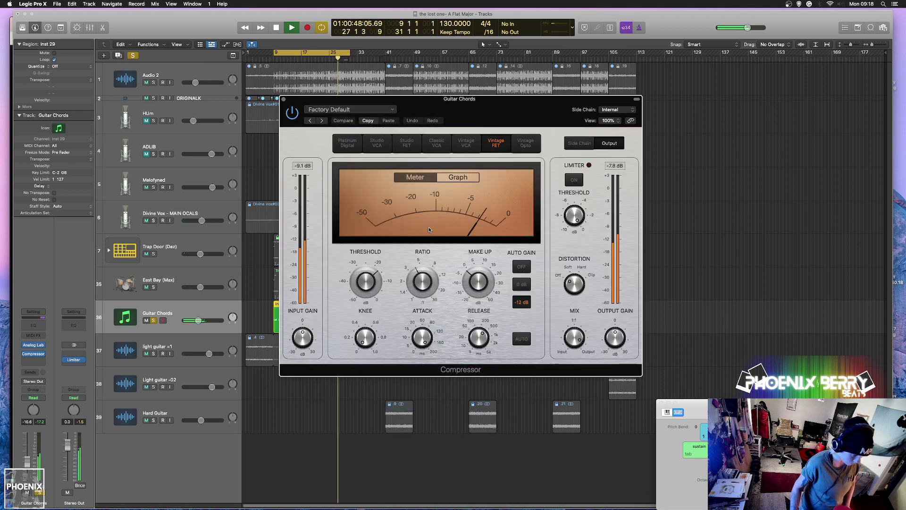
Set the compressor's auto gain to 0 dB and its threshold to -18 dB, and close the plug-in.
drag(366, 282, 361, 302)
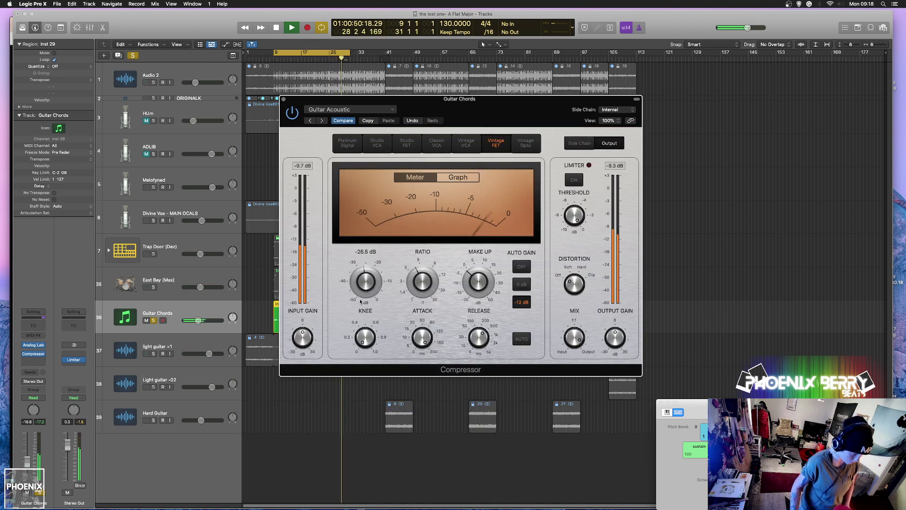
click(525, 285)
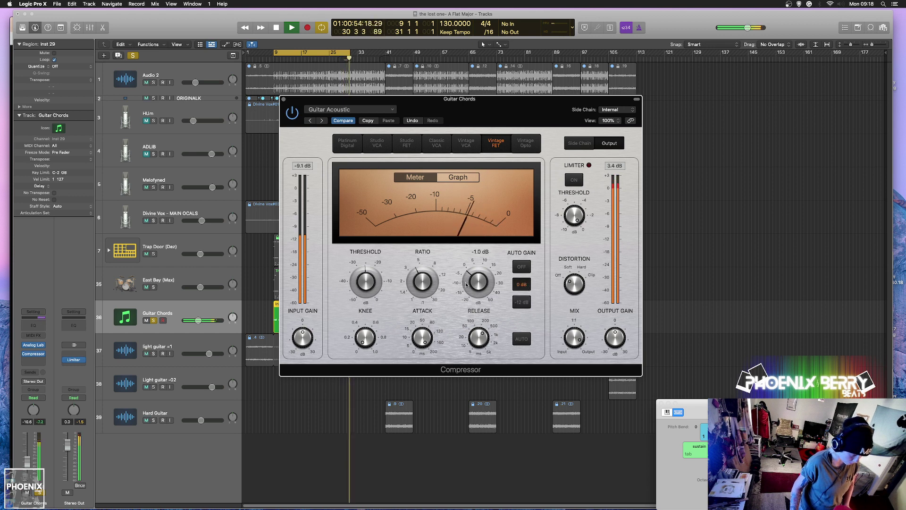
drag(366, 282, 409, 267)
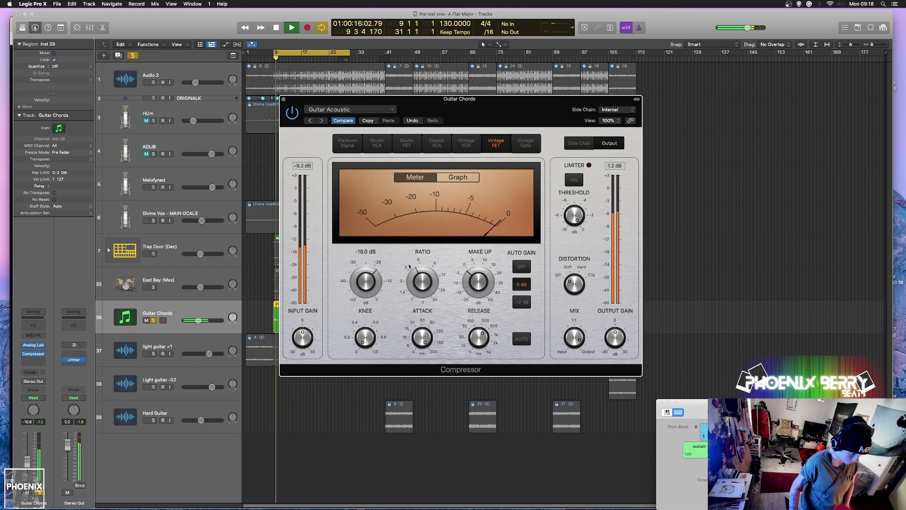
mouse_move(475, 280)
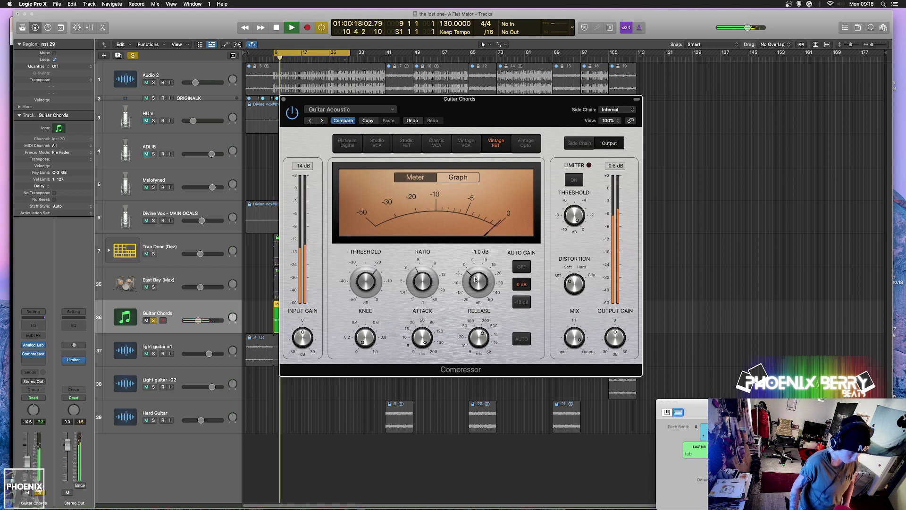
drag(475, 280, 479, 282)
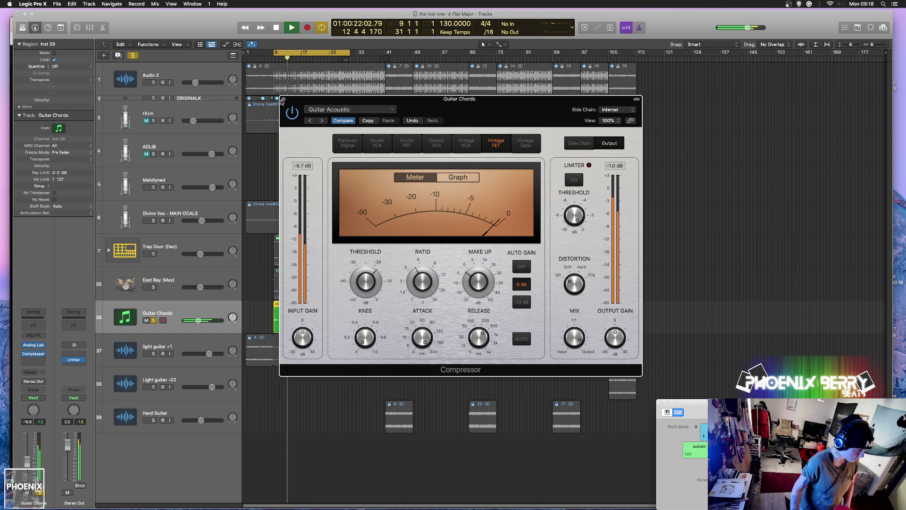
click(283, 99)
Insert Pro-Q 3 after the compressor on Guitar Chords and load the Guitar preset from the dynamic instrument presets.
click(42, 359)
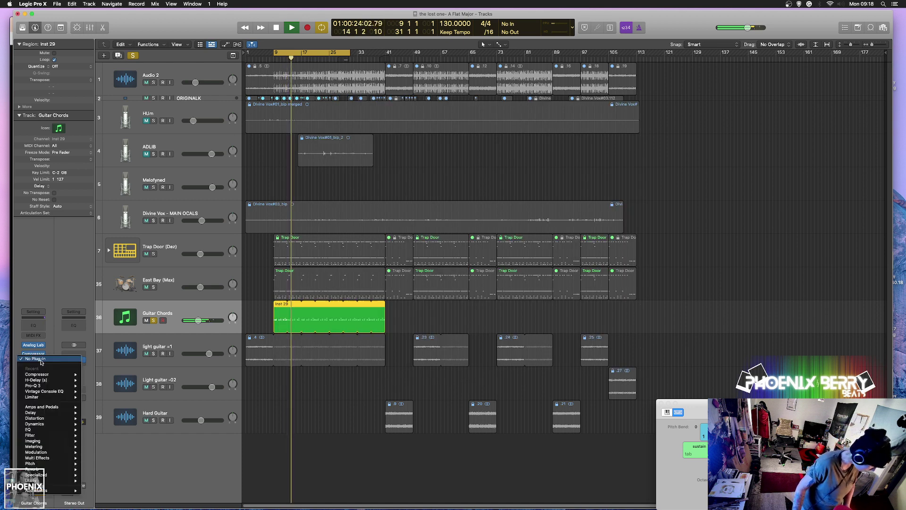
click(96, 351)
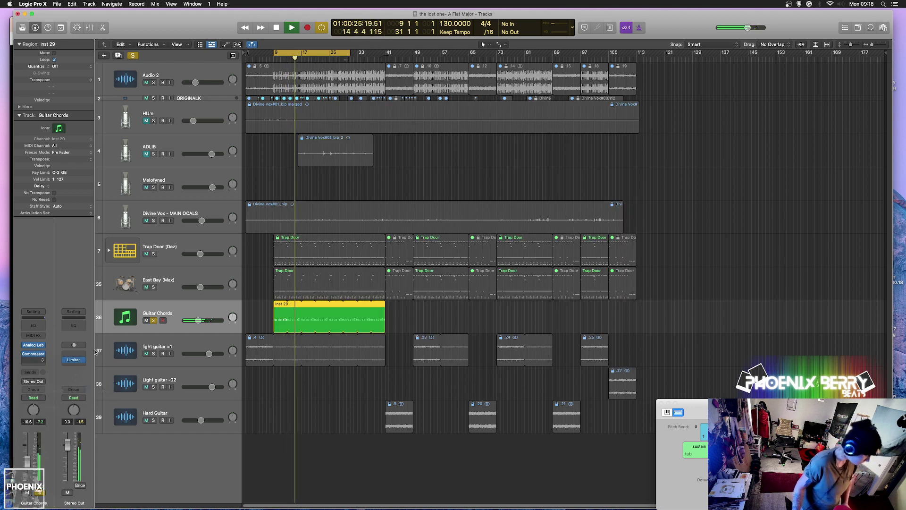
click(569, 136)
mouse_move(571, 145)
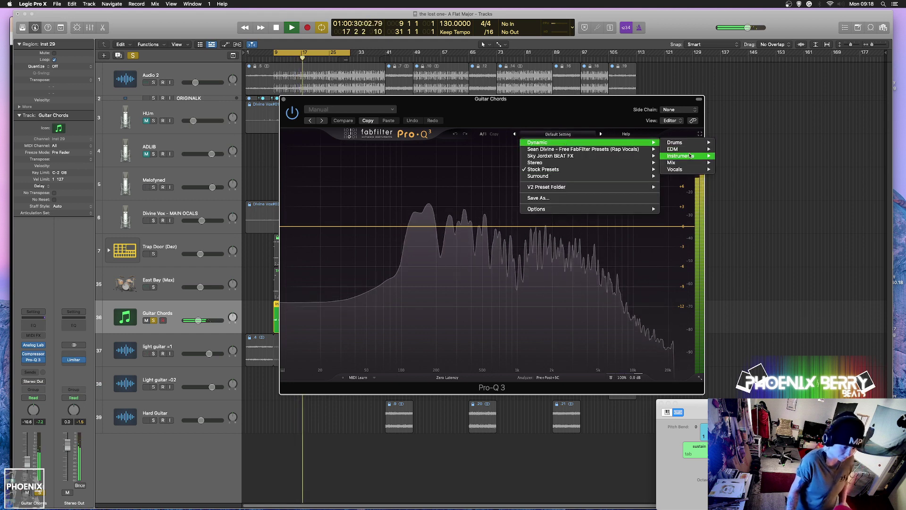
mouse_move(690, 156)
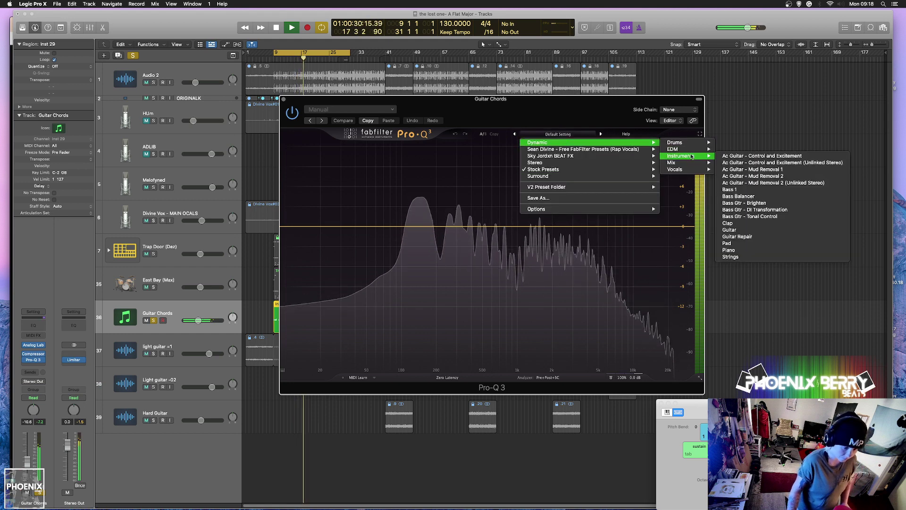
click(729, 229)
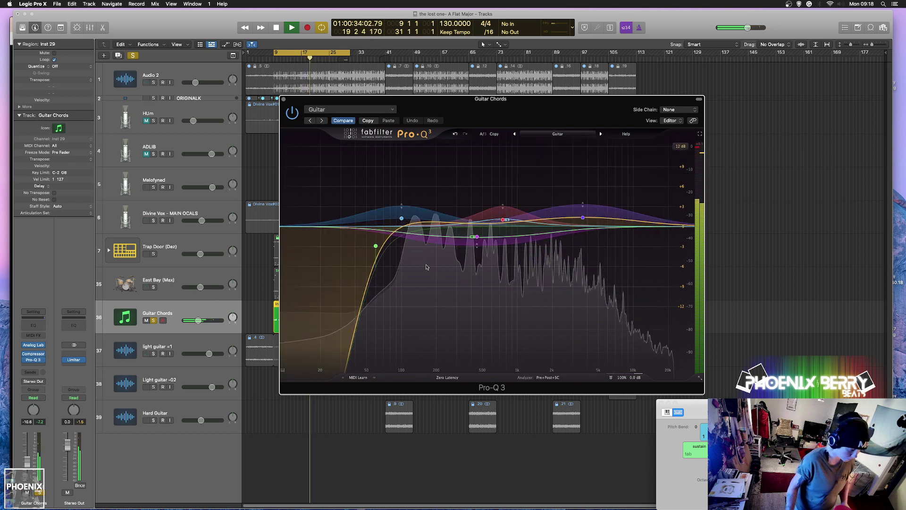
Lower the EQ's low-cut frequency to about 41 Hz and add a low-shelf band that reduces the frequencies beneath it.
drag(376, 246, 357, 237)
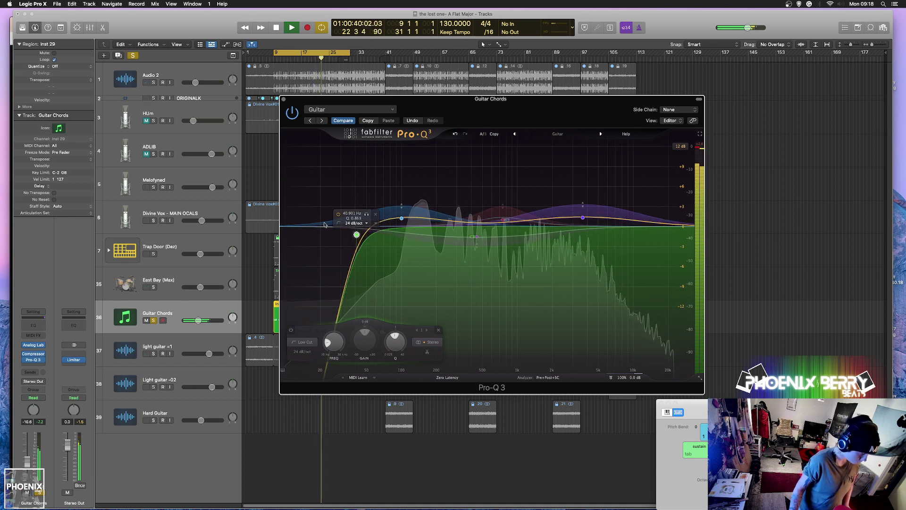
drag(324, 224, 325, 238)
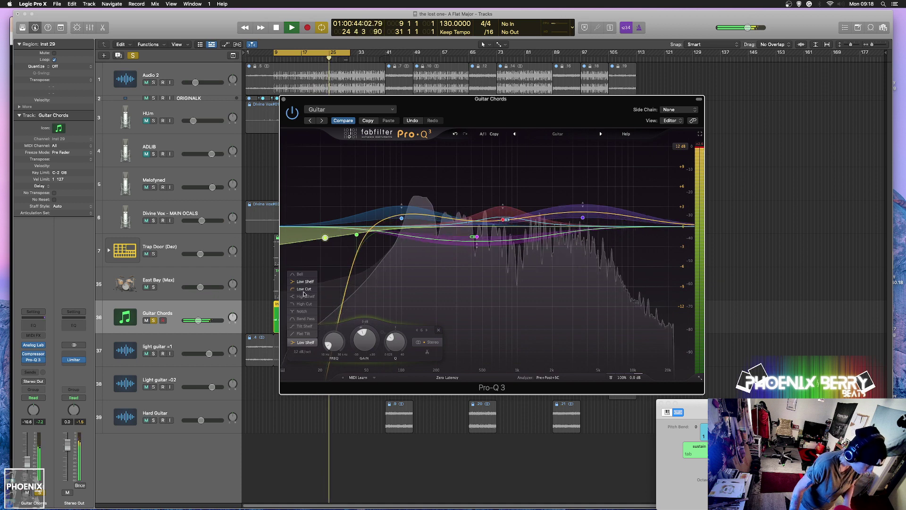
click(304, 296)
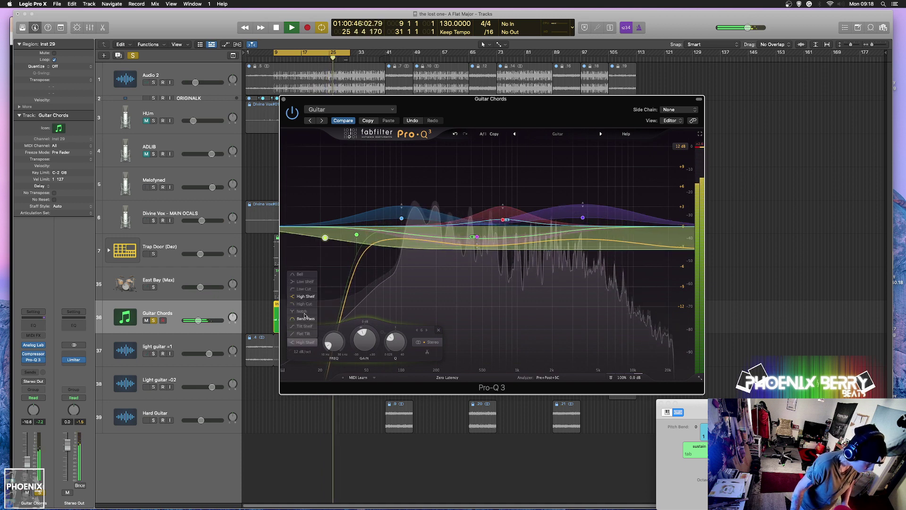
click(305, 282)
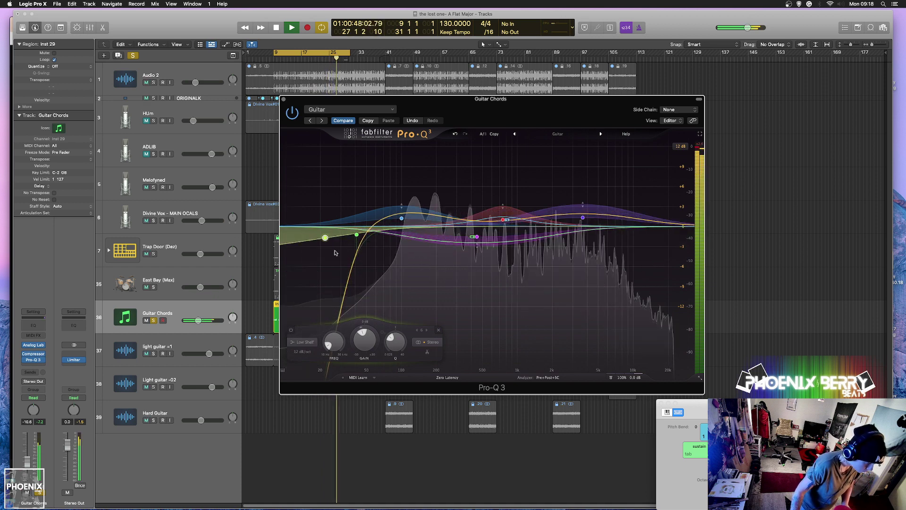
Set the low shelf's slope to 36 dB/oct and move the band to about 53 Hz and -7.5 dB.
click(307, 353)
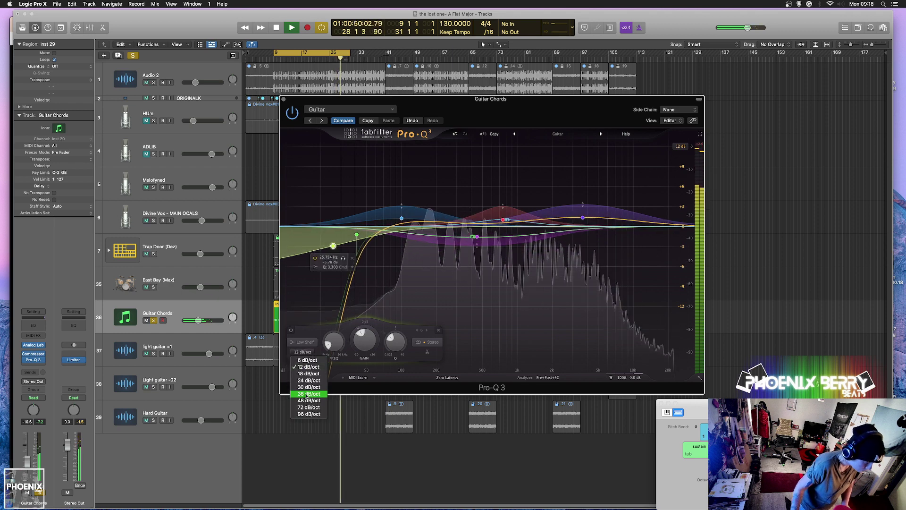
click(305, 399)
drag(333, 247, 369, 259)
Make the low shelf dynamic, set its slope to 72 dB/oct, and move it to about 73 Hz and -6 dB.
click(389, 273)
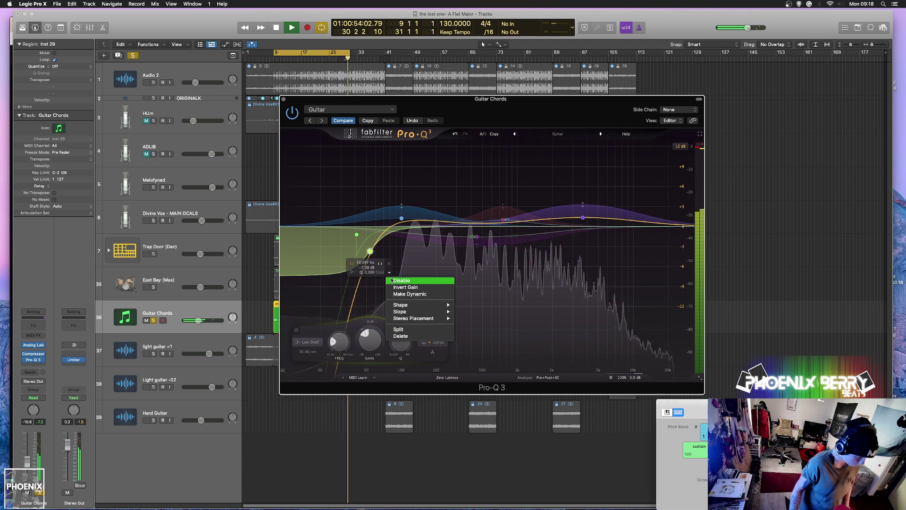
click(415, 298)
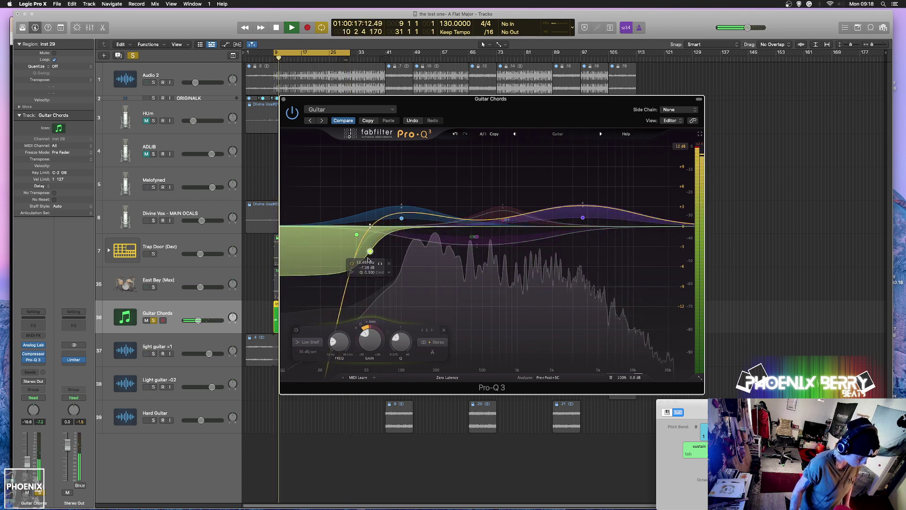
drag(370, 251, 370, 258)
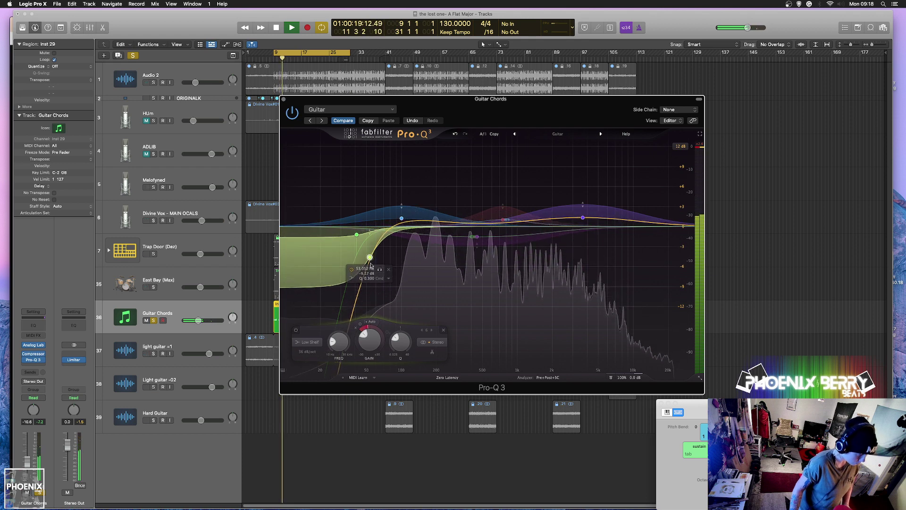
click(308, 352)
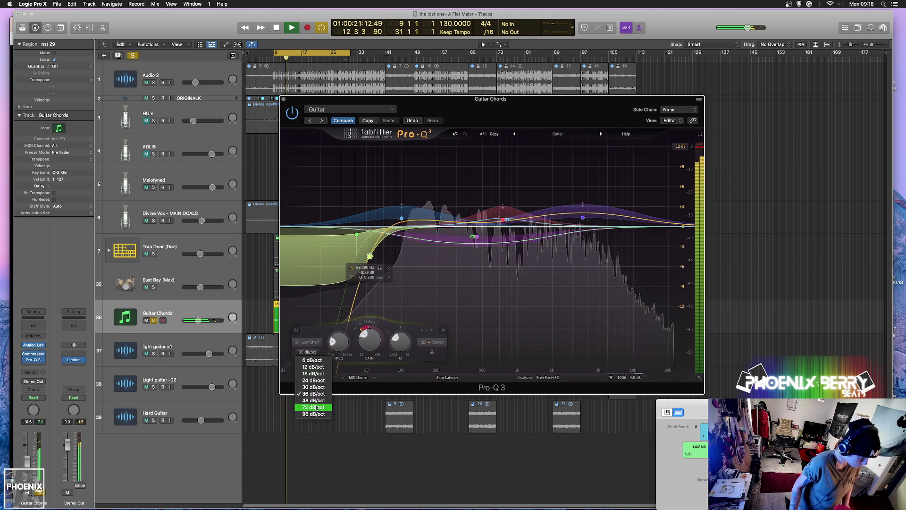
click(313, 407)
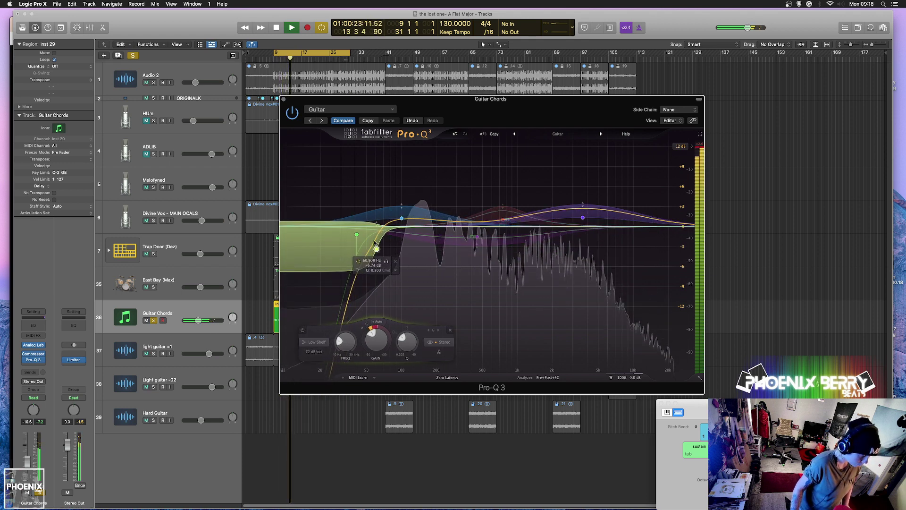
drag(370, 257, 385, 246)
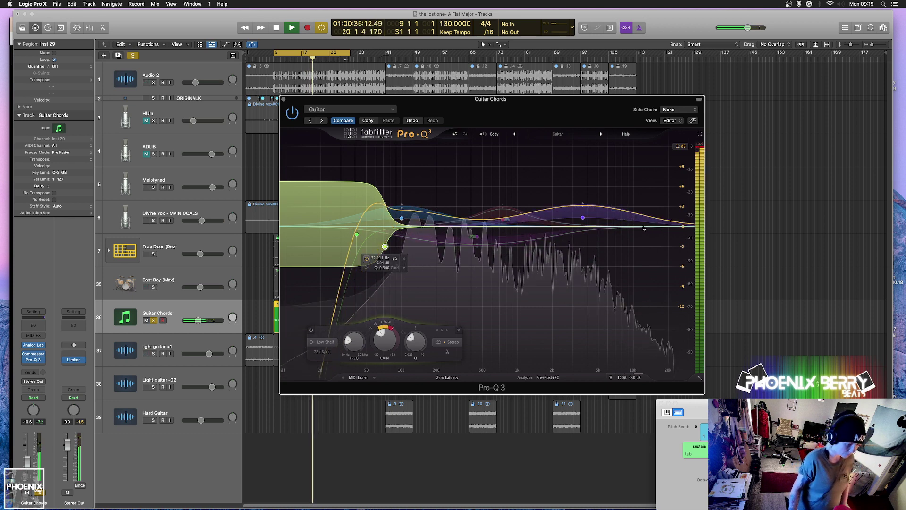
Add a treble band, try High Cut, and change it to a High Shelf at about 12 kHz and -8 dB.
click(627, 223)
click(550, 342)
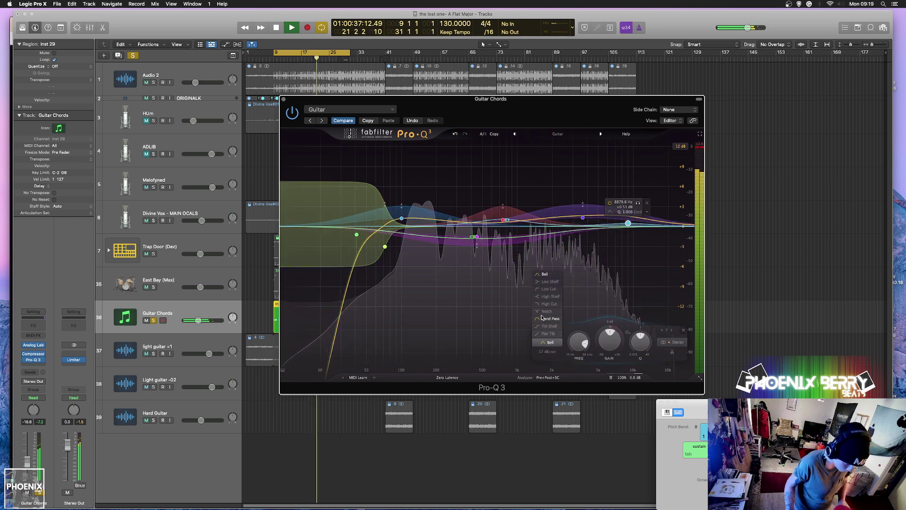
click(547, 304)
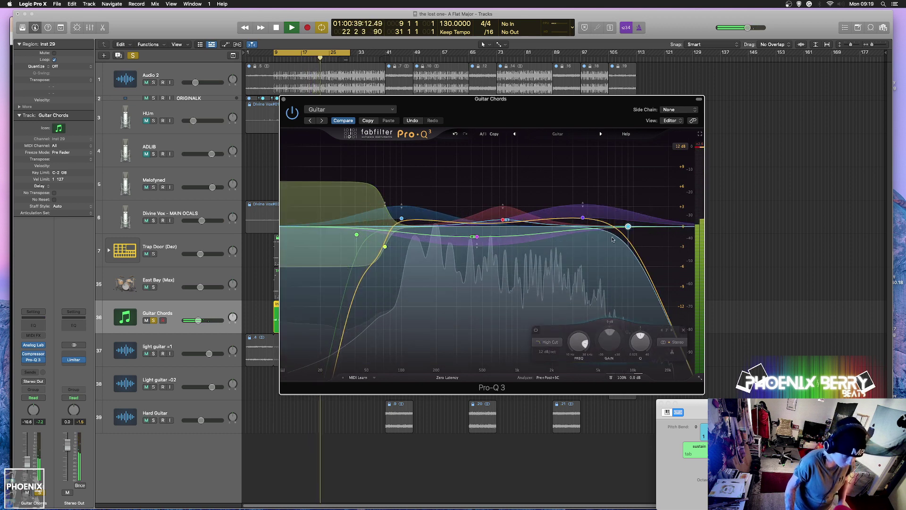
drag(628, 223, 676, 223)
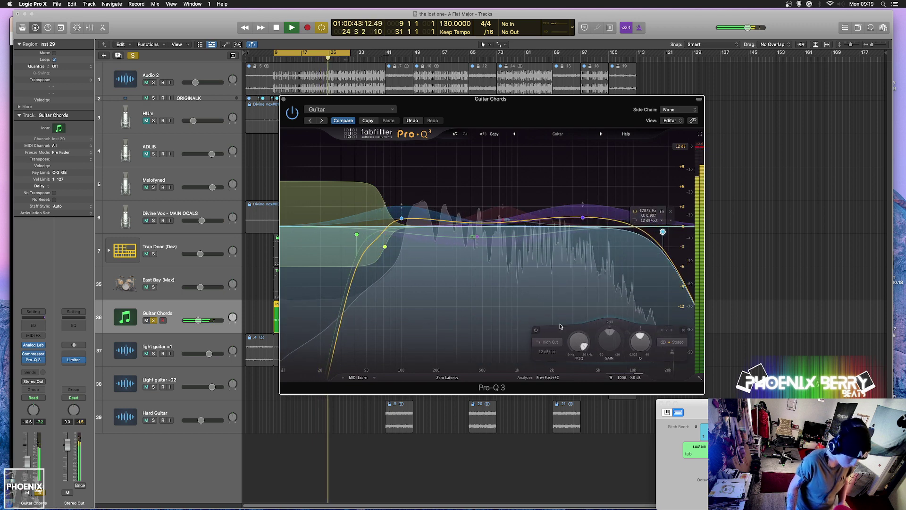
click(549, 342)
click(551, 297)
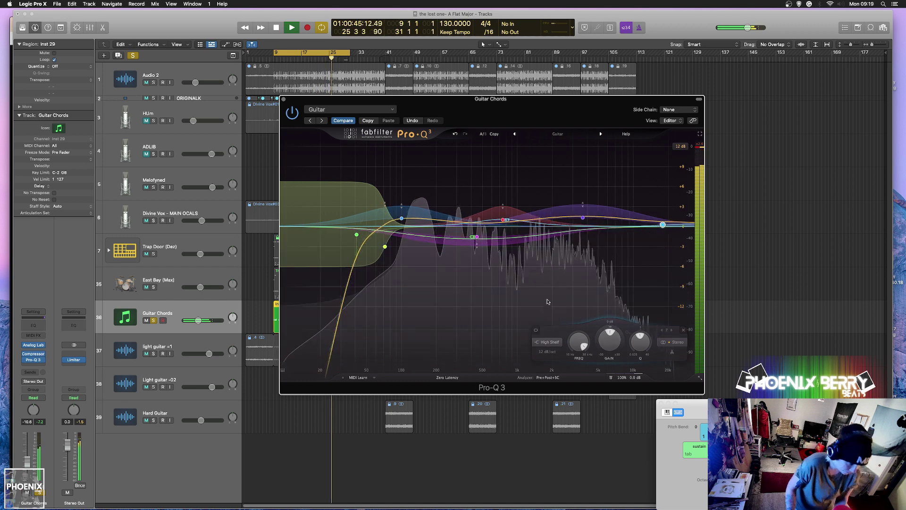
drag(663, 224, 635, 253)
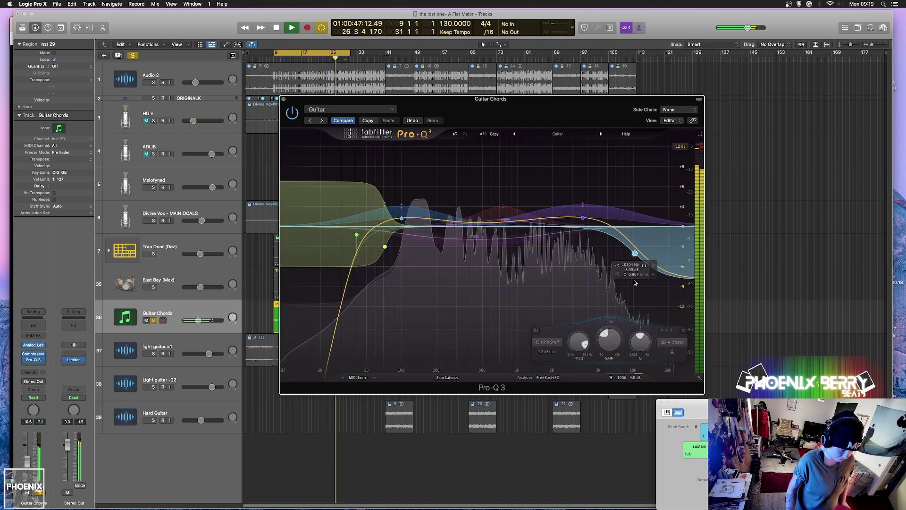
Try 24 and 18 dB/oct slopes on the high shelf, return it to 12 dB/oct, and move it to about 13.5 kHz and -6.2 dB.
click(547, 353)
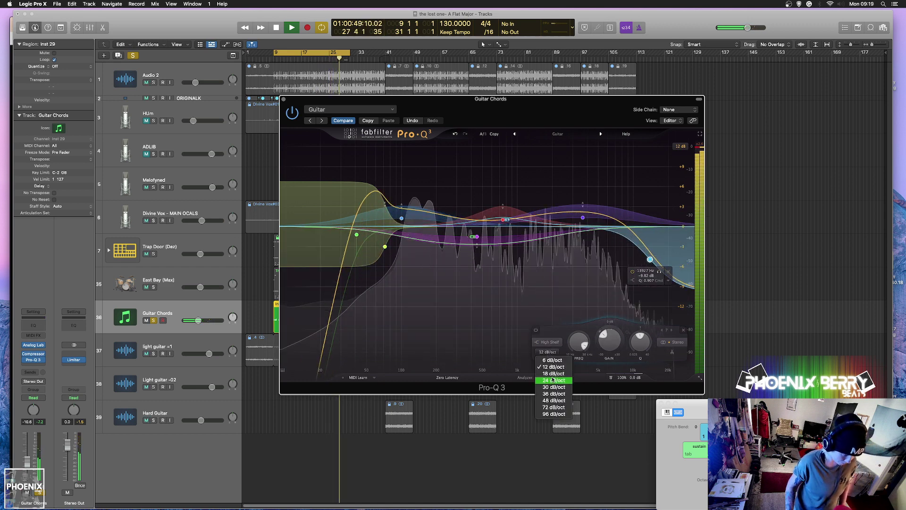
click(553, 380)
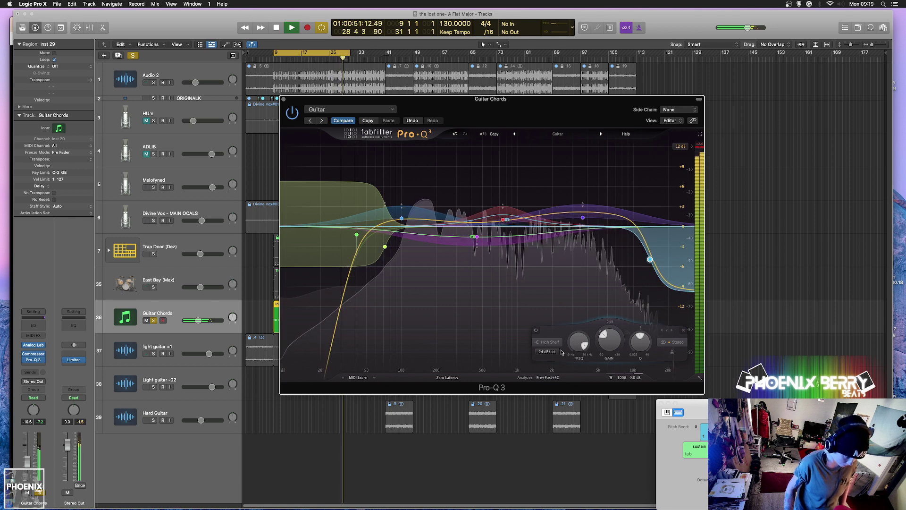
click(549, 353)
click(551, 374)
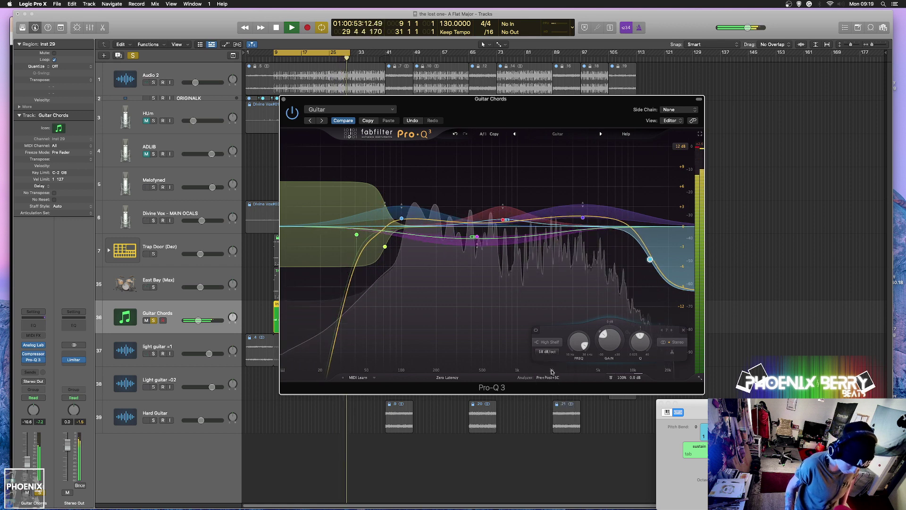
click(548, 352)
click(550, 360)
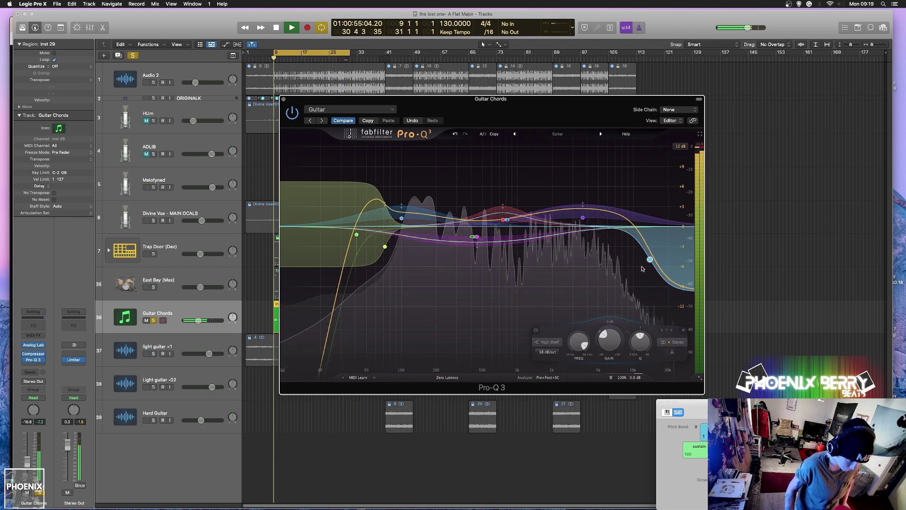
drag(647, 260, 642, 242)
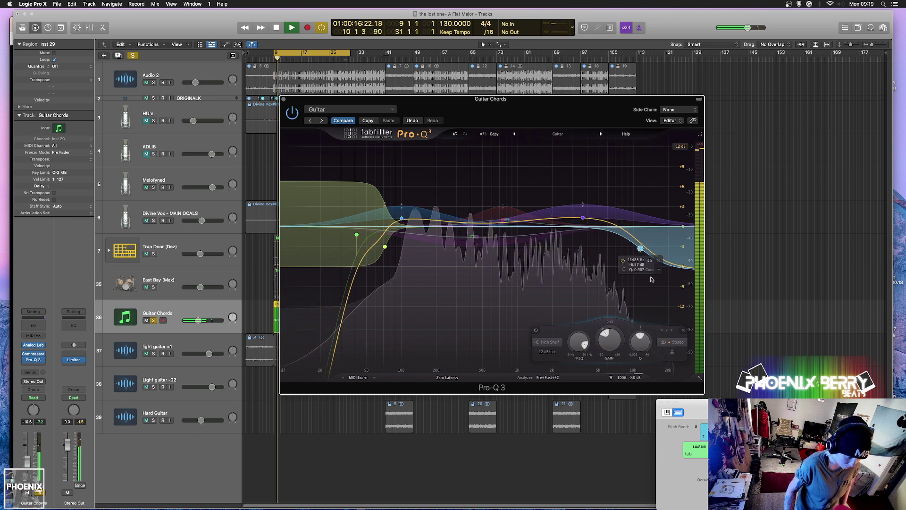
right_click(651, 279)
click(667, 289)
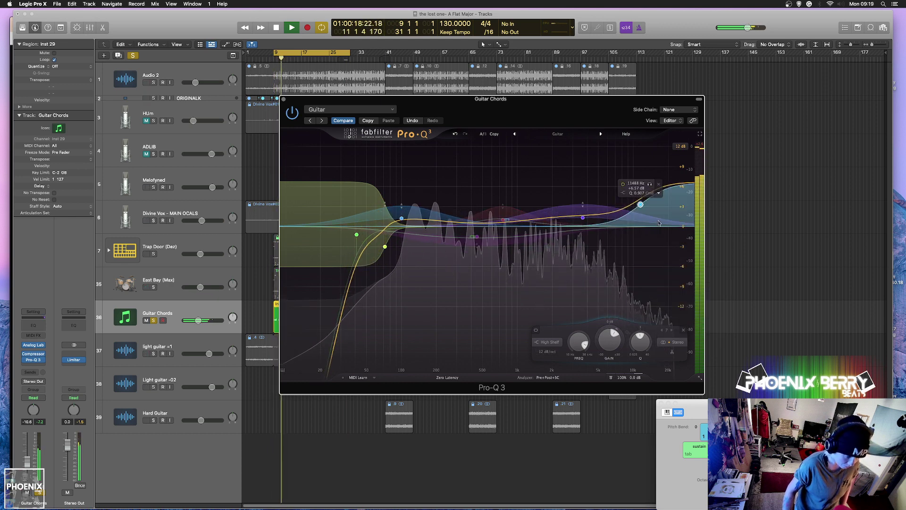
right_click(641, 203)
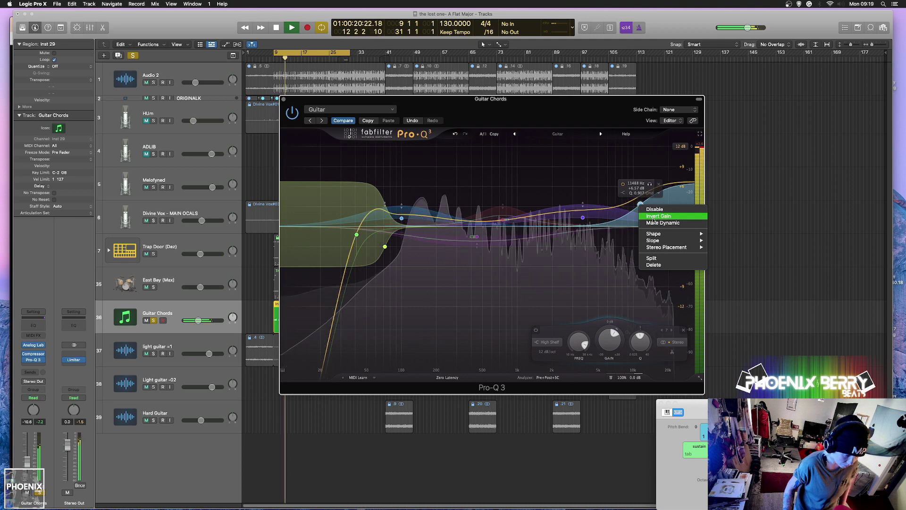
click(654, 217)
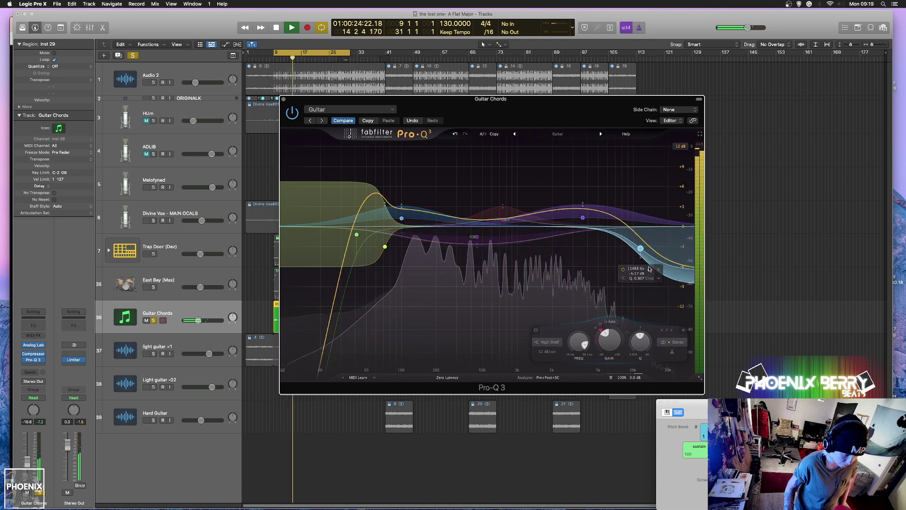
Make the high shelf dynamic at about 14.9 kHz and -10.5 dB, extend its dynamic range above 0 dB, and close the EQ.
drag(649, 269, 646, 268)
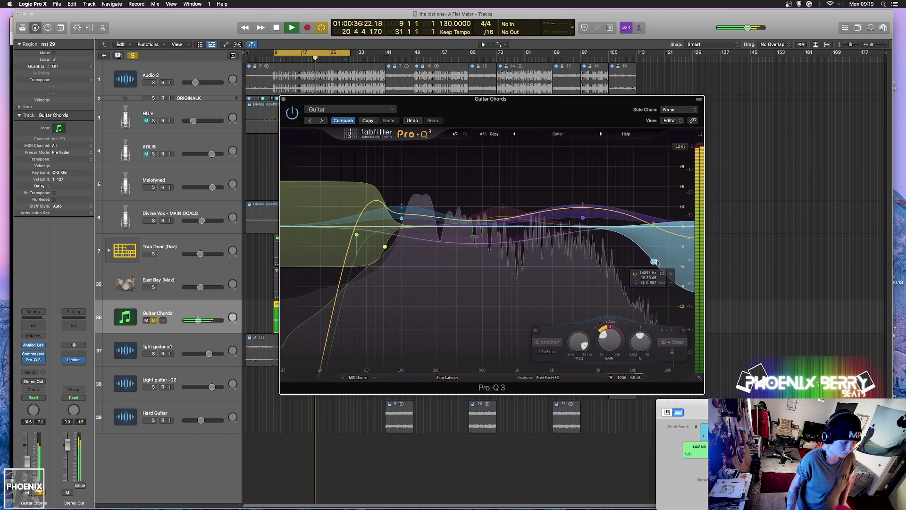
drag(655, 226, 653, 200)
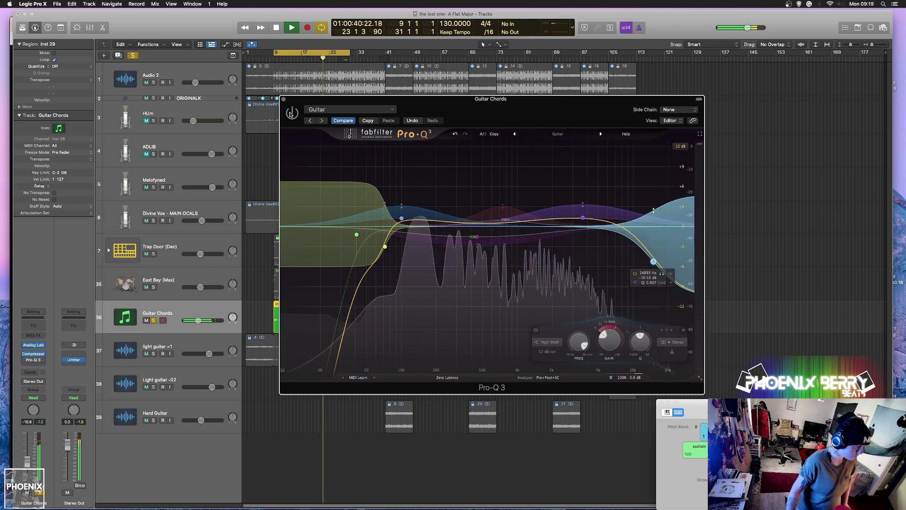
click(292, 114)
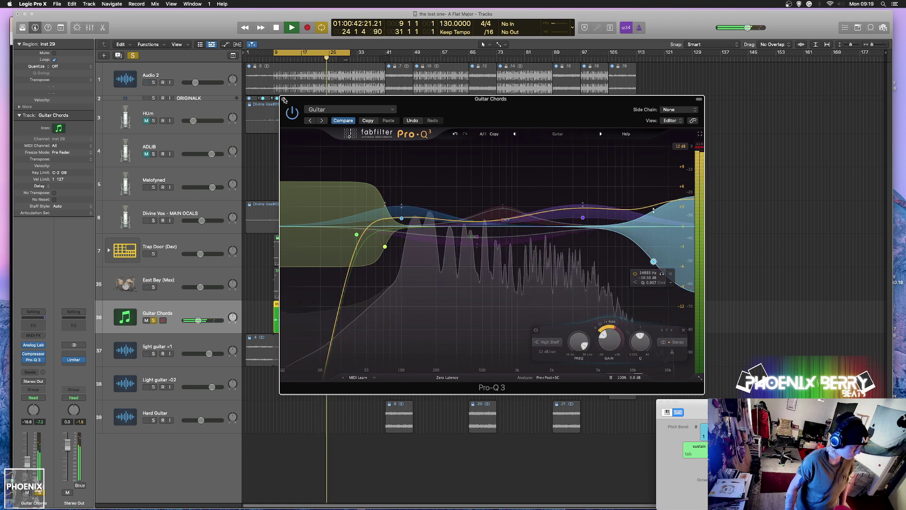
key(super+w)
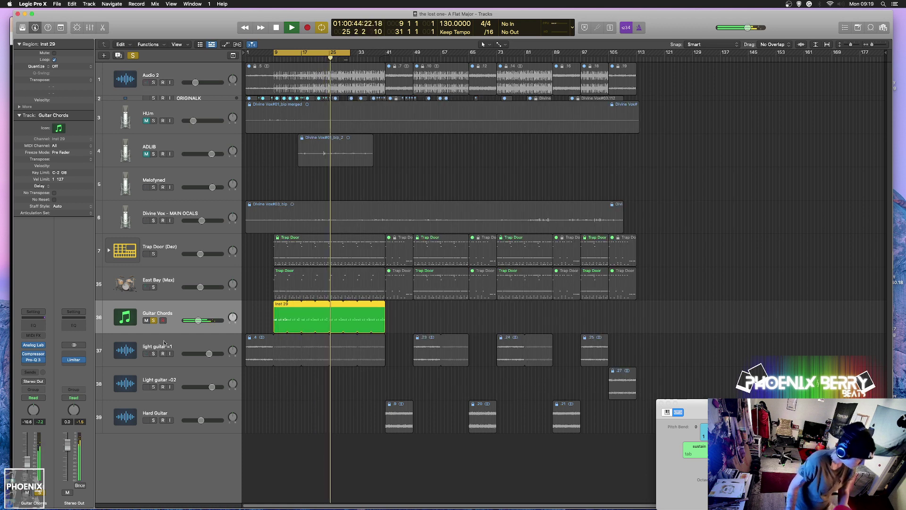
Send Guitar Chords to Bus 18 and insert the Waves CLA Guitars (s) plug-in on the new aux channel.
click(30, 372)
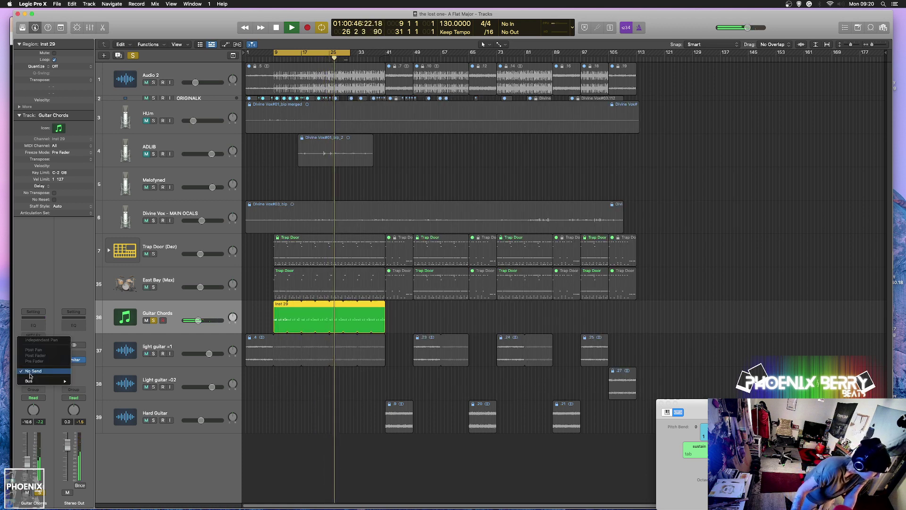
mouse_move(47, 381)
click(89, 380)
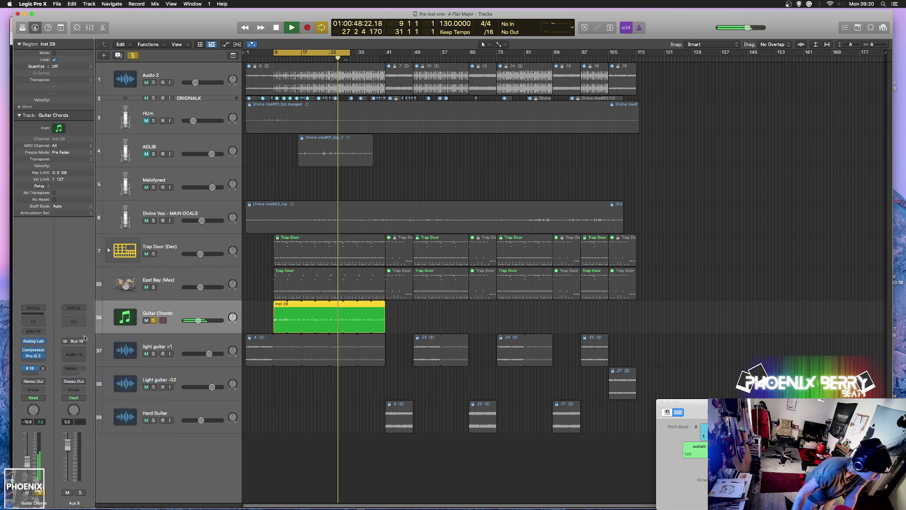
click(73, 349)
mouse_move(89, 480)
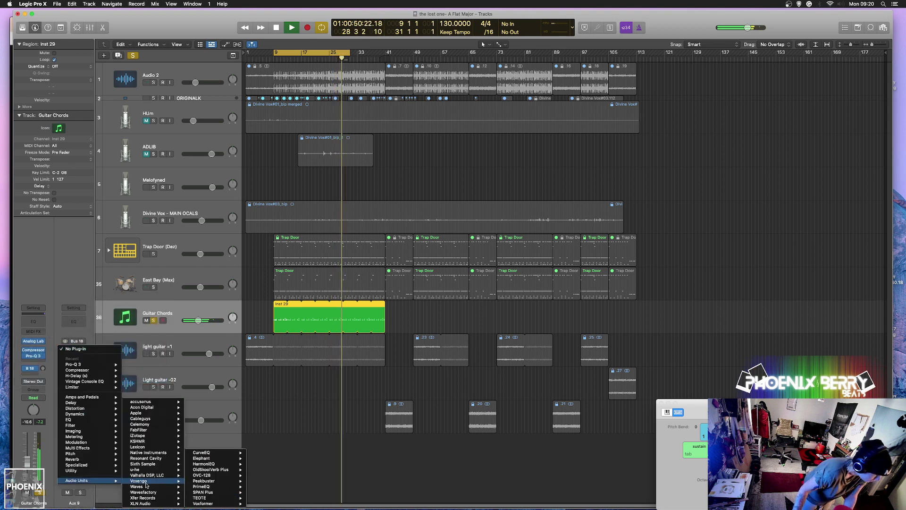
mouse_move(141, 487)
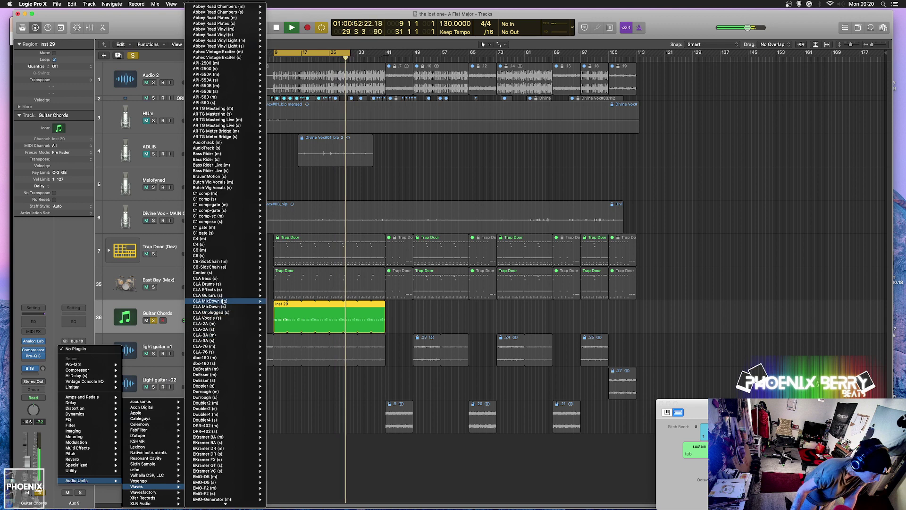
click(281, 295)
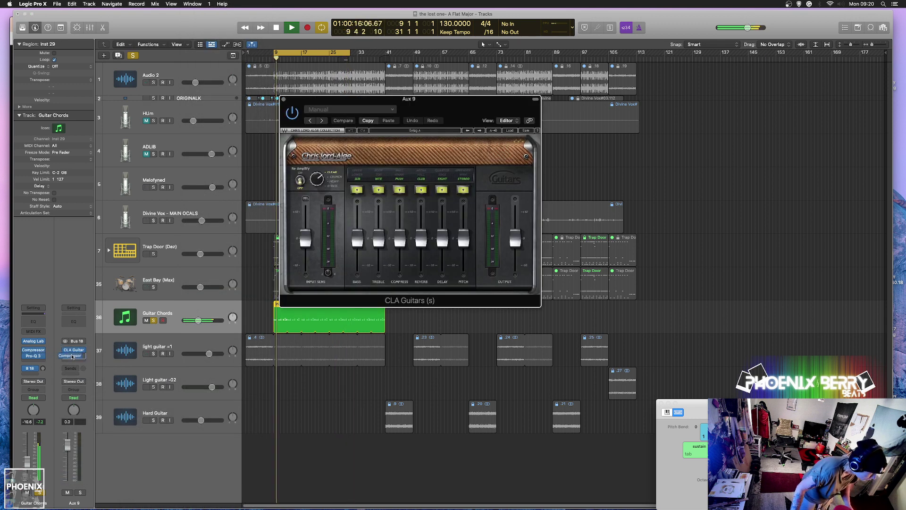
Set the side chain of the aux channel's compressor to Guitar Chords (Inst 29) and undo the last compressor adjustment.
click(74, 356)
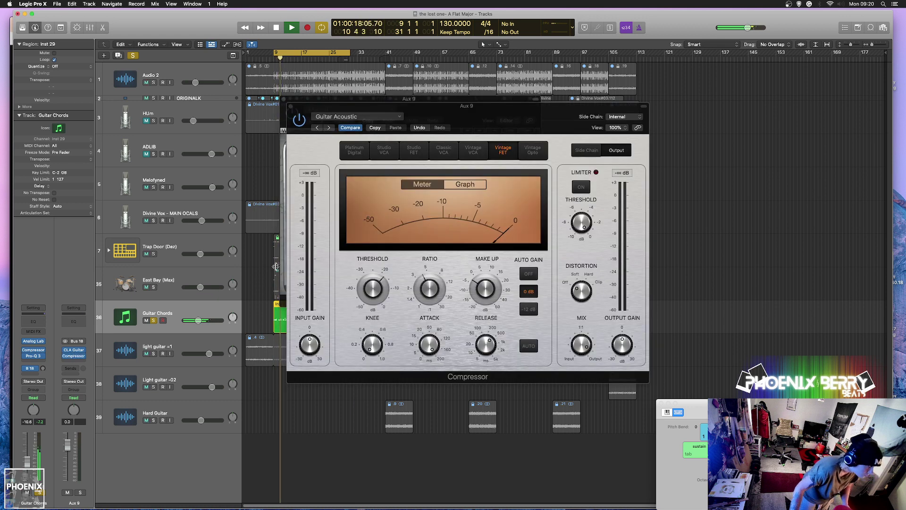
click(636, 116)
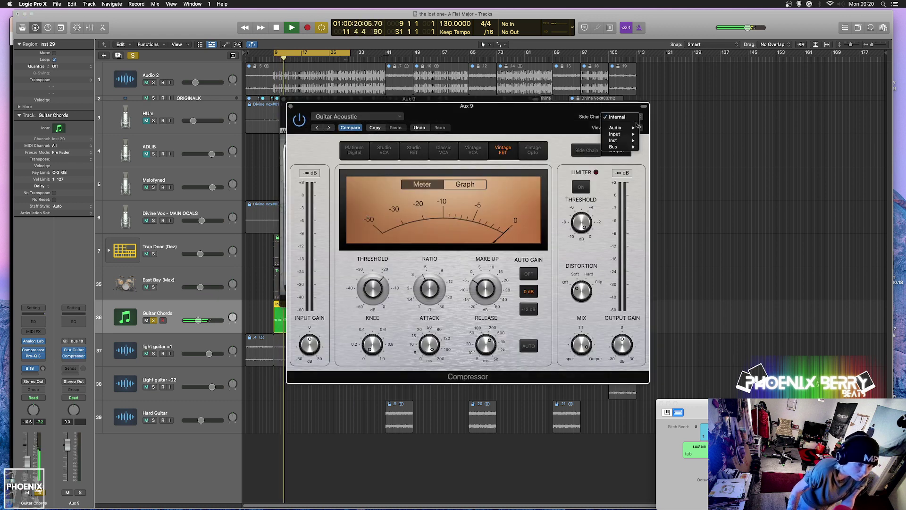
mouse_move(618, 127)
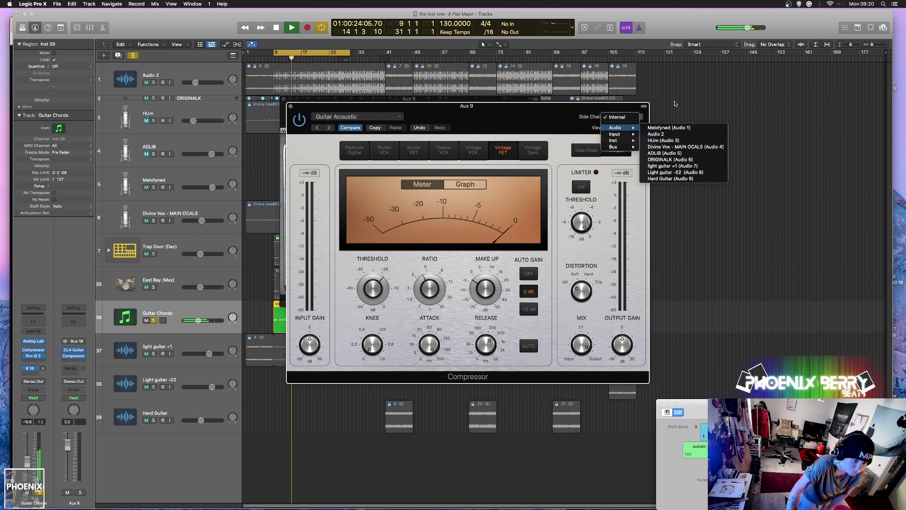
mouse_move(631, 144)
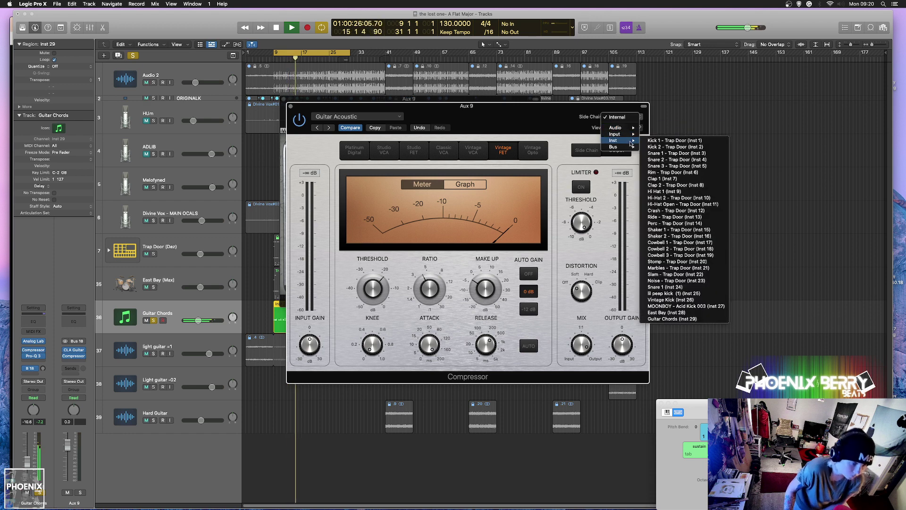
click(670, 320)
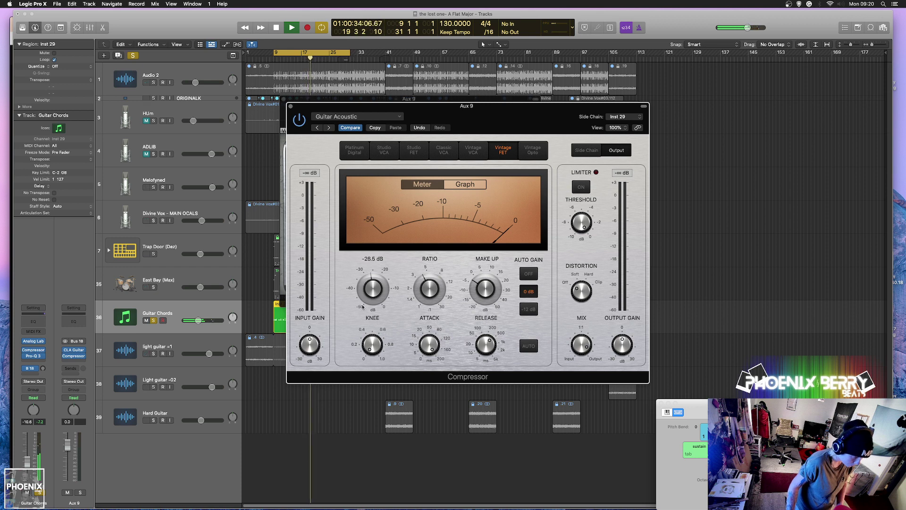
mouse_move(469, 287)
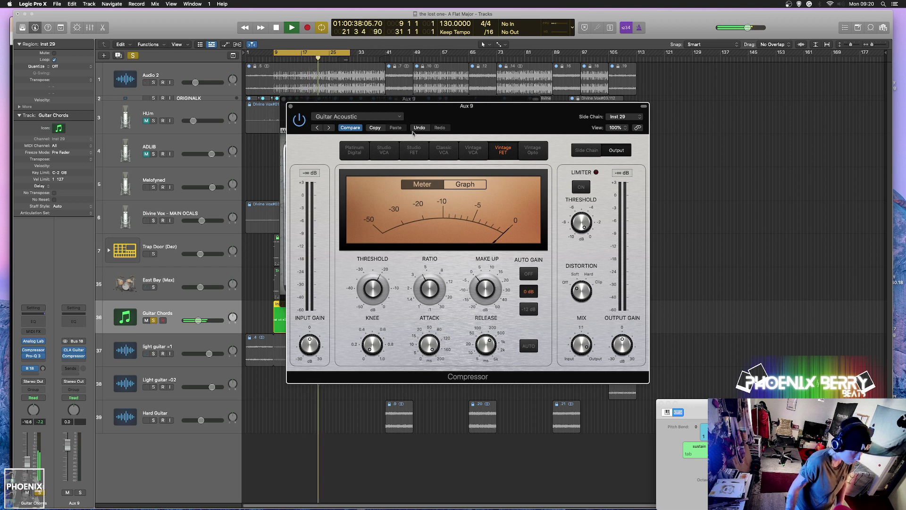
click(419, 128)
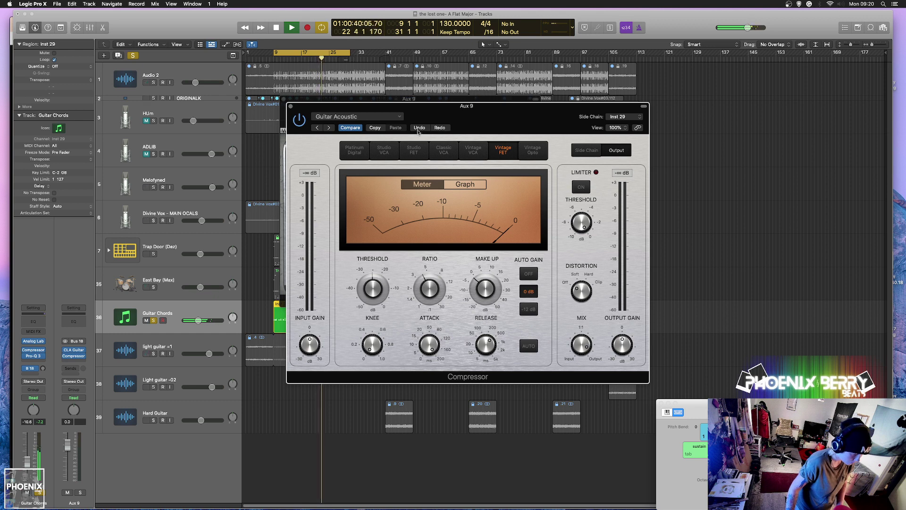
Close the compressor and step CLA Guitars through the factory presets Acoustic - Air Wave, Big Sky, Shrunken and Strumbolina.
click(291, 107)
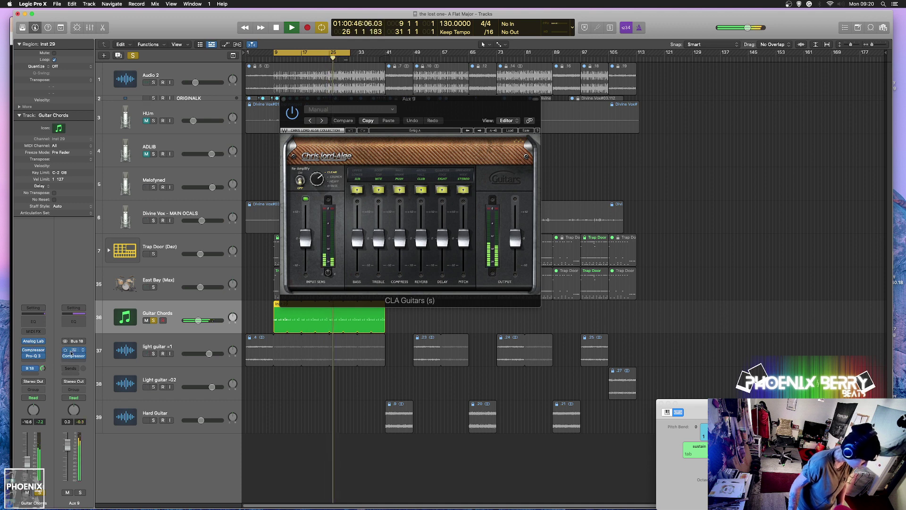
click(351, 109)
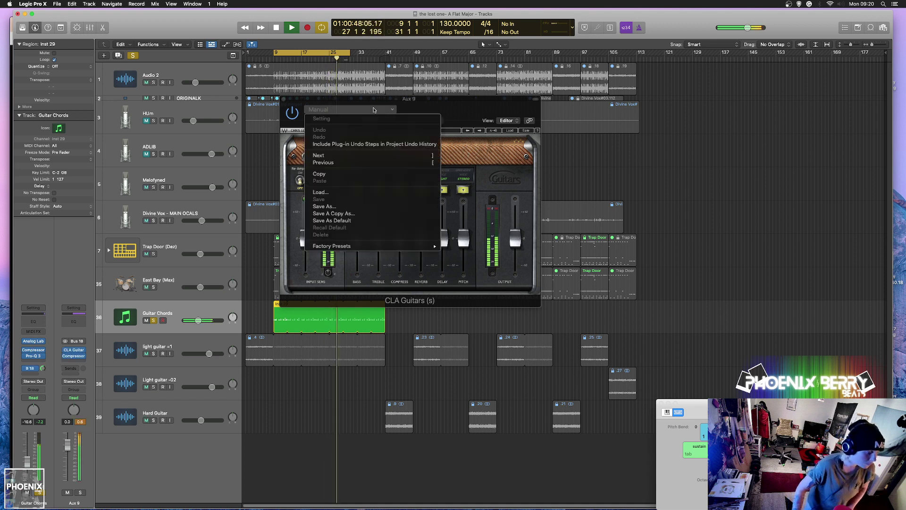
mouse_move(417, 252)
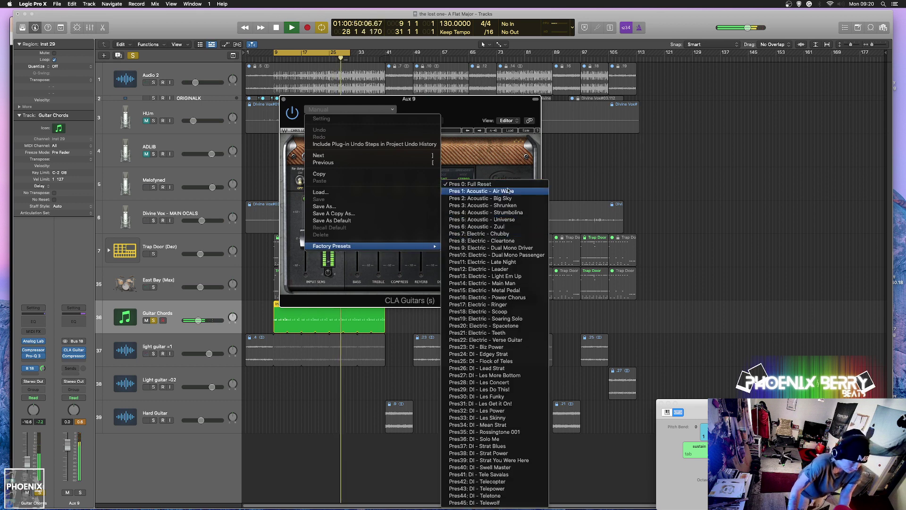
click(472, 186)
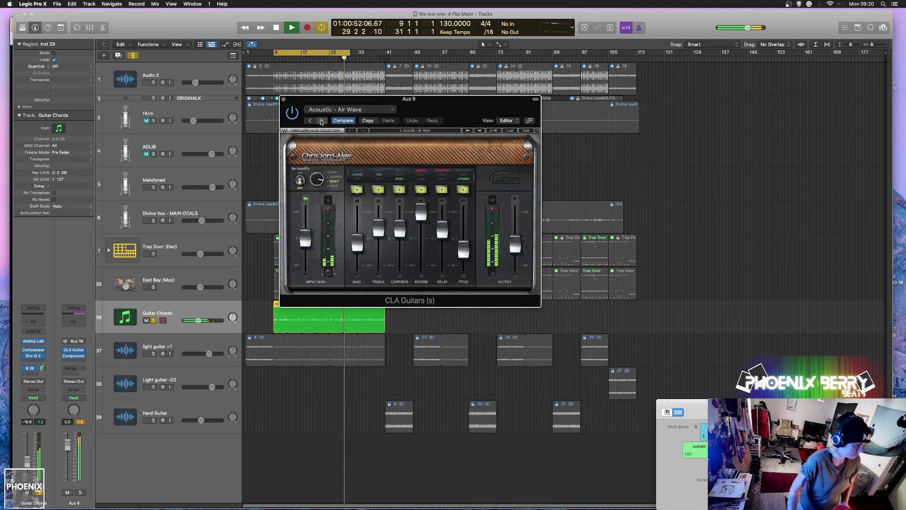
click(320, 120)
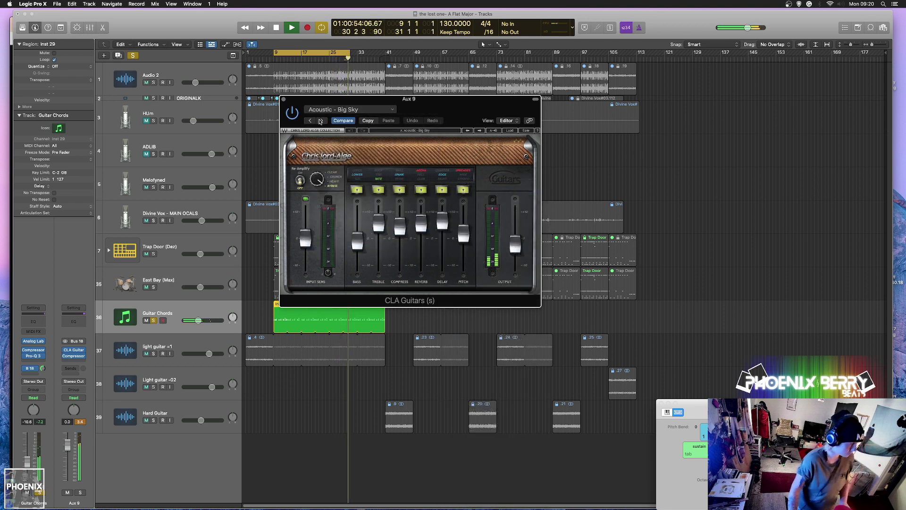
click(321, 120)
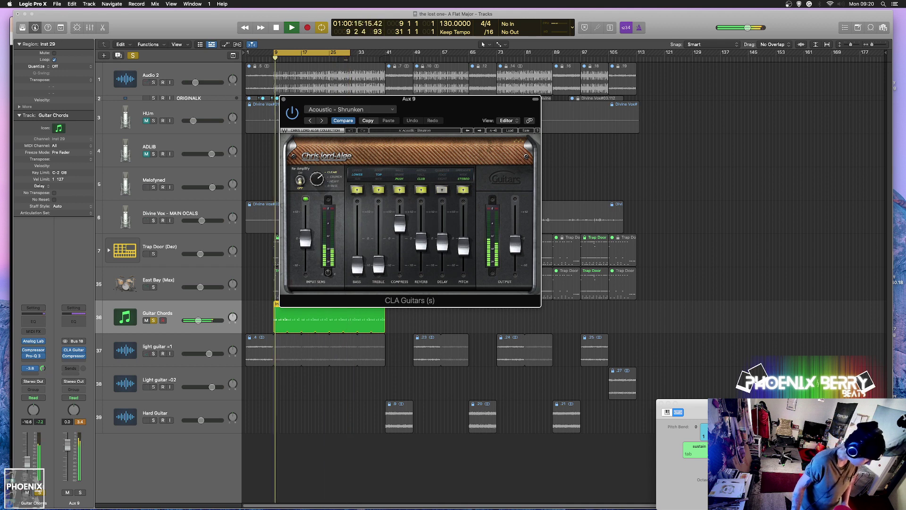
click(321, 121)
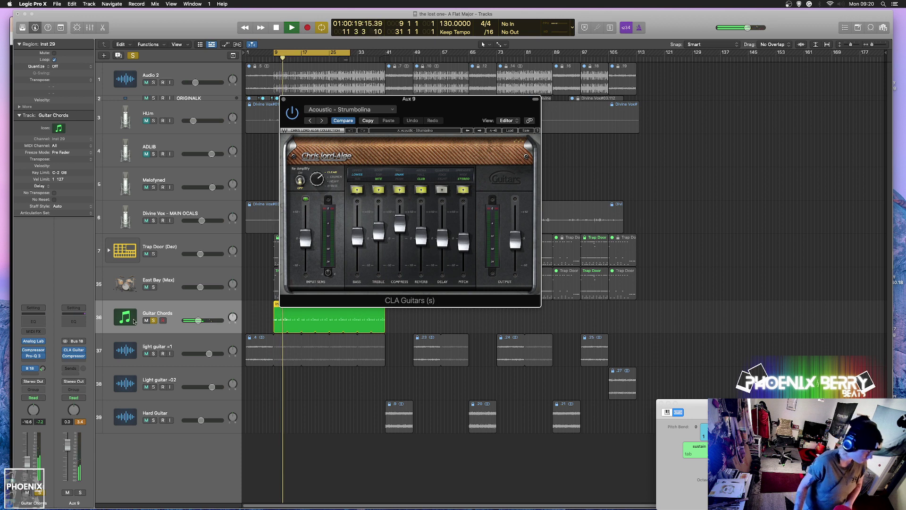
Unsolo Guitar Chords, audition the Acoustic - Universe preset, and step back to Acoustic - Strumbolina before closing CLA Guitars.
click(153, 321)
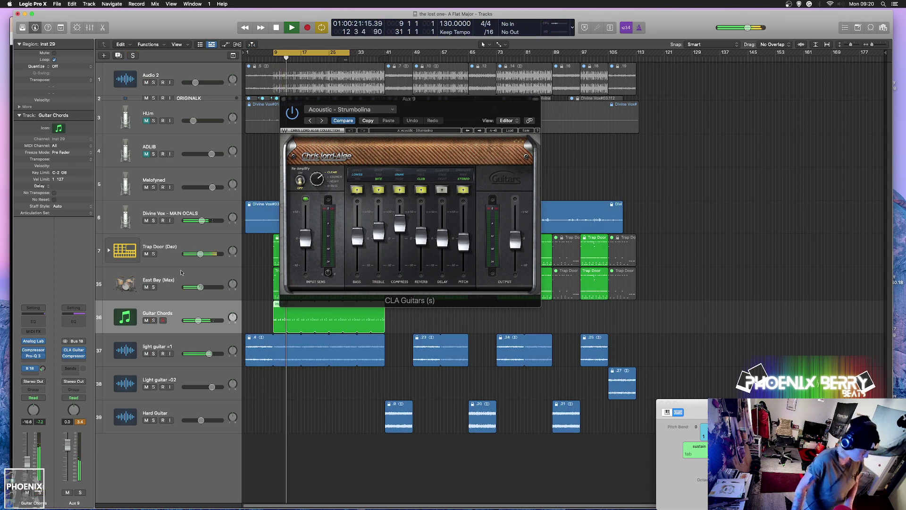
click(322, 115)
click(323, 121)
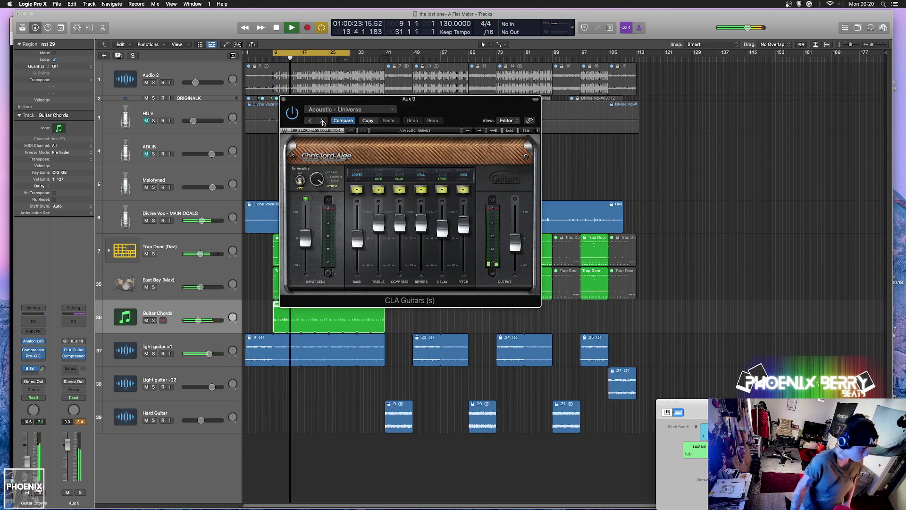
click(310, 123)
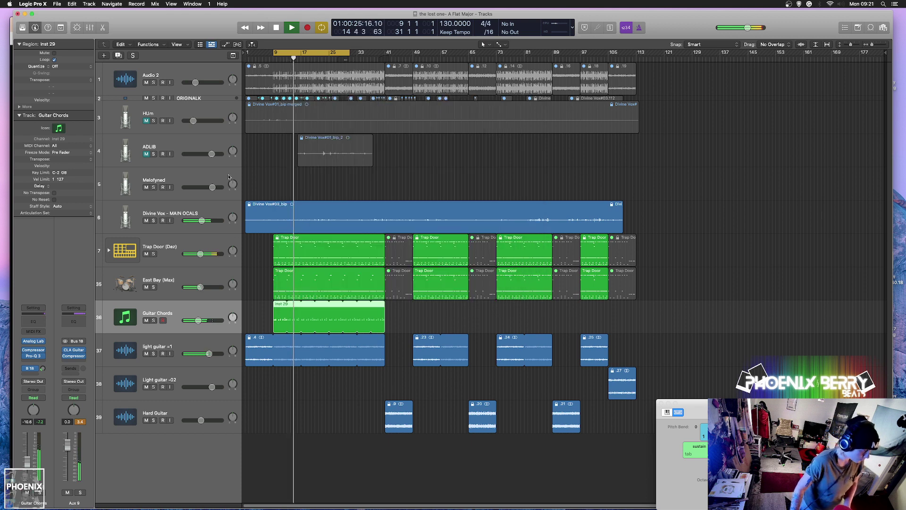
click(283, 99)
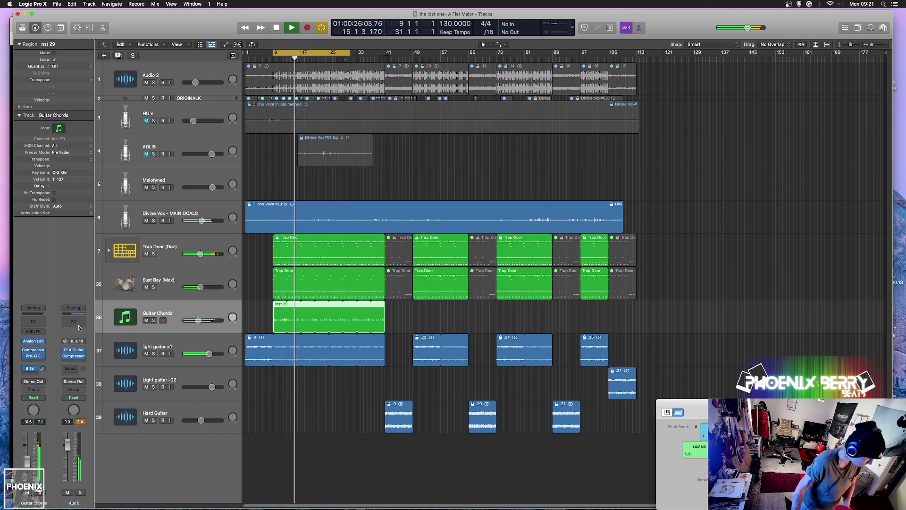
Lower the volume of the Guitar Chords track slightly in the full mix.
click(31, 368)
click(47, 397)
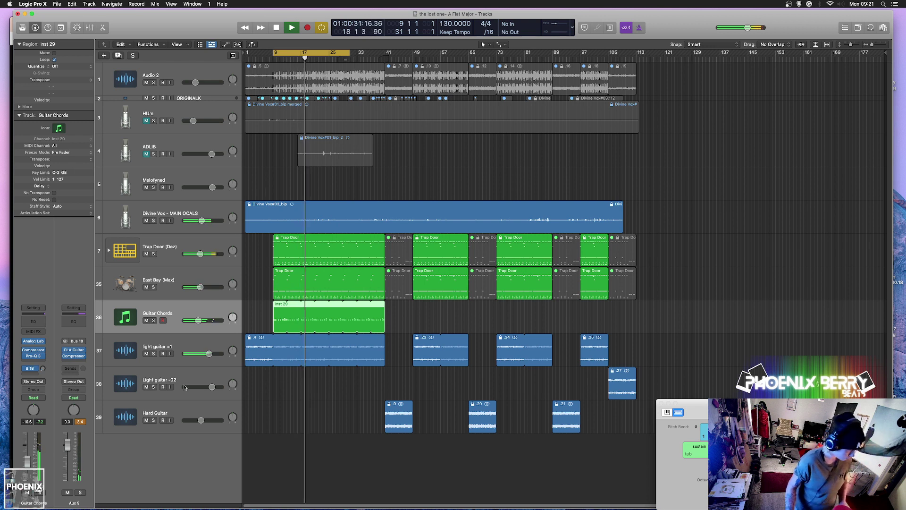
drag(195, 321, 189, 321)
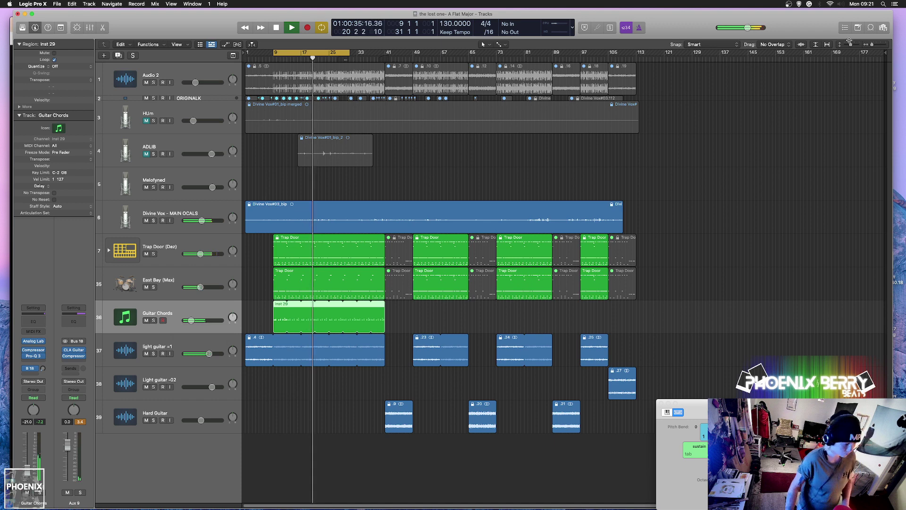
Open the project's Note Pad and add a dashed divider line above the lyrics.
click(859, 24)
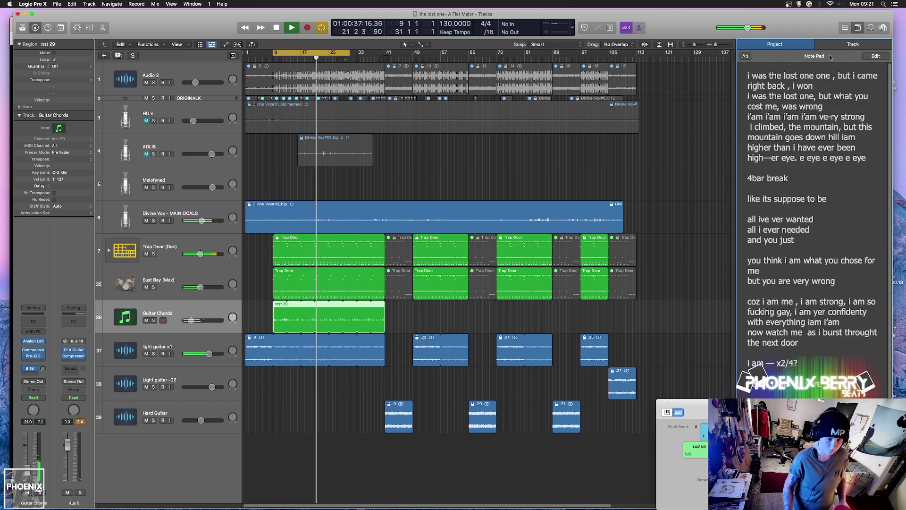
click(749, 75)
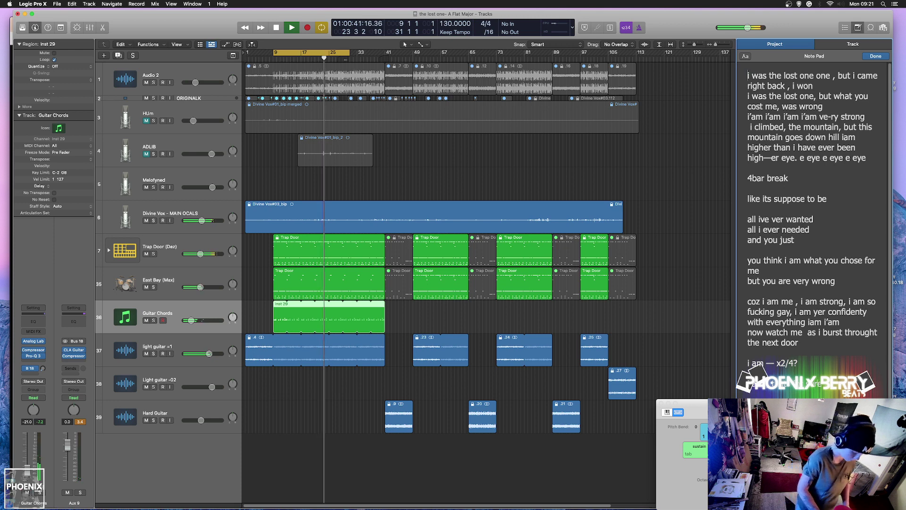
text(i )
text(—————)
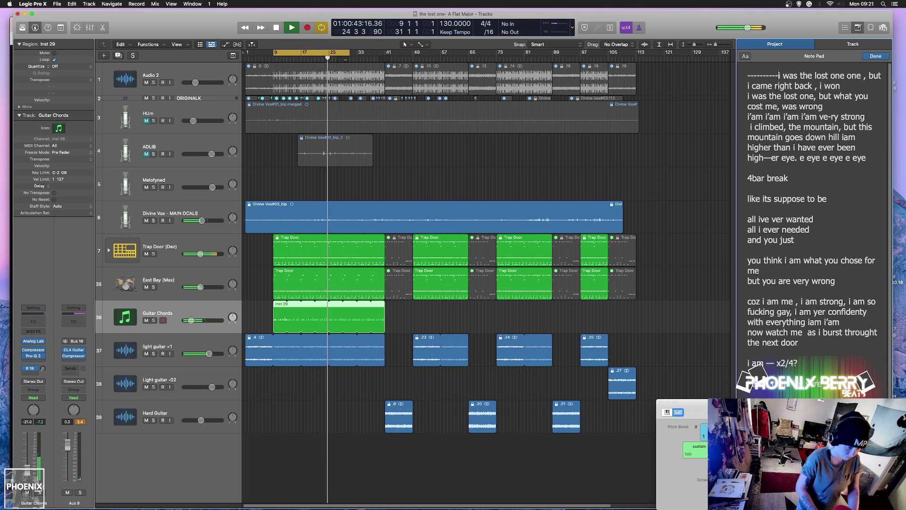
key(Return)
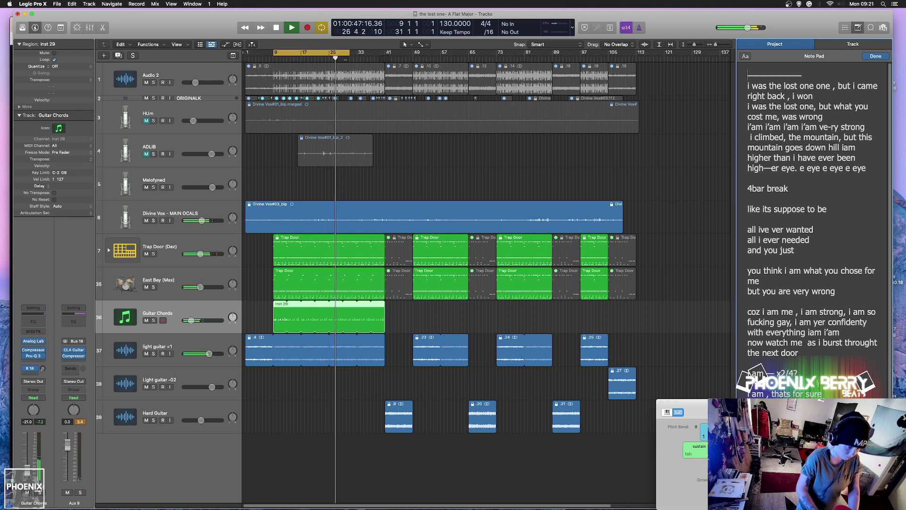
Add the heading "TO DO -" above the divider, with a blank line beneath it.
key(Return)
key(Return)
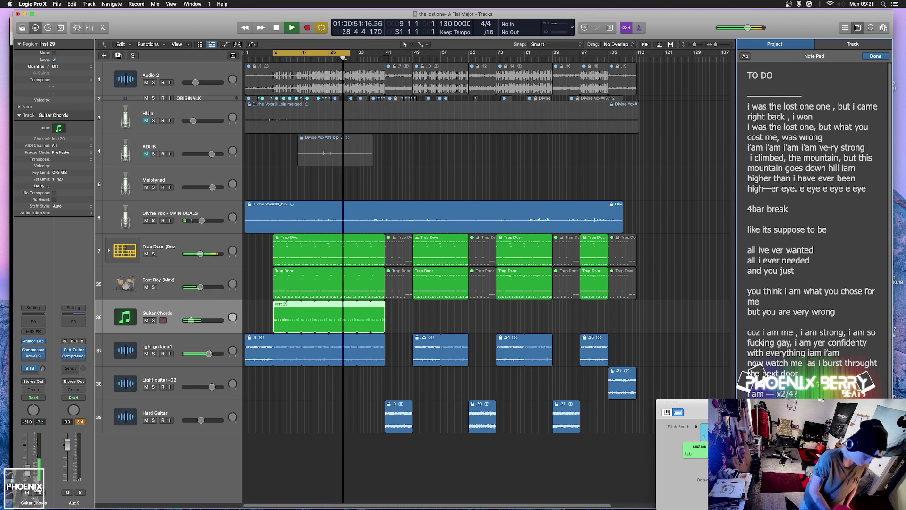
text(TO DO -)
key(Return)
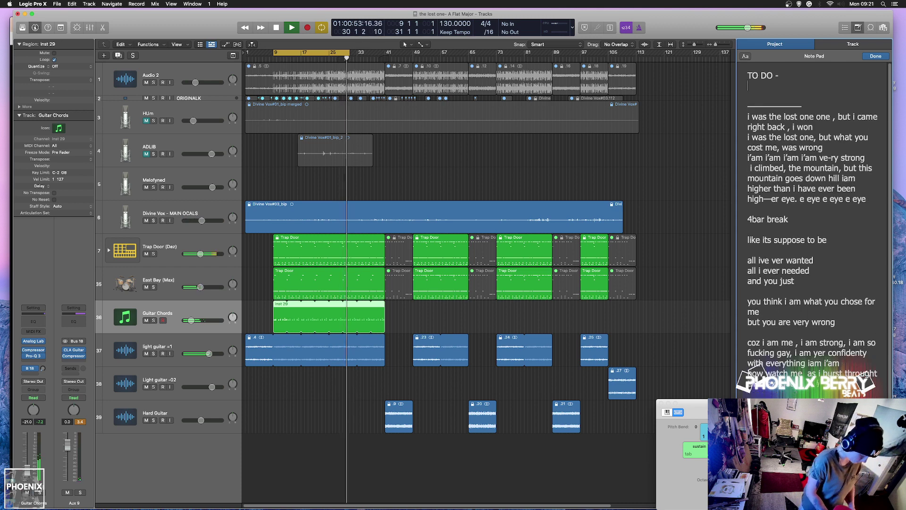
key(Return)
Enter "- Add Bass" as the first item of the to-do list.
text(- )
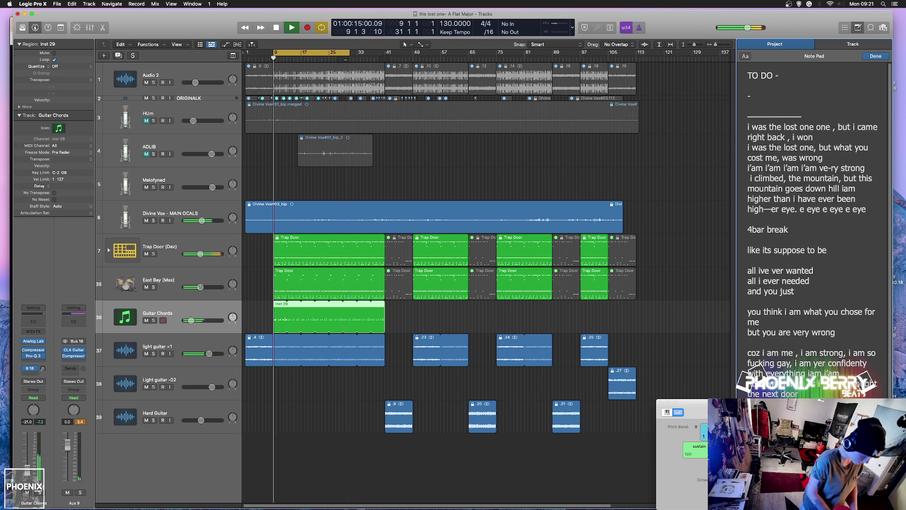
text(Add ass)
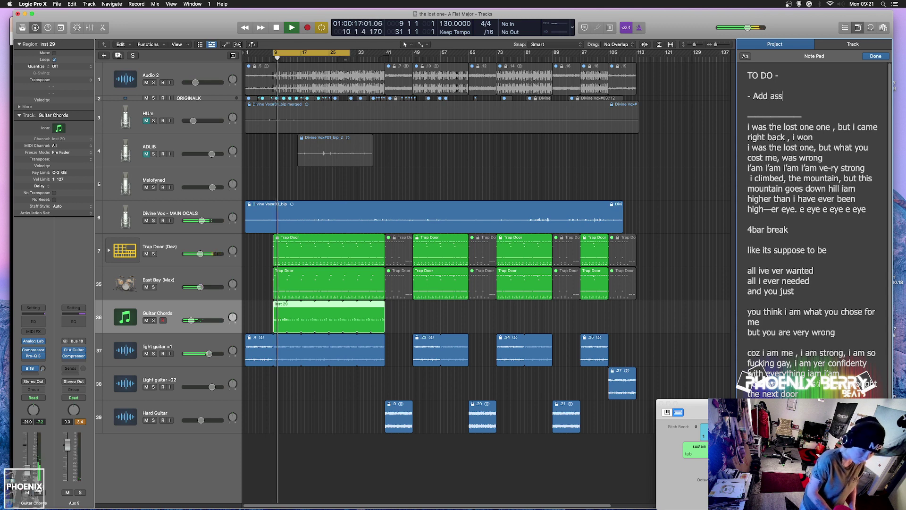
key(BackSpace)
key(BackSpace)
text(Ba)
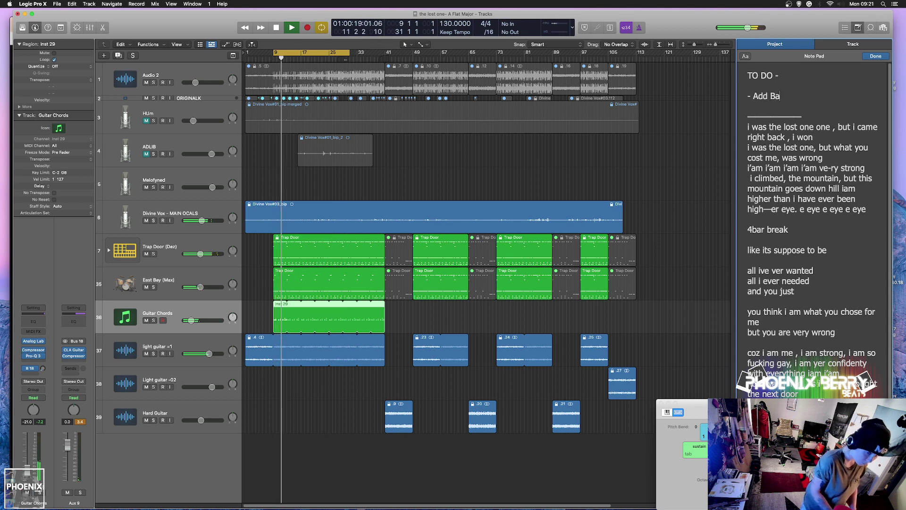
text(ss)
key(Return)
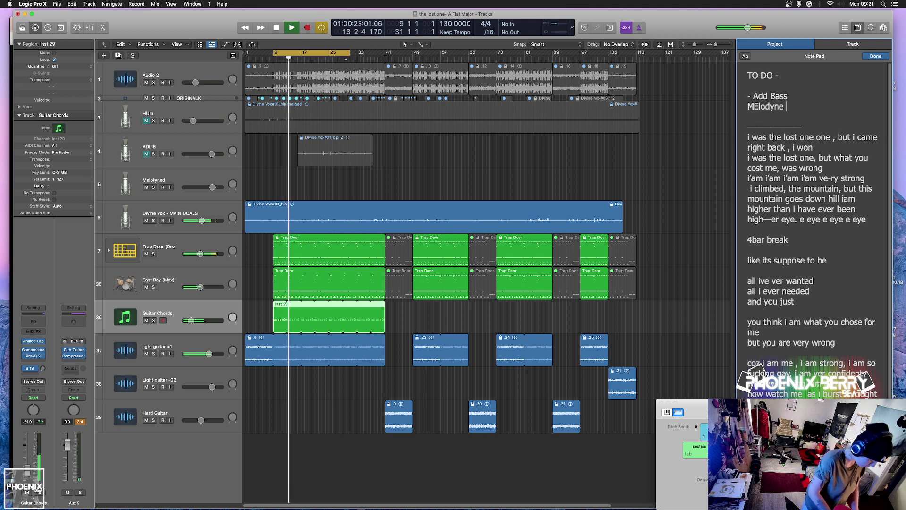
Enter "- Melodyne Vocals" as the second to-do item, correcting its capitalization and adding the leading hyphen.
key(BackSpace)
key(BackSpace)
key(BackSpace)
key(BackSpace)
key(BackSpace)
key(BackSpace)
key(BackSpace)
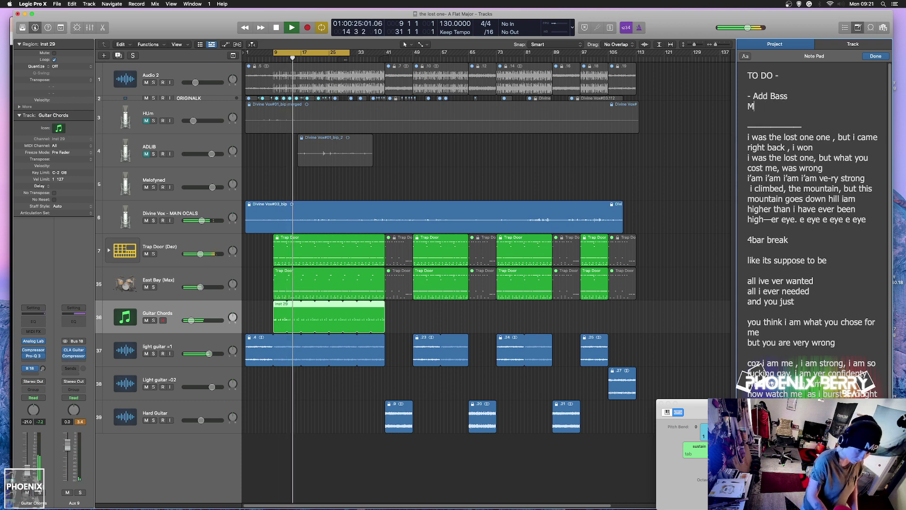
text(M)
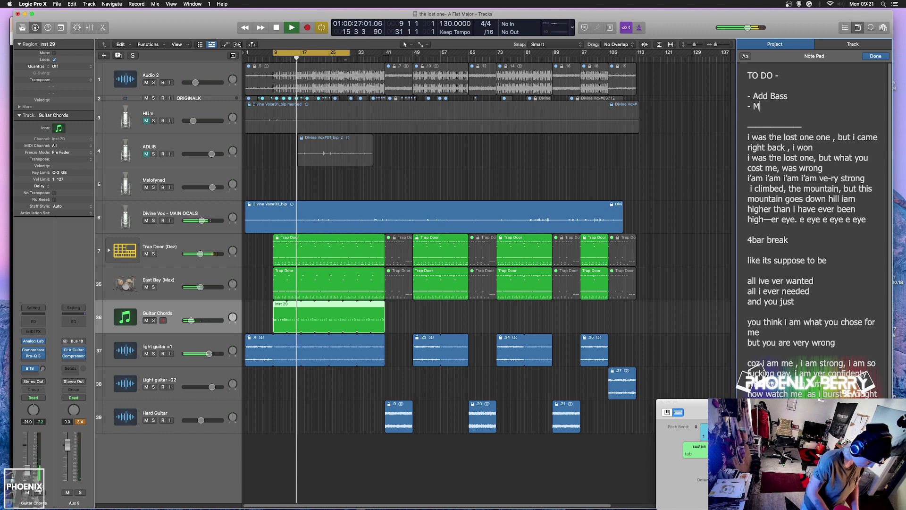
text(elodyne Voc)
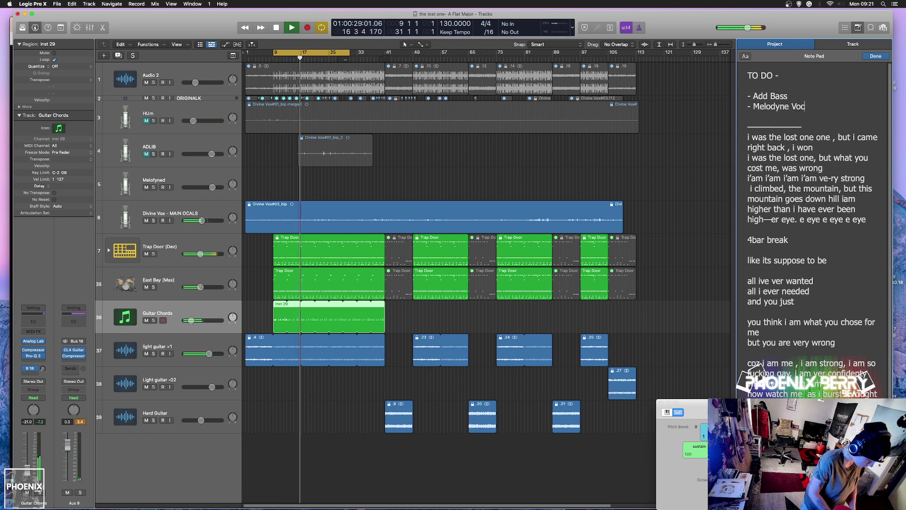
text(als)
key(Return)
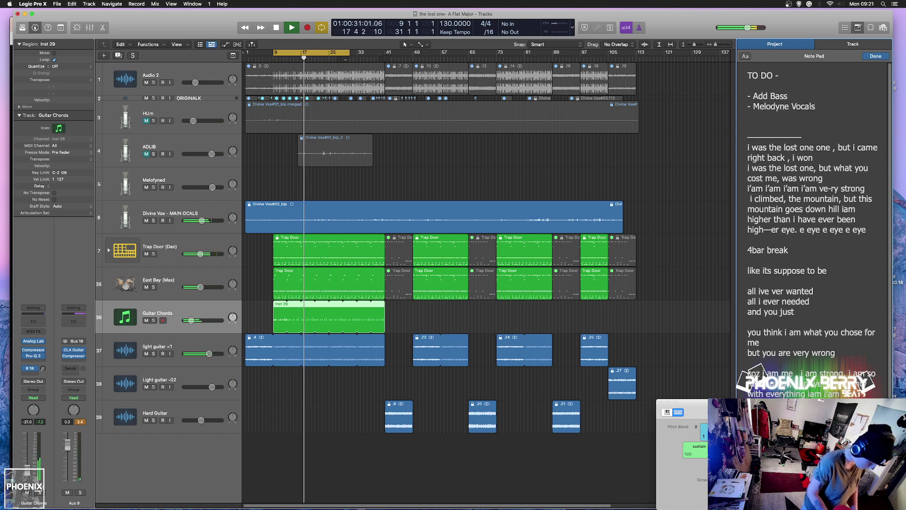
Add the to-do item "- Mix through monitors", with a space after its hyphen, and start a new line below it.
text(-m)
key(BackSpace)
text(Mix )
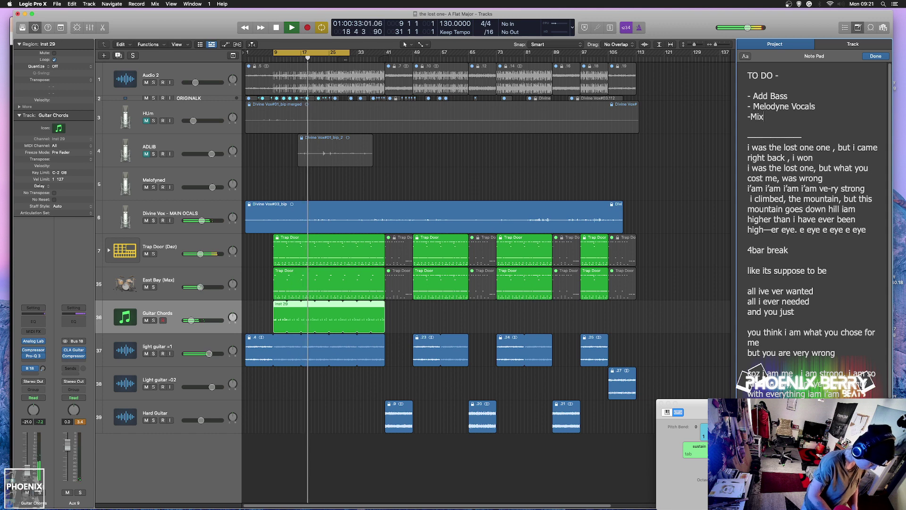
text(thro8)
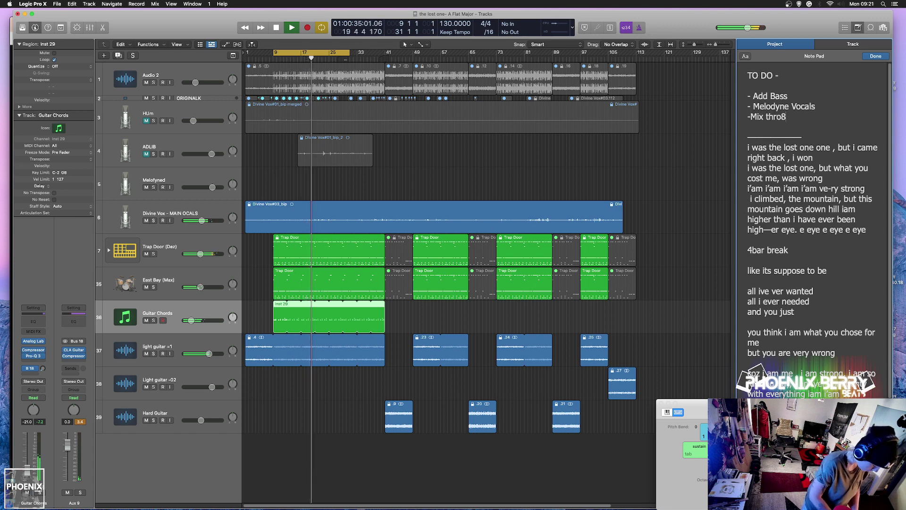
text(ght)
key(BackSpace)
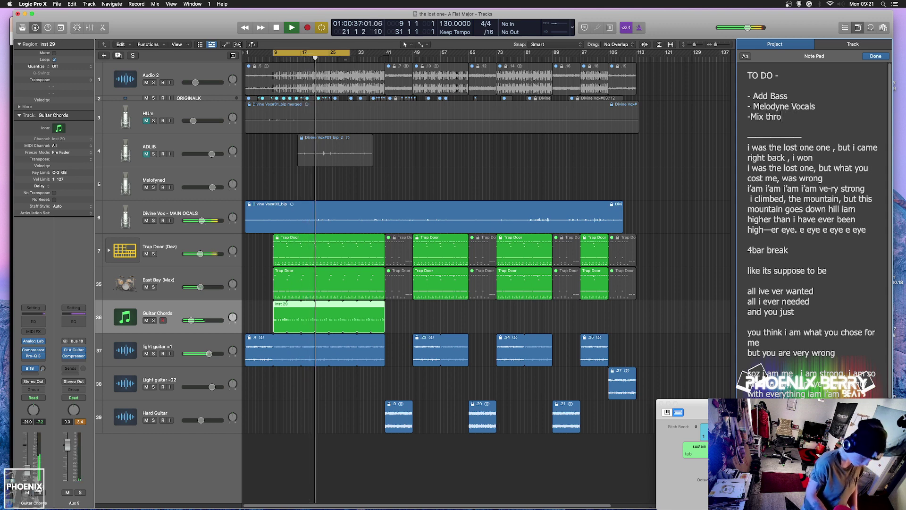
text(sp)
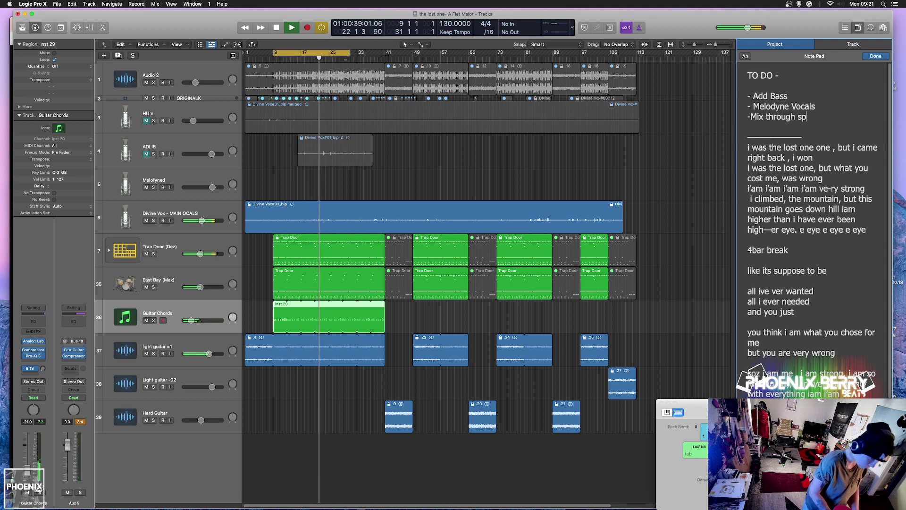
key(BackSpace)
key(BackSpace)
text(moni)
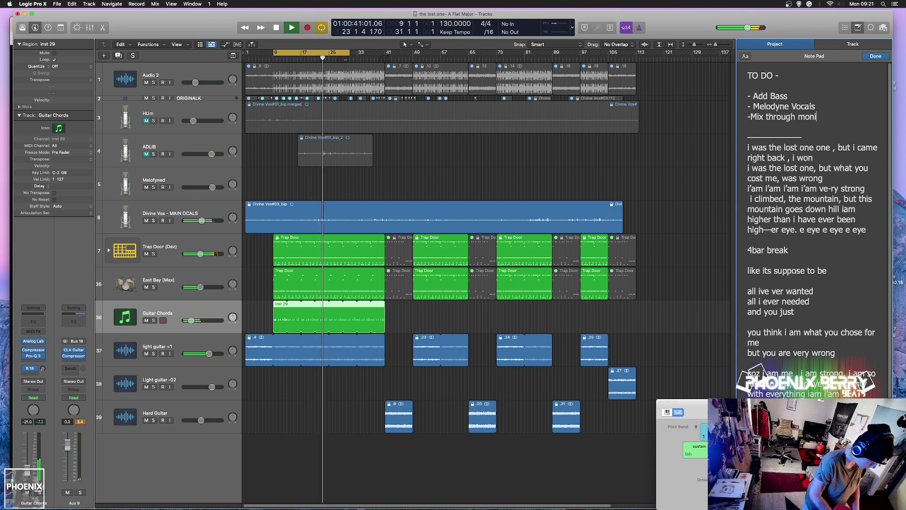
text(tors)
key(Return)
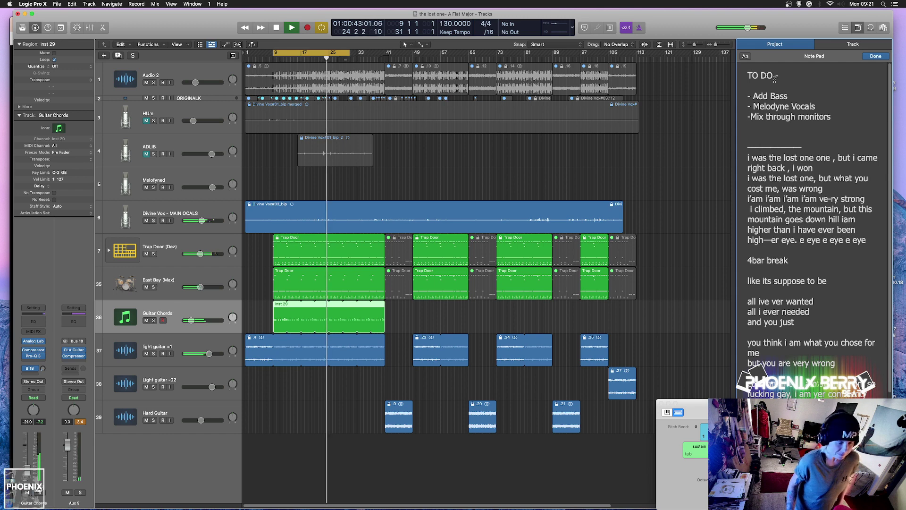
click(751, 117)
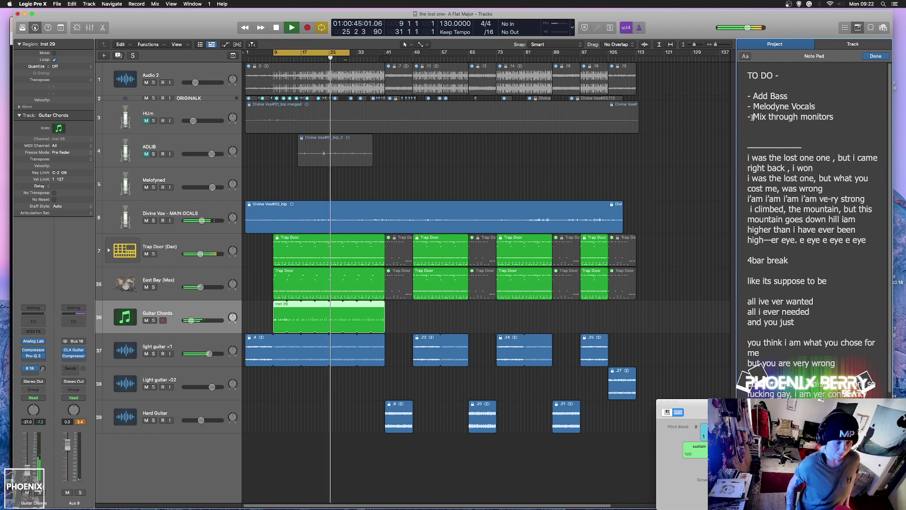
key(Return)
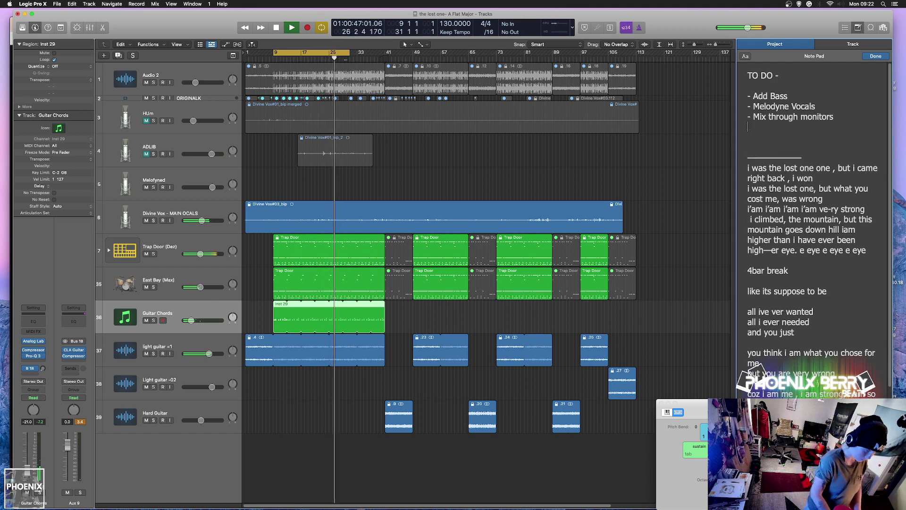
Enter "- Re-acess To do List." as the fourth item of the to-do list.
text(- Re)
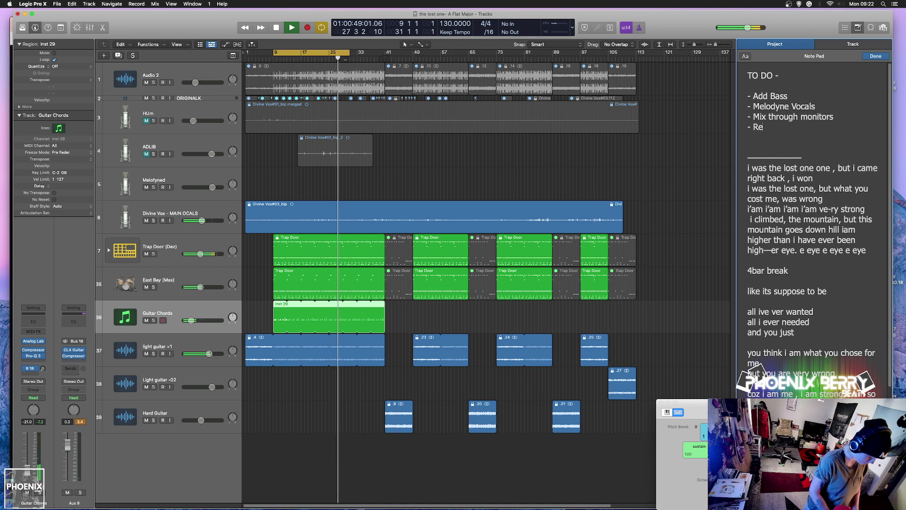
text(-acess)
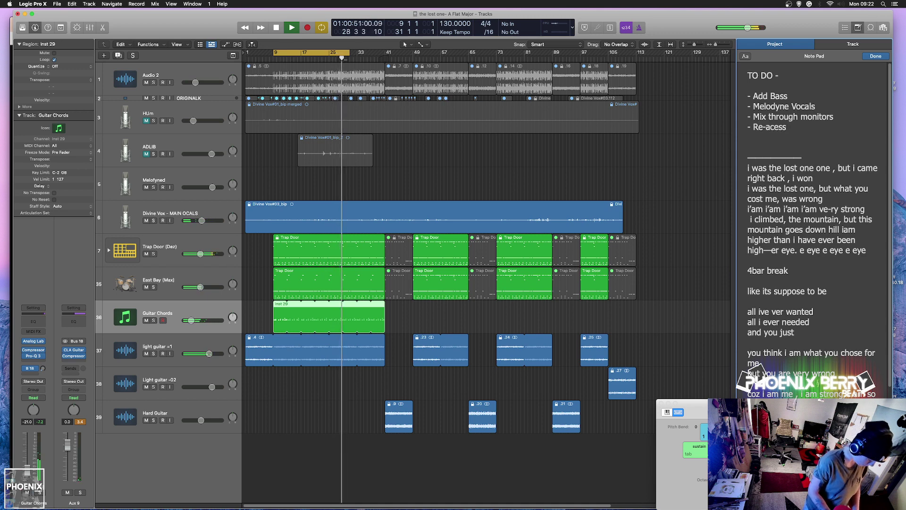
text( To do Li)
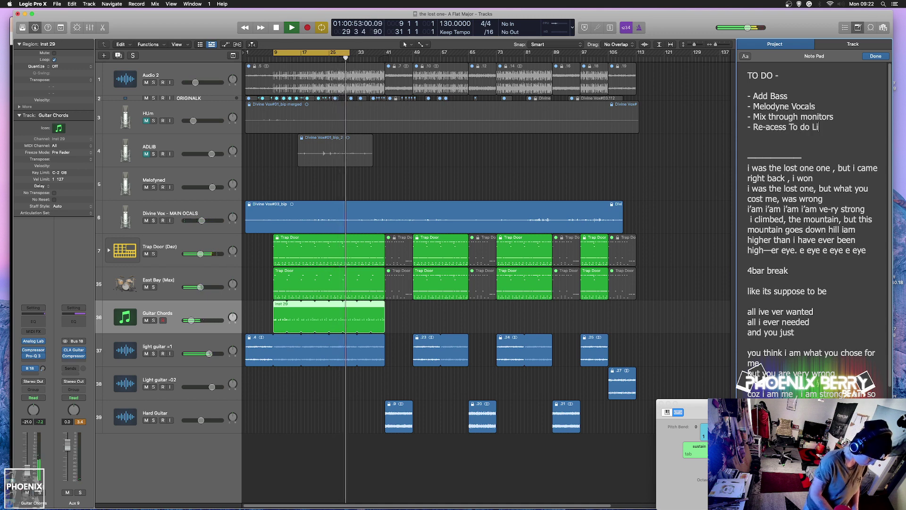
text(st.)
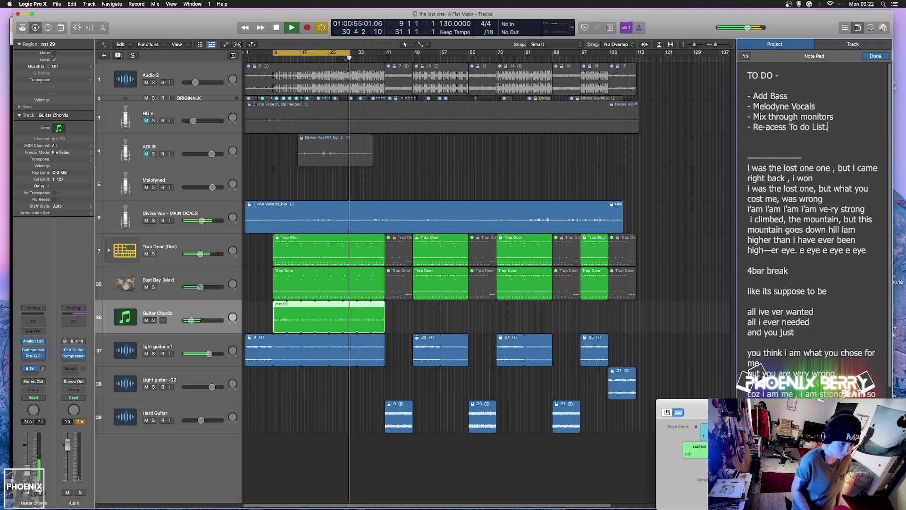
Extend the cycle range across the whole song, from bar 1 to bar 113.
click(562, 463)
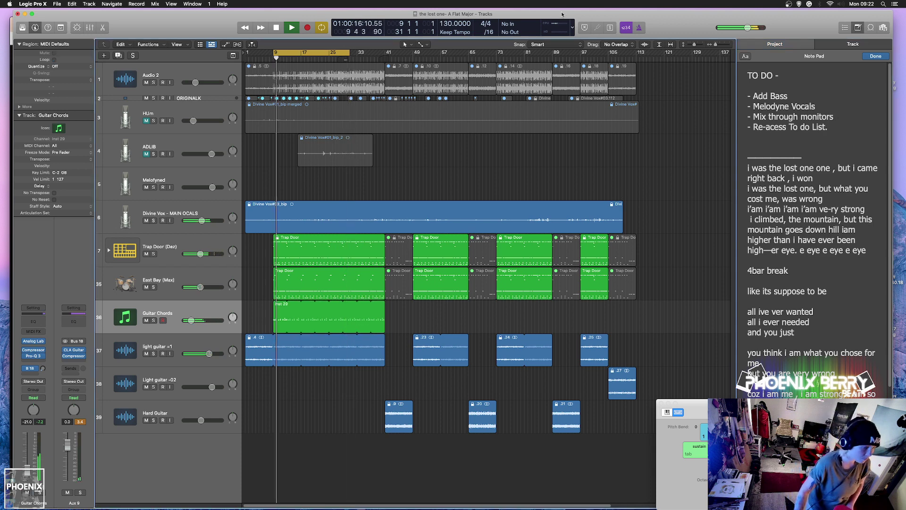
drag(635, 53, 247, 53)
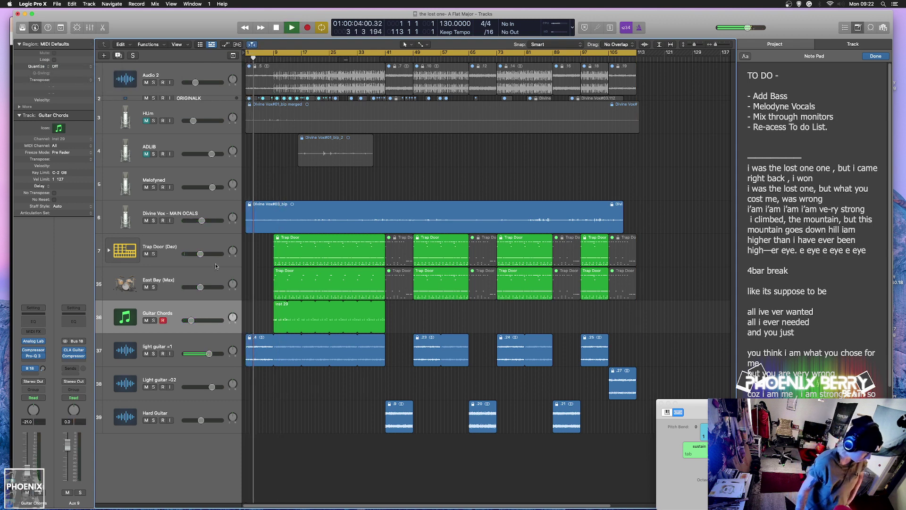
Show track automation, then open the Pro-Q 3 on the "light guitar =1" track and set its automation mode to Latch.
key(Down)
click(226, 44)
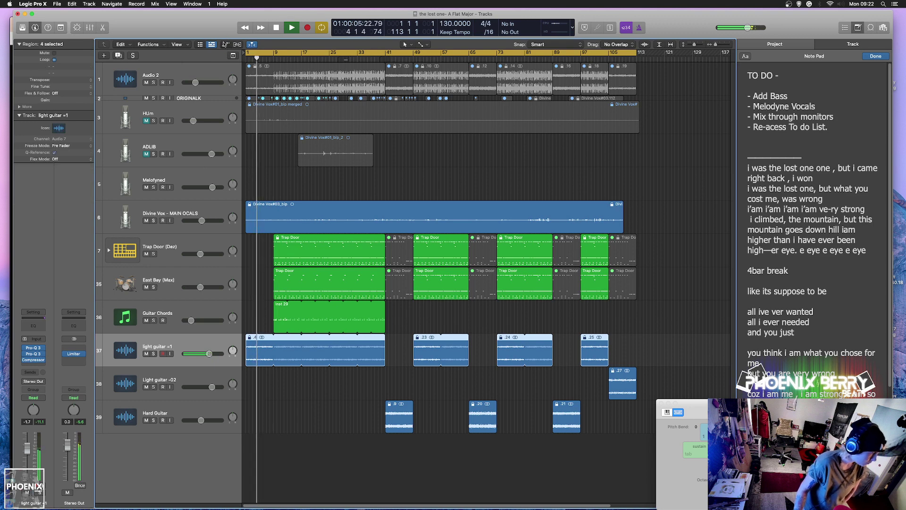
click(34, 350)
click(138, 359)
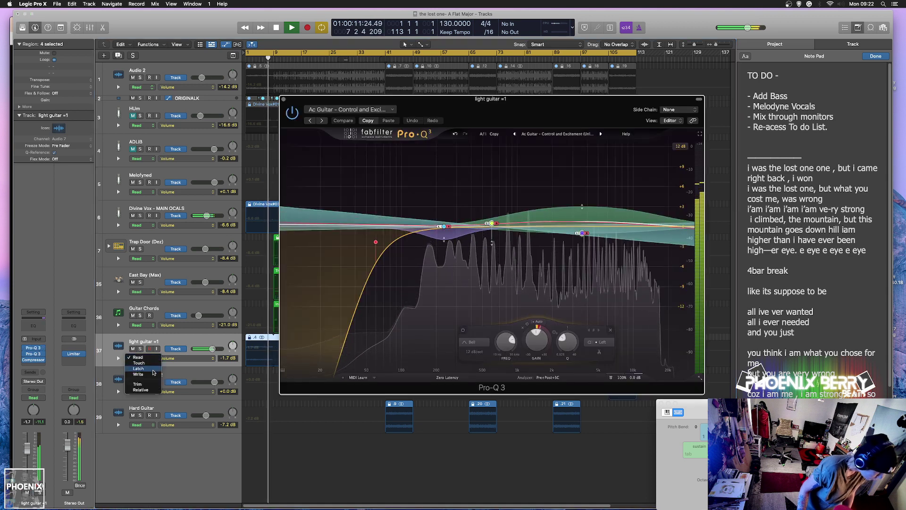
click(153, 370)
Record automation of the Pro-Q 3 low cut moved to about 112 Hz on "light guitar =1", and return the track to Read mode.
key(space)
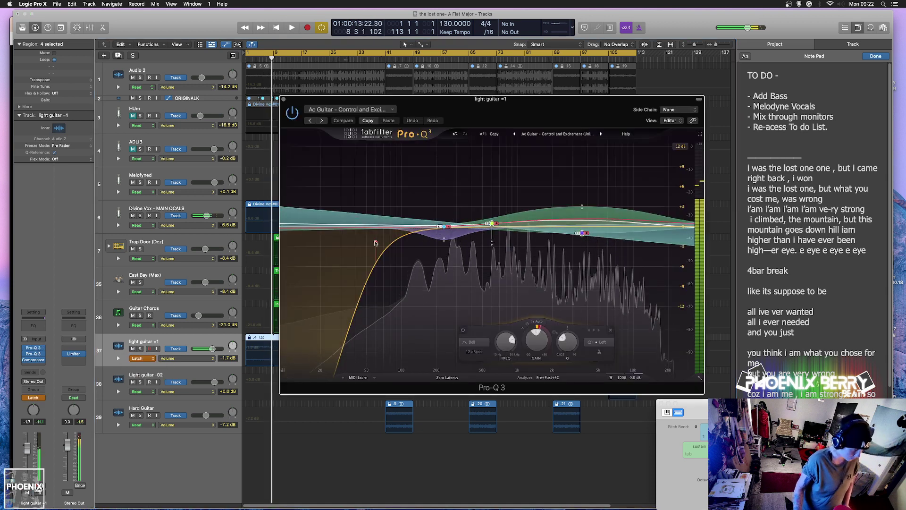
drag(375, 243, 403, 239)
key(space)
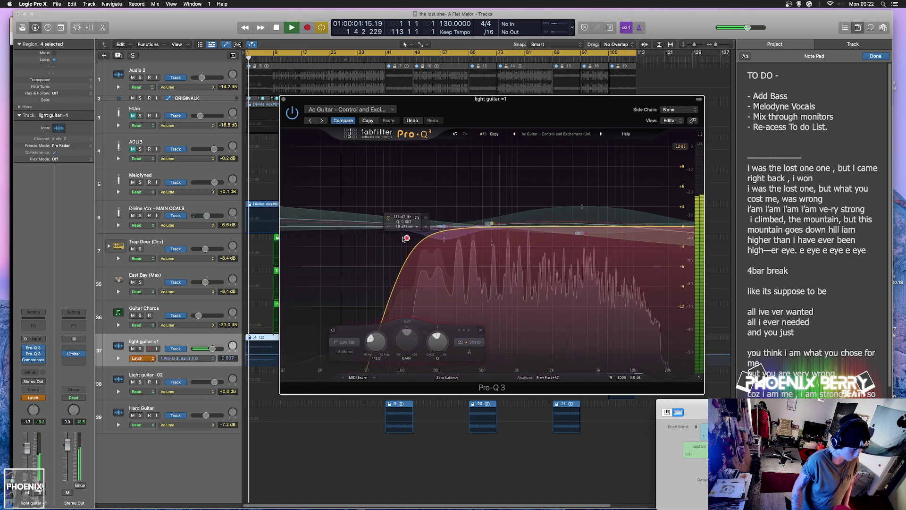
key(space)
click(282, 99)
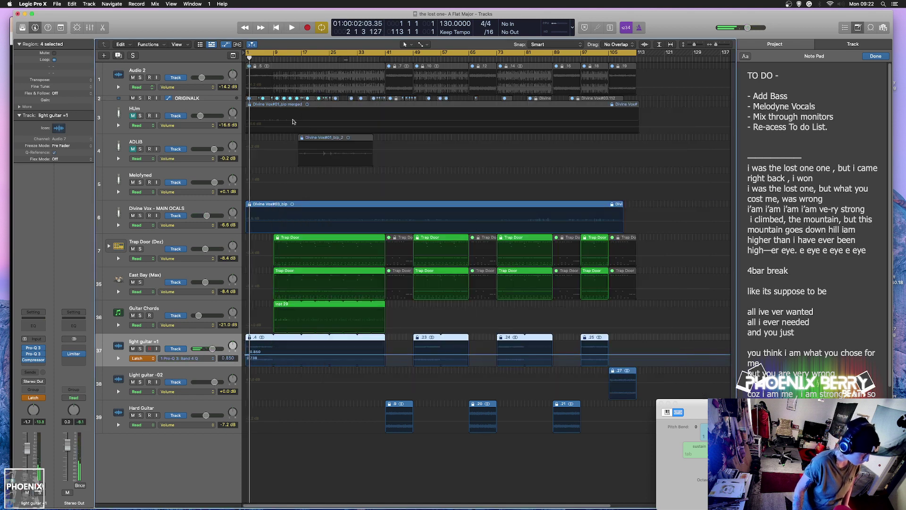
click(141, 359)
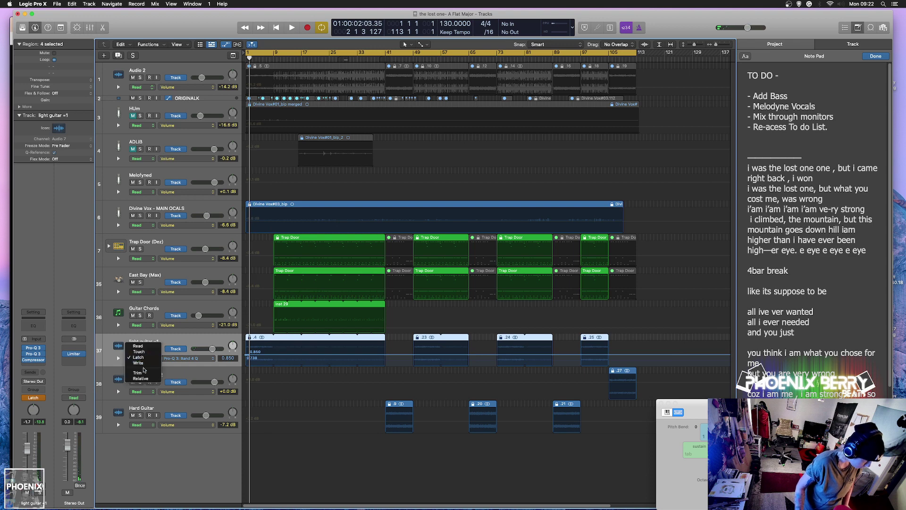
click(139, 346)
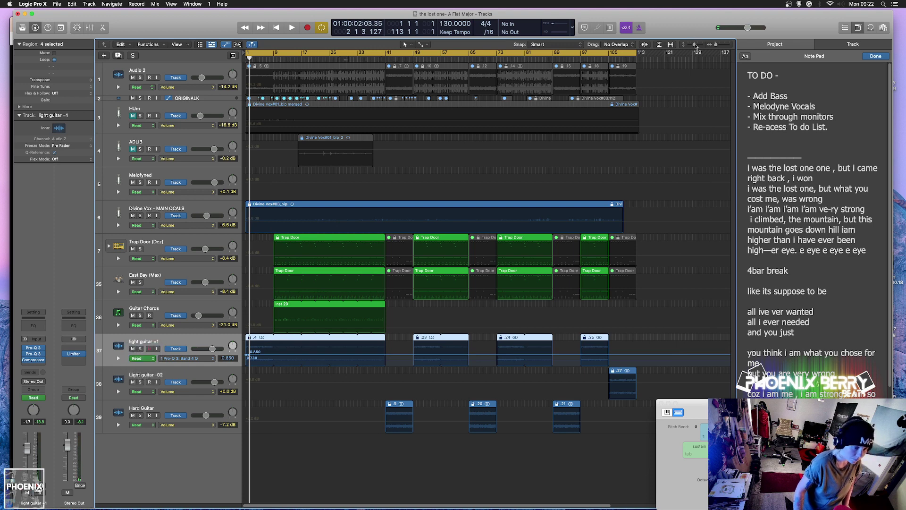
Reshape the "light guitar =1" Band 4 Q automation into a ramp from about 0.593 at bar 1 to 0.850 at bar 9.
drag(695, 45, 697, 45)
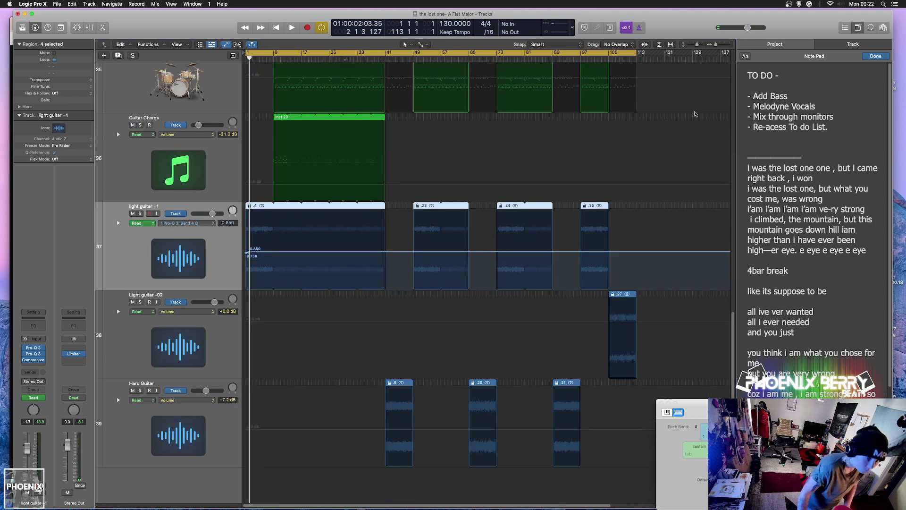
key(super+Right)
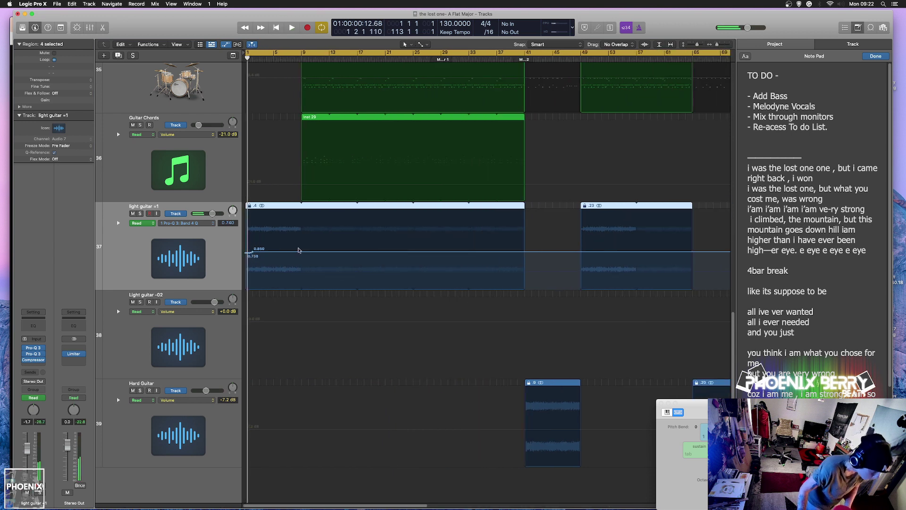
mouse_move(253, 253)
mouse_down()
mouse_move(317, 252)
mouse_move(247, 257)
mouse_up()
key(space)
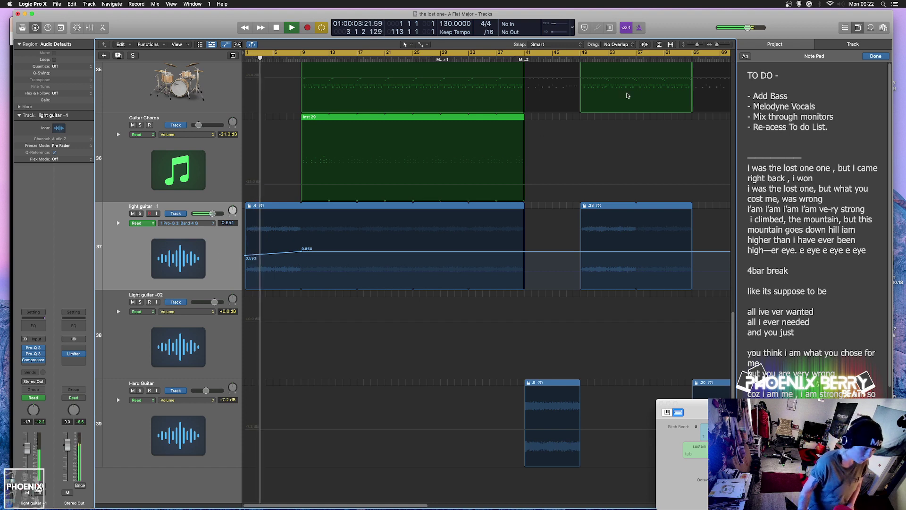
Raise the starting point of the Band 4 Q automation at bar 1 to about 0.623.
click(698, 45)
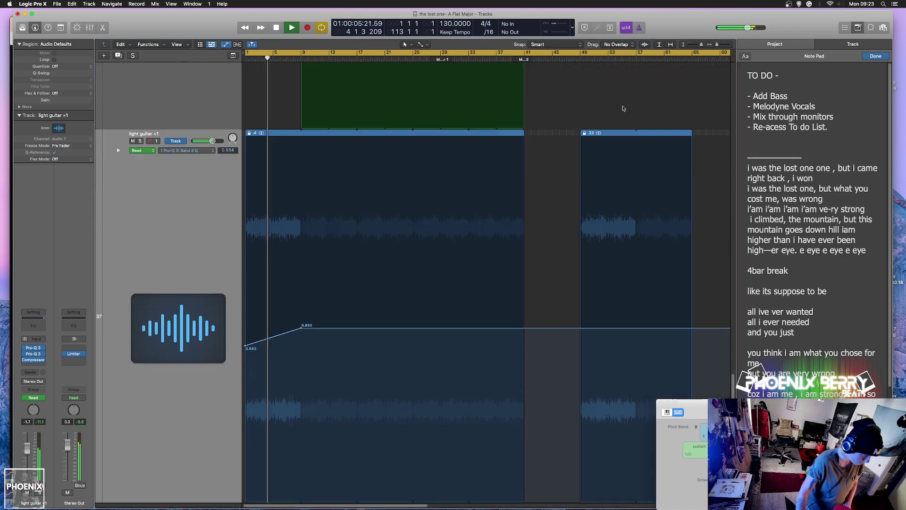
key(Return)
mouse_move(243, 347)
mouse_down()
mouse_move(245, 360)
mouse_move(245, 343)
mouse_up()
key(space)
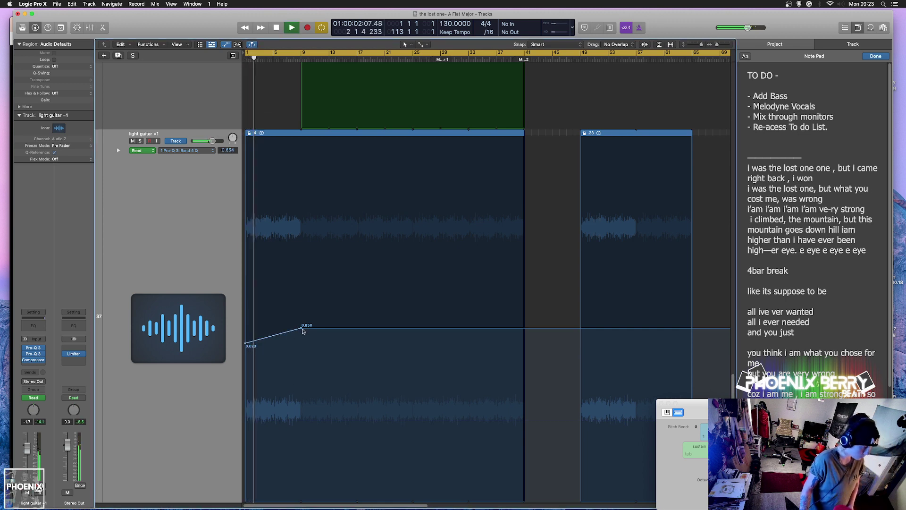
Bend the automation ramp between bars 1 and 9 with the Automation Curve Tool so it starts gently and steepens toward bar 9.
scroll(297, 326, down, 4)
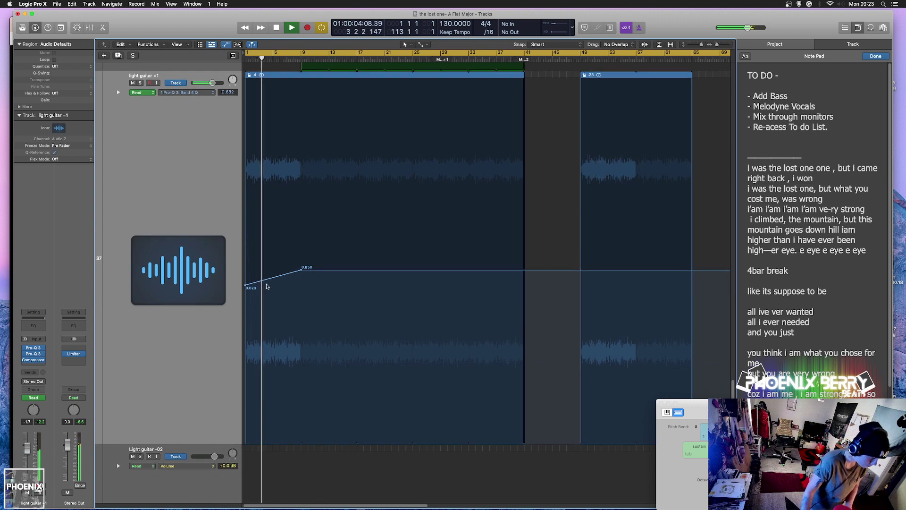
click(424, 47)
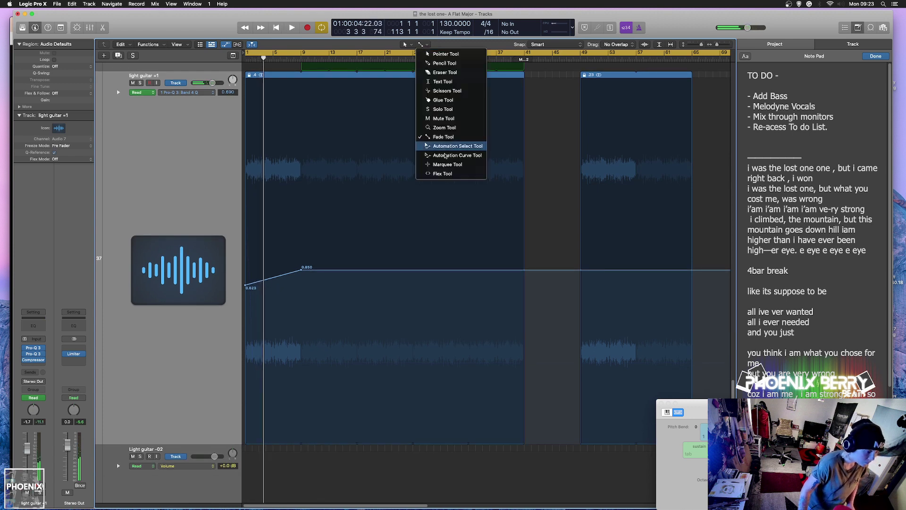
click(439, 156)
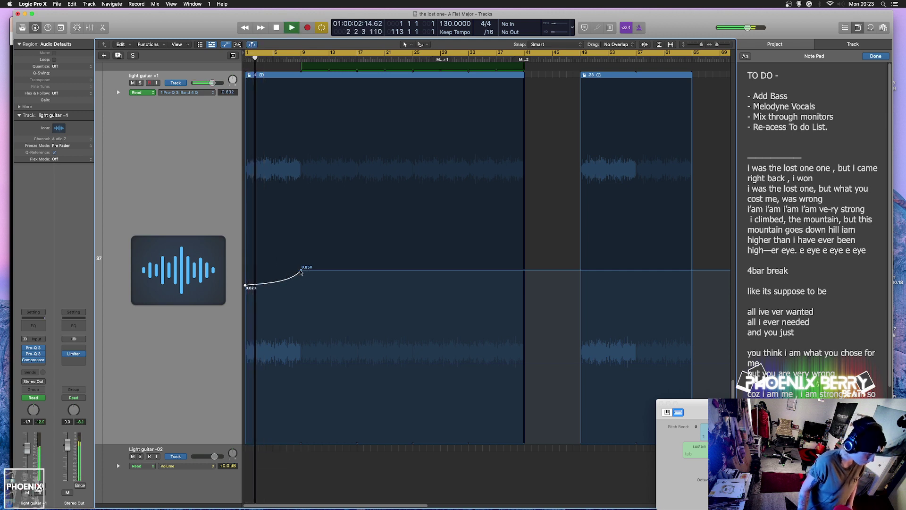
drag(301, 272, 303, 271)
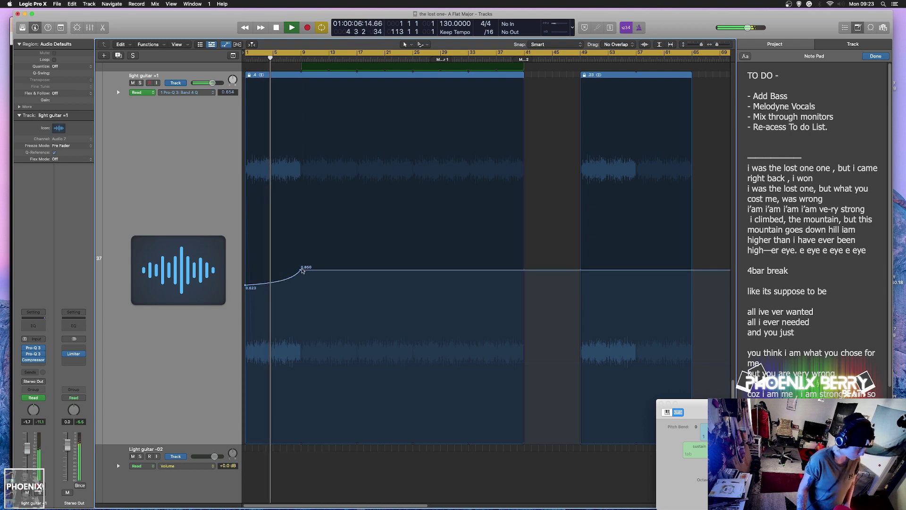
Lower the Band 4 Q automation's starting point at bar 1 to about 0.576 and audition the song from the beginning.
drag(245, 286, 247, 290)
key(Return)
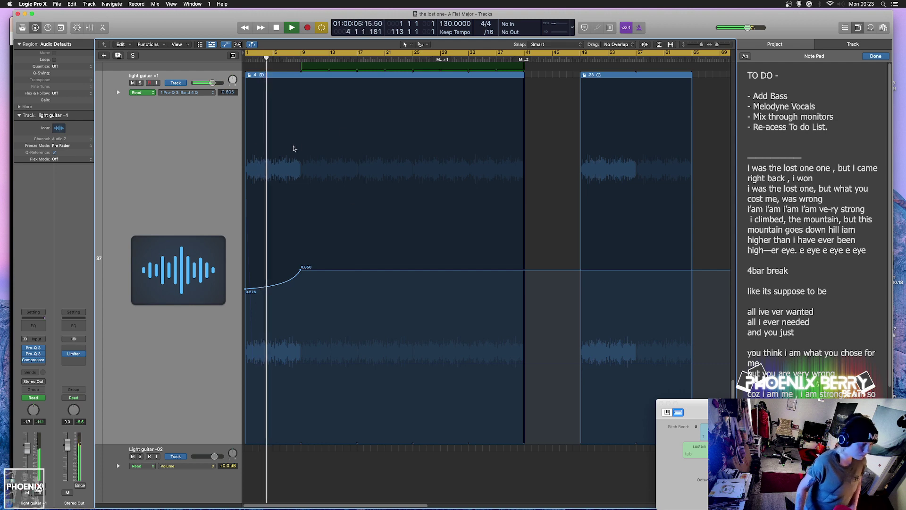
click(693, 44)
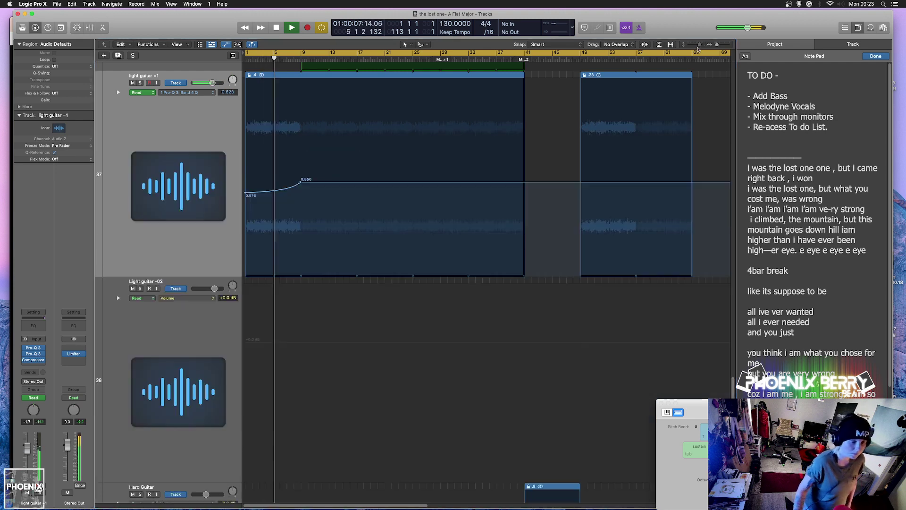
click(694, 46)
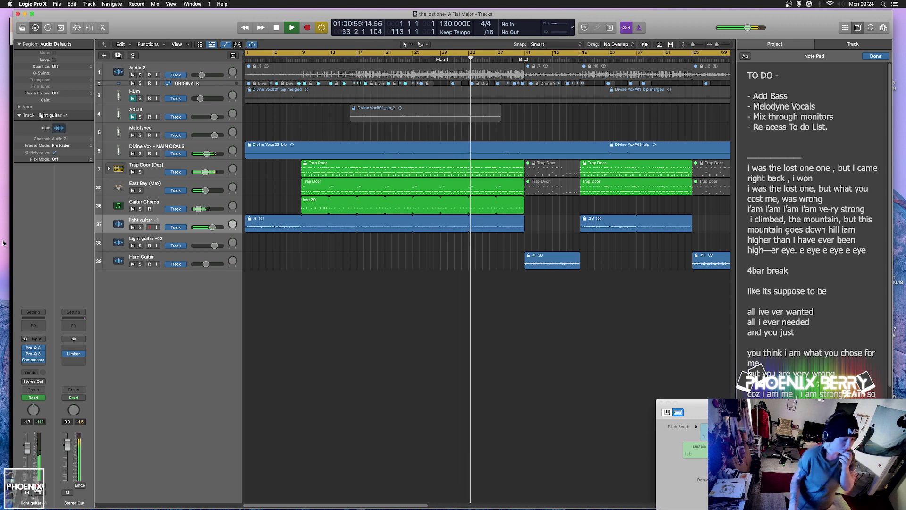
mouse_move(1, 215)
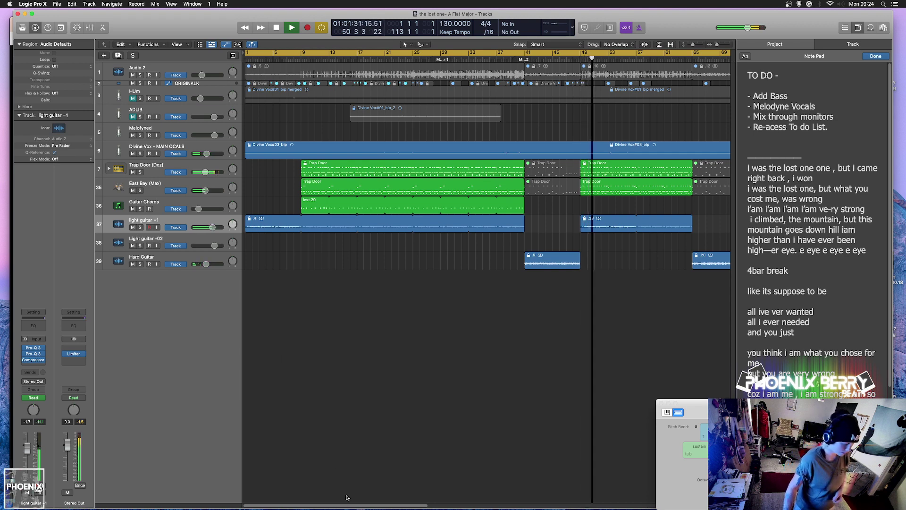
click(439, 504)
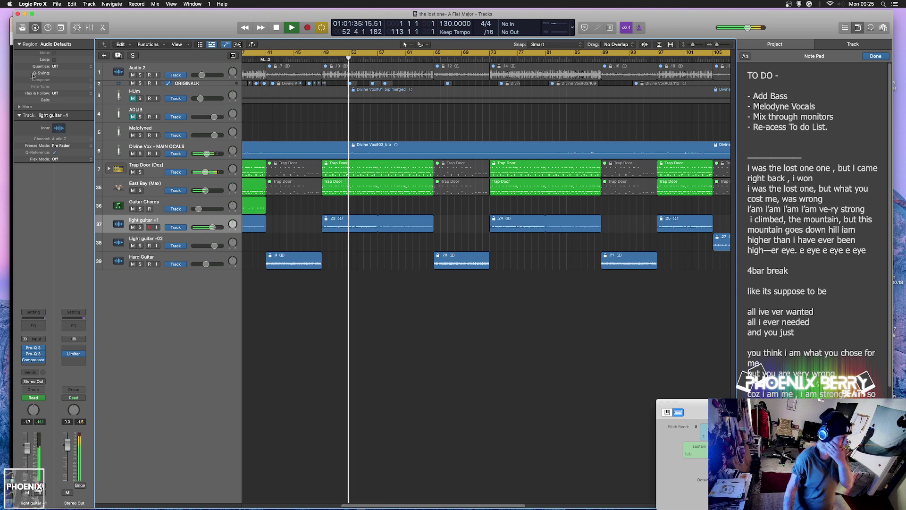
key(space)
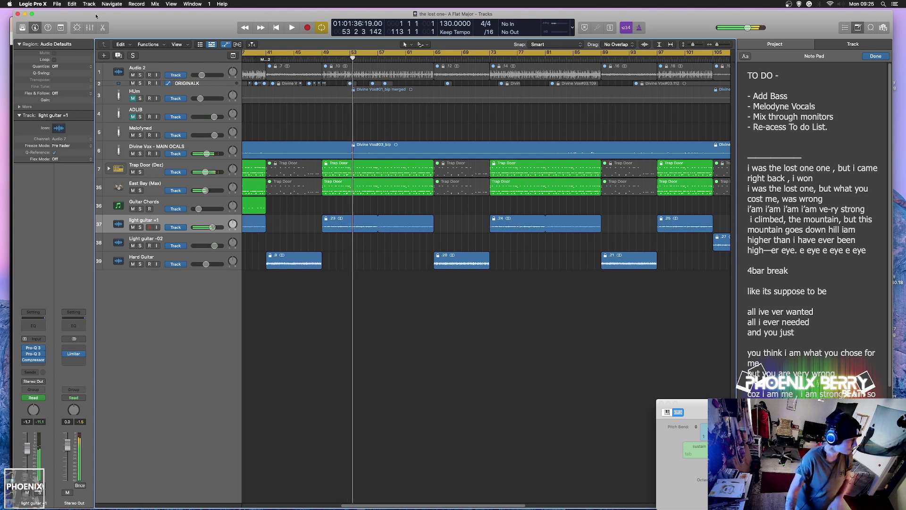
Dismiss the project window, quit Logic Pro X and close the Mixed In Key window.
click(20, 16)
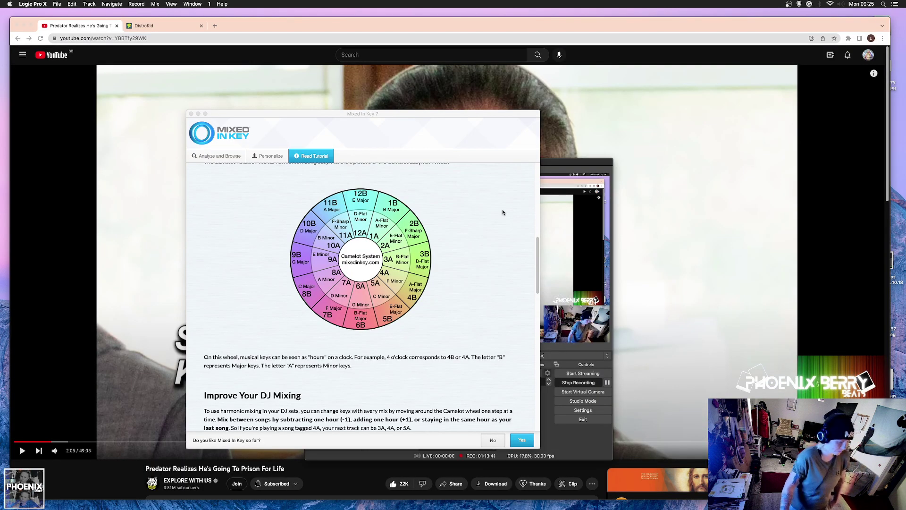
click(56, 4)
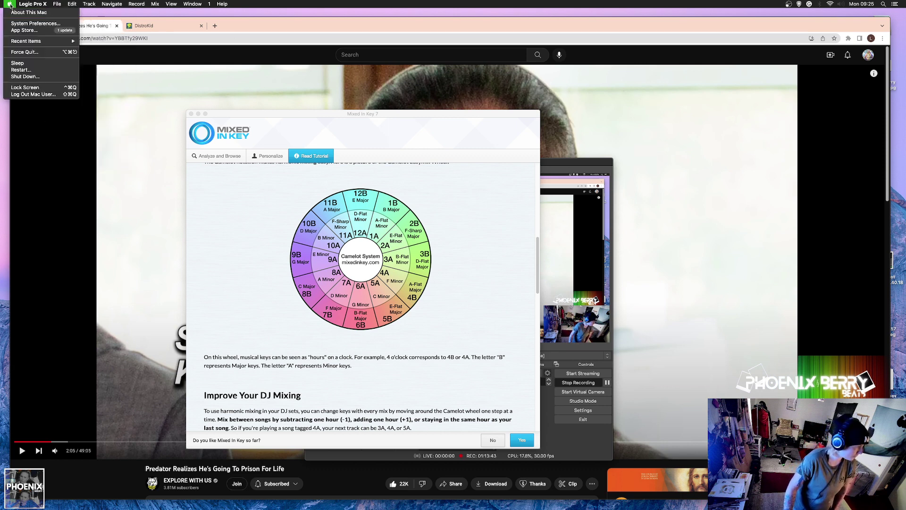
click(33, 3)
click(32, 4)
click(51, 115)
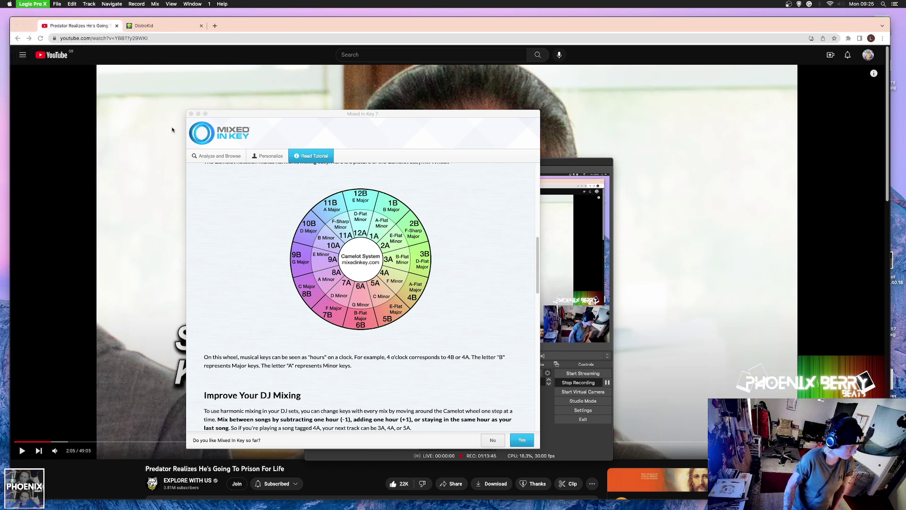
click(192, 114)
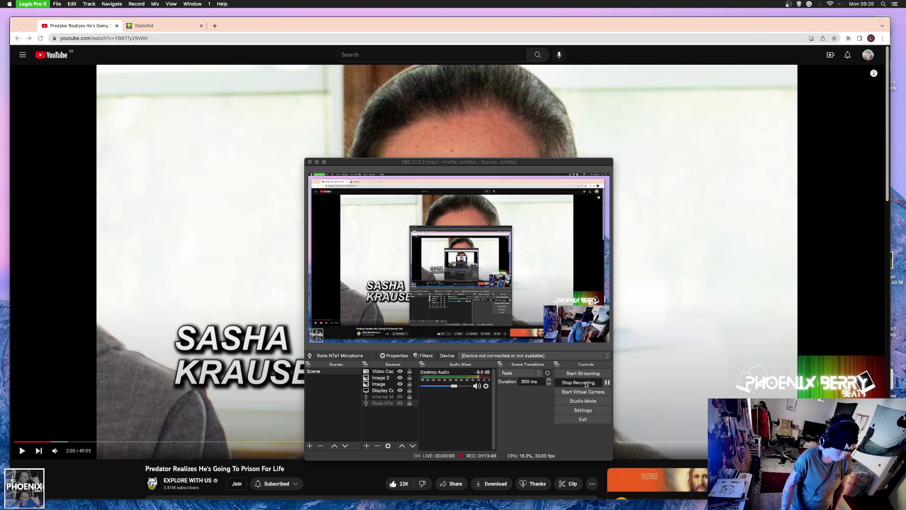